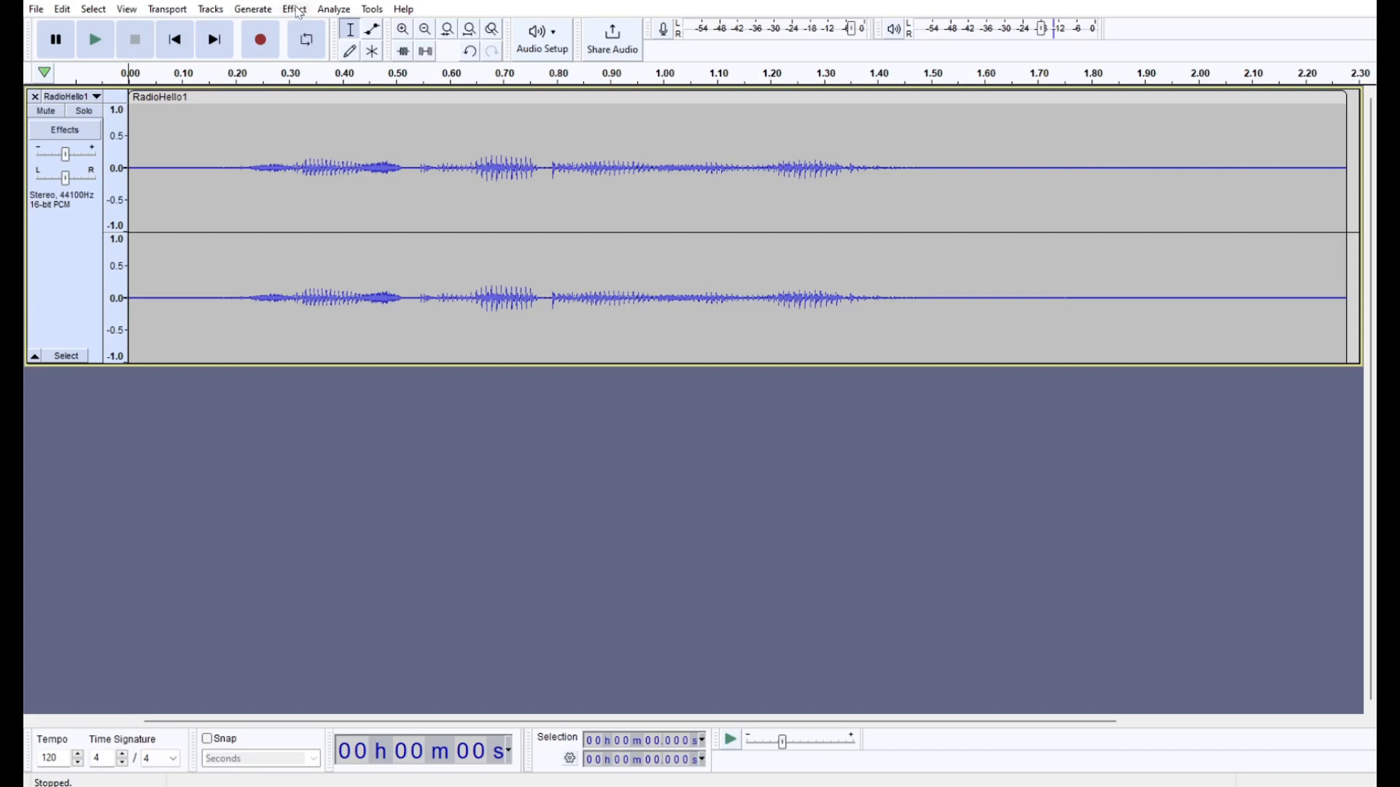
pyautogui.click(296, 9)
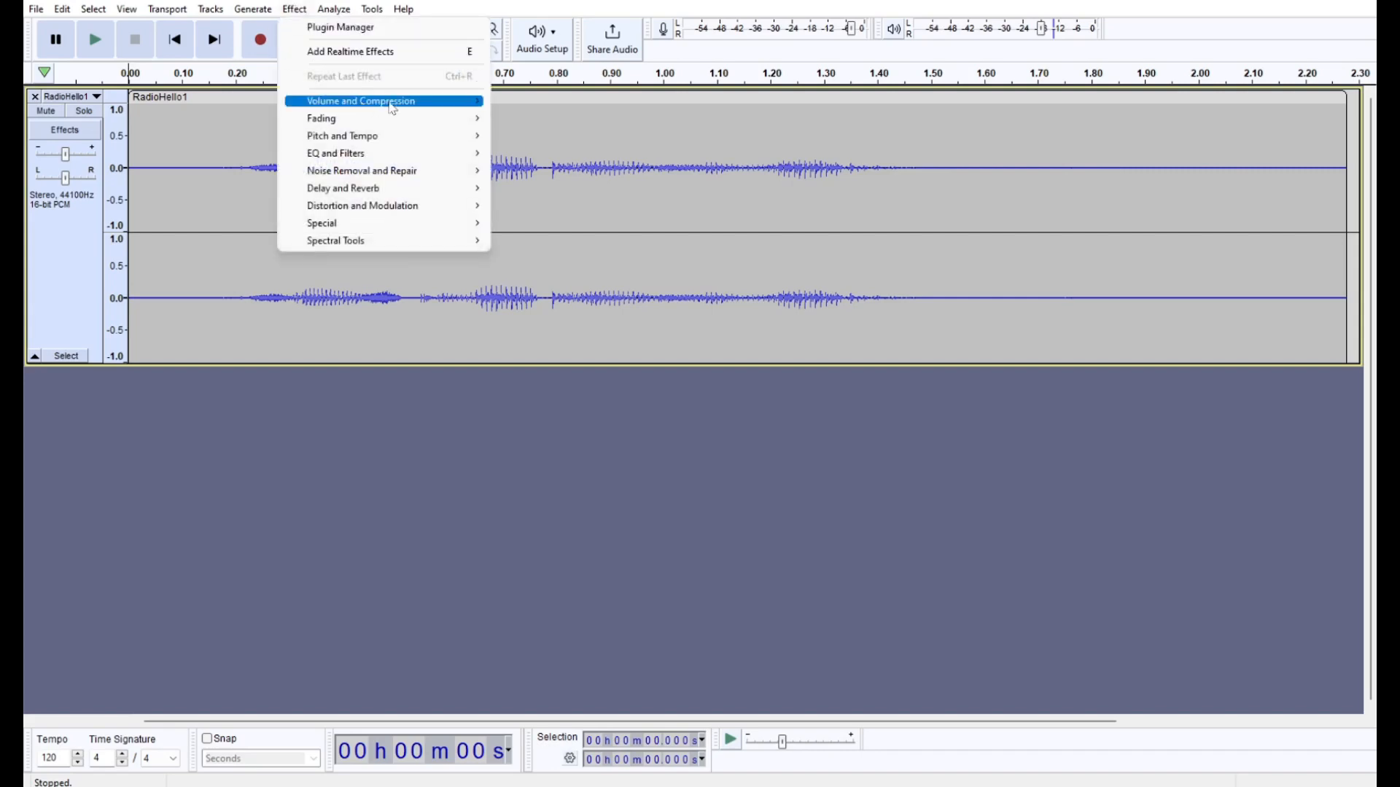
pyautogui.moveTo(362, 142)
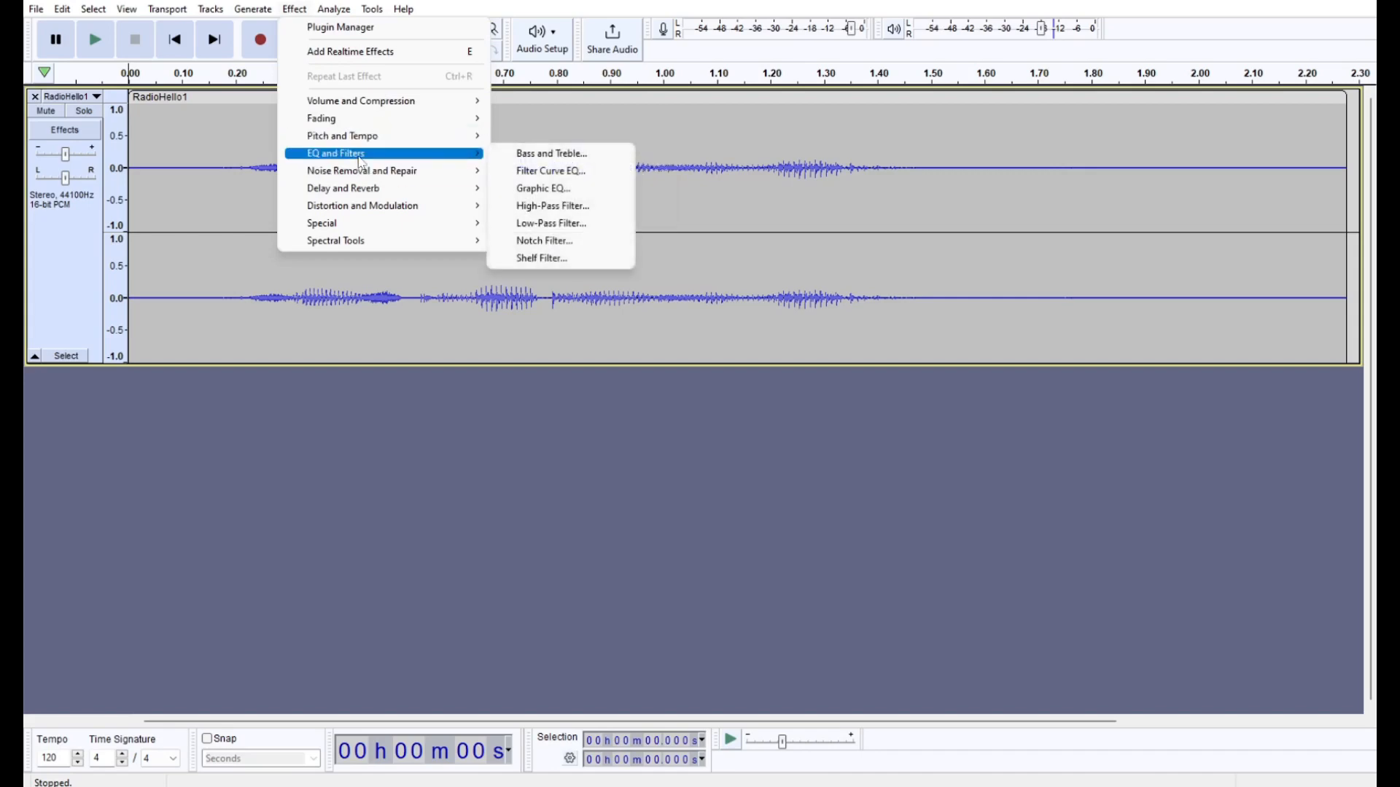
pyautogui.click(562, 172)
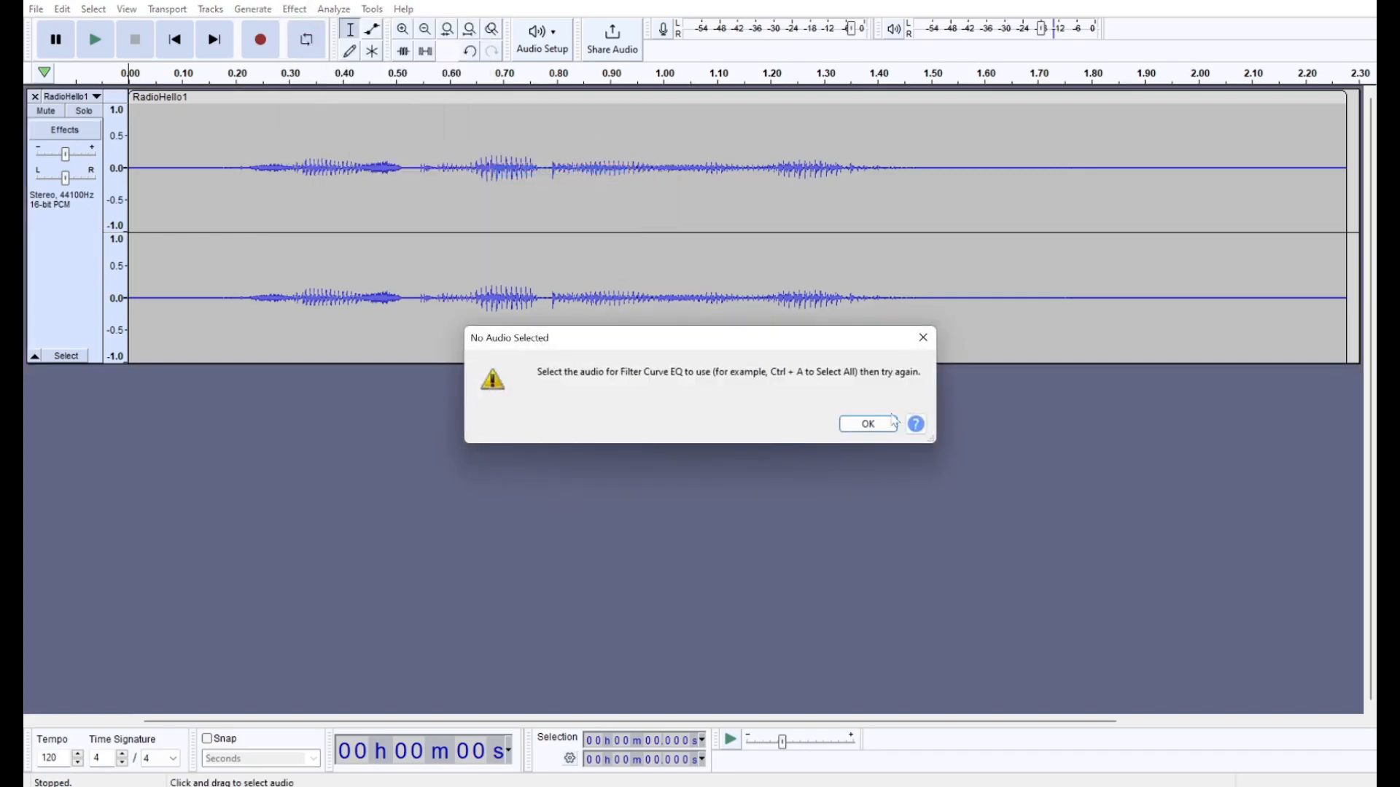
pyautogui.click(867, 425)
# Select the entire RadioHello1 track and apply Filter Curve EQ with the Telephone factory preset.
pyautogui.click(262, 182)
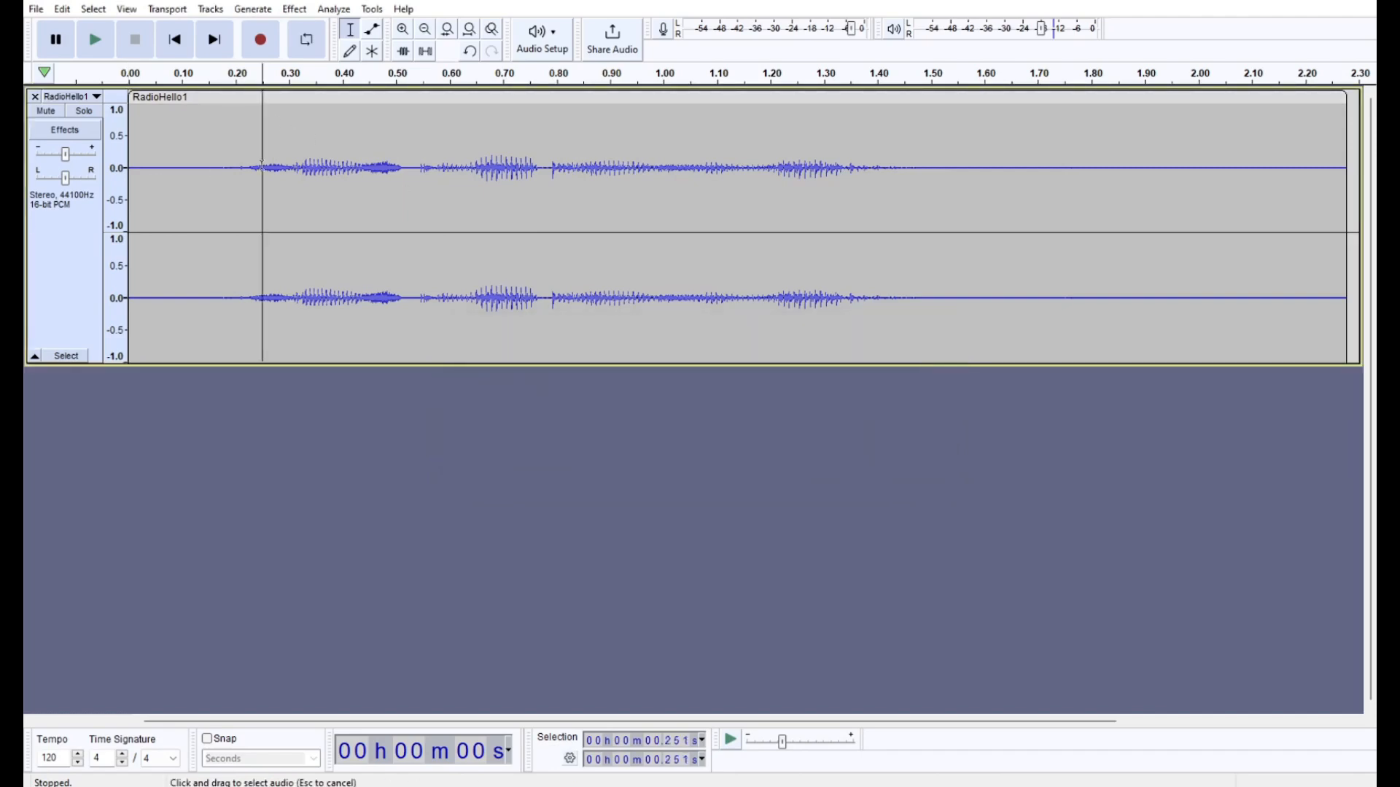
pyautogui.click(93, 8)
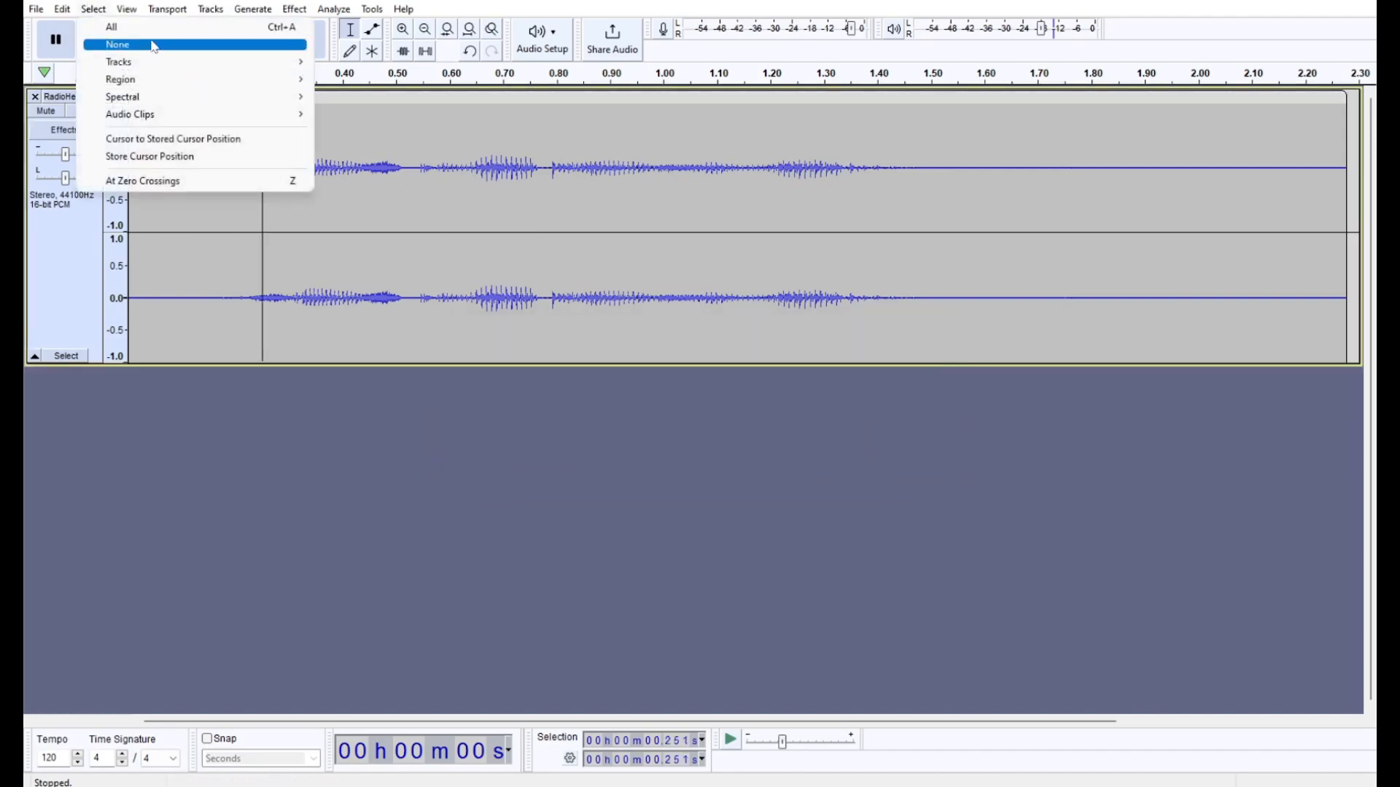
pyautogui.click(173, 36)
pyautogui.click(294, 10)
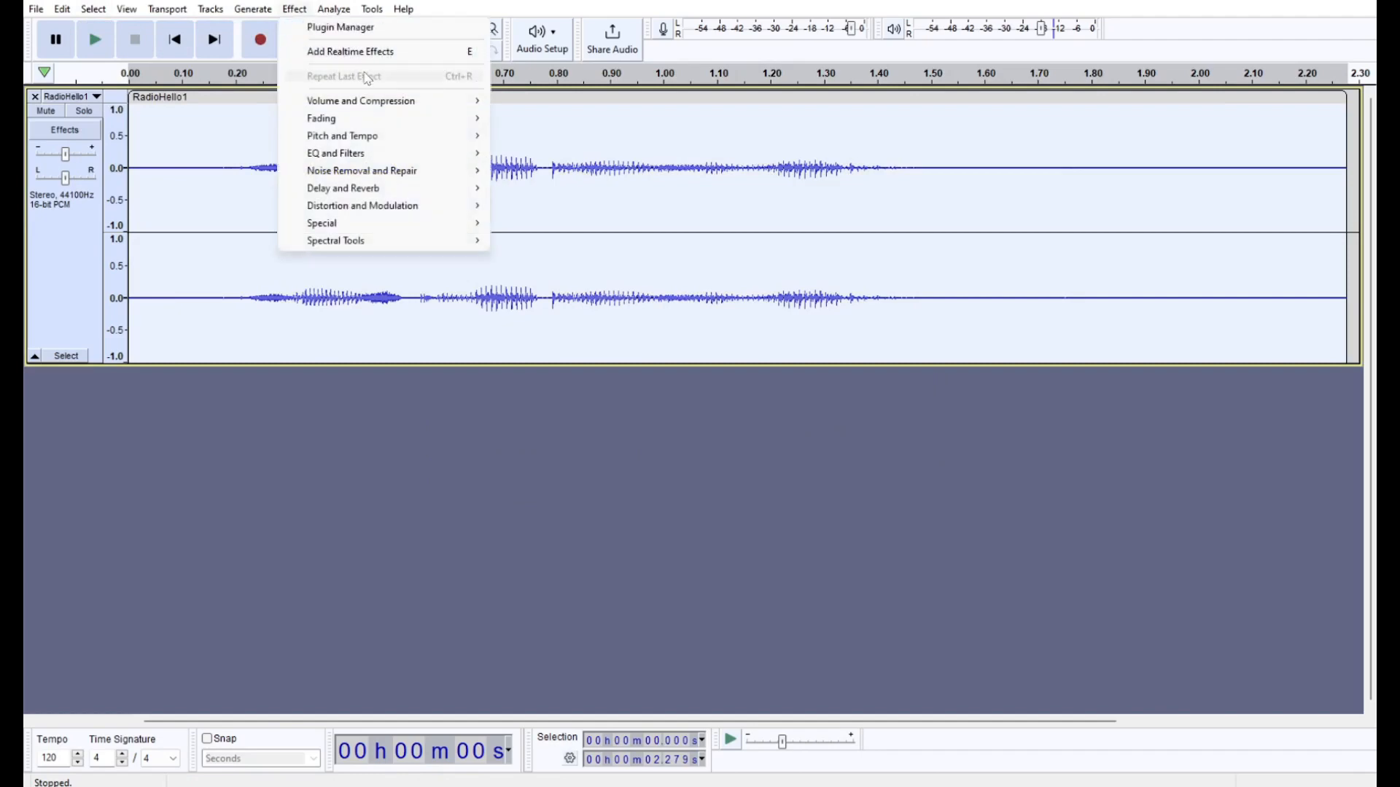
pyautogui.moveTo(350, 153)
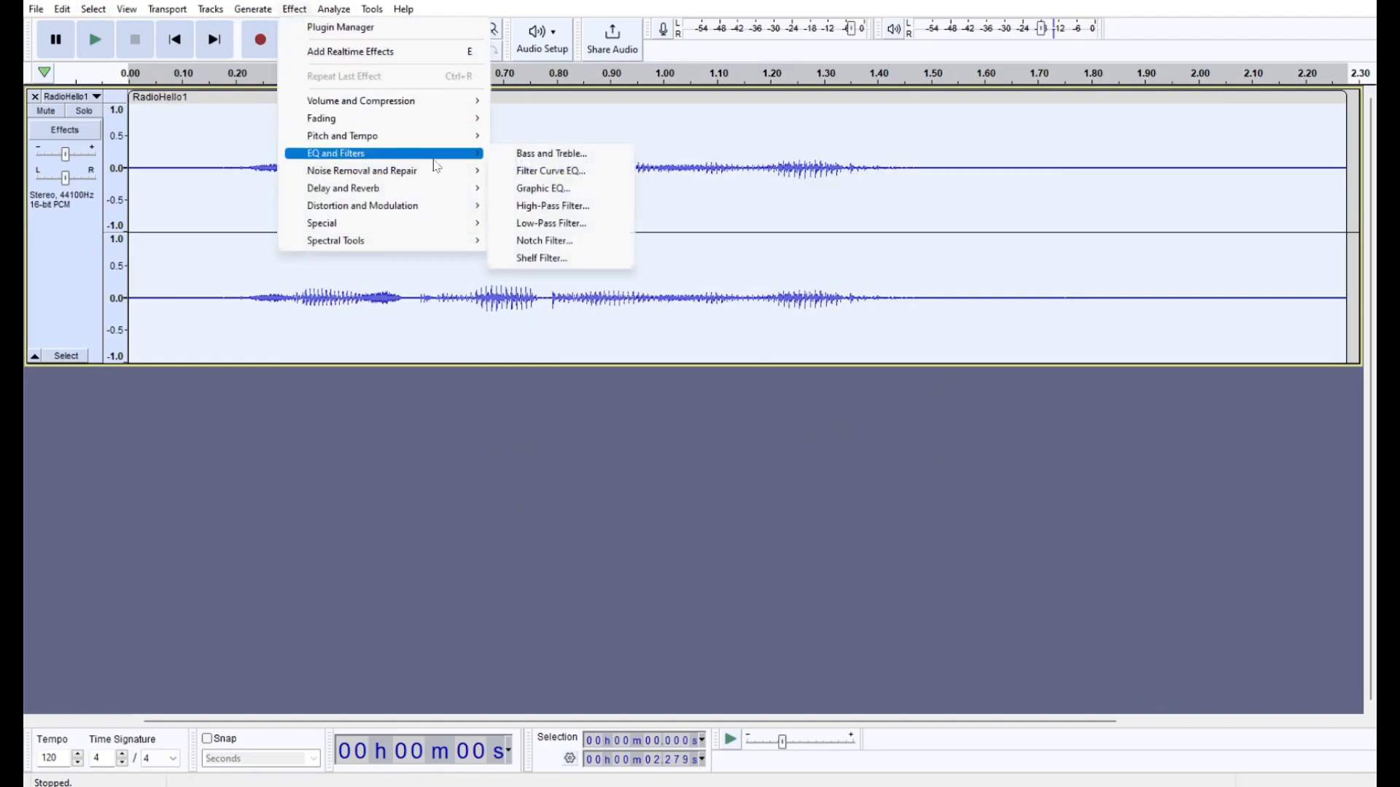
pyautogui.click(547, 169)
pyautogui.click(420, 233)
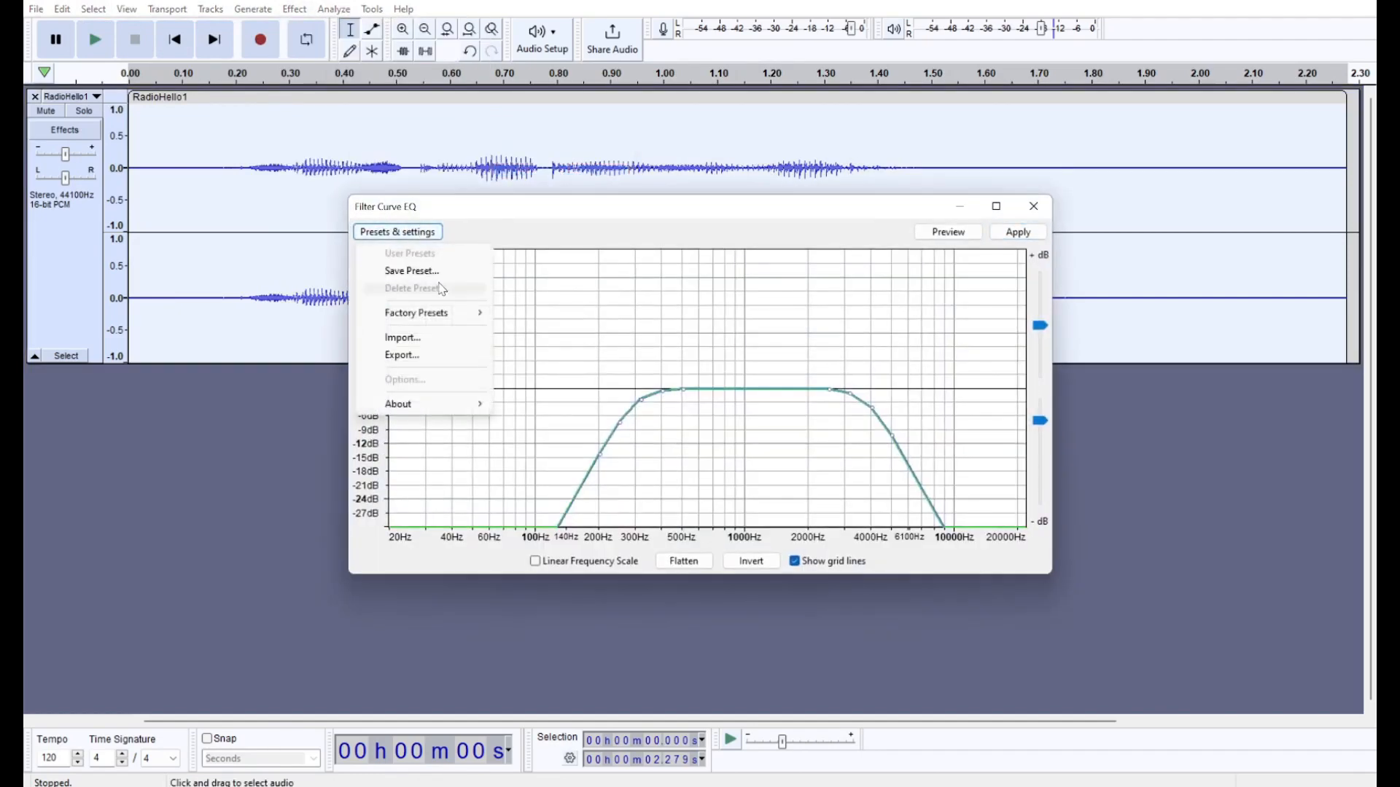
pyautogui.moveTo(446, 316)
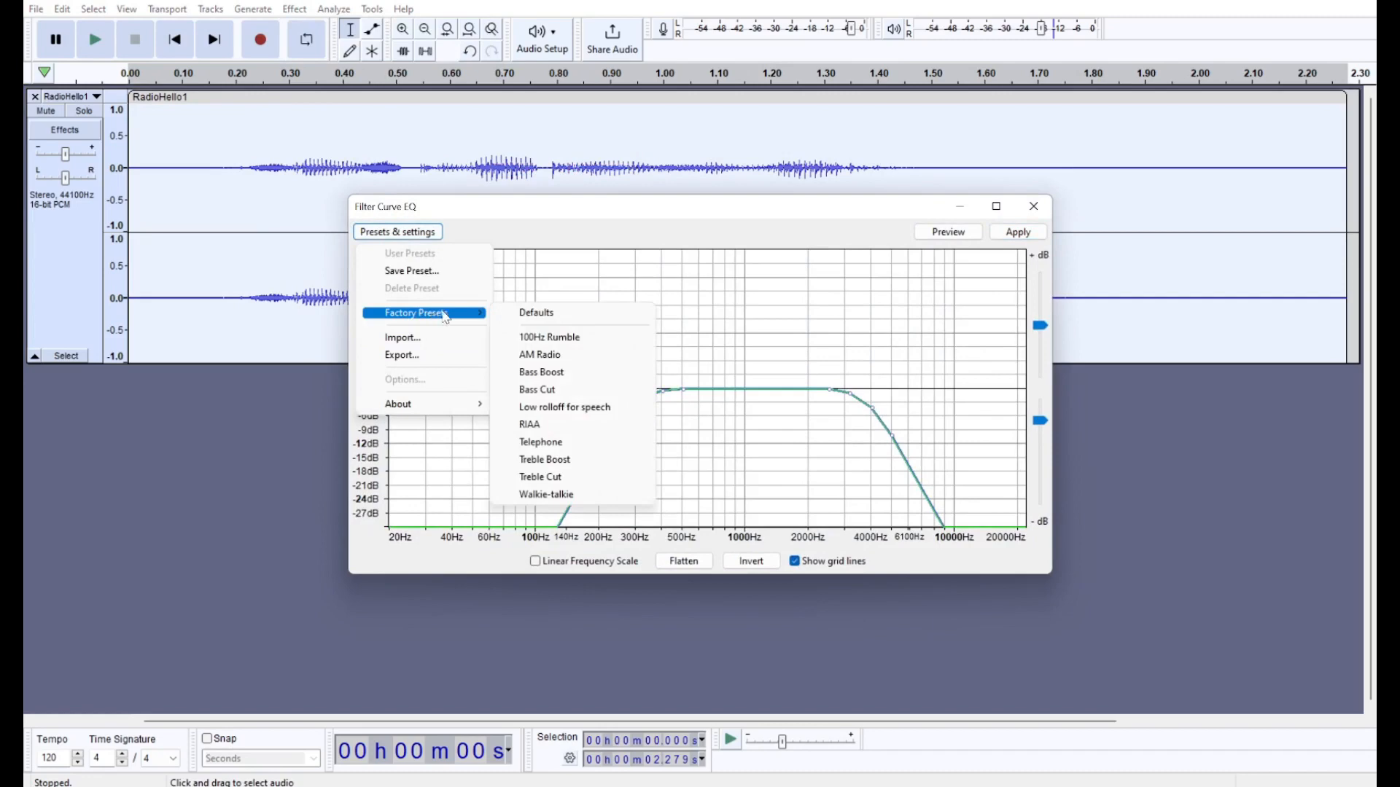
pyautogui.click(543, 442)
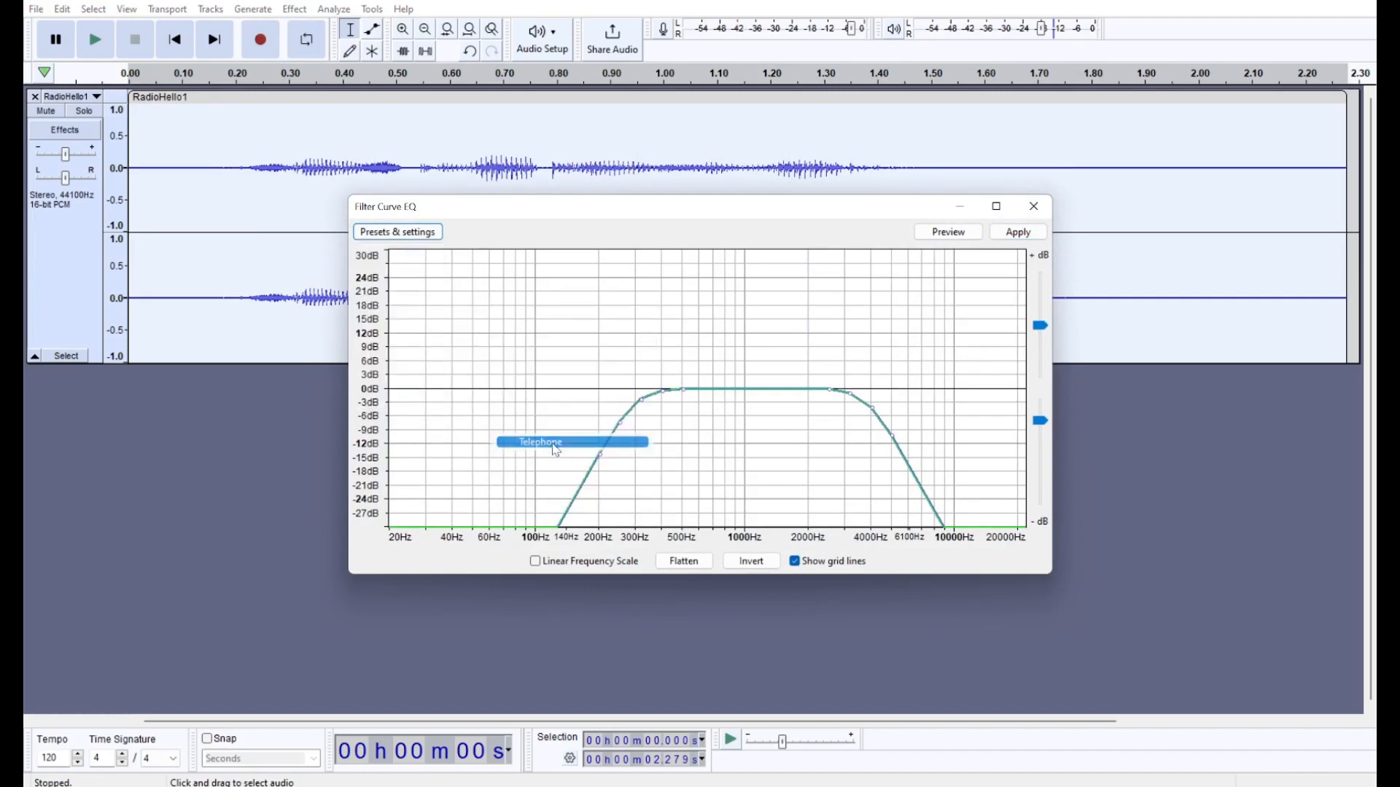
pyautogui.click(1018, 232)
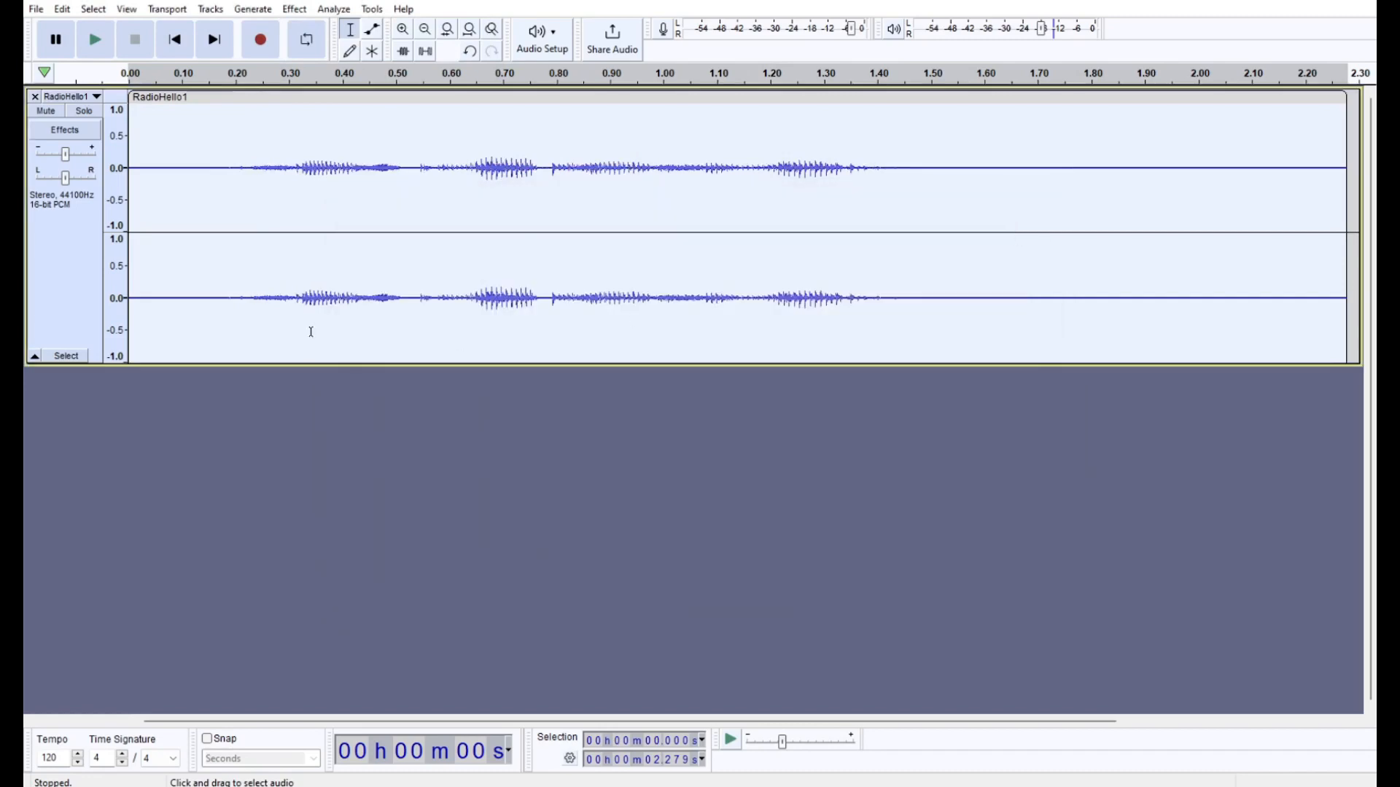
pyautogui.click(294, 8)
pyautogui.moveTo(342, 103)
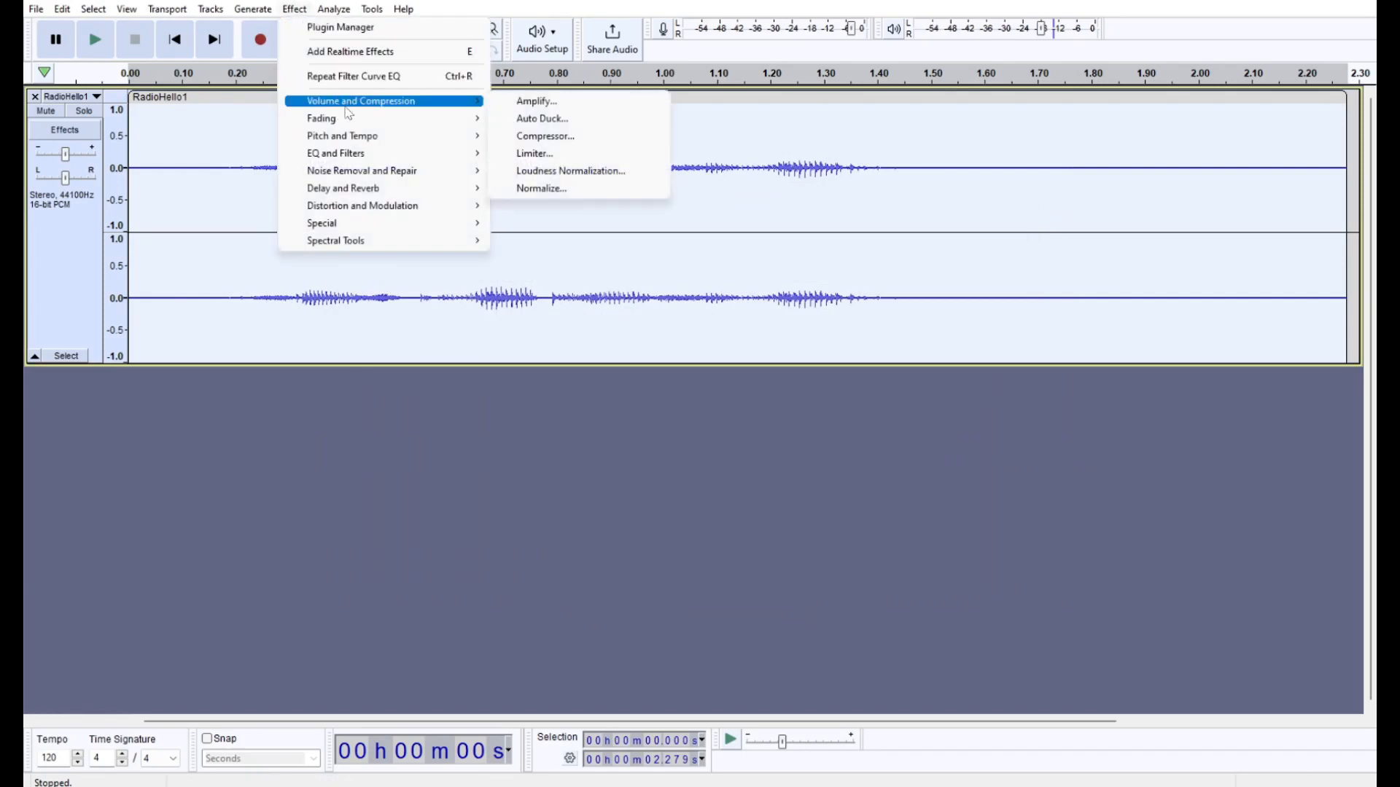
pyautogui.moveTo(379, 241)
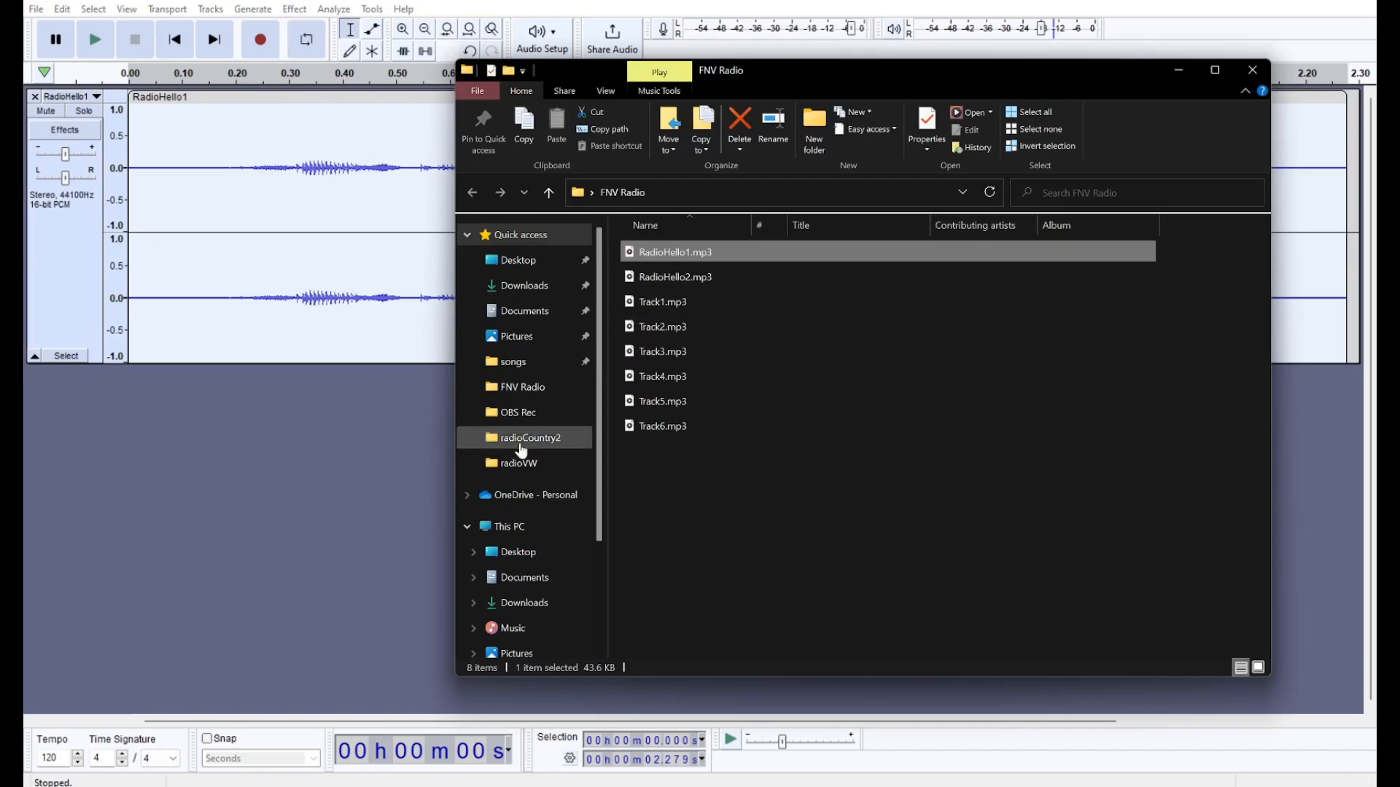
# From File Explorer's Music folder, open the song 02 In the Wake of Armadeus.mp3 in Audacity.
pyautogui.scroll(-3, 522, 447)
pyautogui.click(532, 523)
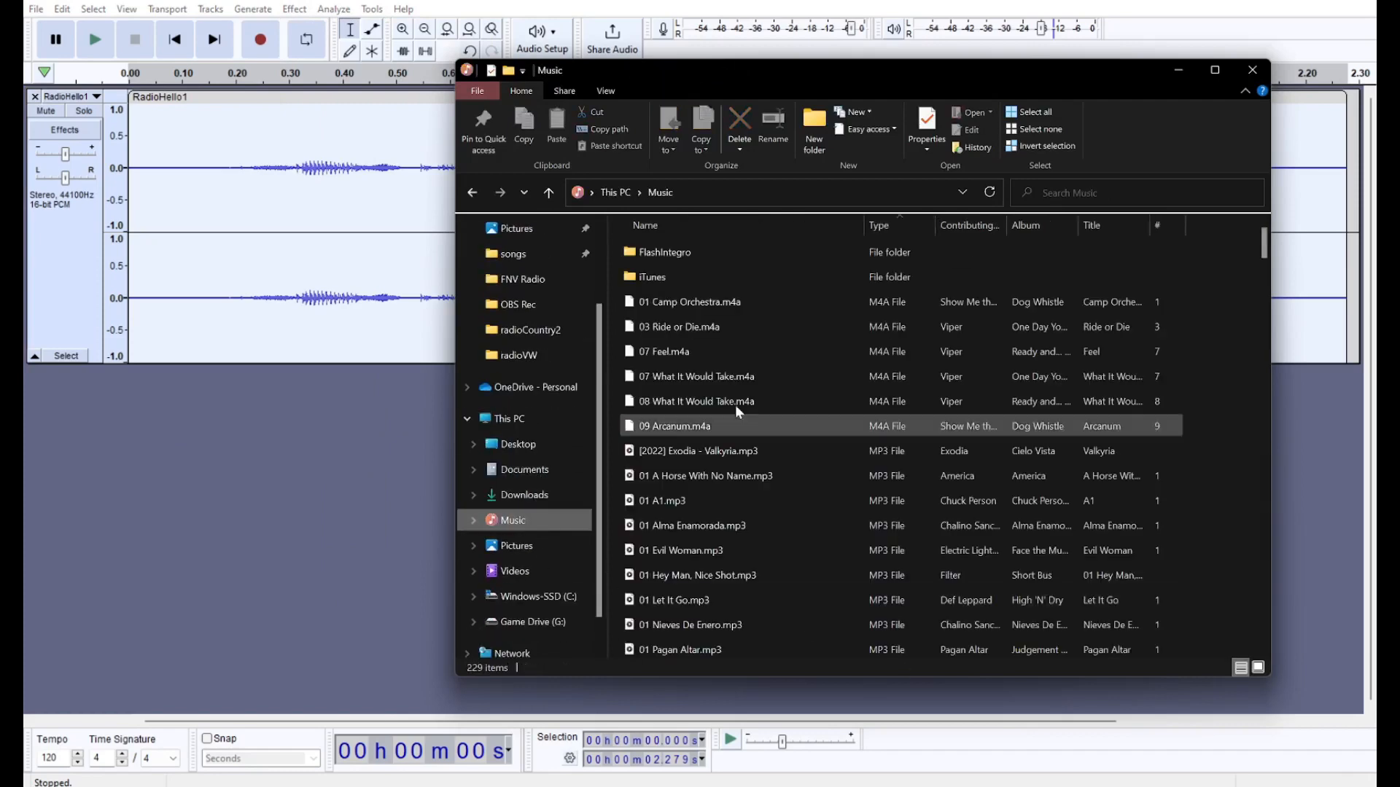
pyautogui.scroll(-1, 773, 379)
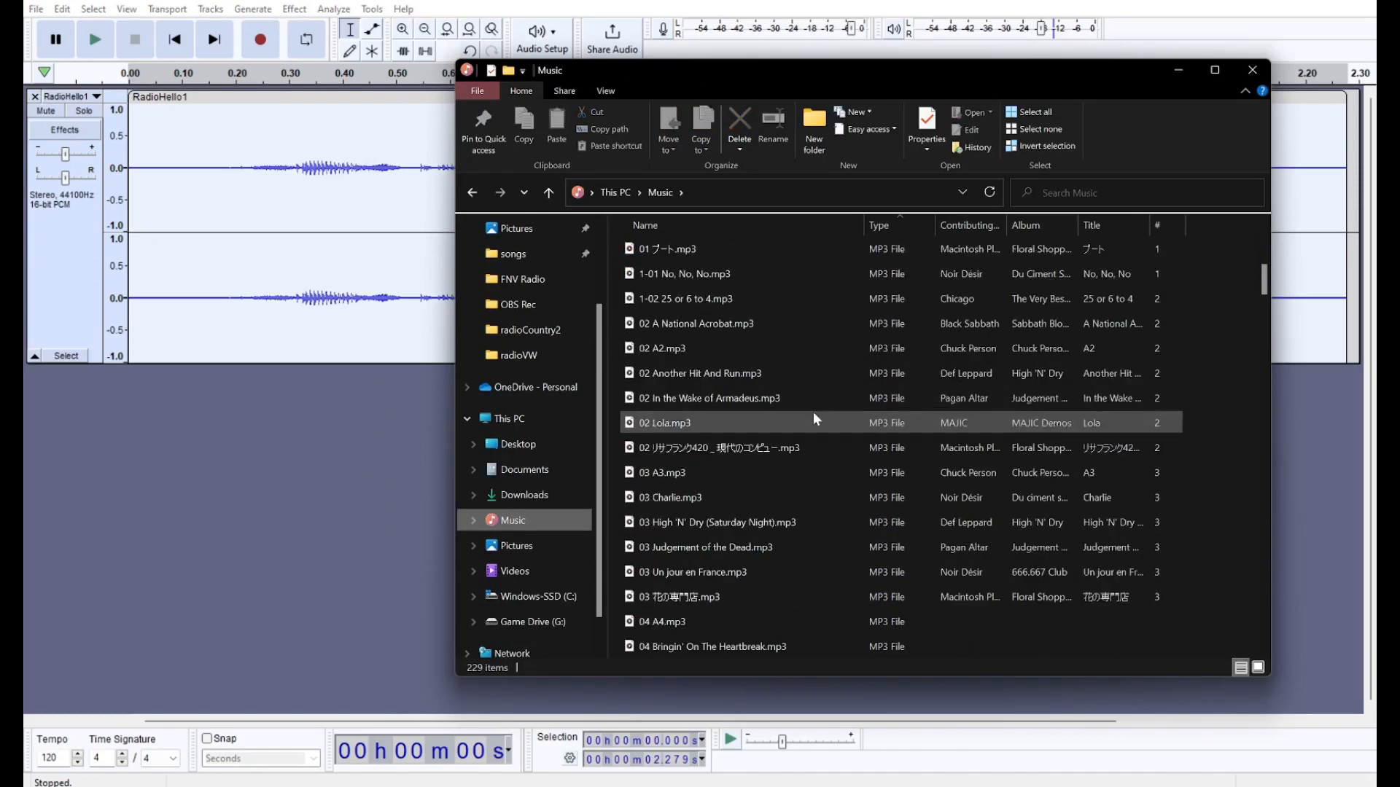
pyautogui.rightClick(762, 400)
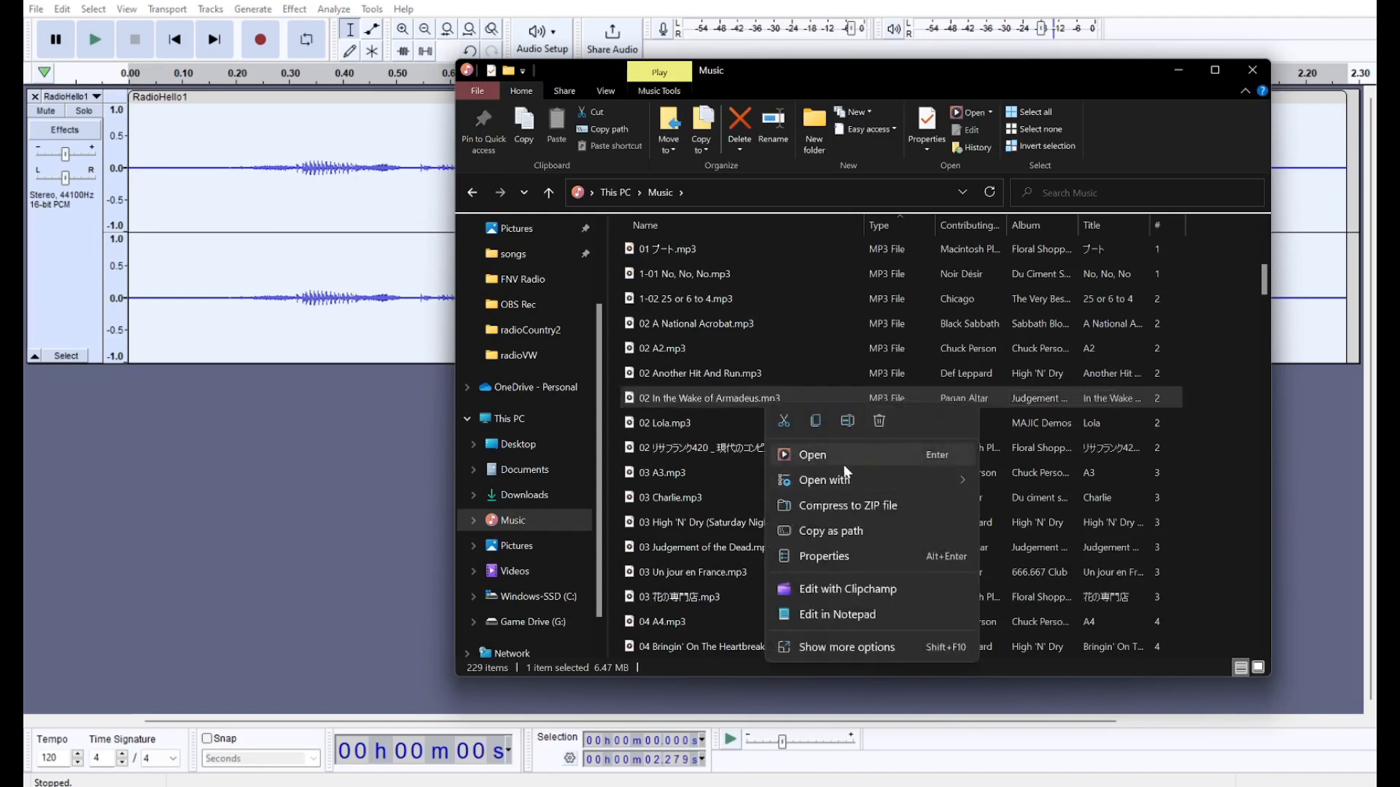
pyautogui.moveTo(838, 477)
pyautogui.click(1069, 484)
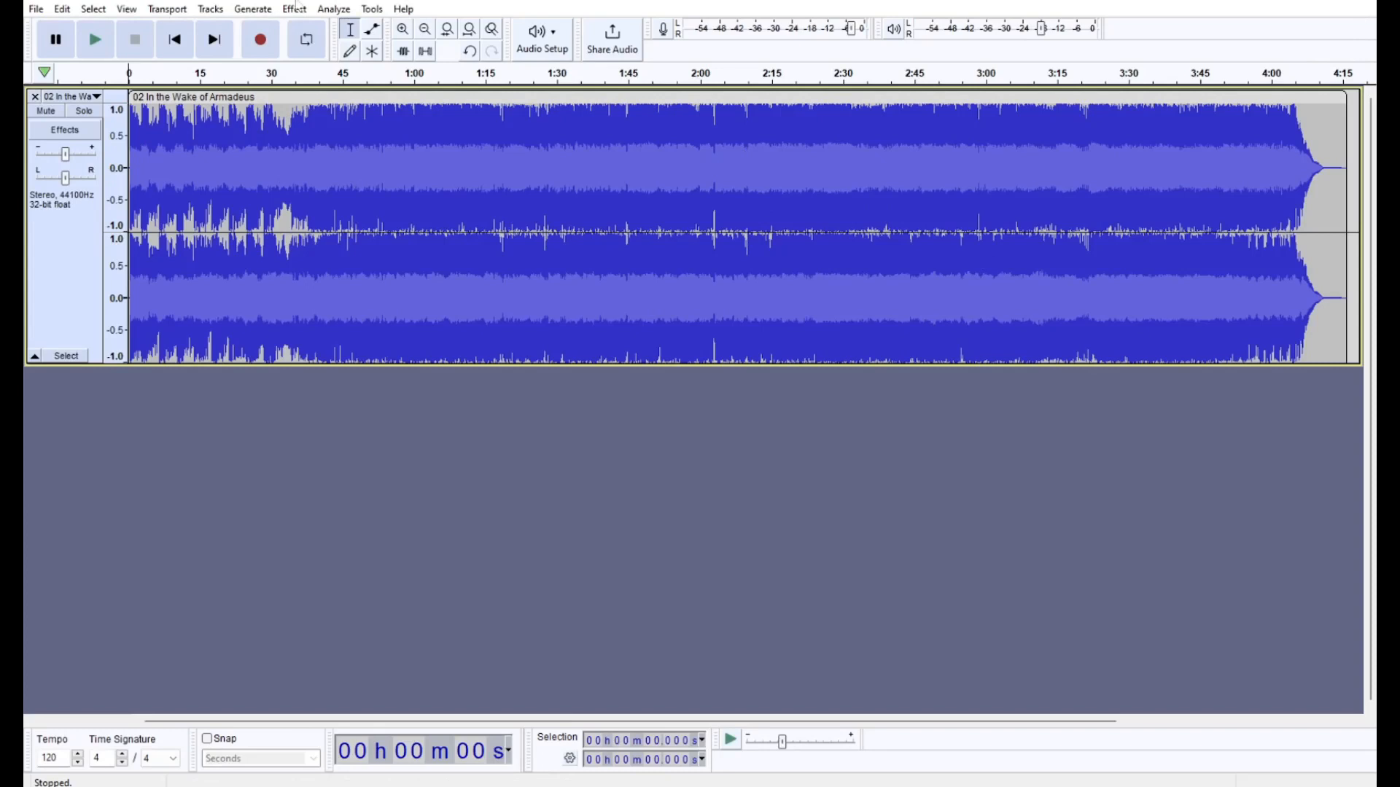
# Select the whole song and apply Filter Curve EQ with the telephone curve already loaded.
pyautogui.click(295, 8)
pyautogui.click(228, 182)
pyautogui.click(228, 183)
pyautogui.click(93, 9)
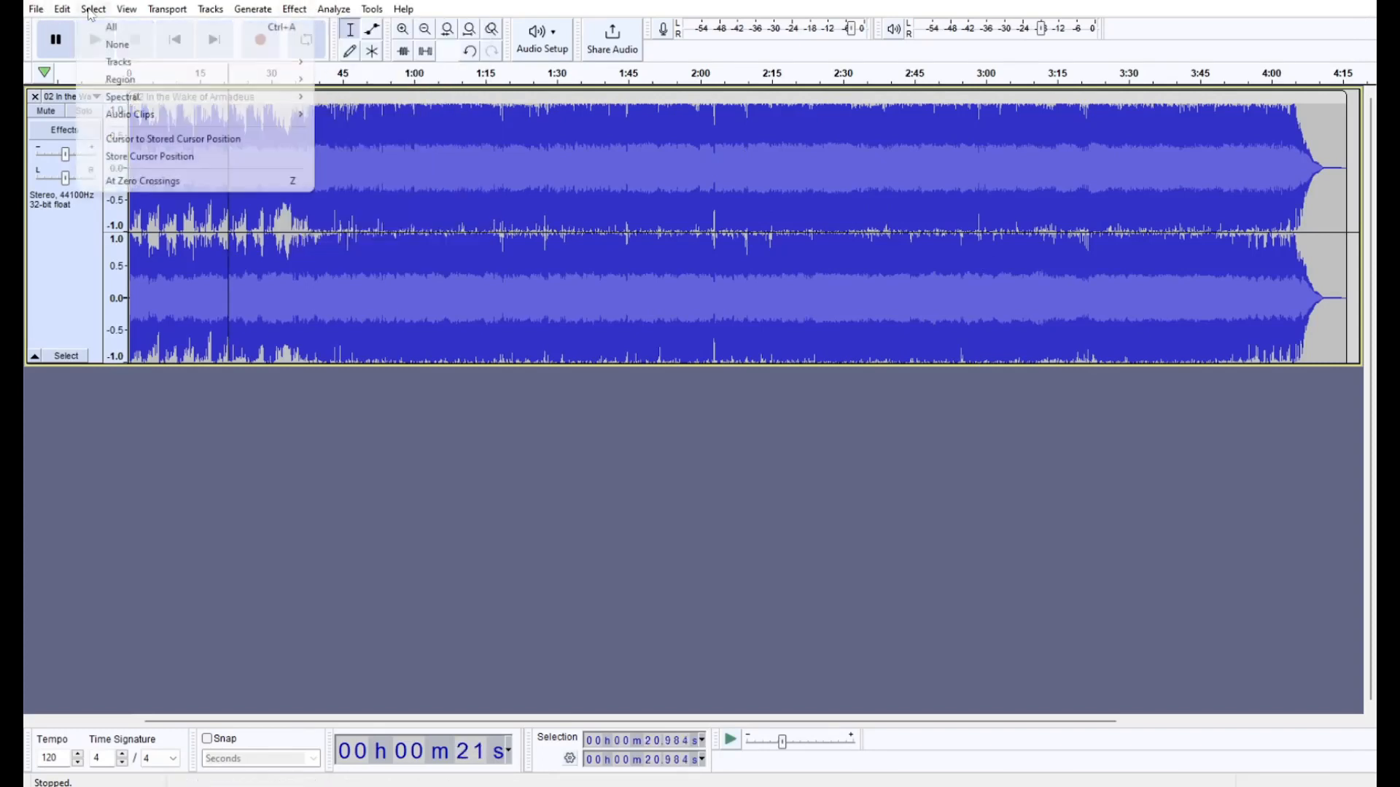
pyautogui.click(131, 28)
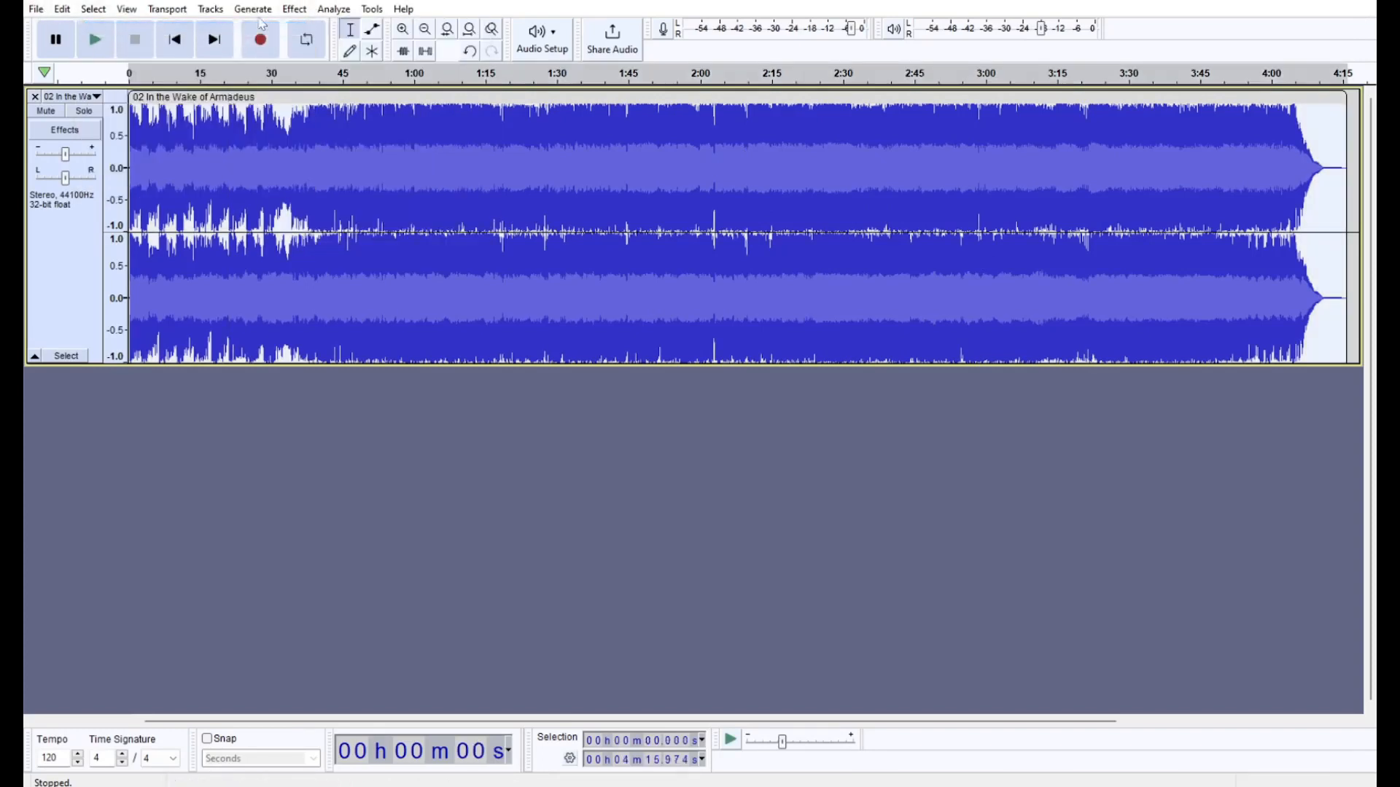
pyautogui.click(296, 9)
pyautogui.click(295, 9)
pyautogui.click(296, 8)
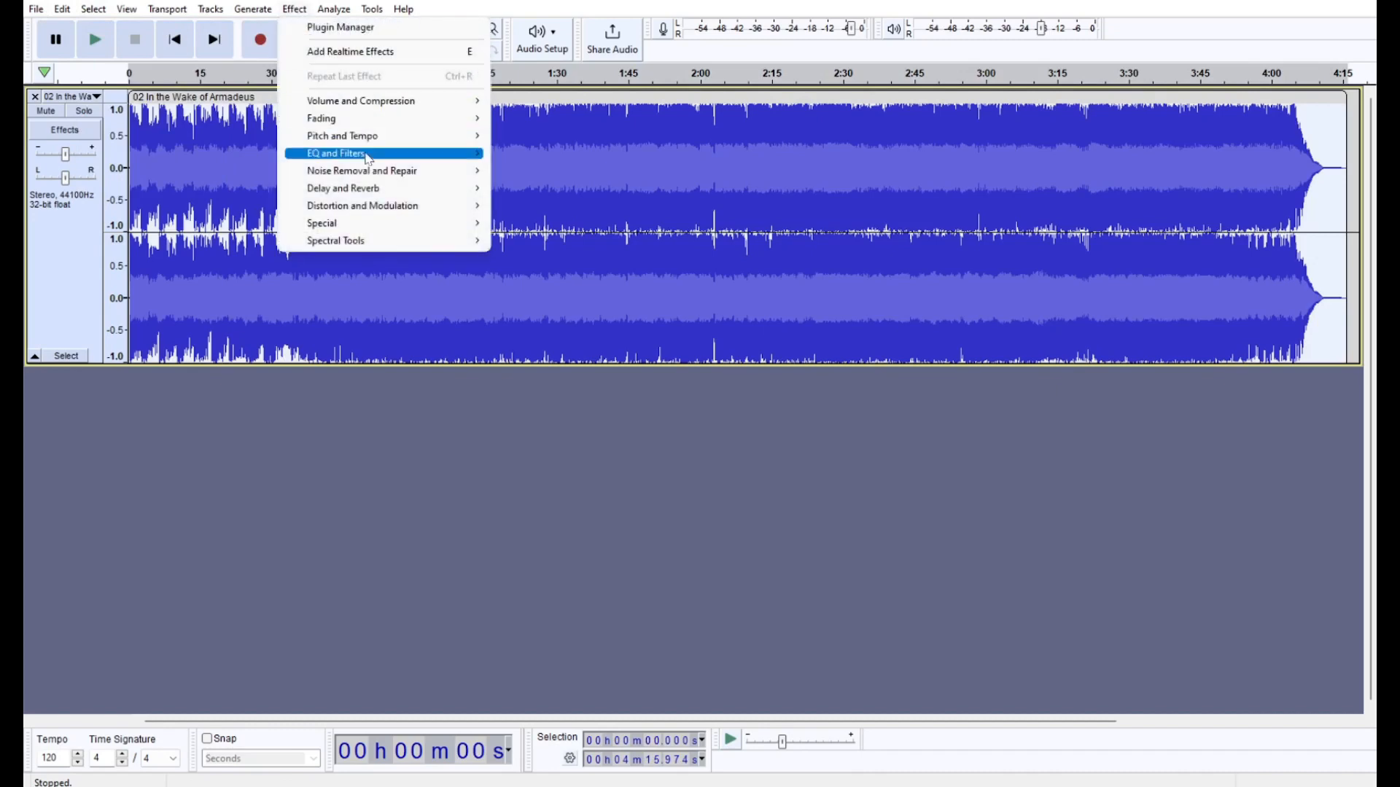
pyautogui.moveTo(369, 155)
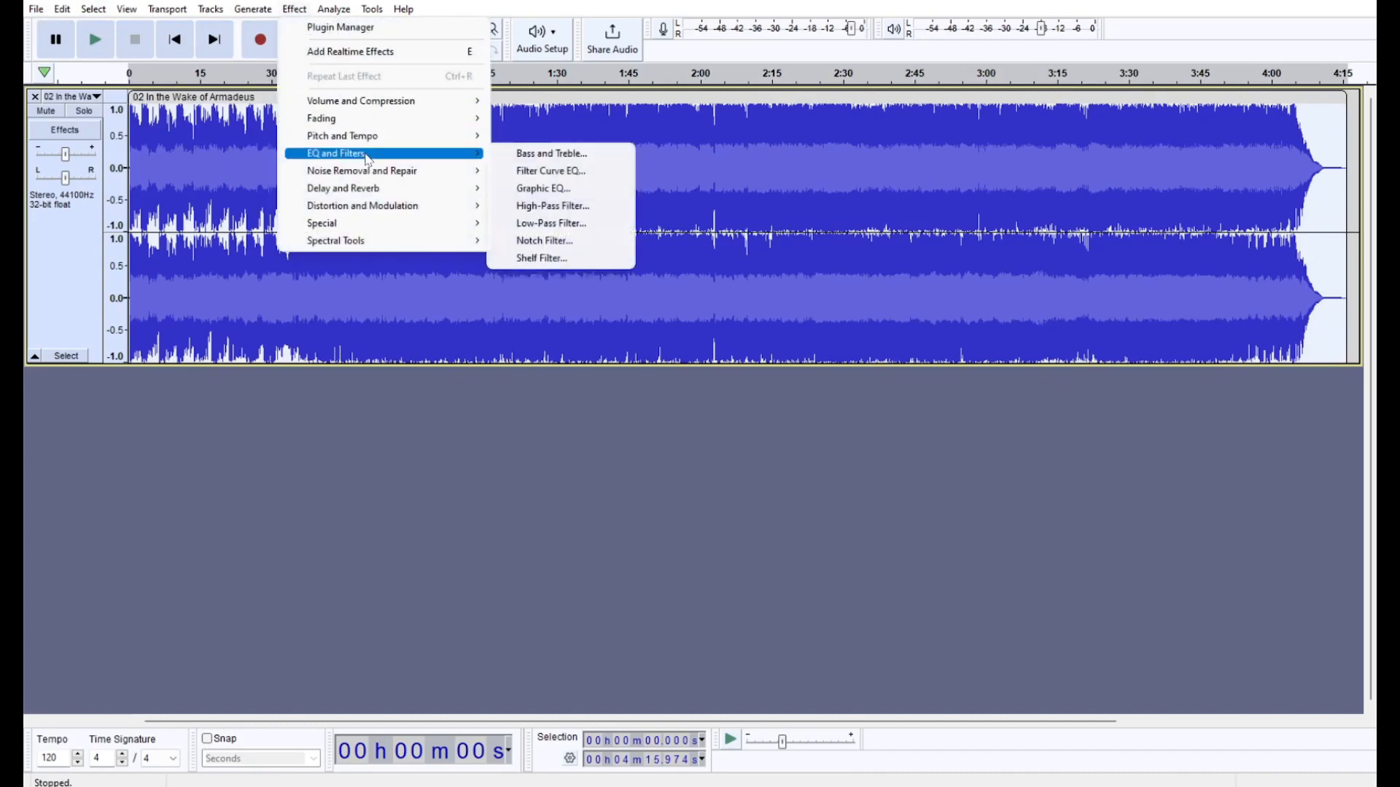
pyautogui.click(550, 171)
pyautogui.click(999, 235)
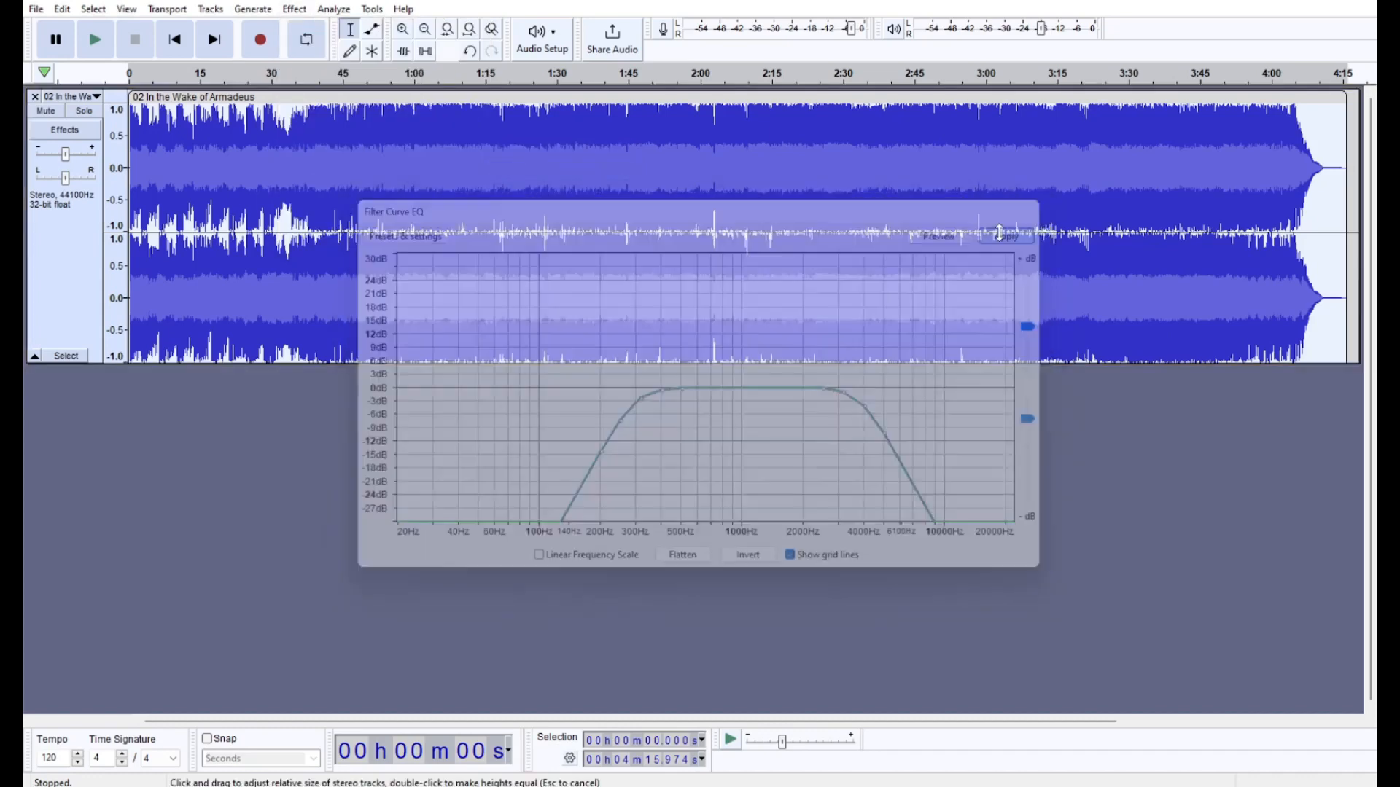
# Apply a Limiter to the song using Soft Limit at -10 dB, 10 ms hold and no make-up gain.
pyautogui.click(295, 9)
pyautogui.moveTo(352, 120)
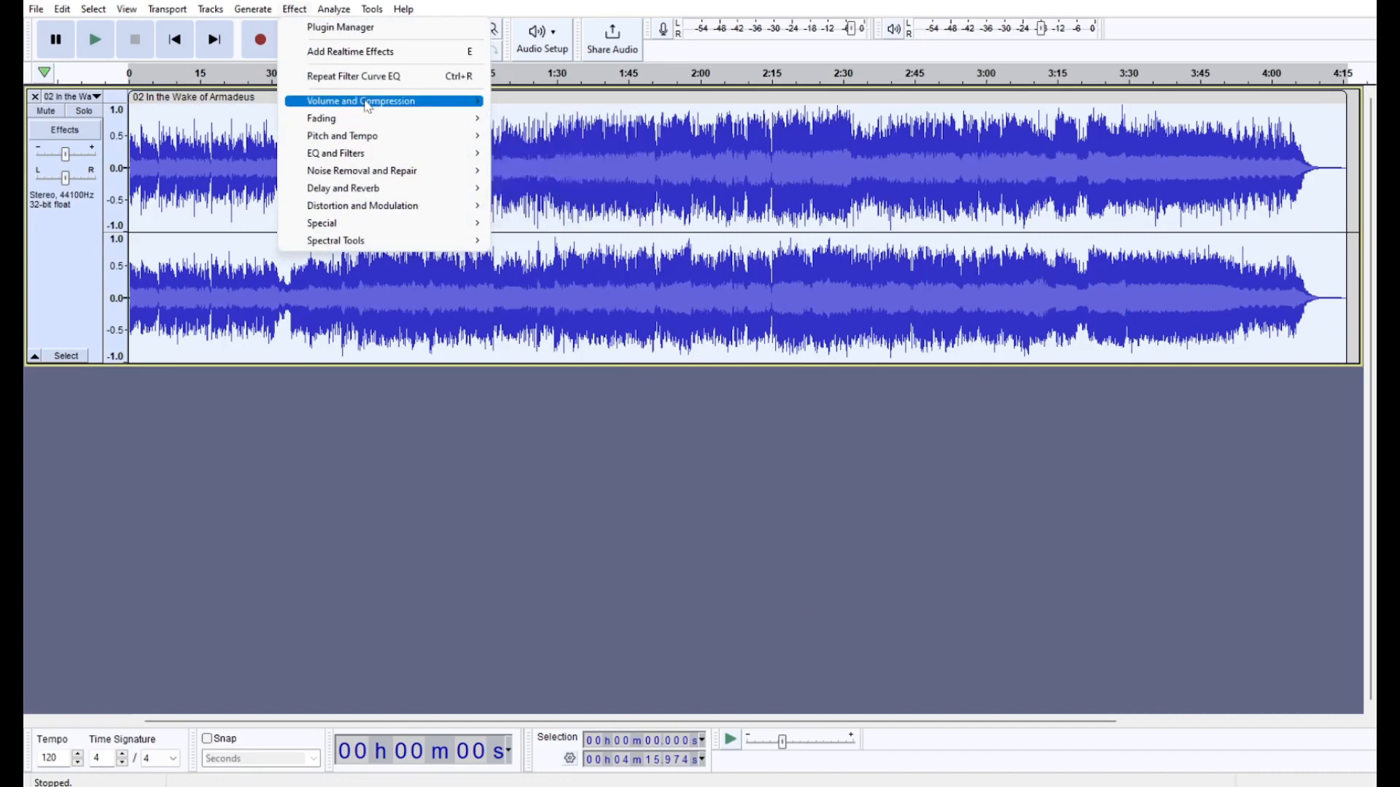
pyautogui.moveTo(460, 103)
pyautogui.click(530, 154)
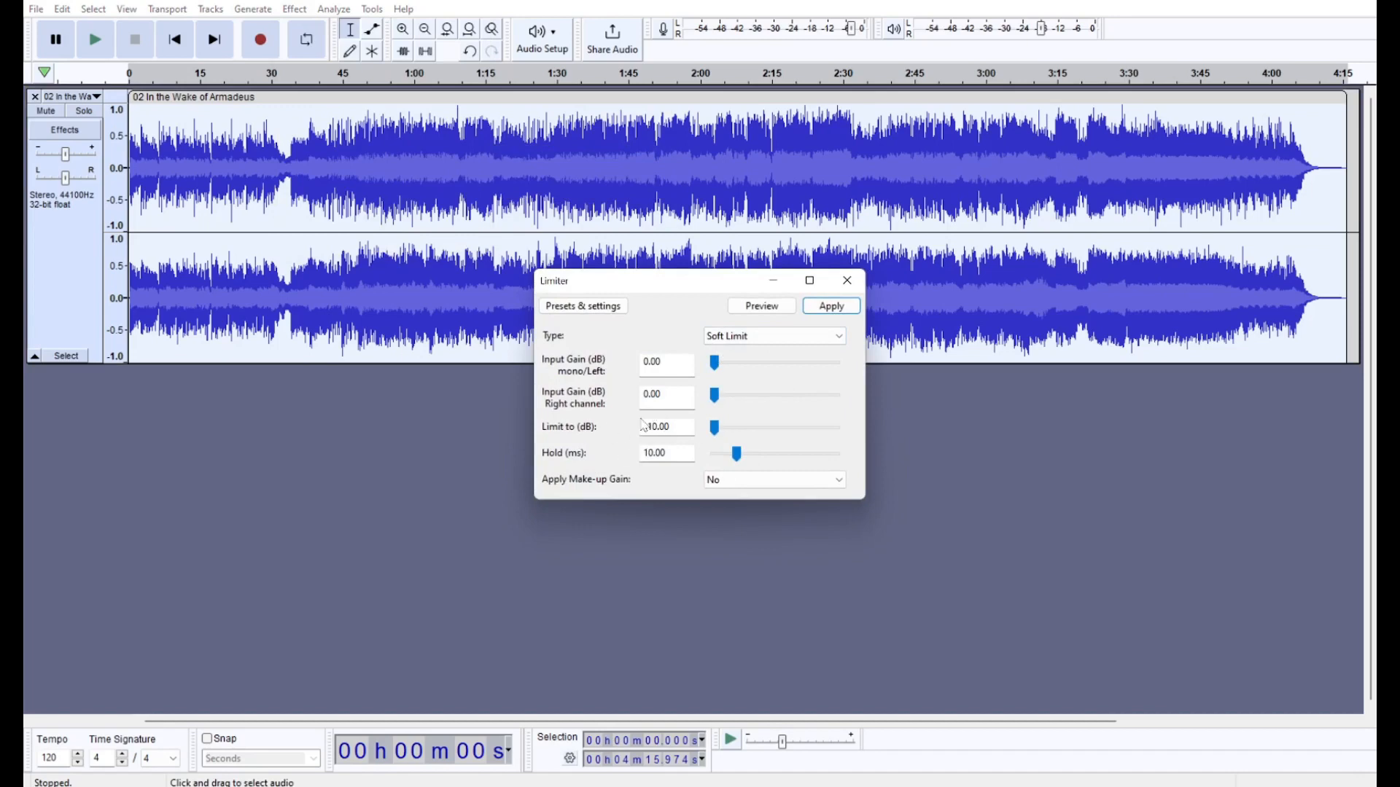
pyautogui.click(833, 307)
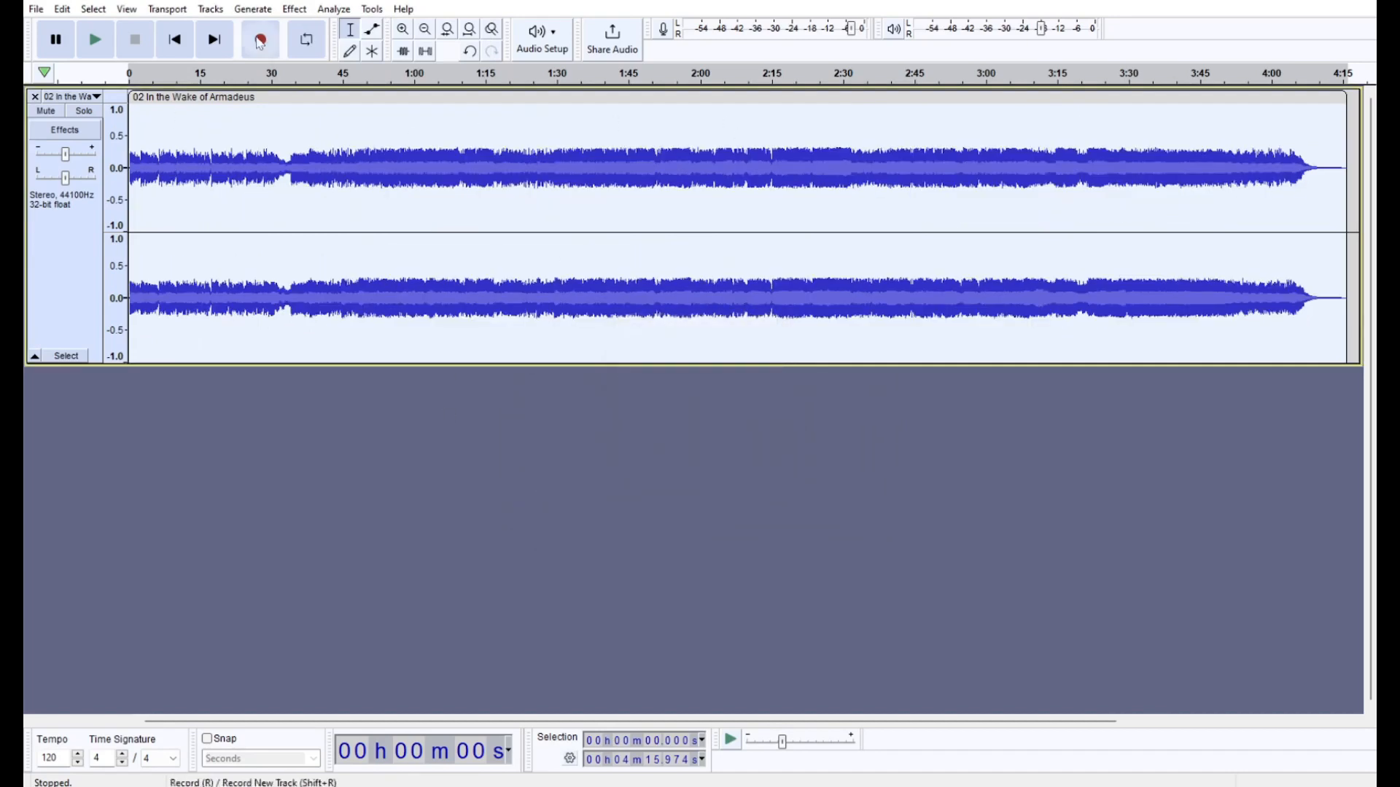
# Close the song project without saving it, and close the Music folder window.
pyautogui.click(1359, 1)
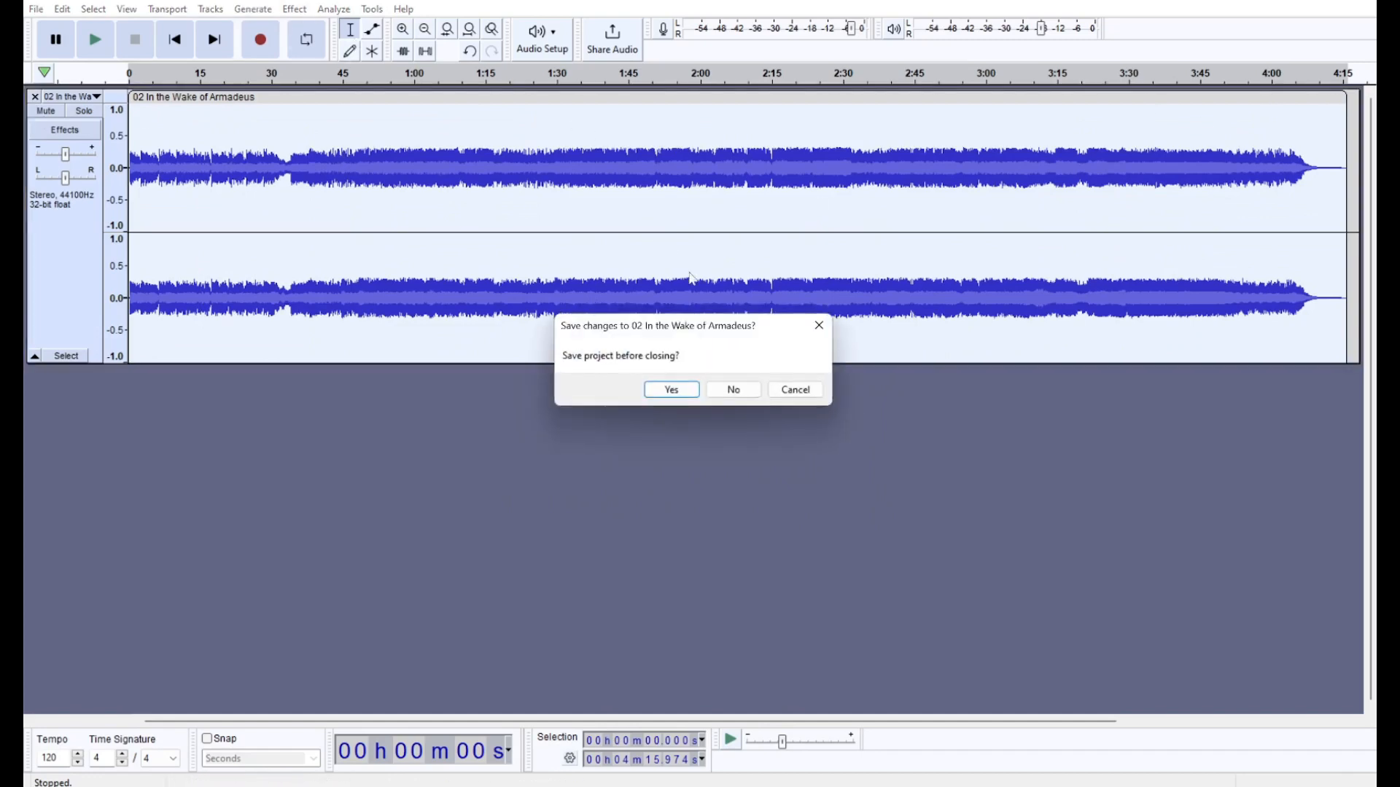
pyautogui.click(732, 397)
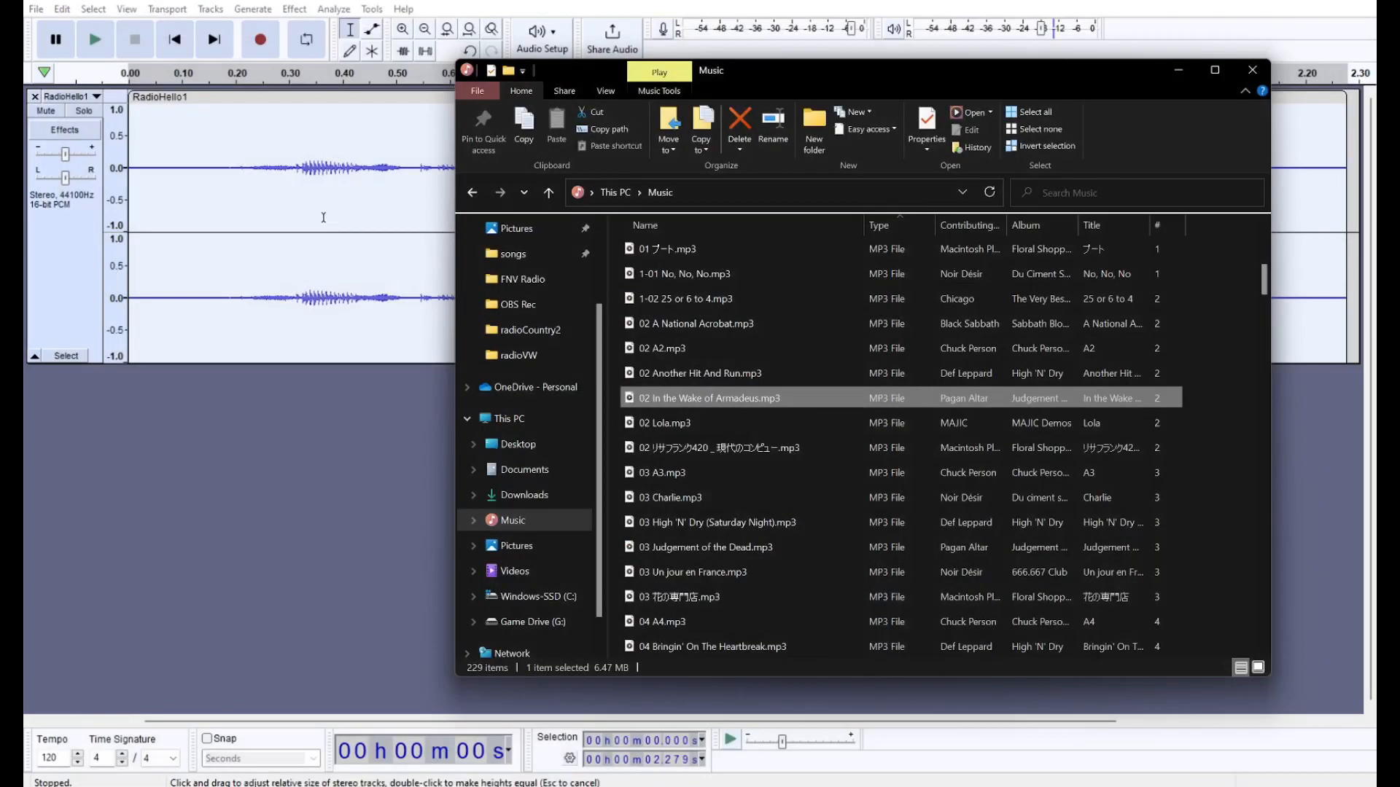
pyautogui.click(1251, 61)
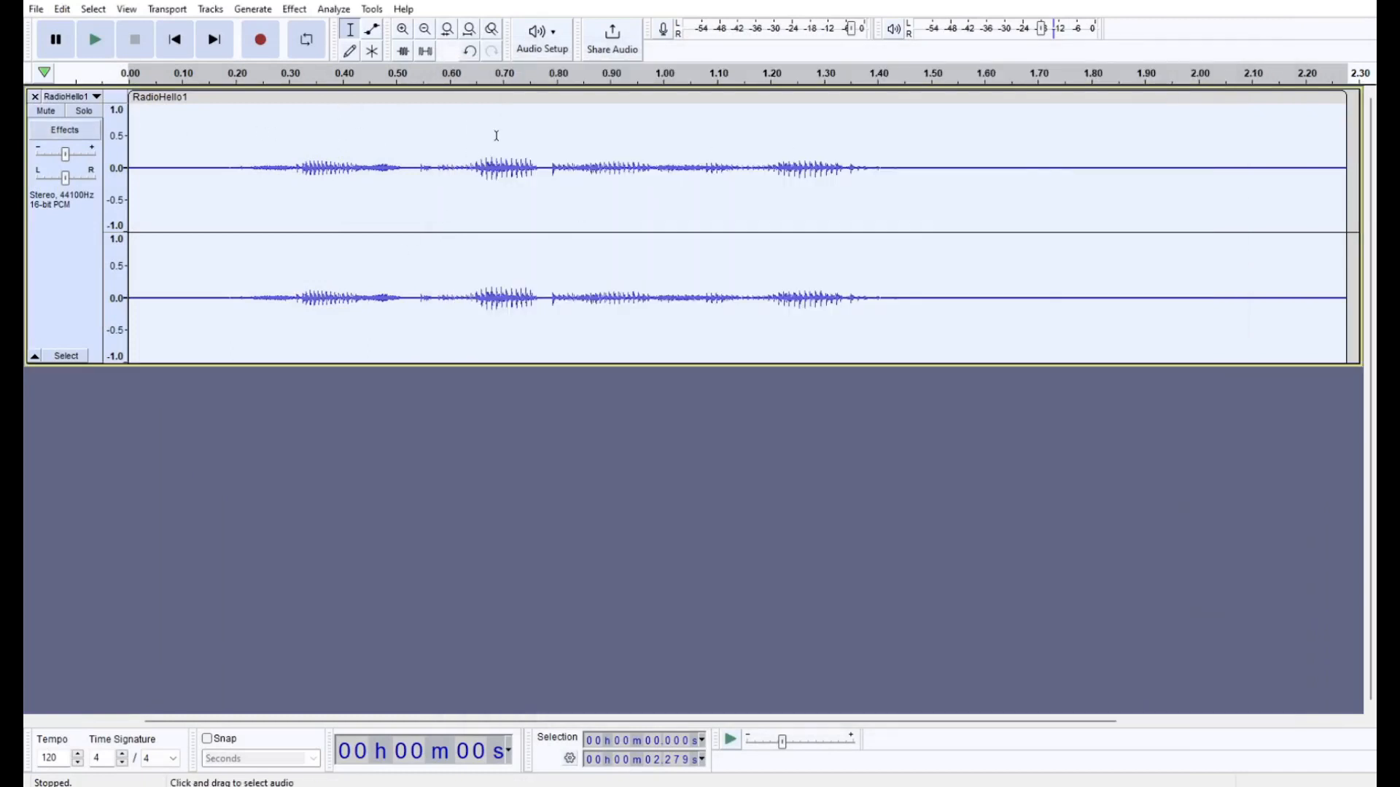
pyautogui.click(319, 10)
pyautogui.moveTo(294, 7)
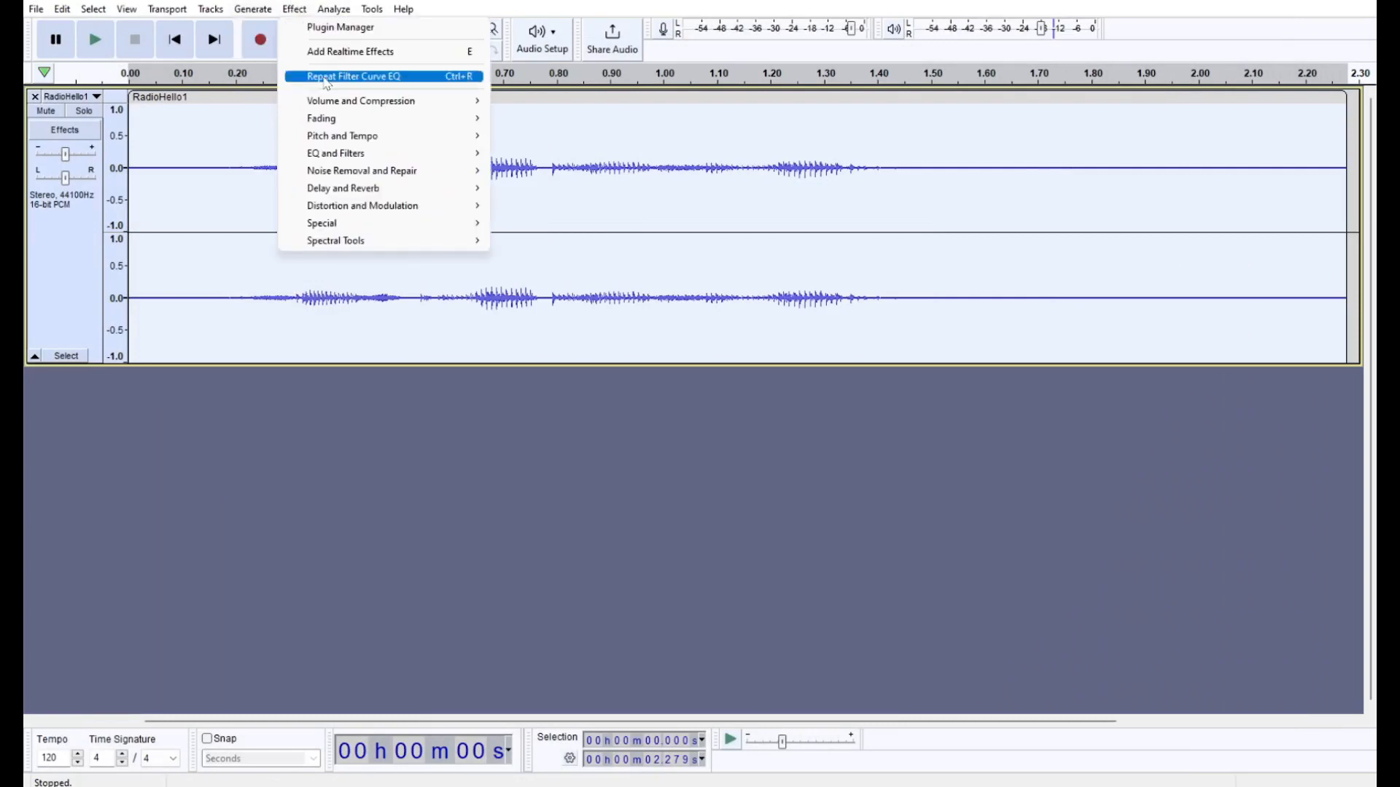
pyautogui.moveTo(360, 108)
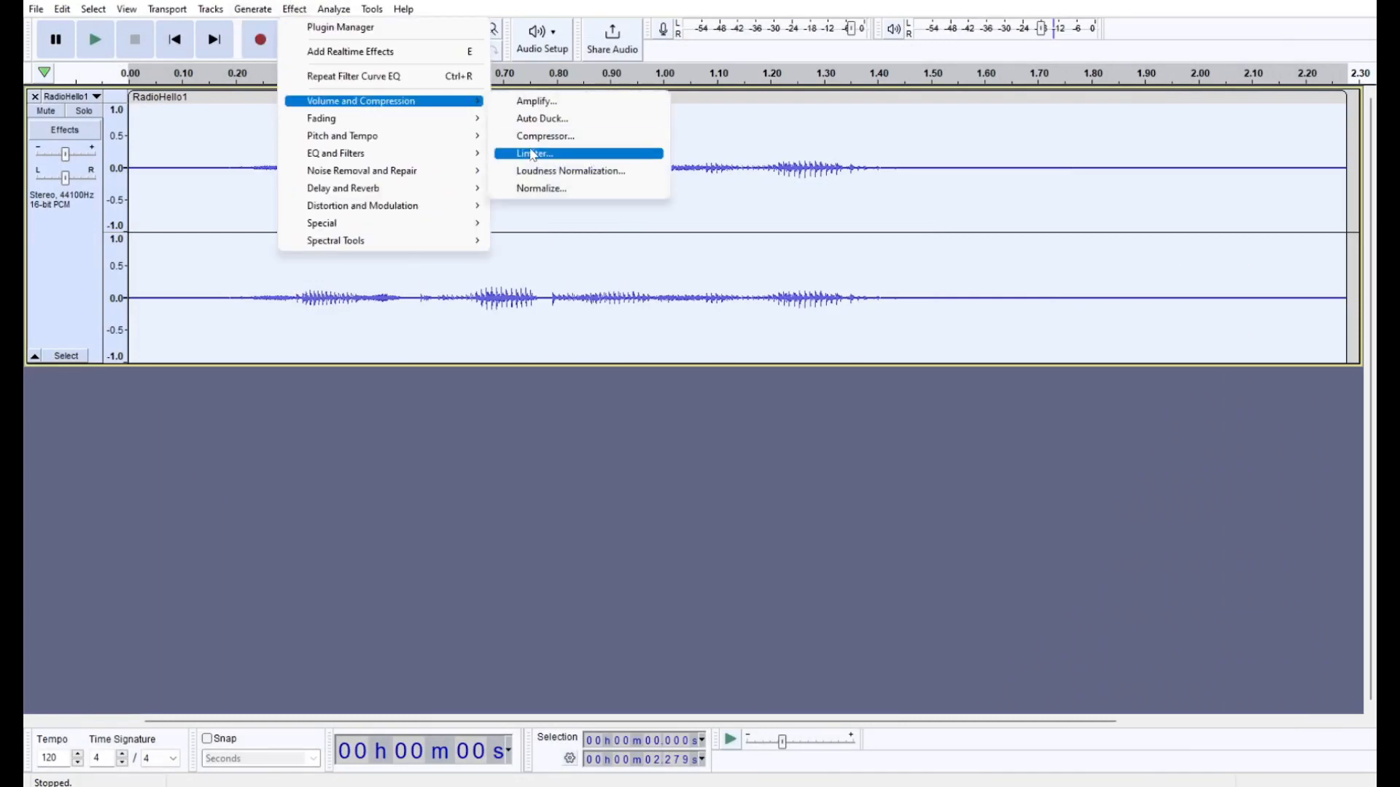
pyautogui.click(570, 171)
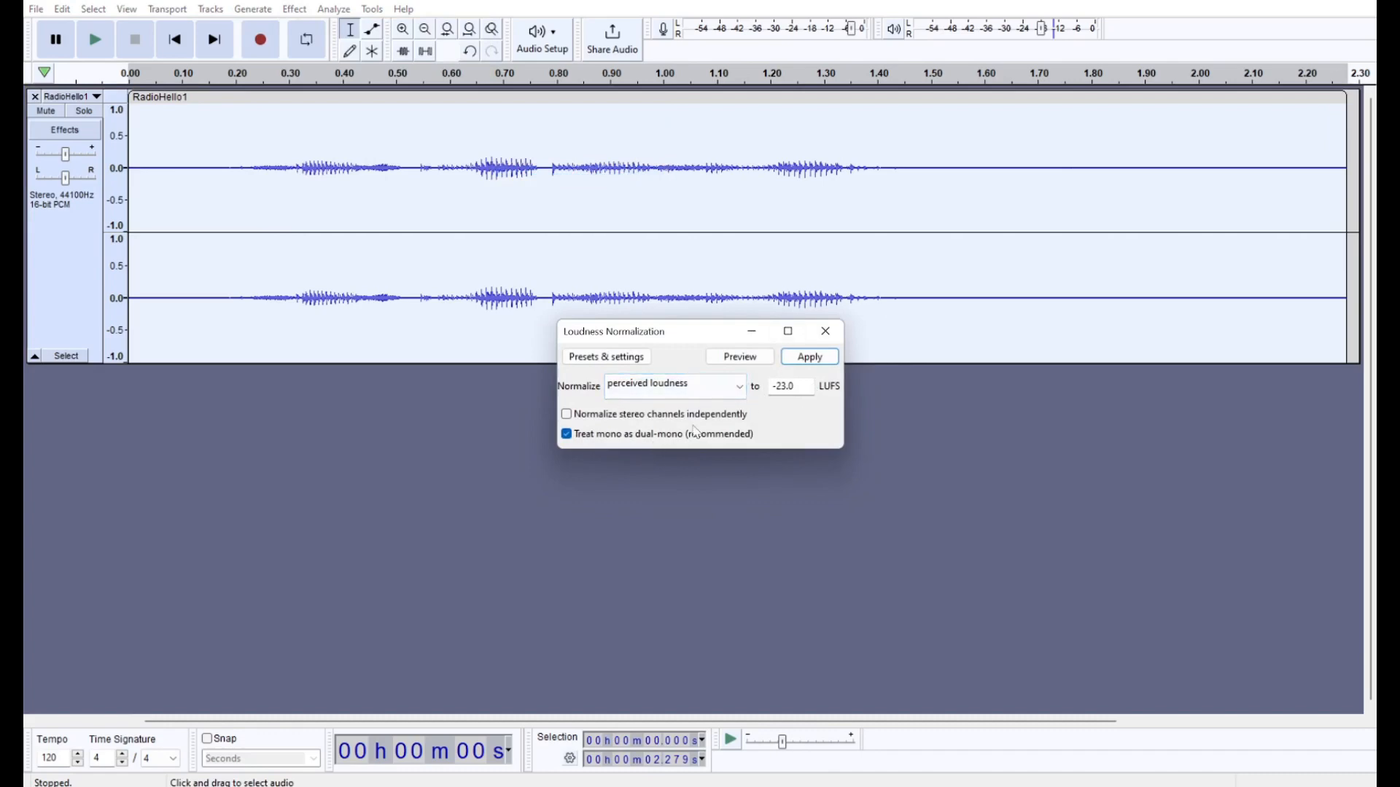
pyautogui.click(827, 335)
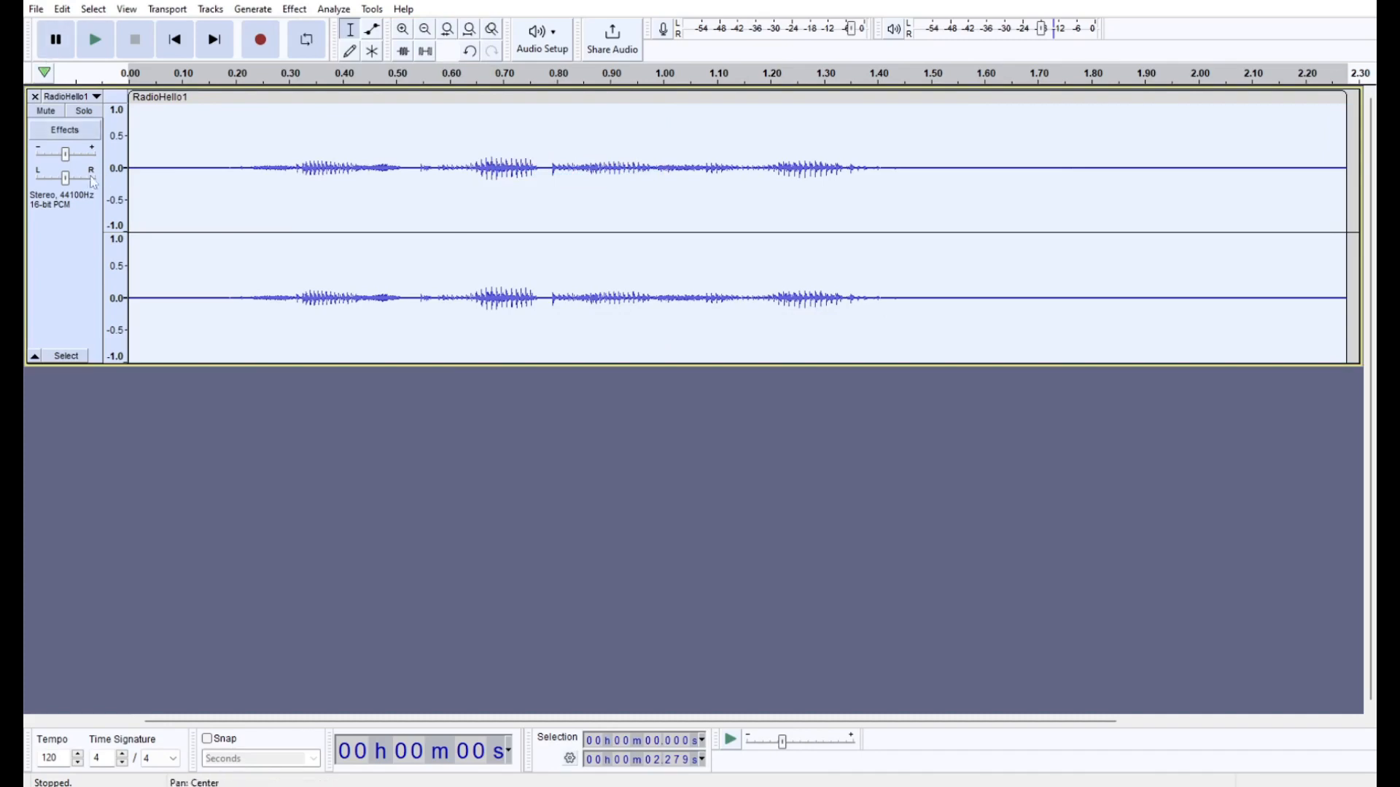
# Export the entire RadioHello1 project as a 44100 Hz stereo MP3 to the FNV Radio folder, replacing the existing file.
pyautogui.click(37, 9)
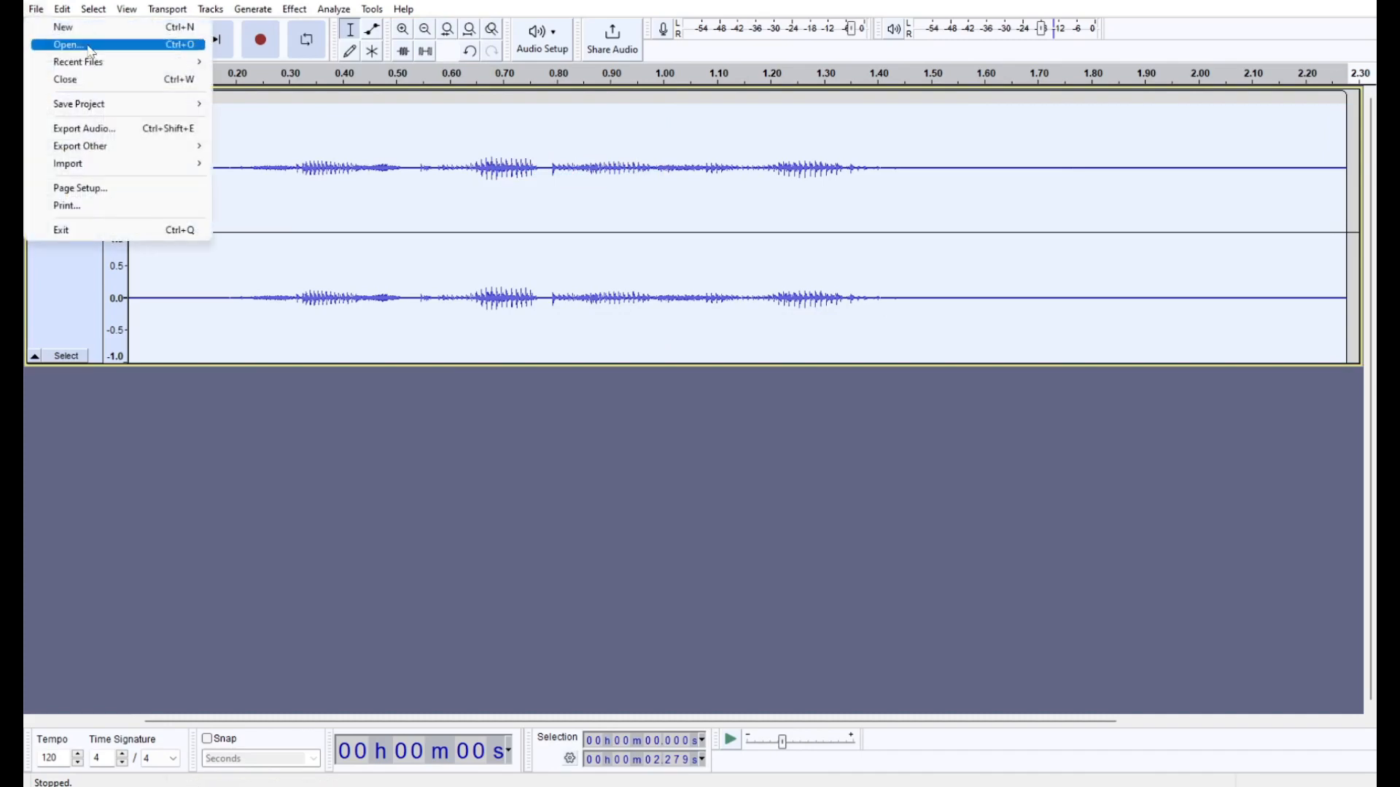
pyautogui.click(121, 130)
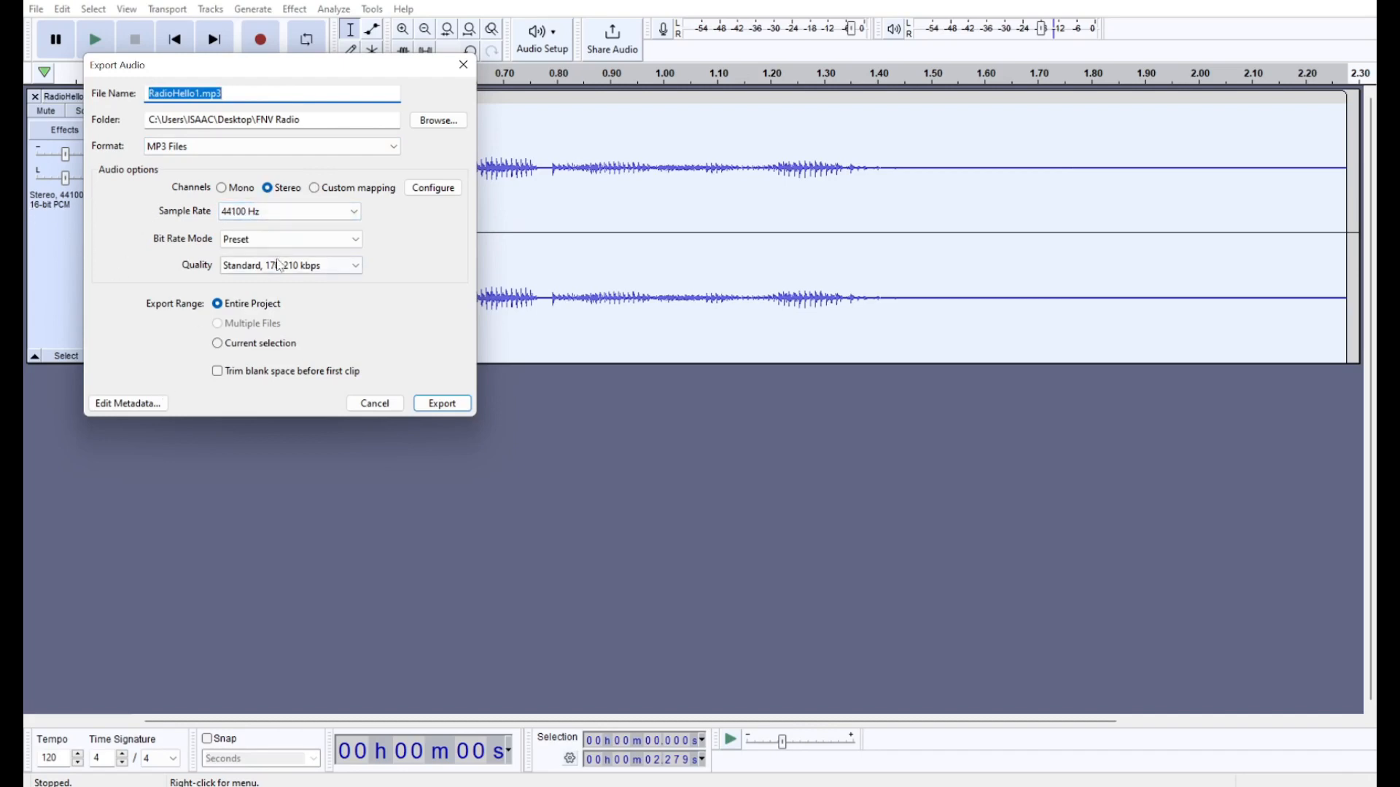
pyautogui.click(441, 403)
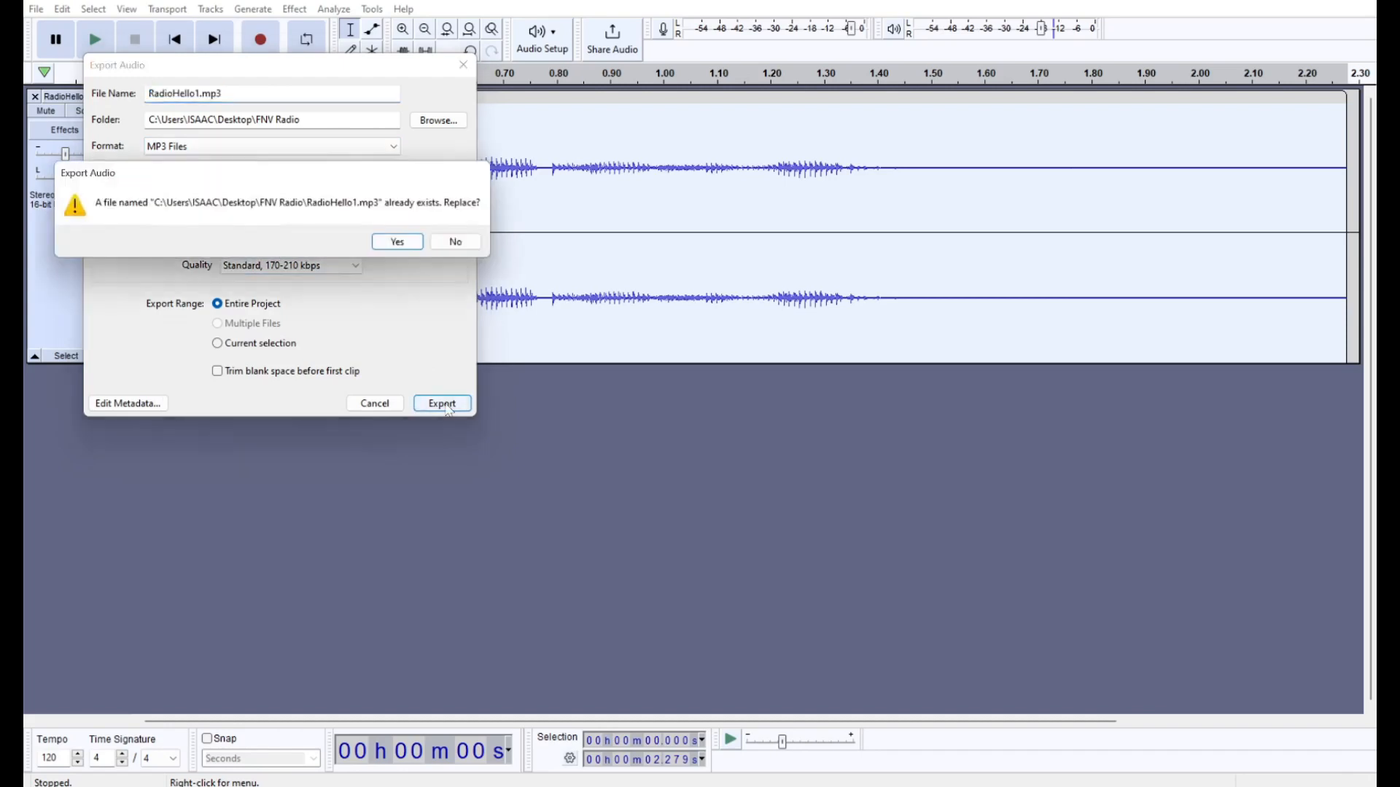
pyautogui.click(400, 241)
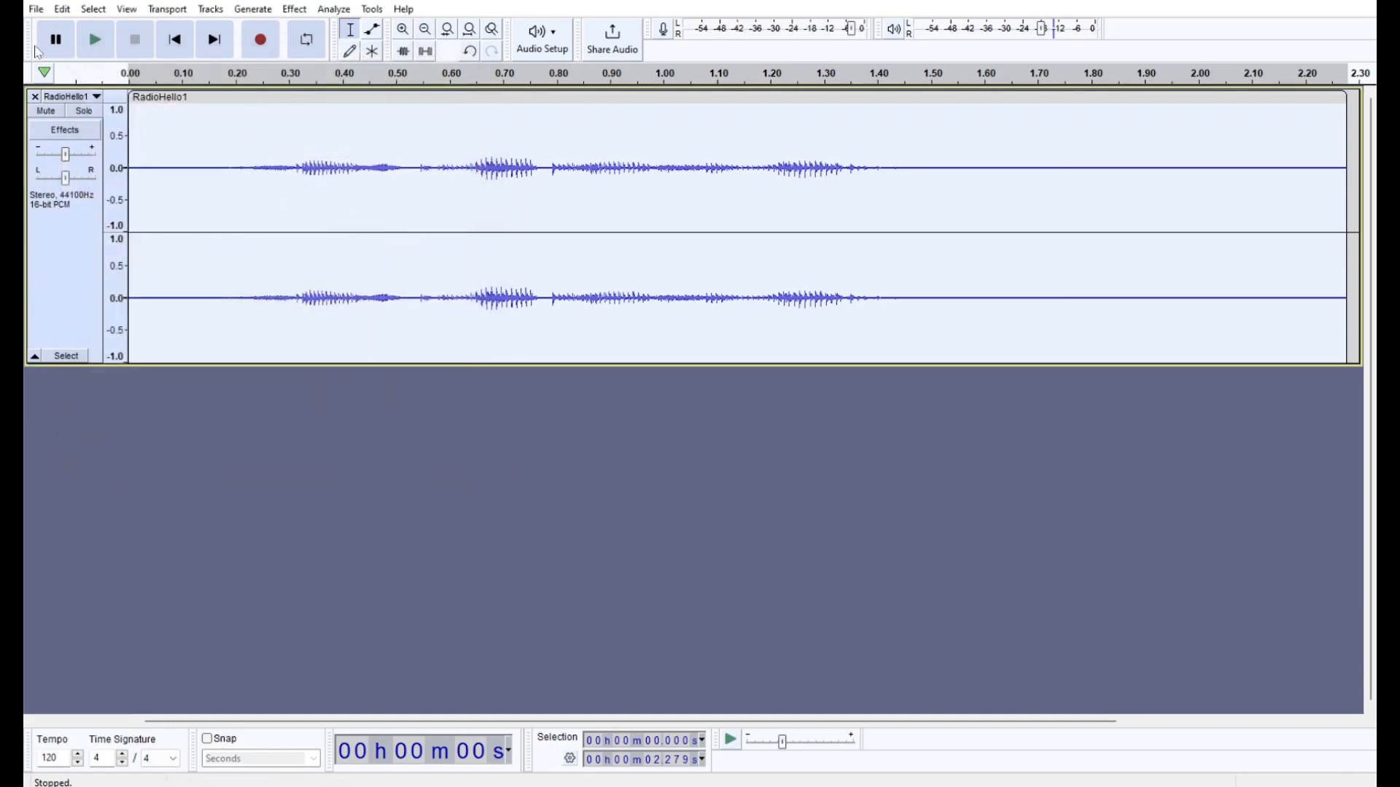
# Export the clip to the FNV Radio folder as a mono 44100 Hz WAV (Microsoft) file named RadioHello1_mono.wav.
pyautogui.click(36, 10)
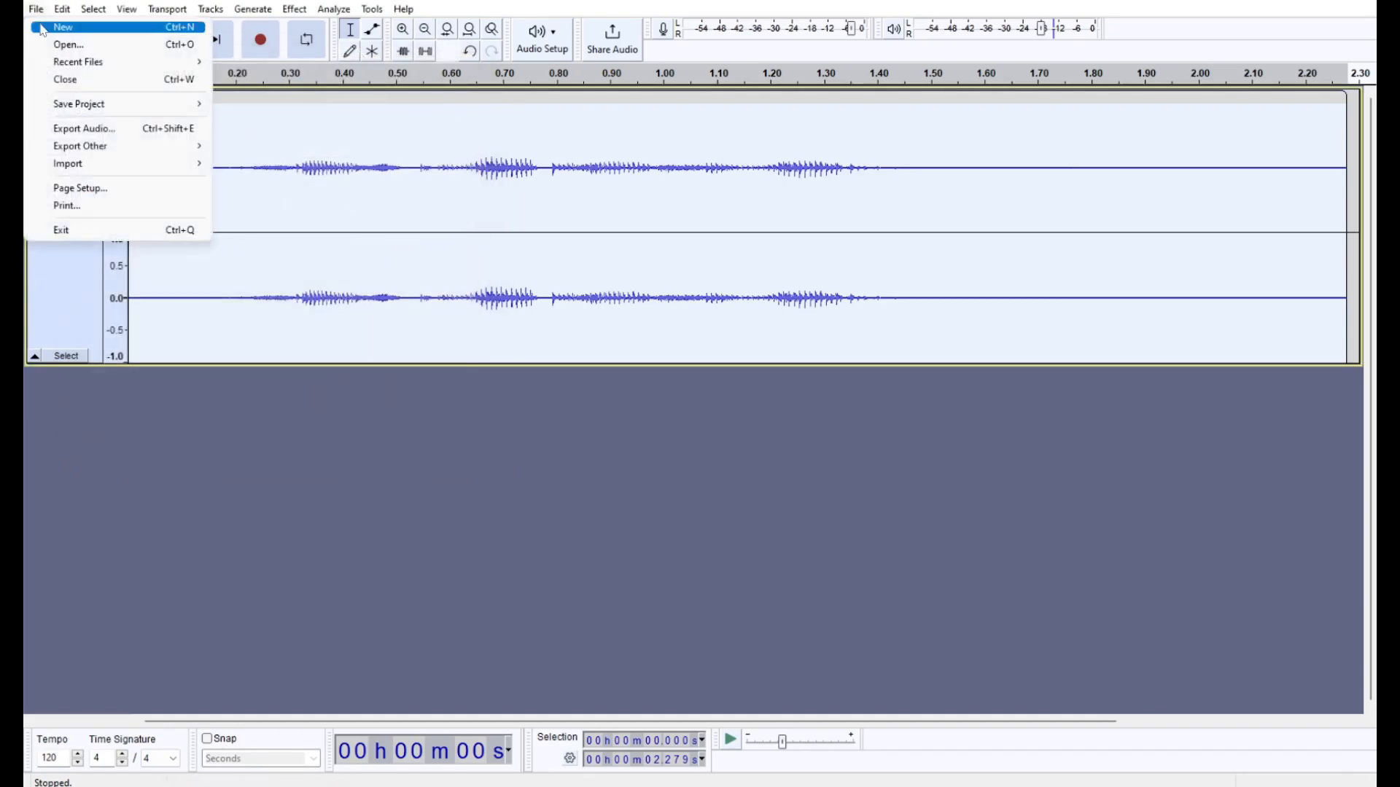
pyautogui.click(82, 129)
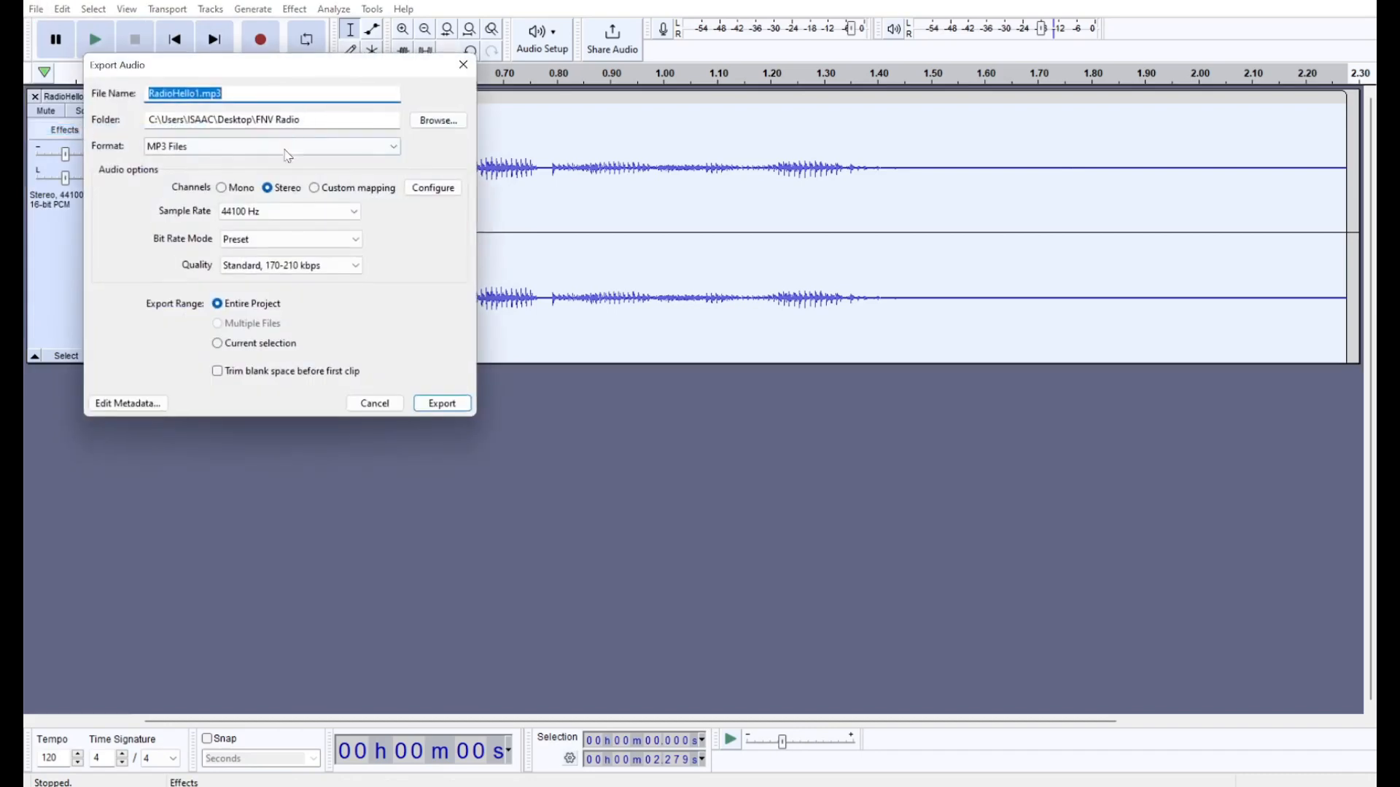
pyautogui.click(226, 146)
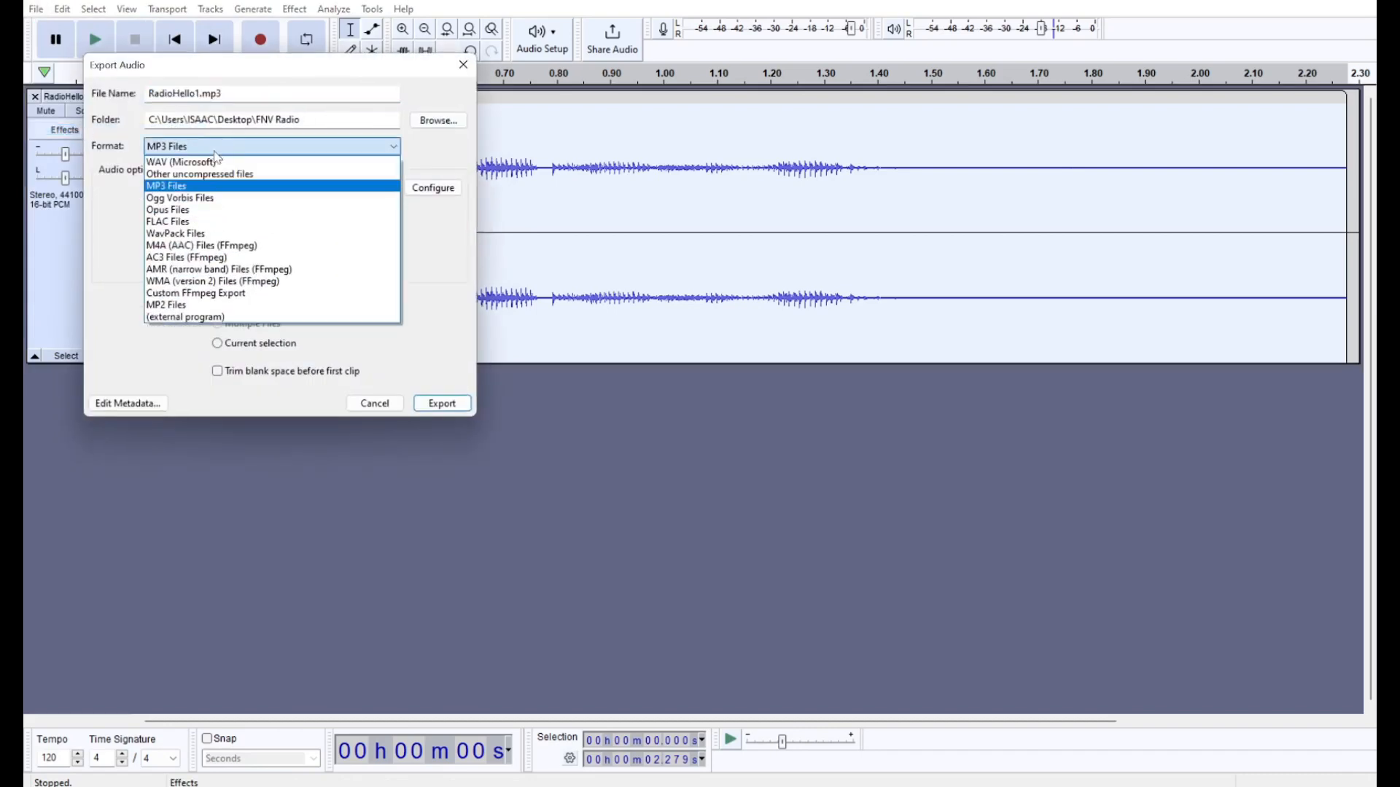
pyautogui.click(210, 163)
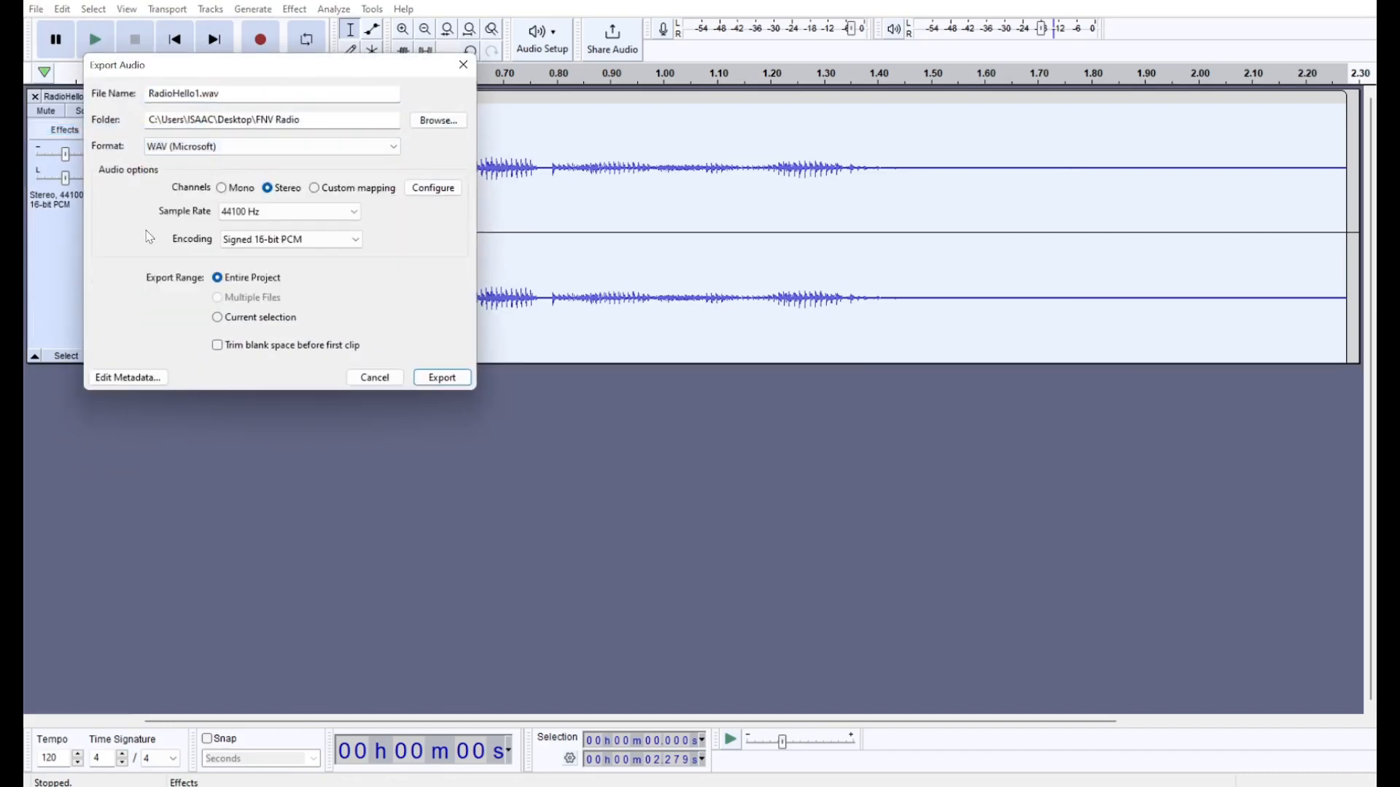
pyautogui.click(222, 188)
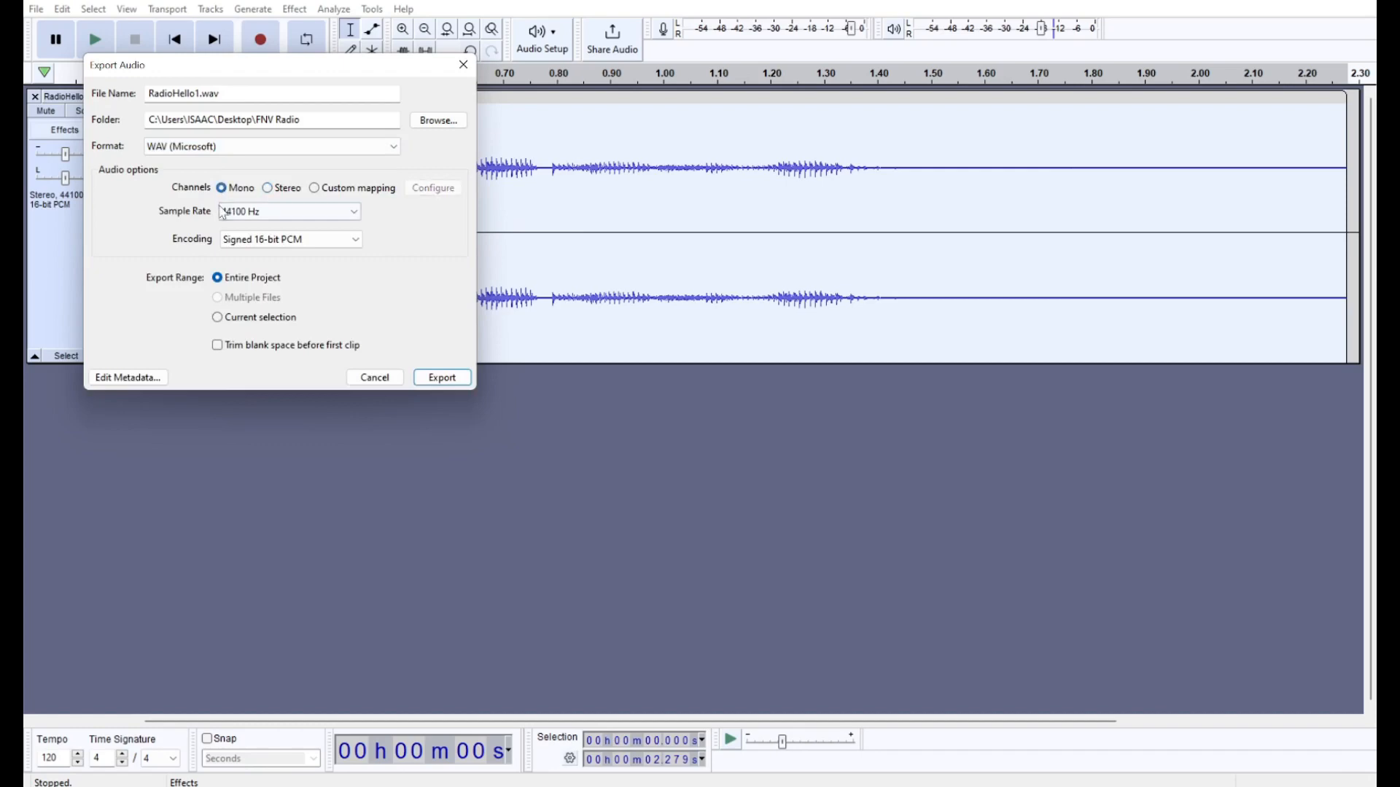
pyautogui.click(201, 93)
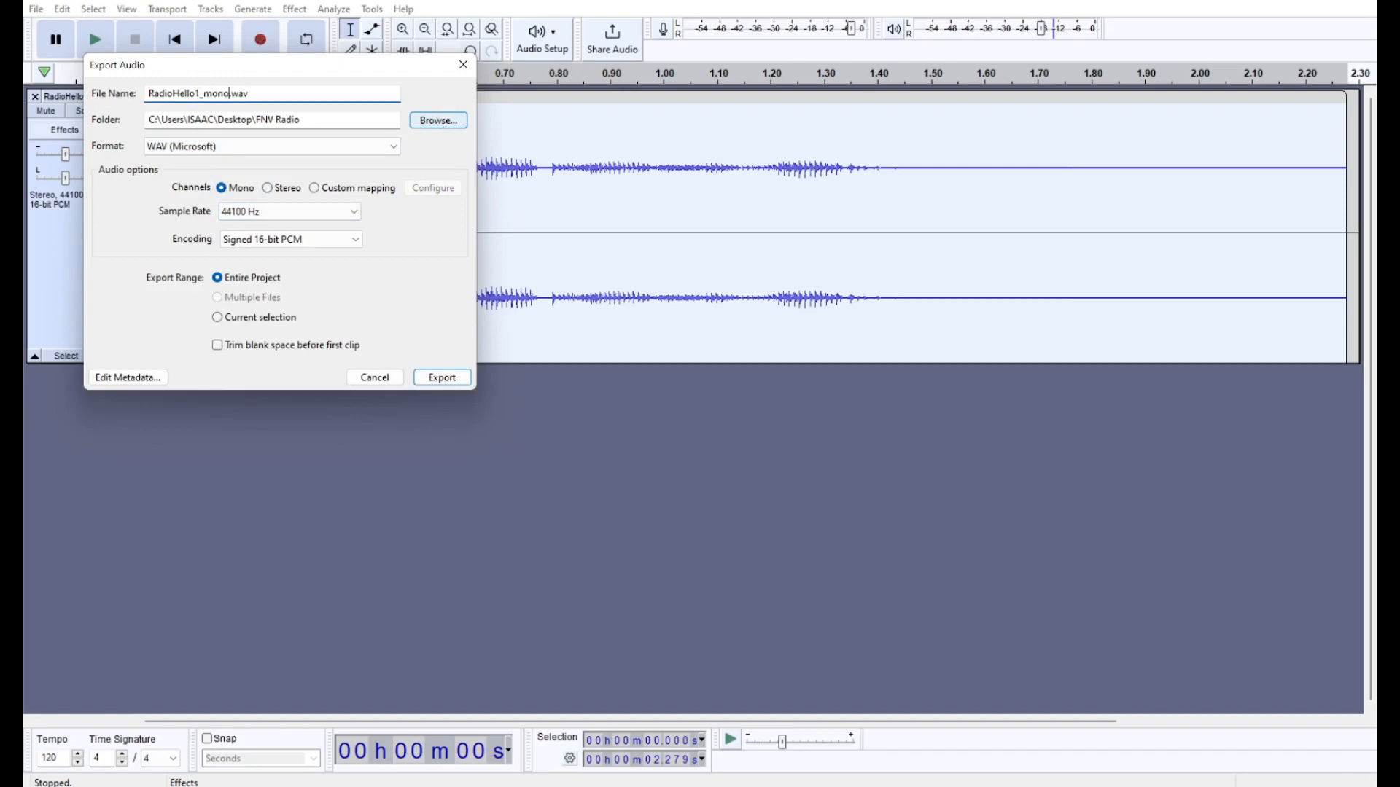
pyautogui.click(441, 378)
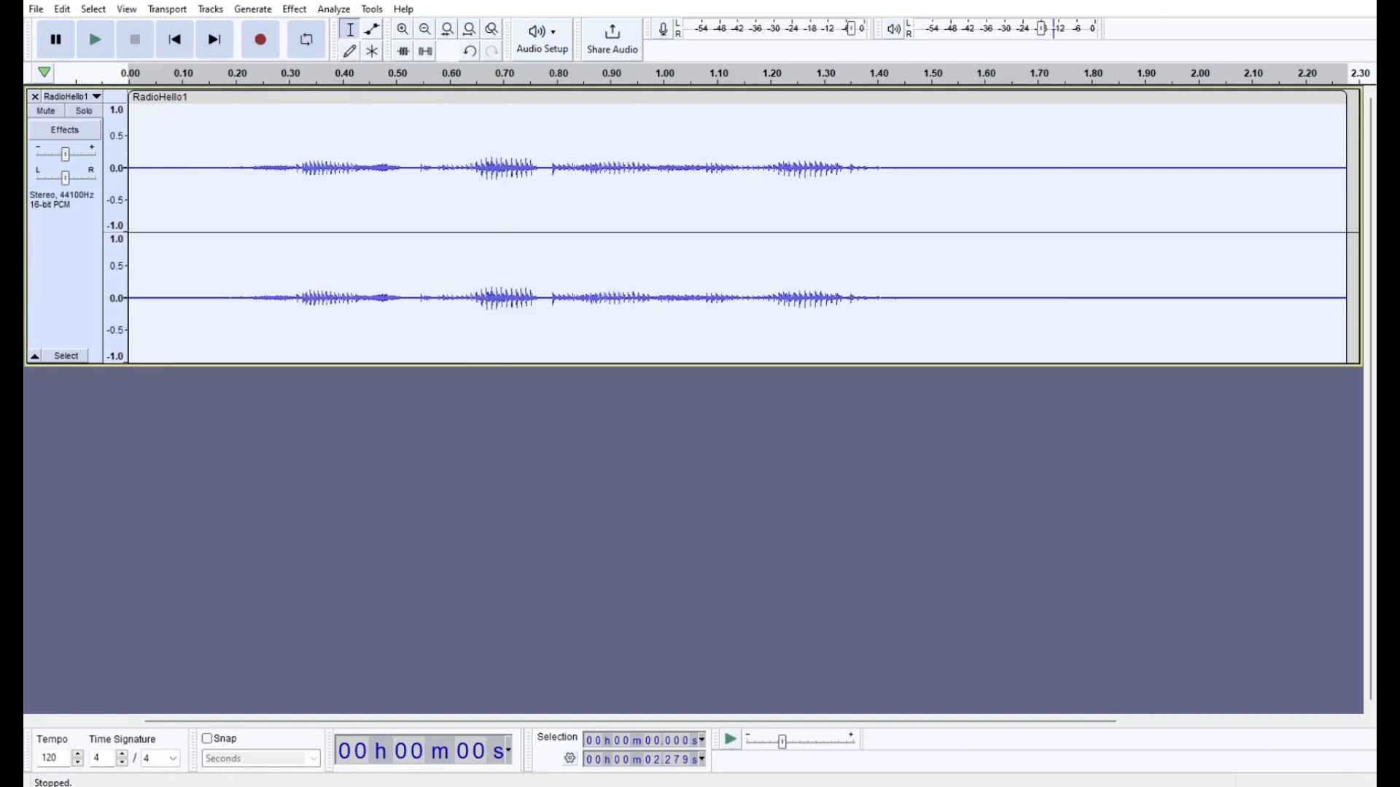
# Remove the RadioHello1 track from the project.
pyautogui.click(1295, 1)
pyautogui.doubleClick(416, 136)
pyautogui.click(34, 97)
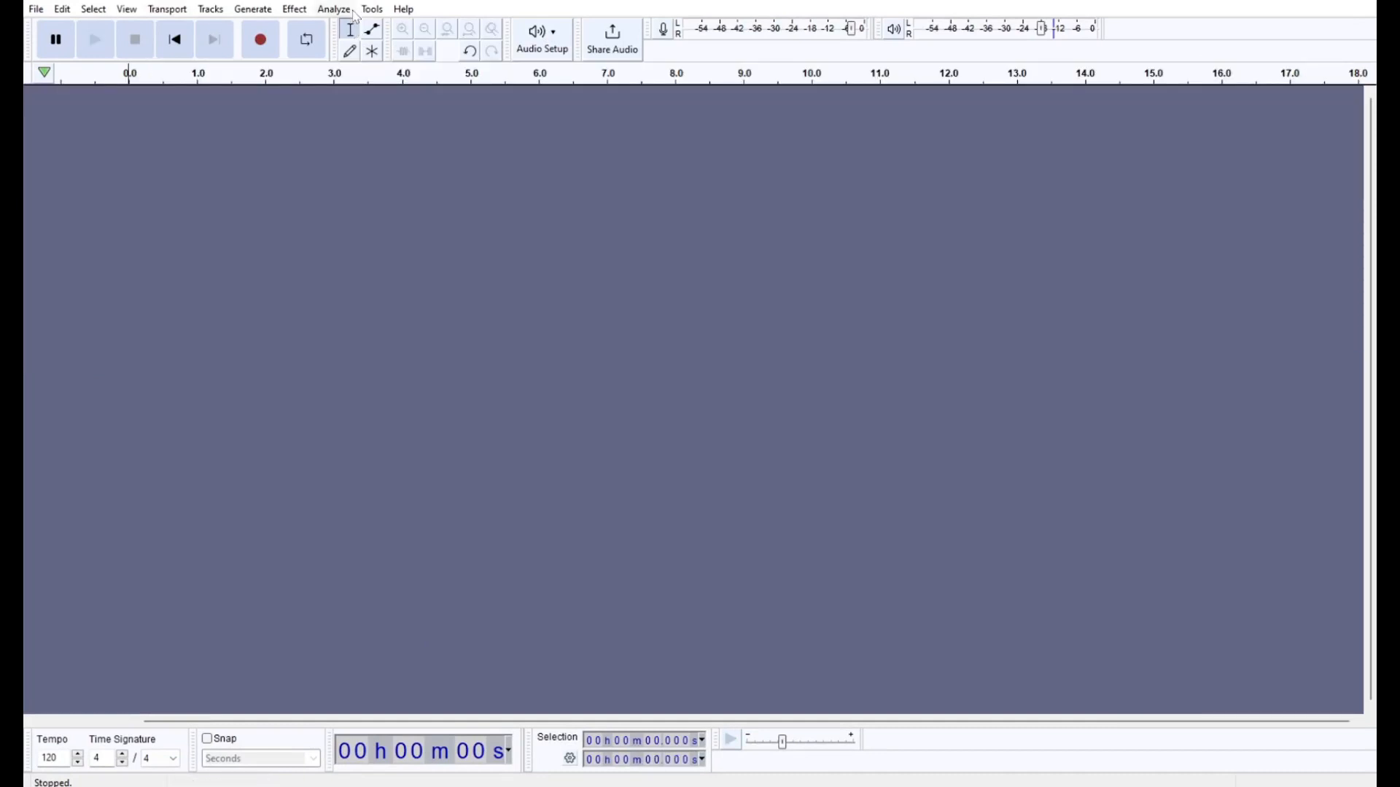
# Try to apply the FNV macro to the empty project.
pyautogui.click(376, 13)
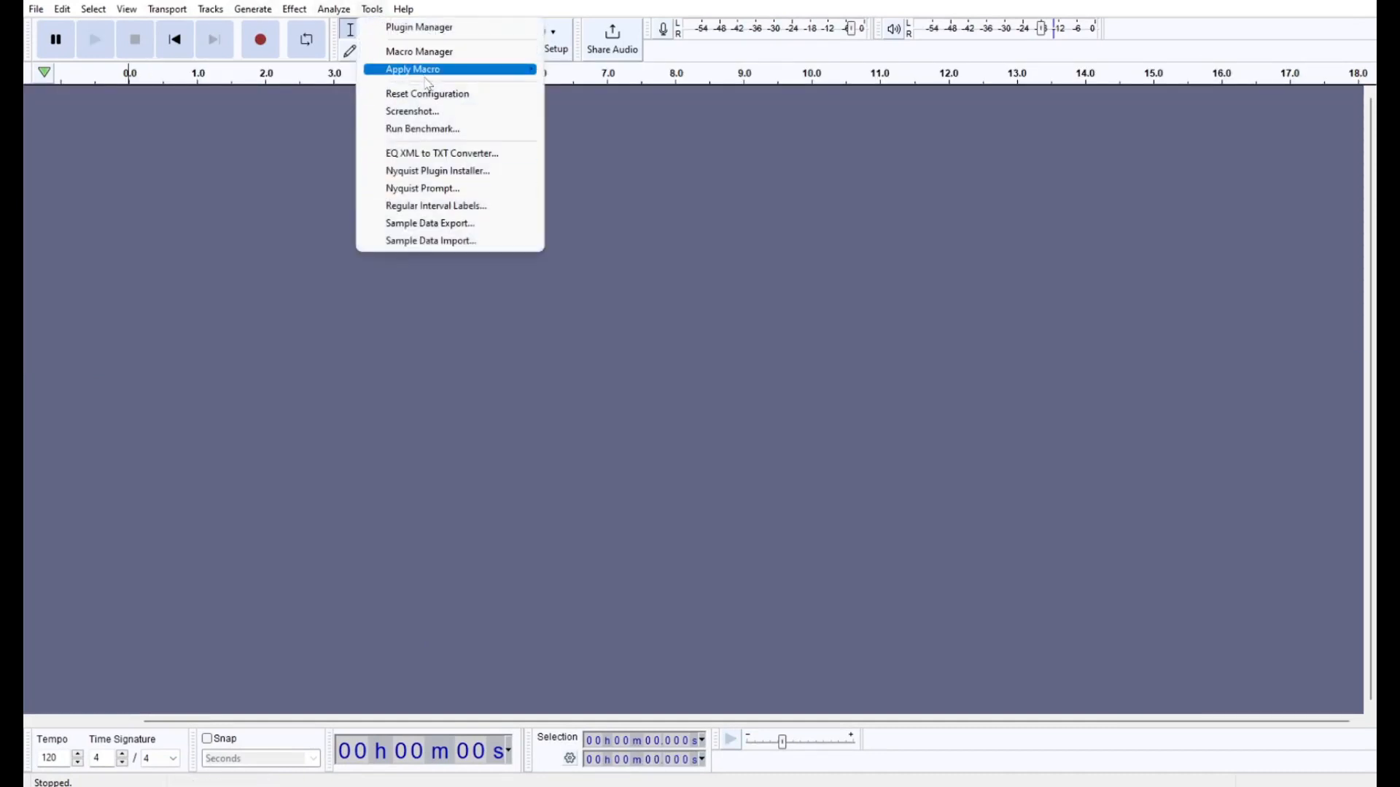
pyautogui.moveTo(427, 71)
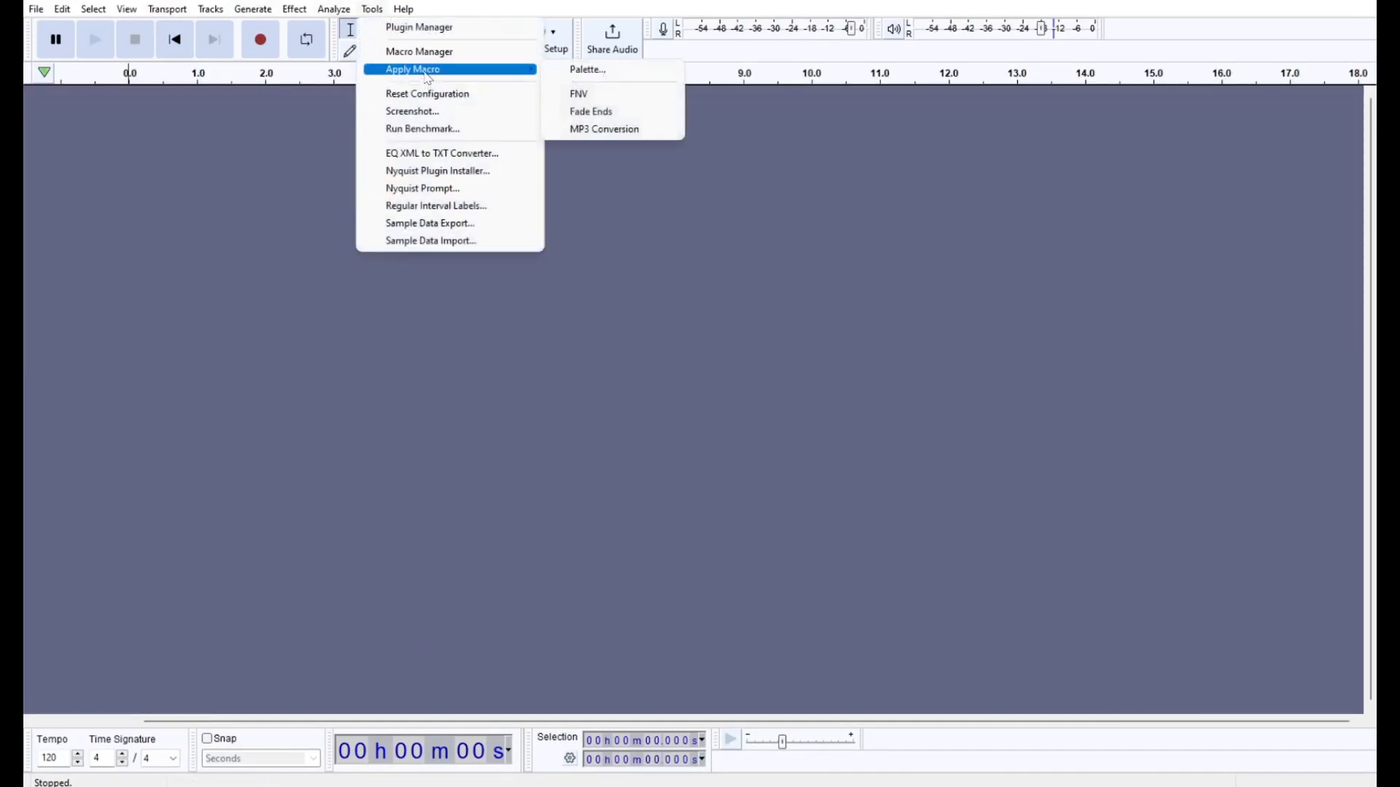
pyautogui.click(591, 95)
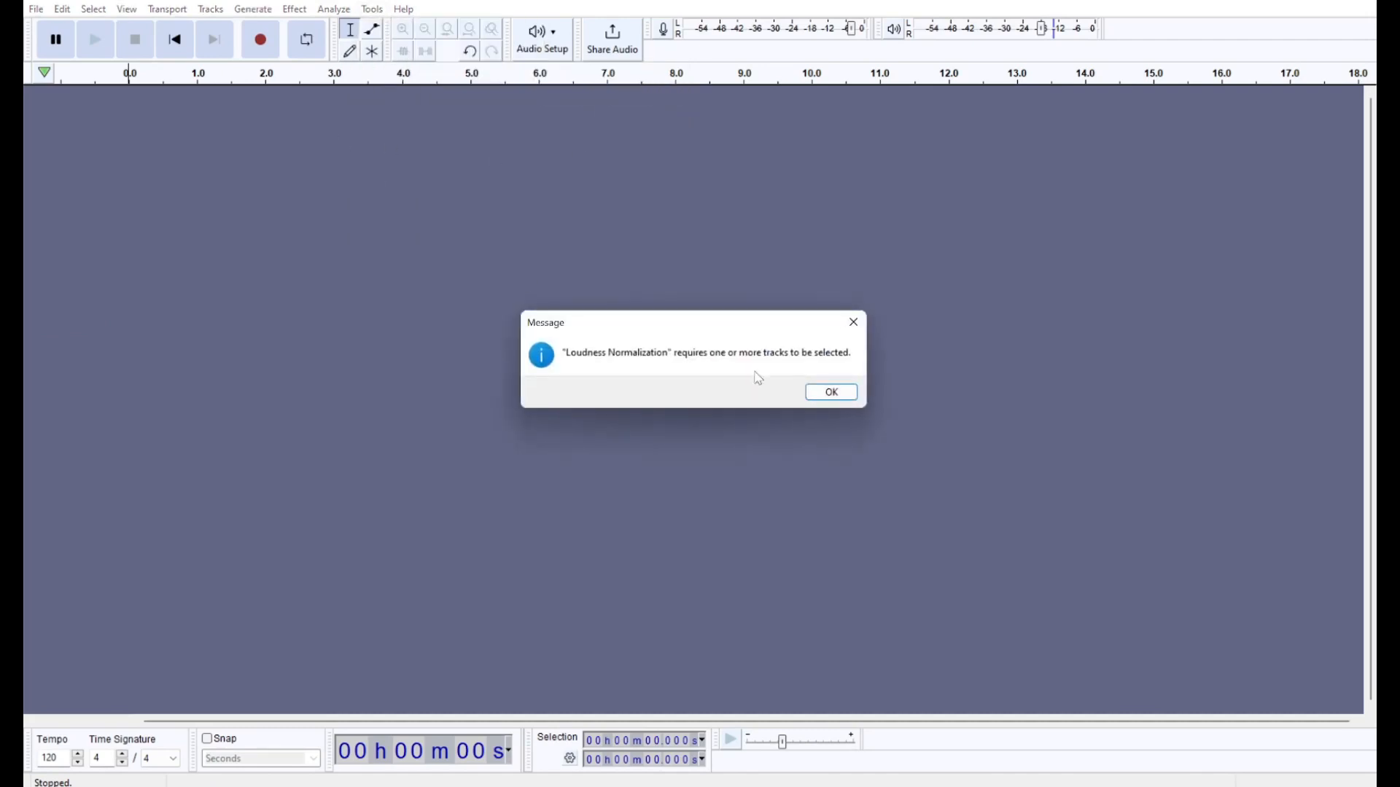
pyautogui.click(832, 392)
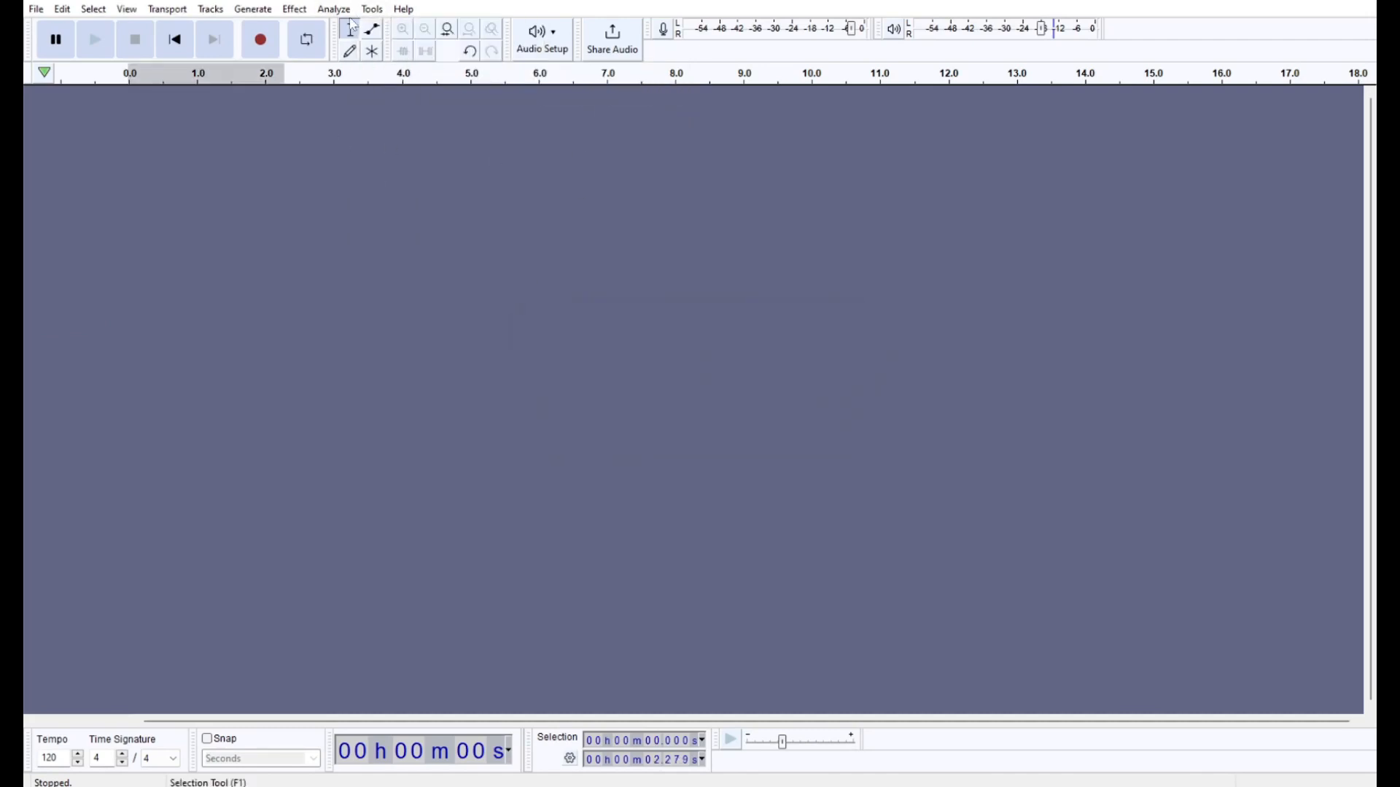
# Open the Macro Manager on the FNV macro, and leave its batch file selection without choosing files.
pyautogui.click(371, 9)
pyautogui.moveTo(358, 13)
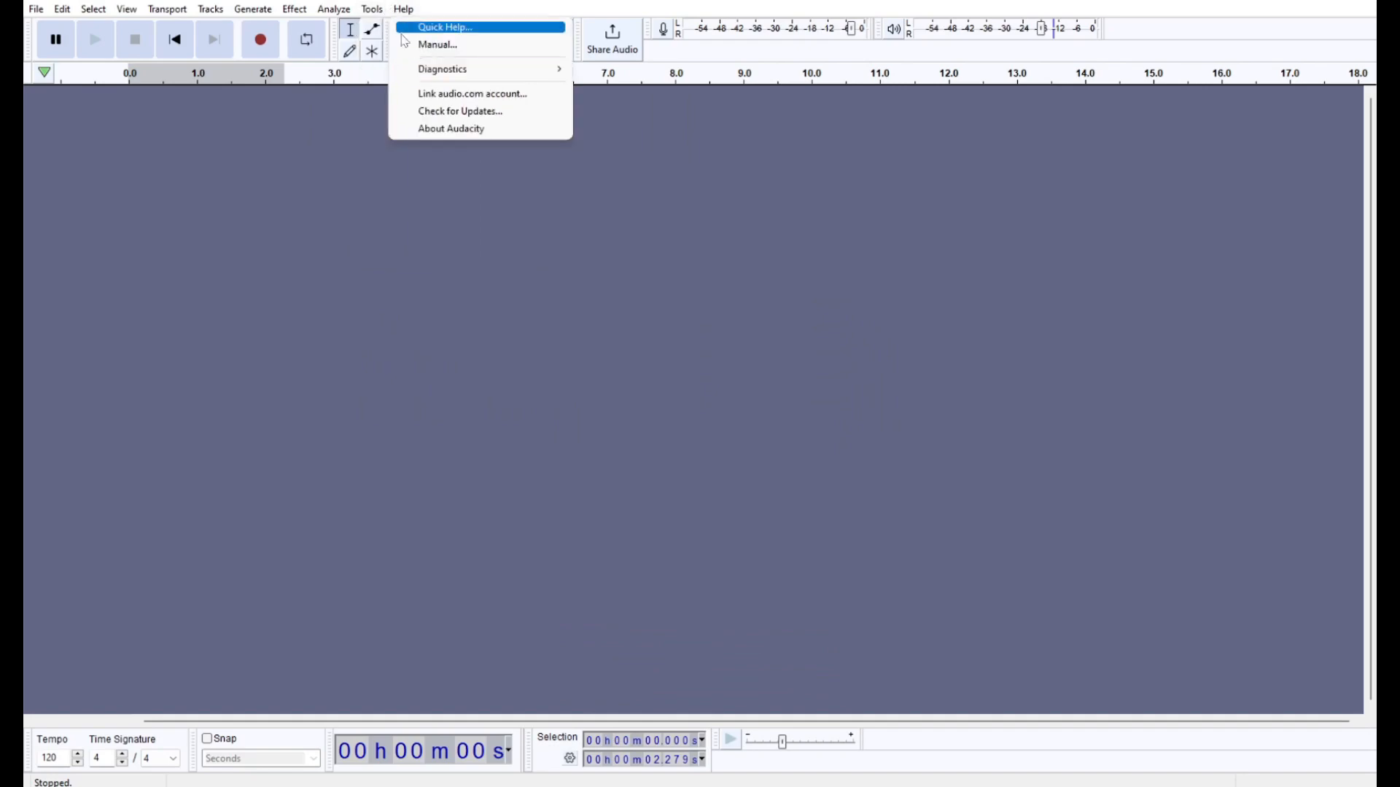
pyautogui.click(386, 54)
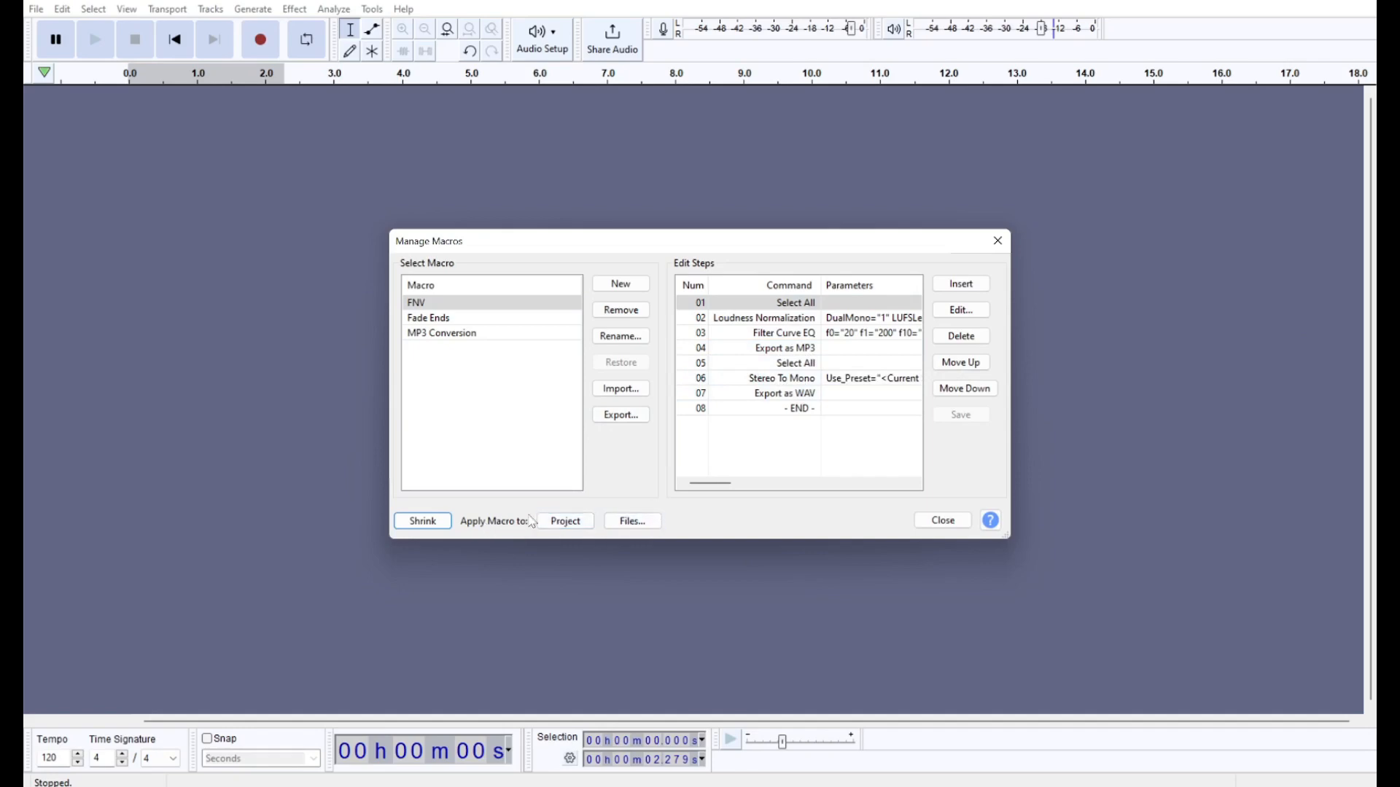
pyautogui.click(633, 522)
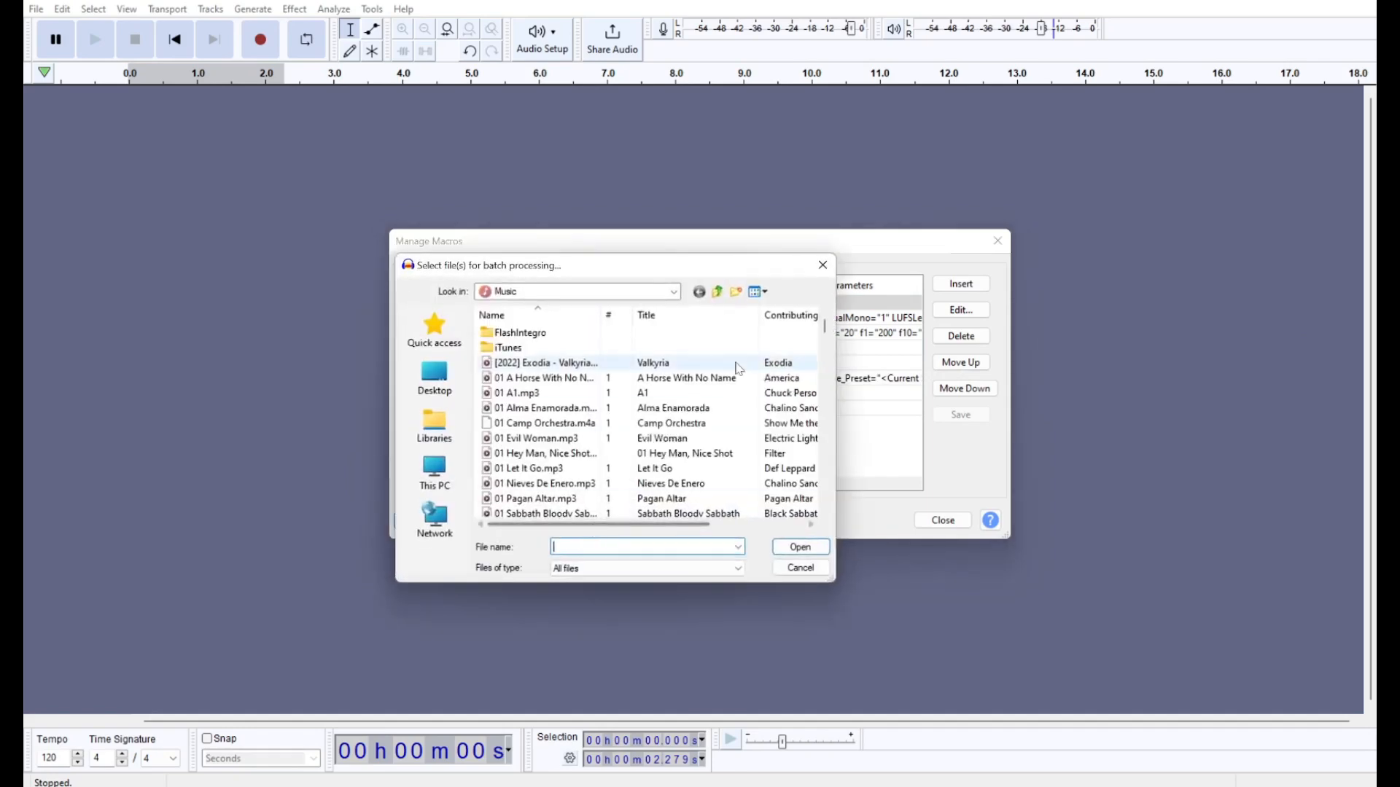
pyautogui.click(824, 265)
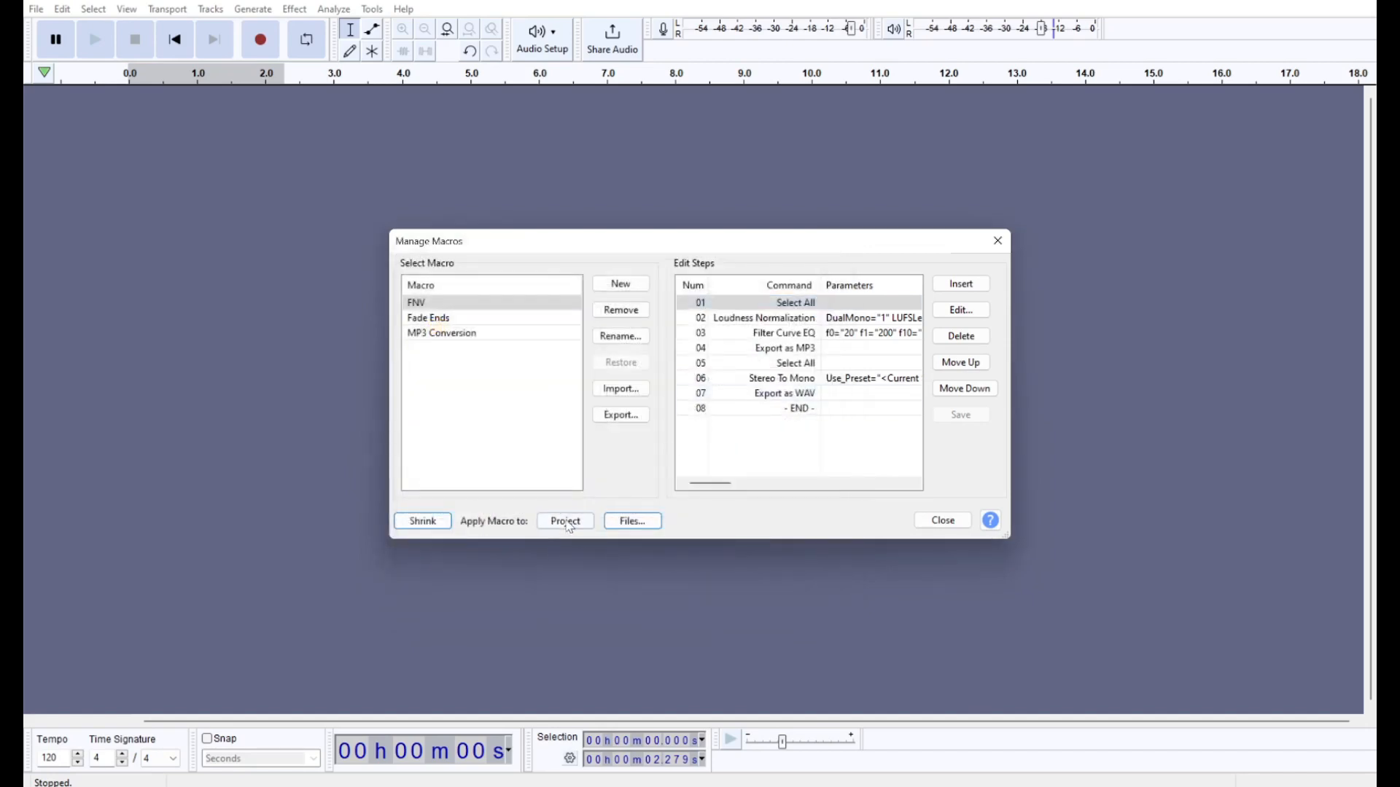
# Choose to apply the FNV macro to files and browse to the FNV Radio folder on the Desktop.
pyautogui.click(630, 521)
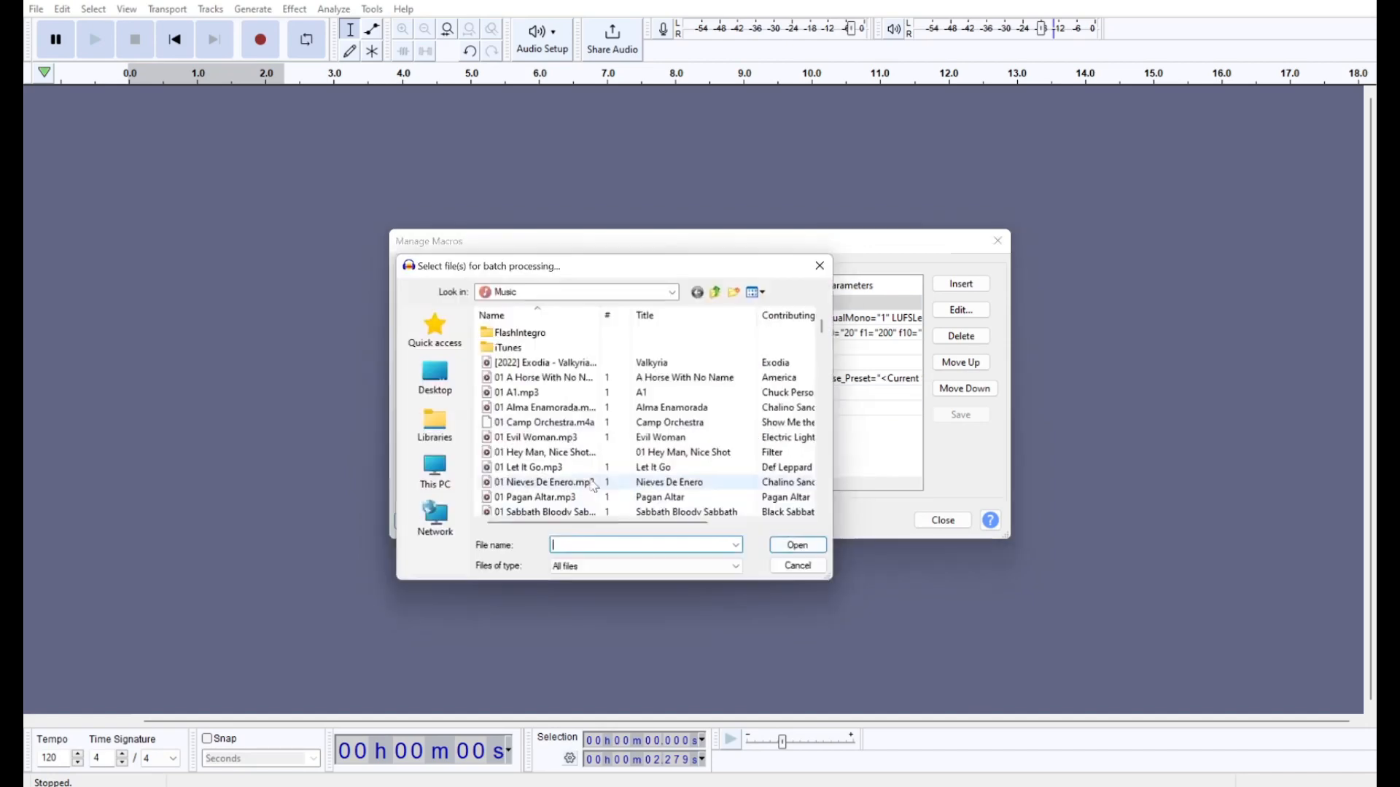
pyautogui.click(554, 292)
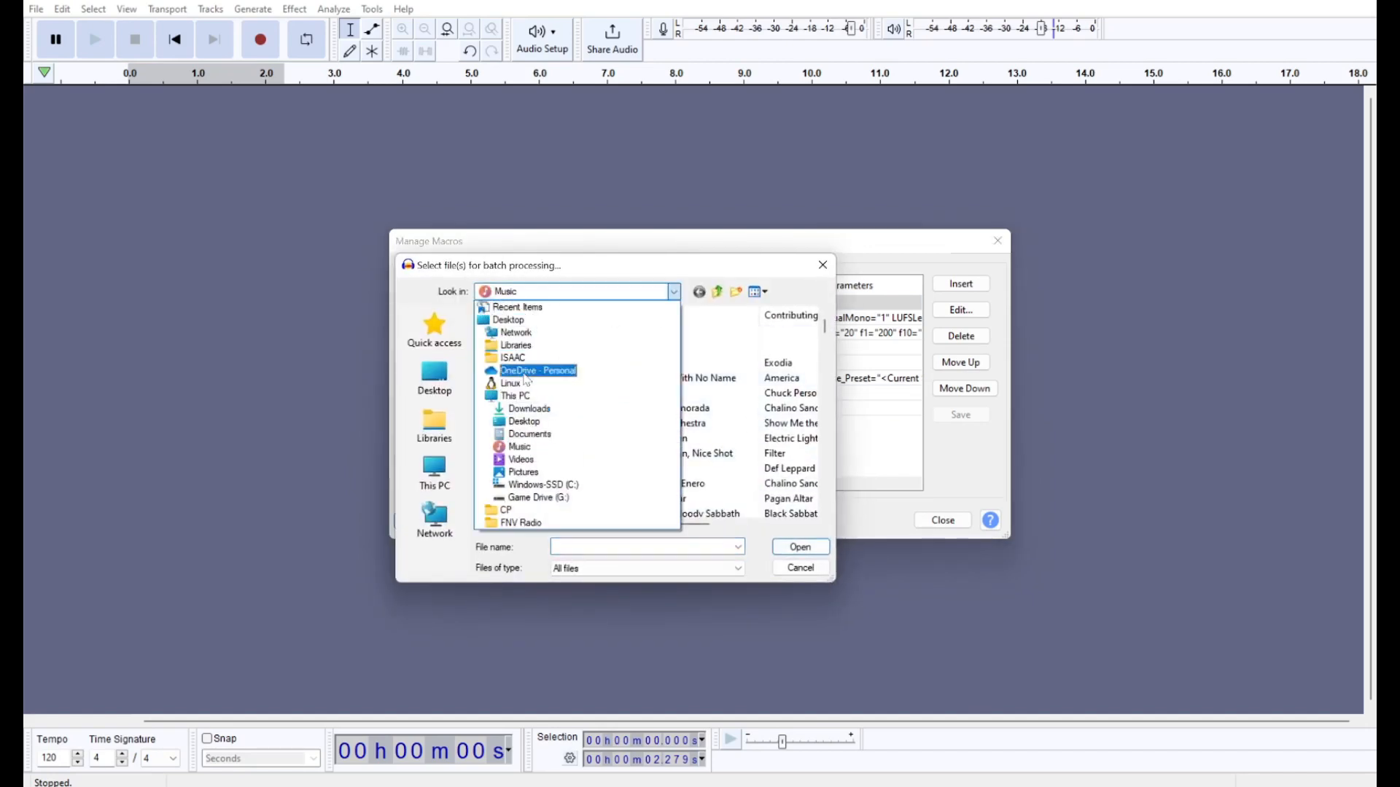
pyautogui.click(510, 320)
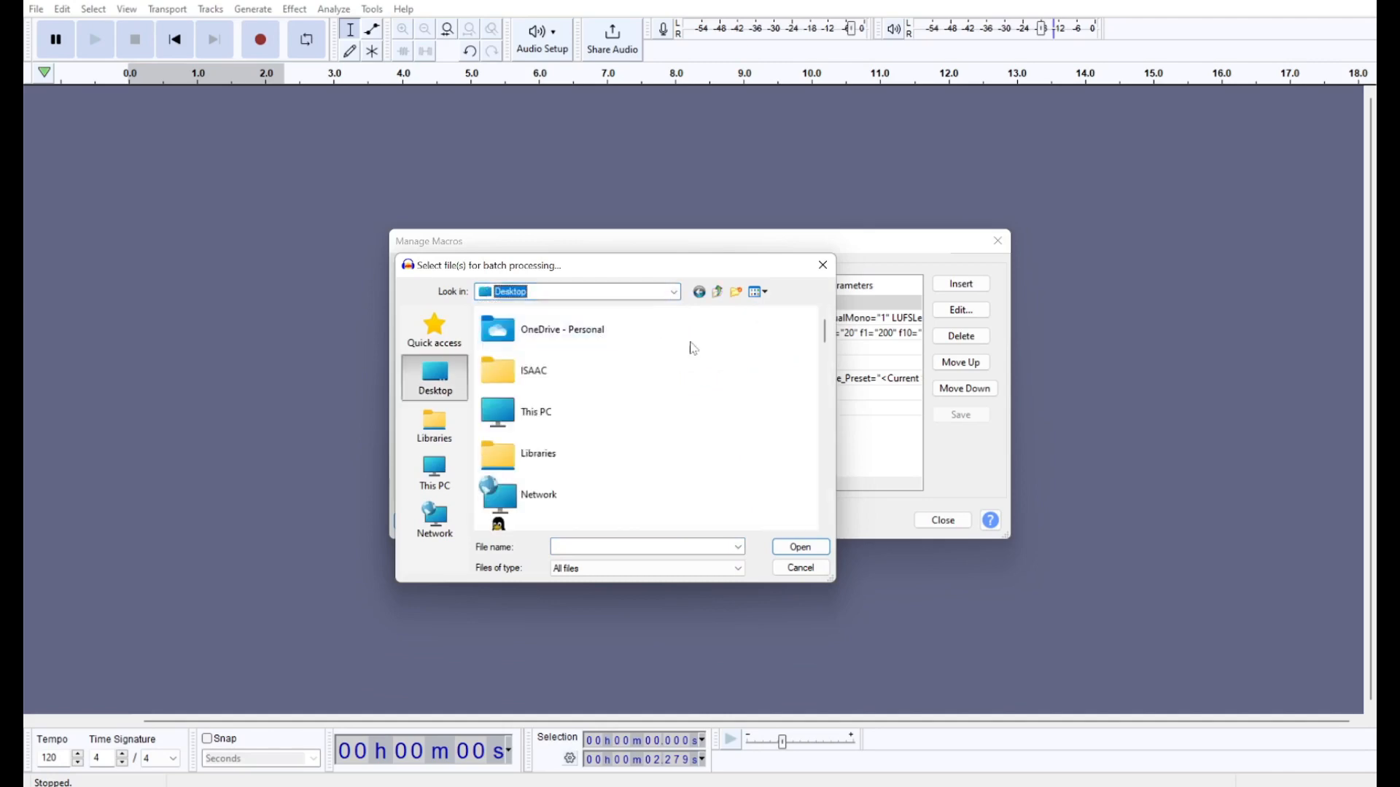
pyautogui.doubleClick(578, 386)
pyautogui.doubleClick(539, 436)
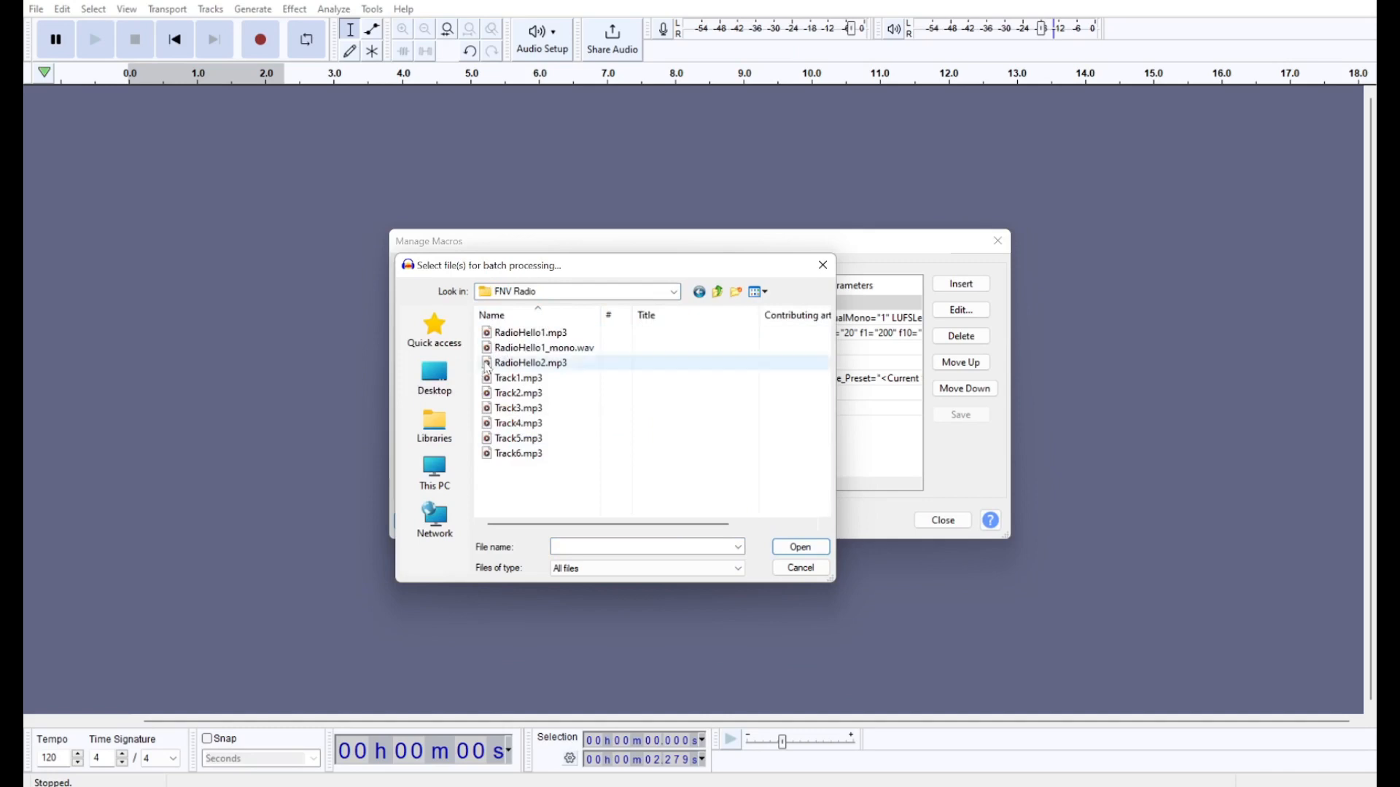
# Run the FNV macro on RadioHello2.mp3 and Track1.mp3 through Track6.mp3, and close the Macro Manager.
pyautogui.click(568, 365)
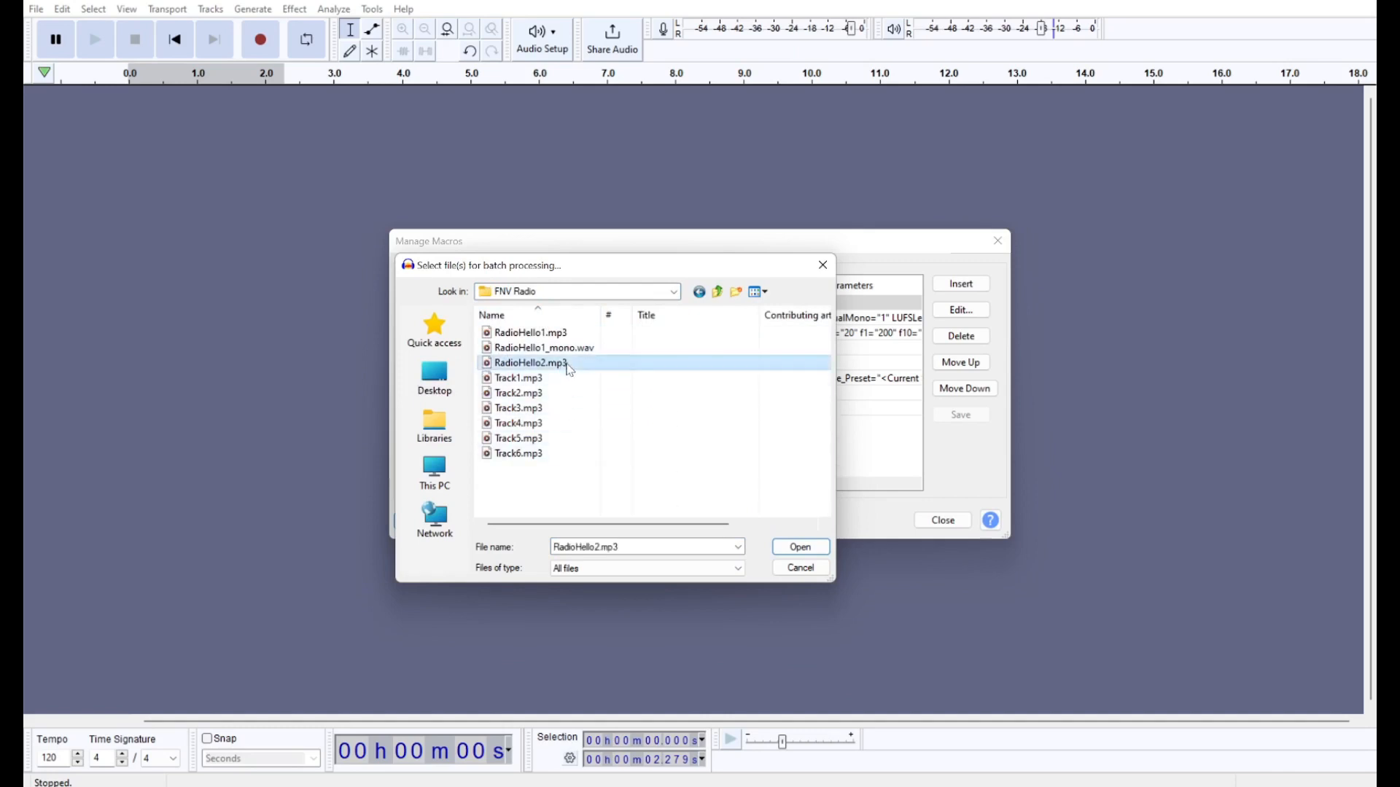
pyautogui.hotkey('shift', 'Down')
pyautogui.hotkey('shift', 'Down')
pyautogui.hotkey('shift', 'Down')
pyautogui.hotkey('shift', 'Down')
pyautogui.hotkey('shift', 'Down')
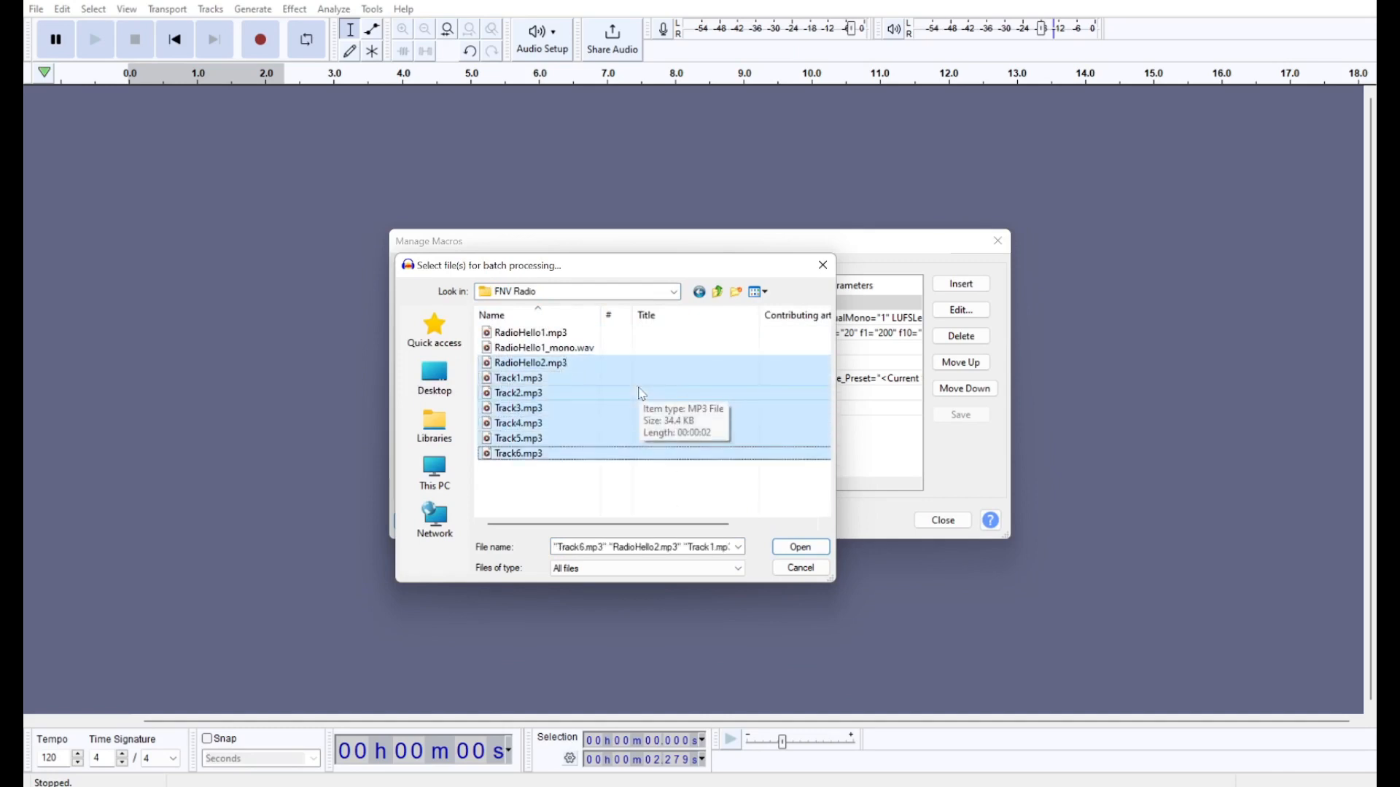
pyautogui.click(801, 547)
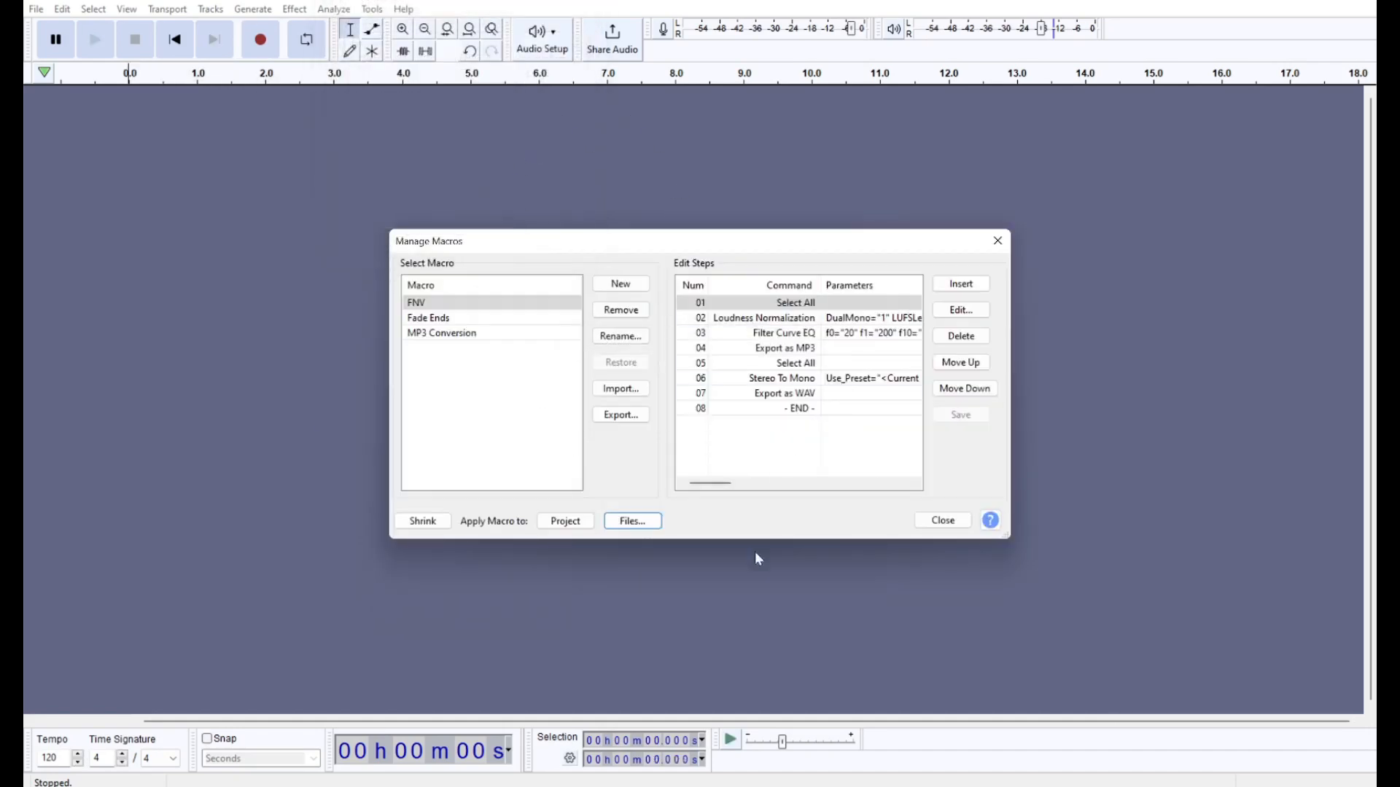
pyautogui.click(998, 241)
pyautogui.hotkey('alt', 's')
# Set the default macro output directory to the FNV Radio folder on the Desktop in the Directories preferences.
pyautogui.click(36, 9)
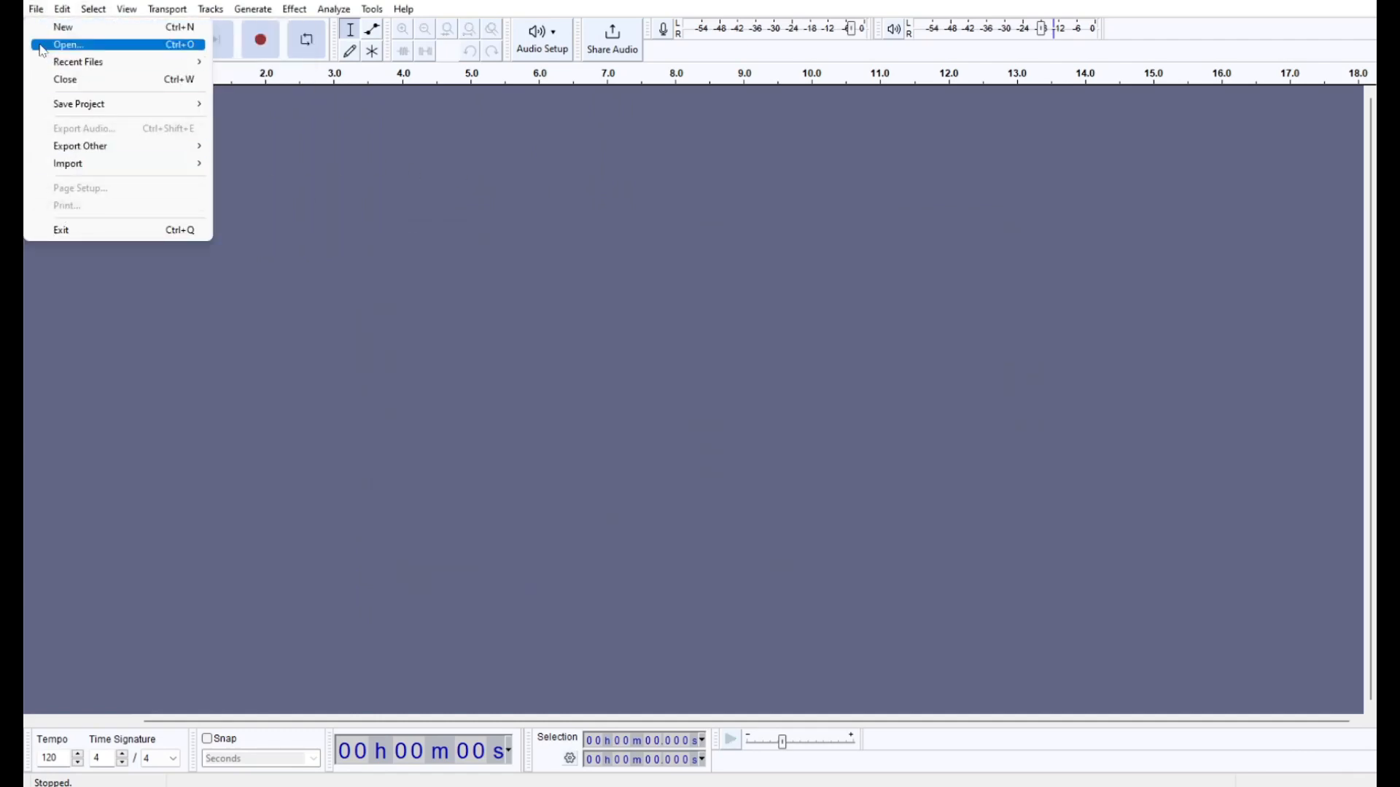
pyautogui.moveTo(62, 17)
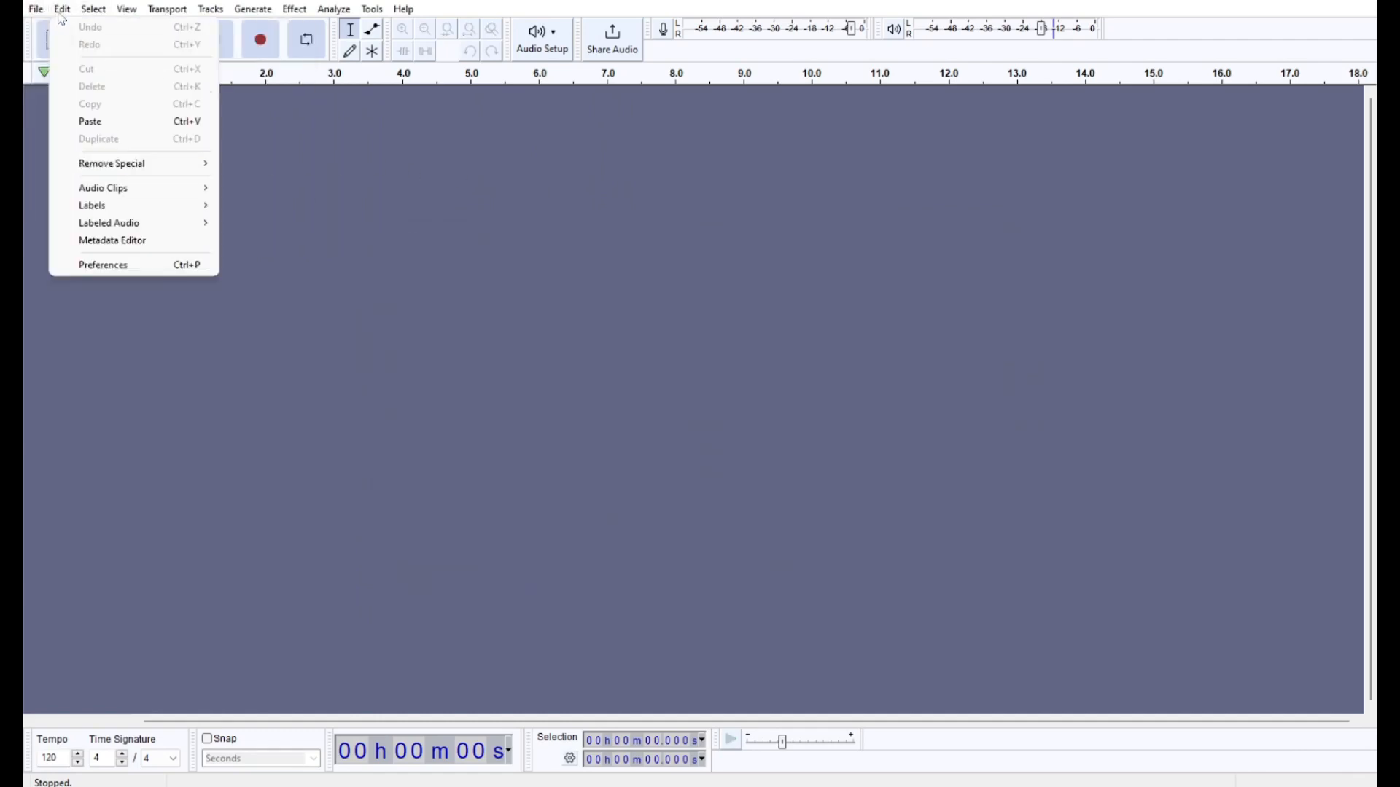
pyautogui.click(103, 264)
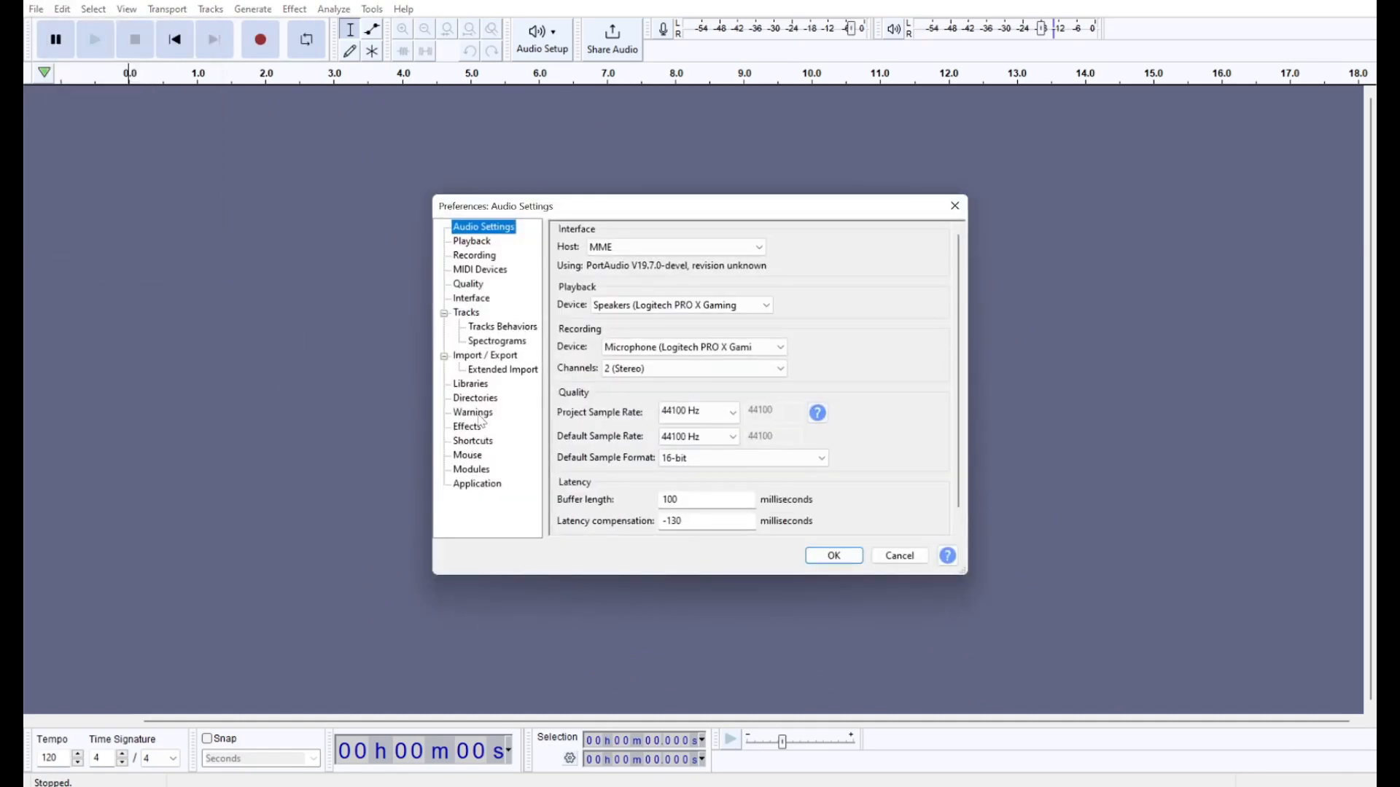
pyautogui.click(476, 399)
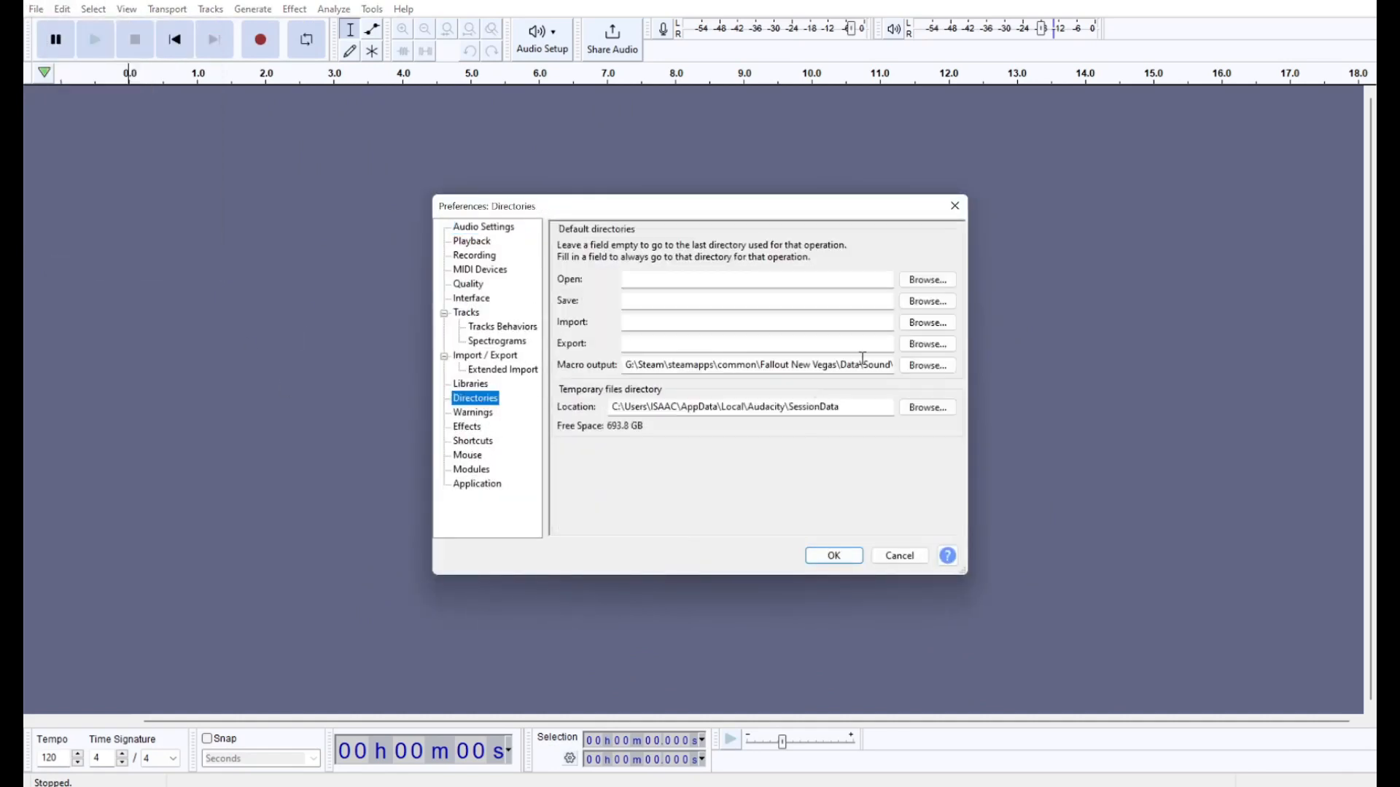
pyautogui.click(927, 407)
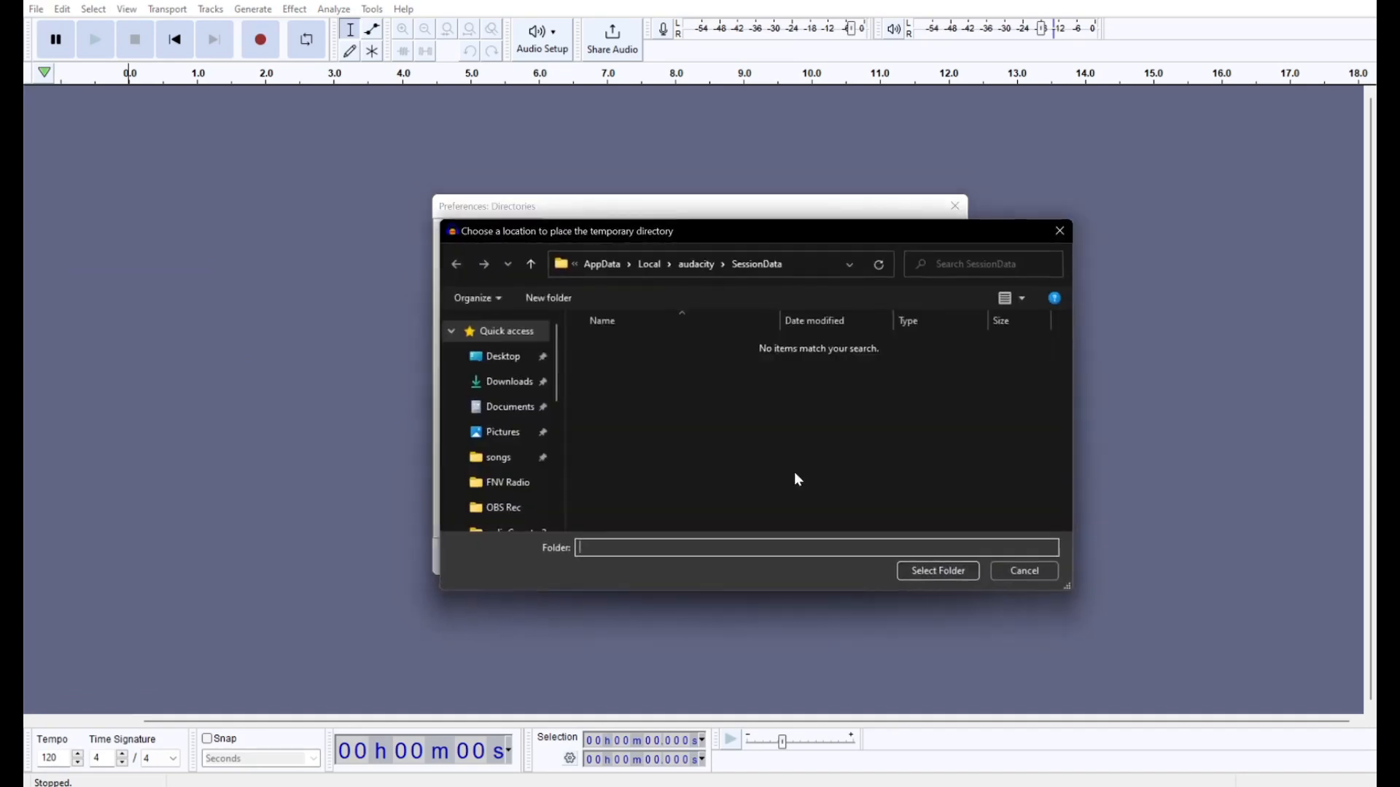
pyautogui.click(1059, 228)
pyautogui.click(929, 367)
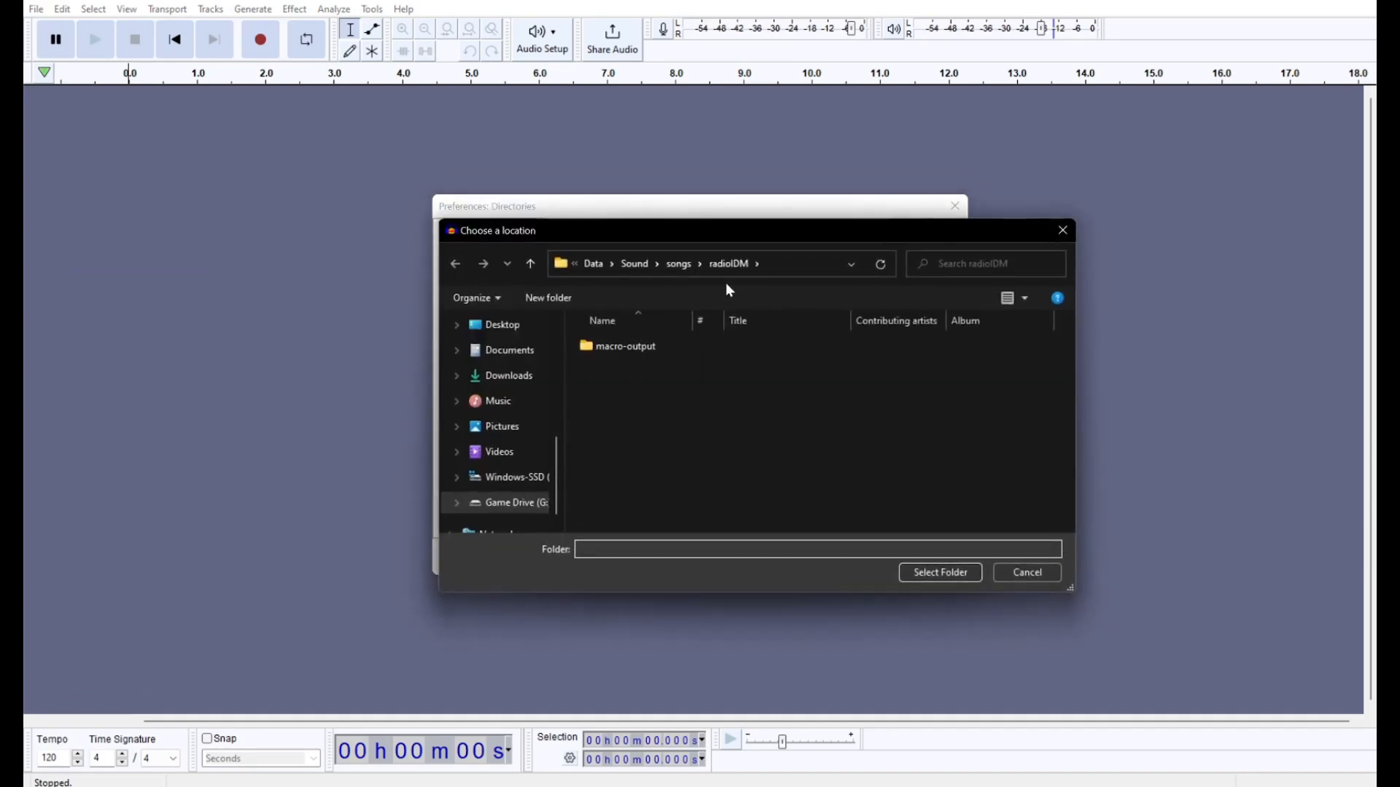
pyautogui.scroll(5, 491, 325)
pyautogui.scroll(-2, 513, 409)
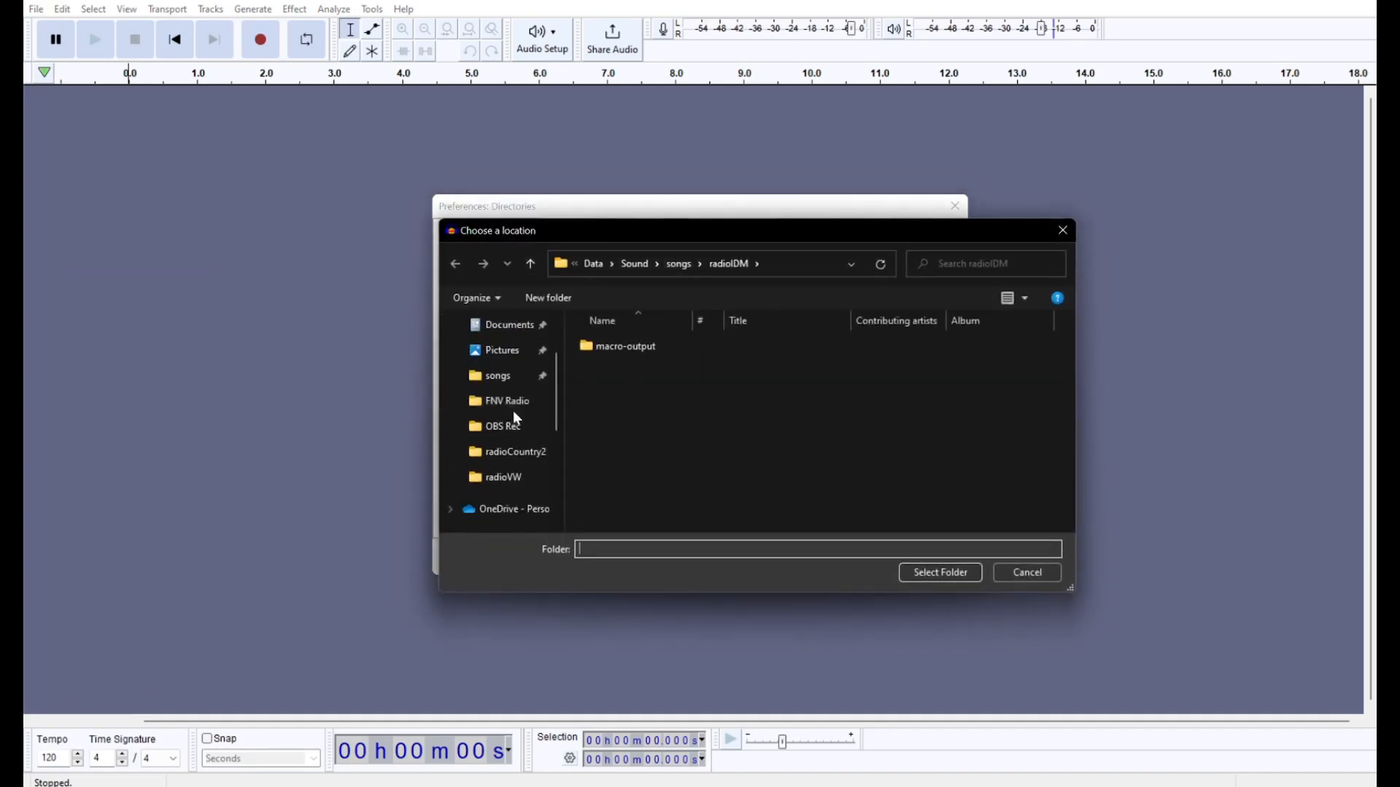
pyautogui.click(532, 402)
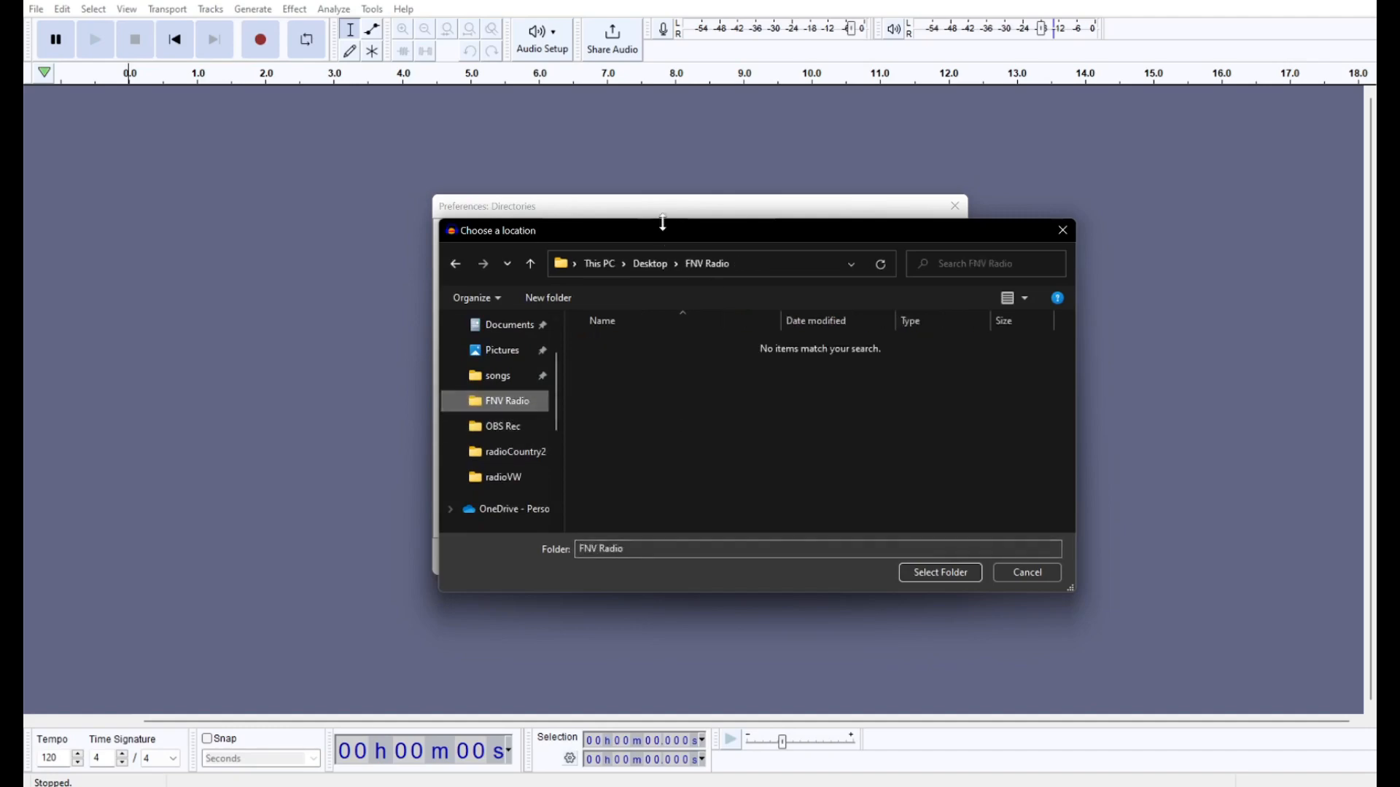
pyautogui.click(932, 576)
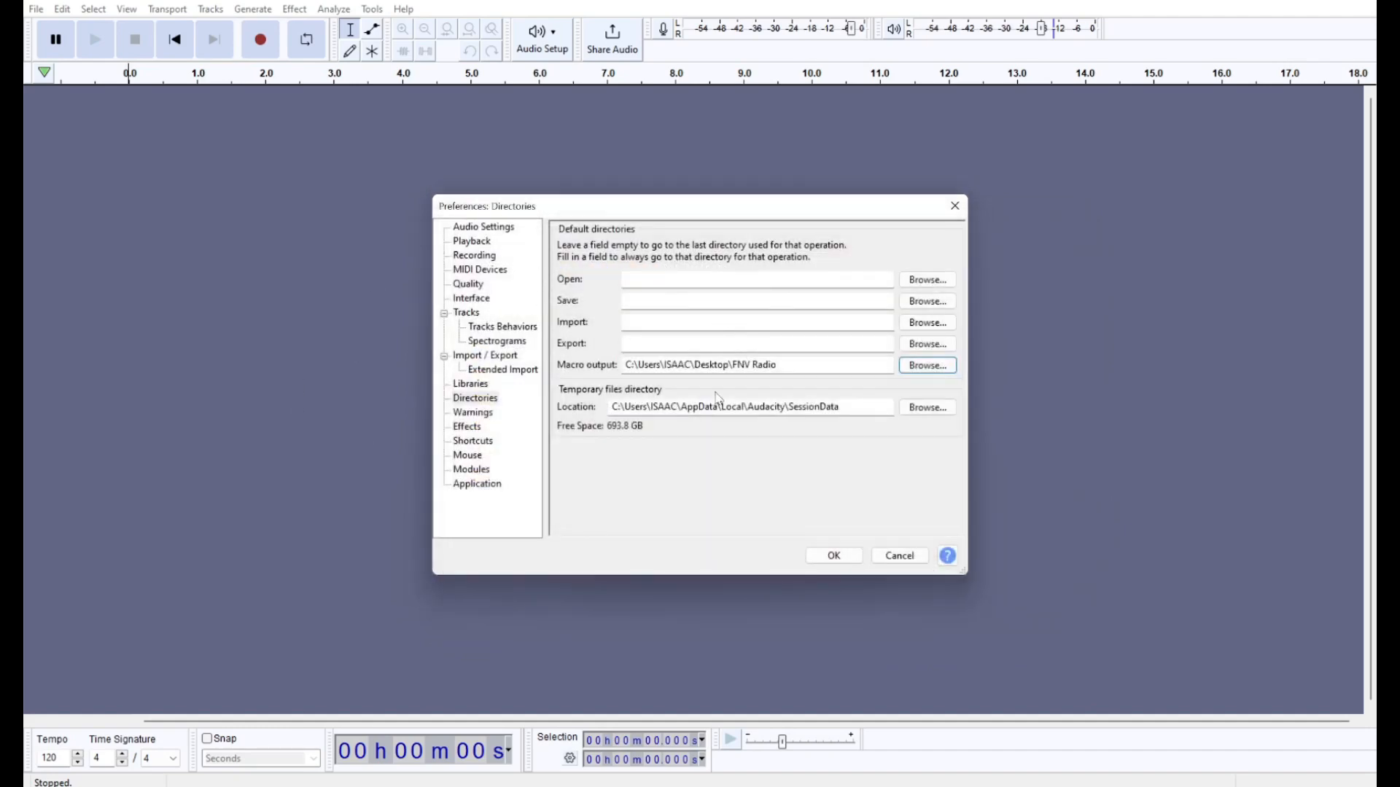
pyautogui.click(833, 556)
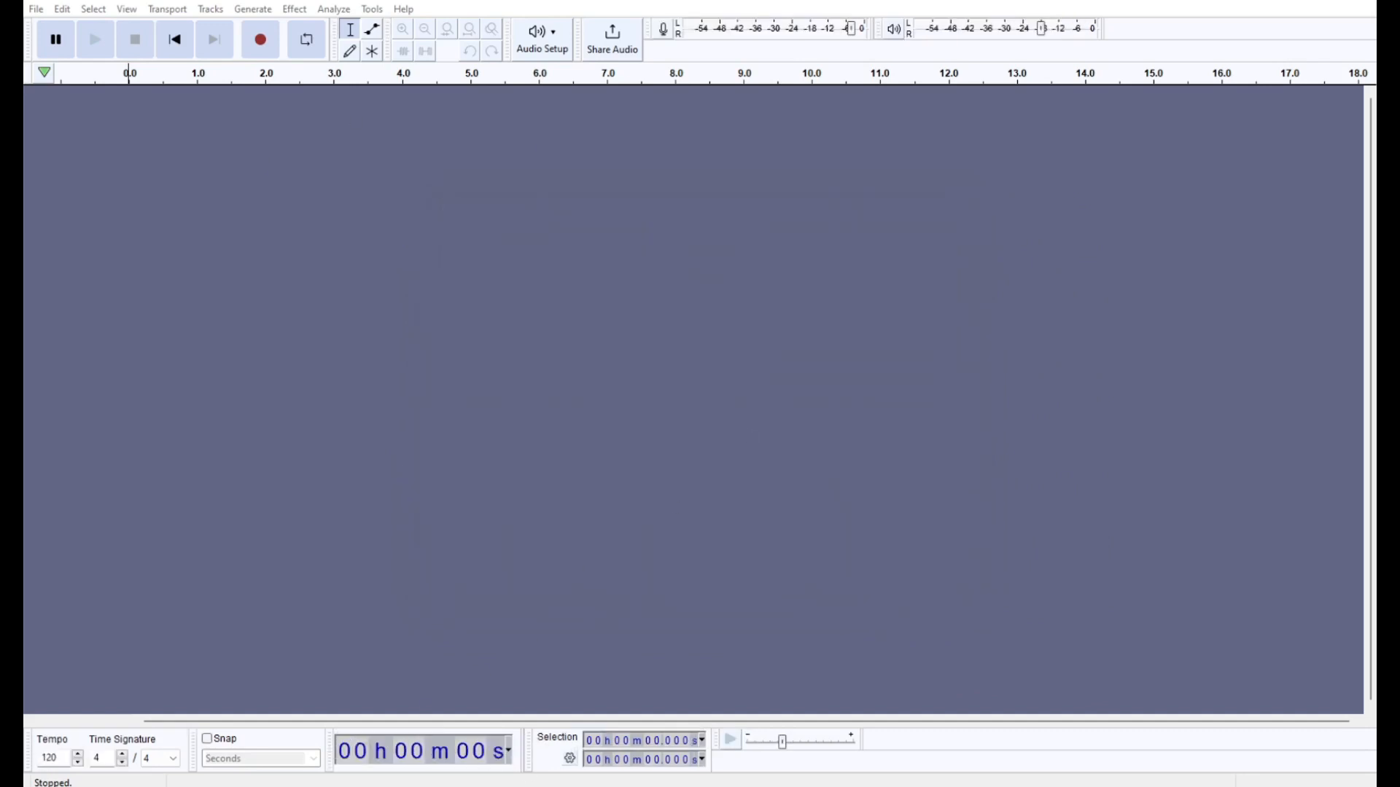
# Check the files in the FNV Radio folder, and try to apply the FNV macro to the empty project from the Macro Manager.
pyautogui.click(470, 786)
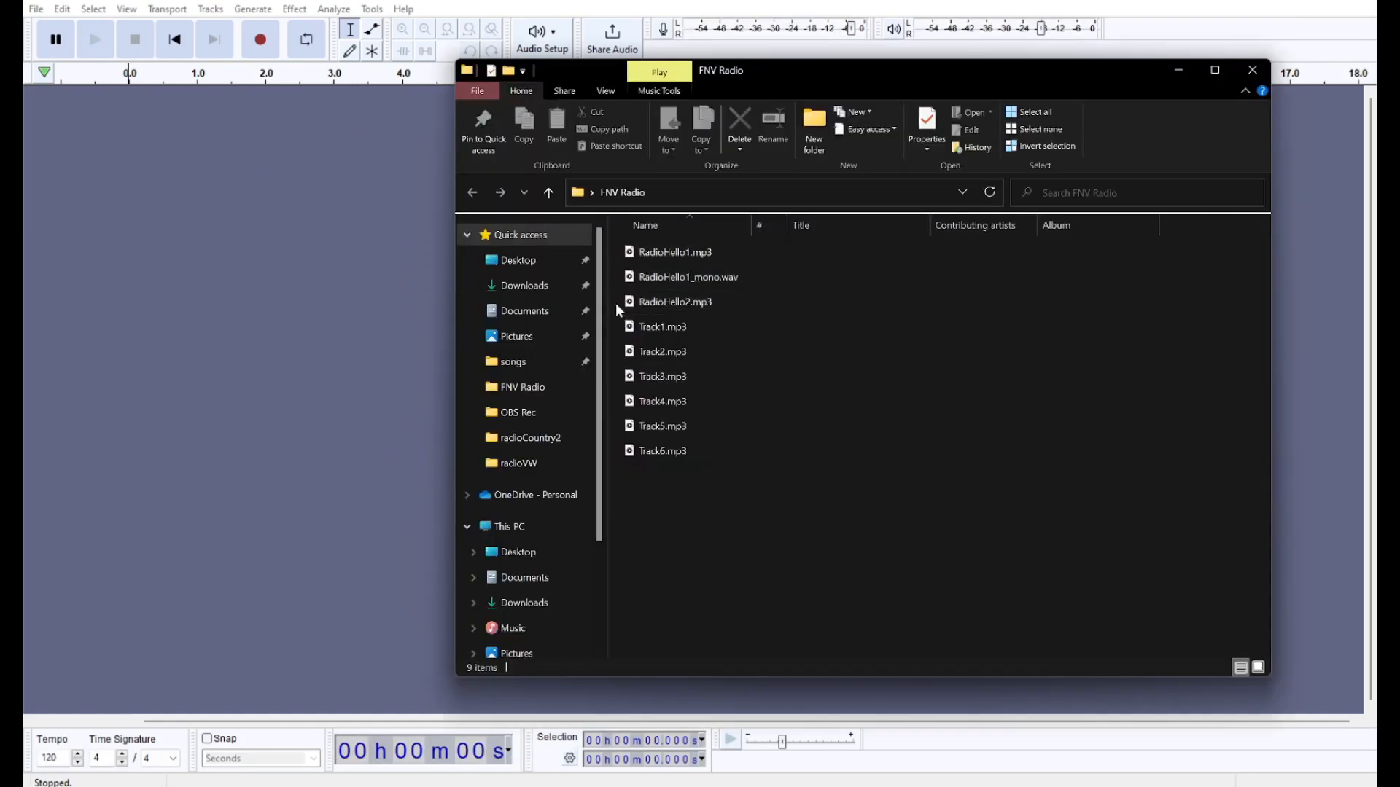
pyautogui.moveTo(626, 305); pyautogui.dragTo(334, 5)
pyautogui.click(295, 9)
pyautogui.moveTo(371, 9)
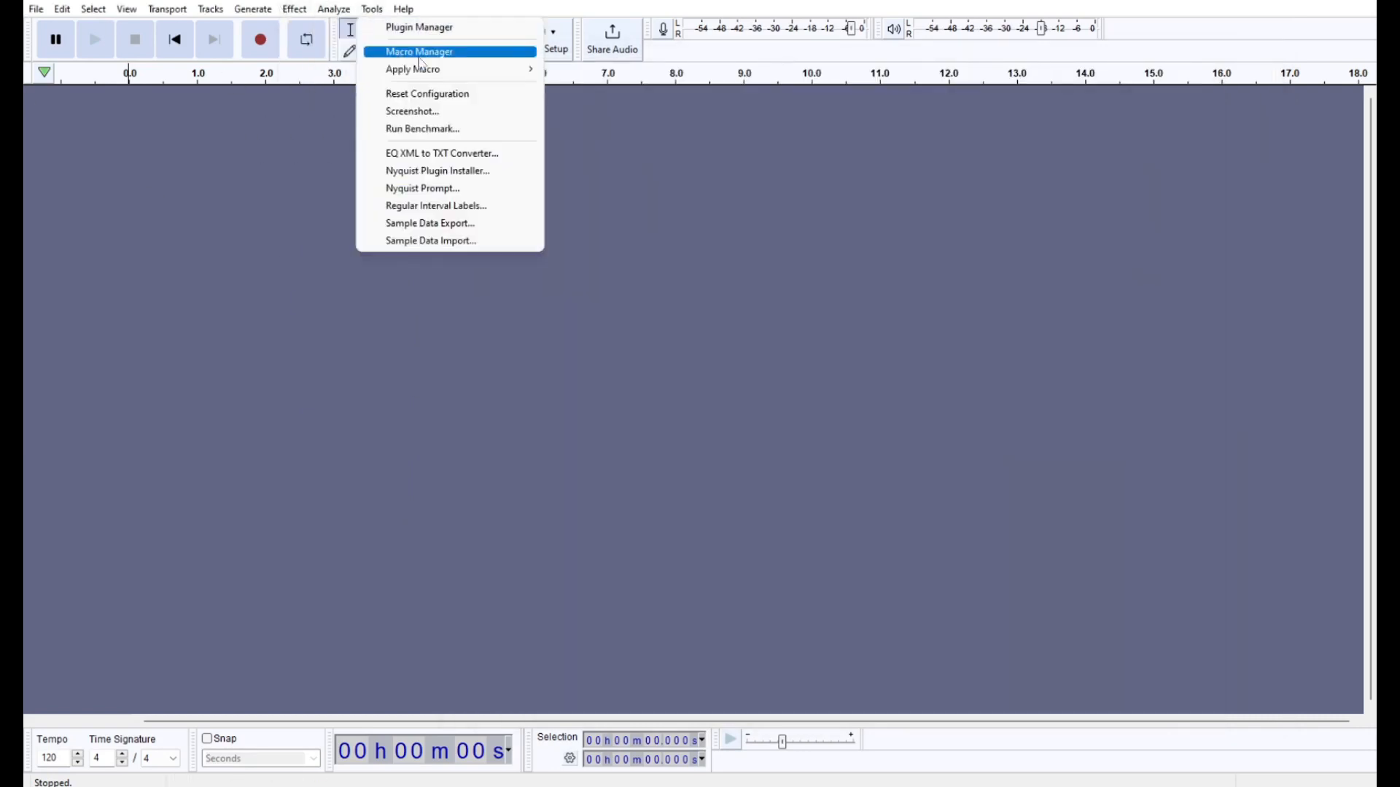
pyautogui.click(406, 50)
pyautogui.click(565, 521)
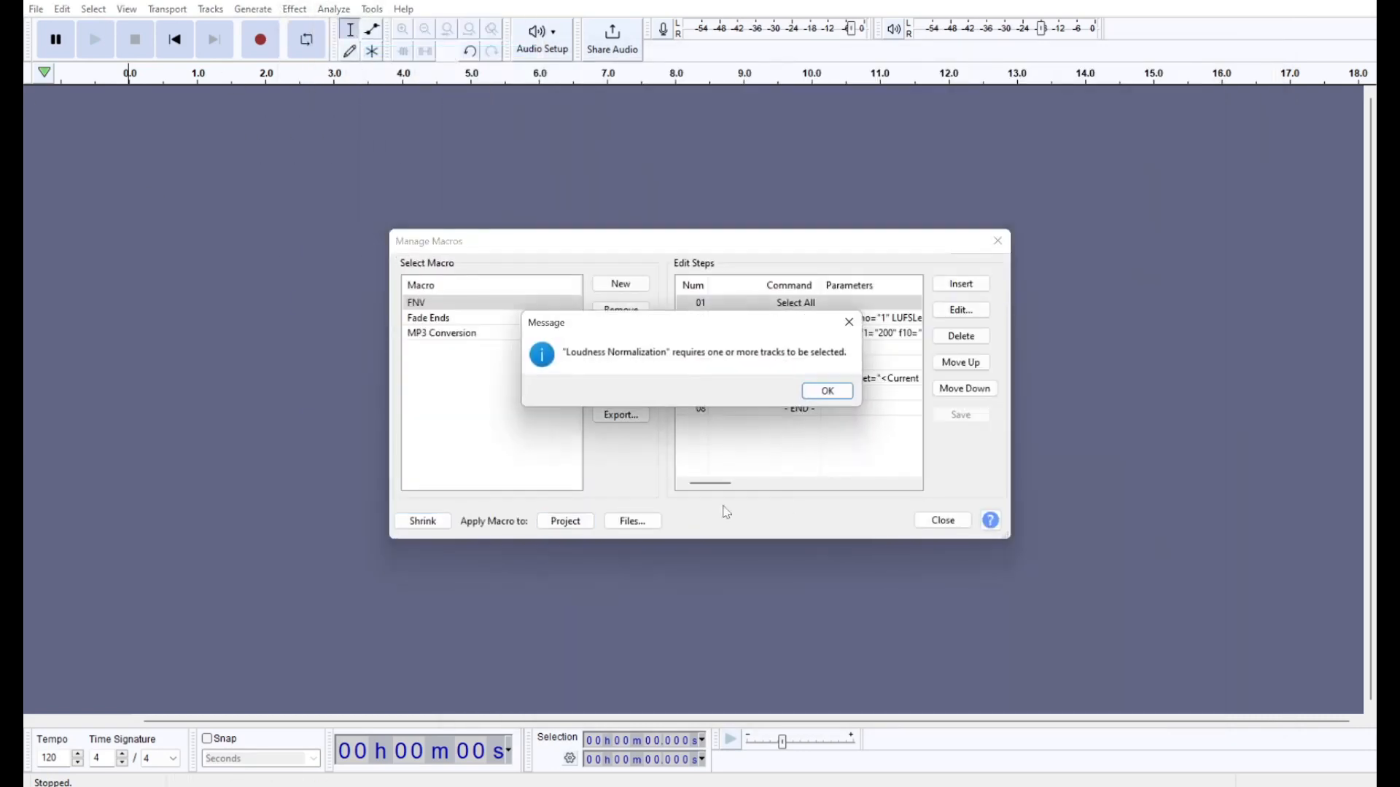
pyautogui.click(830, 392)
# Run the FNV macro on RadioHello2.mp3 and Track1.mp3 through Track6.mp3 from the Desktop's FNV Radio folder.
pyautogui.click(633, 522)
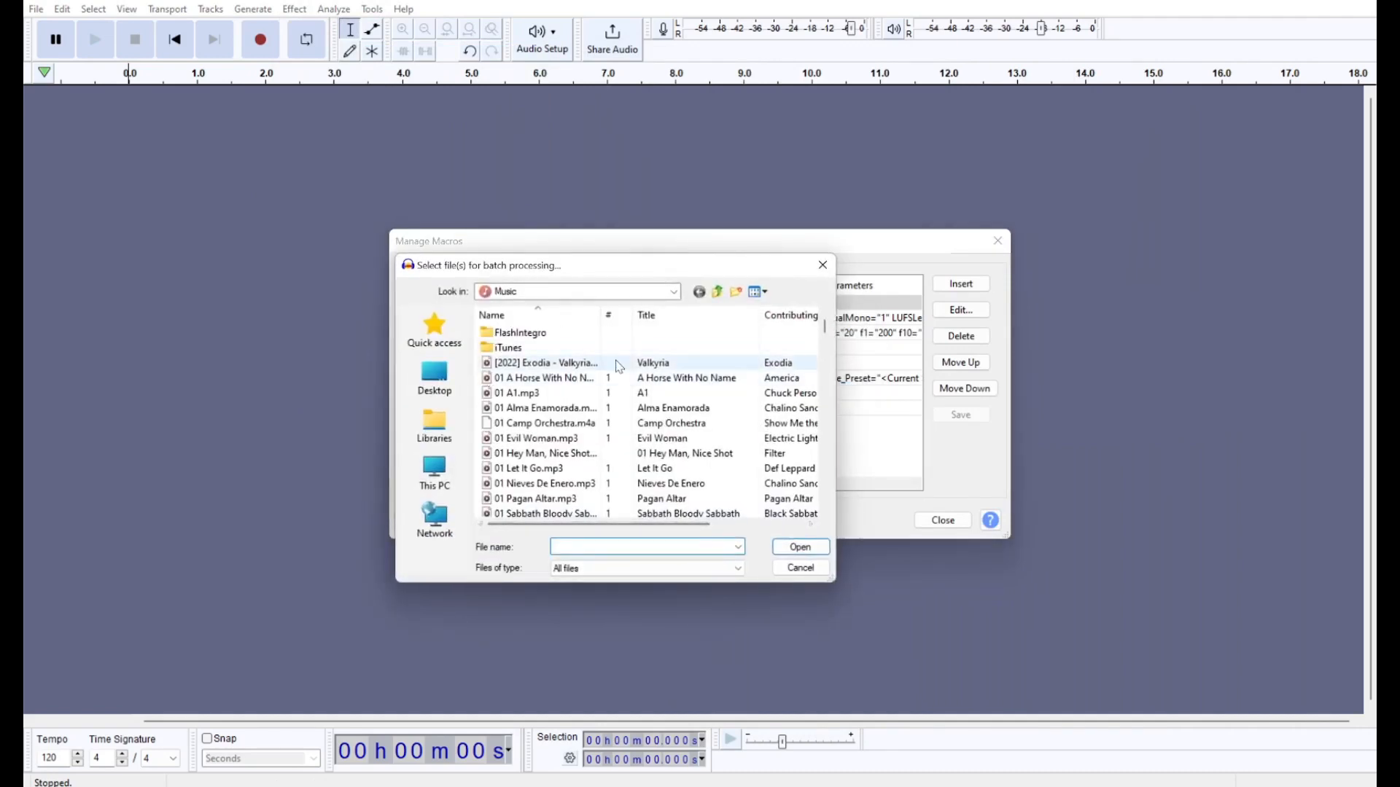
pyautogui.click(435, 377)
pyautogui.scroll(-8, 584, 423)
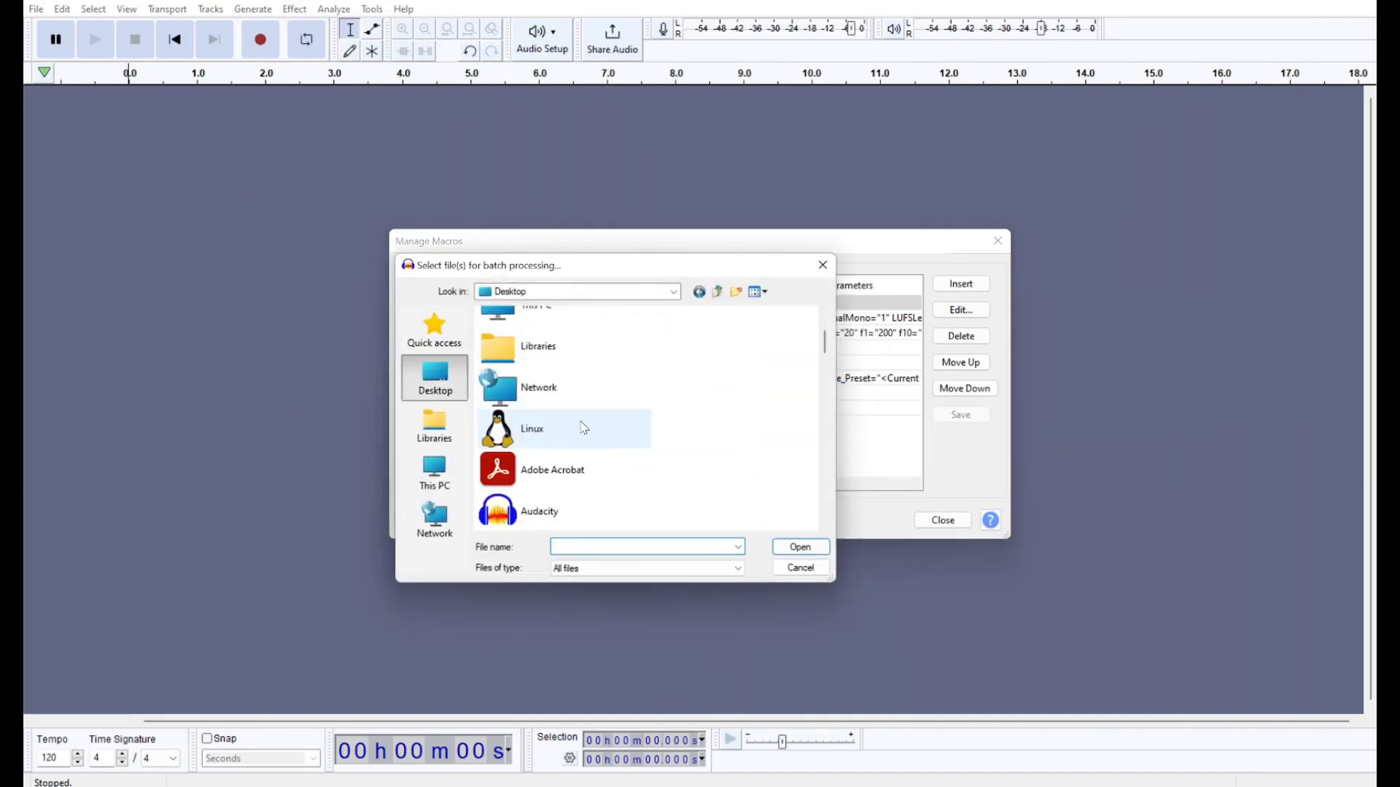
pyautogui.scroll(1, 593, 364)
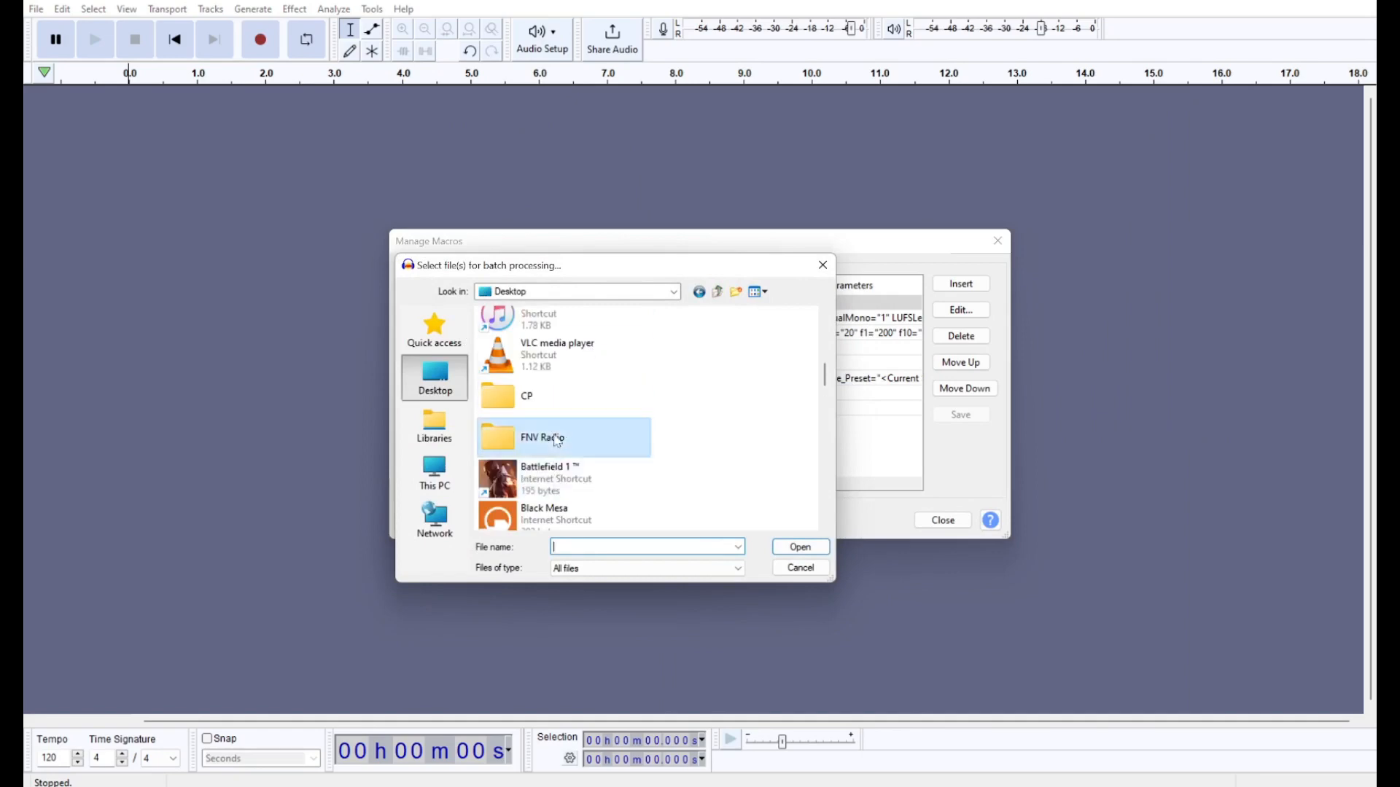
pyautogui.doubleClick(547, 438)
pyautogui.moveTo(531, 510); pyautogui.dragTo(535, 365)
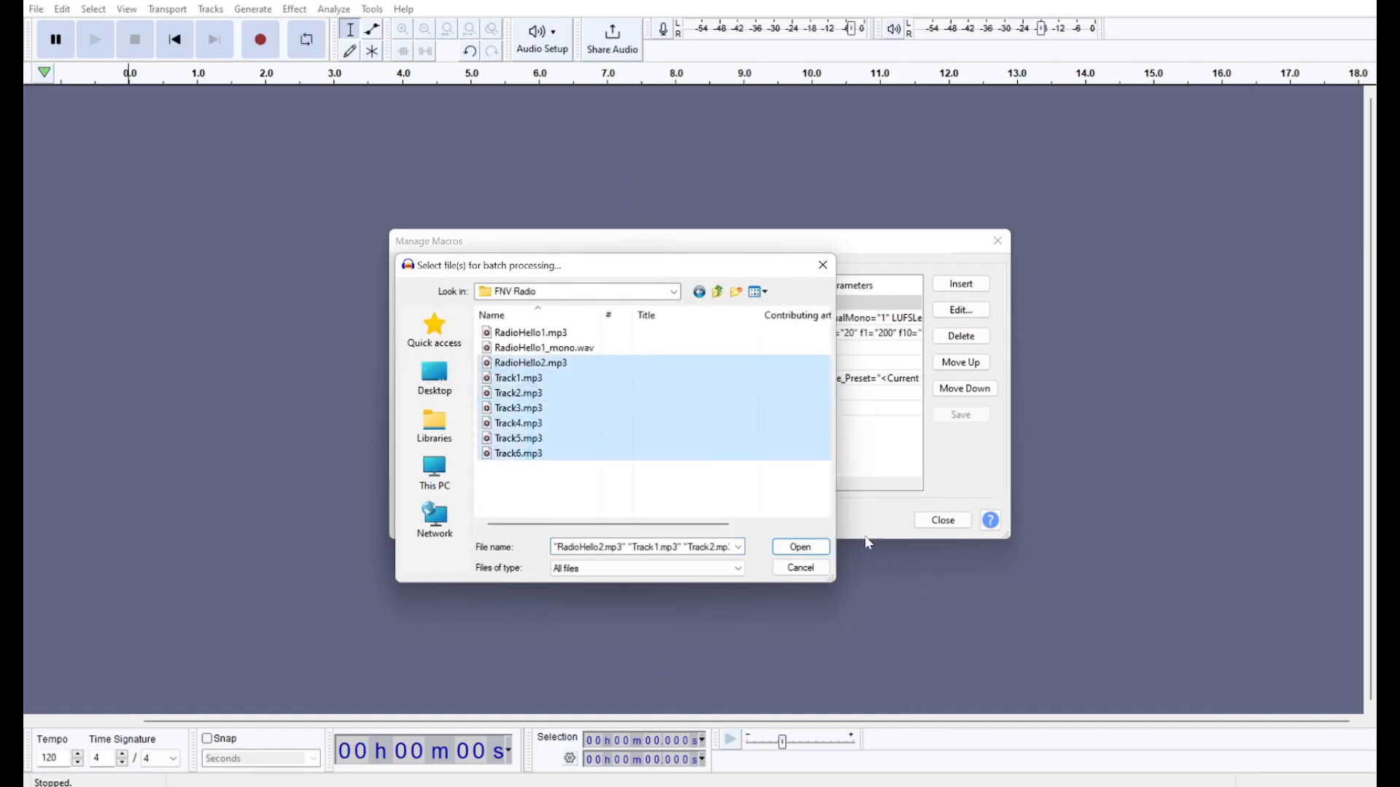
pyautogui.click(801, 546)
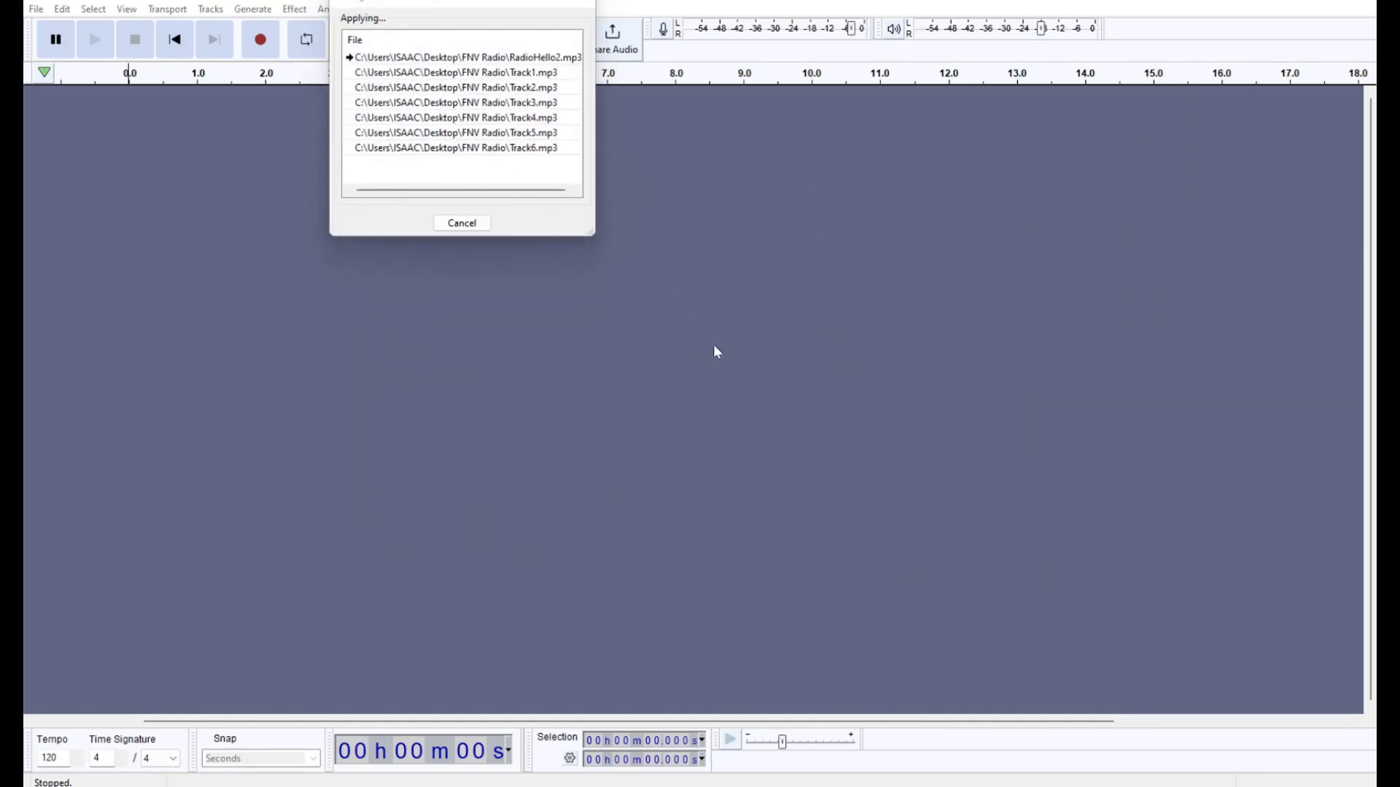
pyautogui.click(997, 242)
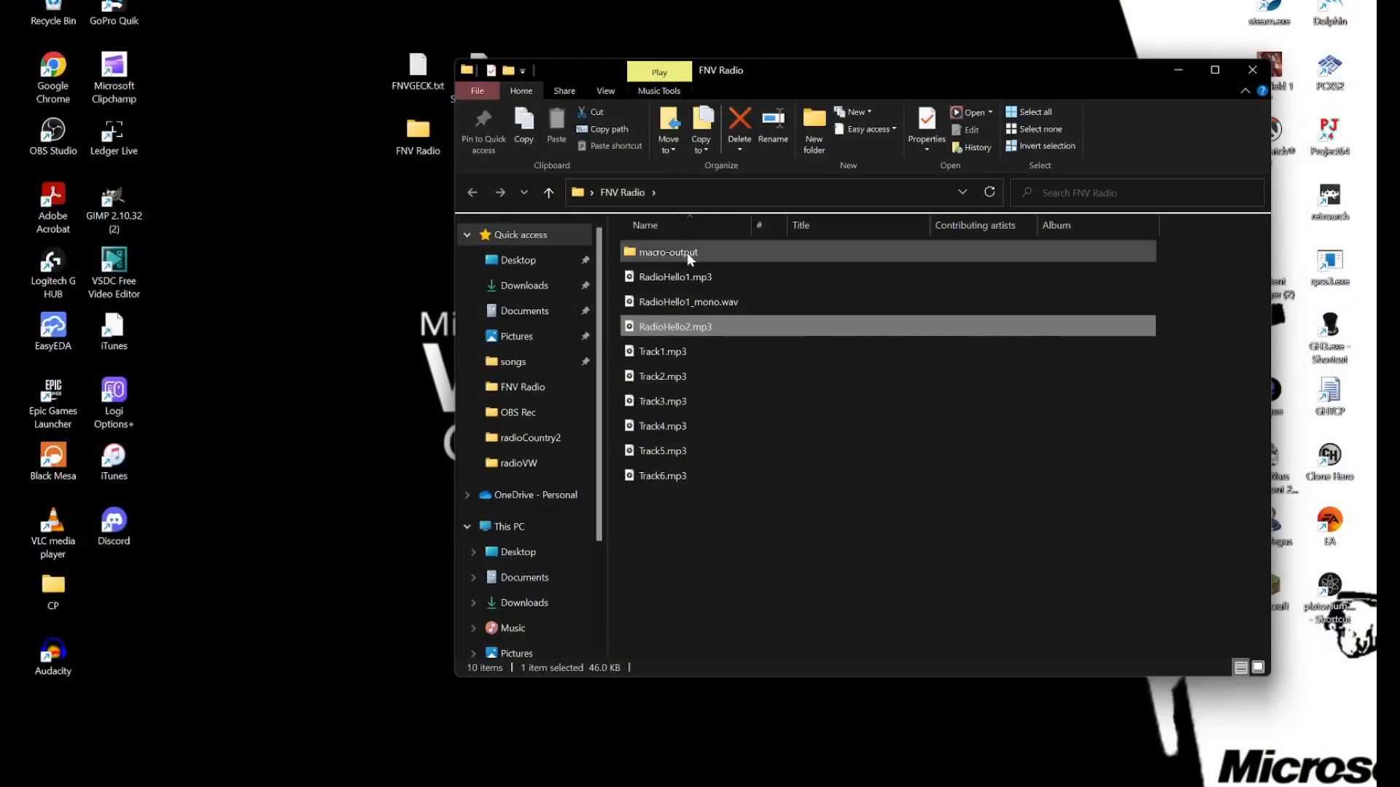
# Open the macro-output folder in FNV Radio, add the Type column, and sort the files by type.
pyautogui.doubleClick(701, 252)
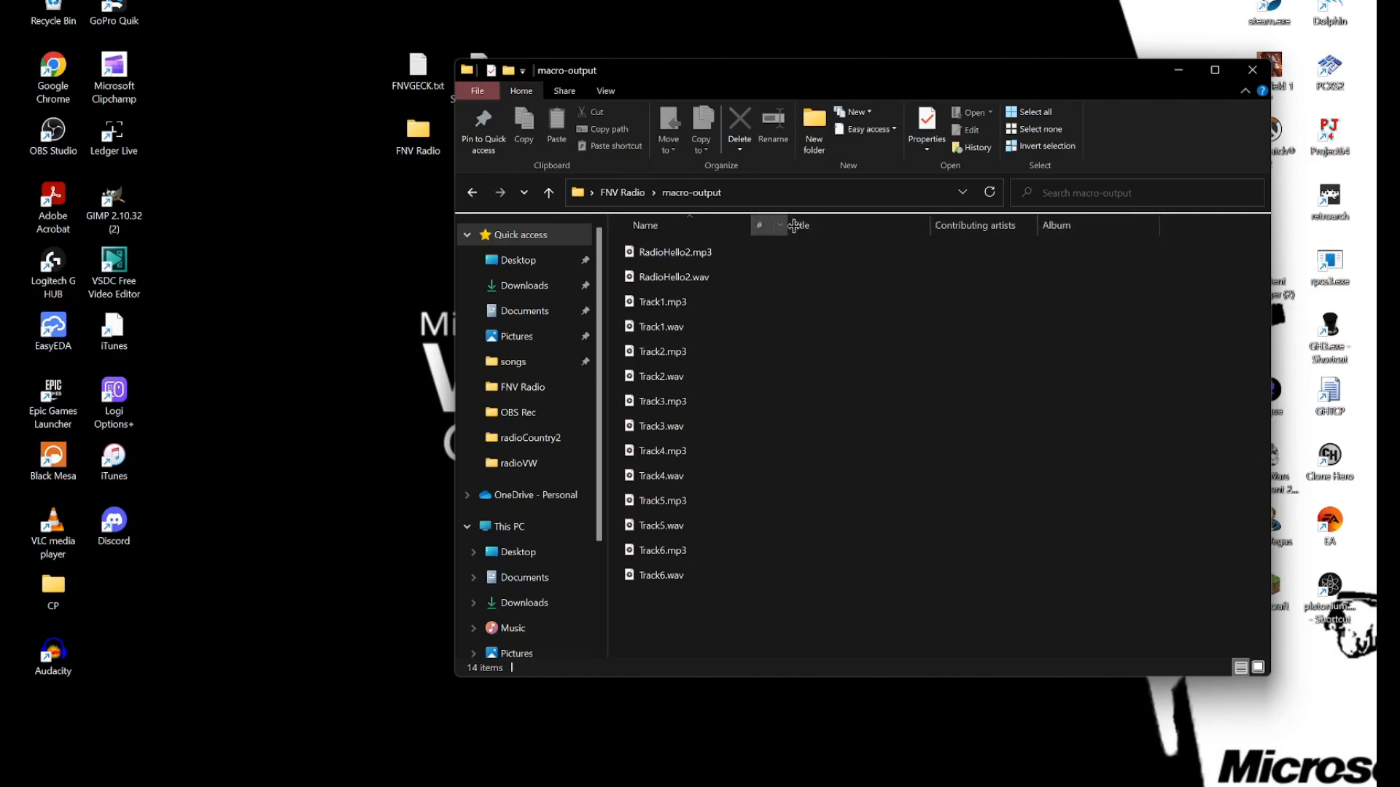
pyautogui.rightClick(768, 225)
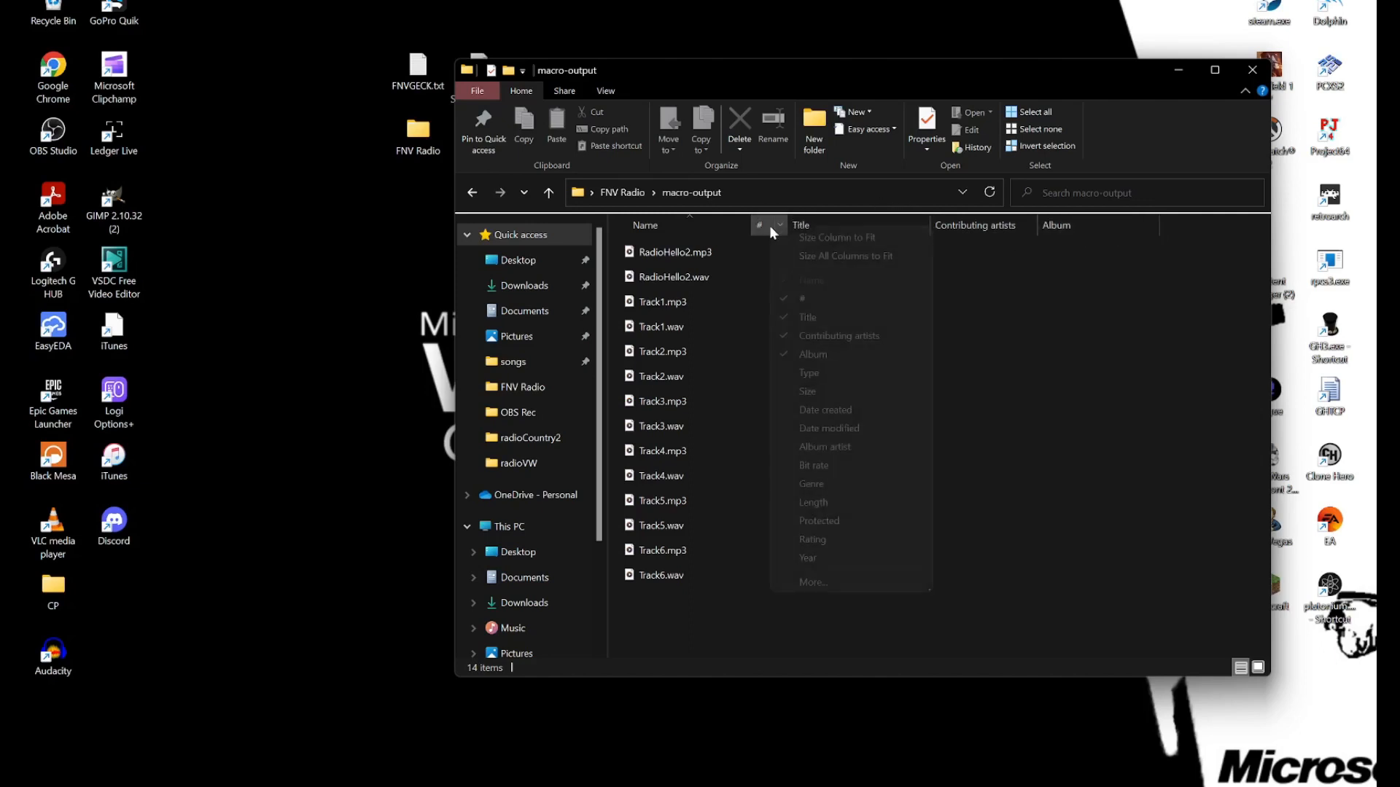
pyautogui.click(842, 372)
pyautogui.click(1196, 226)
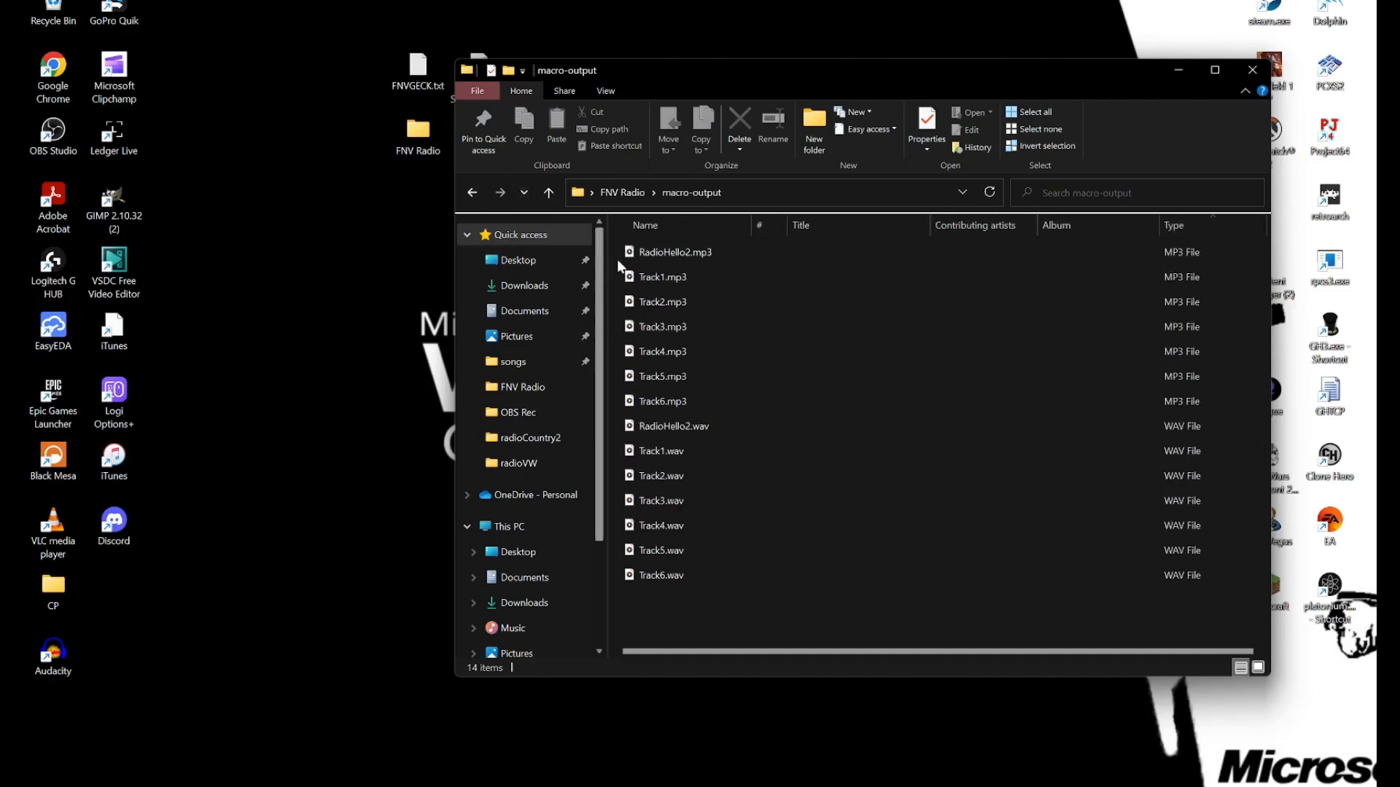
# Move the MP3 files from macro-output to the FNV Radio folder, replacing the files with the same names.
pyautogui.moveTo(614, 253); pyautogui.dragTo(839, 399)
pyautogui.moveTo(772, 348); pyautogui.dragTo(609, 200)
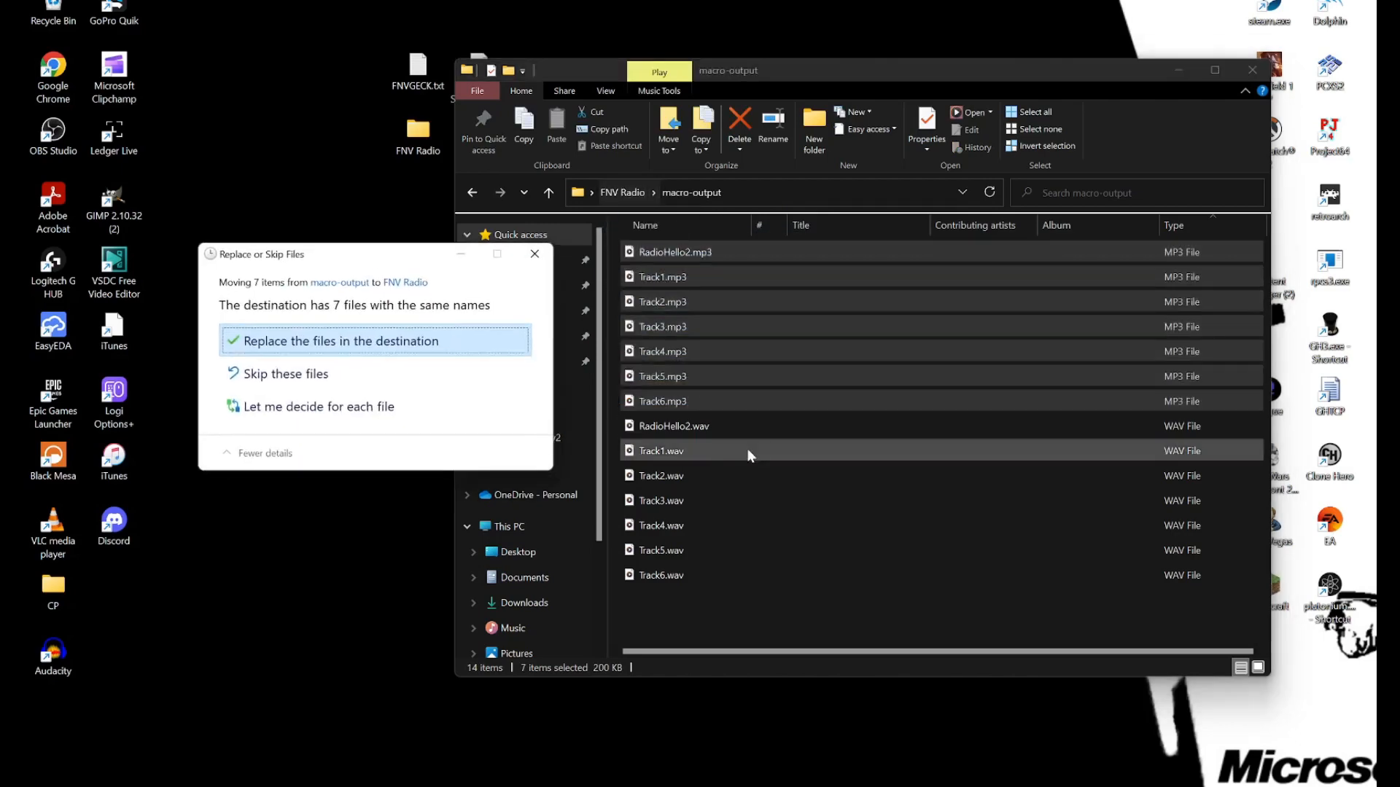
pyautogui.click(314, 342)
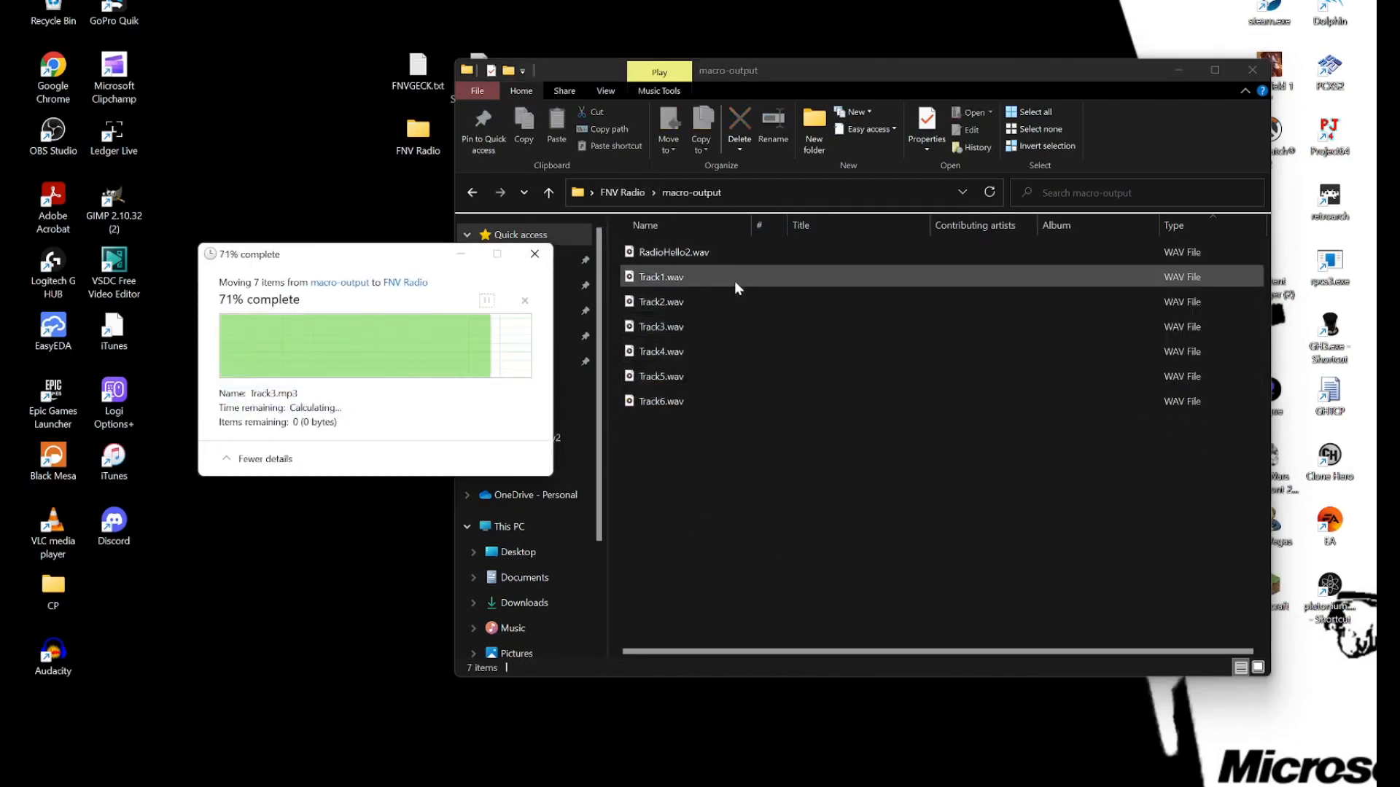
# Rename RadioHello2.wav in the macro-output folder as RadioHello2_mono.wav.
pyautogui.doubleClick(690, 247)
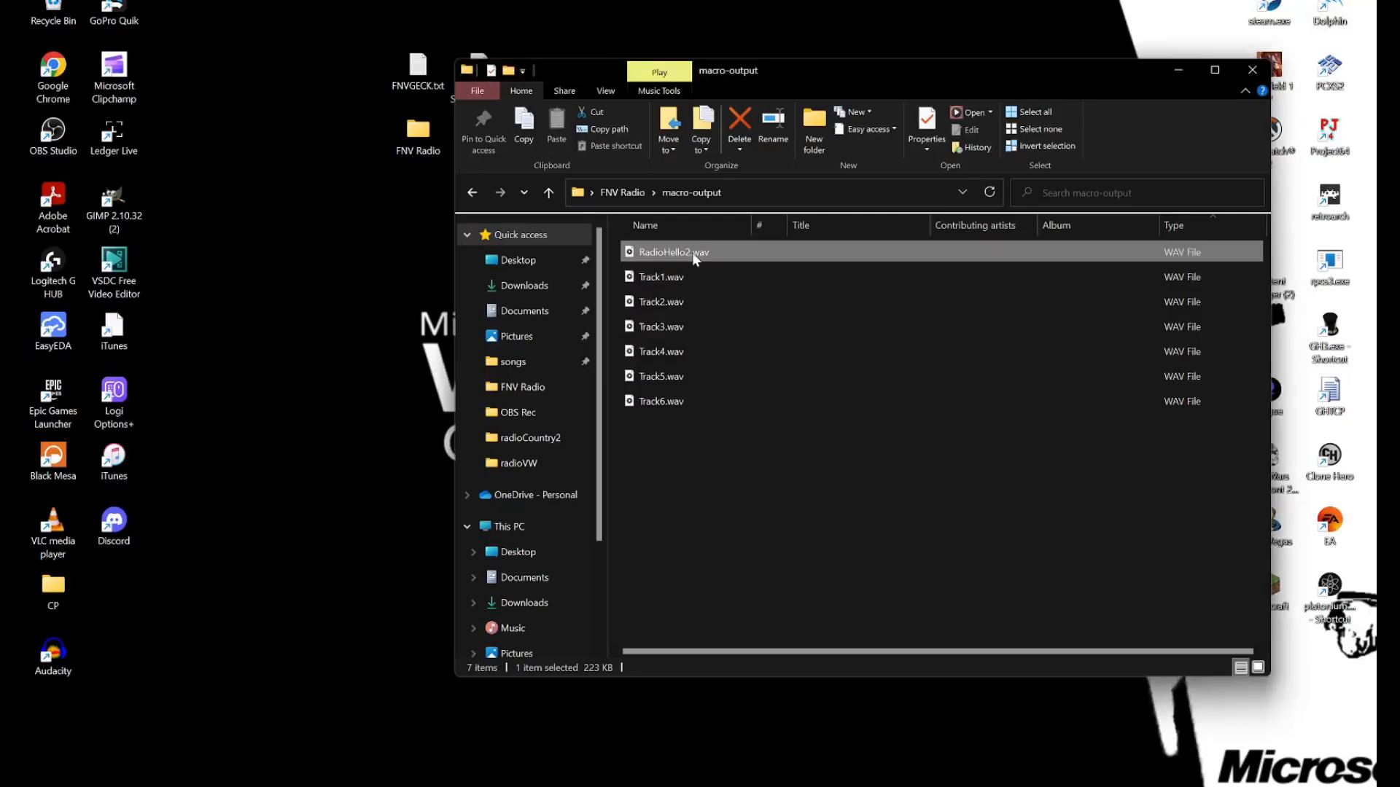
pyautogui.click(693, 252)
pyautogui.press('Right')
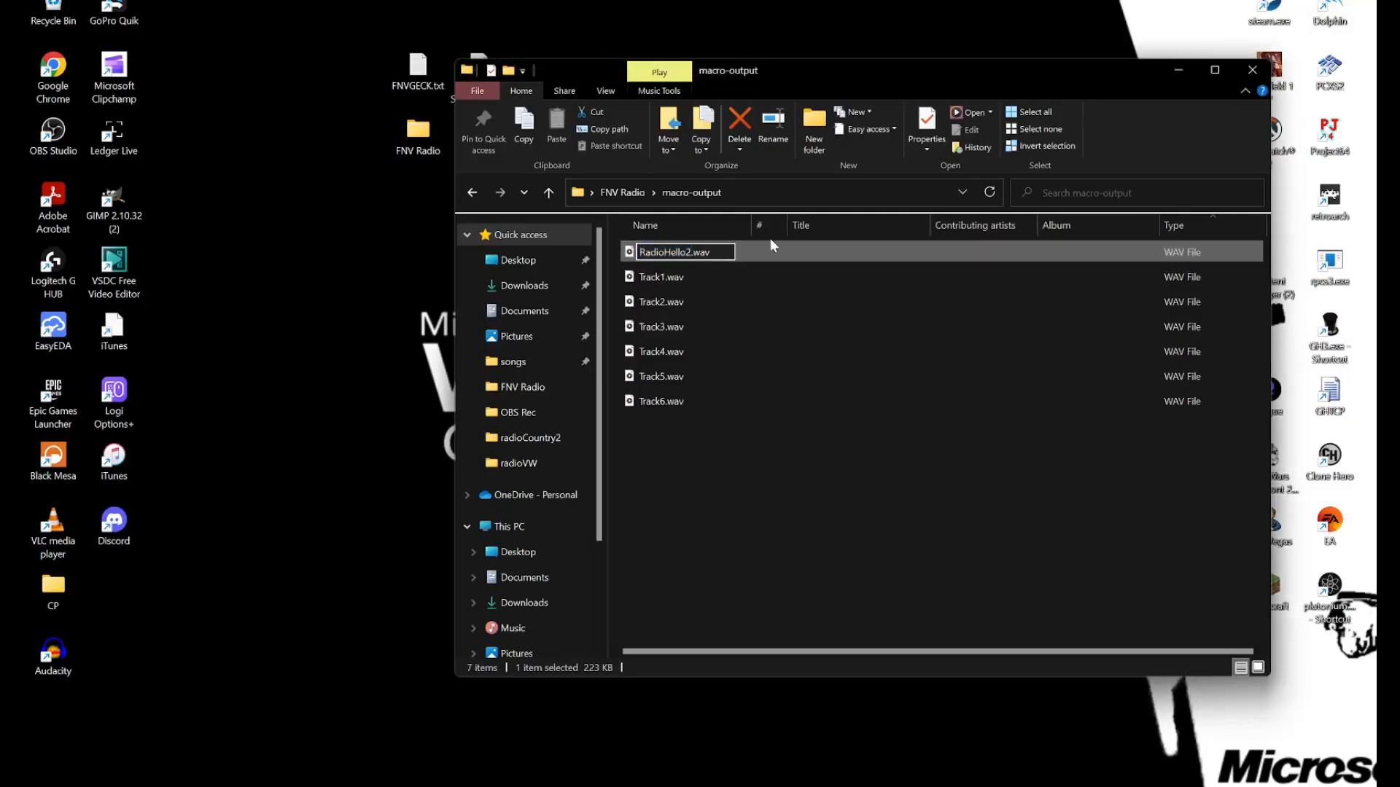
pyautogui.write('_mono')
pyautogui.press('Return')
# Add the suffix _mono to the names of Track1.wav through Track6.wav in the macro-output folder.
pyautogui.click(665, 277)
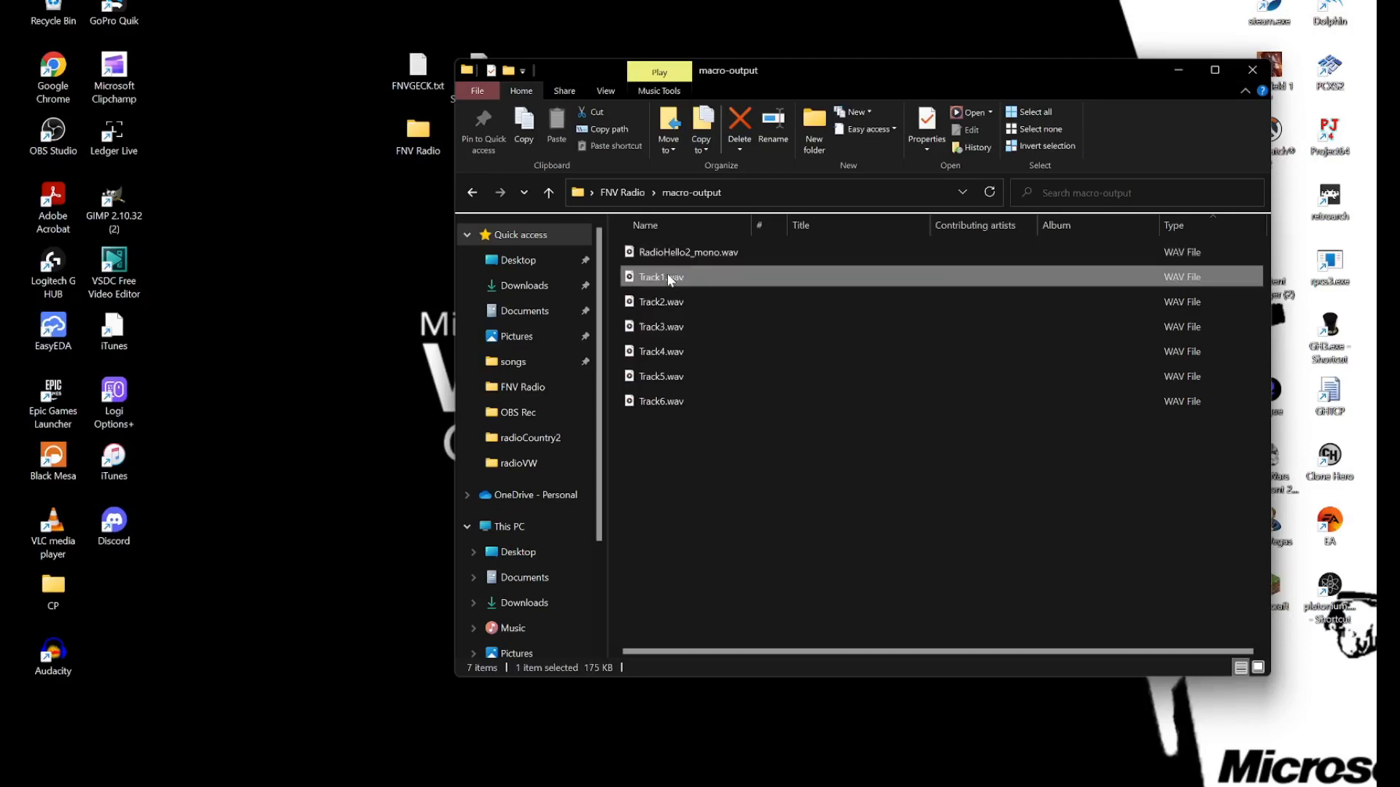
pyautogui.click(667, 280)
pyautogui.write('_mono')
pyautogui.press('Tab')
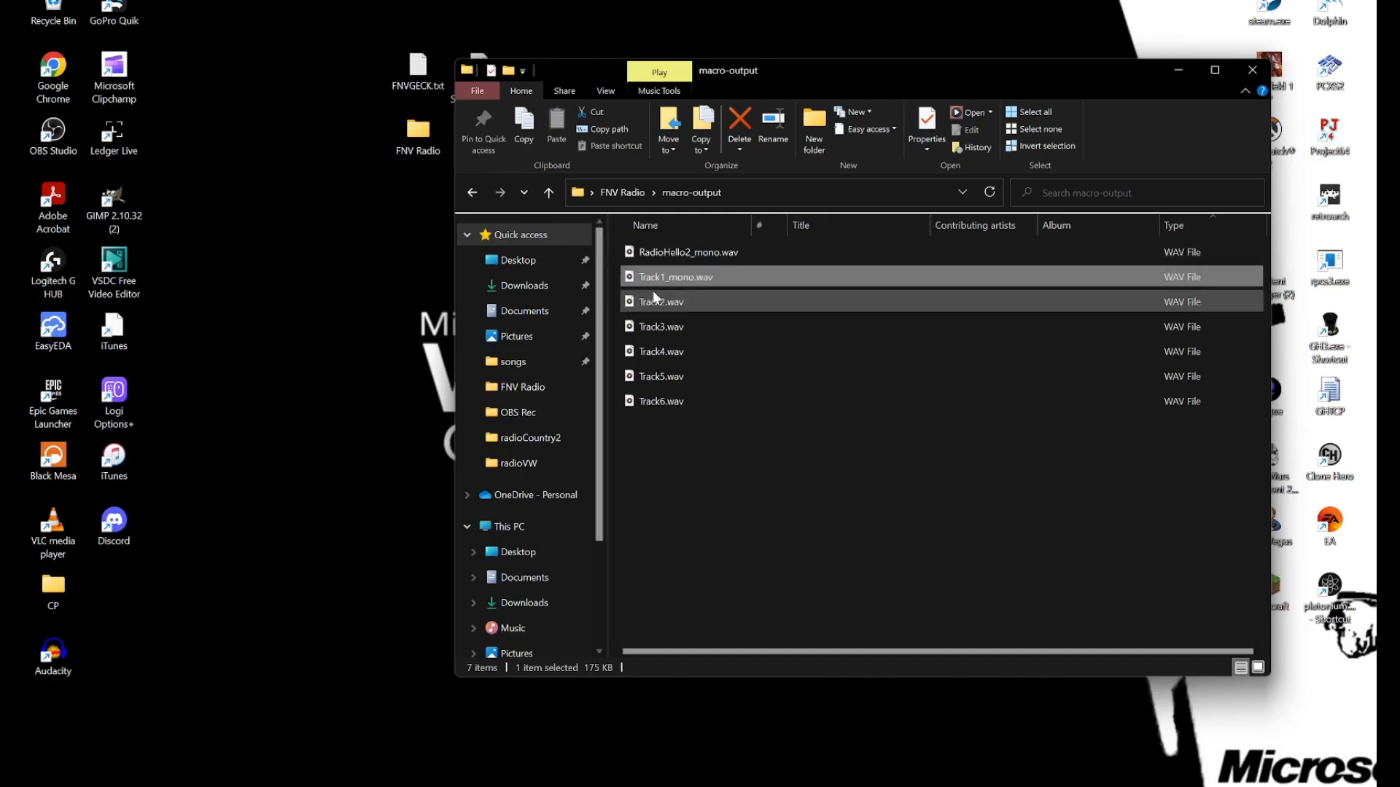
pyautogui.press('Right')
pyautogui.write('_mono')
pyautogui.press('Tab')
pyautogui.press('Right')
pyautogui.write('_mono')
pyautogui.press('Tab')
pyautogui.press('Right')
pyautogui.write('_mono')
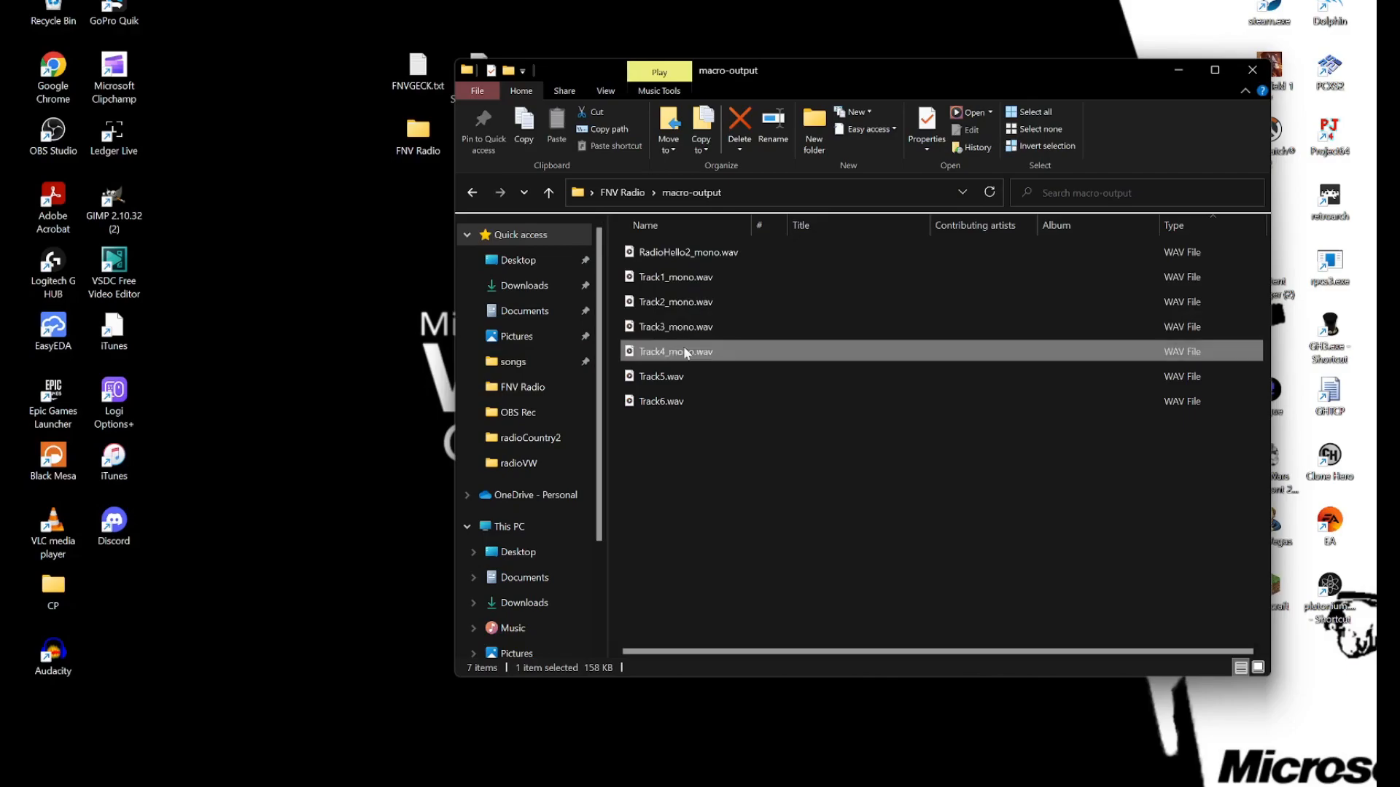
pyautogui.press('Tab')
pyautogui.press('Right')
pyautogui.write('_mono')
pyautogui.press('Tab')
pyautogui.press('Right')
pyautogui.write('_mono')
pyautogui.press('Return')
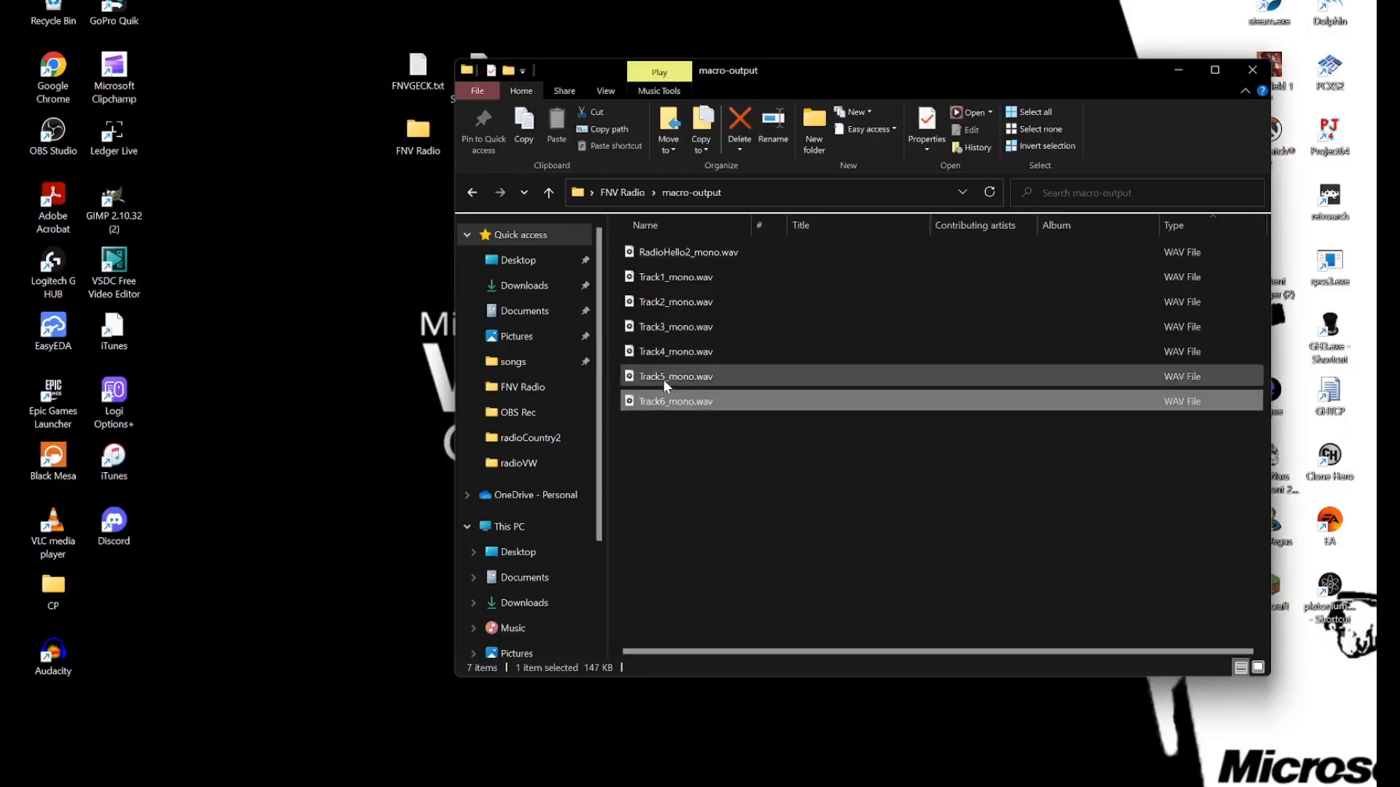
# Move all the mono WAV files from macro-output to the FNV Radio folder, and delete the emptied macro-output folder.
pyautogui.moveTo(715, 490); pyautogui.dragTo(619, 188)
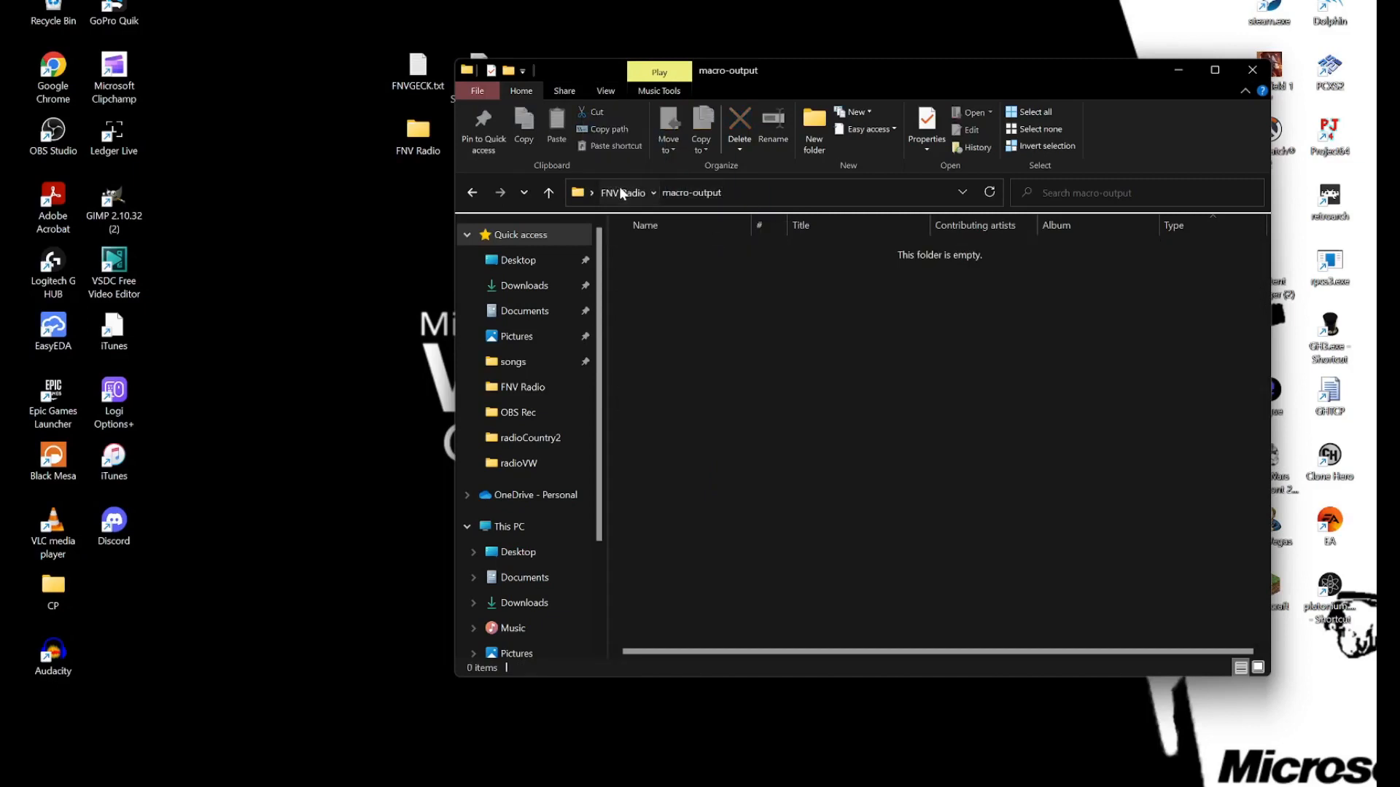
pyautogui.click(621, 191)
pyautogui.click(739, 124)
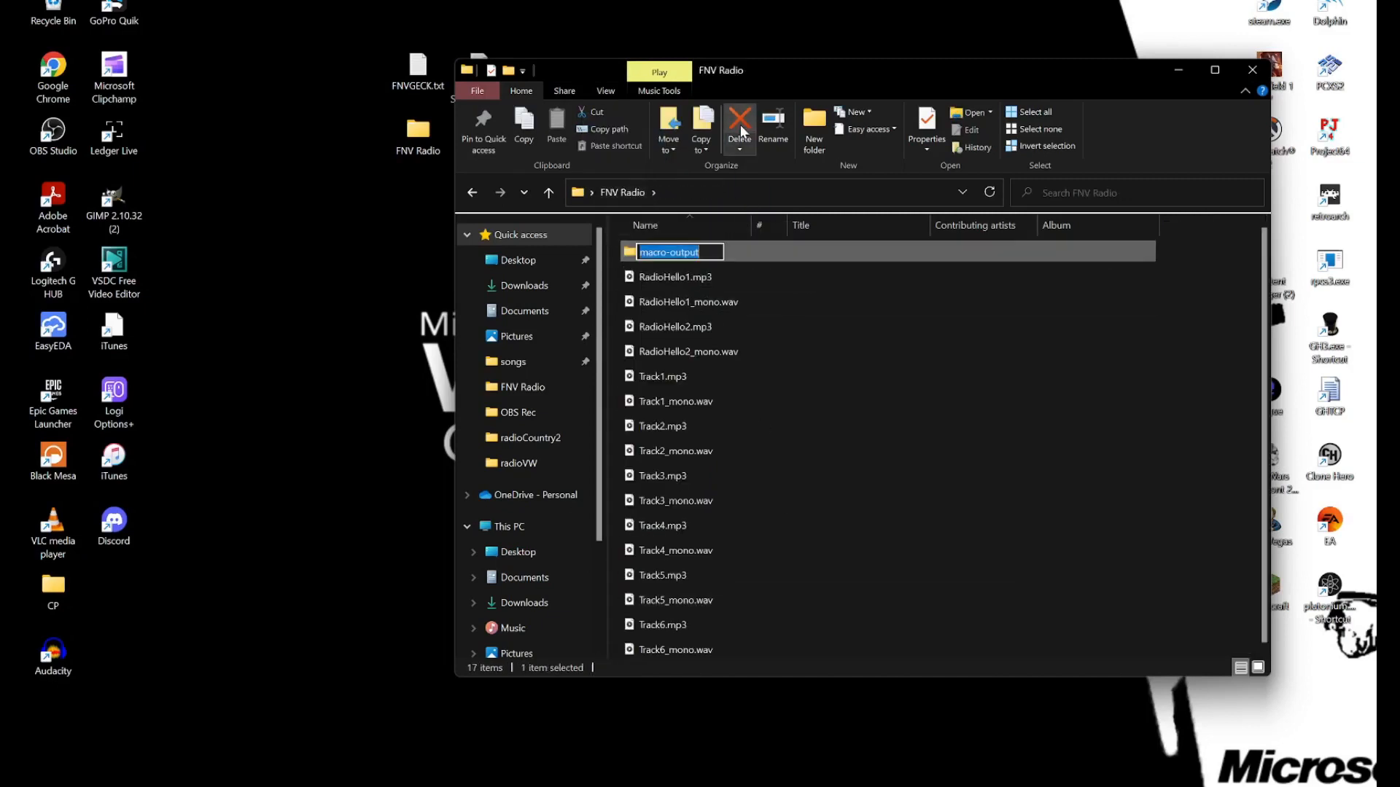
# Sort the FNV Radio folder by name in ascending order and play RadioHello1.mp3.
pyautogui.click(647, 227)
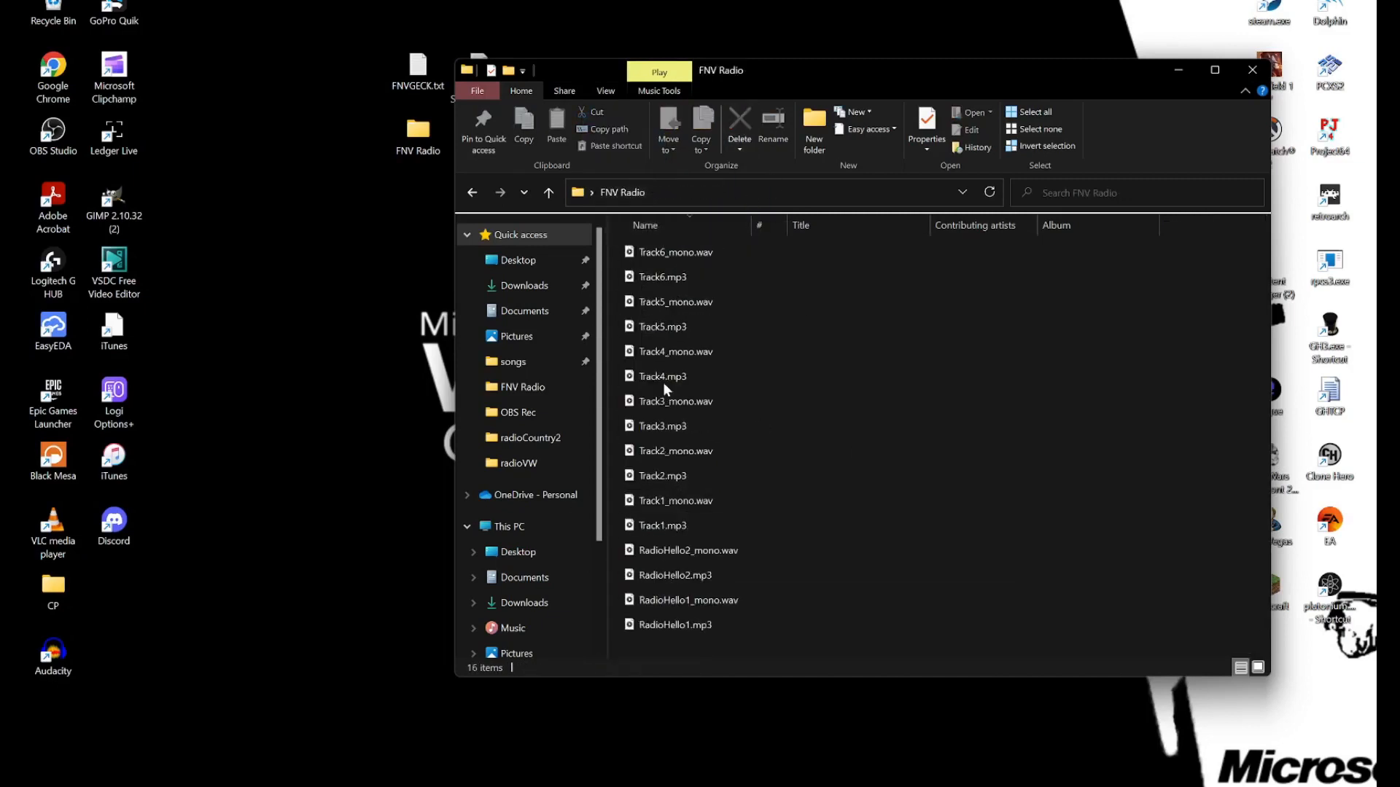
pyautogui.click(652, 232)
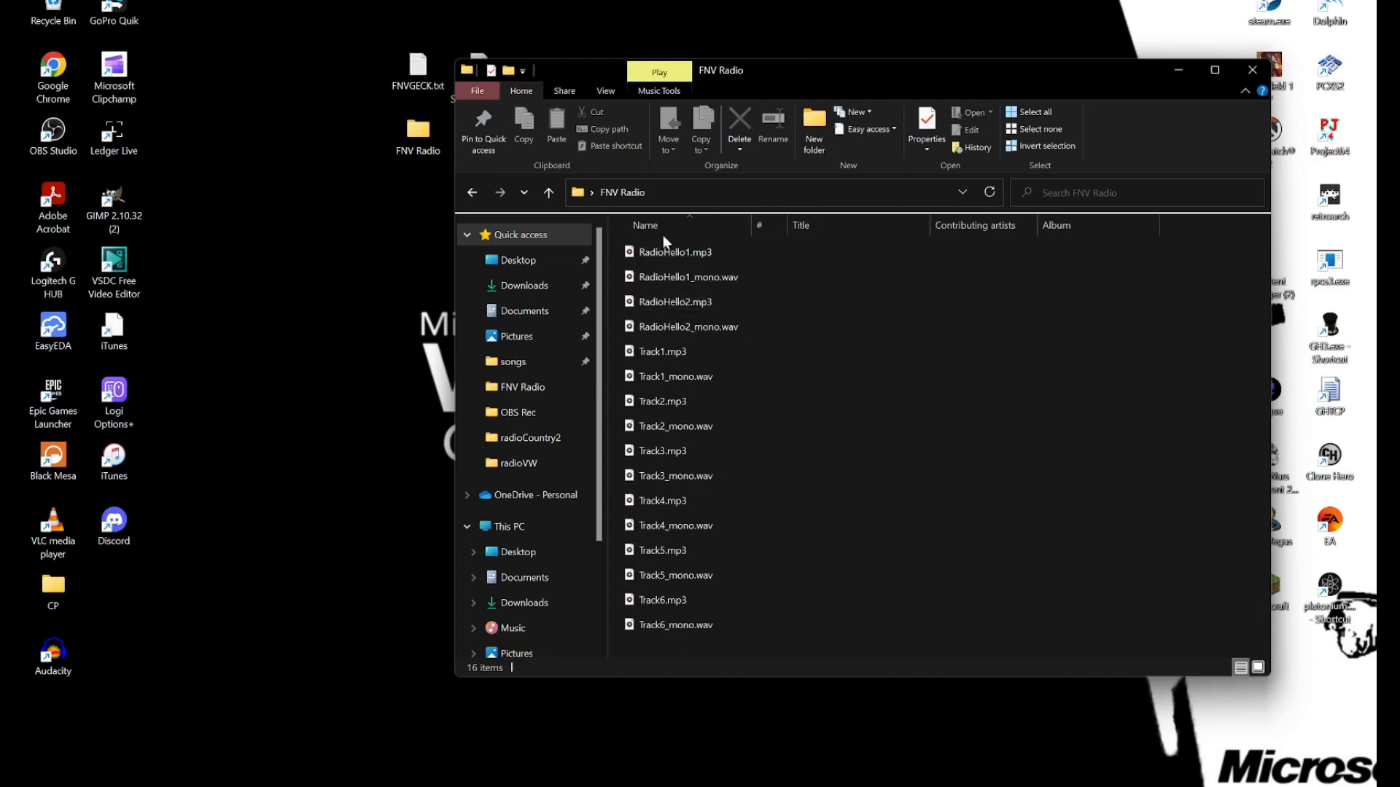
pyautogui.doubleClick(733, 256)
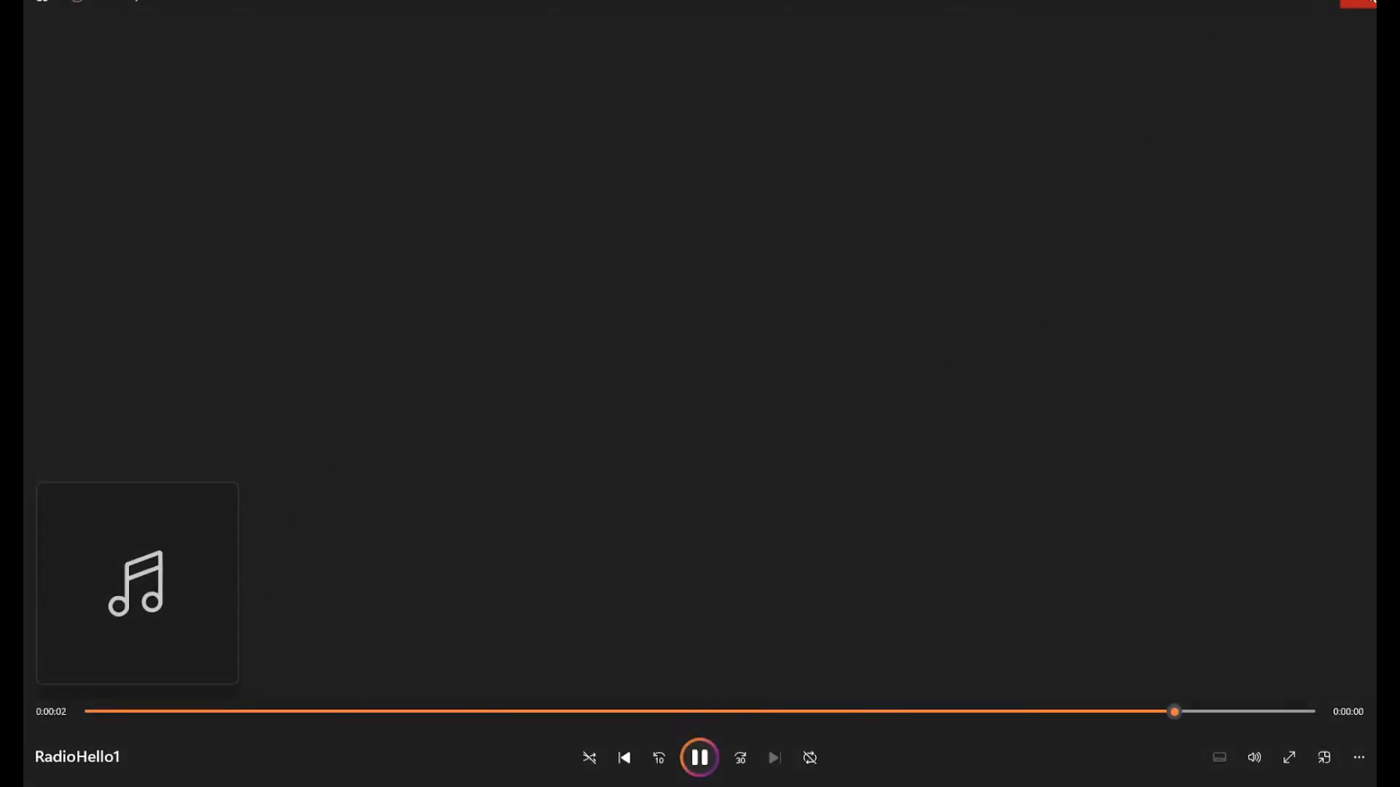
# Close the media player and browse to the Fallout New Vegas folder under Steam\steamapps\common on Game Drive (G:).
pyautogui.click(1360, 3)
pyautogui.moveTo(755, 129); pyautogui.dragTo(702, 192)
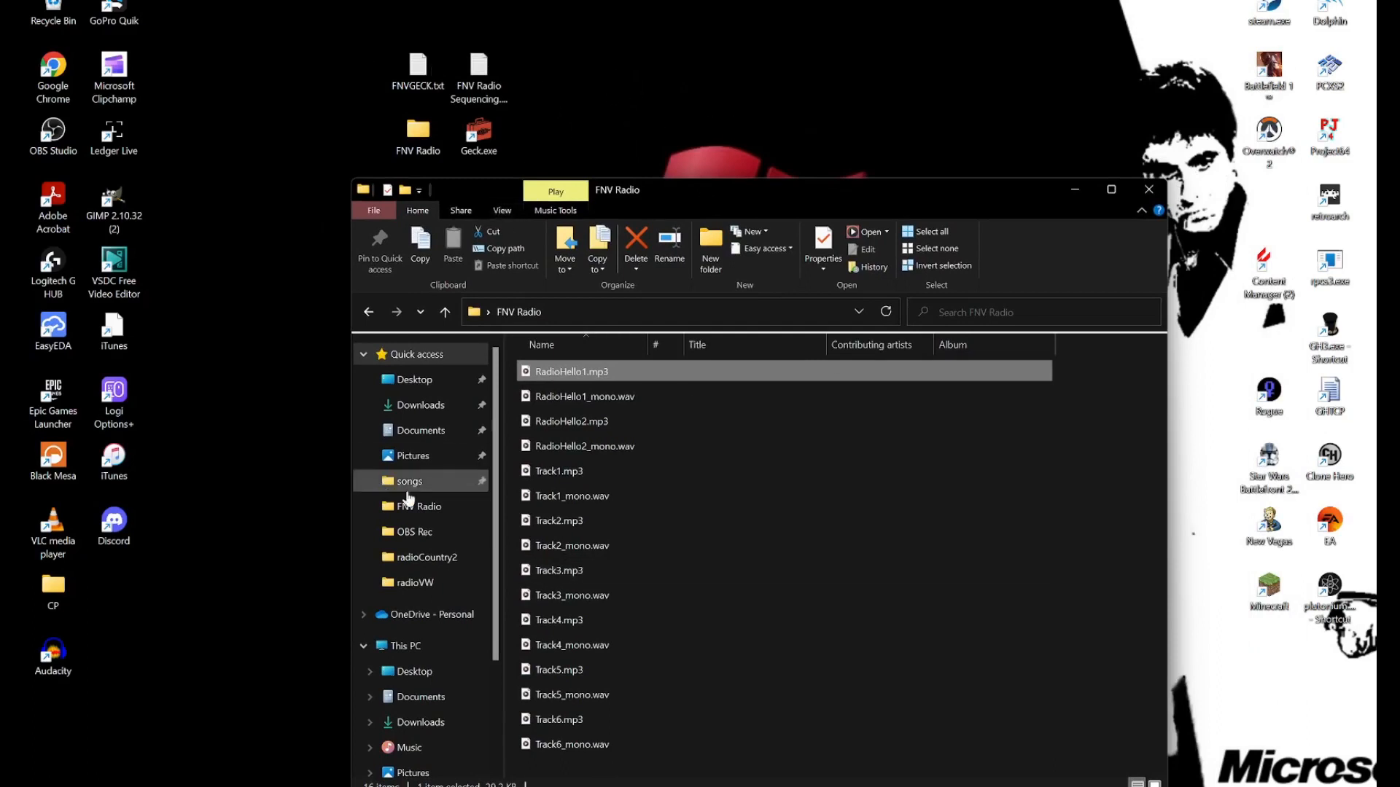
pyautogui.scroll(-1, 420, 449)
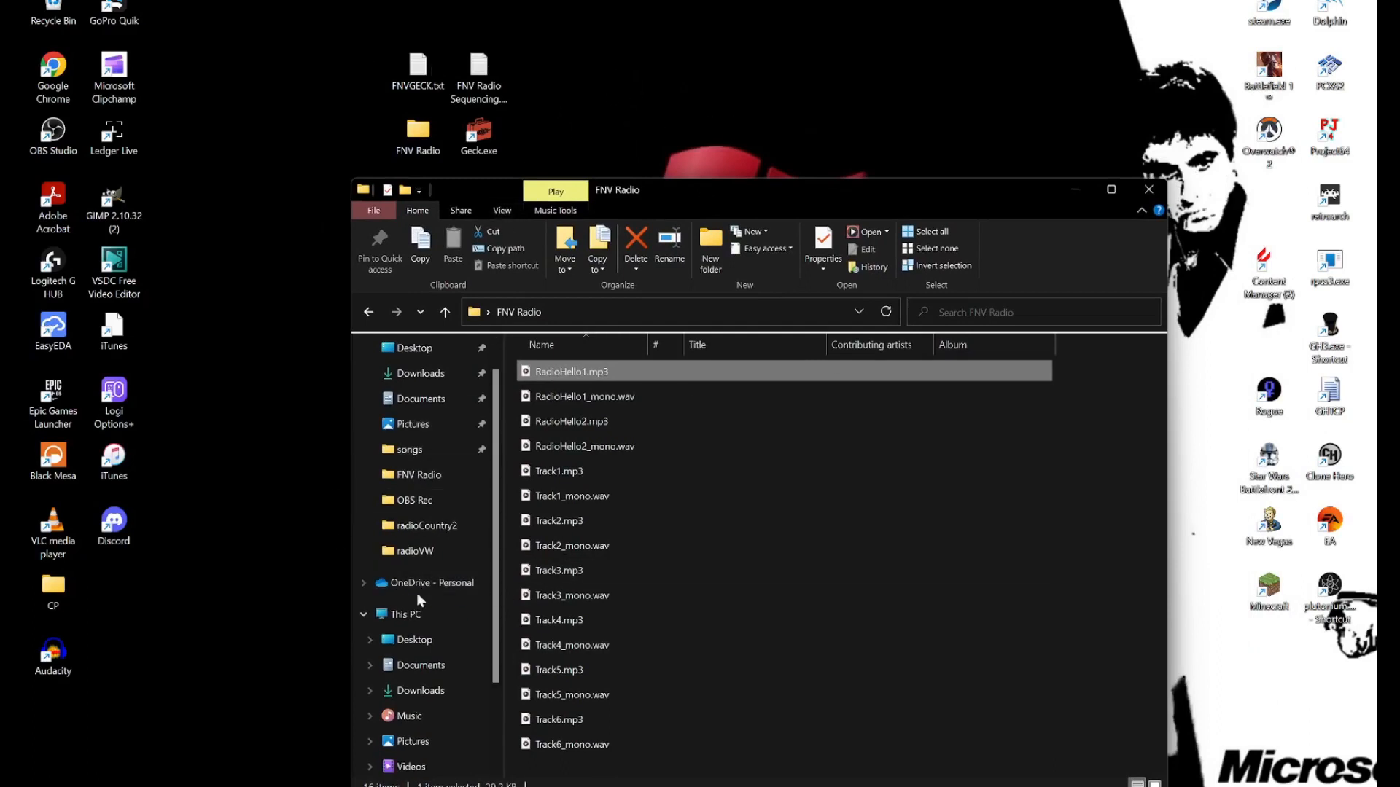
pyautogui.click(430, 525)
pyautogui.click(534, 312)
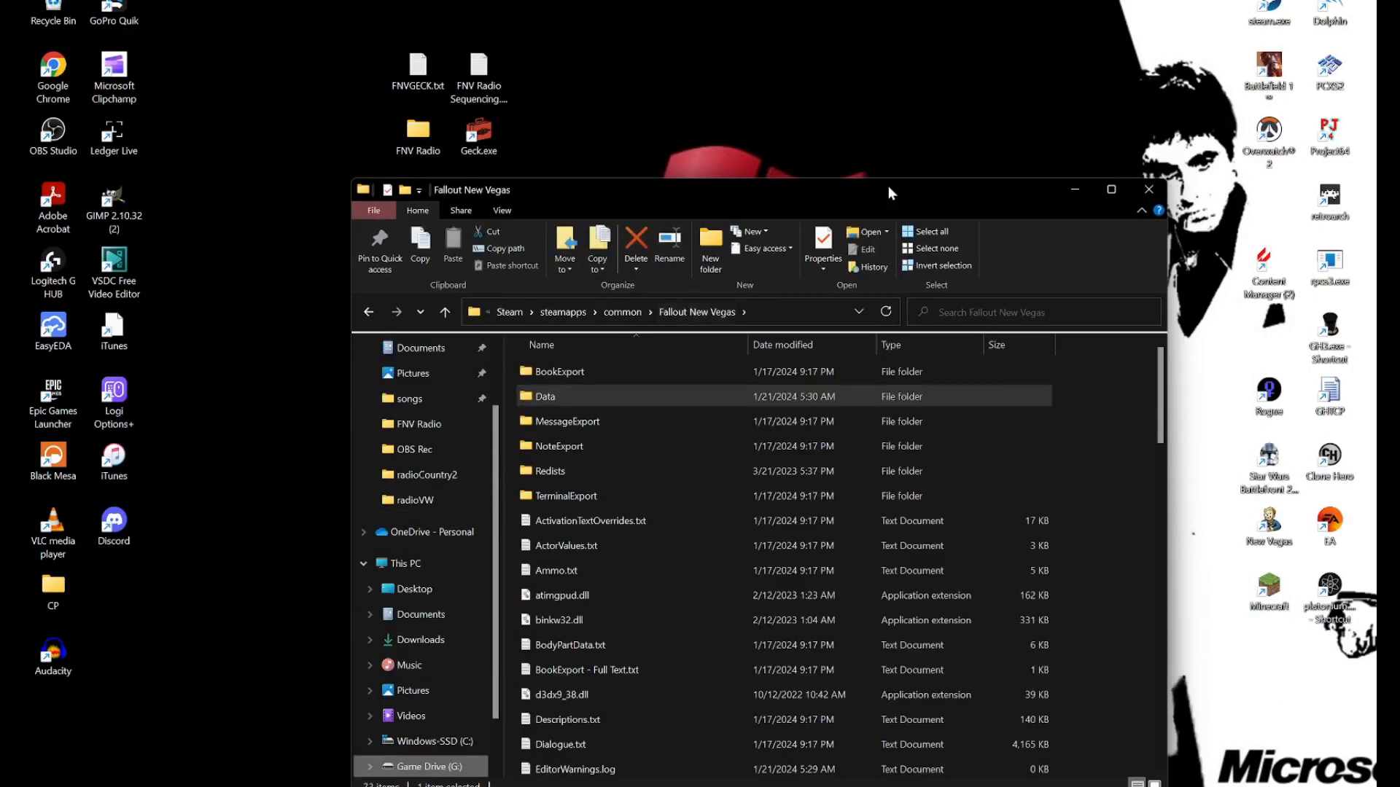
pyautogui.moveTo(888, 186); pyautogui.dragTo(759, 4)
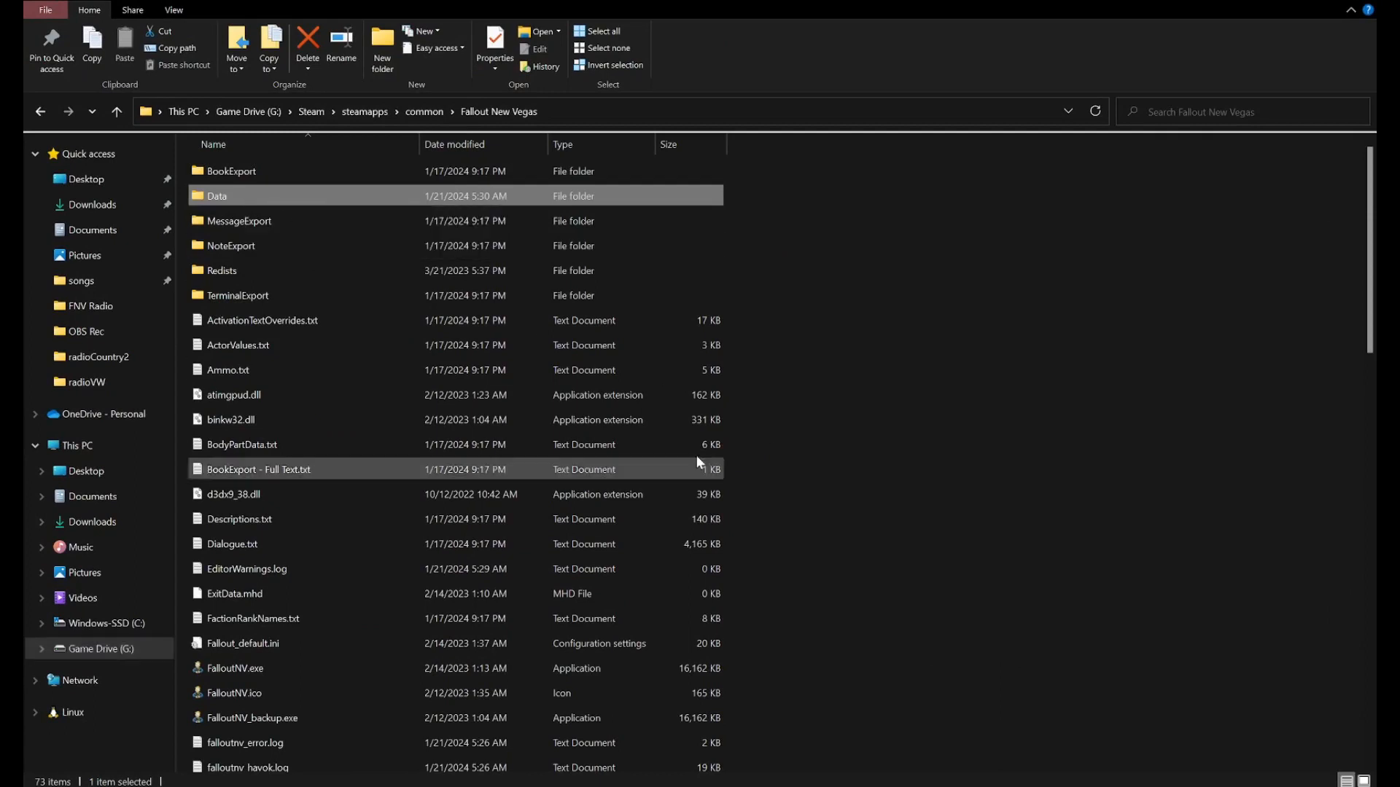
# Open the game's Data\Sound\songs folder, look inside its radionv subfolder and return to songs.
pyautogui.doubleClick(289, 197)
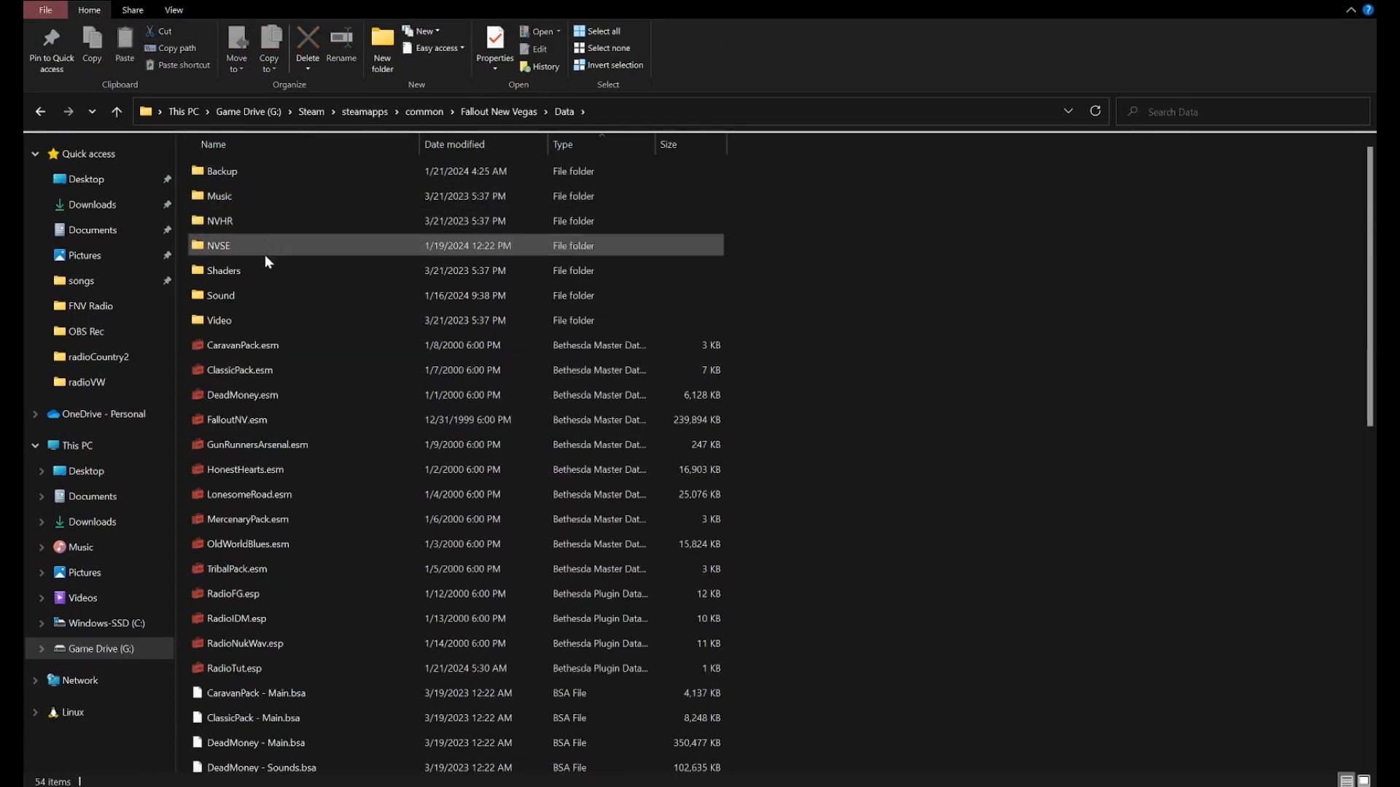
pyautogui.doubleClick(262, 291)
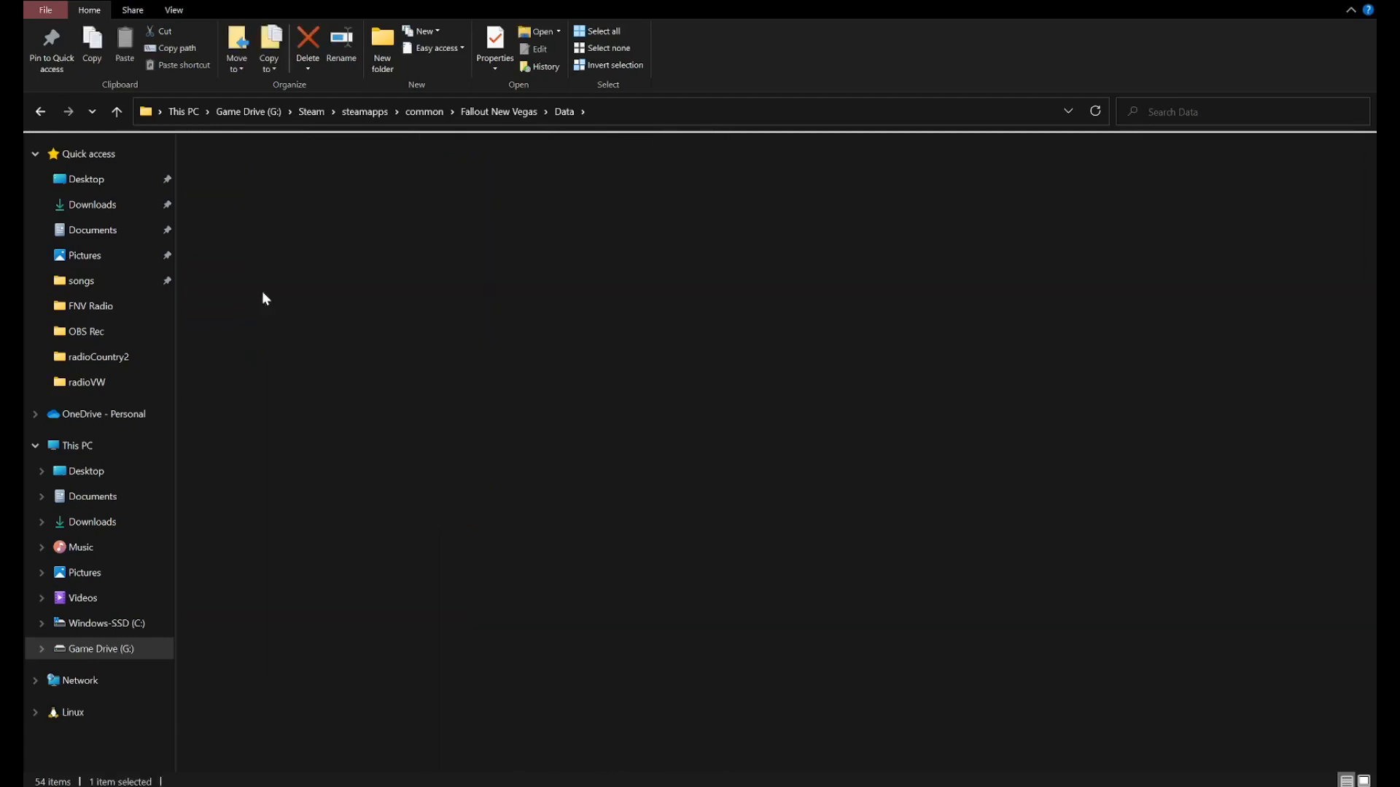
pyautogui.doubleClick(273, 172)
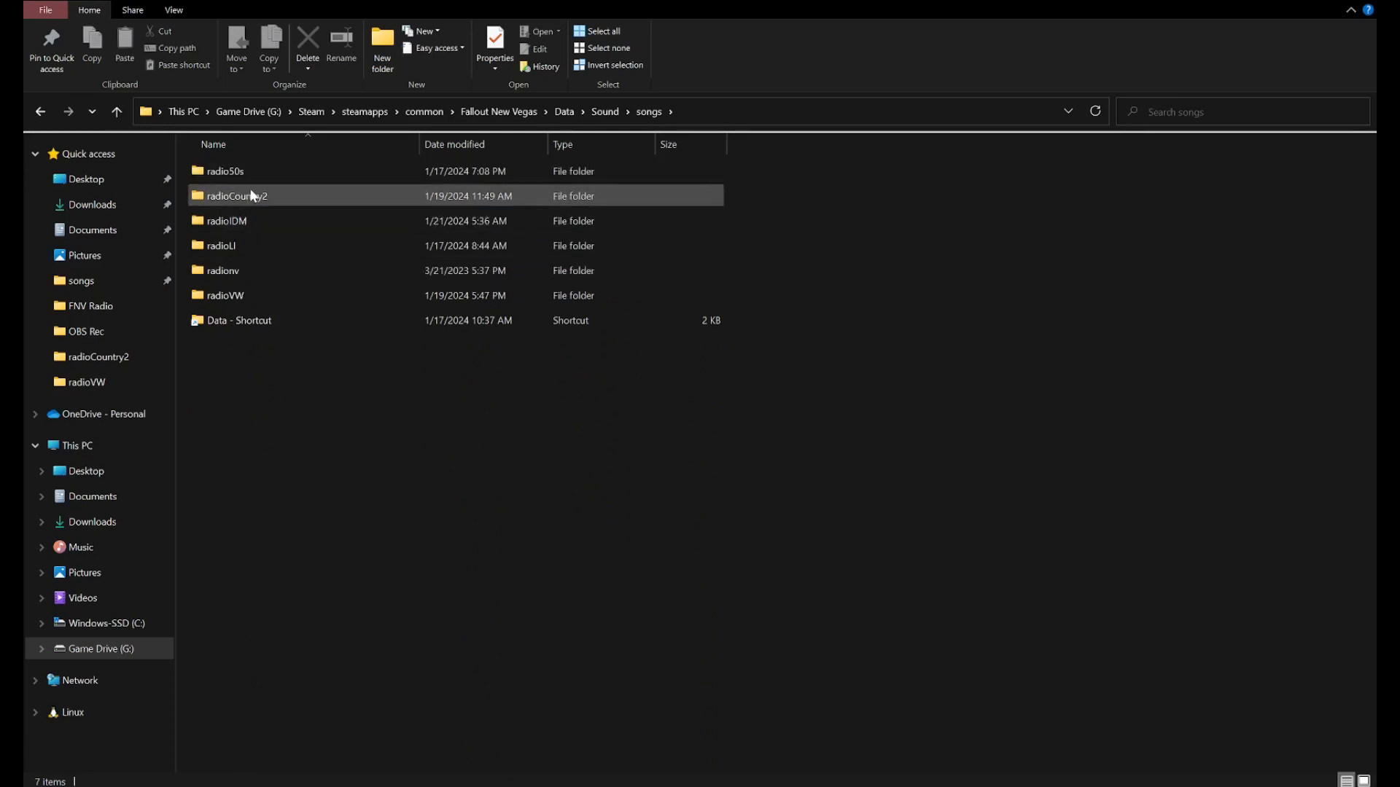
pyautogui.doubleClick(249, 272)
pyautogui.click(648, 112)
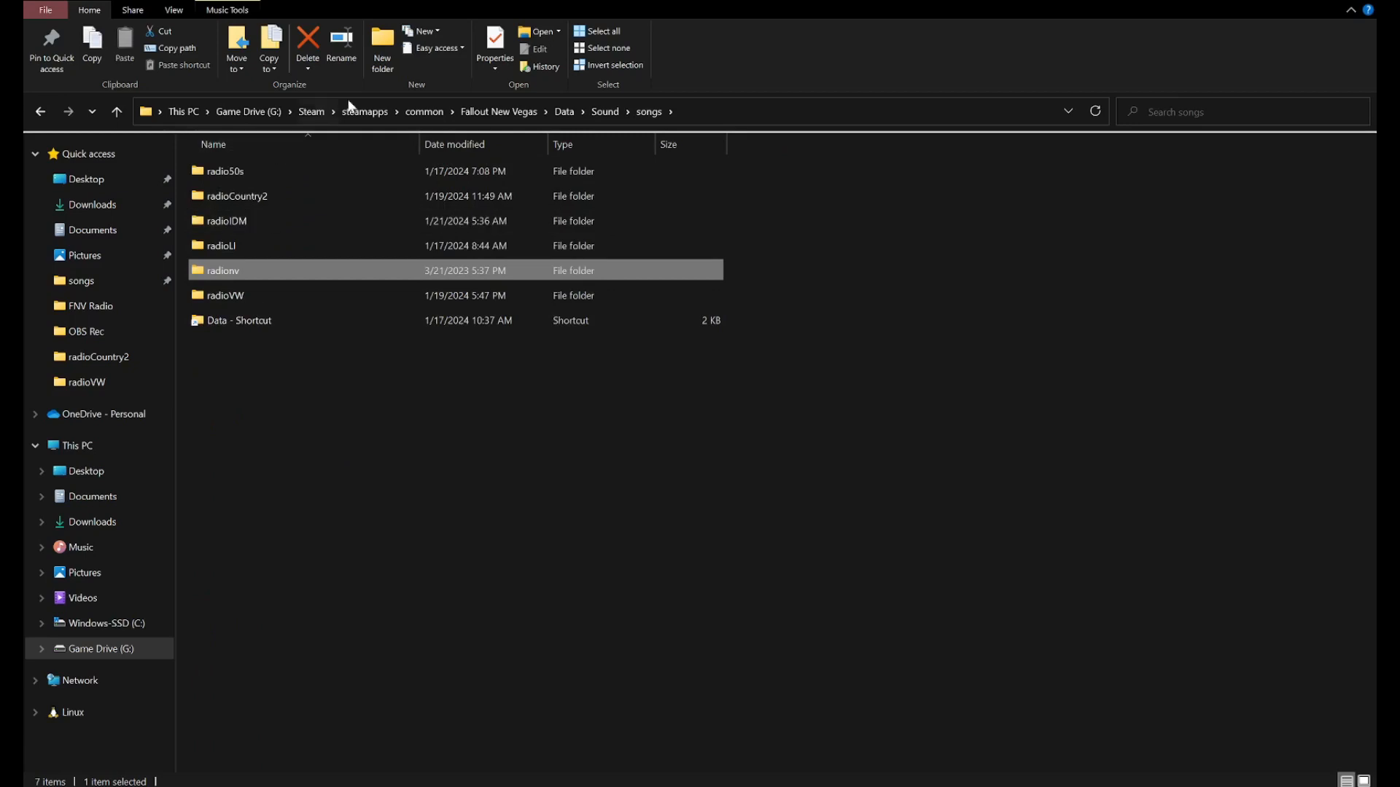
pyautogui.rightClick(244, 362)
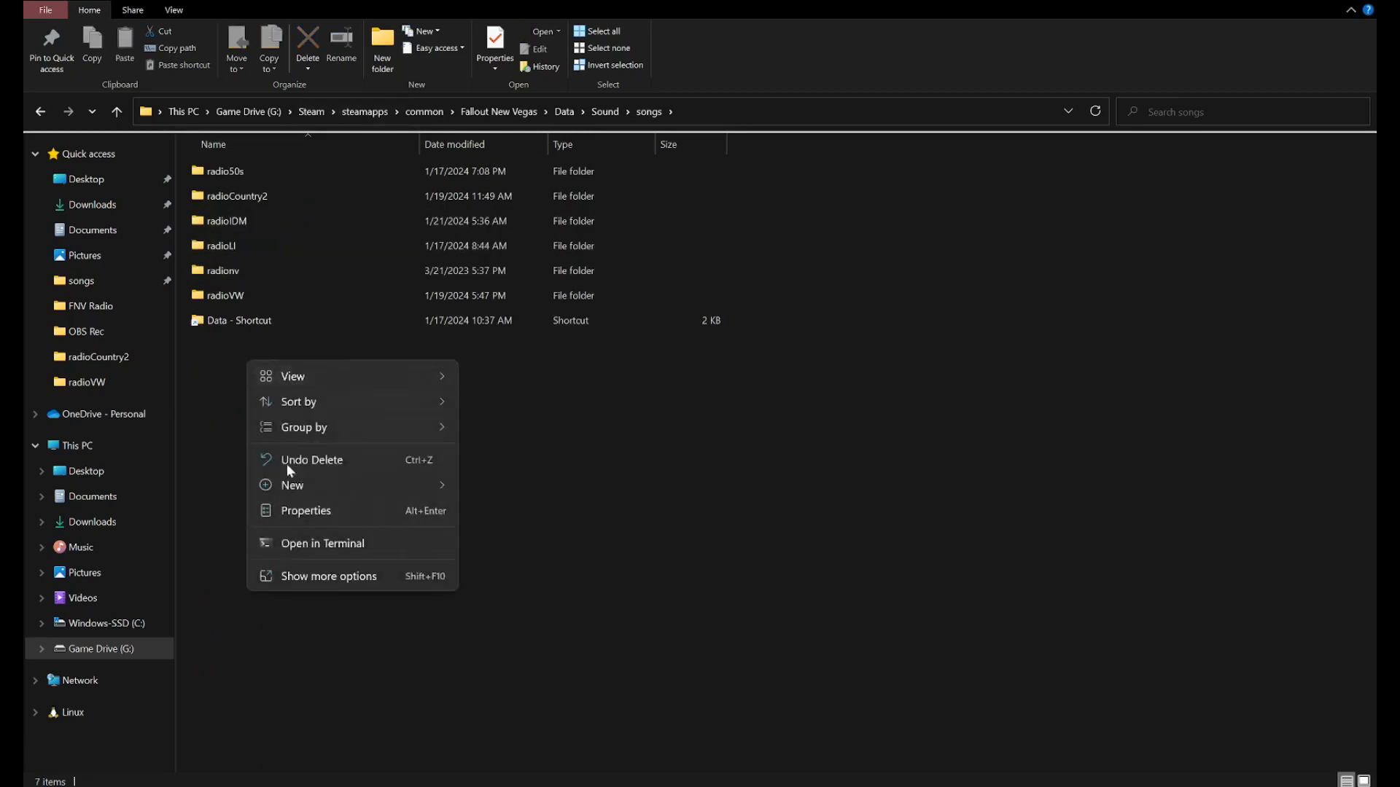
pyautogui.moveTo(329, 487)
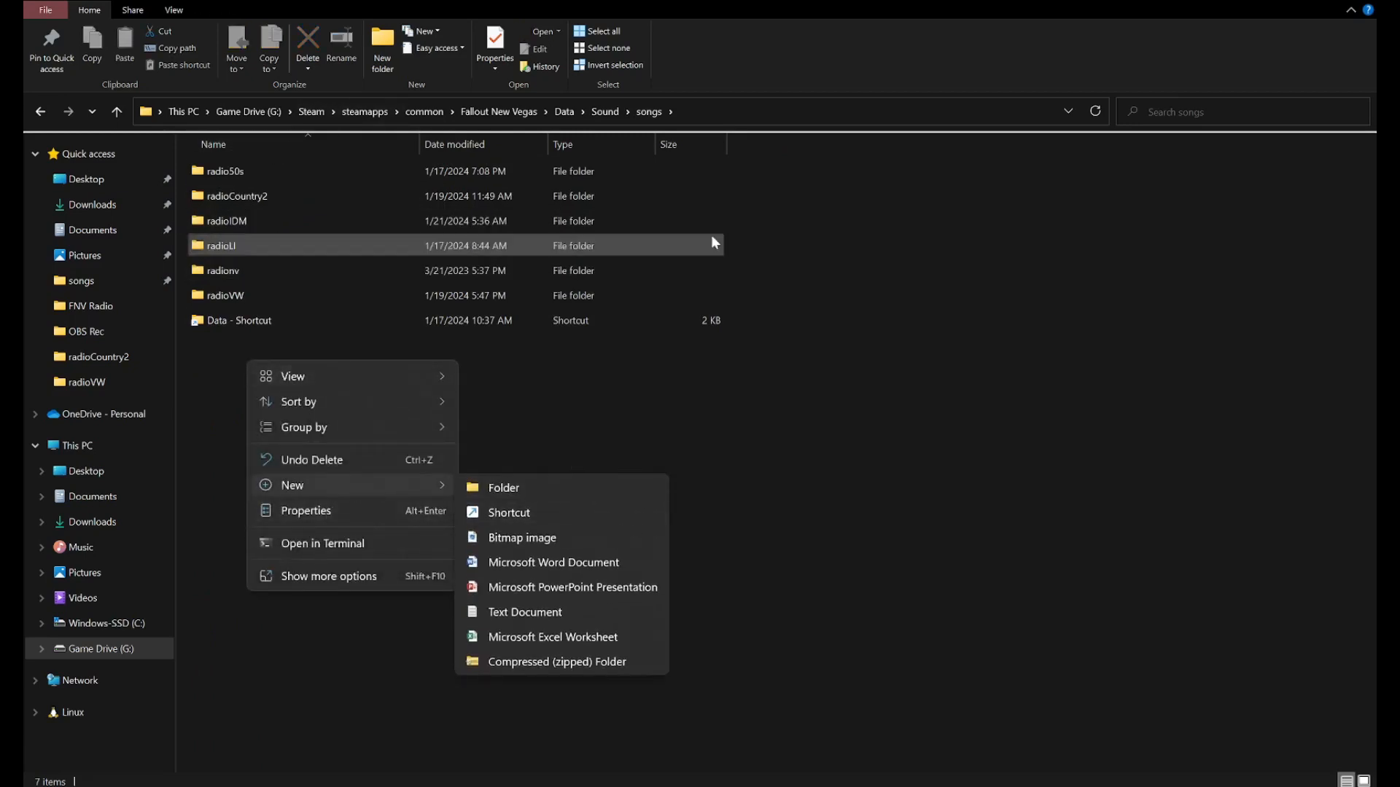
pyautogui.click(781, 518)
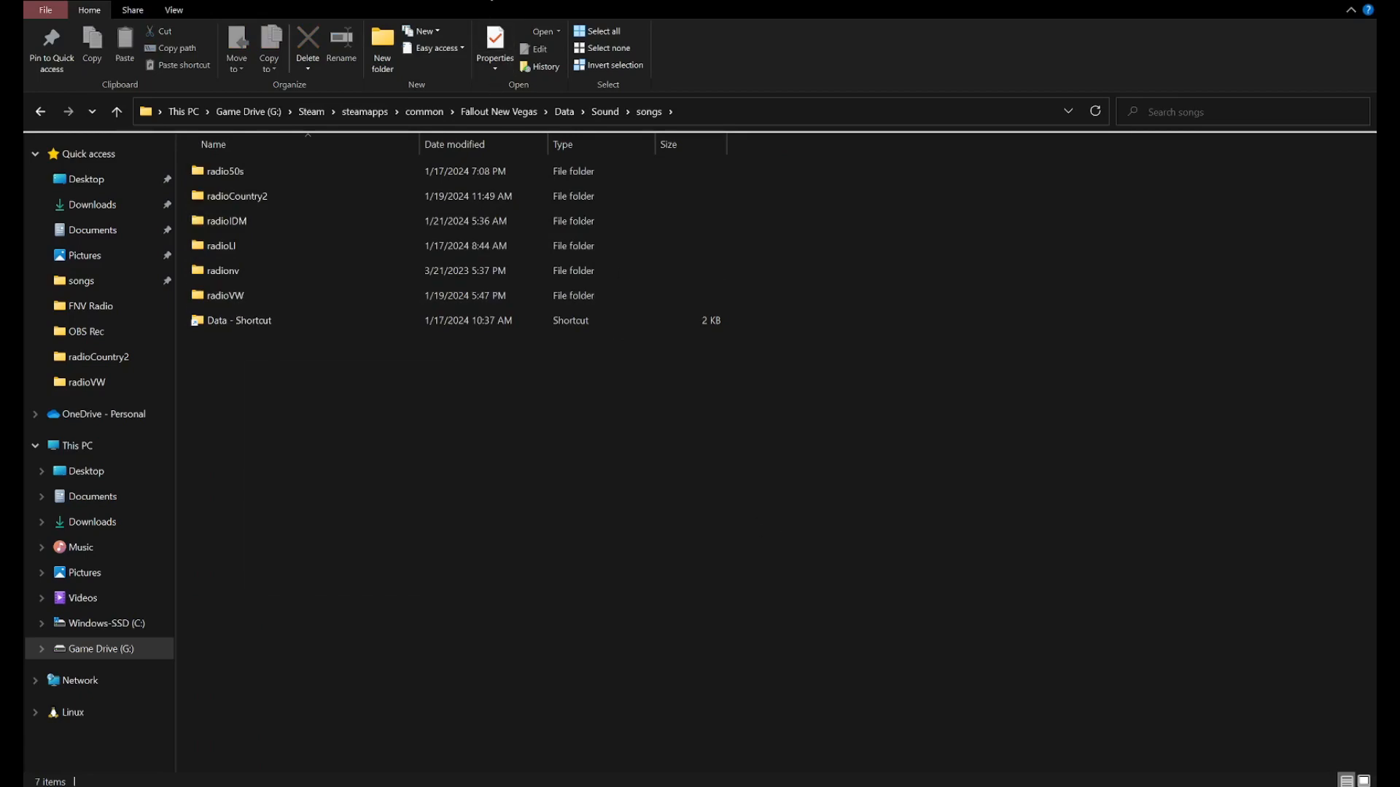
# Copy the FNV Radio folder from the desktop into the songs folder and rename the copy radioTutorial.
pyautogui.moveTo(685, 2); pyautogui.dragTo(720, 178)
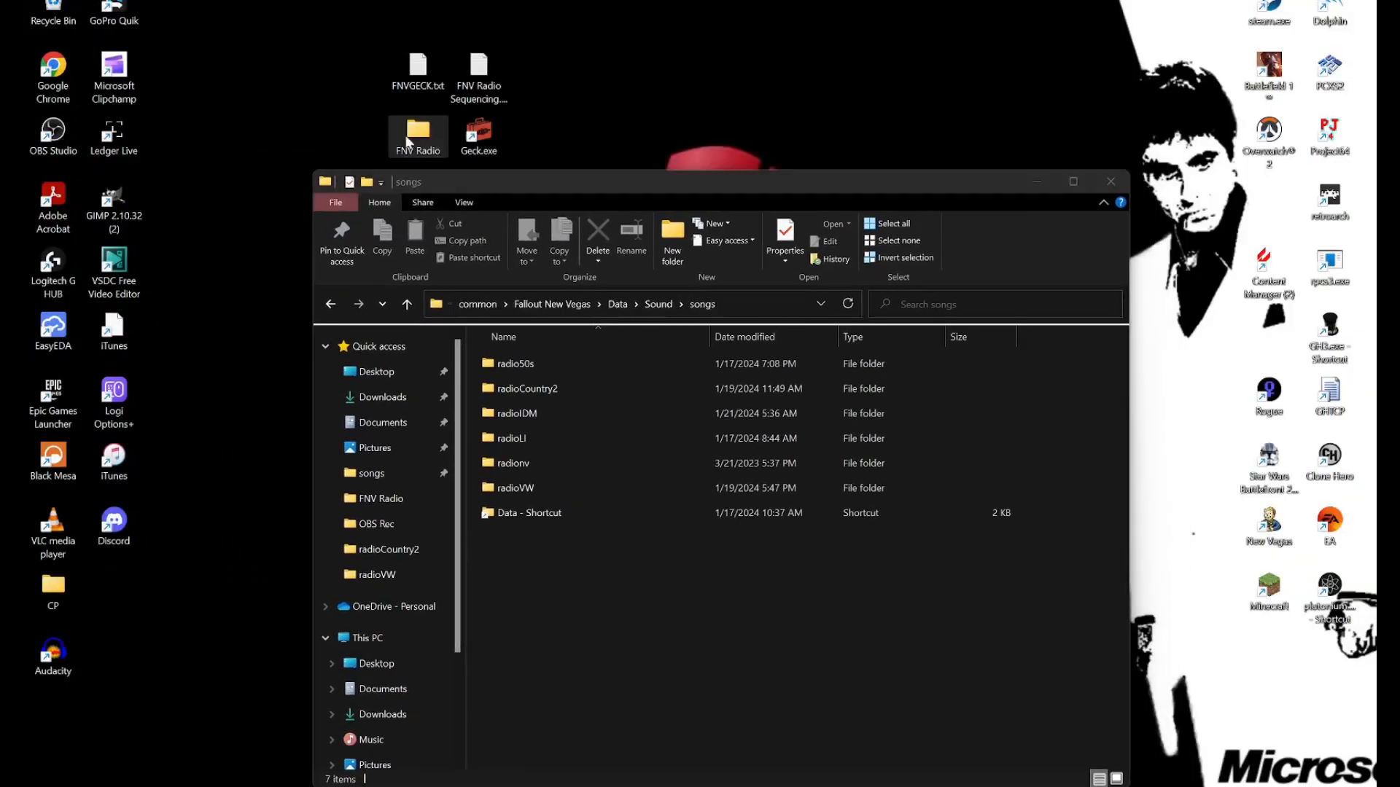
pyautogui.moveTo(408, 142); pyautogui.dragTo(562, 596)
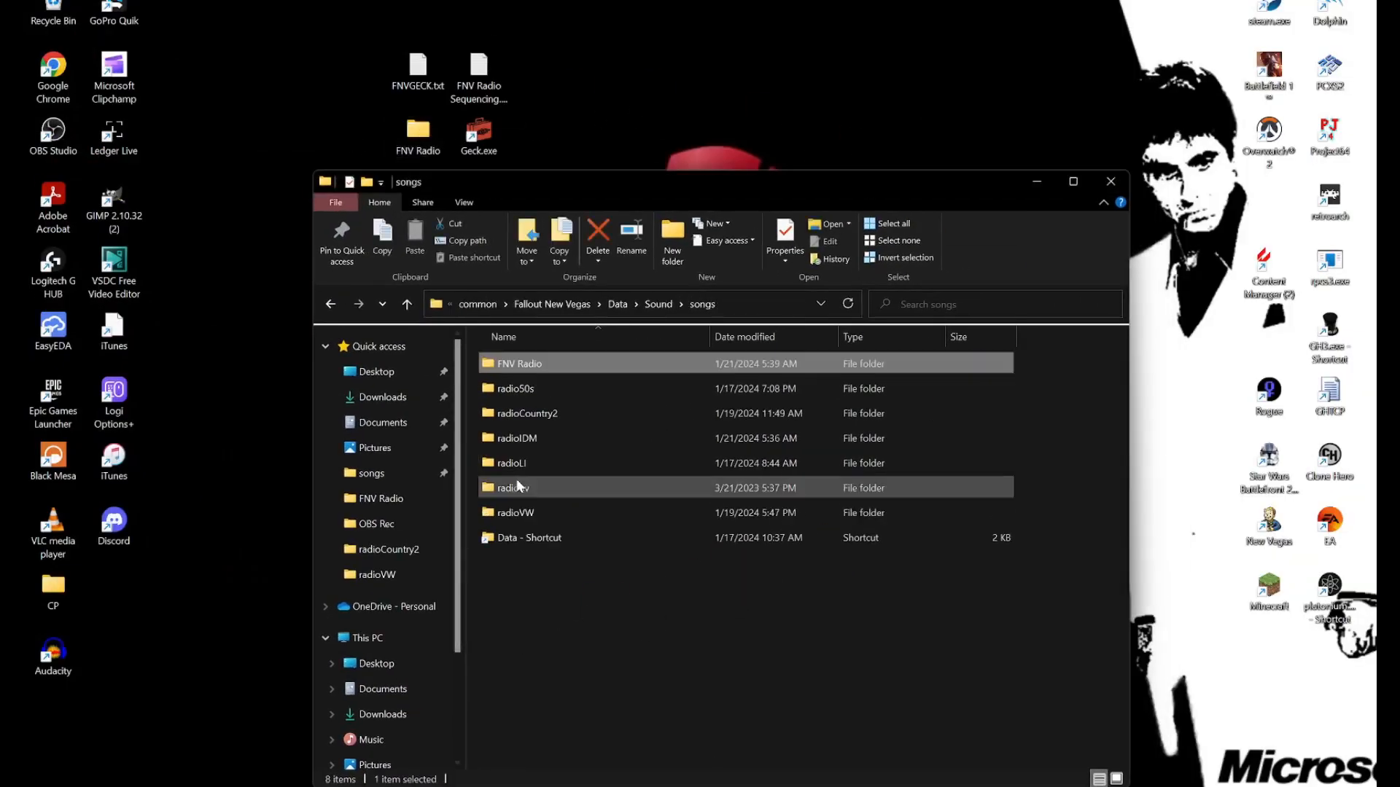
pyautogui.click(542, 365)
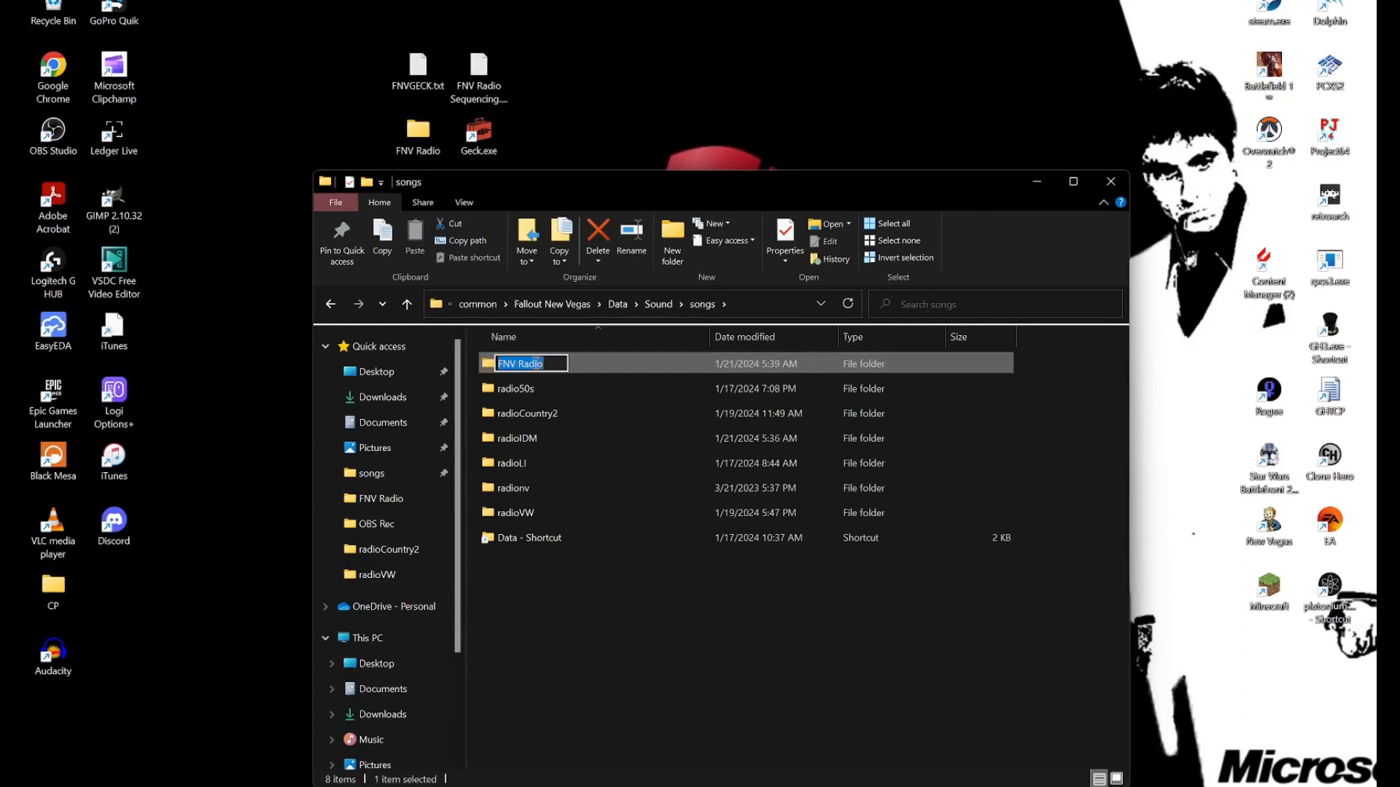
pyautogui.write('radio')
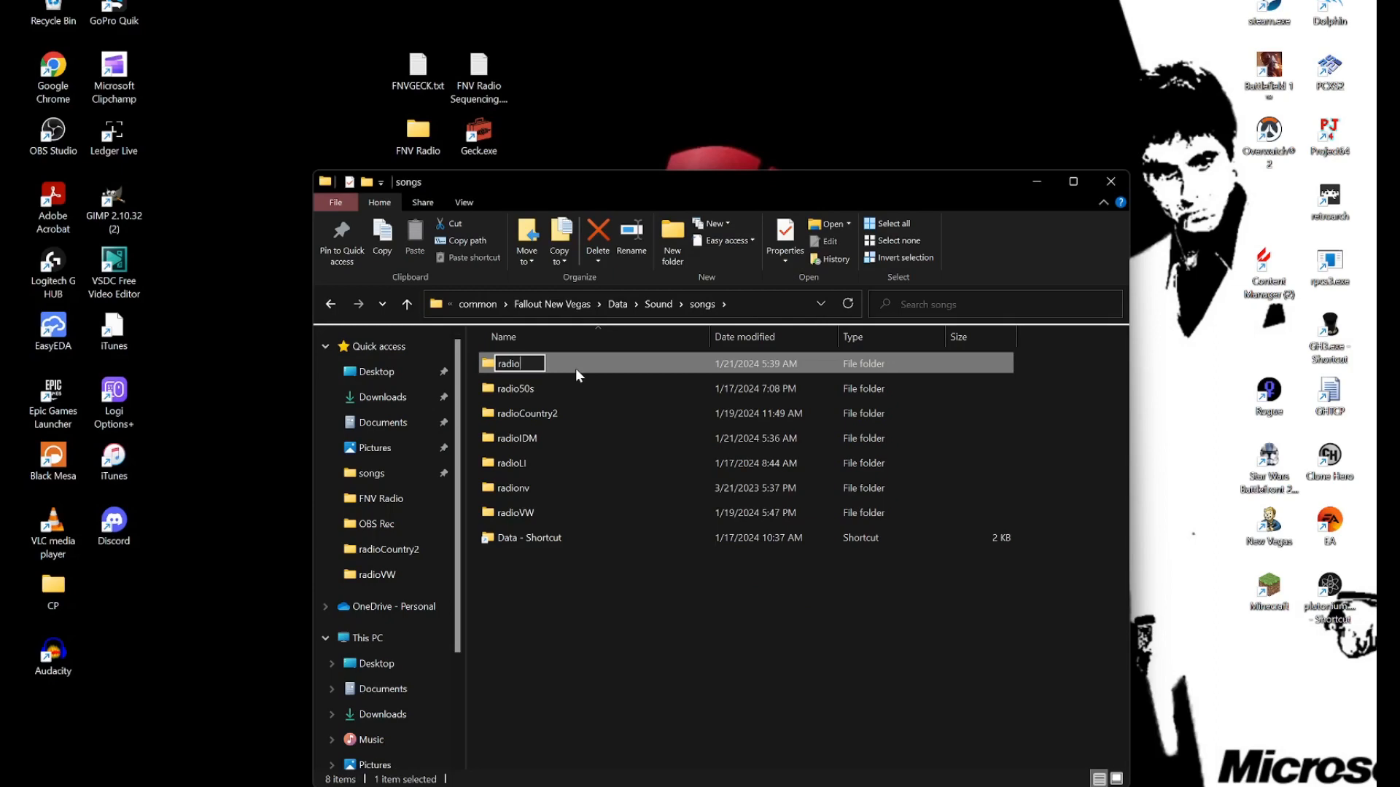
pyautogui.write('Tutorial')
pyautogui.press('Return')
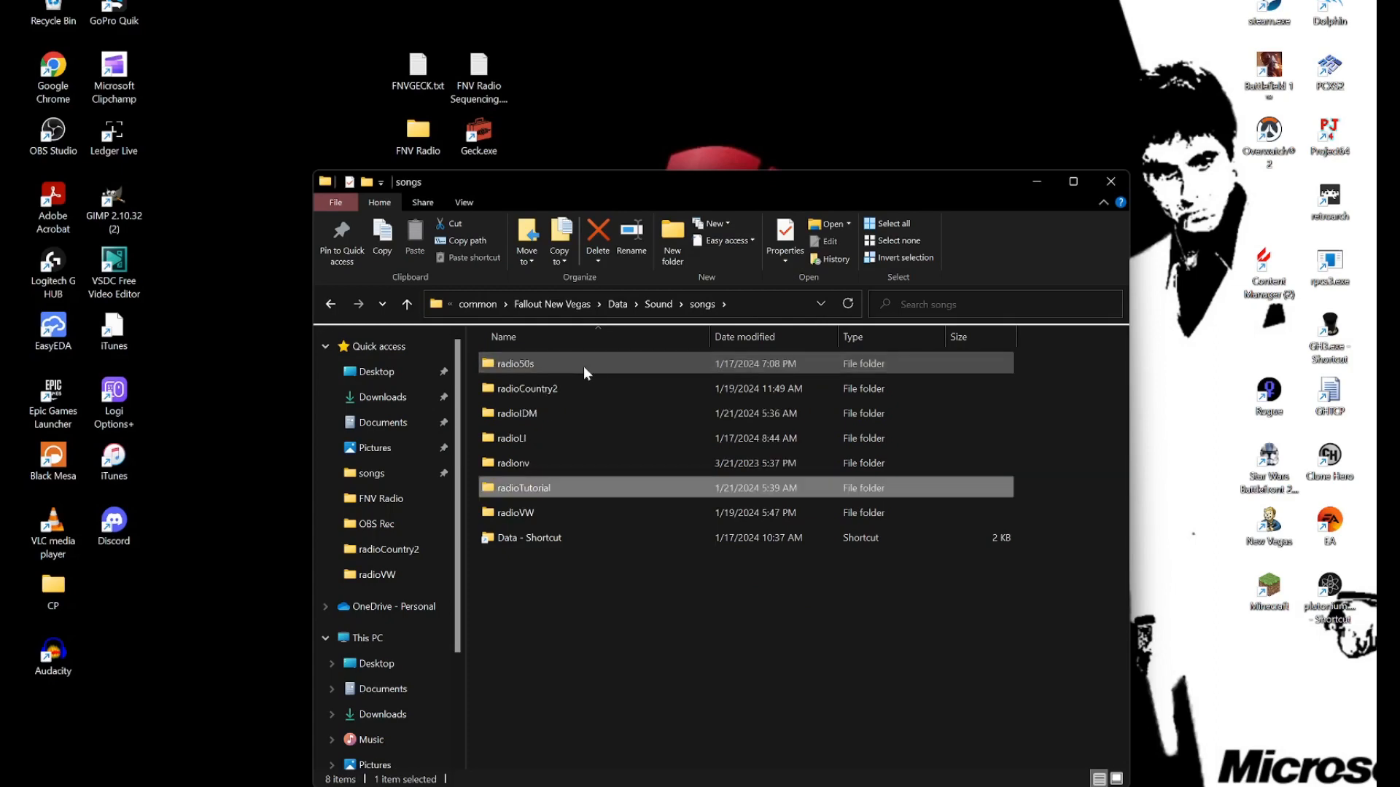
# Minimize the songs folder window, switch to the GECK editor and filter the Audio Sound objects by aaradio.
pyautogui.moveTo(760, 179); pyautogui.dragTo(660, 181)
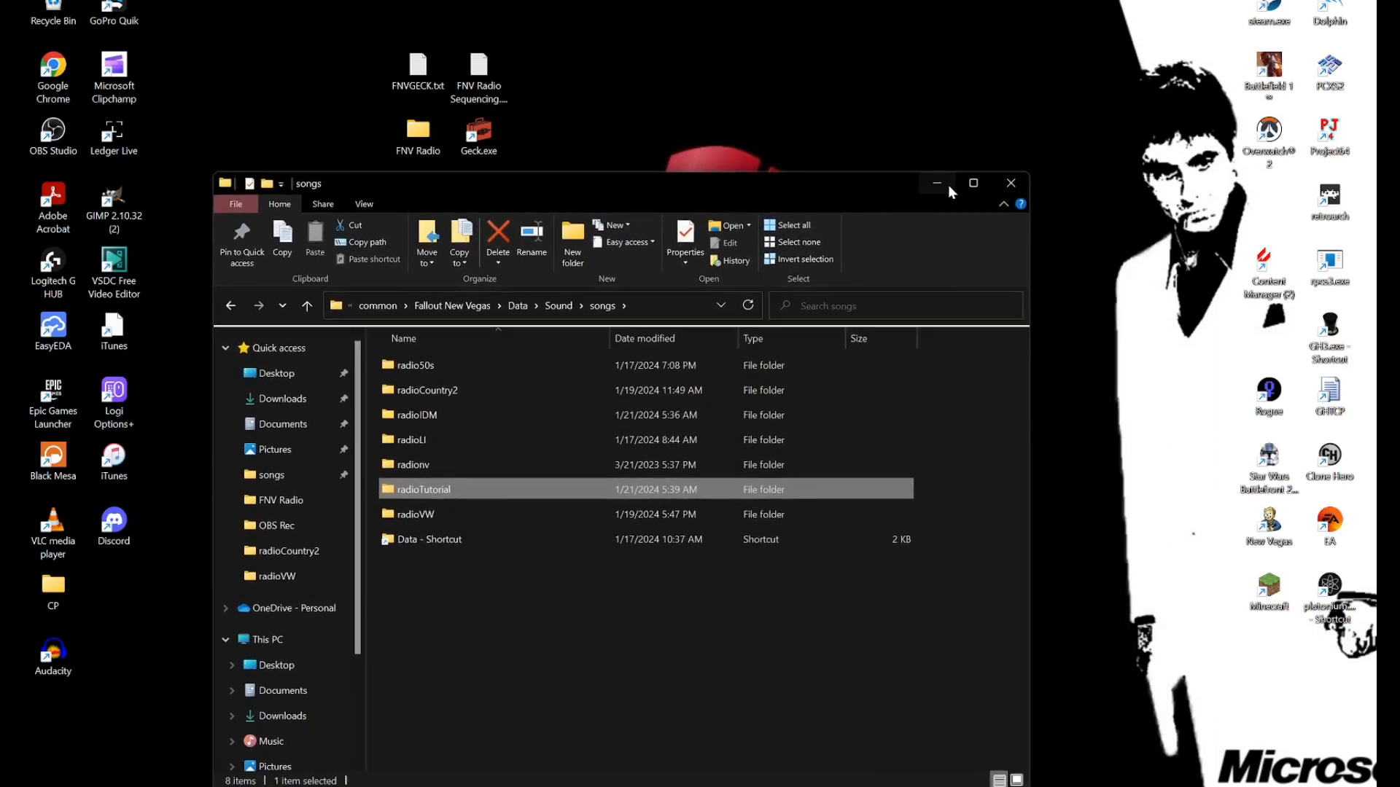
pyautogui.click(936, 183)
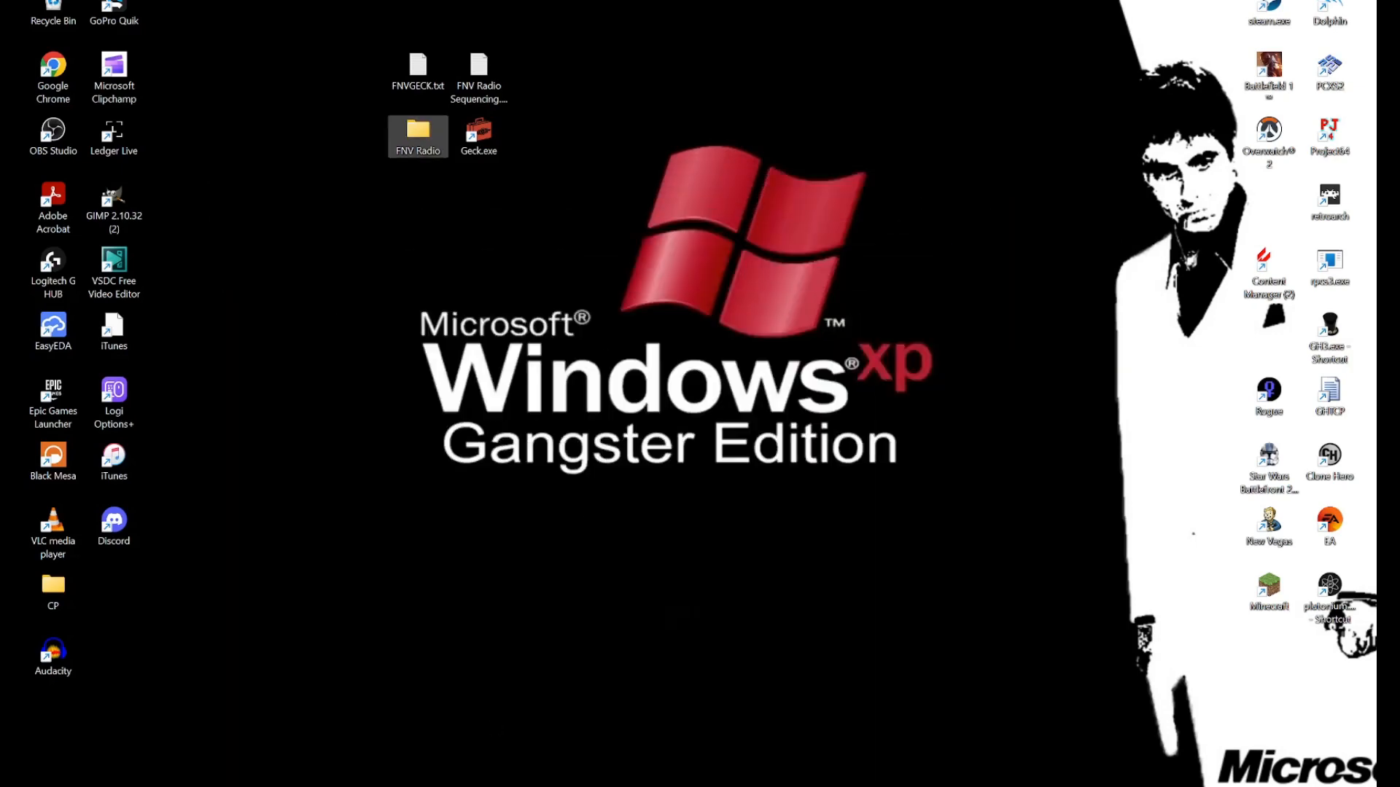
pyautogui.moveTo(471, 783)
pyautogui.click(610, 729)
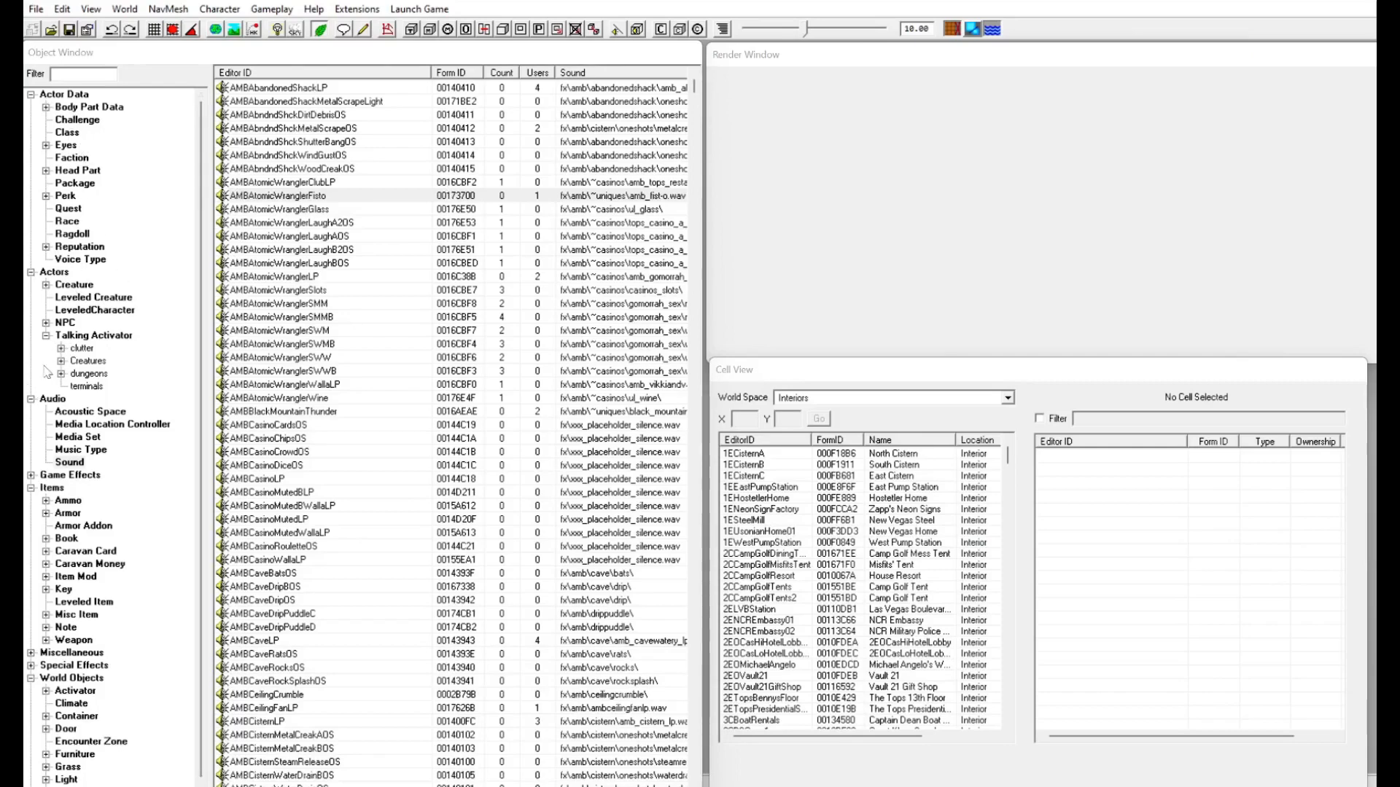
pyautogui.click(73, 463)
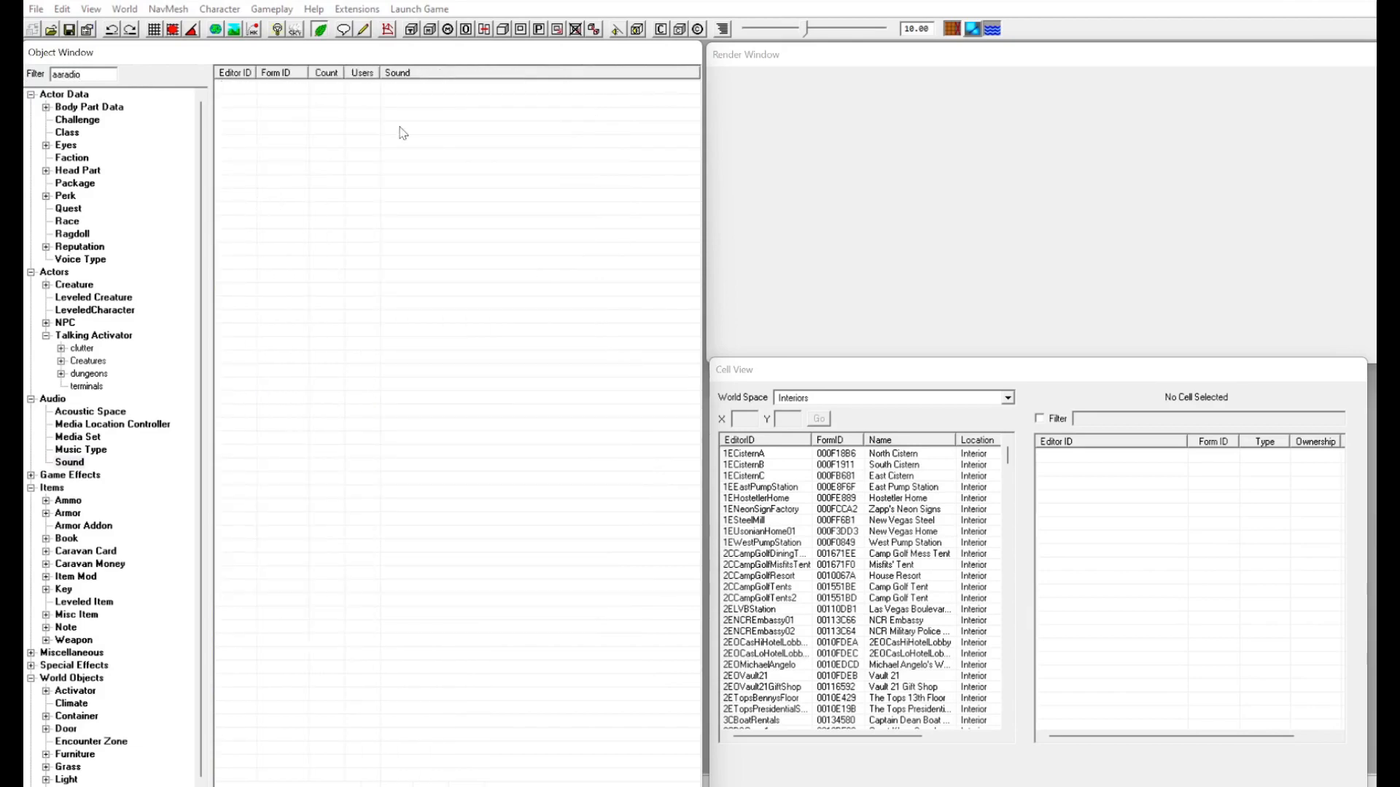
# Create a new sound using RadioHello1.mp3 from songs\radioTutorial, with the ID aaRadTutHello1.
pyautogui.rightClick(286, 118)
pyautogui.click(405, 130)
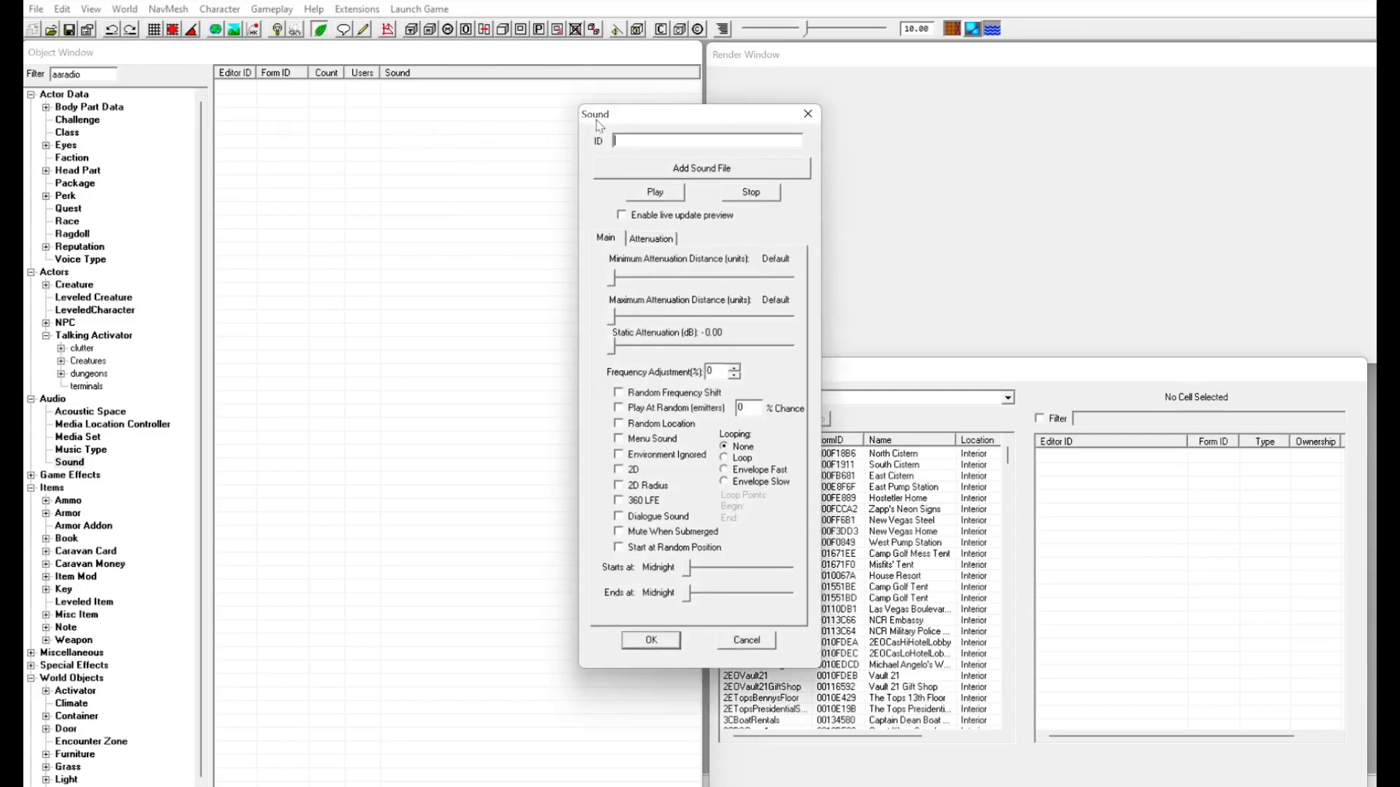
pyautogui.click(686, 166)
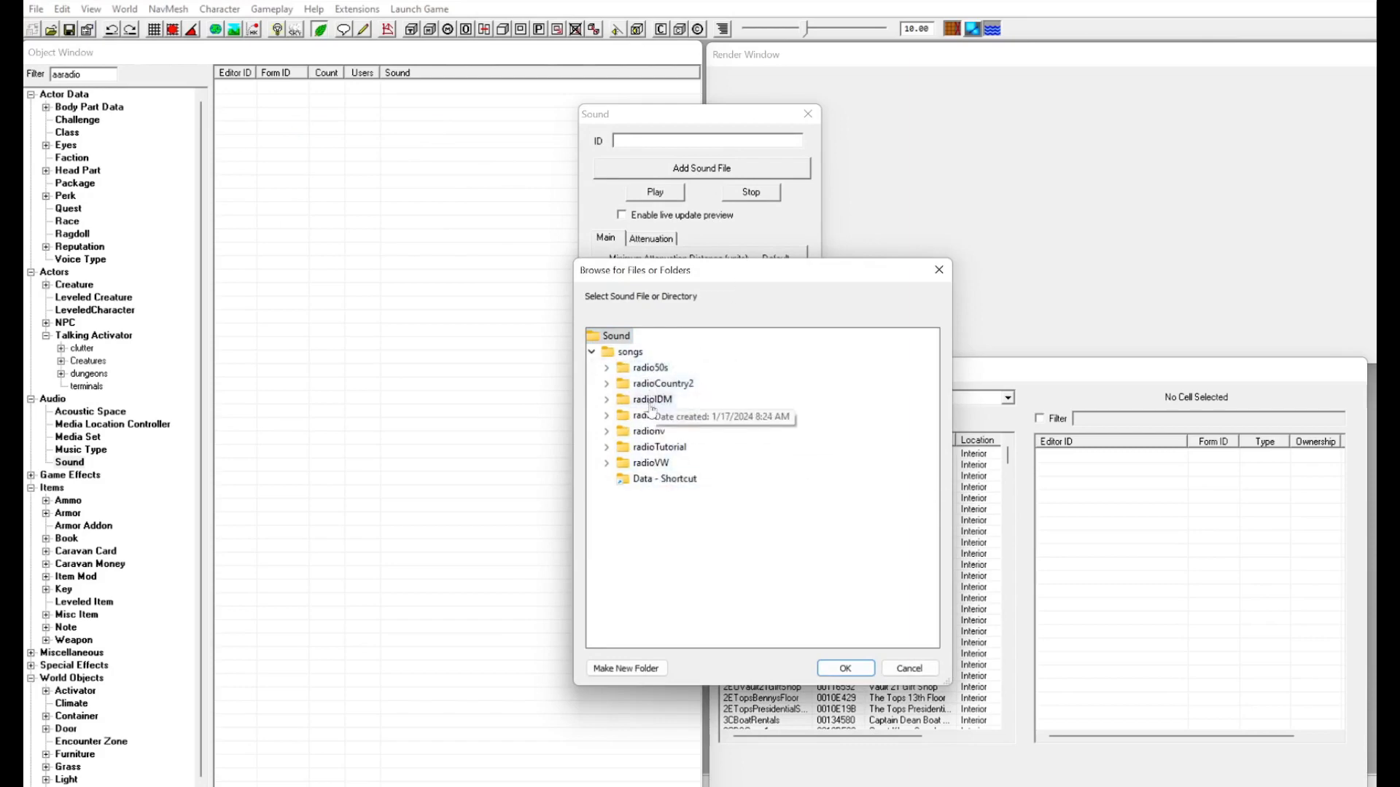
pyautogui.click(607, 447)
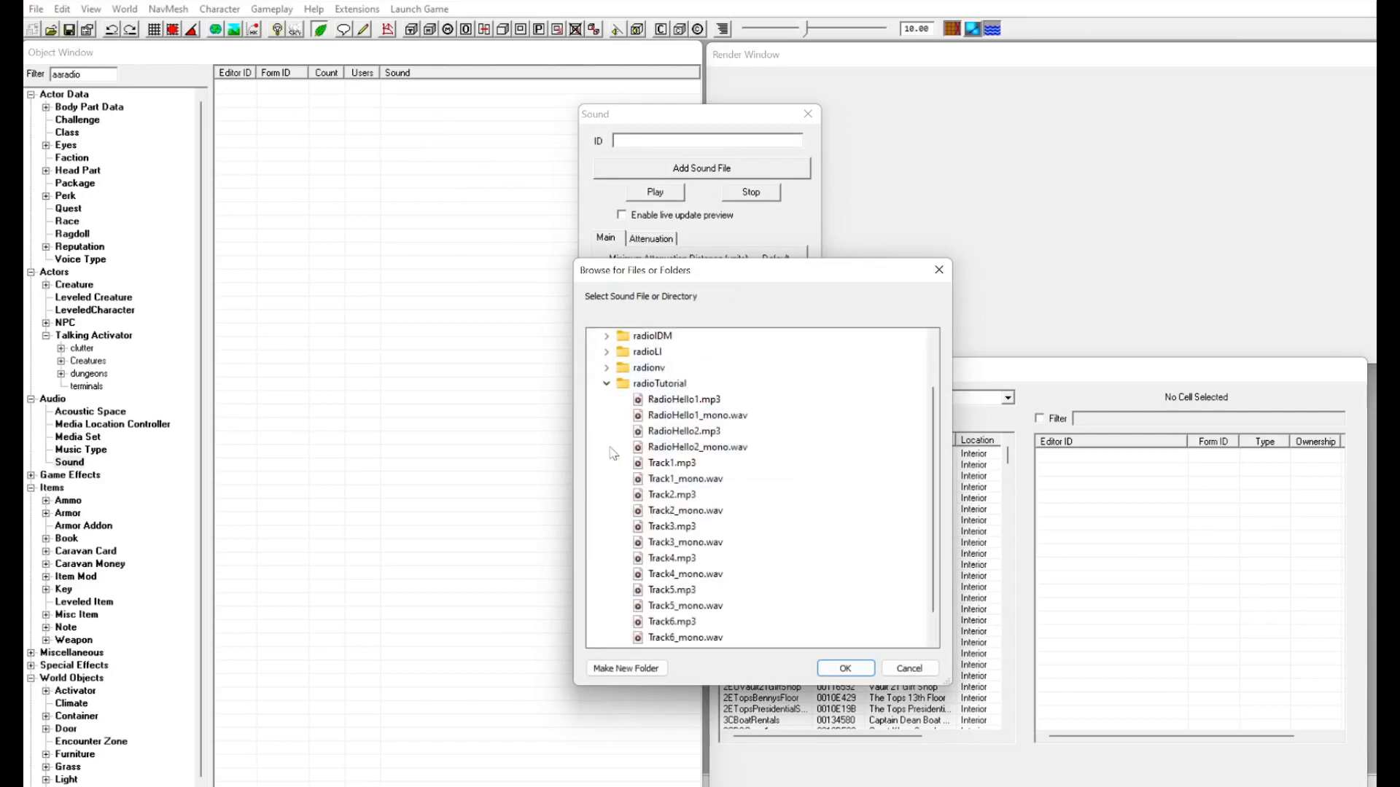
pyautogui.click(682, 401)
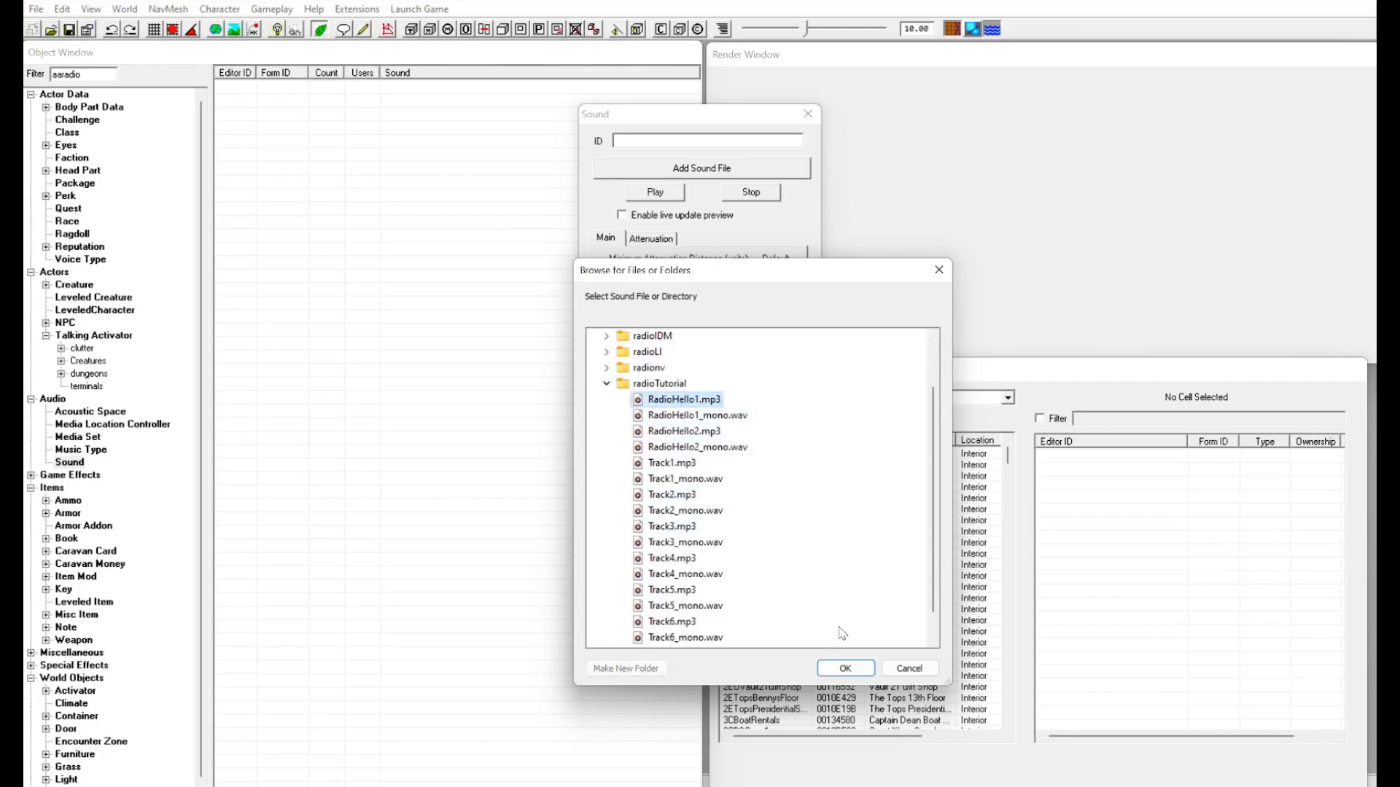
pyautogui.click(843, 668)
pyautogui.click(672, 143)
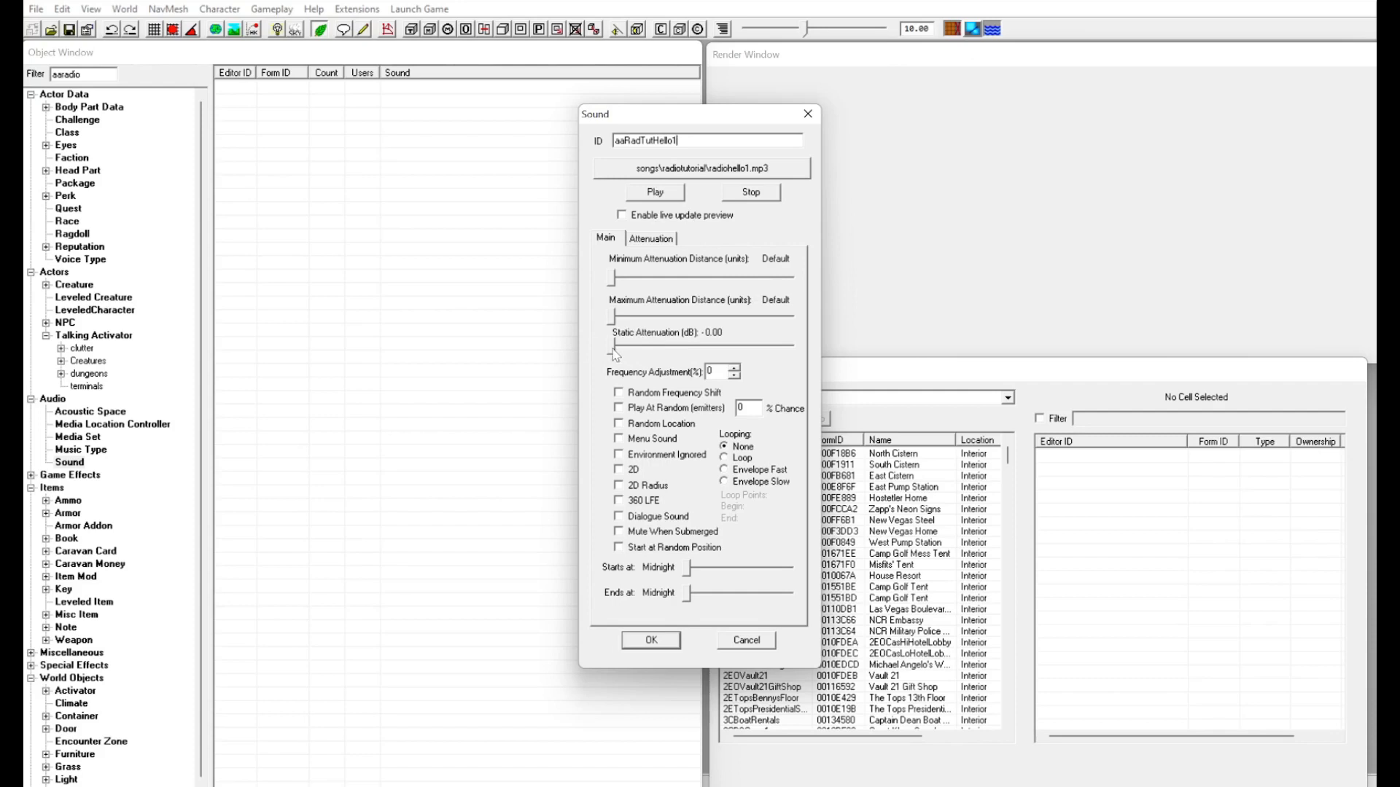
# Set static attenuation to -30.40 dB, enable Random Frequency Shift with 10% variance, 2D and Dialogue Sound, and save the sound.
pyautogui.moveTo(613, 350); pyautogui.dragTo(670, 355)
pyautogui.click(618, 393)
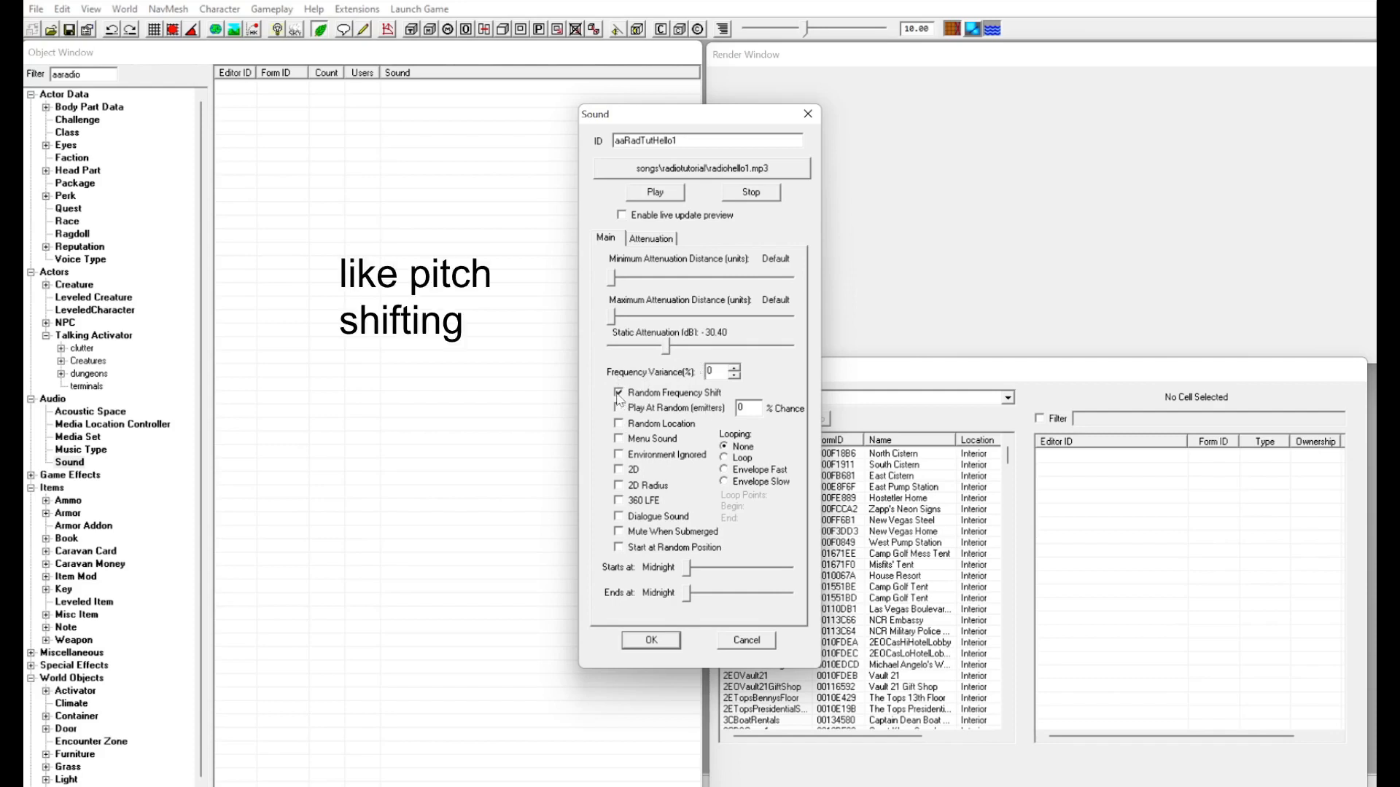
pyautogui.click(734, 368)
pyautogui.click(735, 368)
pyautogui.click(734, 369)
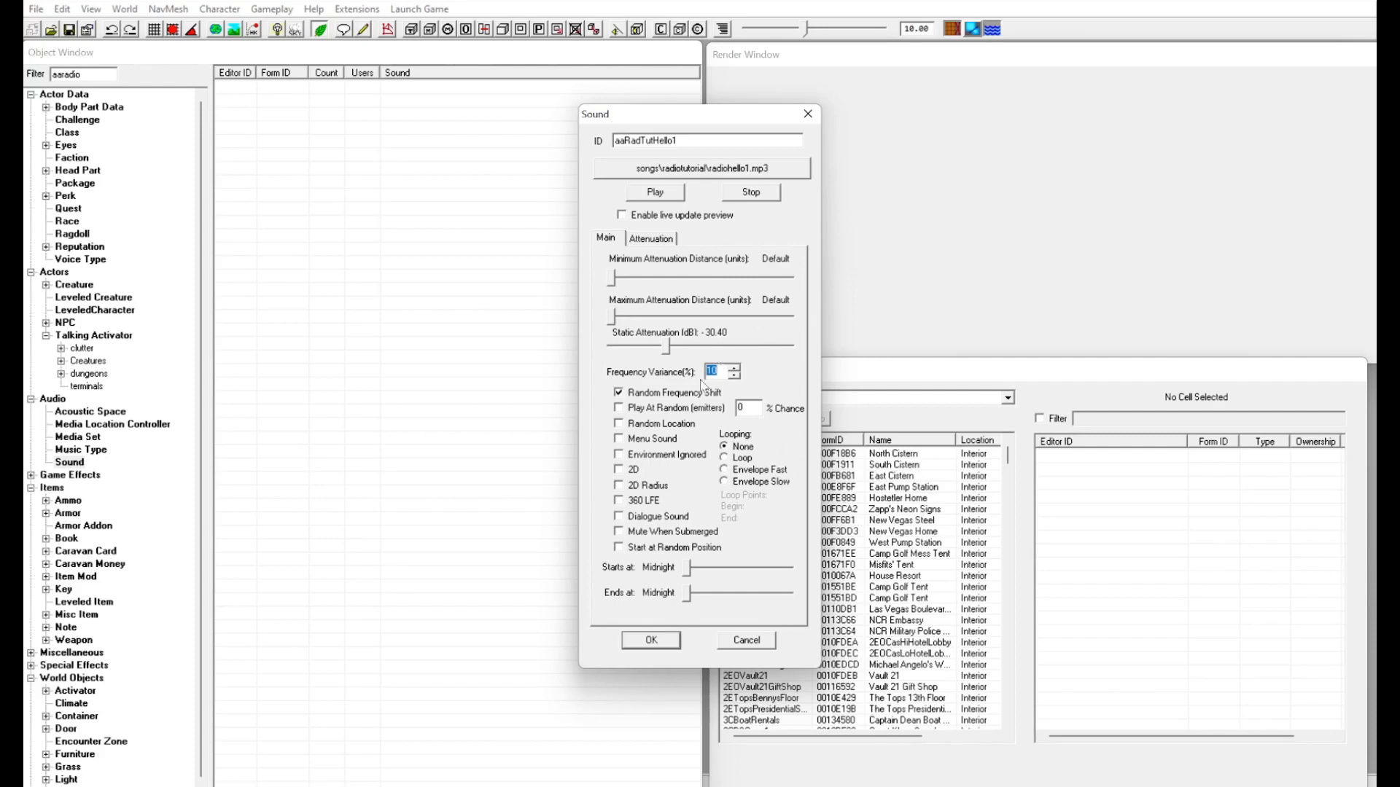
pyautogui.click(618, 471)
pyautogui.click(619, 517)
pyautogui.click(650, 640)
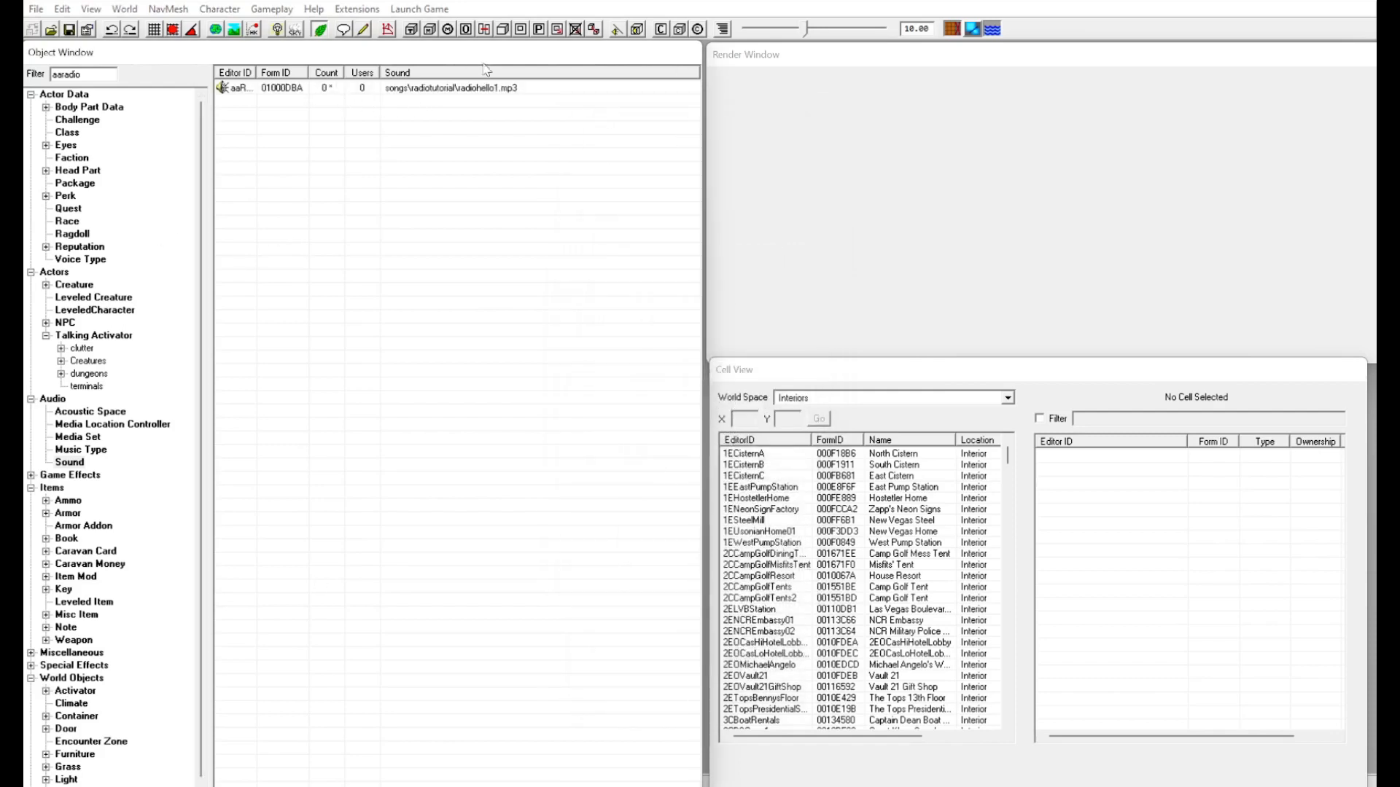
# Create a new sound form aaRadTutHello2 based on aaRadTutHello1, using RadioHello2.mp3 from the radioTutorial folder.
pyautogui.doubleClick(435, 90)
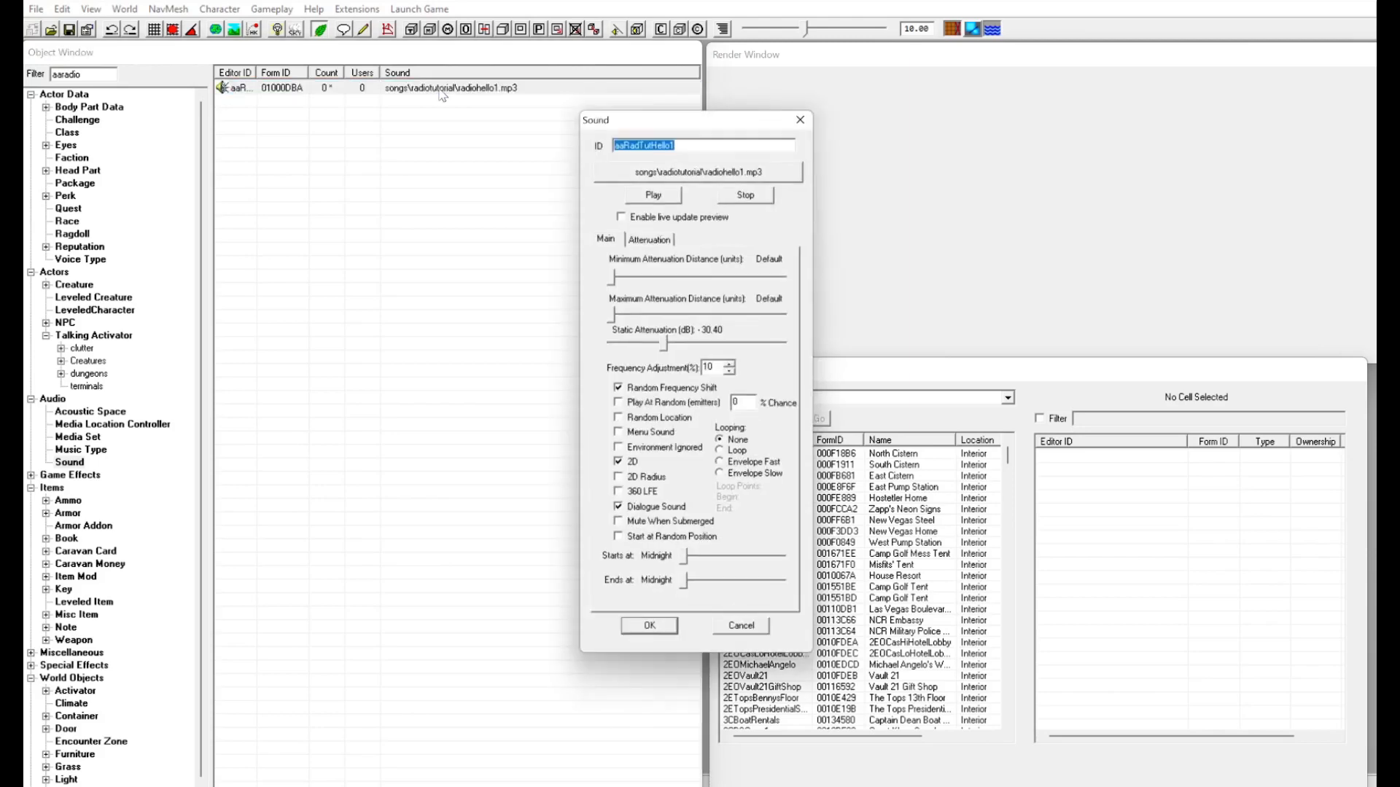
pyautogui.click(678, 169)
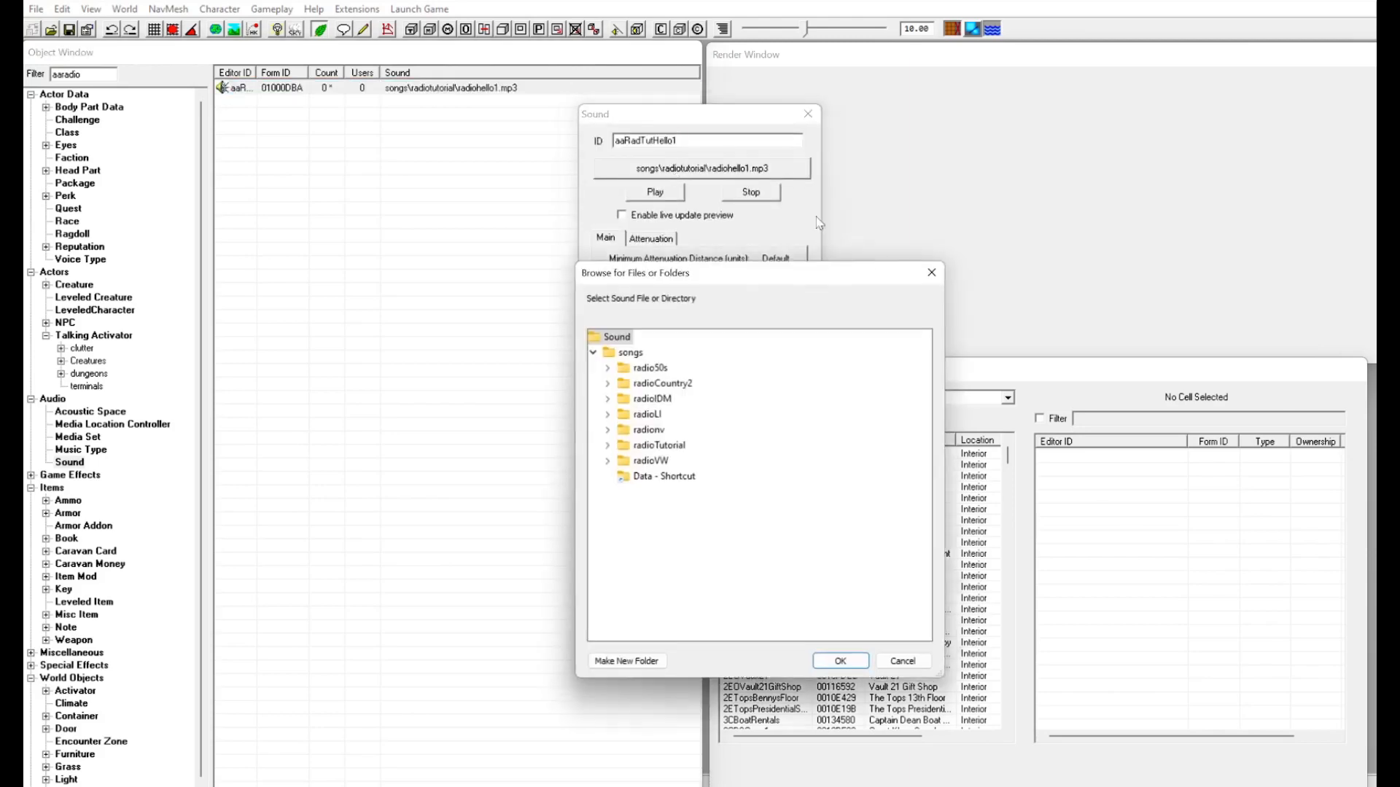
pyautogui.click(606, 446)
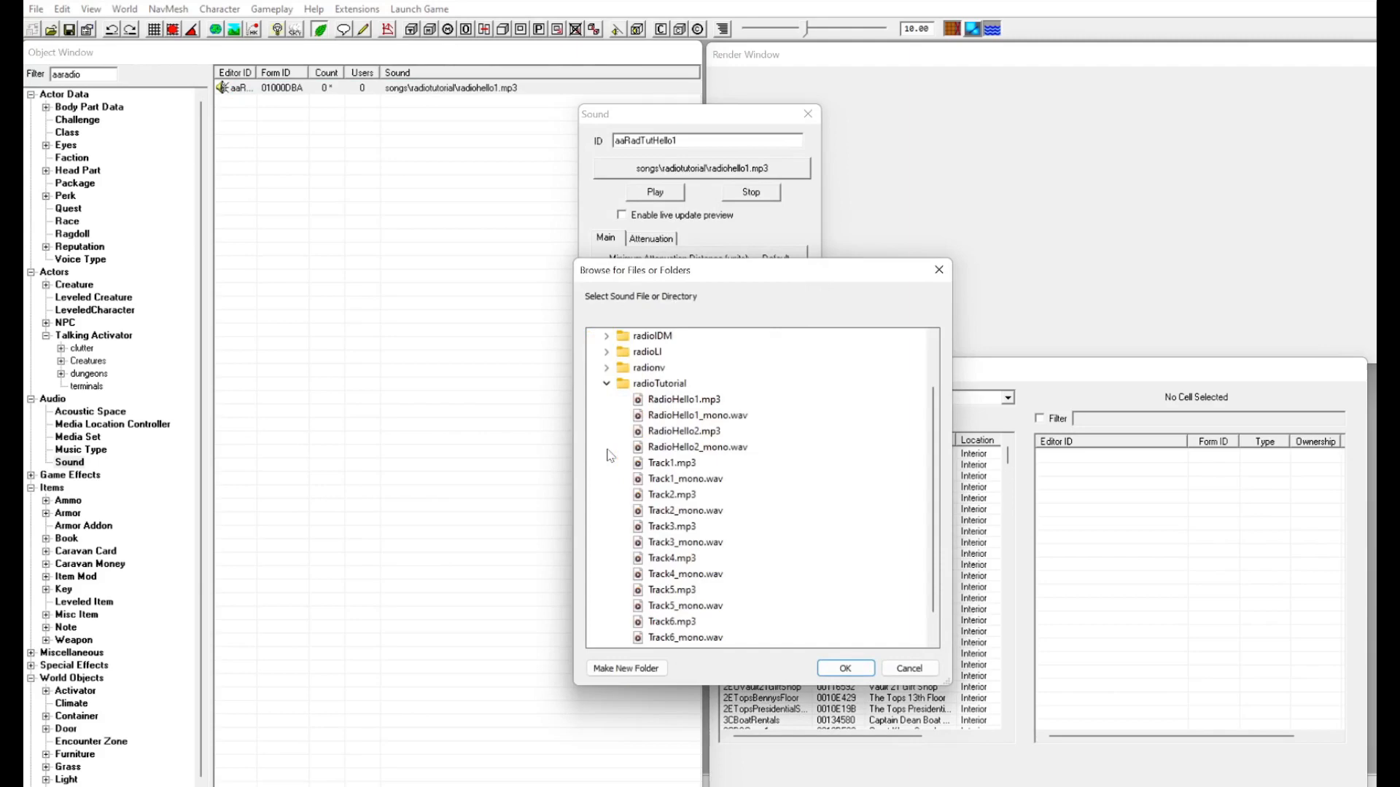
pyautogui.click(685, 431)
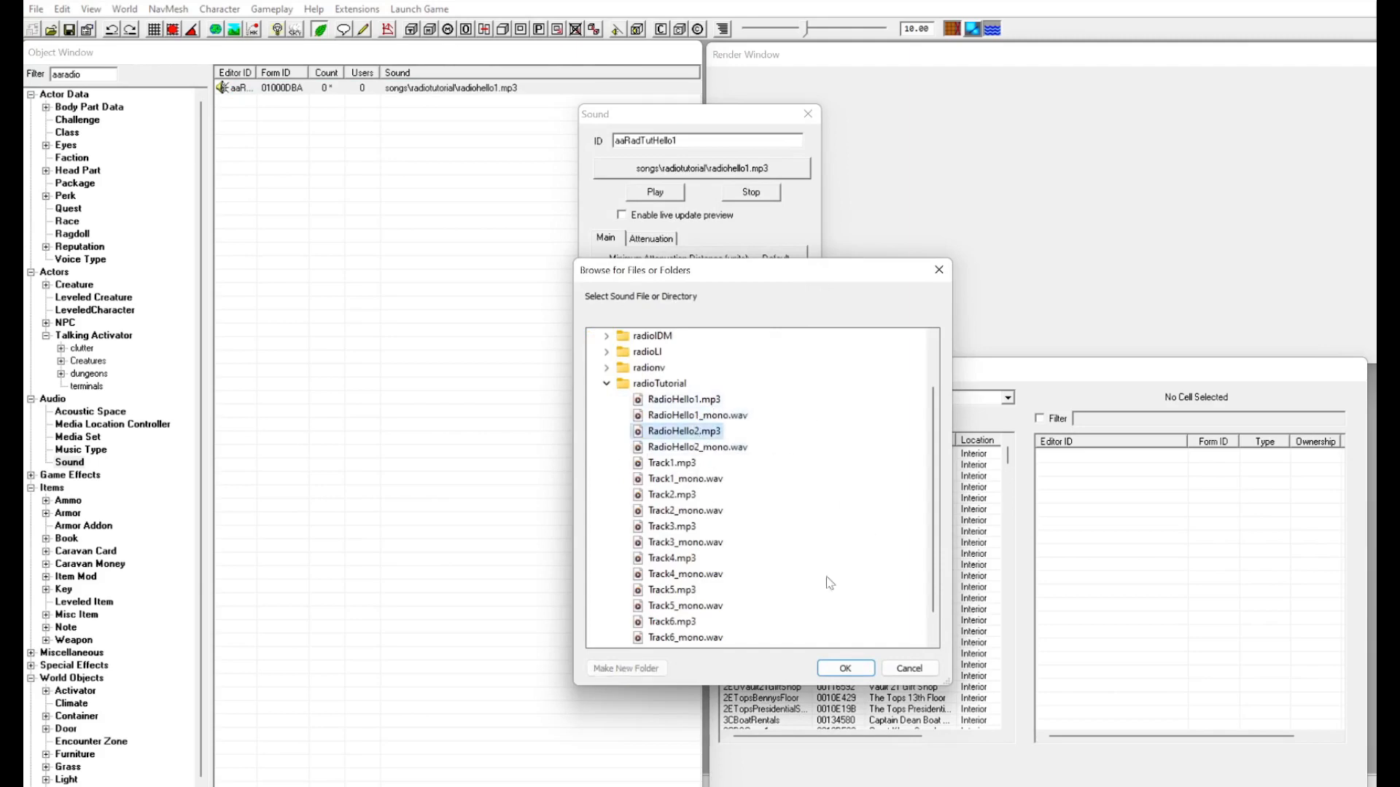
pyautogui.click(848, 668)
pyautogui.click(679, 142)
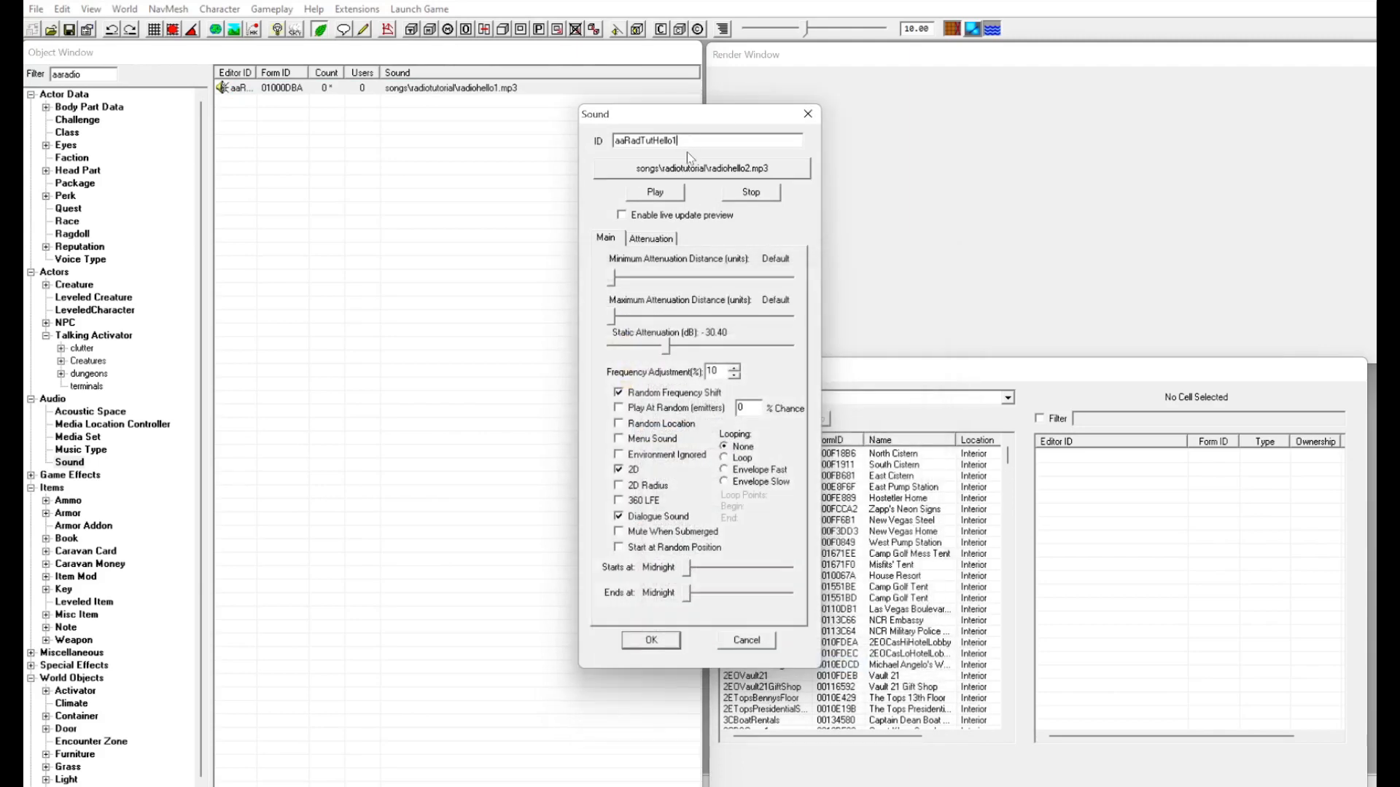
pyautogui.write('2')
pyautogui.click(670, 640)
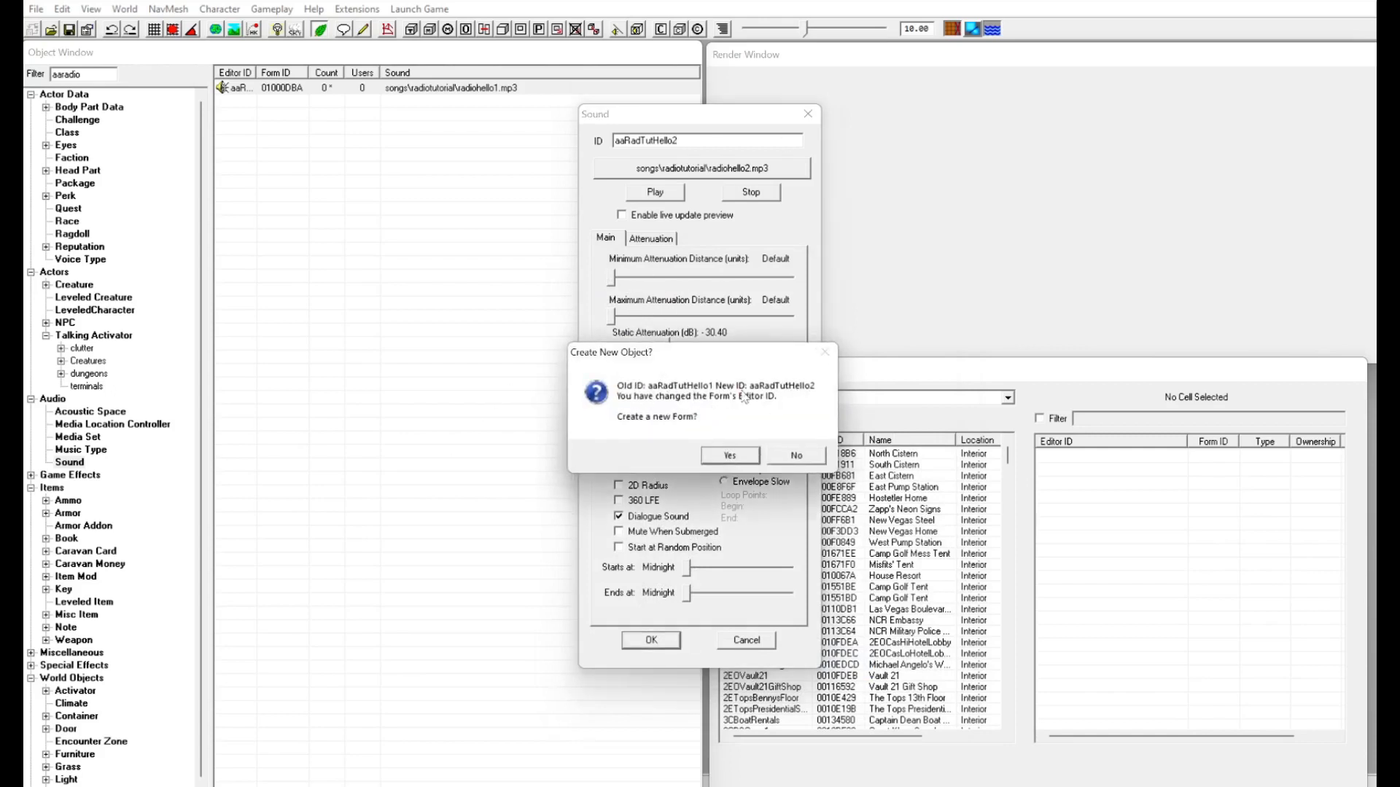
pyautogui.click(729, 456)
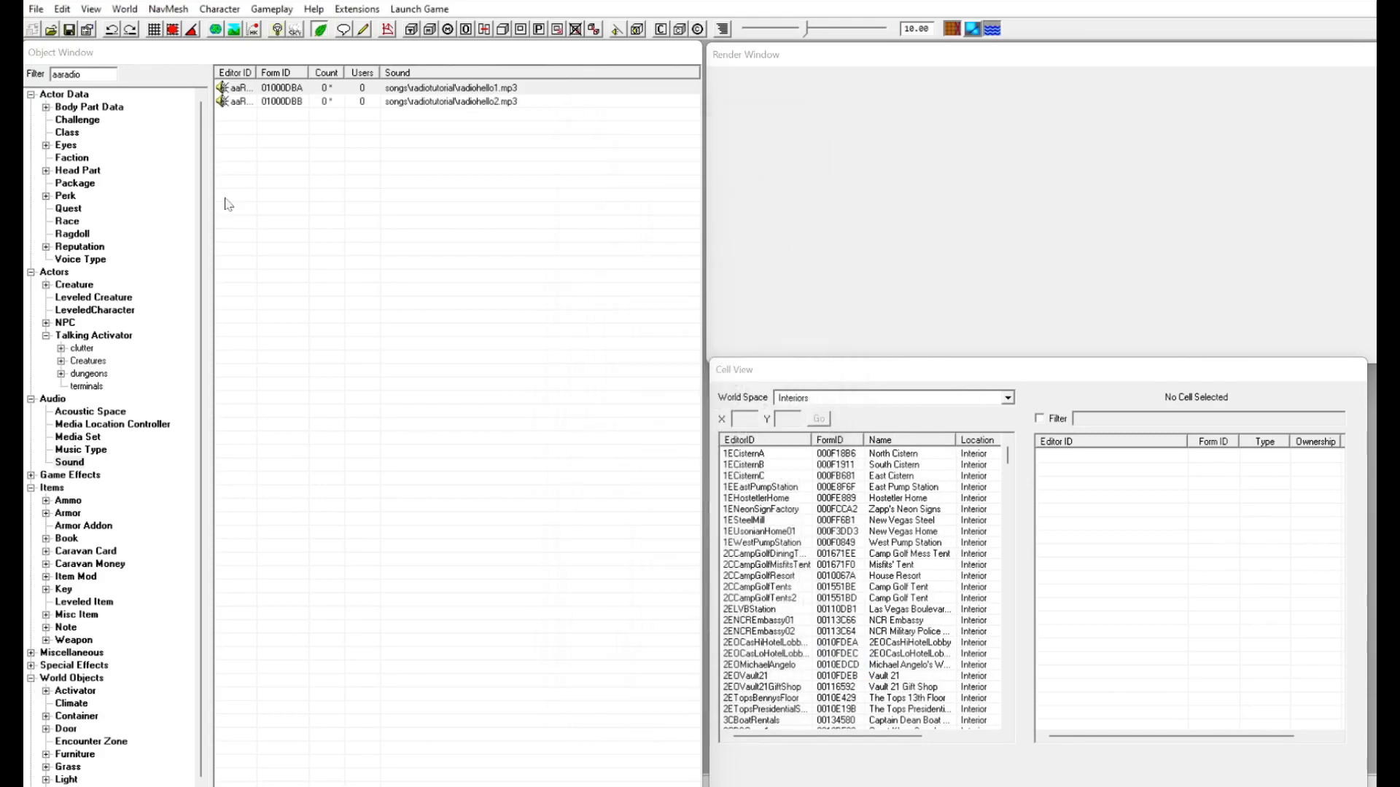
# Create a new sound form aaRadTutTrack1 based on aaRadTutHello2, using Track1.mp3 from the radioTutorial folder.
pyautogui.doubleClick(459, 103)
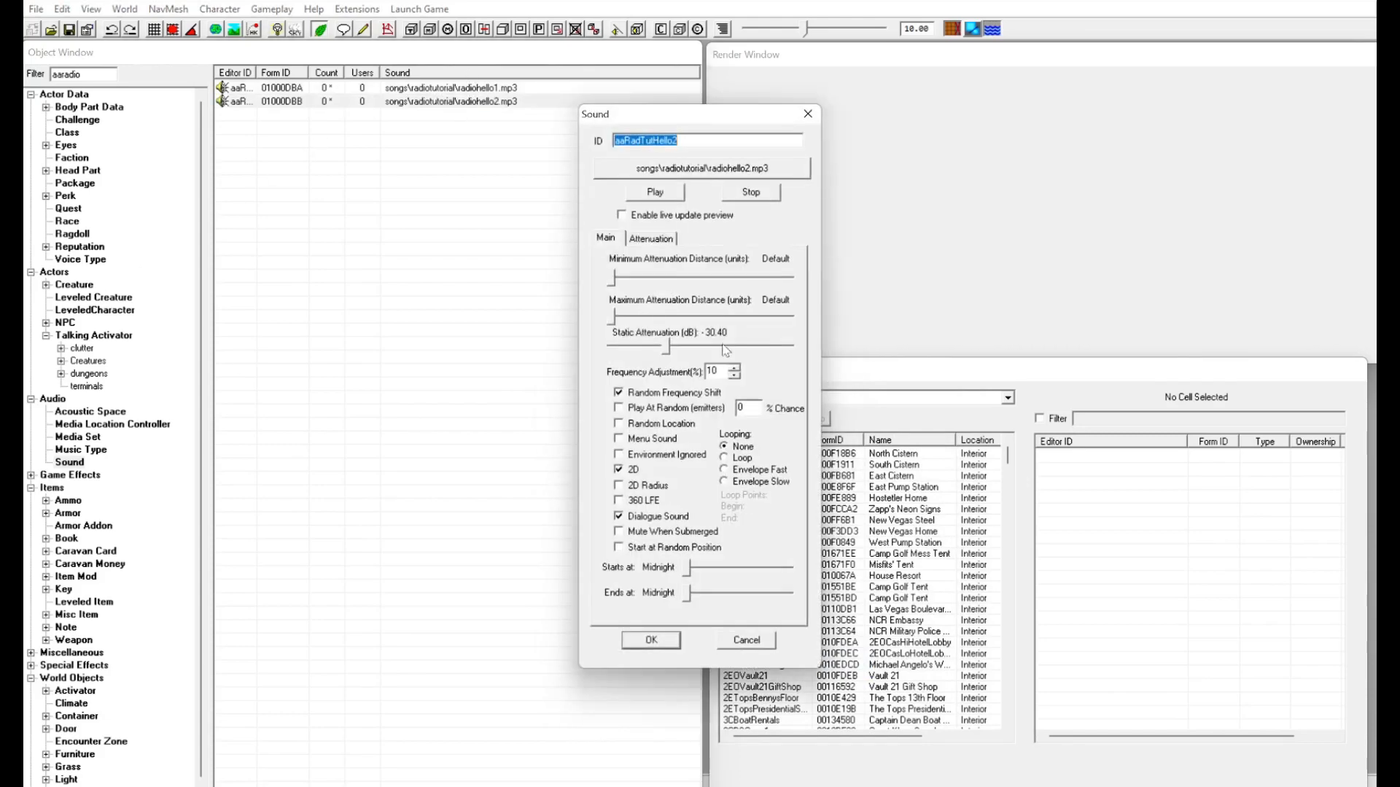
pyautogui.click(692, 172)
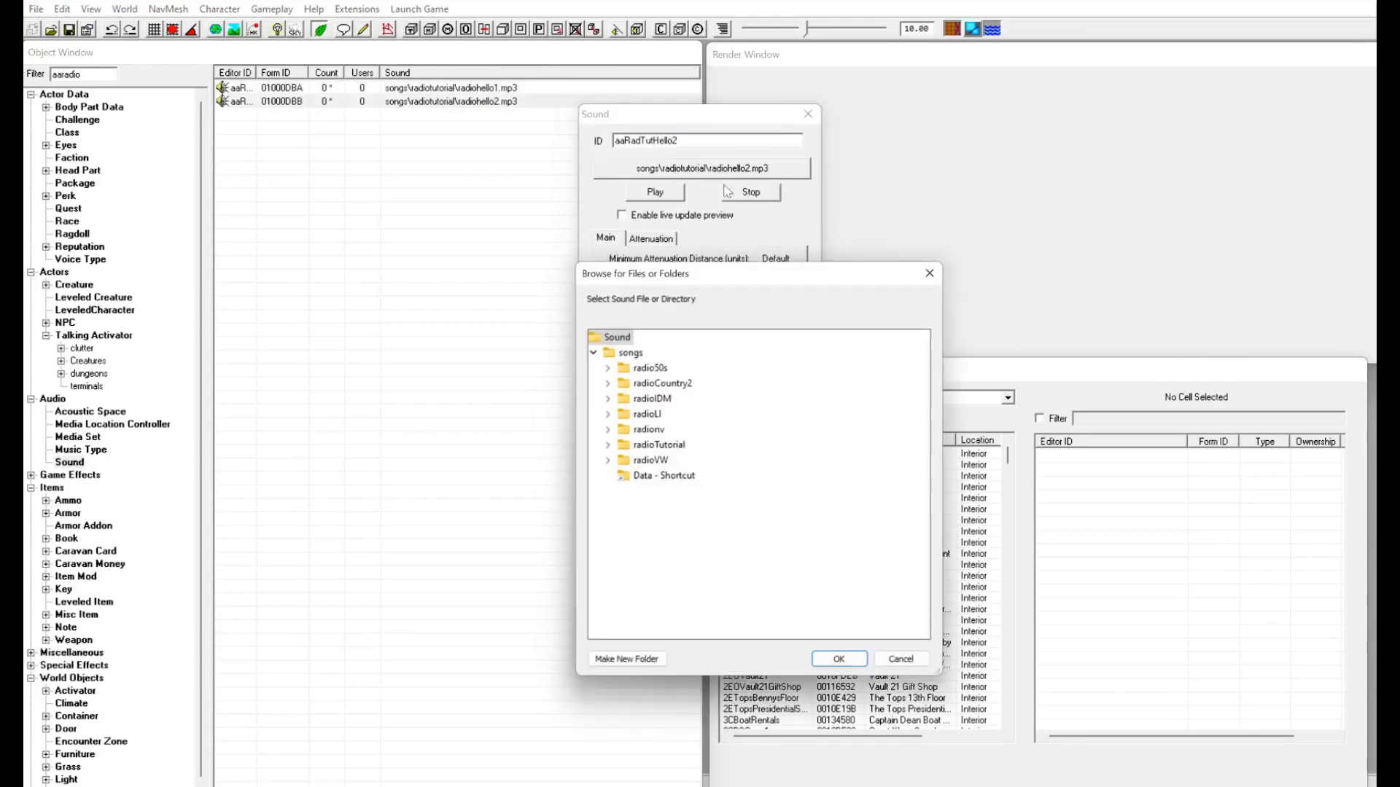
pyautogui.click(606, 447)
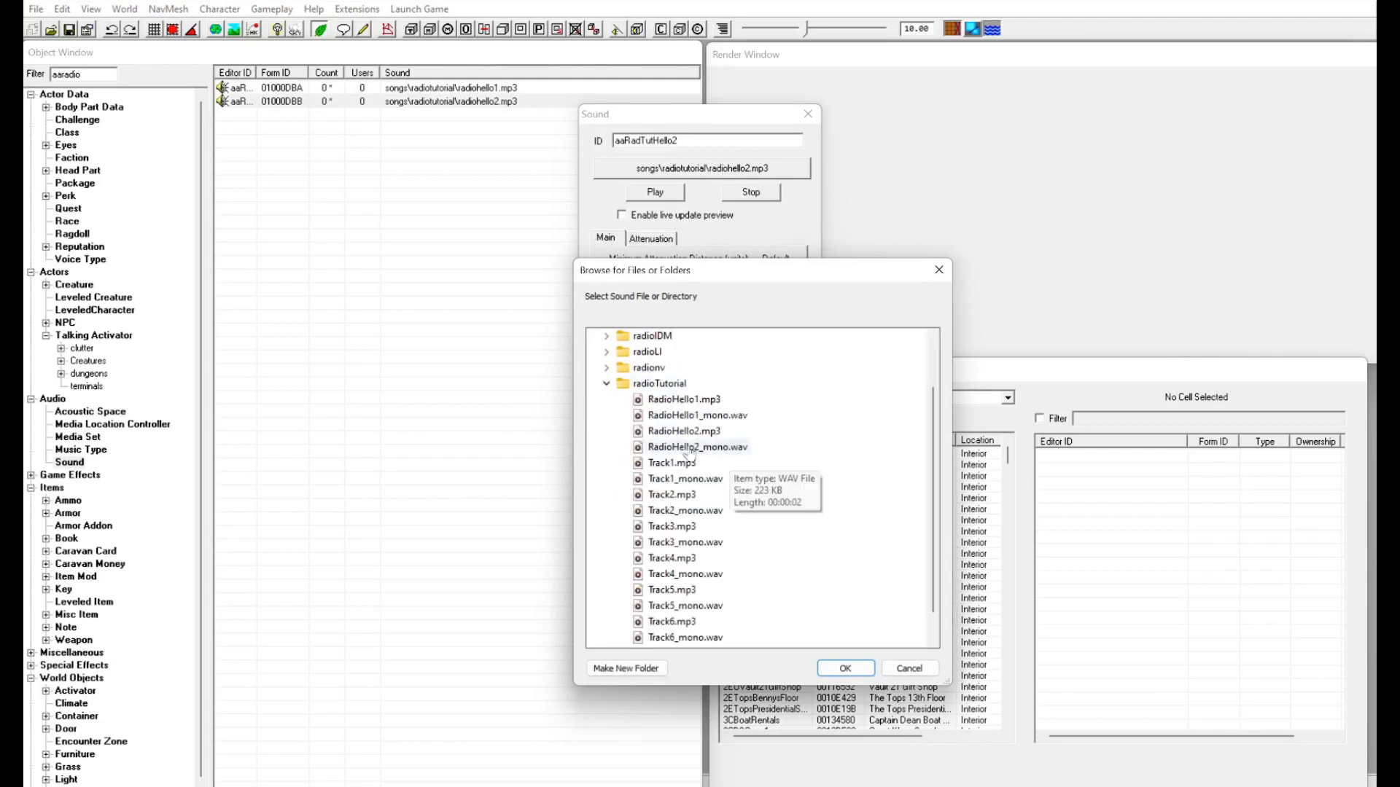
pyautogui.click(677, 468)
pyautogui.click(840, 668)
pyautogui.click(736, 136)
pyautogui.press('BackSpace')
pyautogui.press('BackSpace')
pyautogui.press('BackSpace')
pyautogui.press('BackSpace')
pyautogui.press('BackSpace')
pyautogui.press('BackSpace')
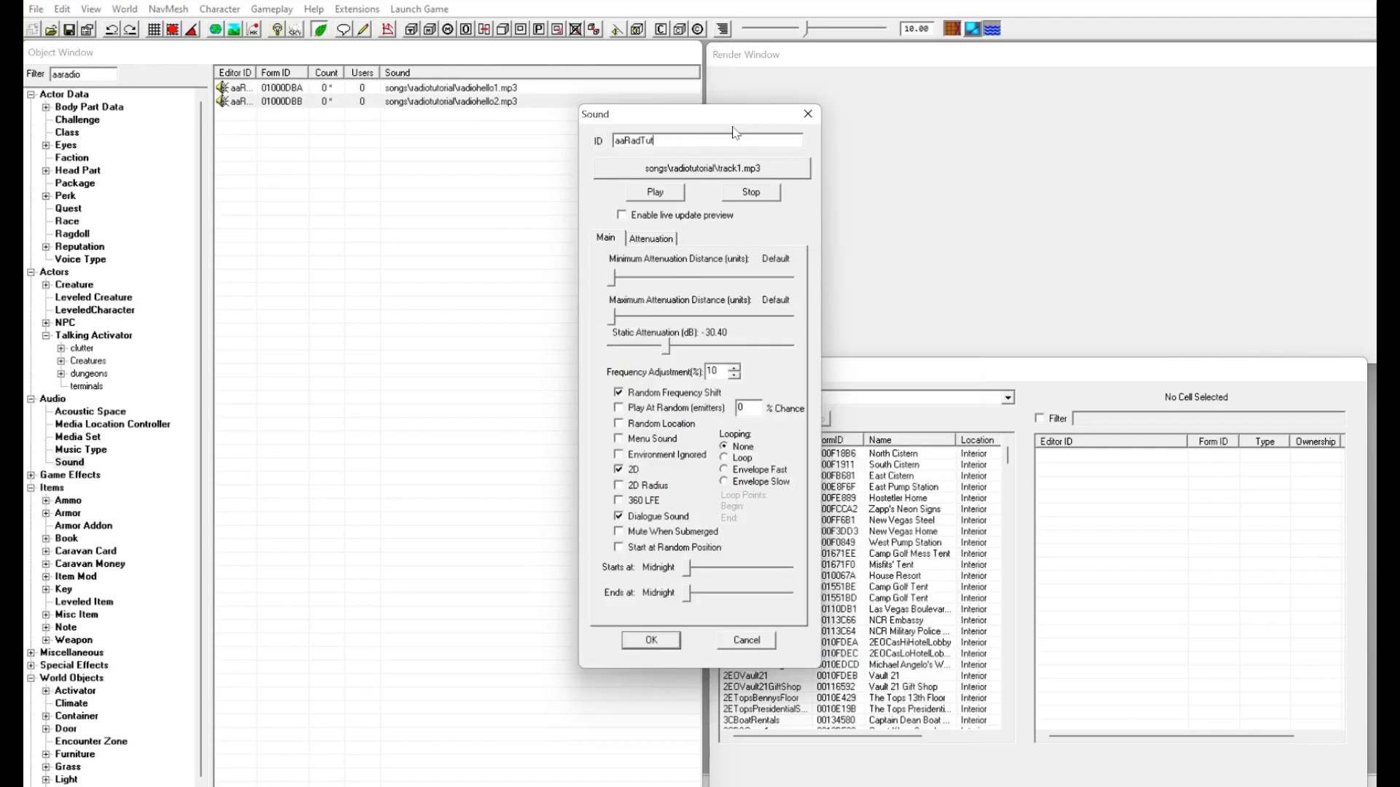
pyautogui.write('Track1')
pyautogui.click(641, 646)
# Create a new sound form aaRadTutTrack2 based on aaRadTutTrack1, using Track2.mp3 from the radioTutorial folder.
pyautogui.doubleClick(478, 119)
pyautogui.click(693, 141)
pyautogui.press('BackSpace')
pyautogui.write('2')
pyautogui.click(696, 170)
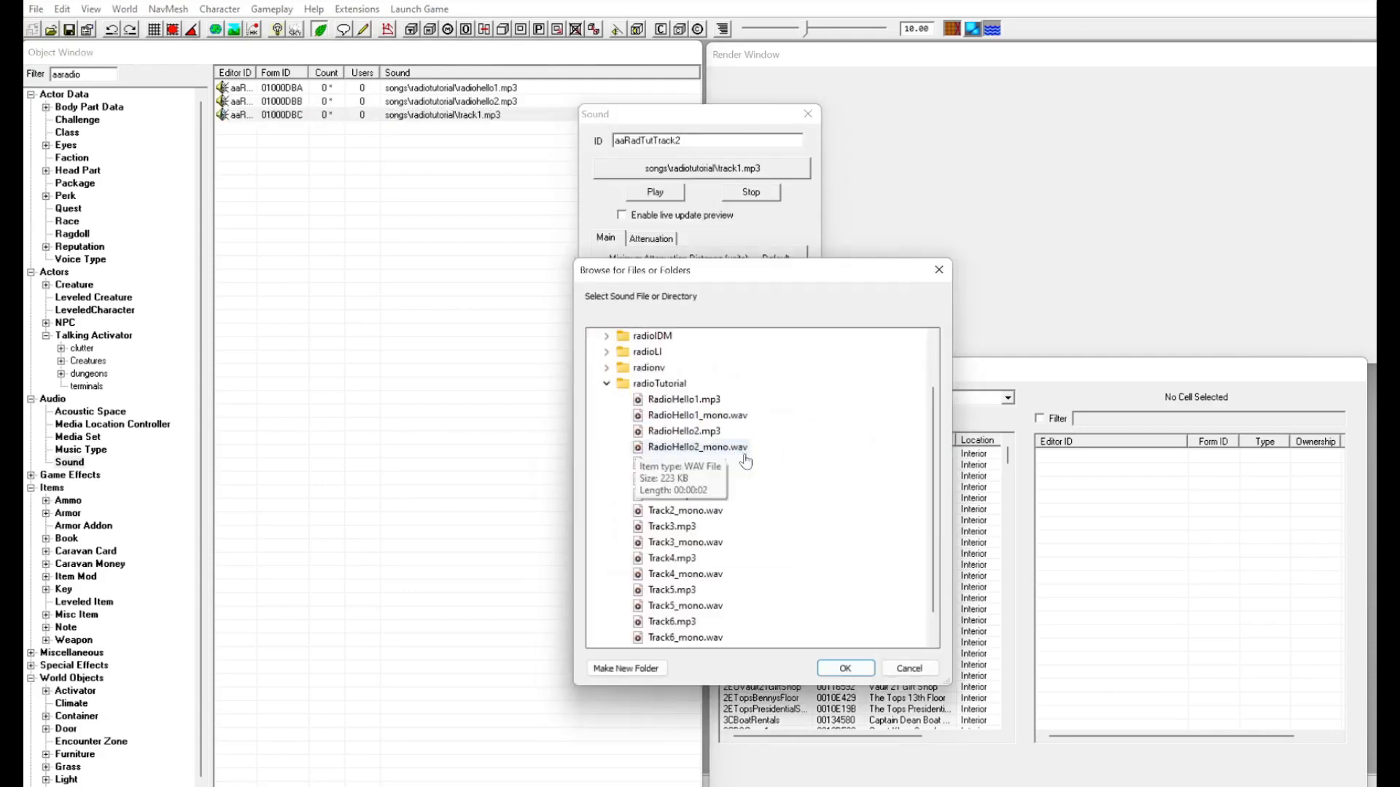
pyautogui.click(680, 498)
pyautogui.click(841, 667)
pyautogui.click(651, 641)
# Create a new sound form aaRadTutTrack3 based on aaRadTutTrack2, using Track3.mp3 from the radioTutorial folder.
pyautogui.doubleClick(452, 128)
pyautogui.click(702, 168)
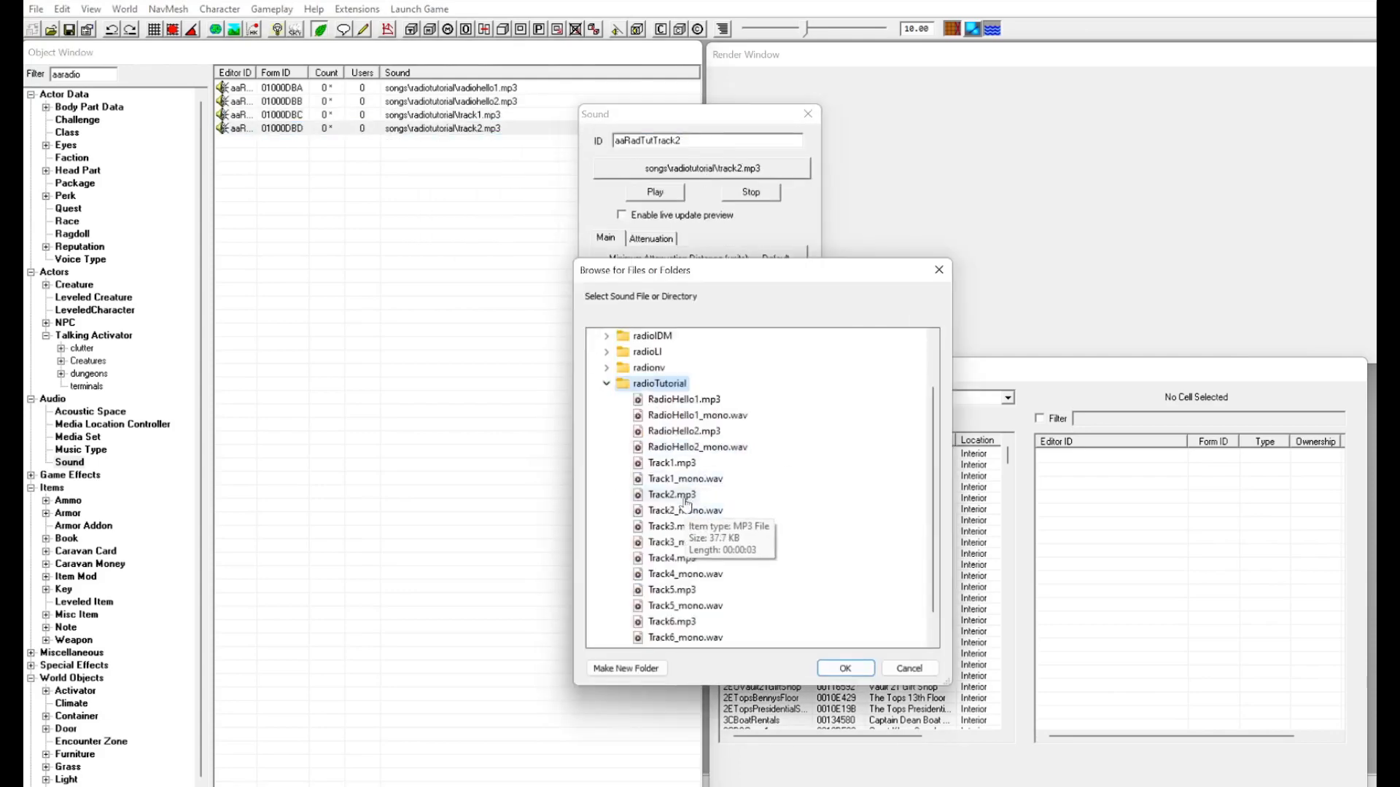
pyautogui.click(679, 528)
pyautogui.click(841, 667)
pyautogui.click(711, 138)
pyautogui.press('BackSpace')
pyautogui.write('3')
pyautogui.click(651, 640)
# Create a new sound form aaRadTutTrack4 based on aaRadTutTrack3, using Track4.mp3 from the radioTutorial folder.
pyautogui.doubleClick(452, 141)
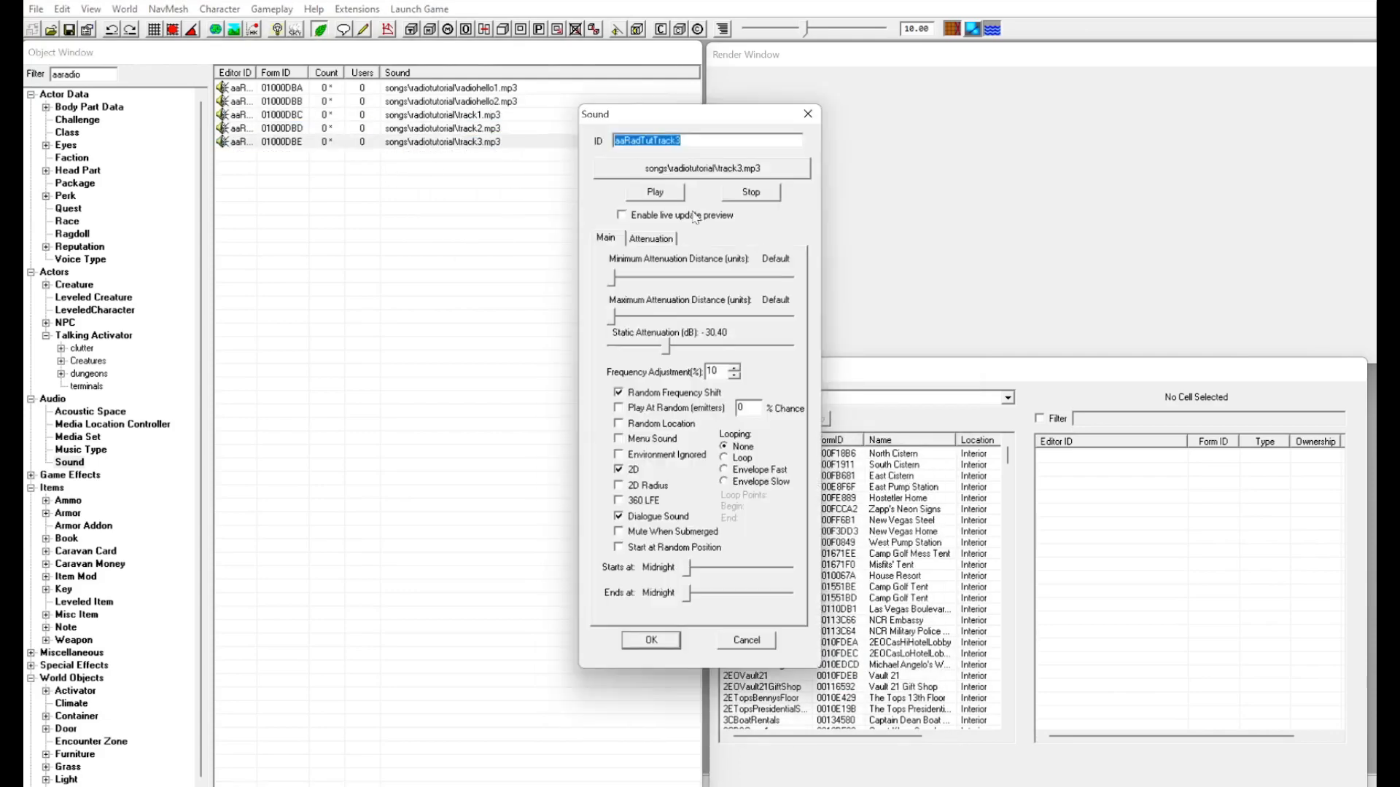
pyautogui.click(703, 169)
pyautogui.click(675, 559)
pyautogui.click(843, 668)
pyautogui.click(704, 143)
pyautogui.press('BackSpace')
pyautogui.write('4')
pyautogui.click(665, 641)
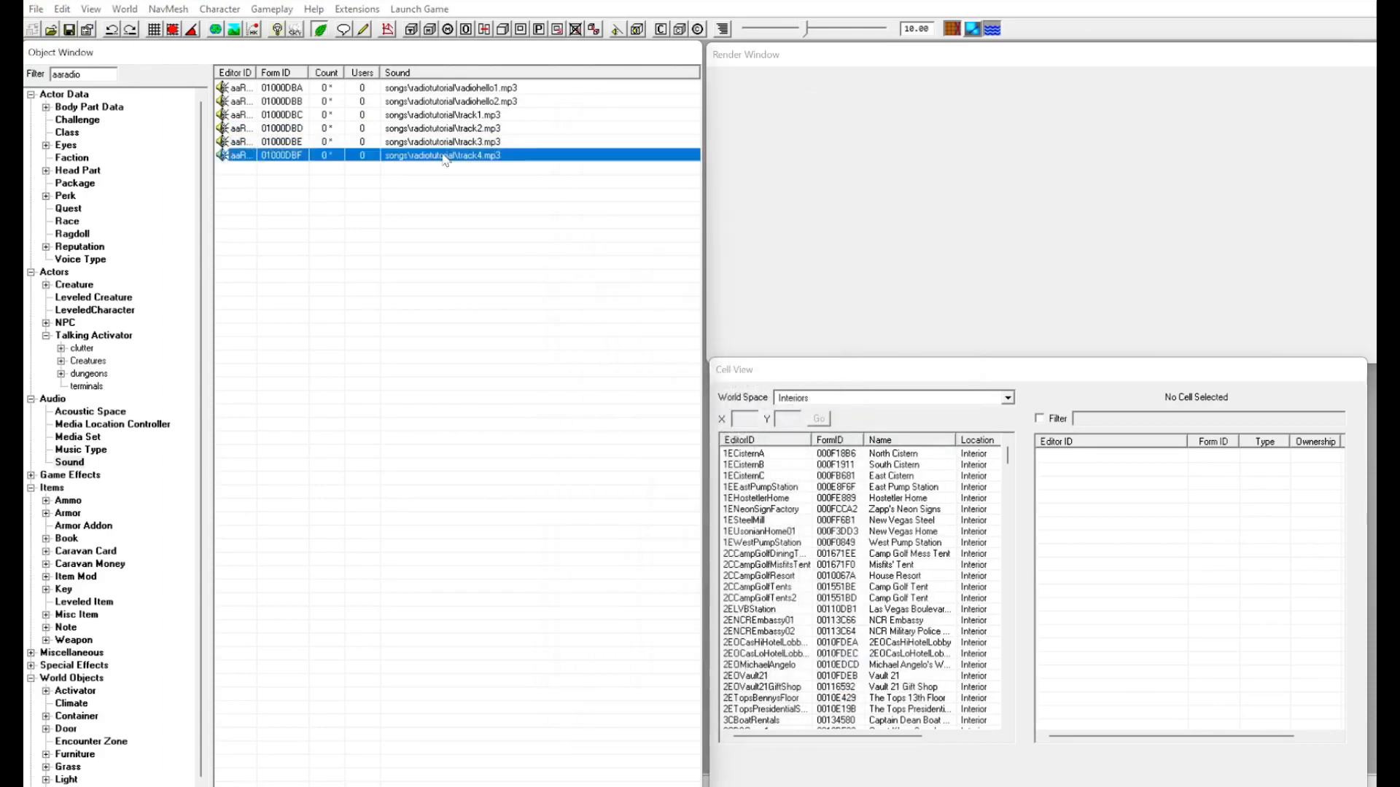
# Create a new sound form aaRadTutTrack5 based on aaRadTutTrack4, using Track5.mp3 from the radioTutorial folder.
pyautogui.doubleClick(447, 156)
pyautogui.click(702, 168)
pyautogui.click(674, 590)
pyautogui.click(843, 668)
pyautogui.click(701, 145)
pyautogui.press('BackSpace')
pyautogui.write('5')
pyautogui.click(657, 641)
# Create a new sound form aaRadTutTrack6 based on aaRadTutTrack5, using Track6.mp3 from the radioTutorial folder.
pyautogui.doubleClick(438, 169)
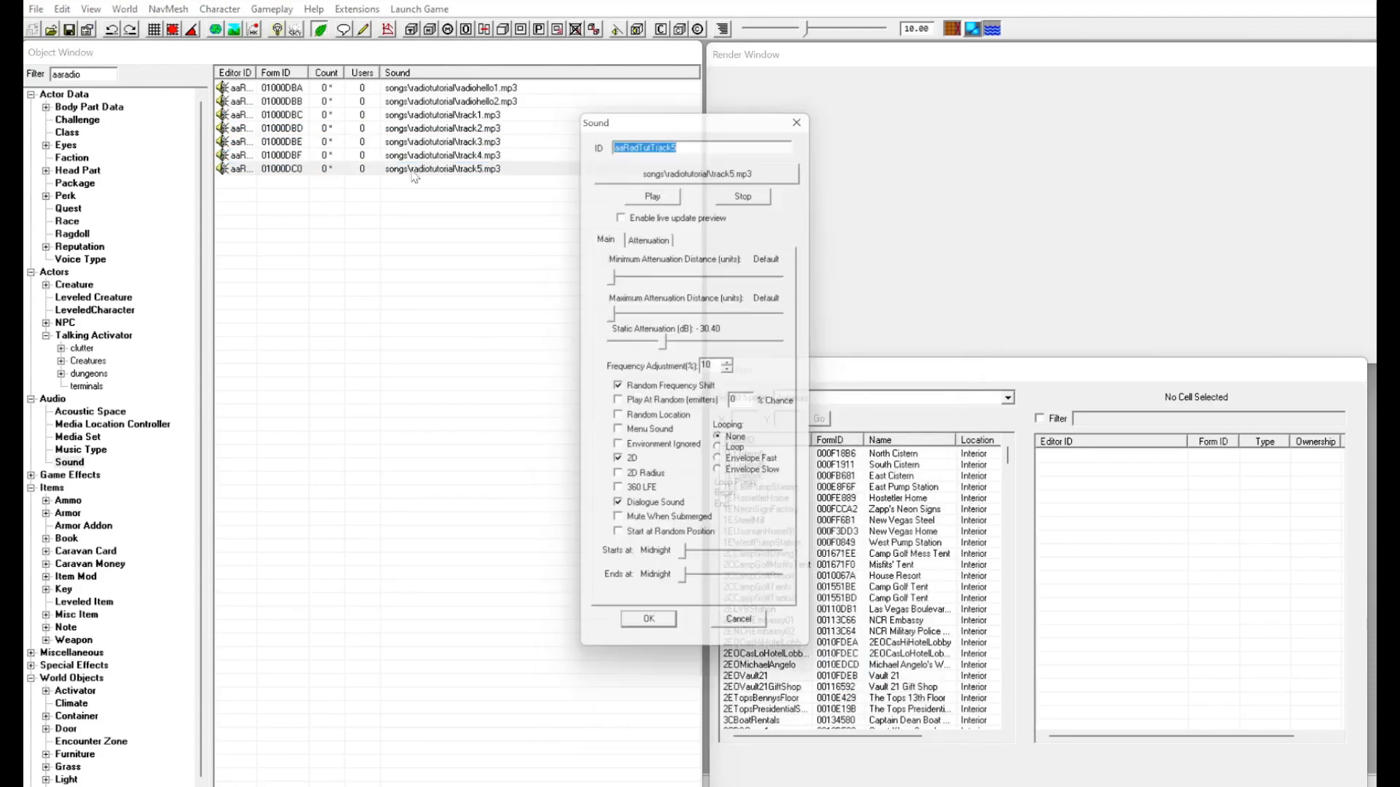
pyautogui.click(702, 169)
pyautogui.scroll(-1, 760, 488)
pyautogui.click(674, 591)
pyautogui.click(843, 669)
pyautogui.click(704, 143)
pyautogui.press('BackSpace')
pyautogui.write('6')
pyautogui.click(647, 643)
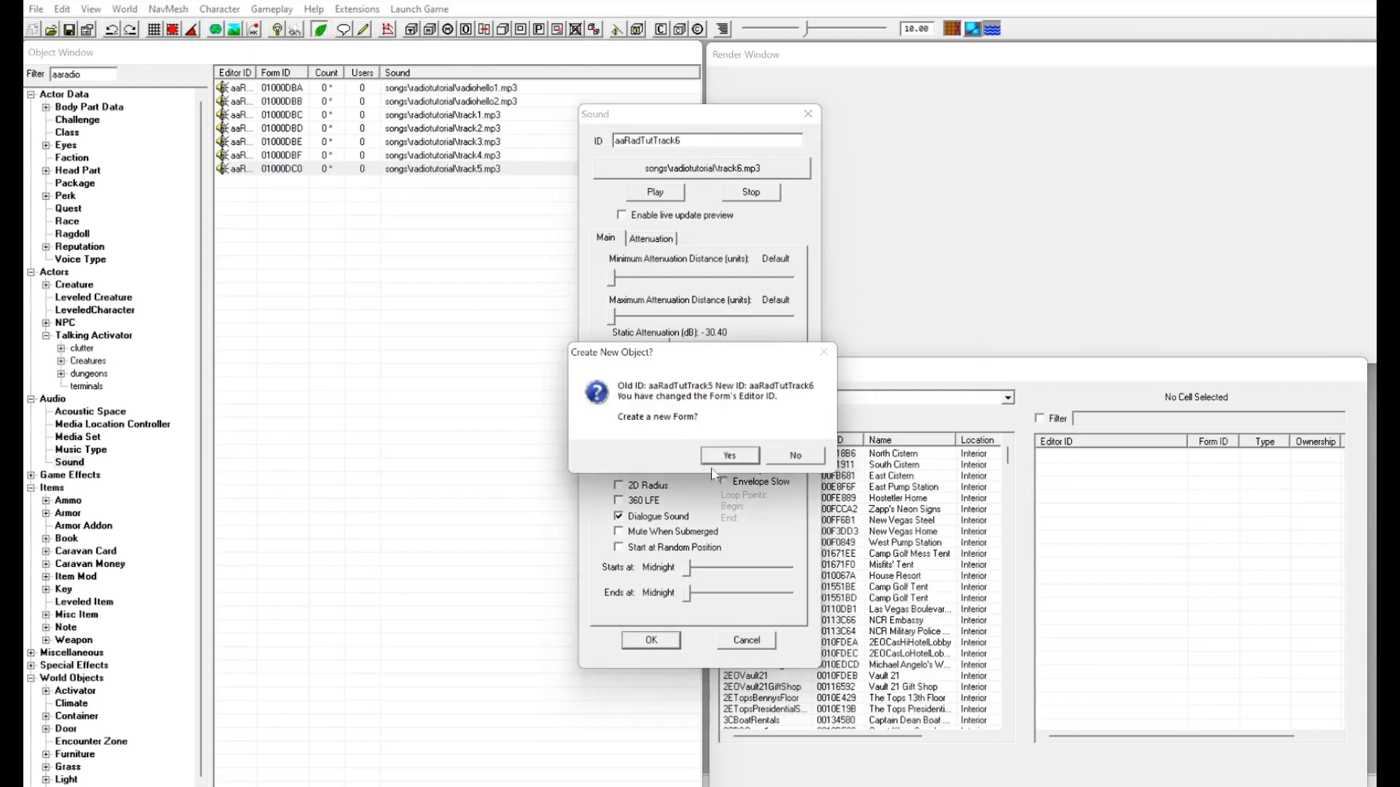
pyautogui.click(731, 455)
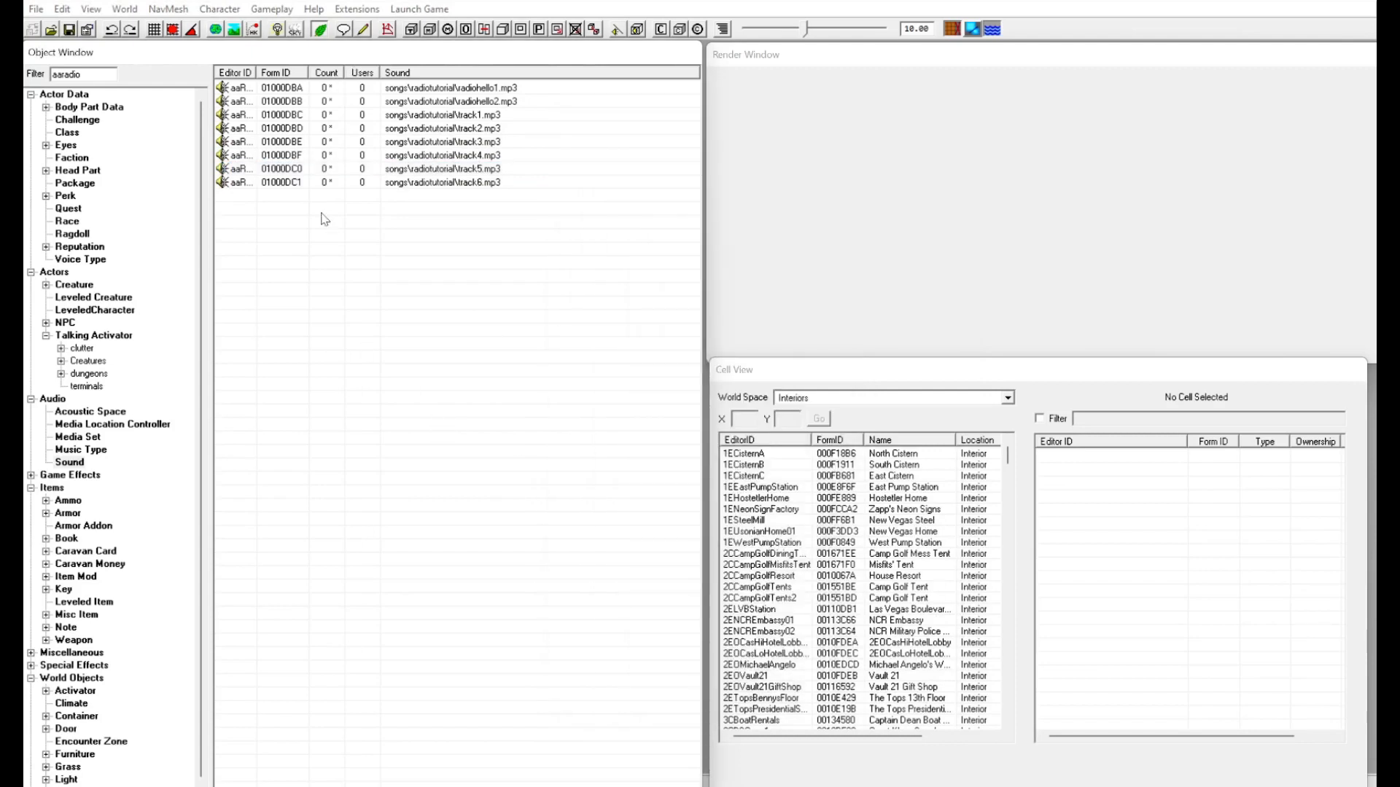
# Clear the object filter, start a new Voice Type and change the ID CBRadioConversation to CourierRadio with gender Male.
pyautogui.doubleClick(101, 76)
pyautogui.press('BackSpace')
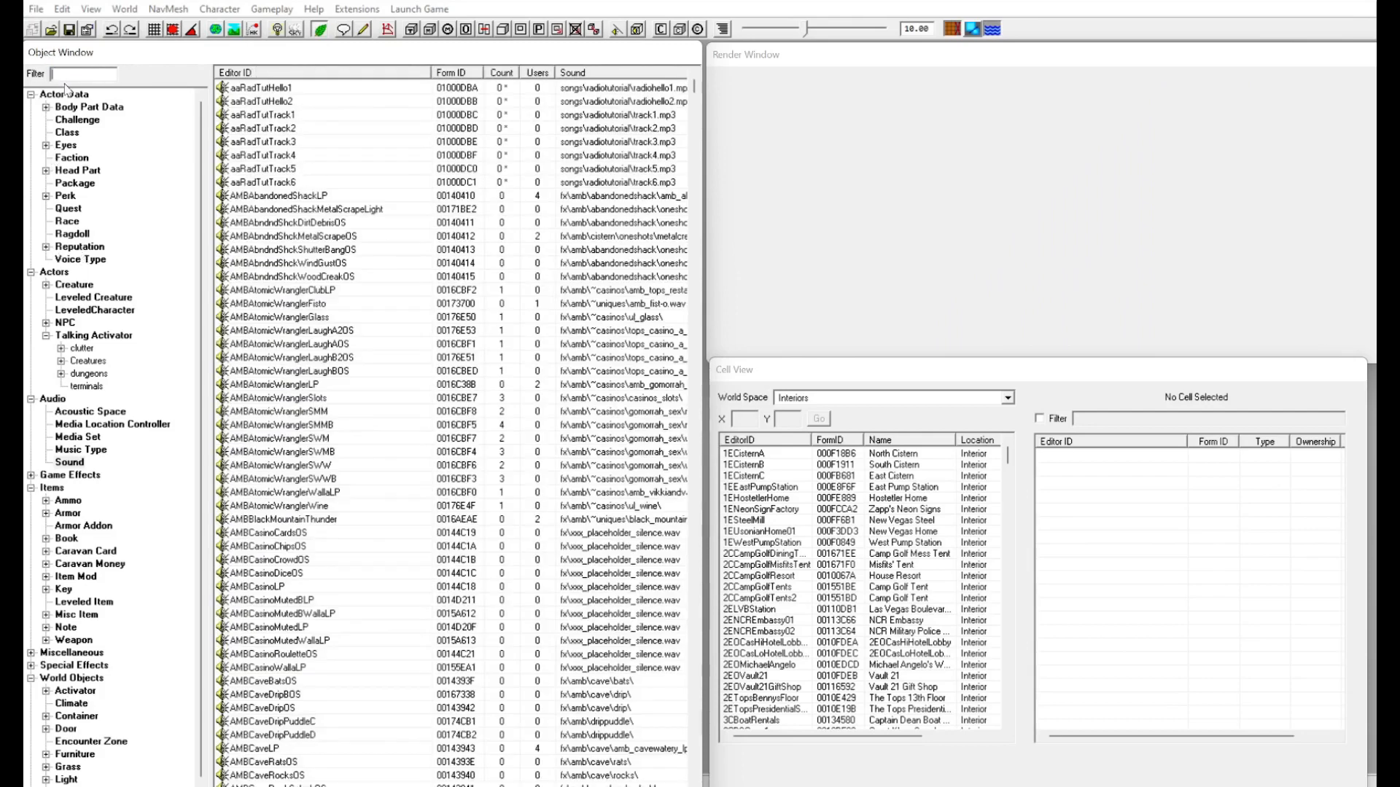
pyautogui.click(80, 259)
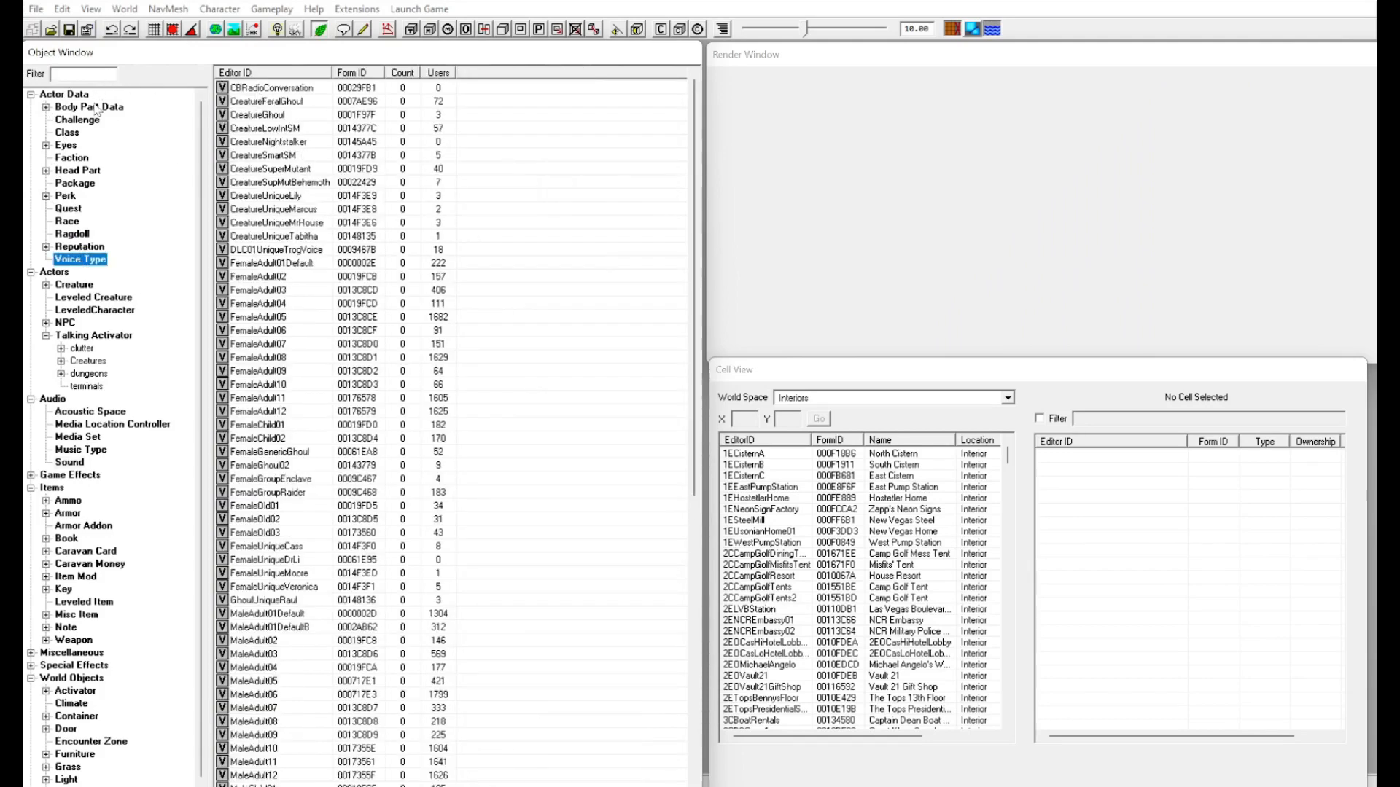
pyautogui.rightClick(295, 318)
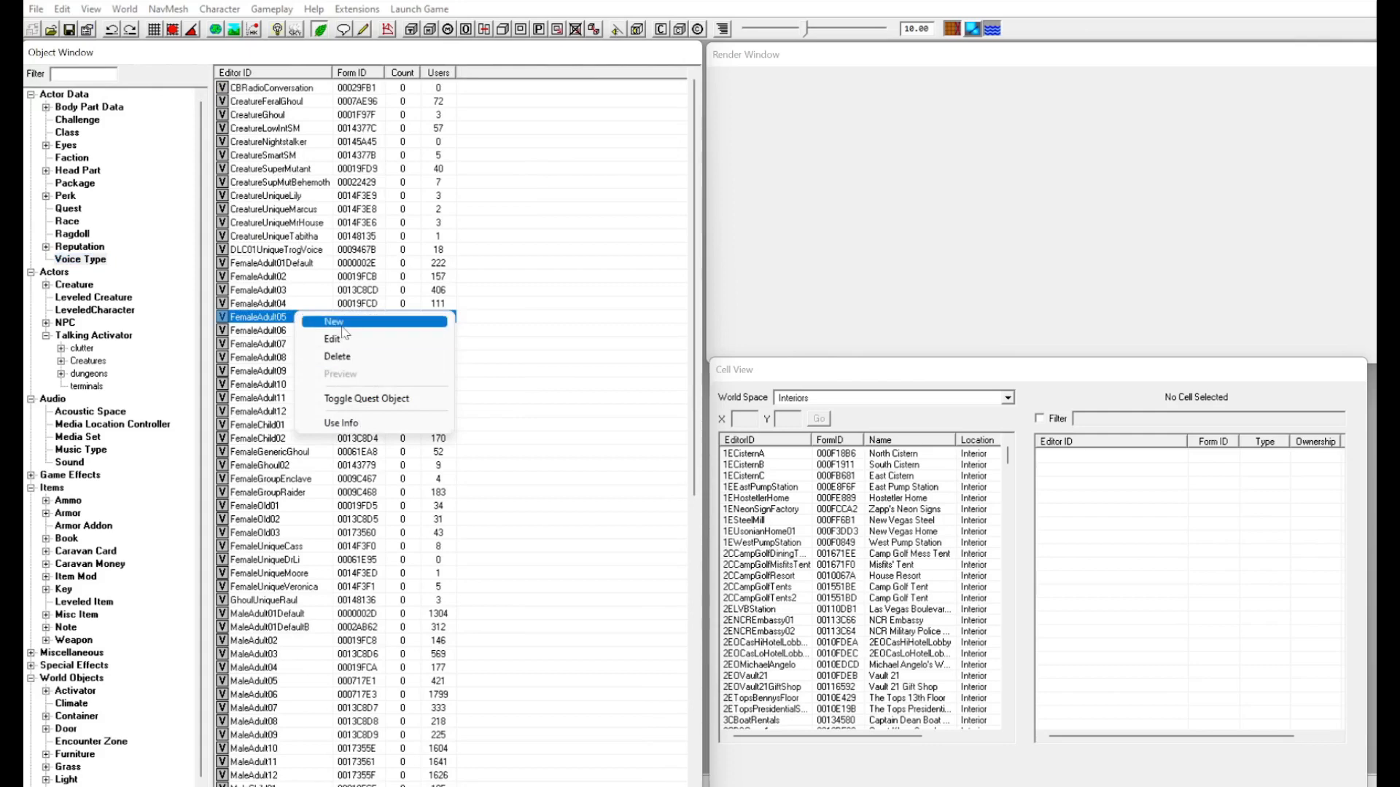
pyautogui.click(342, 324)
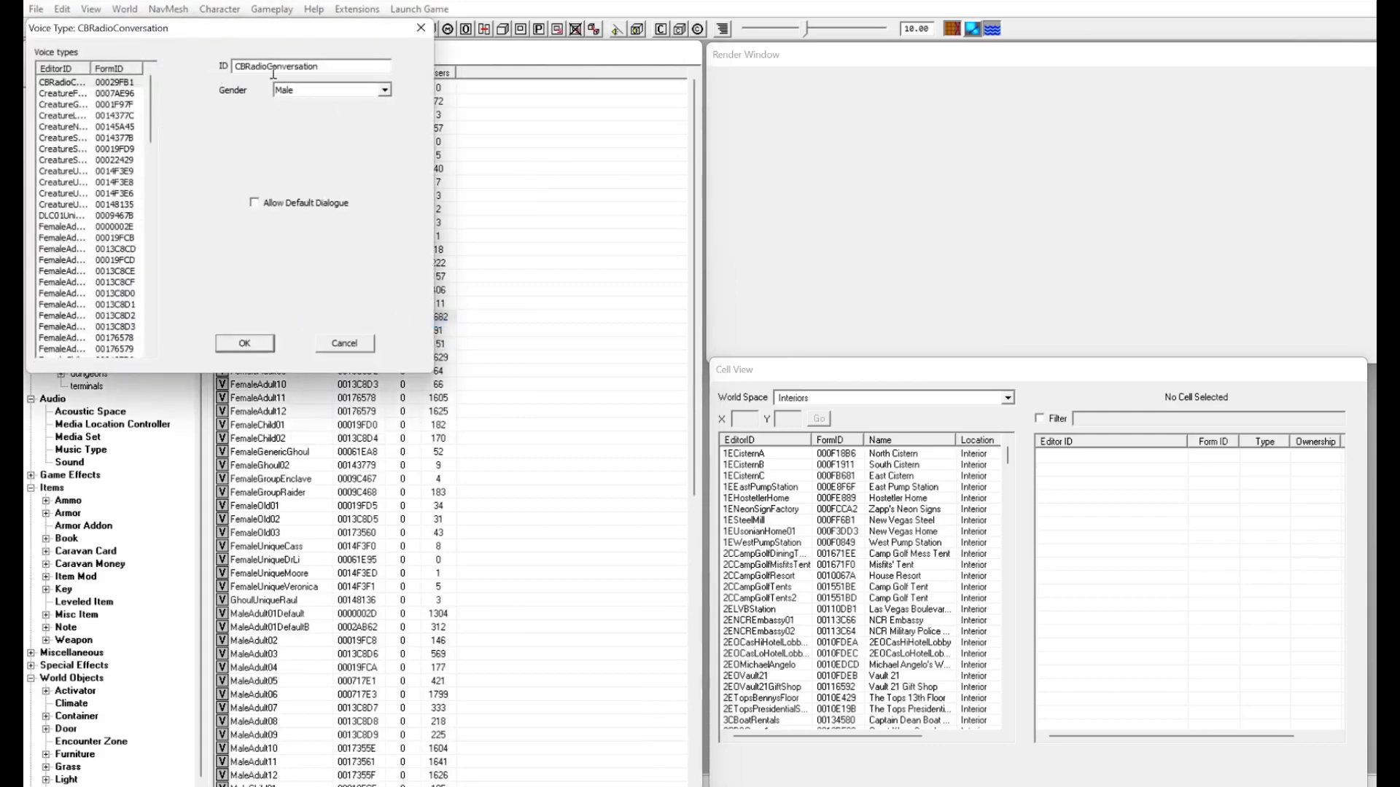
pyautogui.doubleClick(336, 61)
pyautogui.write('Cour')
pyautogui.press('Num_Lock')
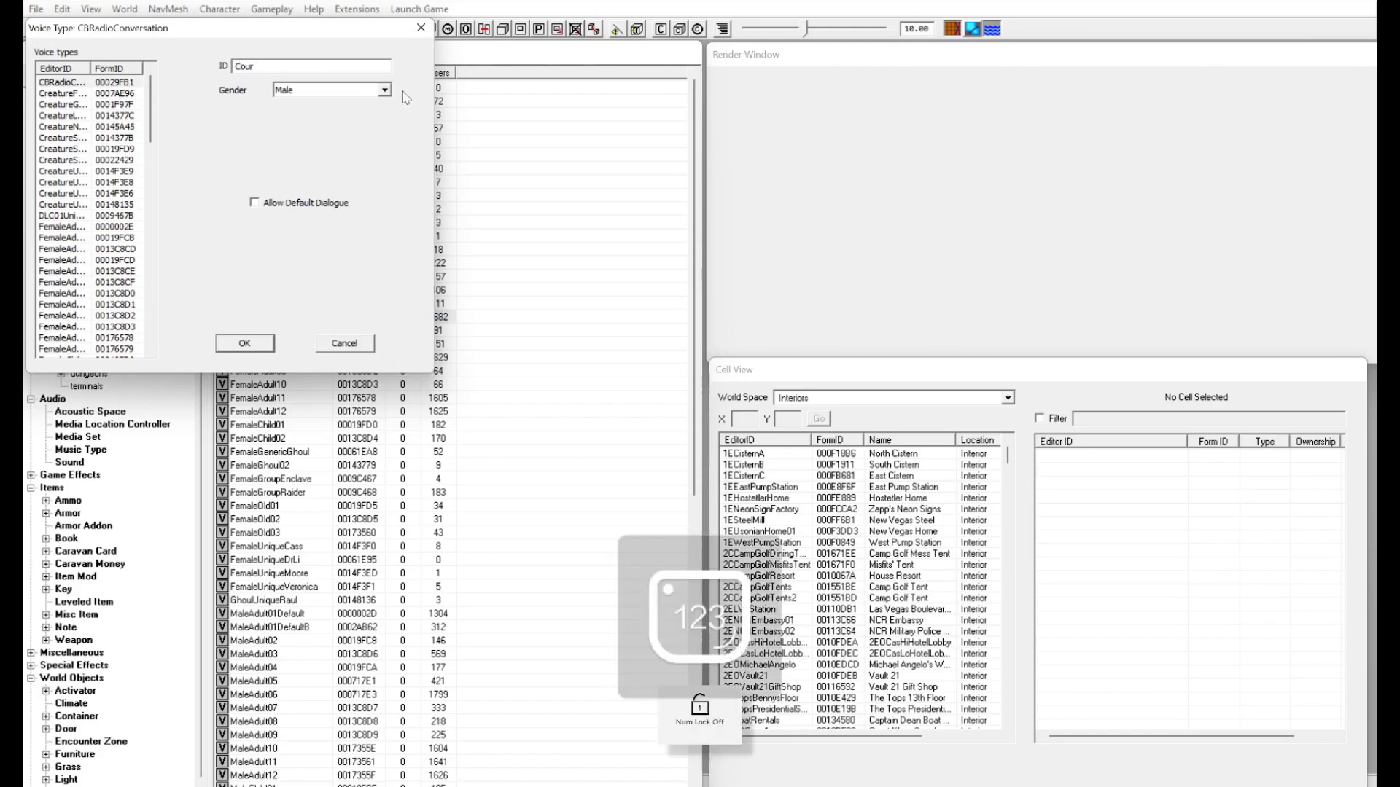
pyautogui.write('urierRadio')
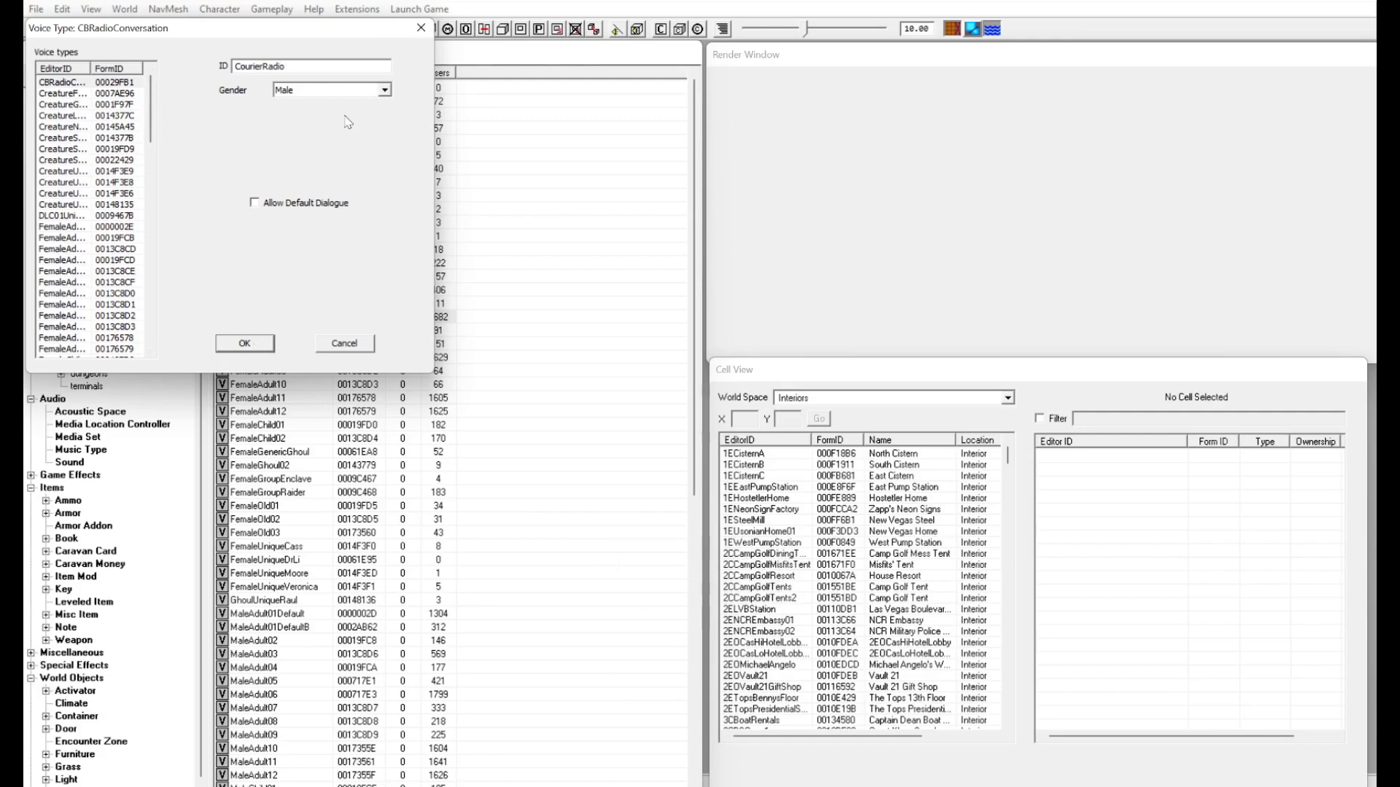
pyautogui.click(338, 89)
pyautogui.click(212, 300)
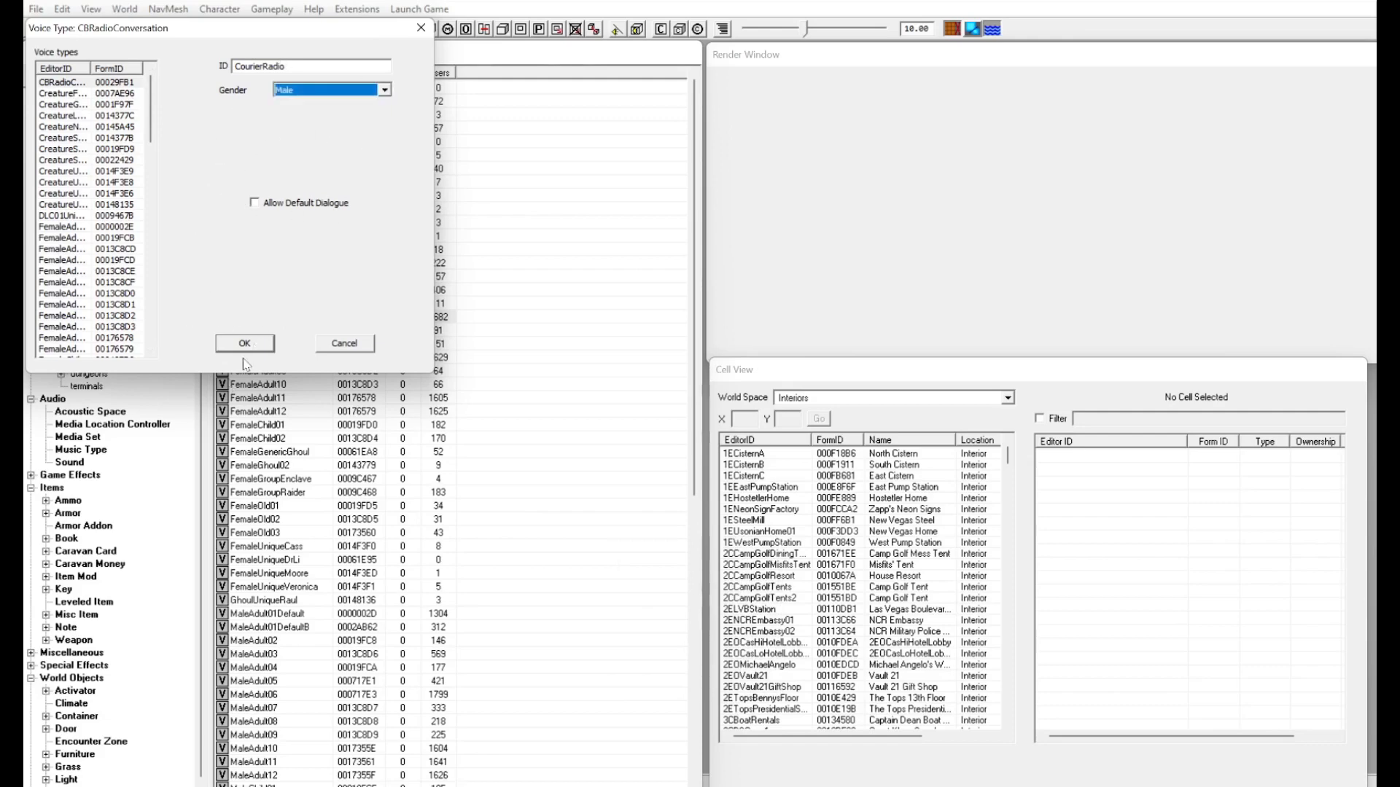
pyautogui.click(244, 343)
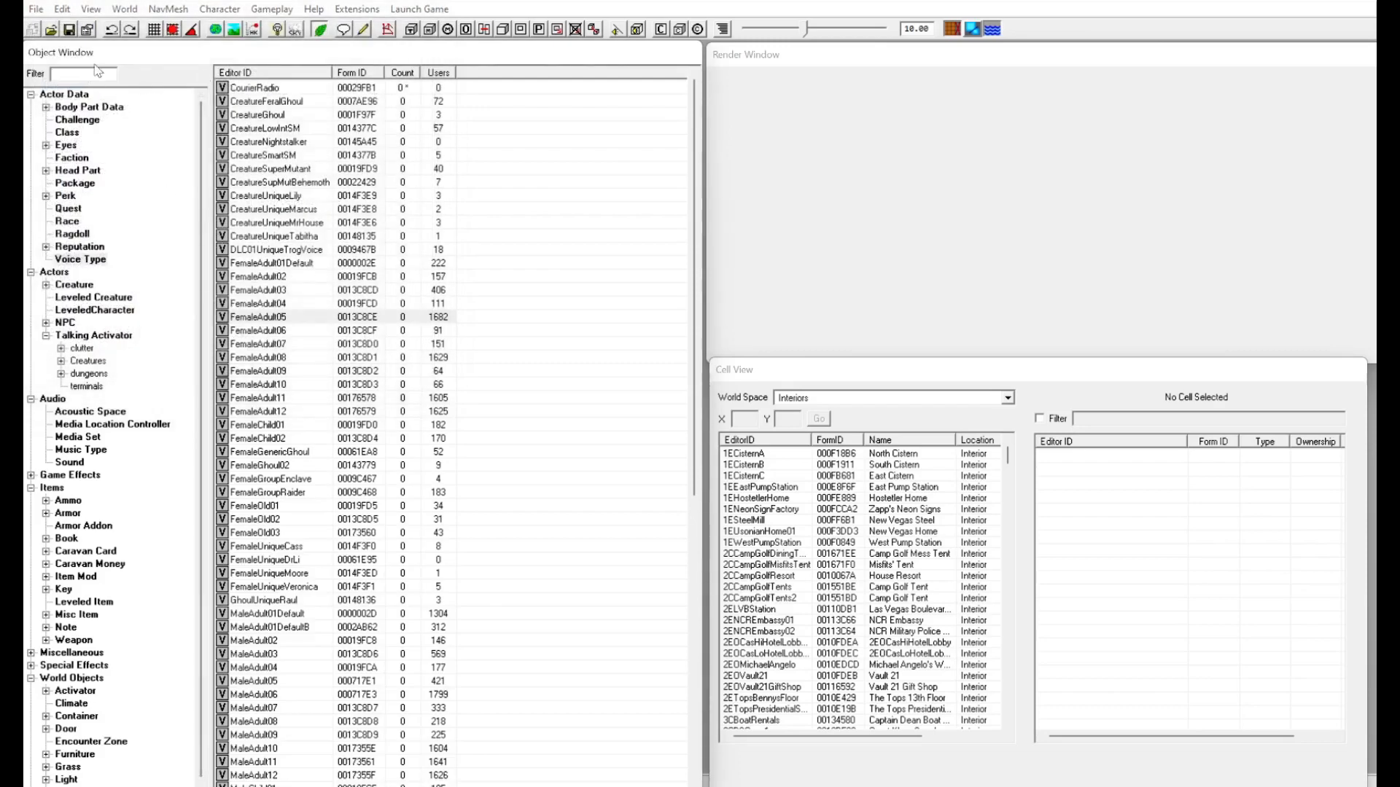
# Check for the CourierRadio voice type by filtering the list with cou, and clear the filter.
pyautogui.write('cou')
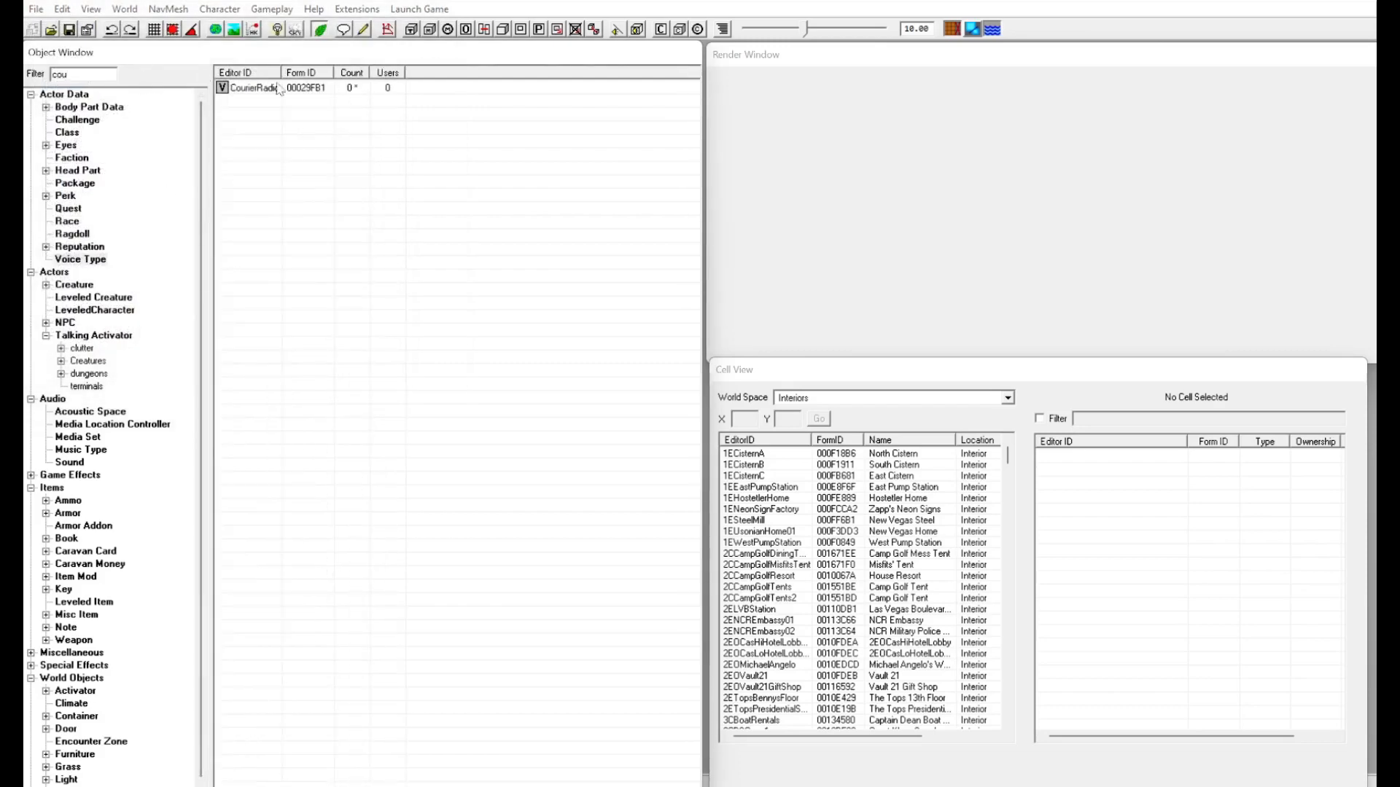
pyautogui.press('BackSpace')
pyautogui.press('BackSpace')
pyautogui.press('BackSpace')
# List the terminals group of the Talking Activators filtered by radio, and select vCountryRadio.
pyautogui.click(100, 337)
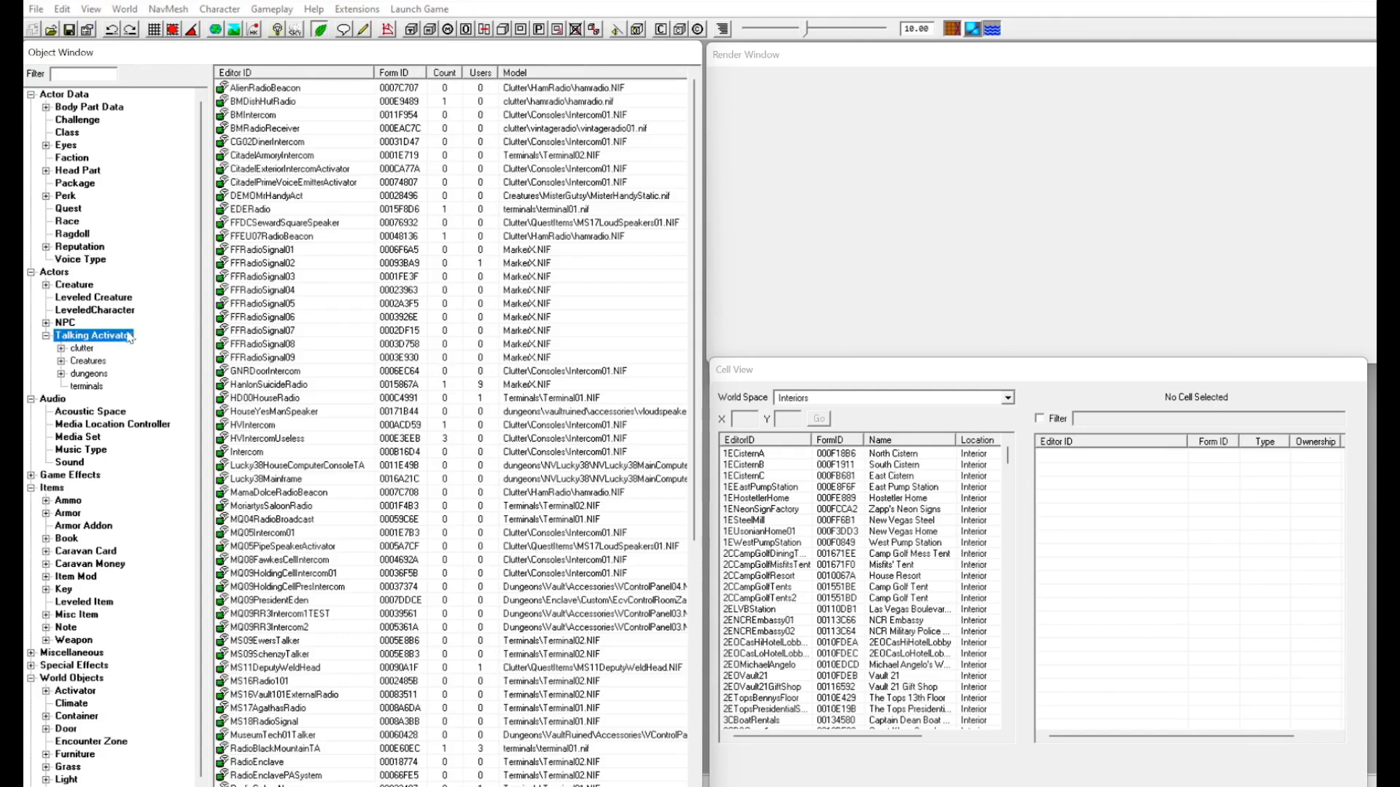
pyautogui.click(89, 388)
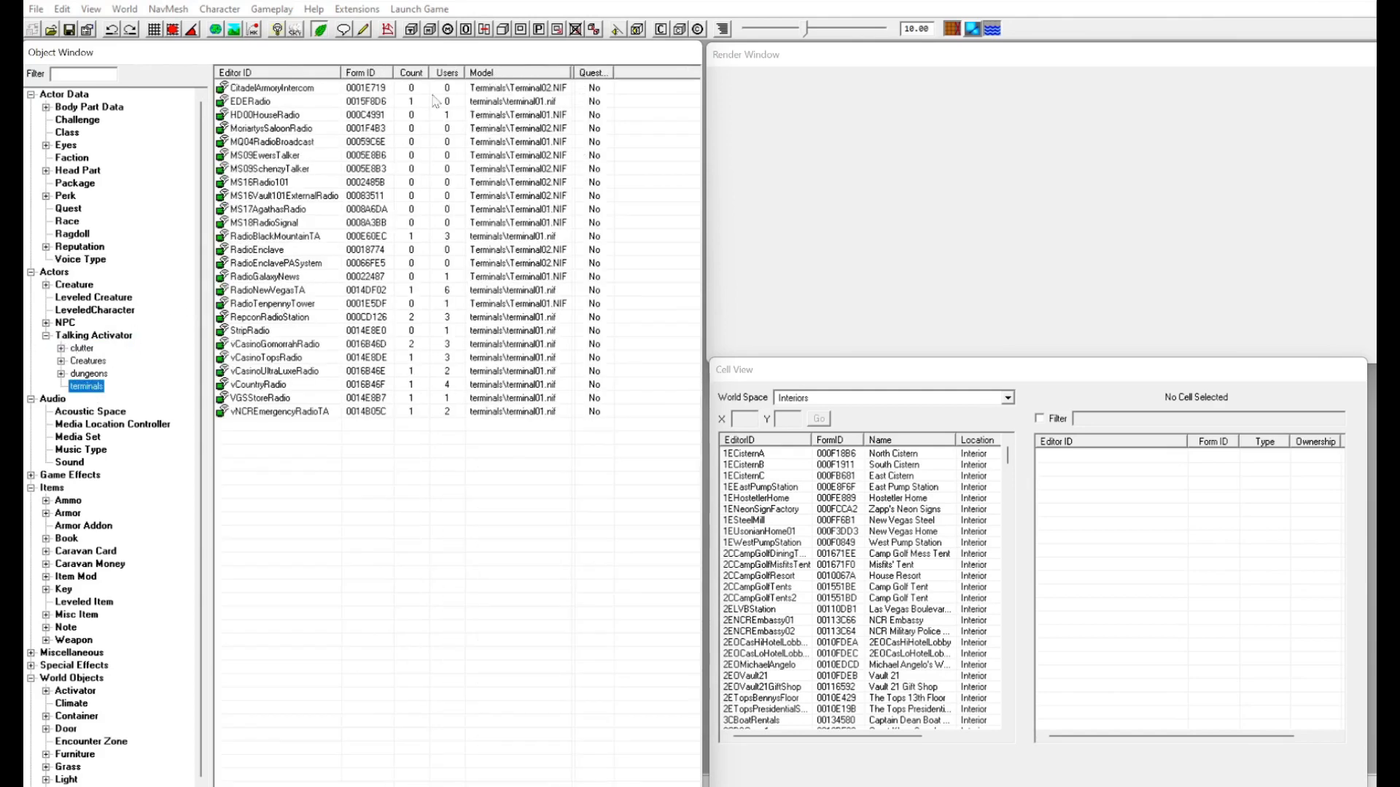
pyautogui.click(90, 73)
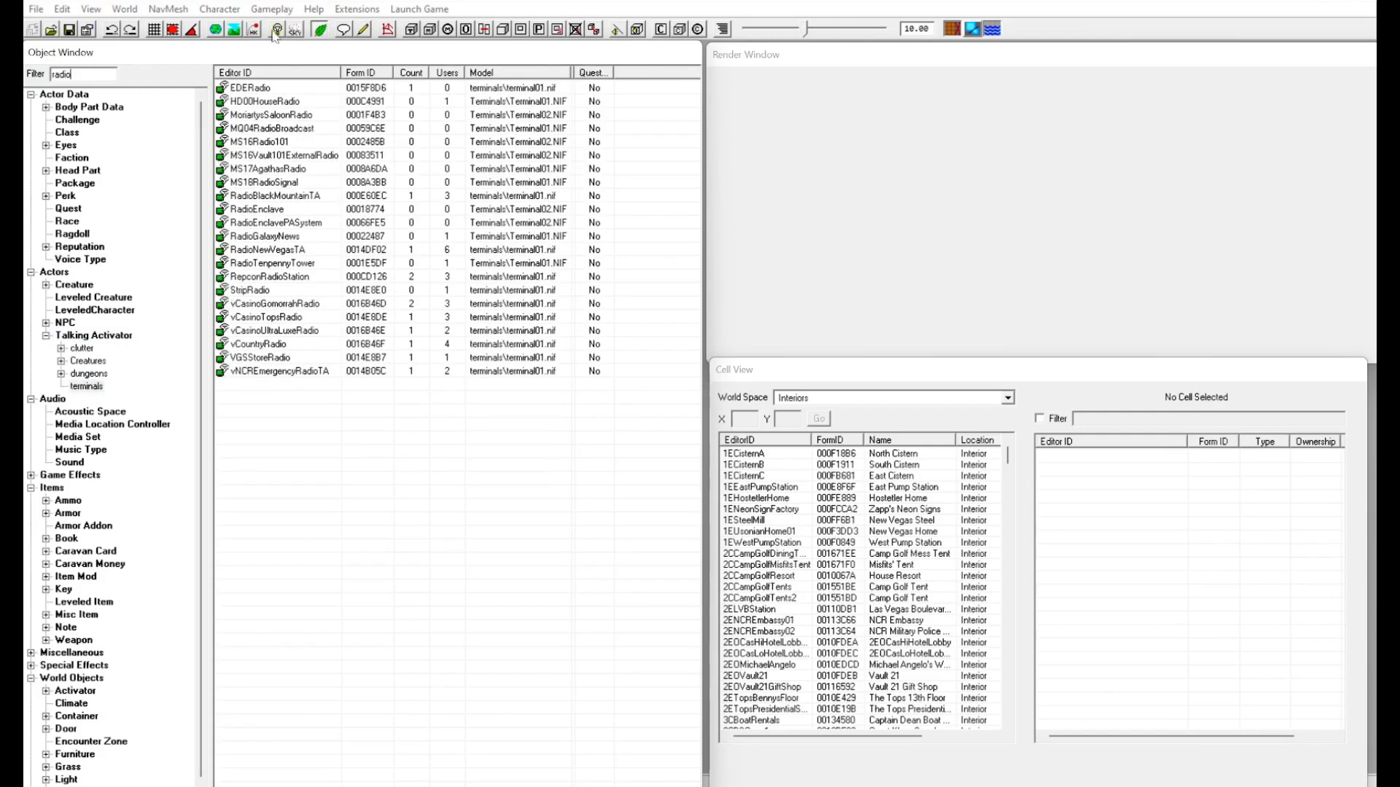
pyautogui.click(275, 210)
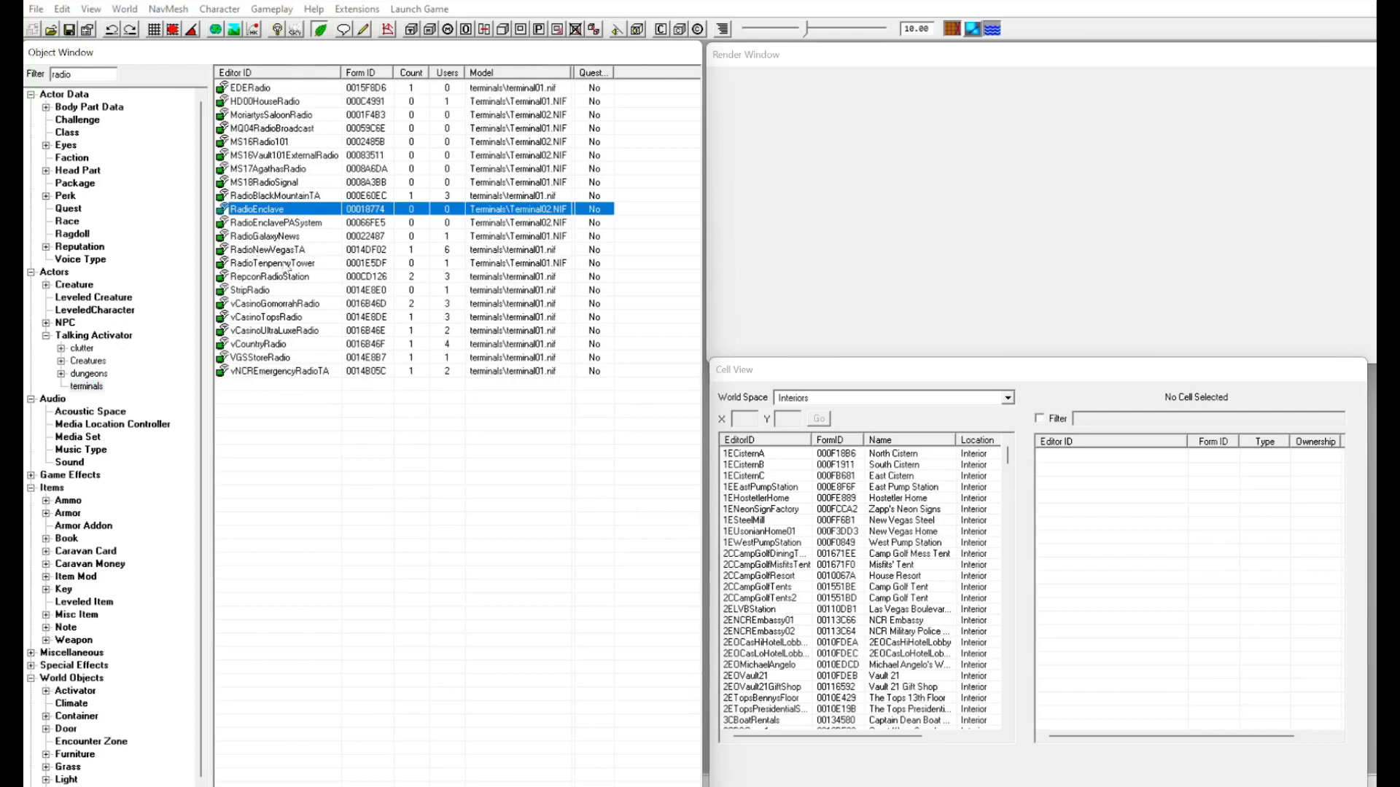
pyautogui.click(262, 344)
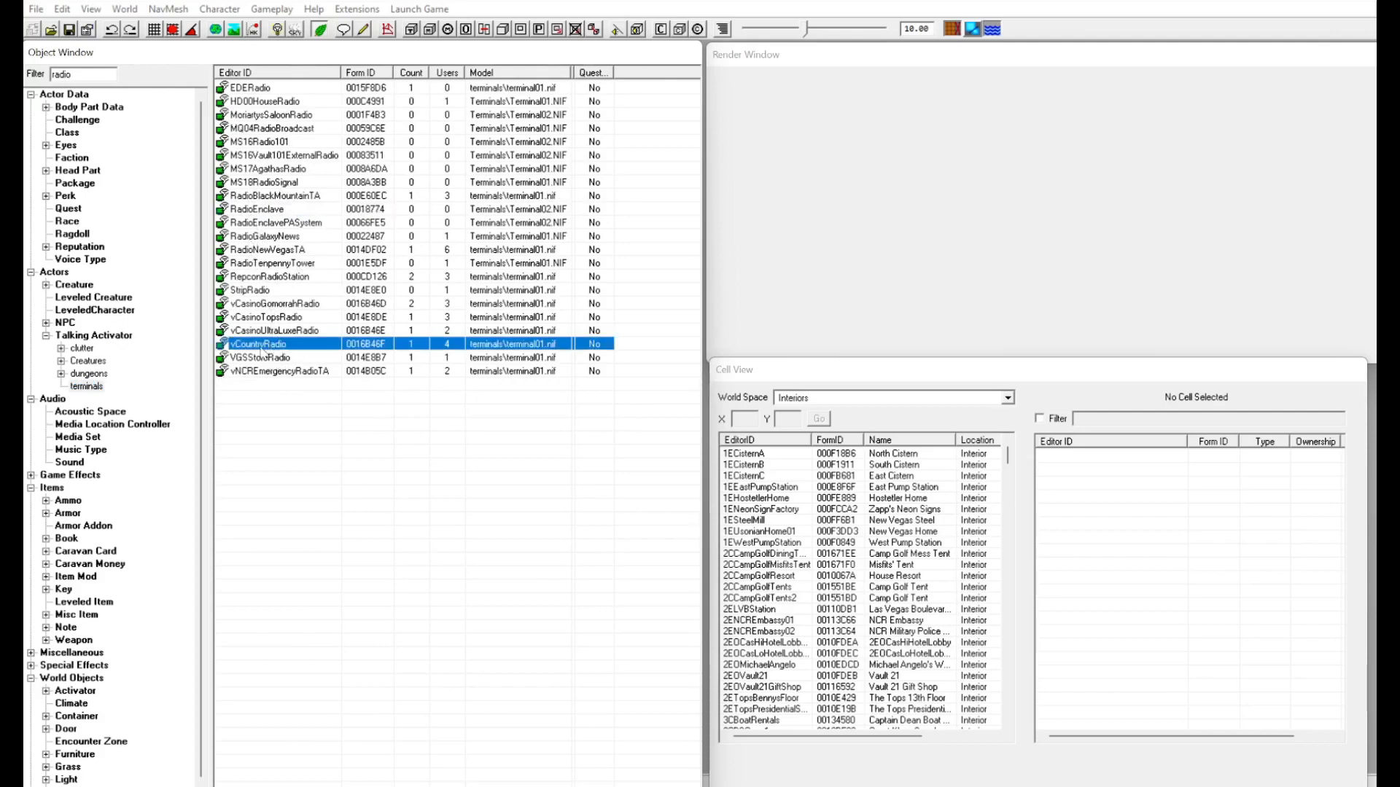
# Create a new talking activator form RadioTutAct from vCountryRadio, named Tutorial Radio, with the voice type CourierRadio.
pyautogui.doubleClick(314, 345)
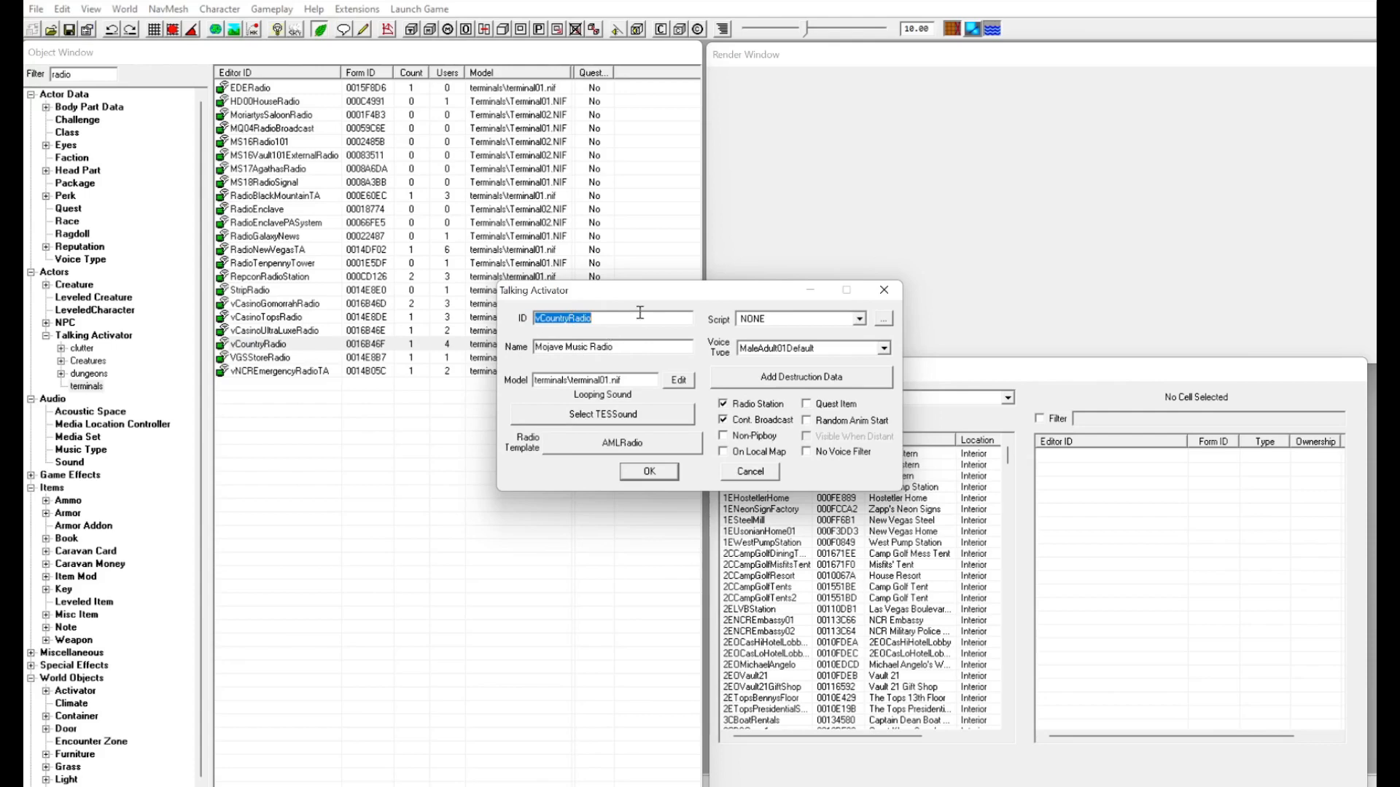
pyautogui.write('RadioTutAct')
pyautogui.moveTo(617, 342); pyautogui.dragTo(533, 346)
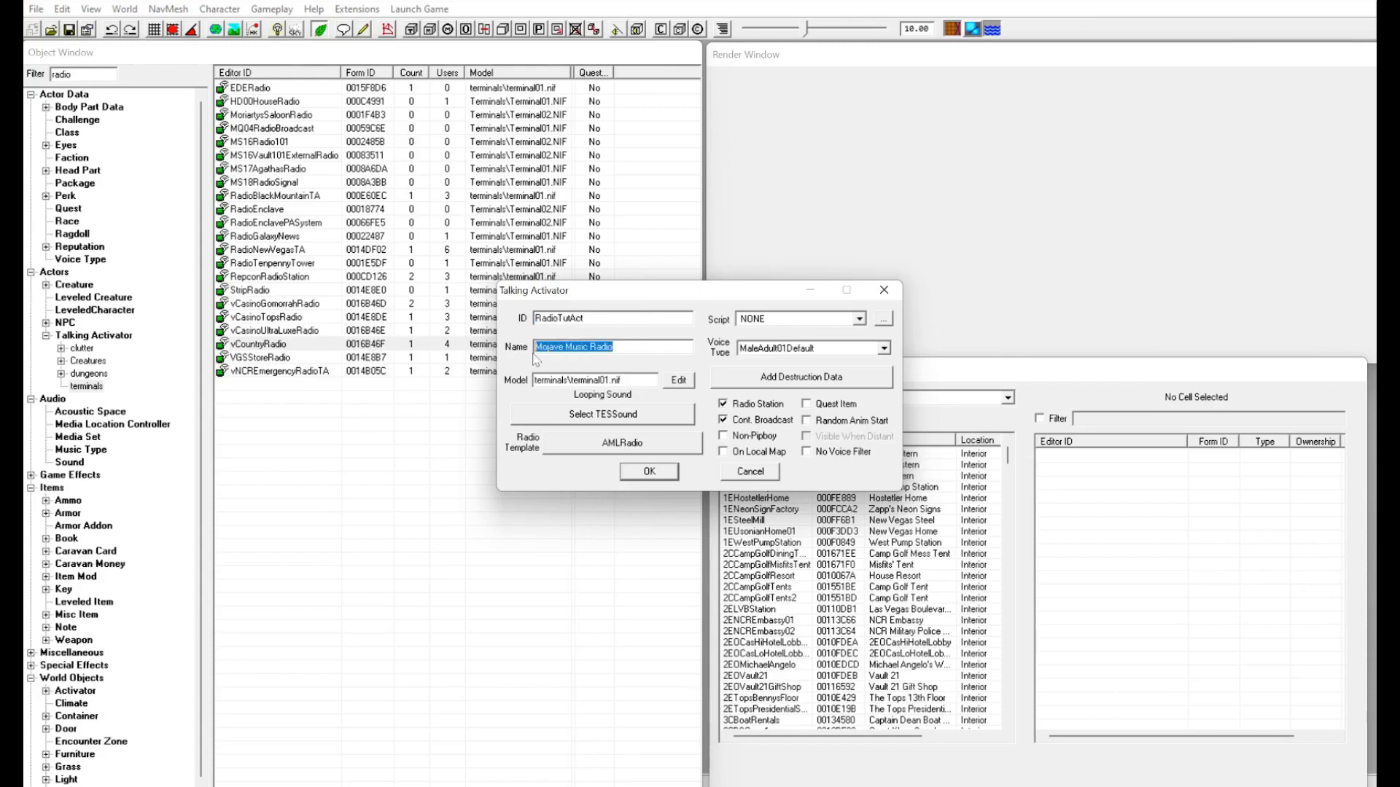
pyautogui.write('Tutorial')
pyautogui.click(724, 404)
pyautogui.click(883, 348)
pyautogui.press('c')
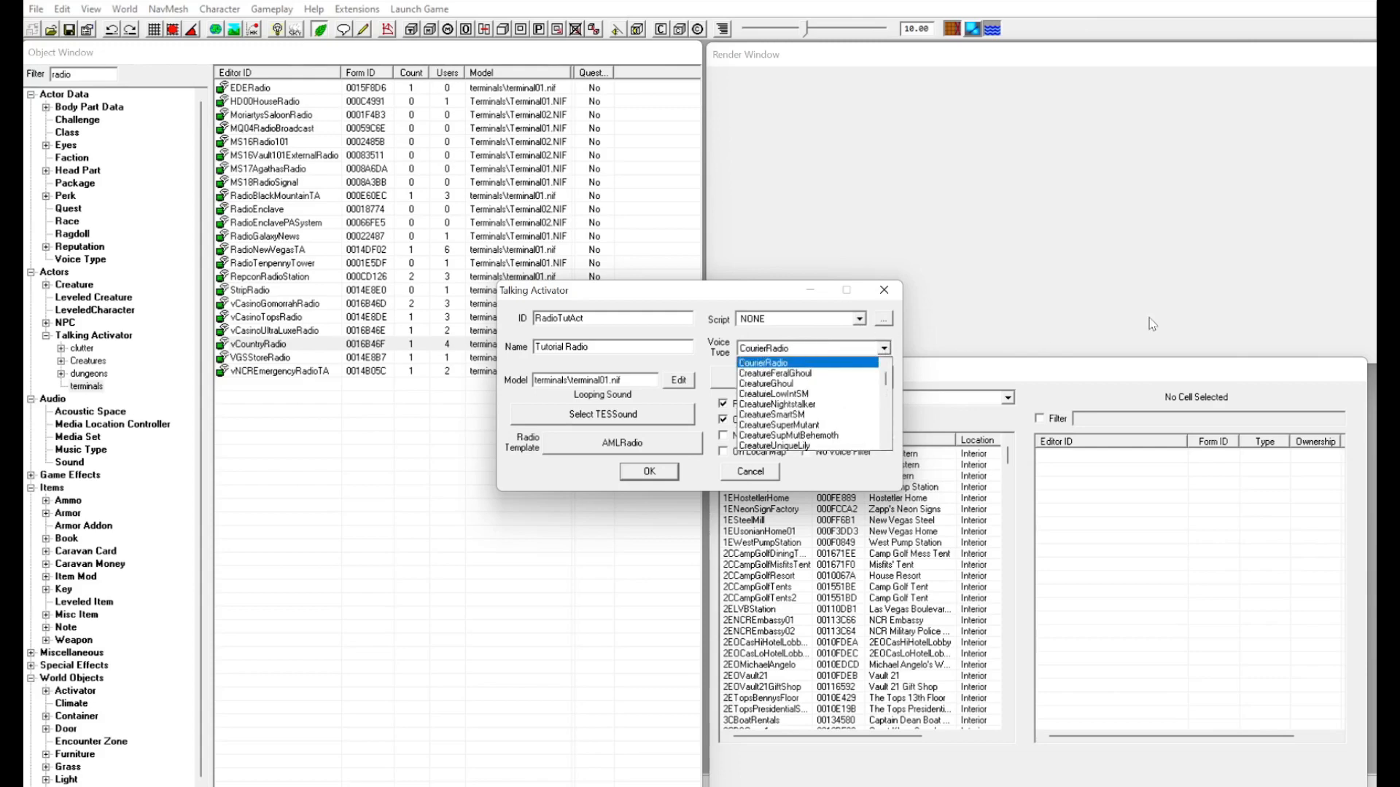
pyautogui.press('Return')
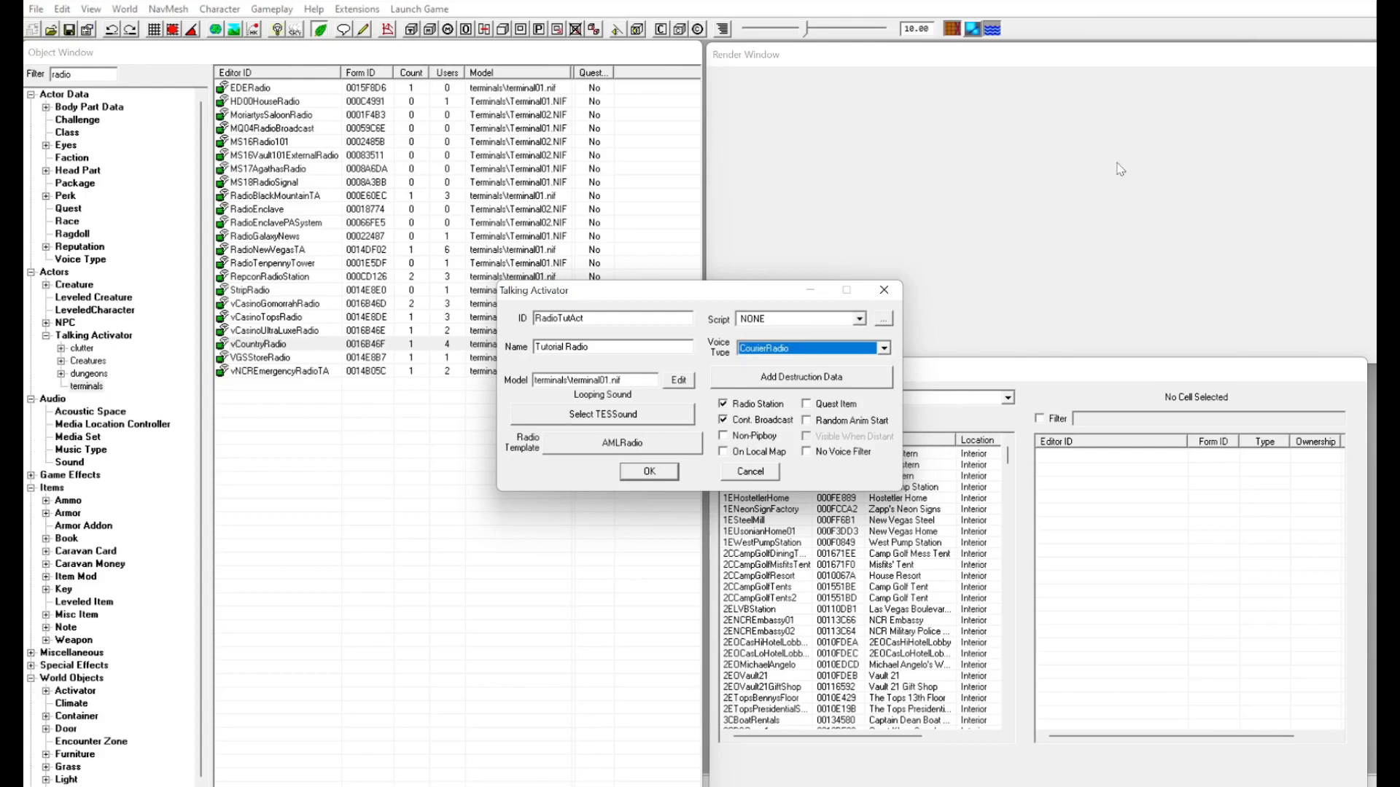
pyautogui.click(659, 479)
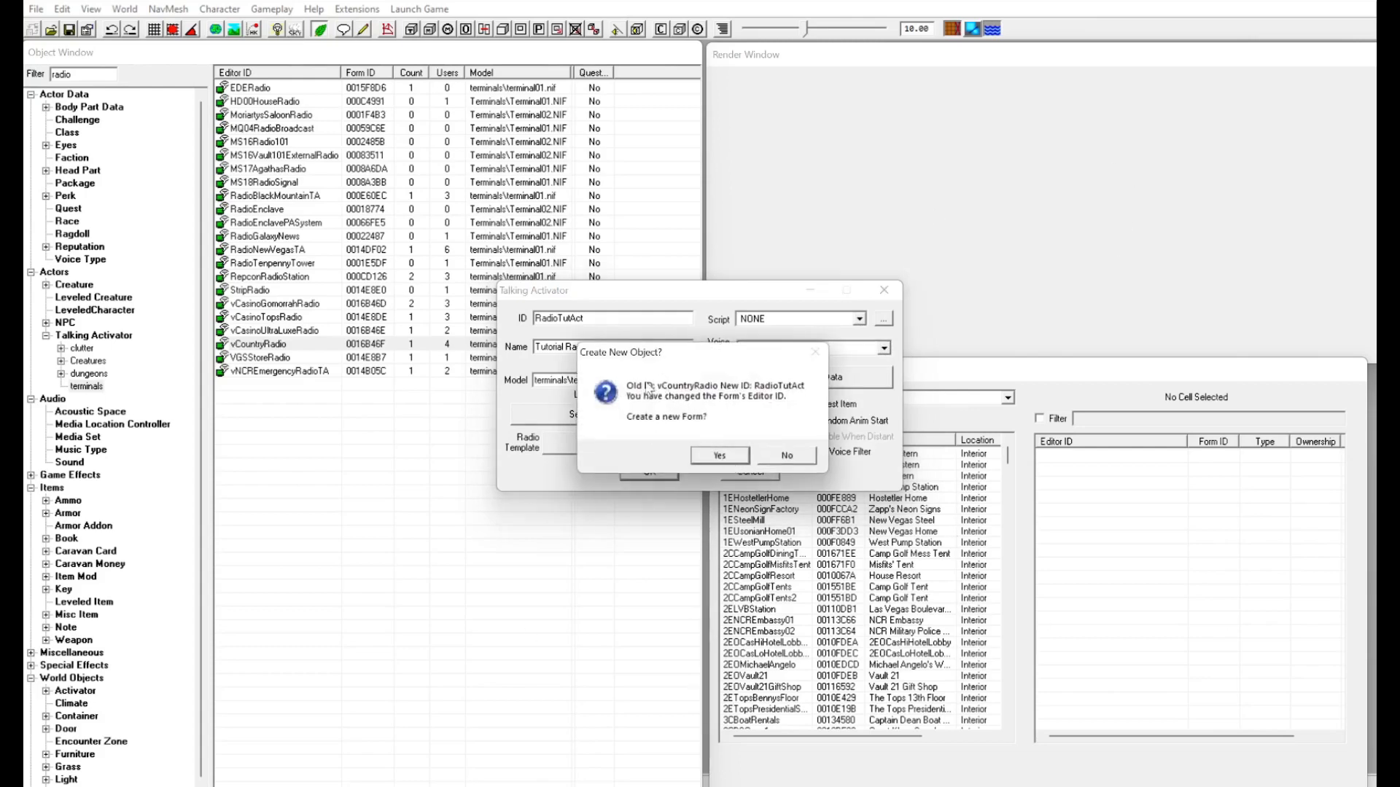
pyautogui.click(718, 456)
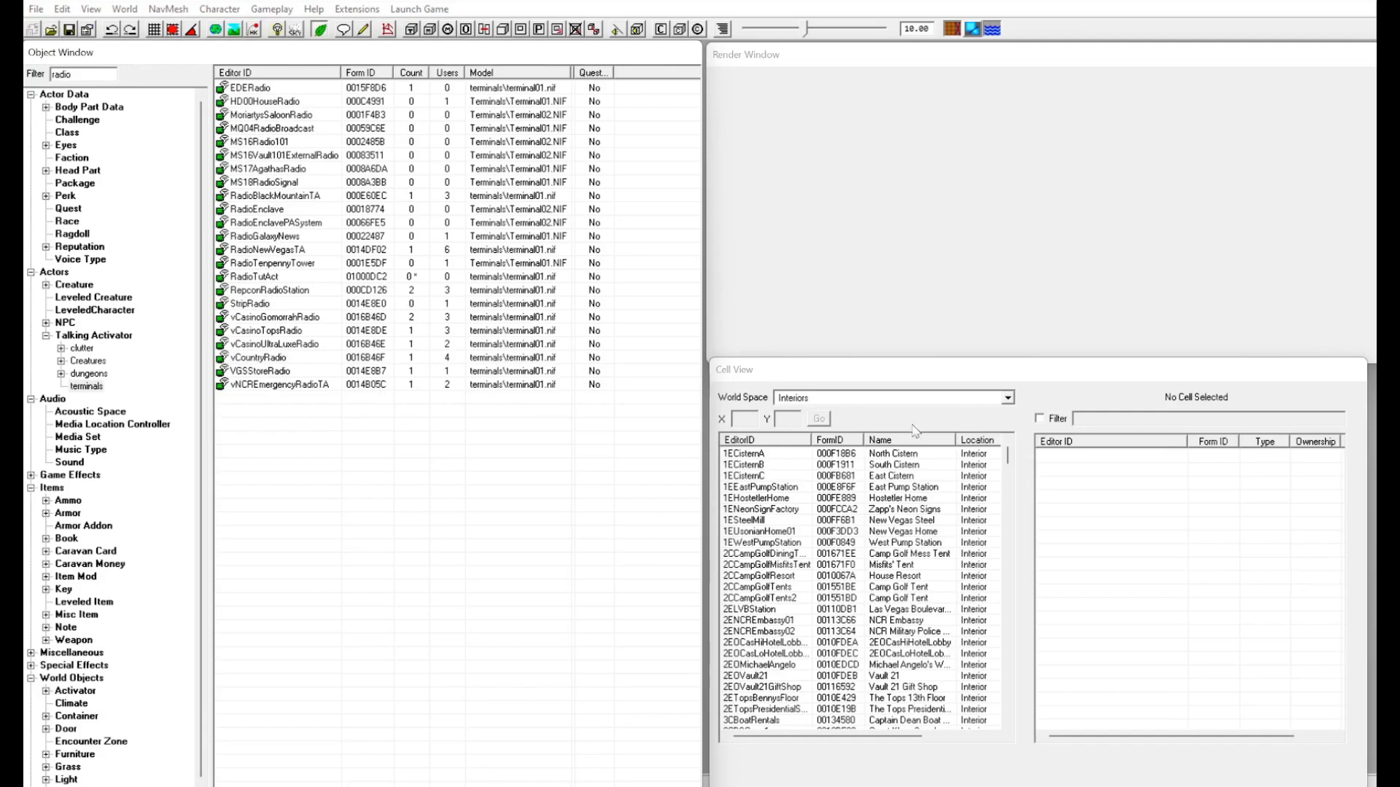
# Load the Goodsprings cell at -18, 0 of the WastelandNV world space into the render window.
pyautogui.click(860, 398)
pyautogui.scroll(-2, 855, 469)
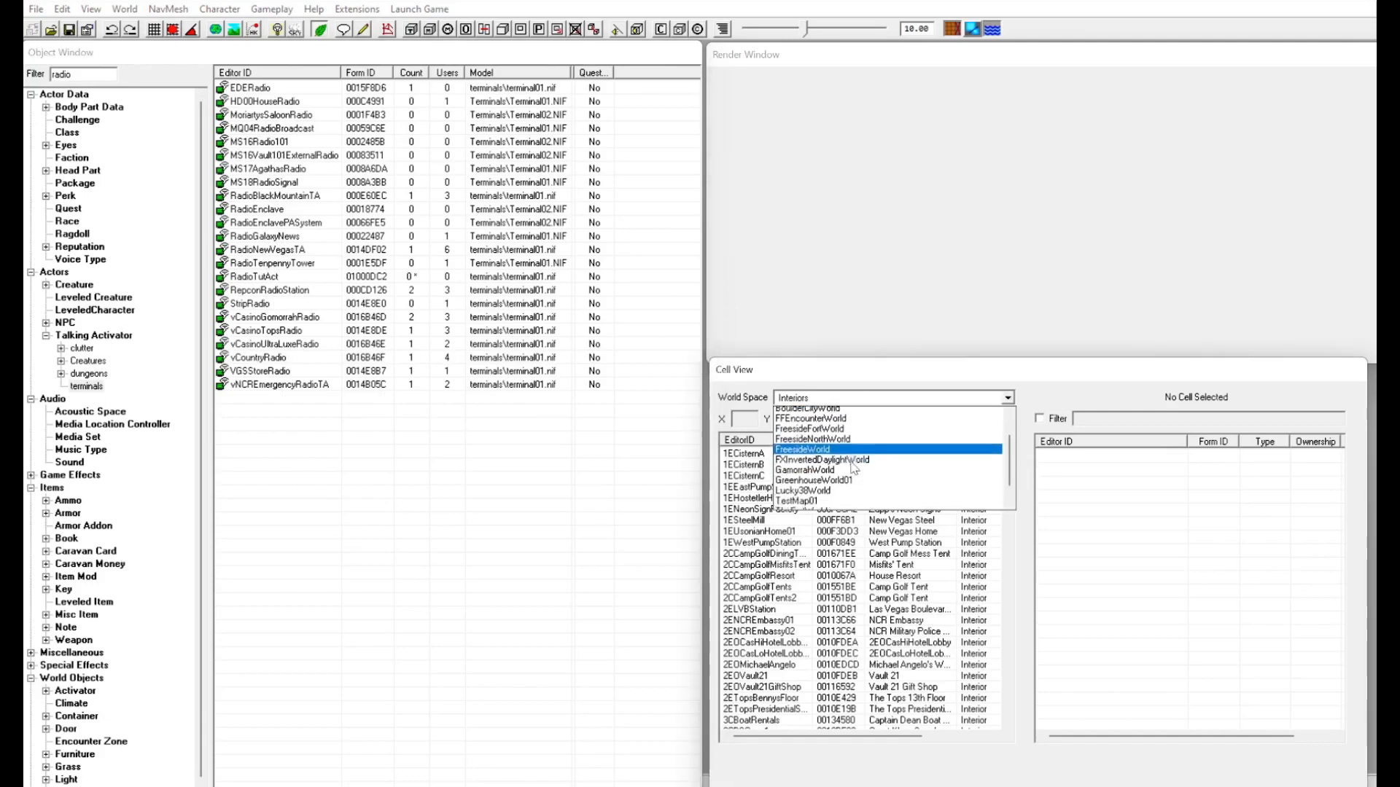
pyautogui.scroll(-1, 849, 474)
pyautogui.click(814, 500)
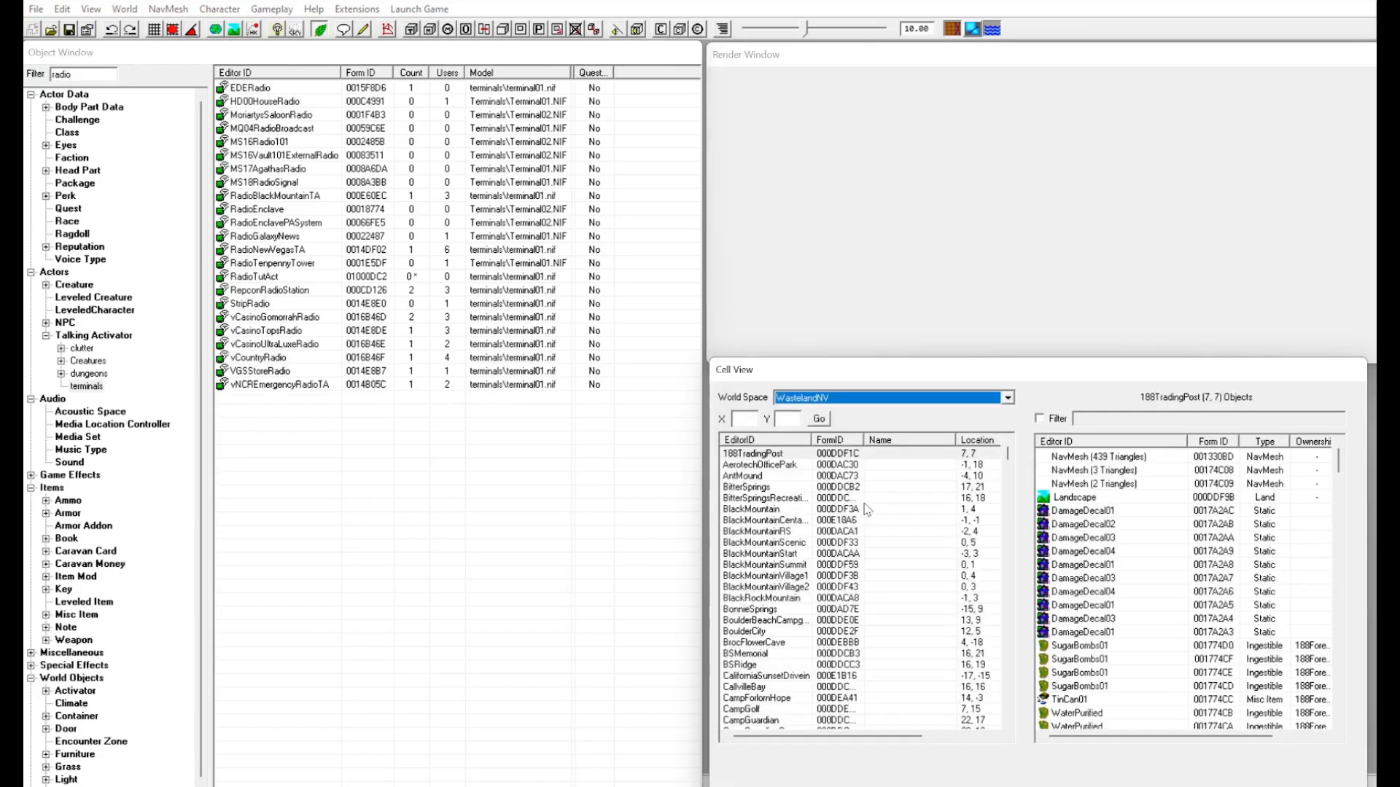
pyautogui.scroll(-9, 821, 565)
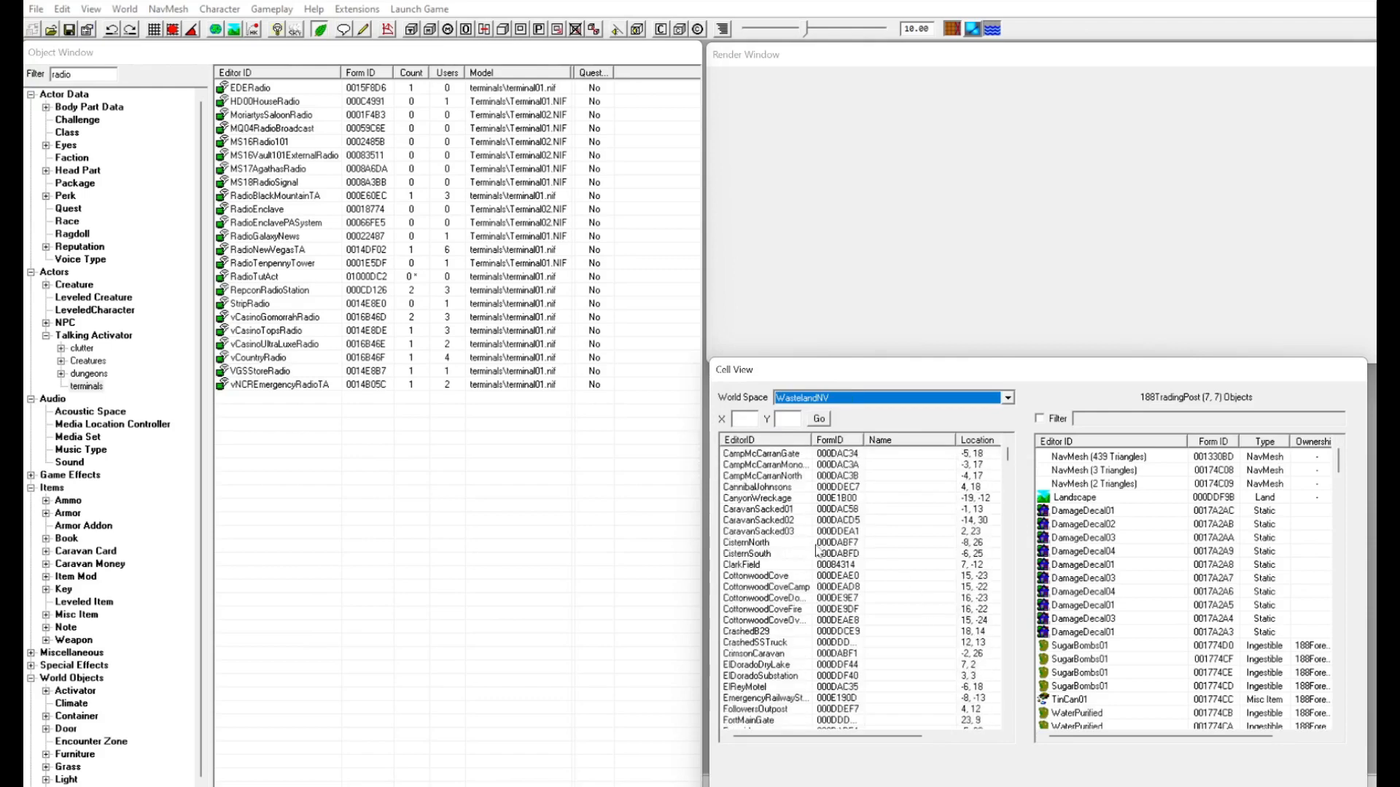
pyautogui.scroll(-9, 816, 551)
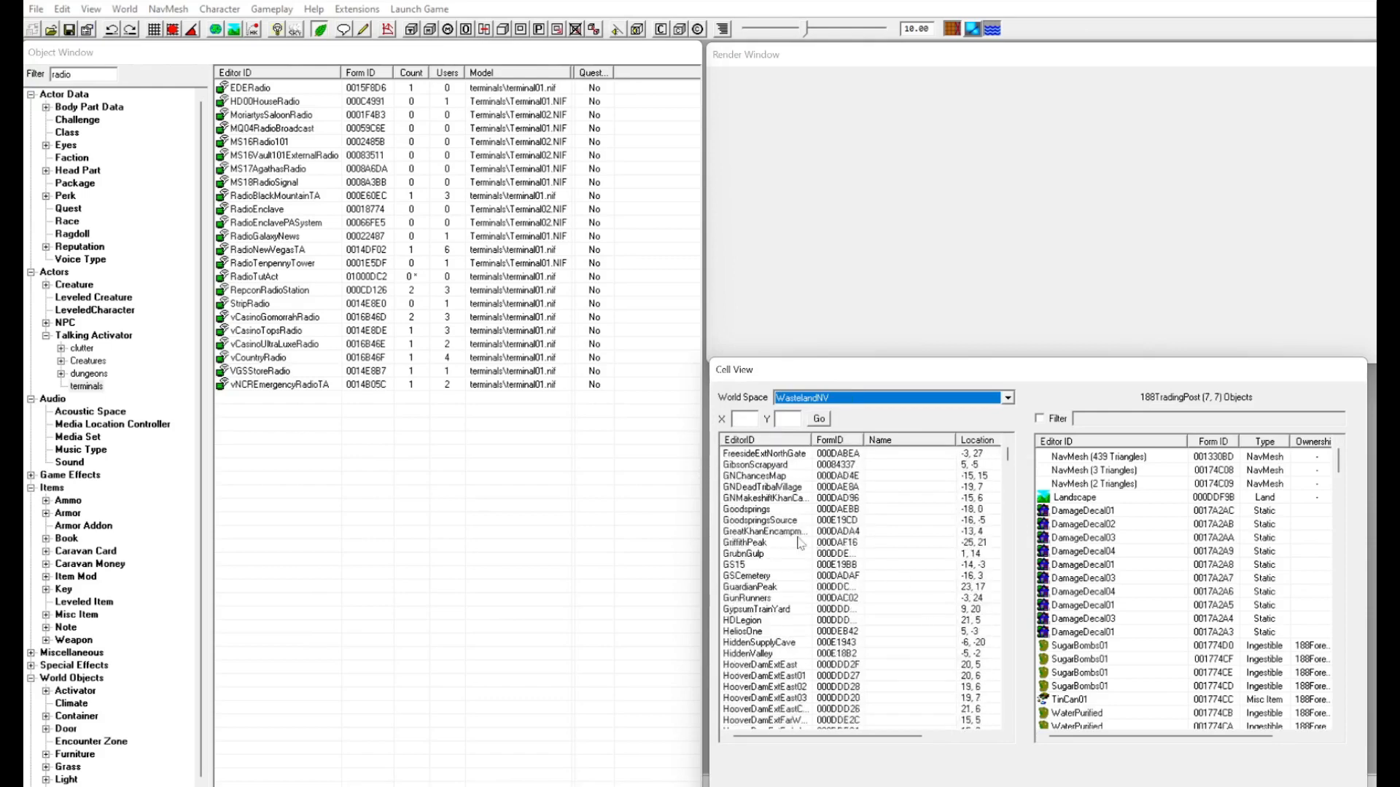
pyautogui.scroll(-10, 801, 543)
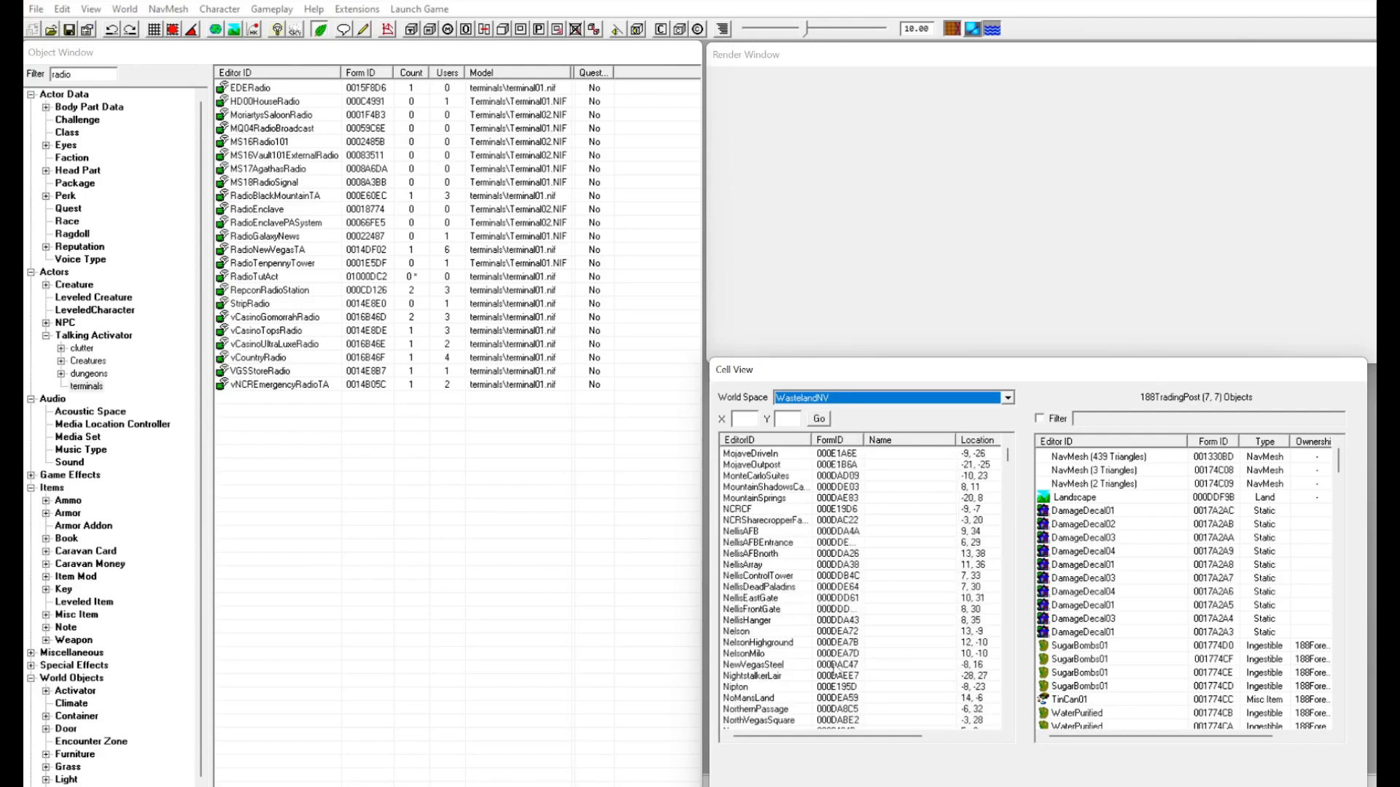
pyautogui.scroll(14, 833, 666)
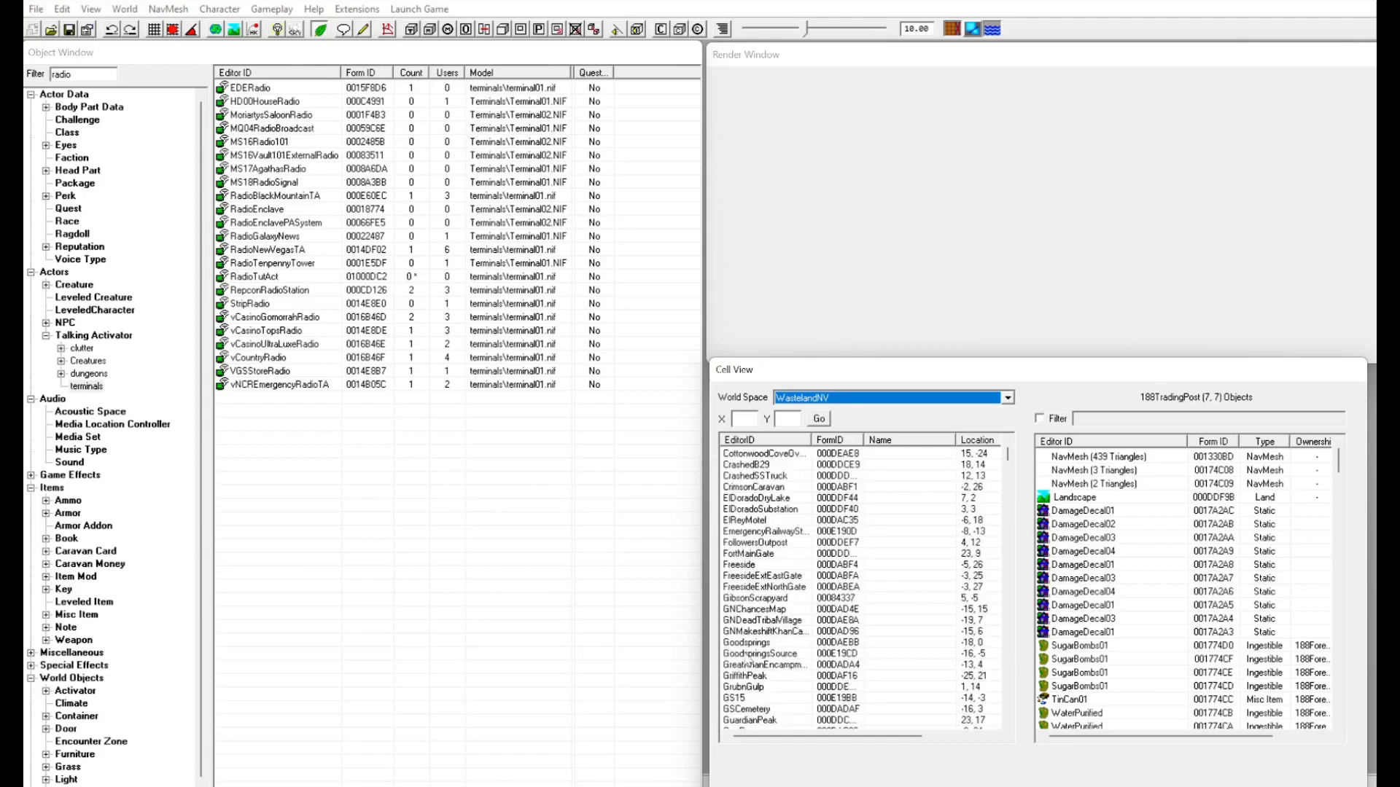
pyautogui.click(760, 643)
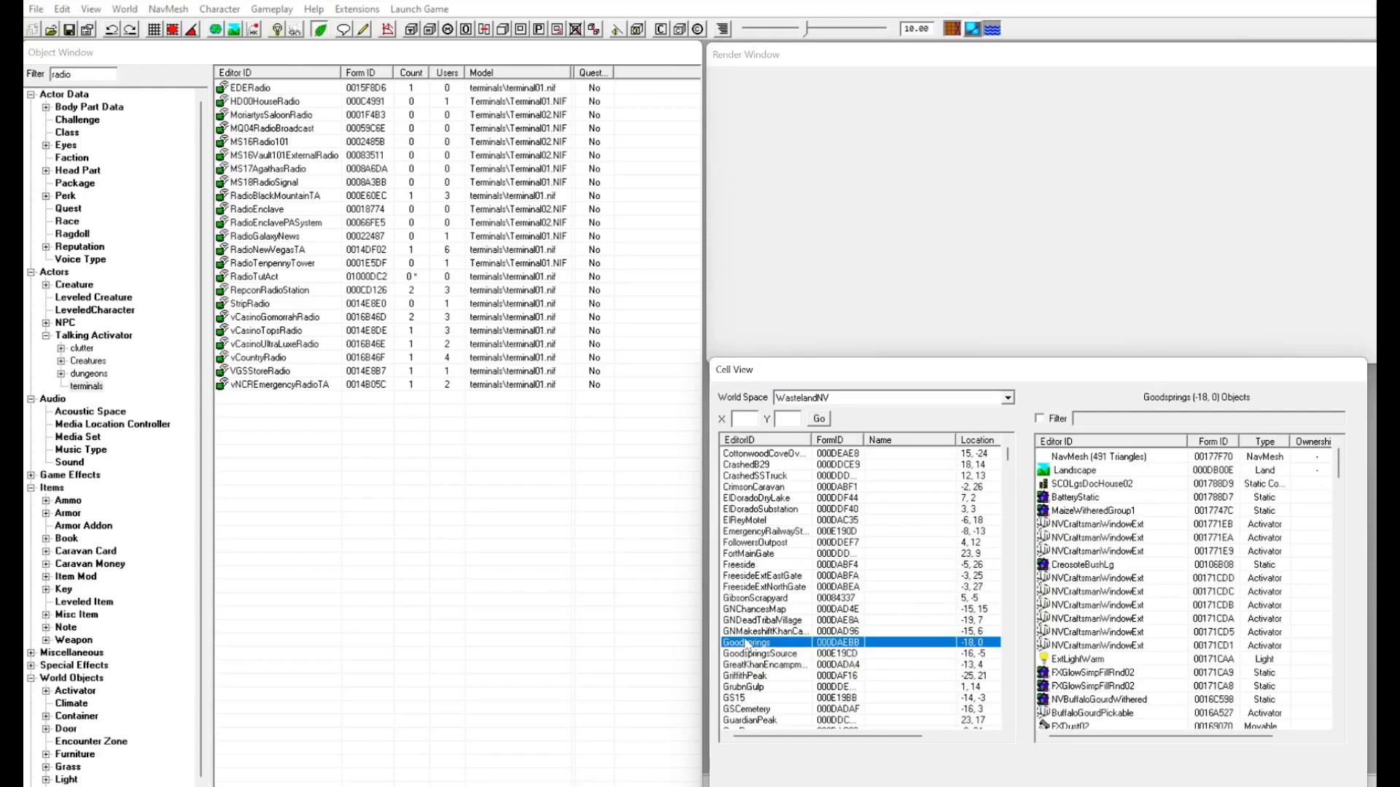
pyautogui.doubleClick(747, 643)
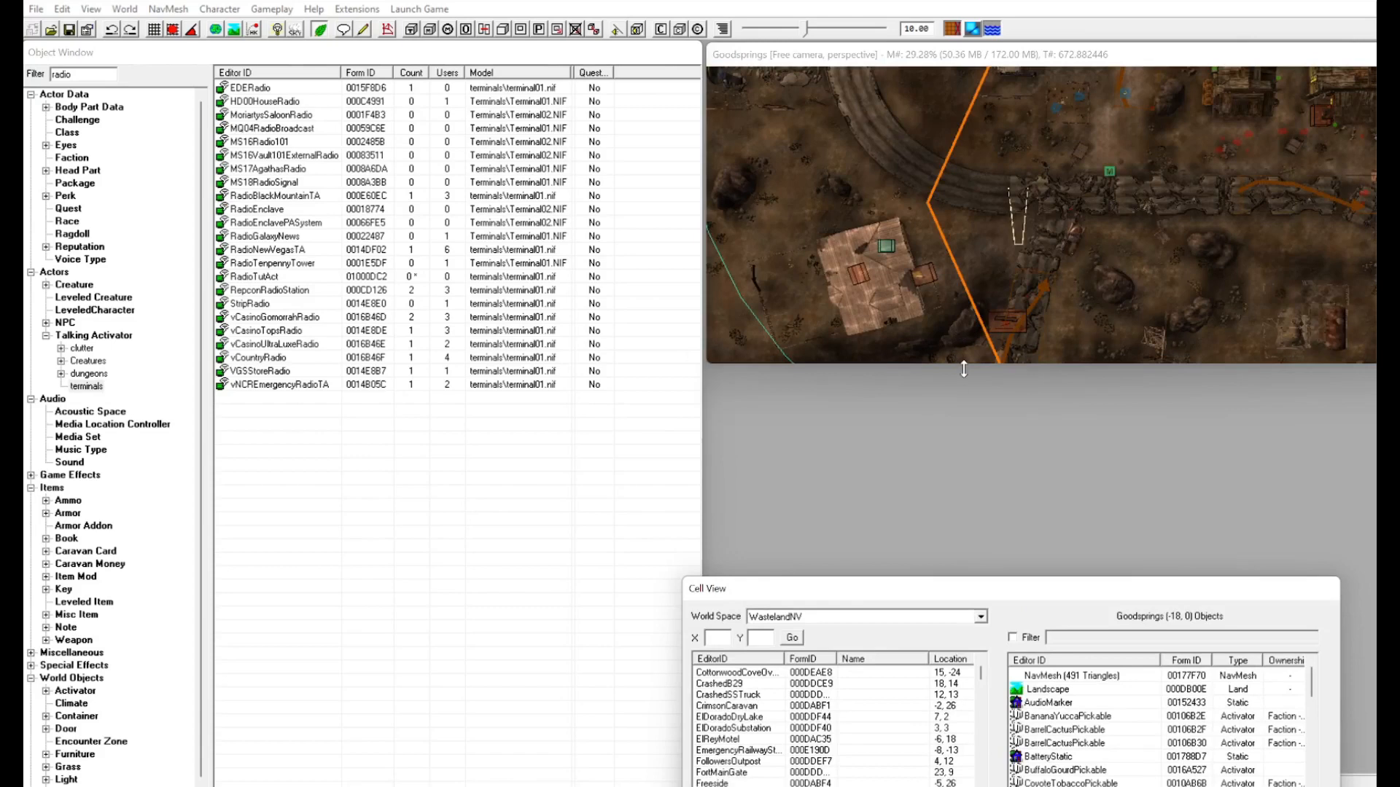
# Enlarge the render window and place a RadioTutAct terminal in front of the Prospector Saloon.
pyautogui.moveTo(964, 369); pyautogui.dragTo(940, 535)
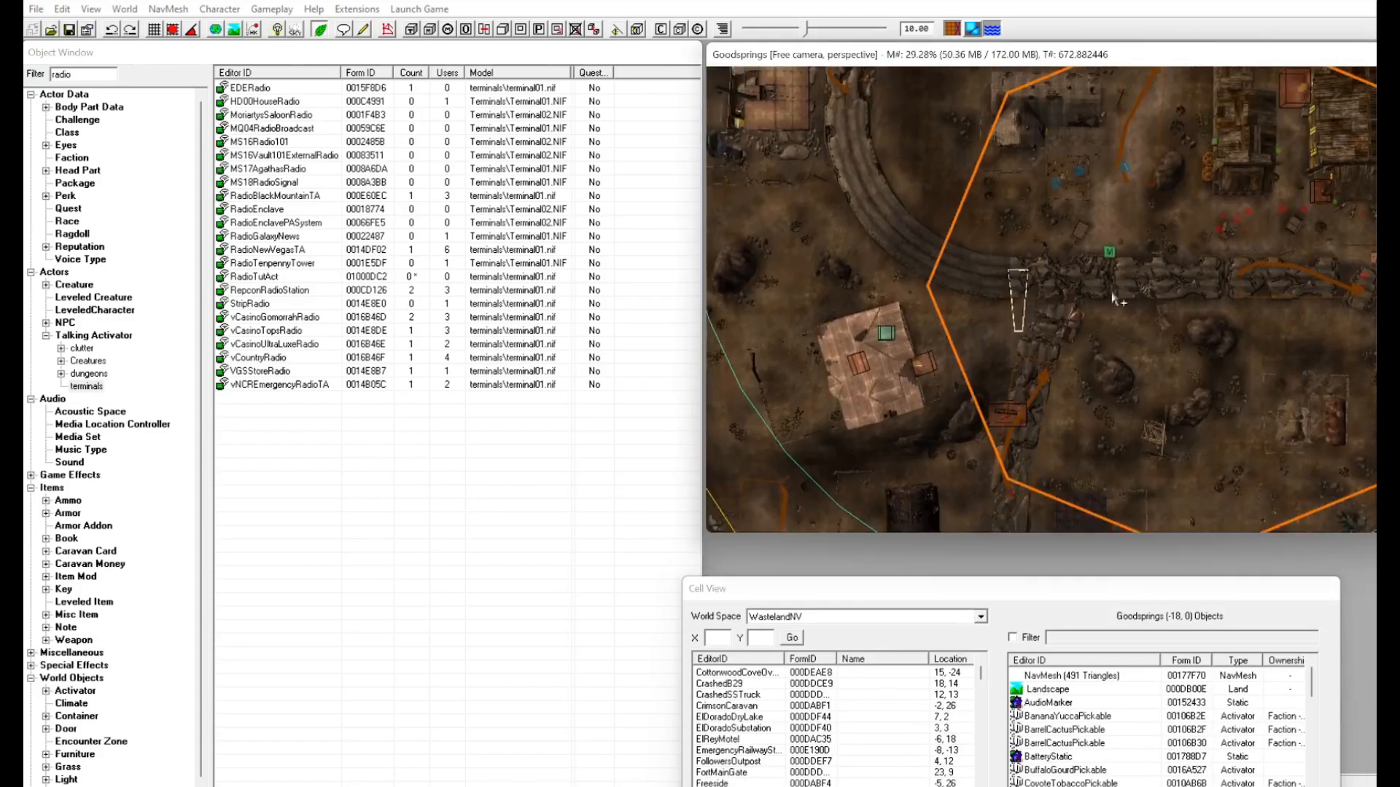
pyautogui.moveTo(1130, 338); pyautogui.dragTo(1038, 543, button='middle')
pyautogui.moveTo(1057, 346); pyautogui.dragTo(1047, 620, button='middle')
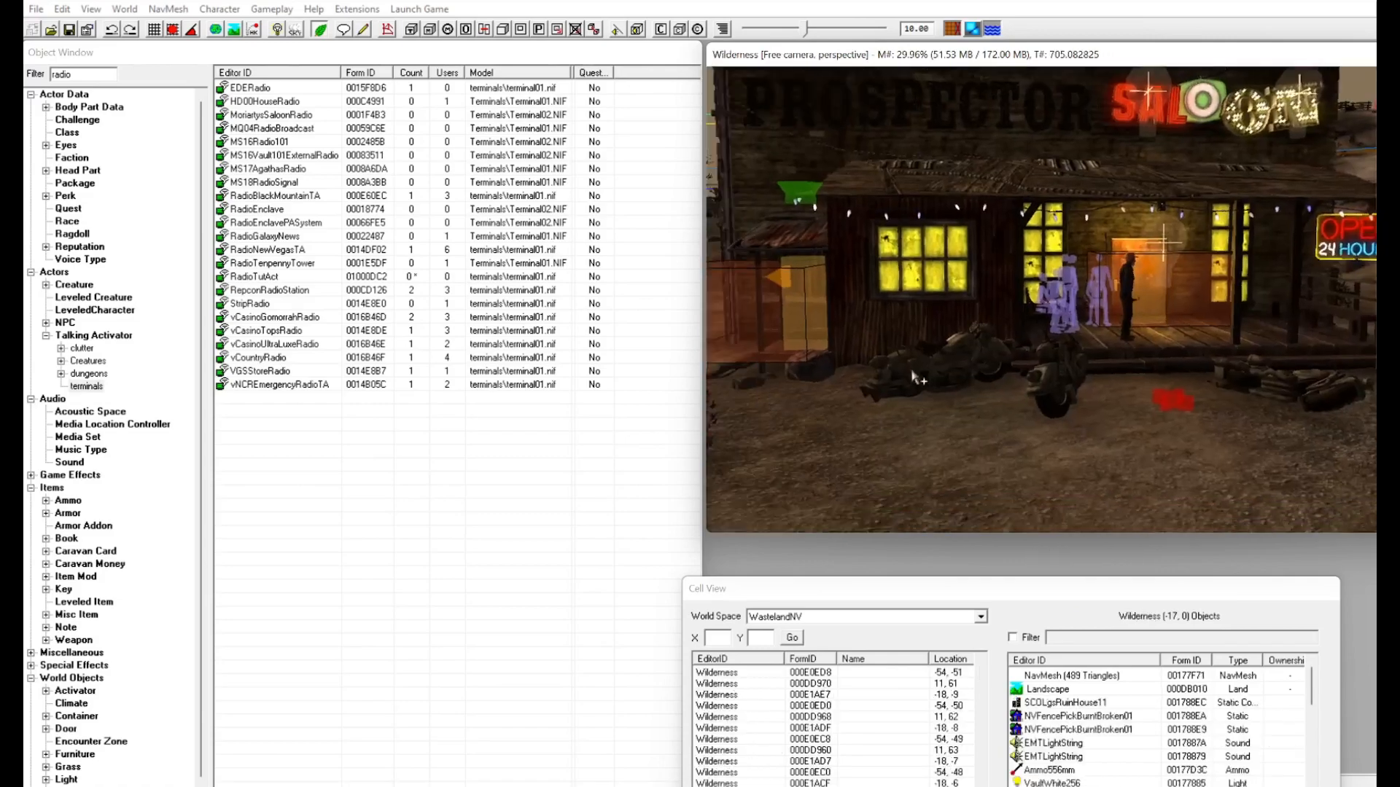
pyautogui.moveTo(883, 321)
pyautogui.keyDown('shift'); pyautogui.mouseDown(button='middle')
pyautogui.moveTo(1084, 297)
pyautogui.moveTo(1119, 372)
pyautogui.moveTo(1312, 357)
pyautogui.mouseUp(button='middle'); pyautogui.keyUp('shift')
pyautogui.scroll(5, 1119, 372)
pyautogui.scroll(5, 1101, 347)
pyautogui.keyDown('shift'); pyautogui.moveTo(1038, 340); pyautogui.dragTo(1015, 370, button='middle'); pyautogui.keyUp('shift')
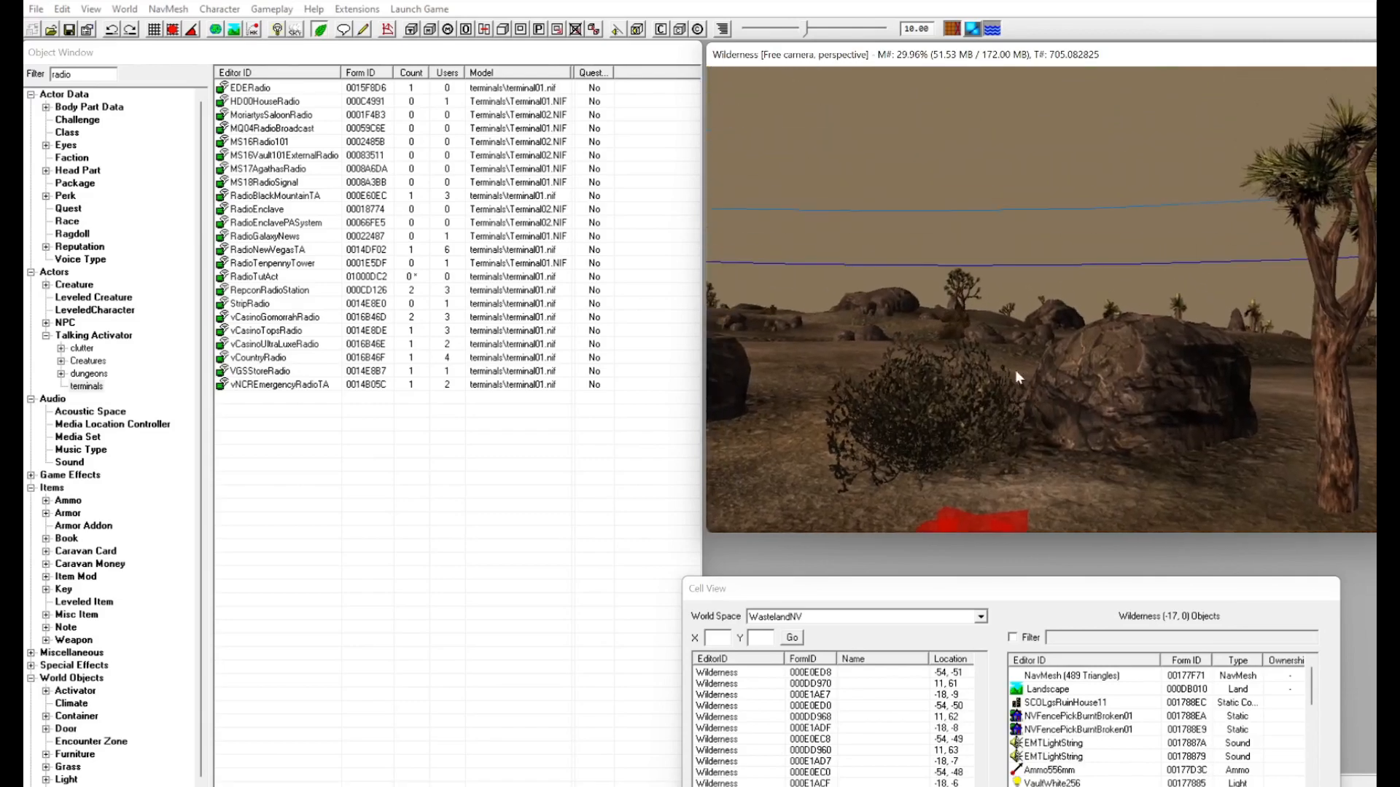
pyautogui.scroll(1, 1027, 370)
pyautogui.scroll(5, 959, 363)
pyautogui.keyDown('shift'); pyautogui.moveTo(986, 265); pyautogui.dragTo(633, 332, button='middle'); pyautogui.keyUp('shift')
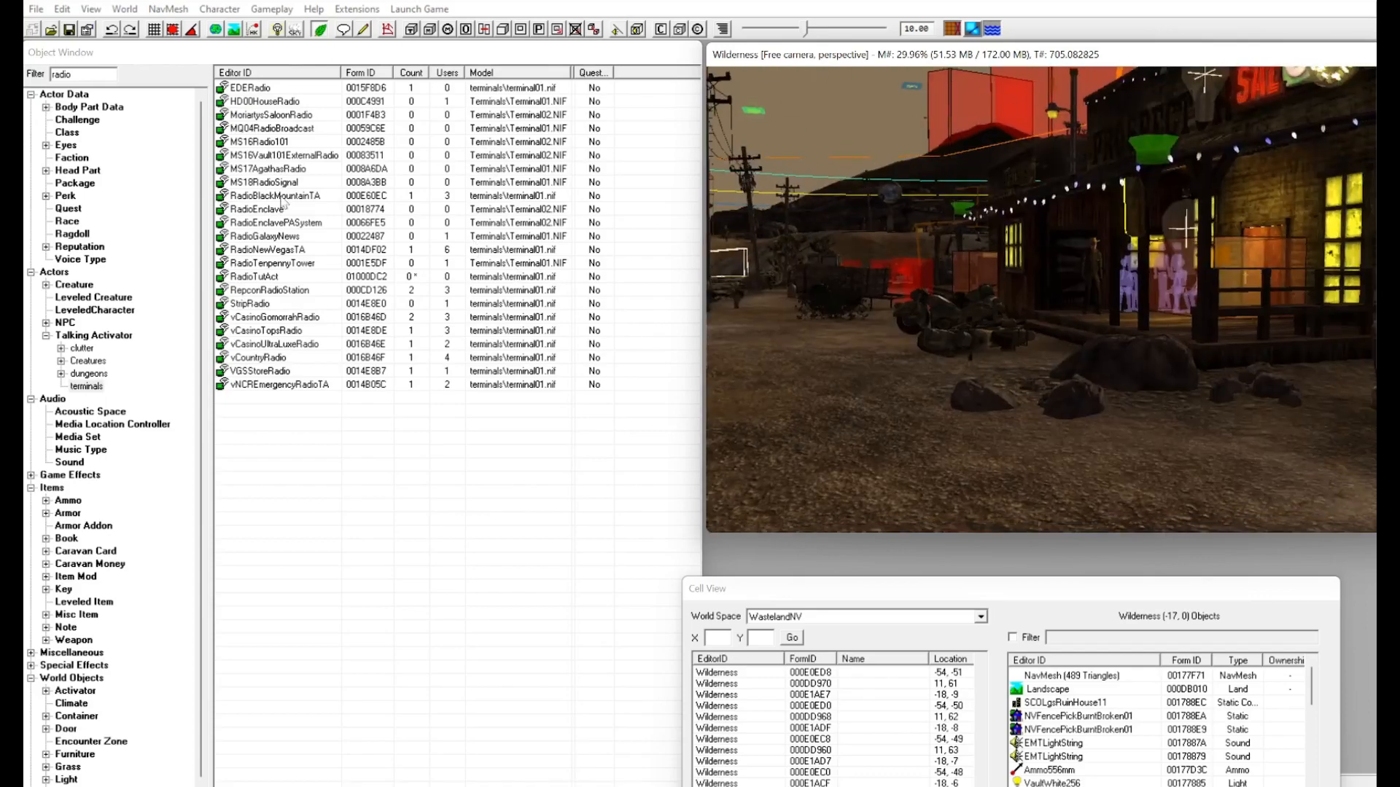
pyautogui.click(248, 358)
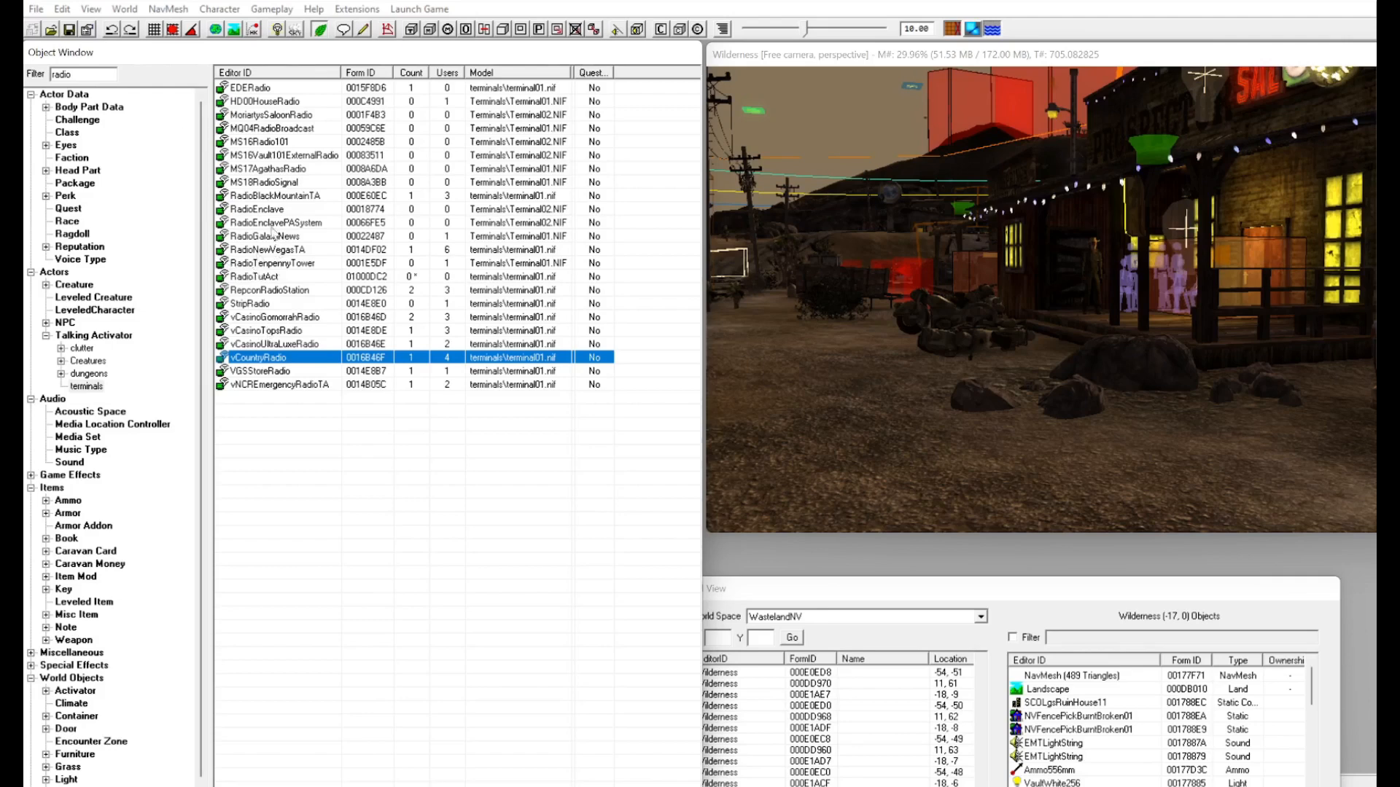
pyautogui.click(274, 276)
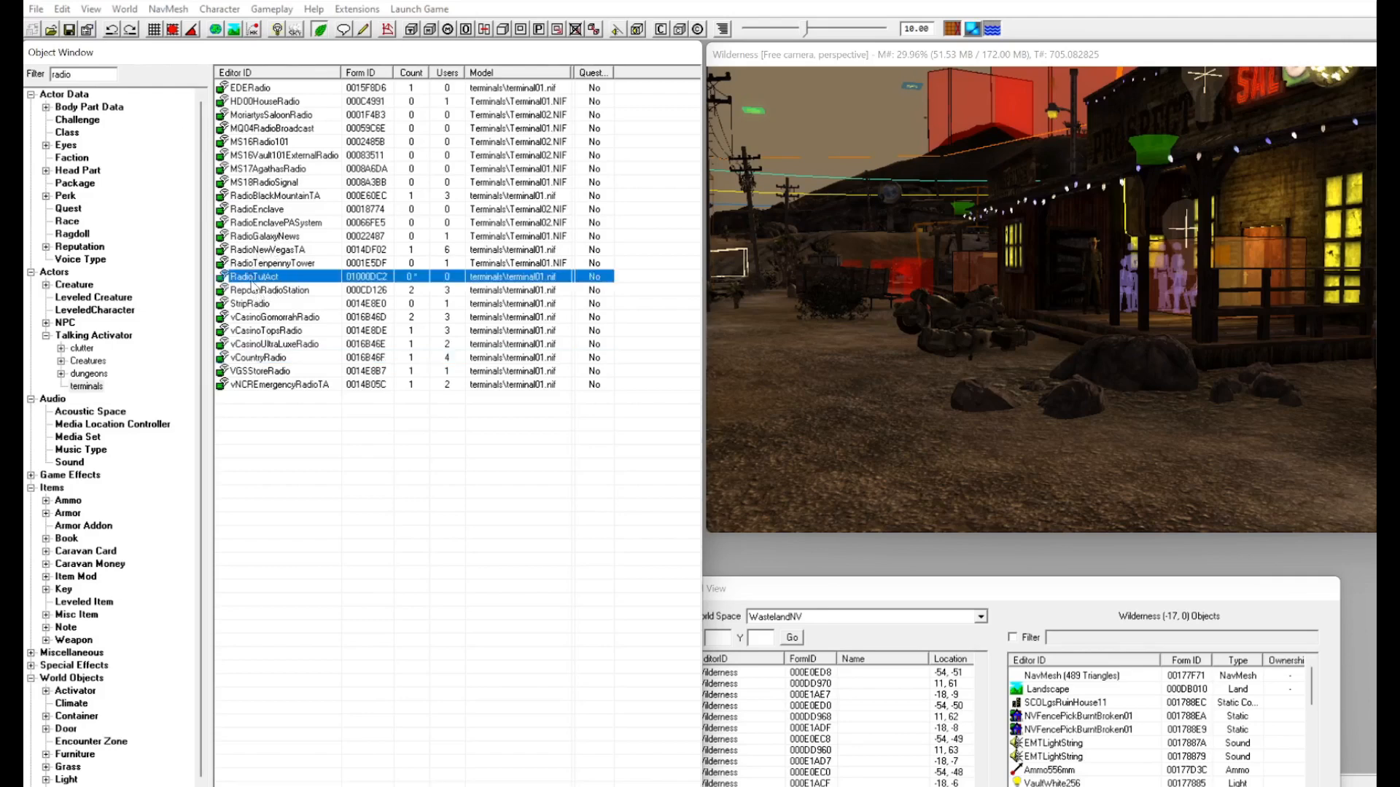
pyautogui.moveTo(247, 283); pyautogui.dragTo(1034, 295)
# Shift the placed terminal slightly on the open ground and lower its Z position to about 8300.
pyautogui.scroll(-3, 1134, 339)
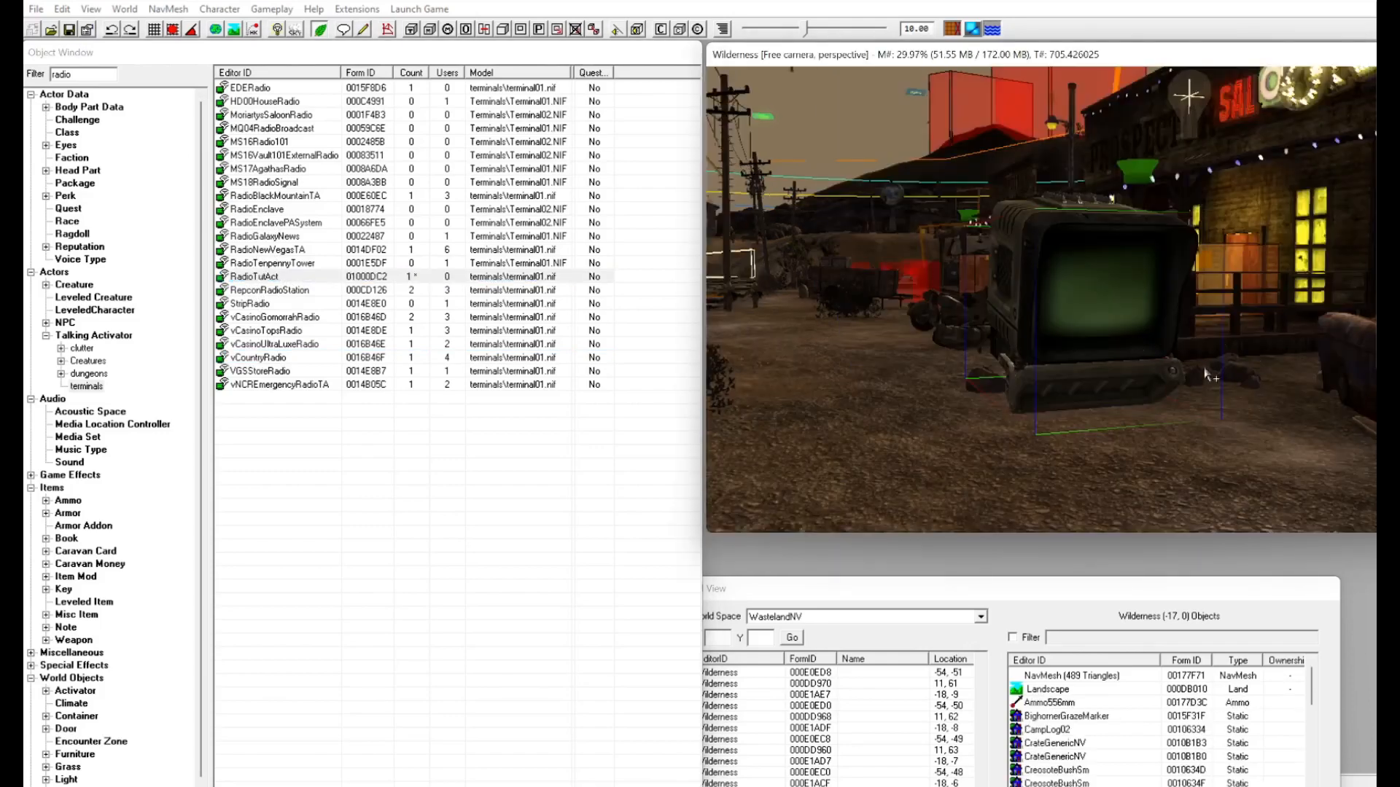
pyautogui.moveTo(897, 352)
pyautogui.mouseDown(button='middle')
pyautogui.moveTo(1012, 330)
pyautogui.moveTo(806, 326)
pyautogui.moveTo(838, 357)
pyautogui.moveTo(877, 335)
pyautogui.mouseUp(button='middle')
pyautogui.scroll(-3, 1039, 342)
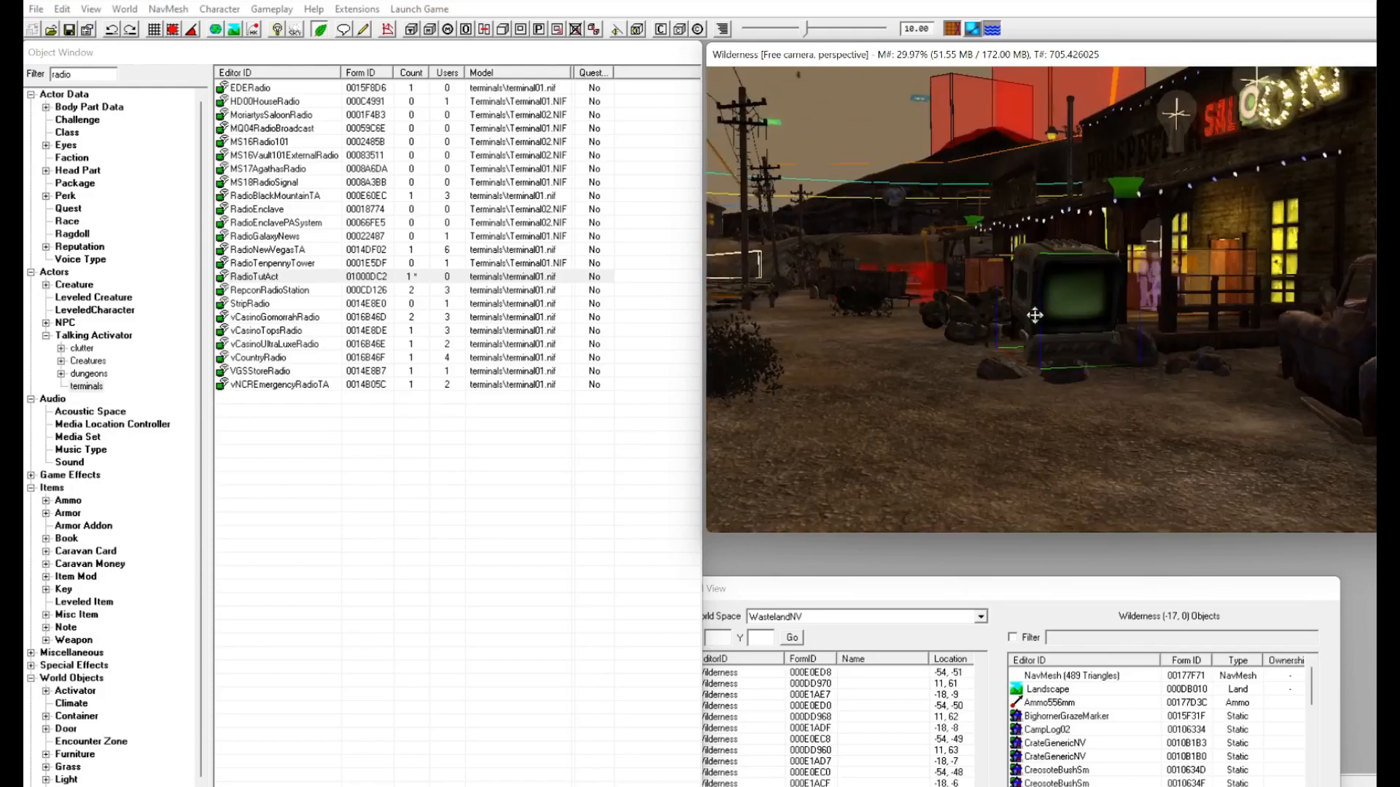
pyautogui.moveTo(1046, 340); pyautogui.dragTo(1025, 346)
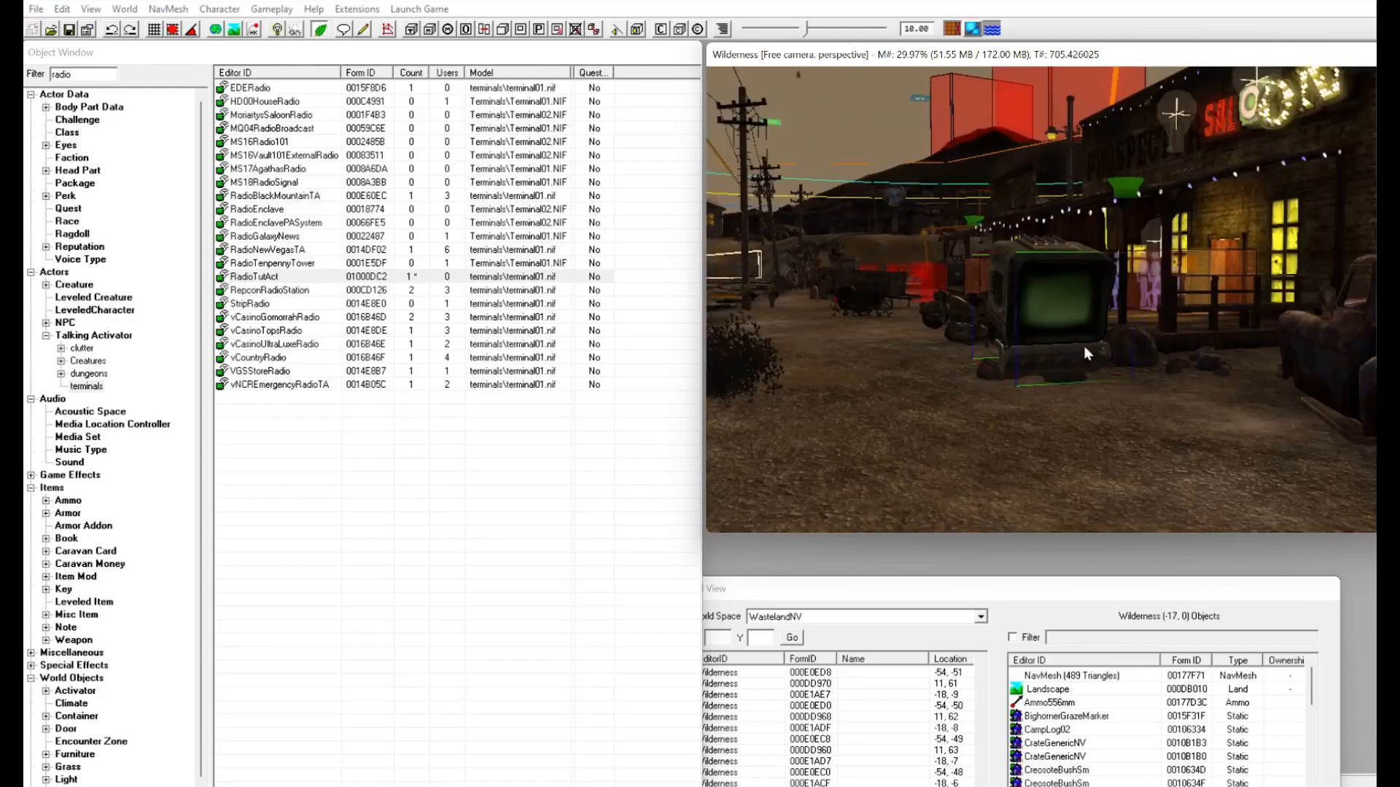
pyautogui.doubleClick(1053, 293)
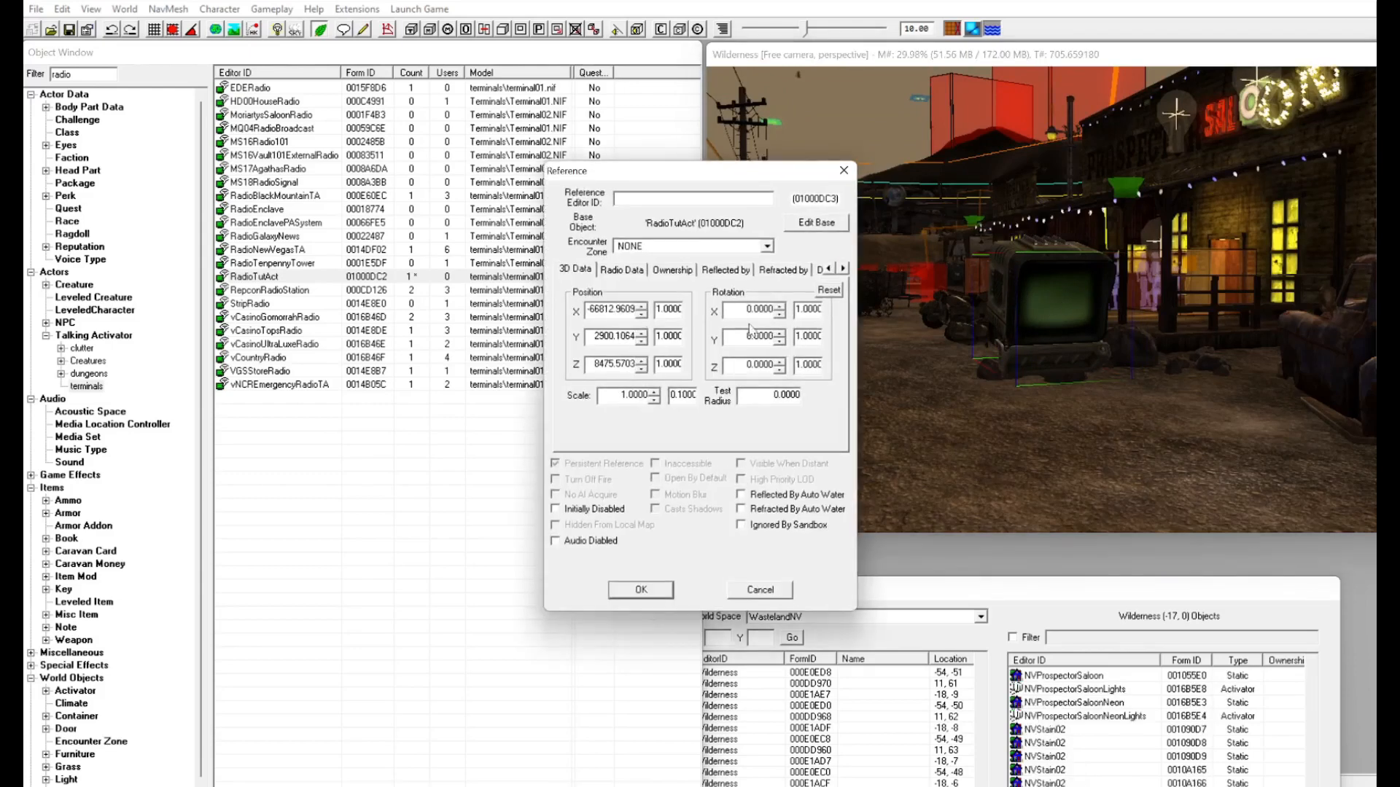
pyautogui.click(642, 369)
pyautogui.moveTo(641, 369); pyautogui.dragTo(641, 369)
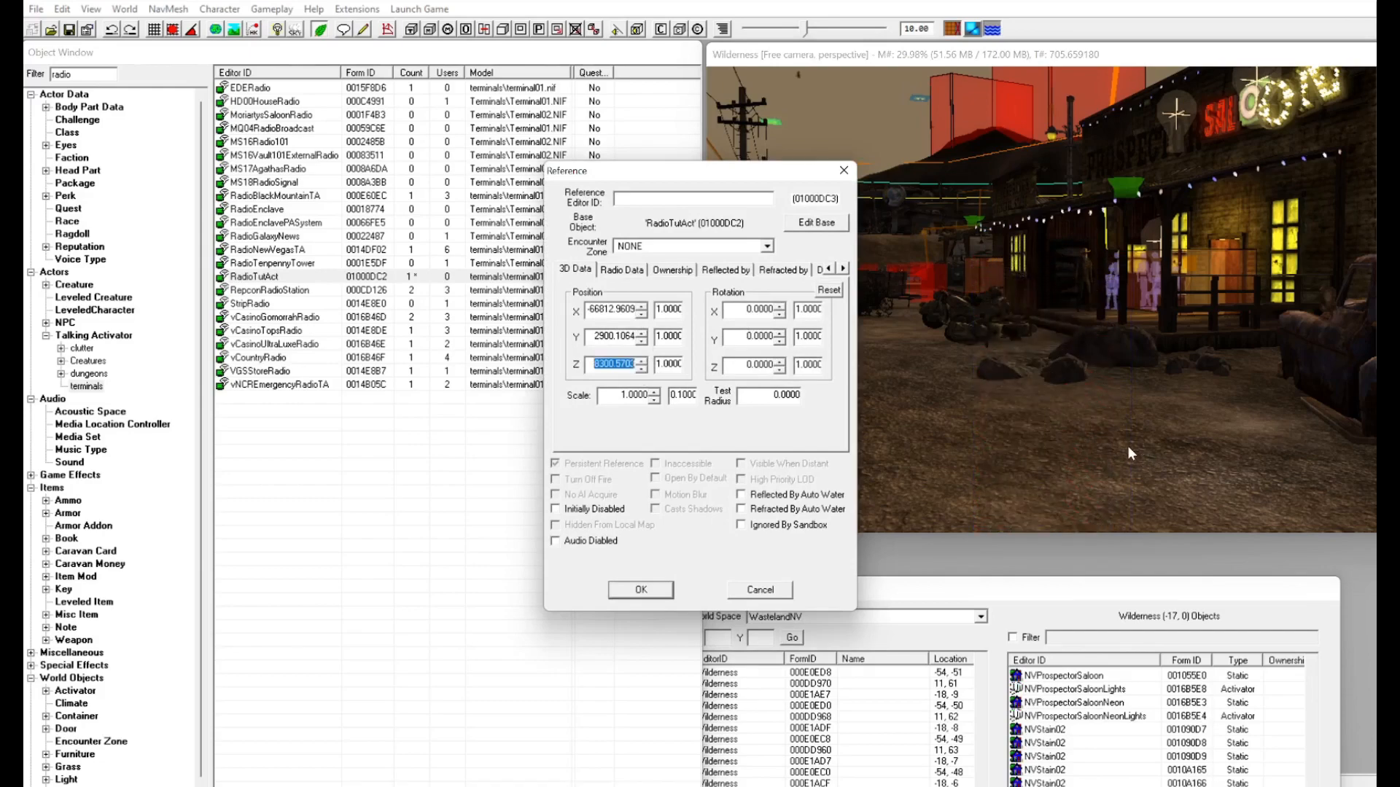
# Place the terminal inside the rusty truck bed with reference ID RadioTutTer, Z rotation 23 and scale 1.1.
pyautogui.click(1094, 465)
pyautogui.moveTo(1086, 467)
pyautogui.mouseDown(button='middle')
pyautogui.moveTo(1038, 435)
pyautogui.moveTo(1098, 334)
pyautogui.moveTo(1197, 392)
pyautogui.moveTo(1275, 403)
pyautogui.mouseUp(button='middle')
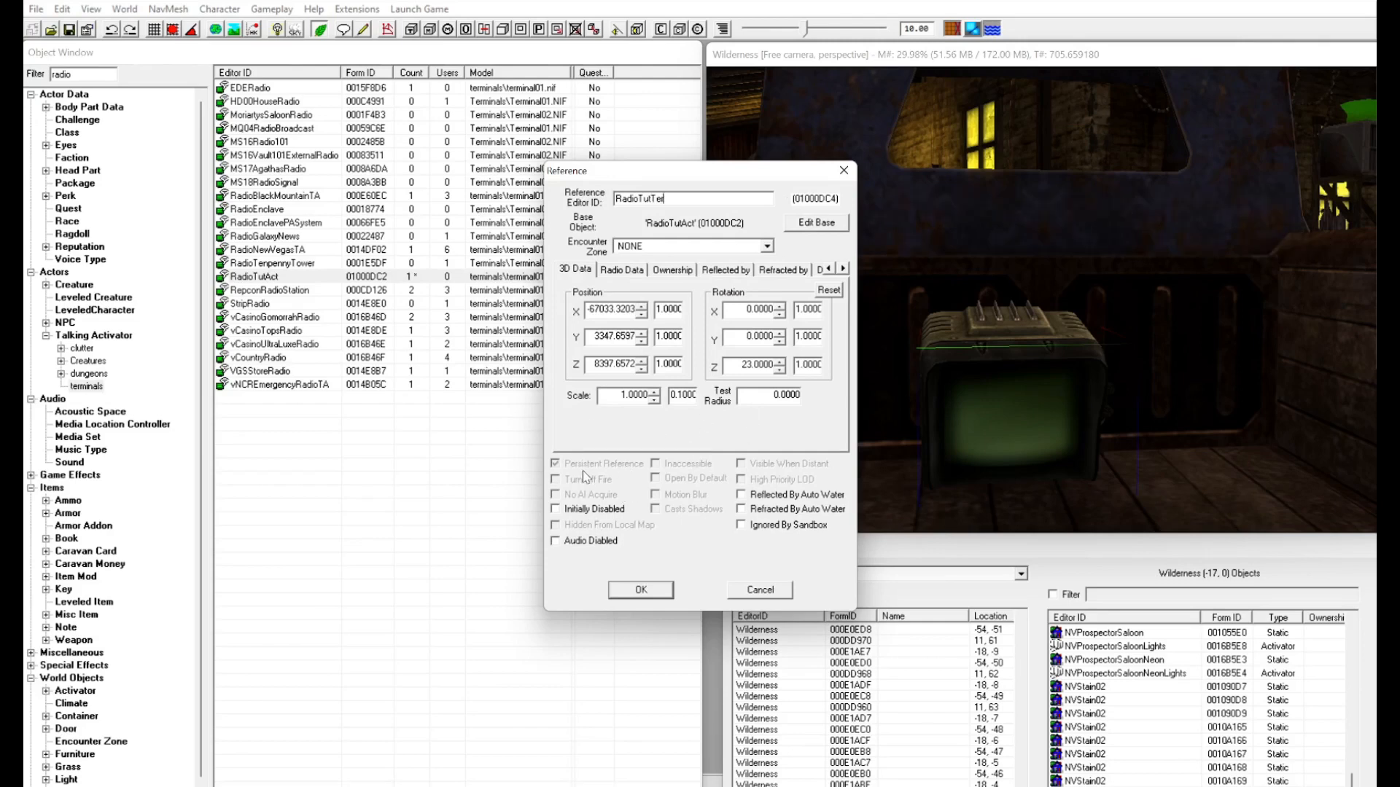
pyautogui.click(656, 392)
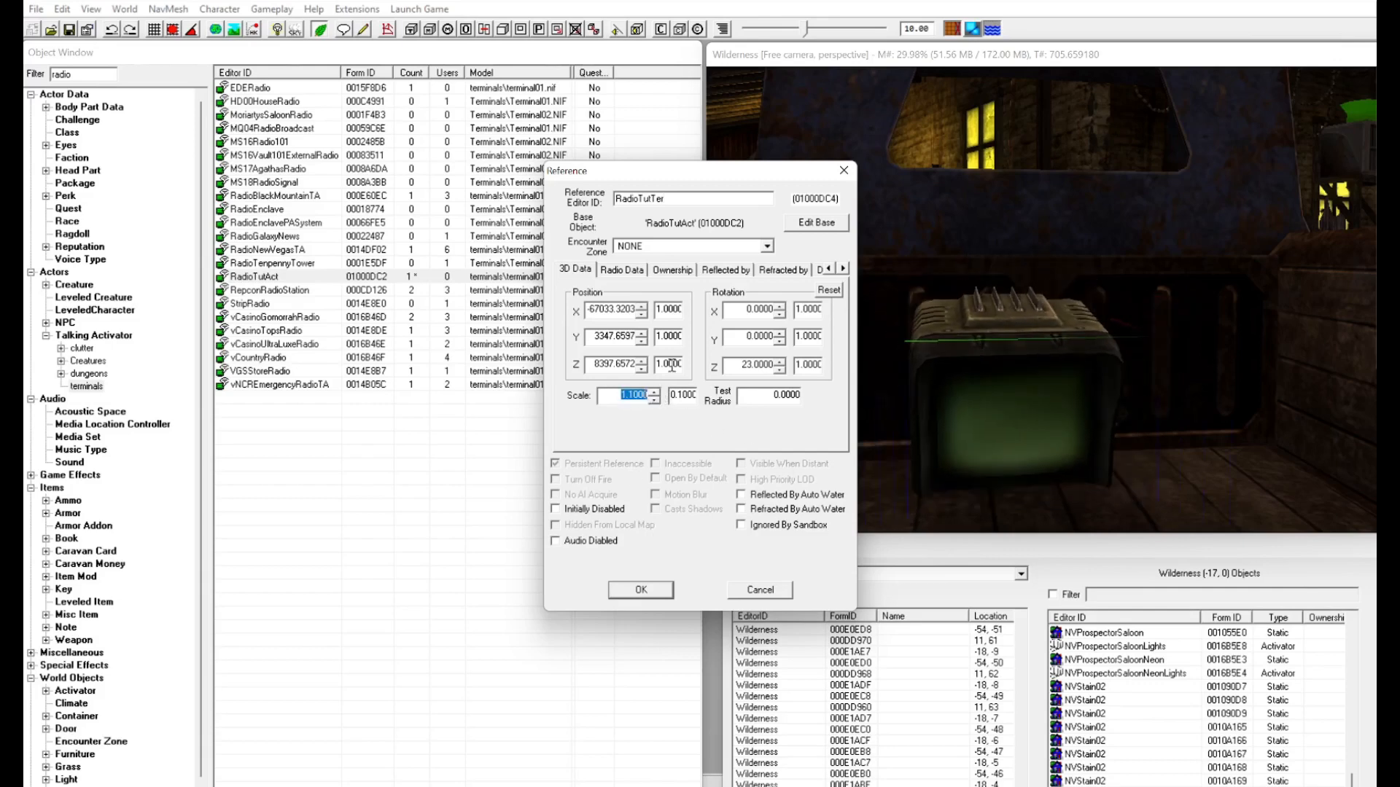
# Set the RadioTutTer reference's broadcast range type to Everywhere, and save the plugin.
pyautogui.click(622, 270)
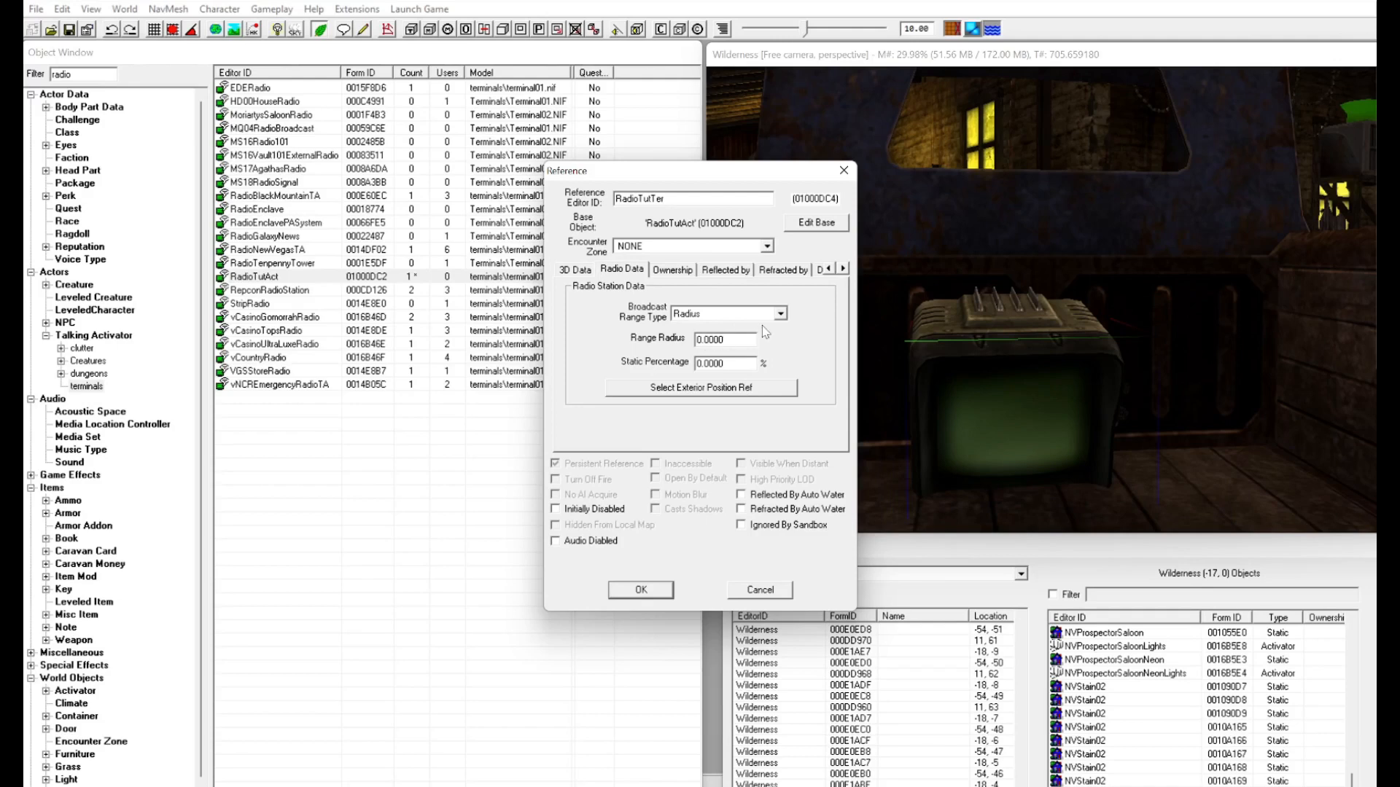
pyautogui.click(780, 314)
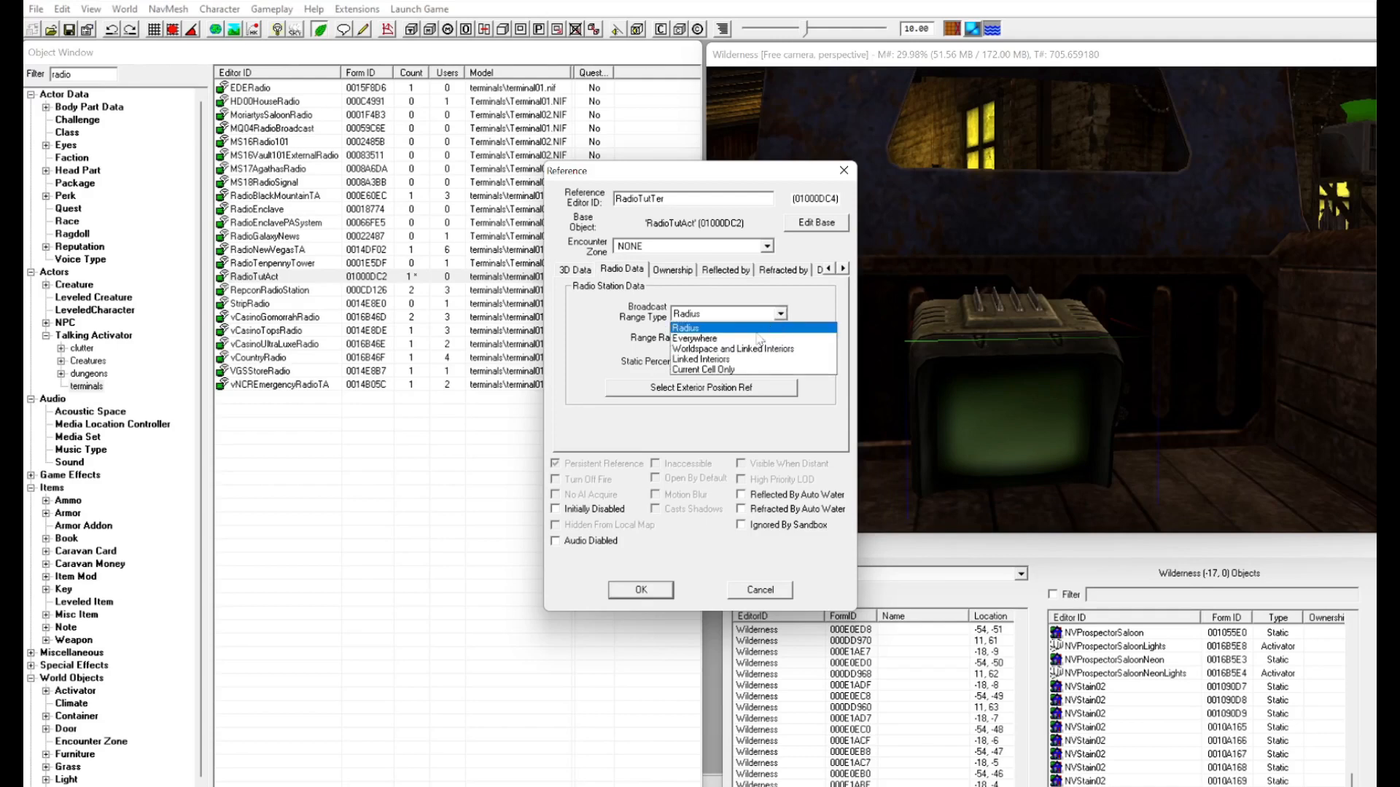
pyautogui.click(710, 332)
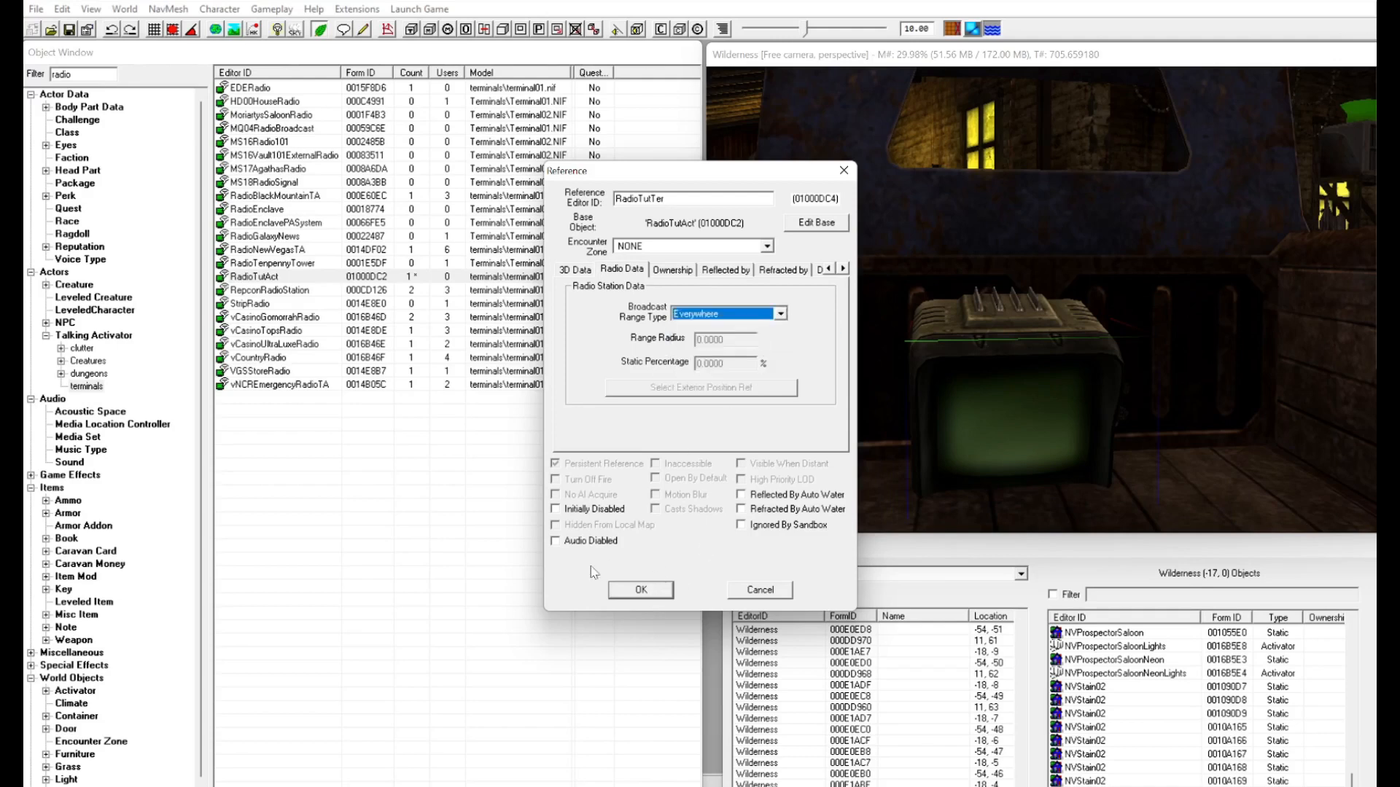
pyautogui.click(648, 596)
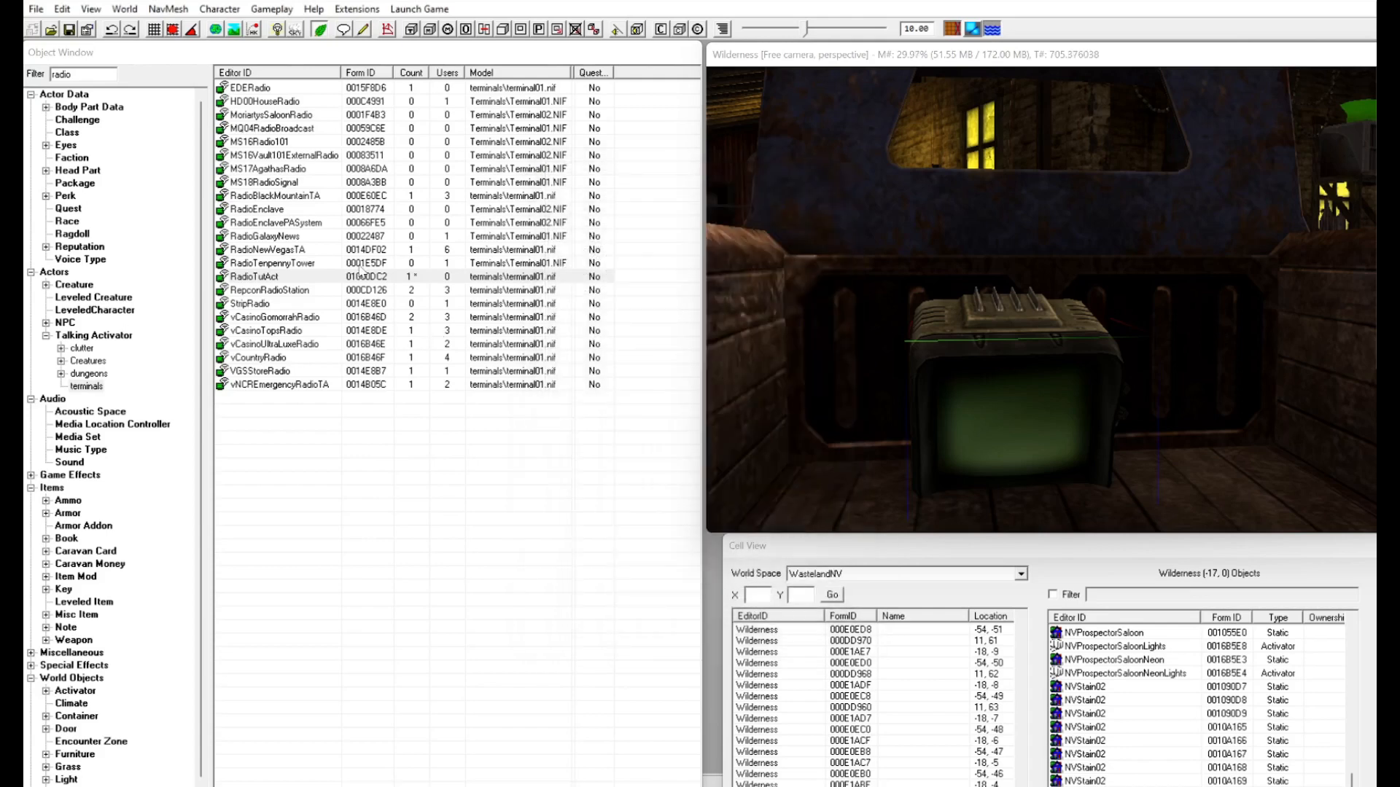
pyautogui.click(68, 32)
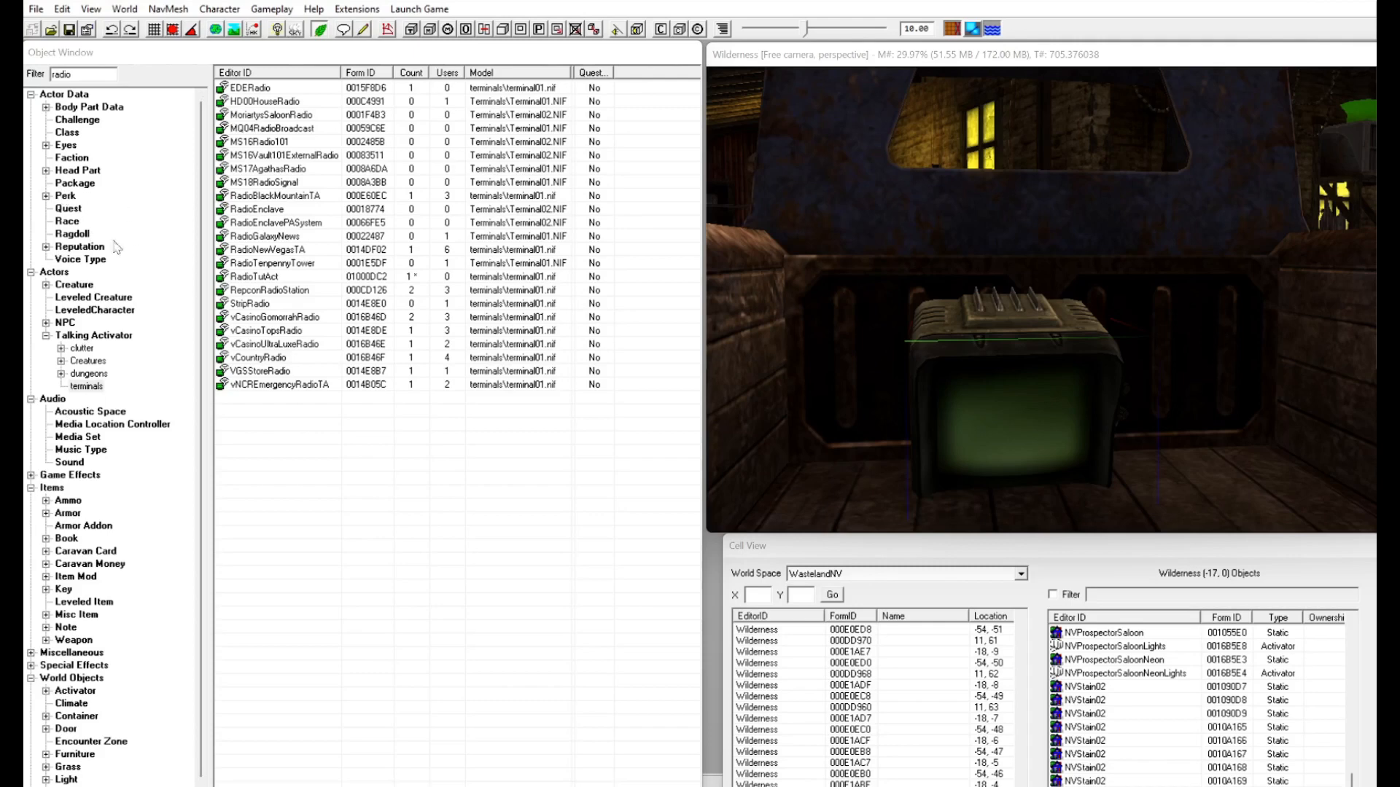
# List the quests filtered by radio.
pyautogui.click(69, 210)
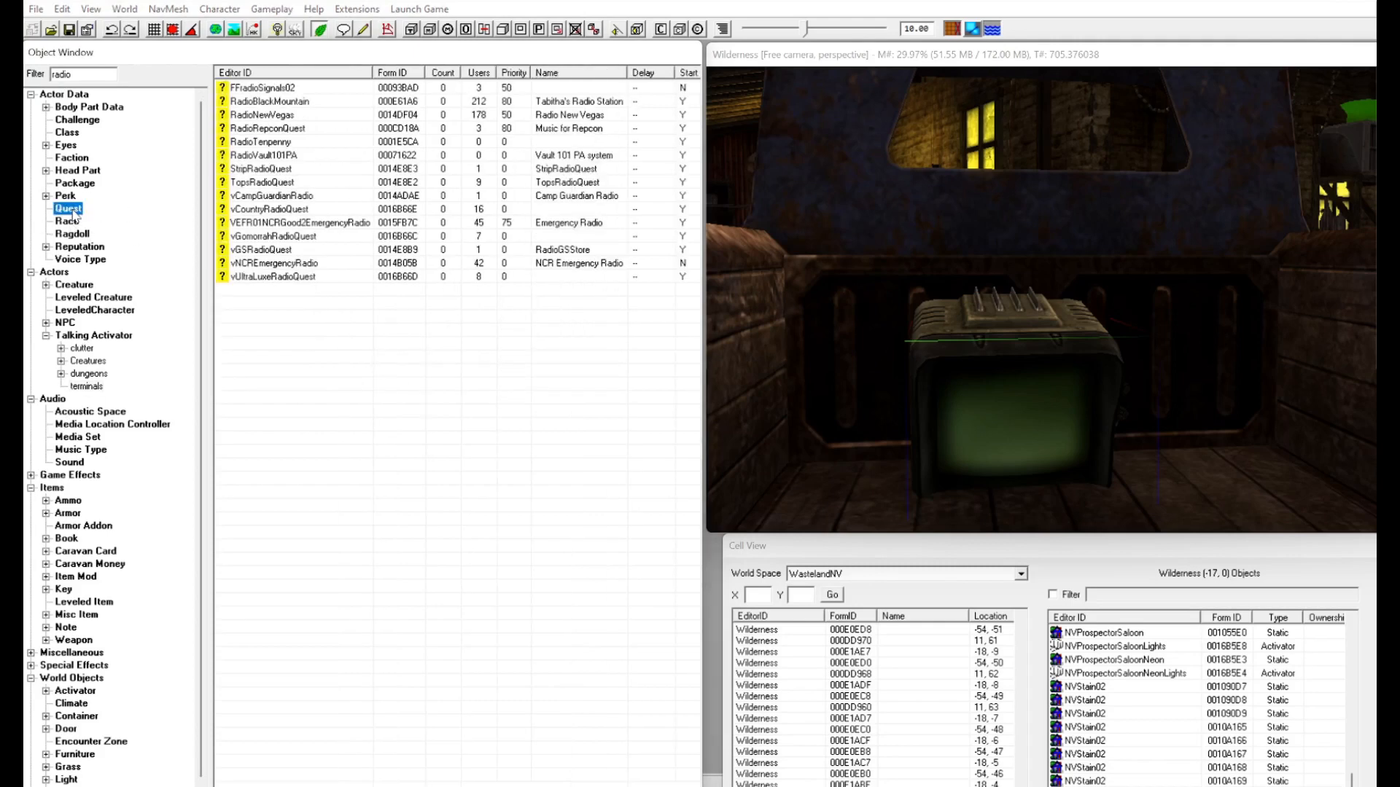
pyautogui.click(89, 74)
pyautogui.write('radio')
# Create a new quest named RadioTutorial with ID RadioTut, priority 55 and Start Game Enabled.
pyautogui.rightClick(286, 286)
pyautogui.click(245, 316)
pyautogui.rightClick(245, 315)
pyautogui.click(369, 321)
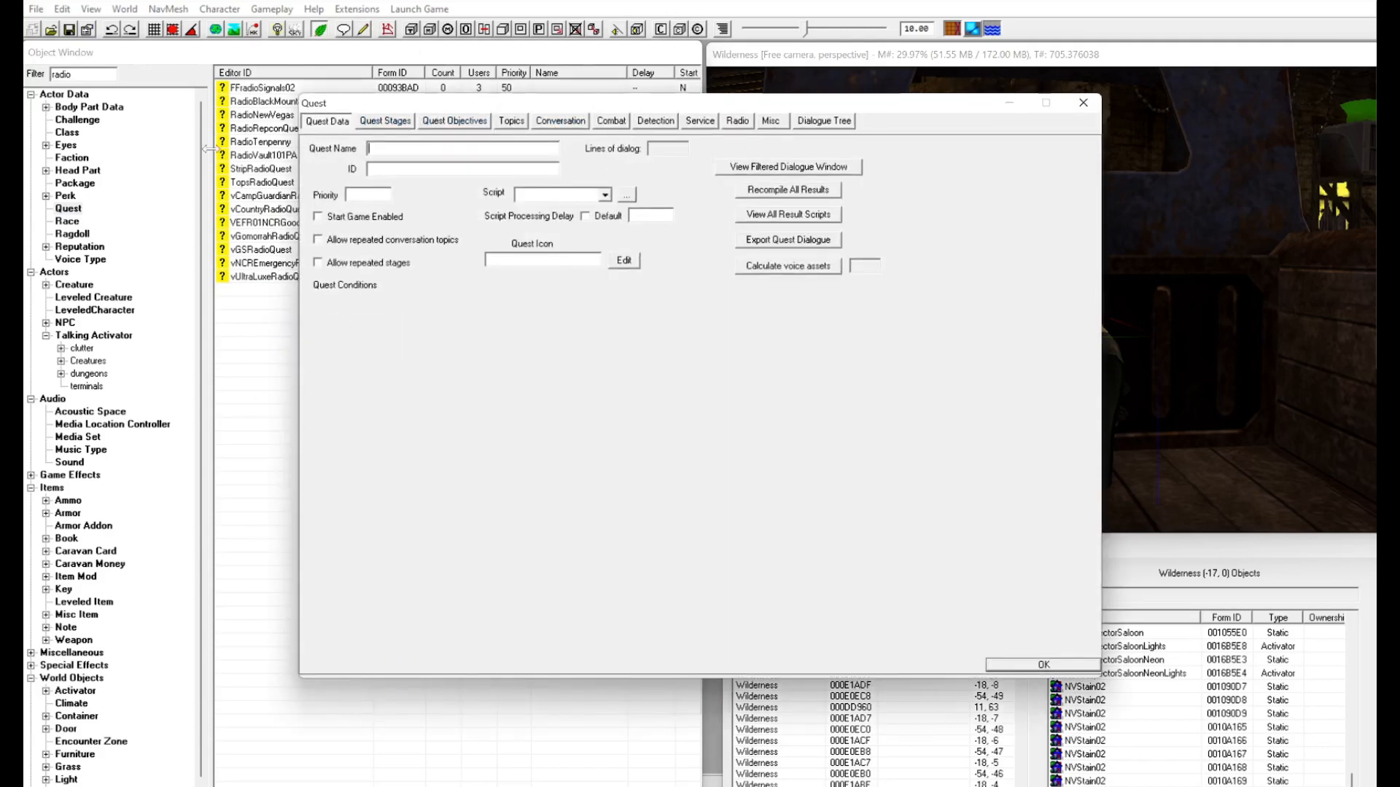
pyautogui.write('RadioTut')
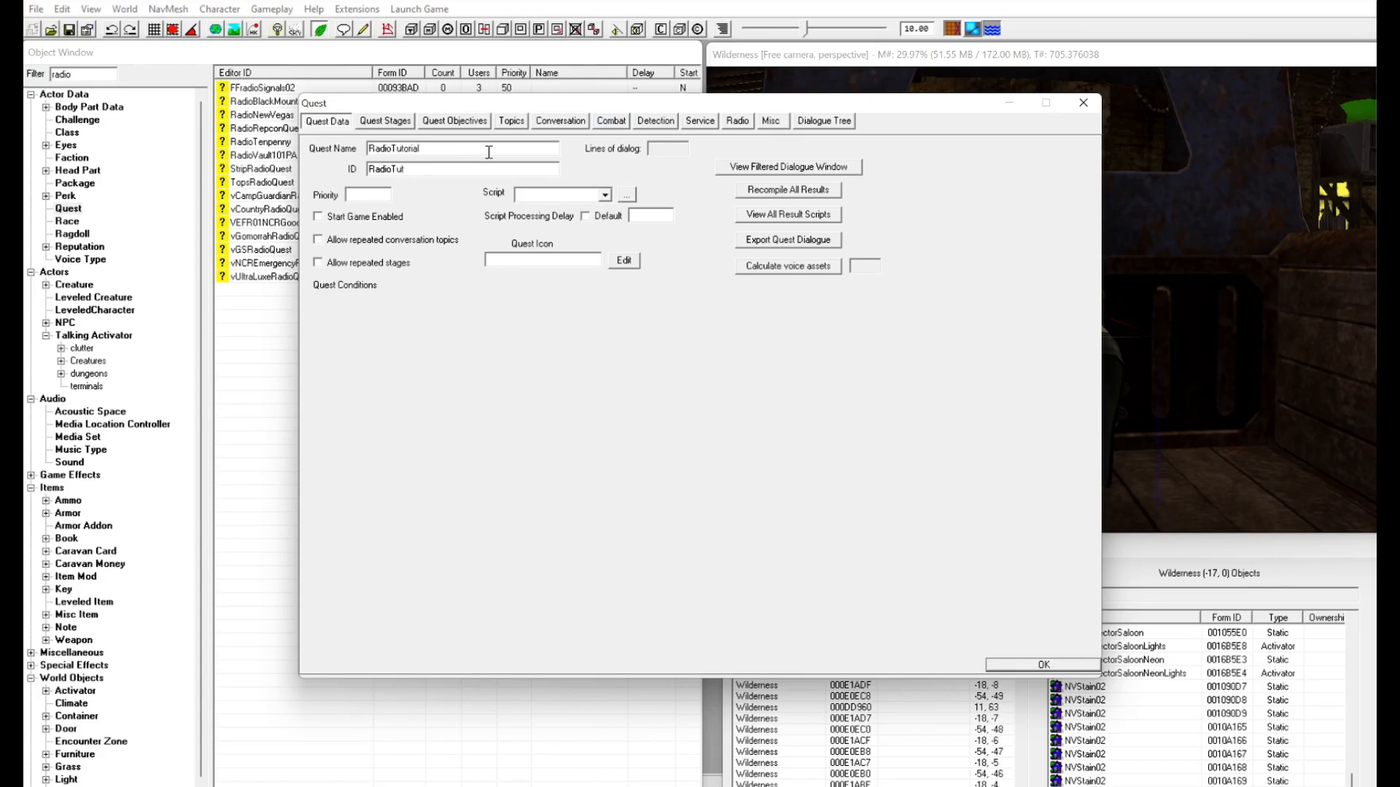
pyautogui.click(371, 195)
pyautogui.write('55')
pyautogui.click(319, 218)
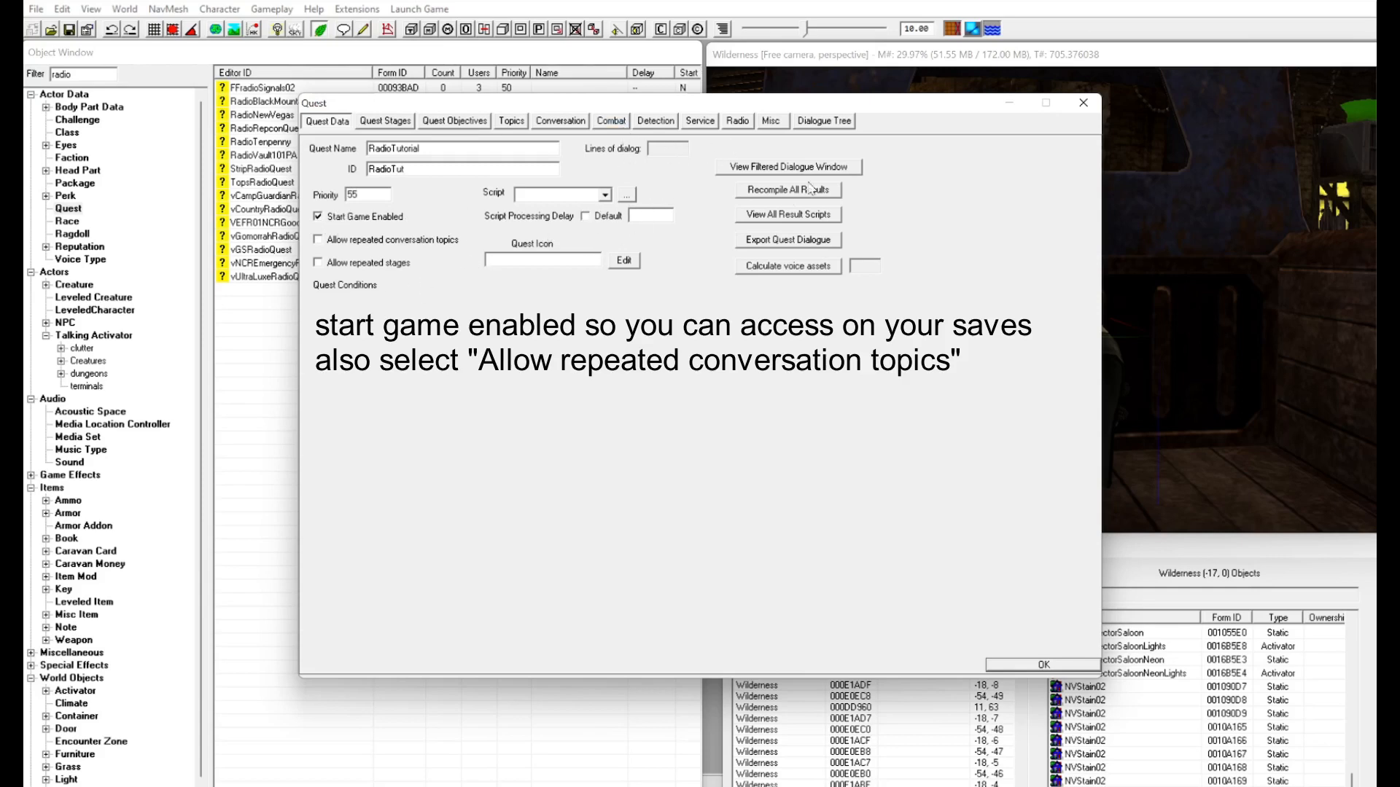
pyautogui.click(1041, 666)
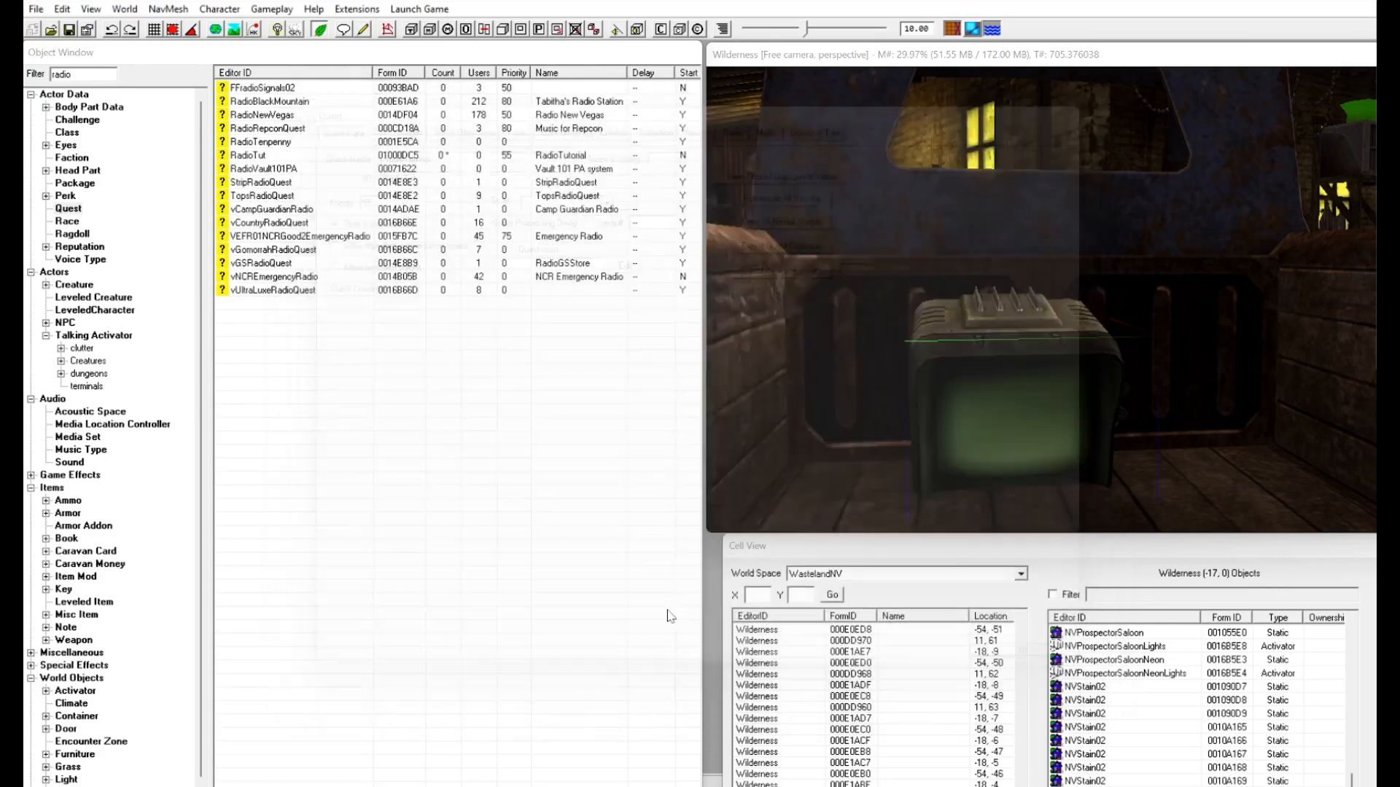
# Create a new script named RadioTutScript that declares the integer variables LastTrack1, LastTrack2 and LastTrack3.
pyautogui.click(264, 156)
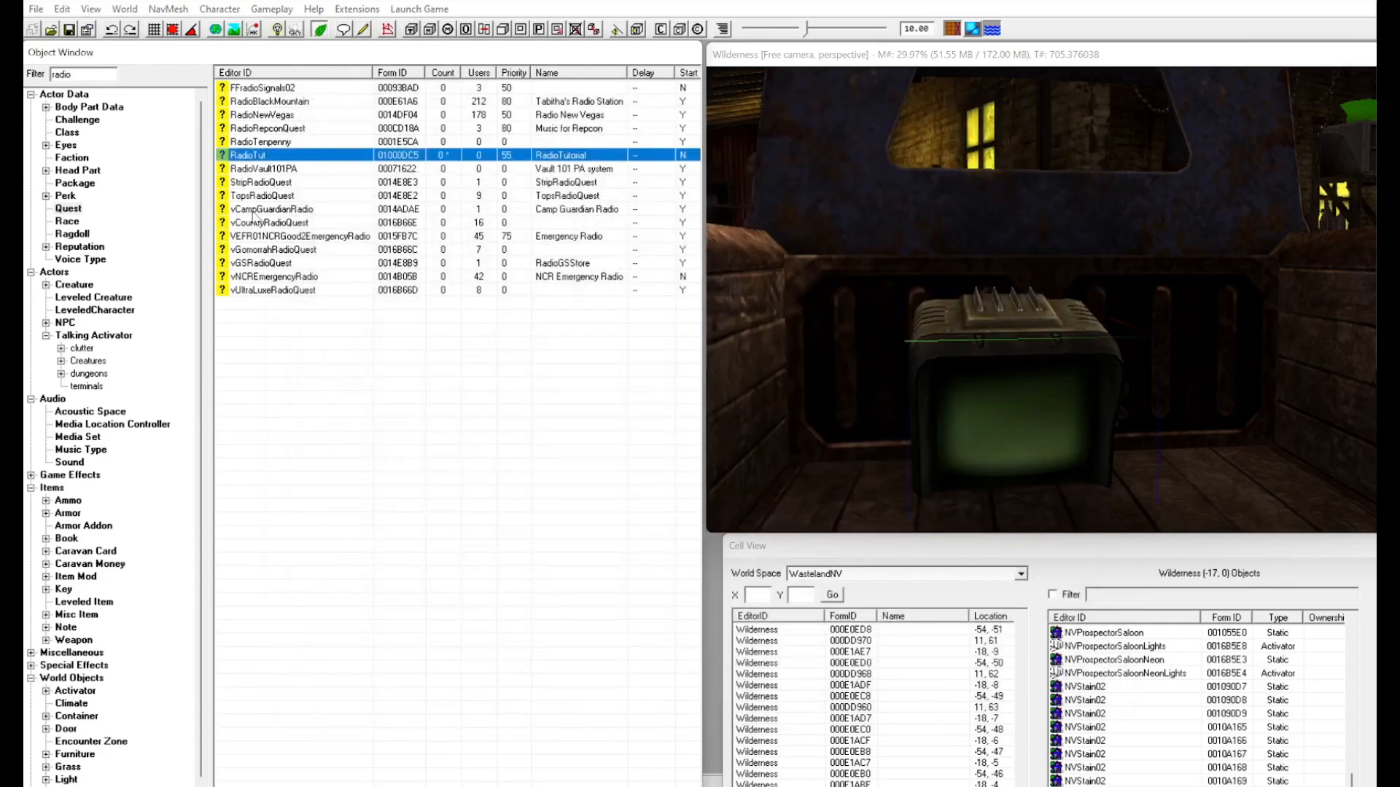
pyautogui.click(274, 8)
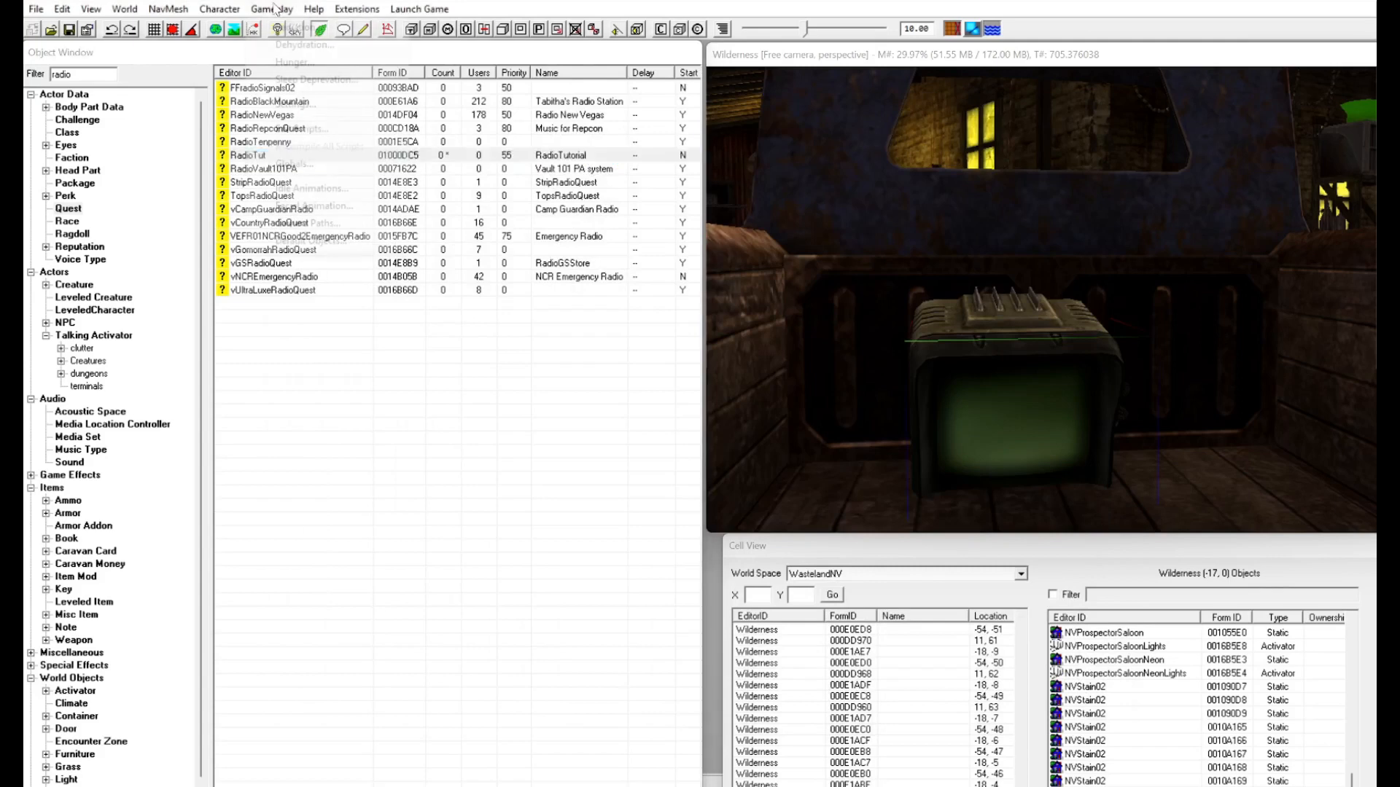
pyautogui.click(339, 128)
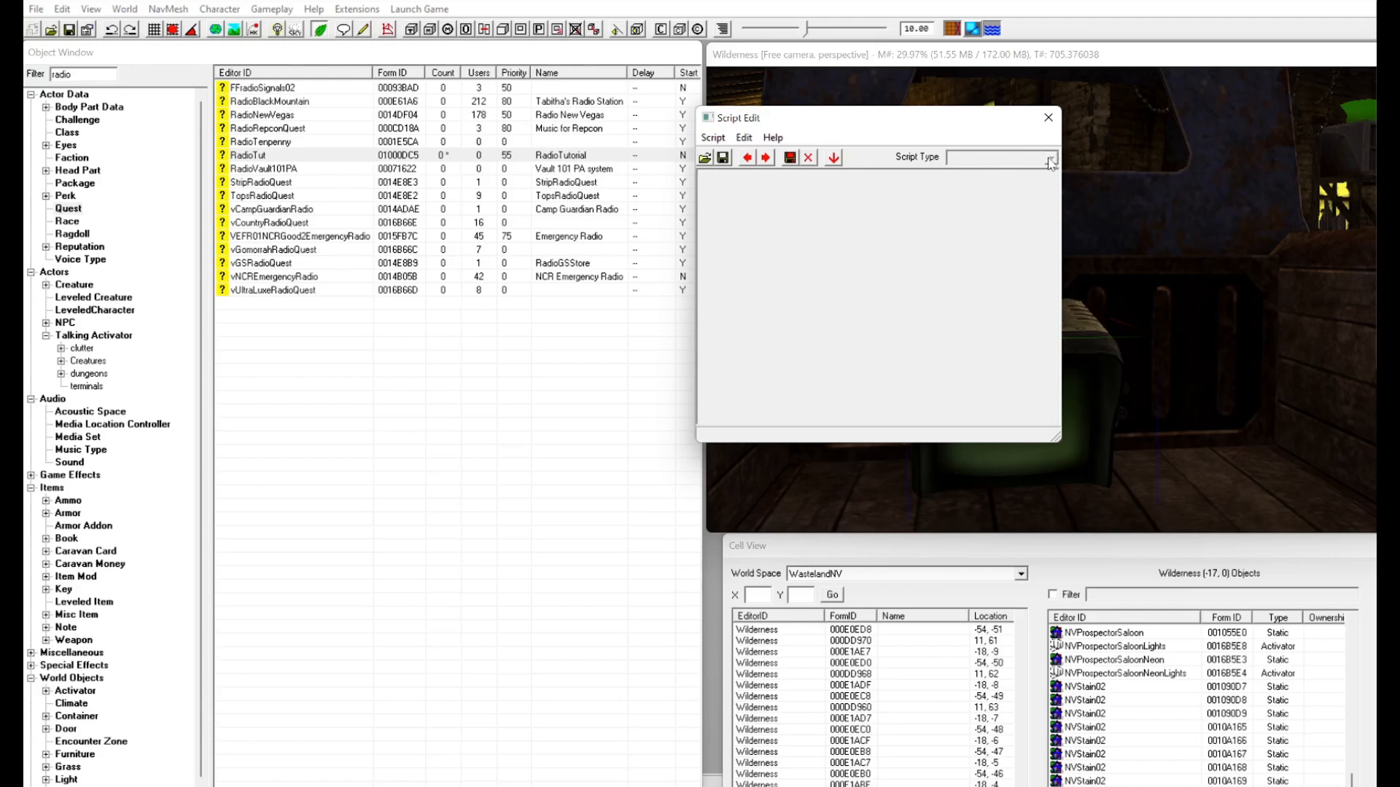
pyautogui.click(728, 138)
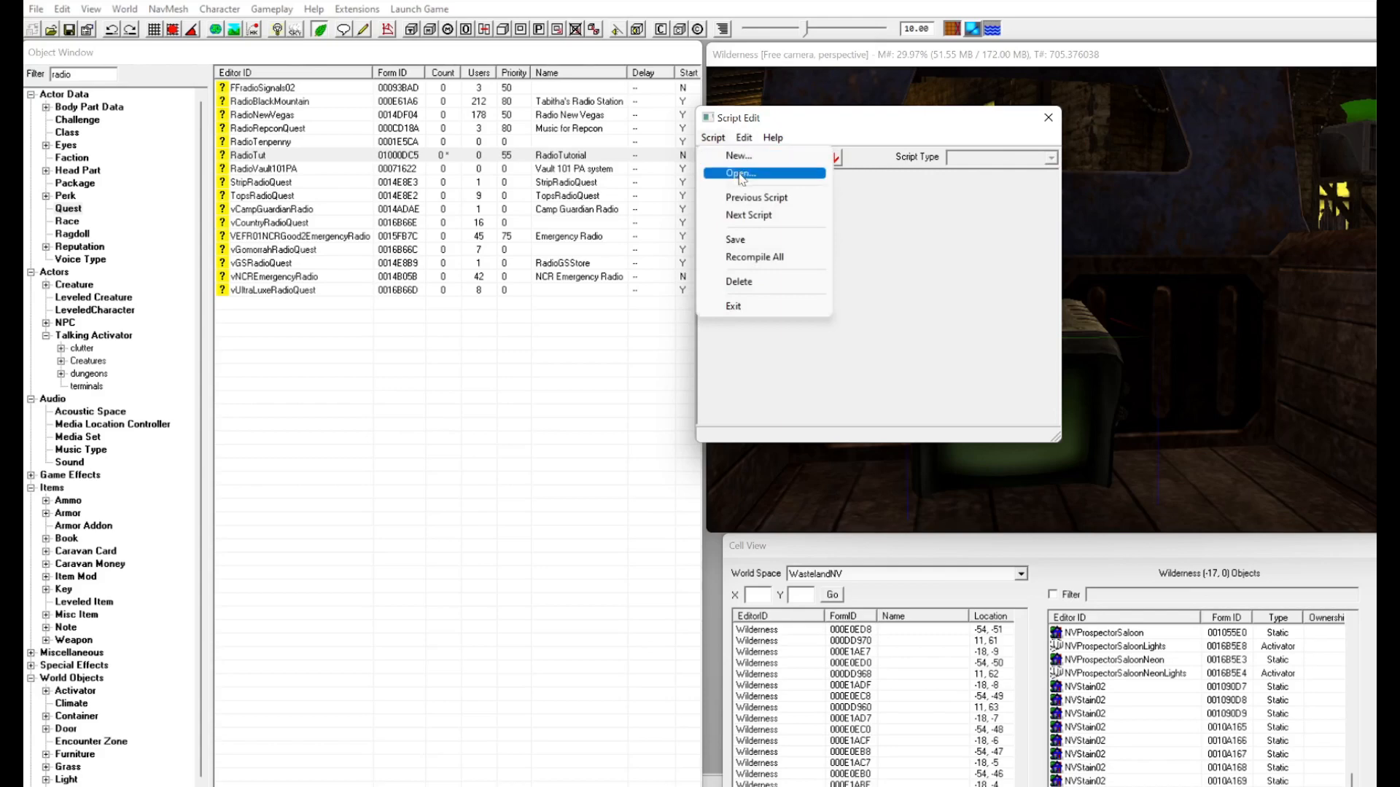
pyautogui.click(743, 156)
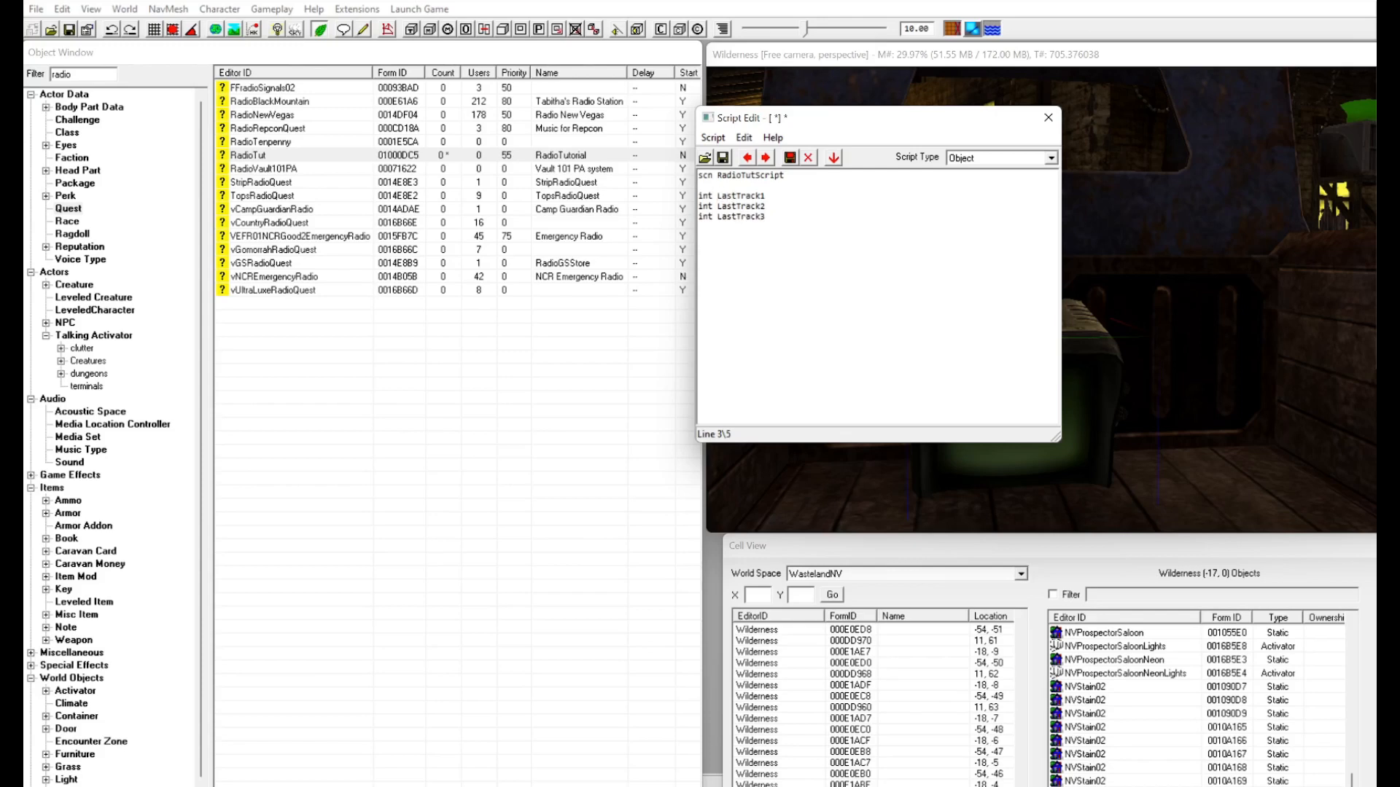
# Rename the script variables to nLastTrack1, nLastTrack2 and nLastTrack3, set the script type to Quest, and close the script editor.
pyautogui.write('n')
pyautogui.press('Left')
pyautogui.write('n')
pyautogui.press('Down')
pyautogui.press('Left')
pyautogui.write('n')
pyautogui.click(1050, 158)
pyautogui.click(970, 172)
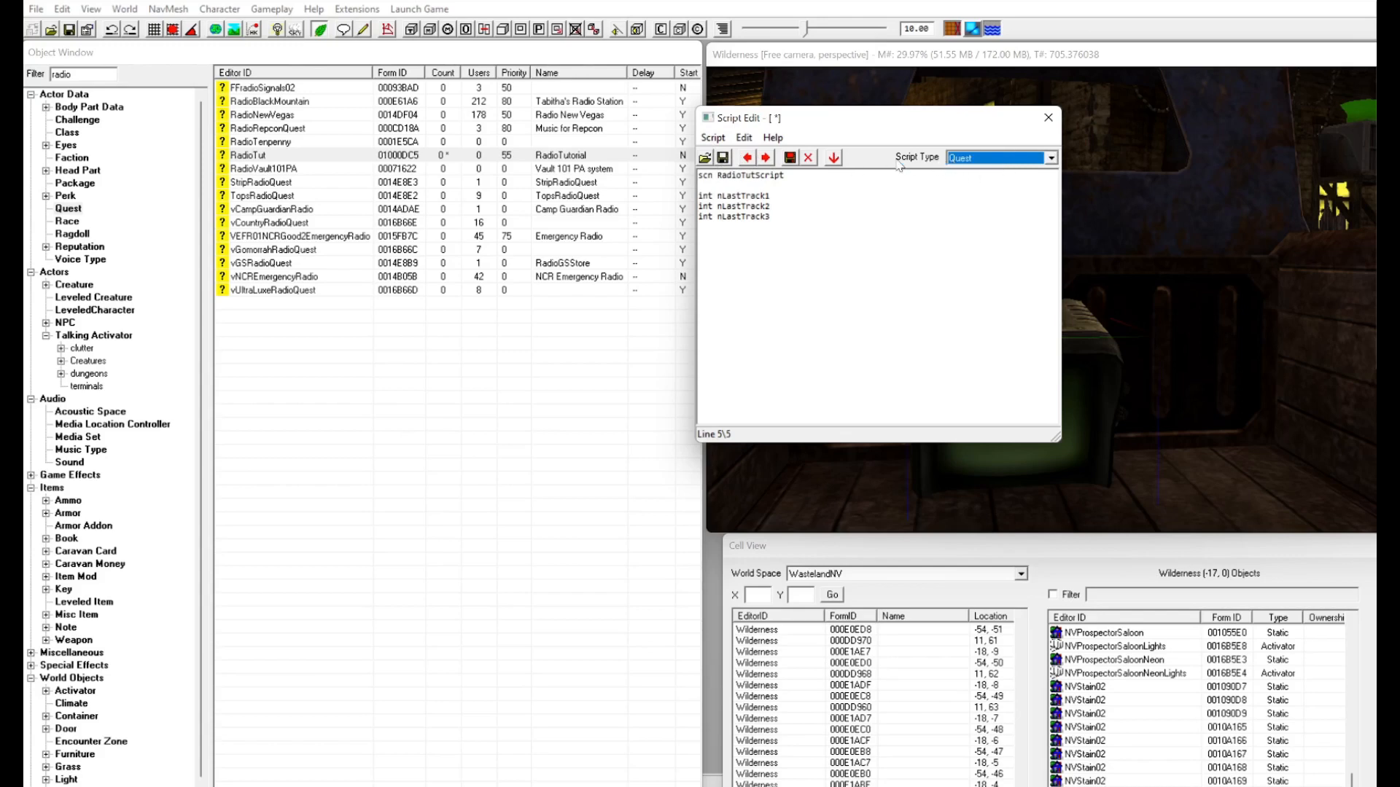
pyautogui.click(1048, 117)
# Assign RadioTutScript to the RadioTut quest and check the attached script's contents.
pyautogui.doubleClick(296, 156)
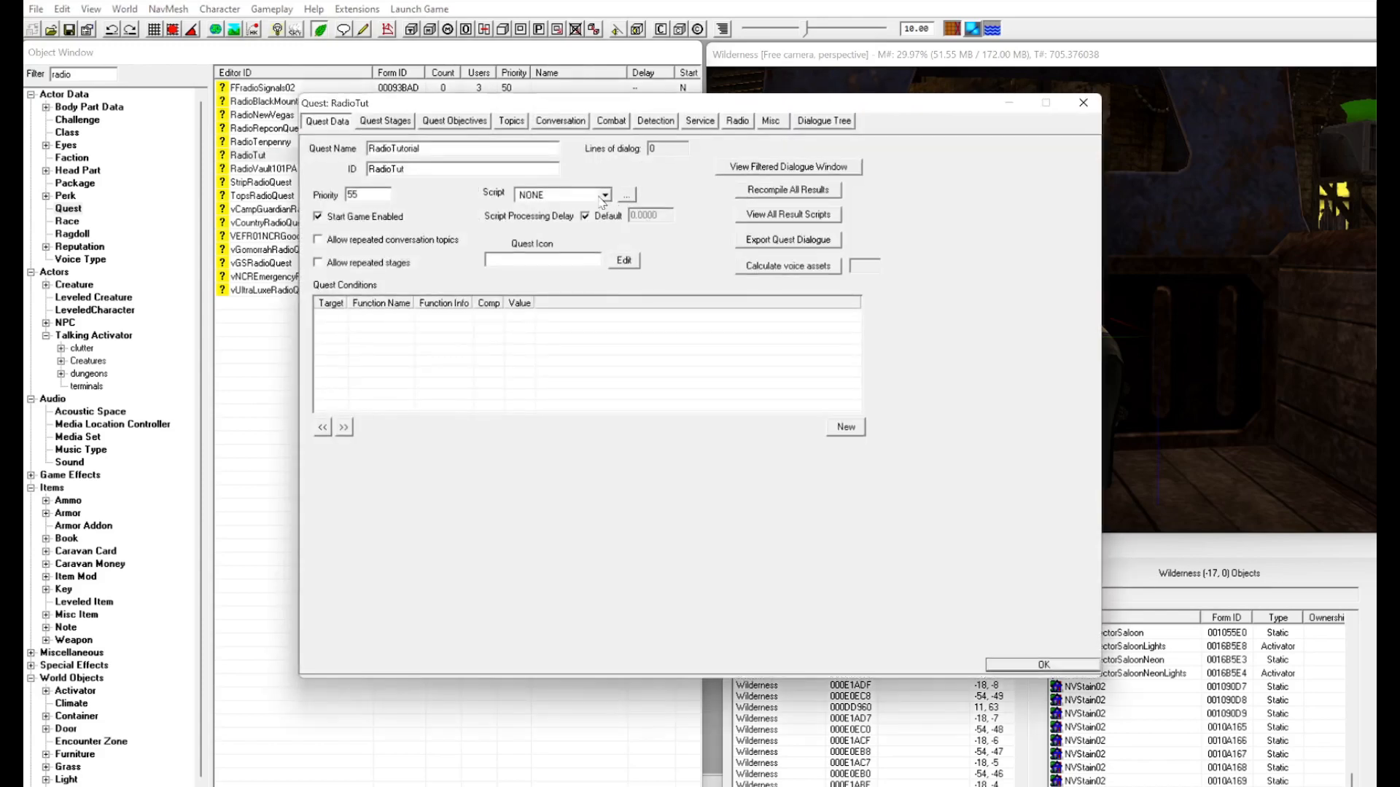
pyautogui.click(604, 196)
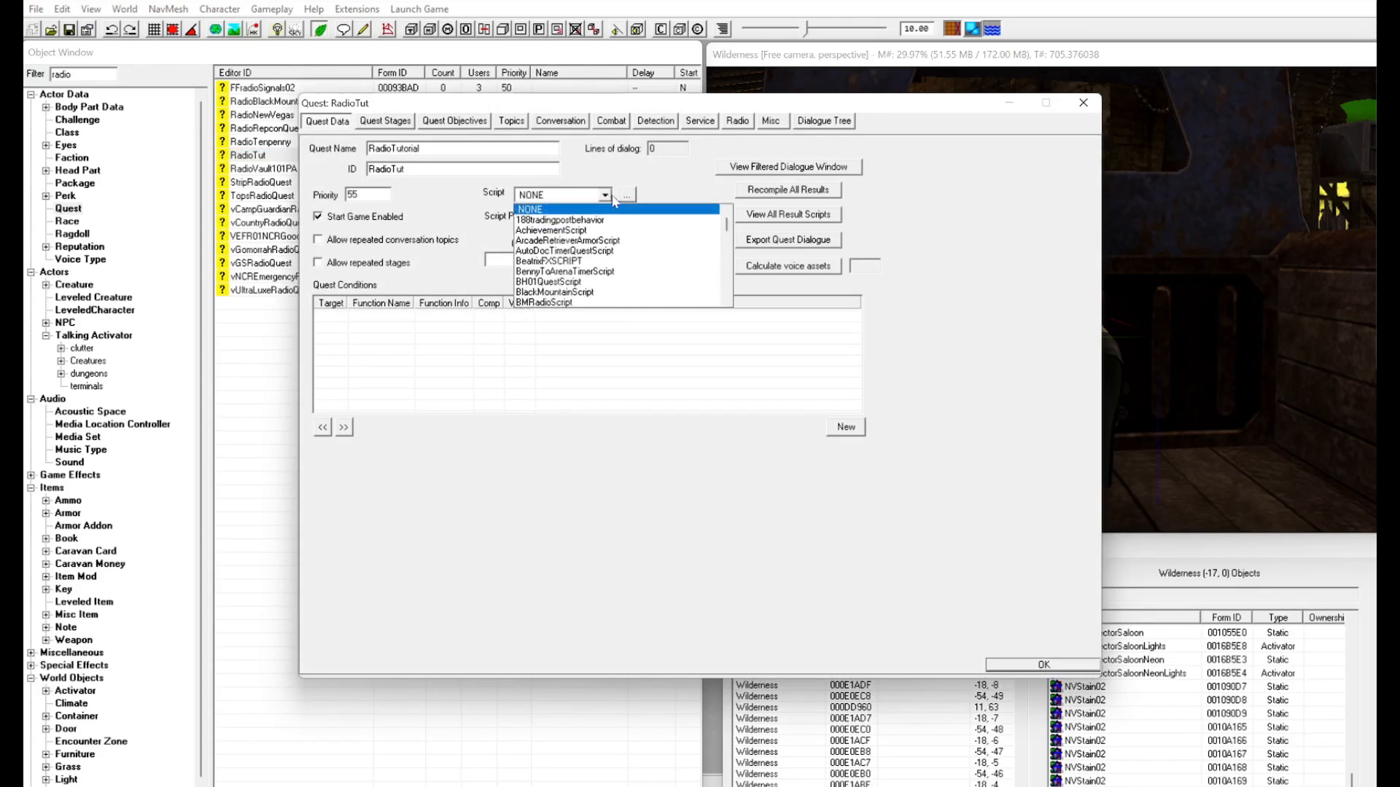
pyautogui.press('r')
pyautogui.press('Down')
pyautogui.press('Down')
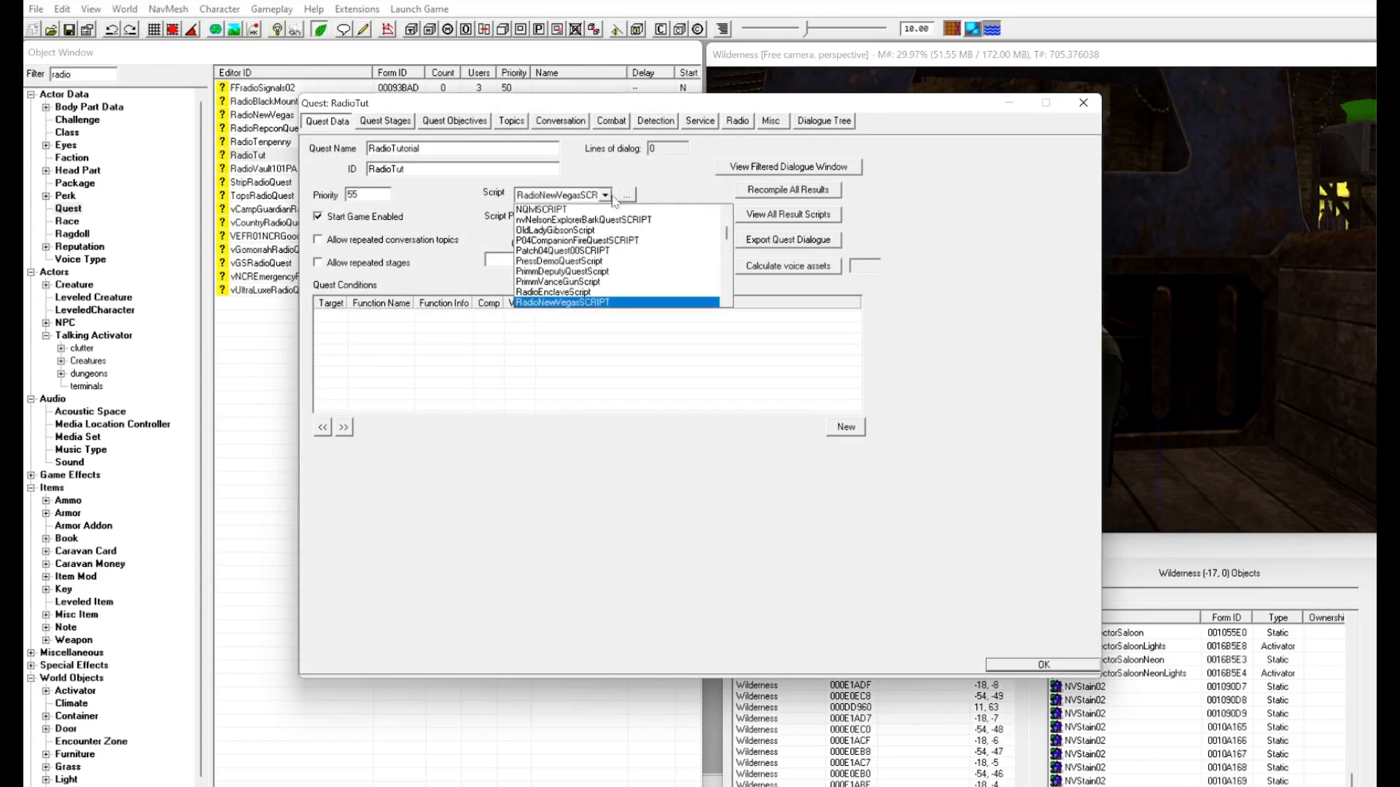
pyautogui.press('Return')
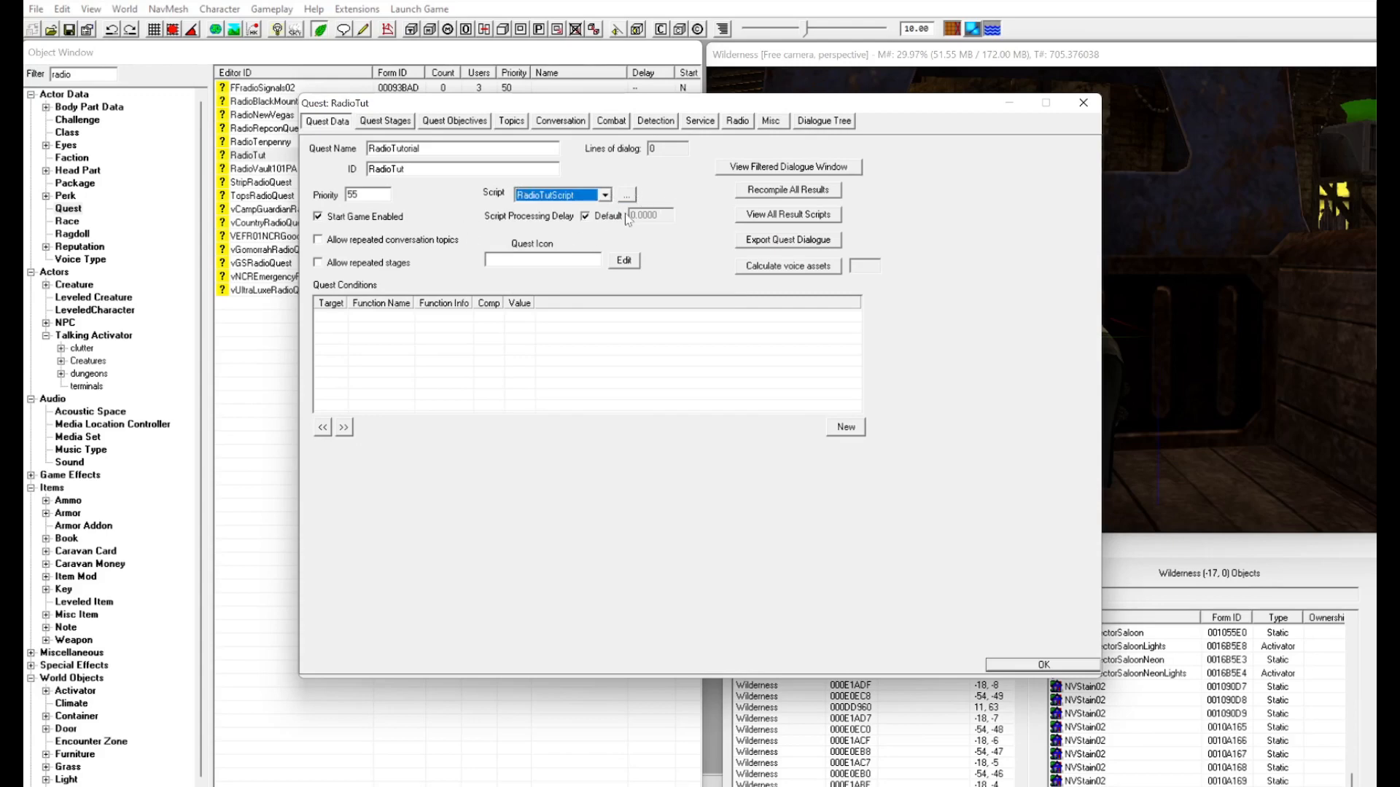
pyautogui.click(626, 195)
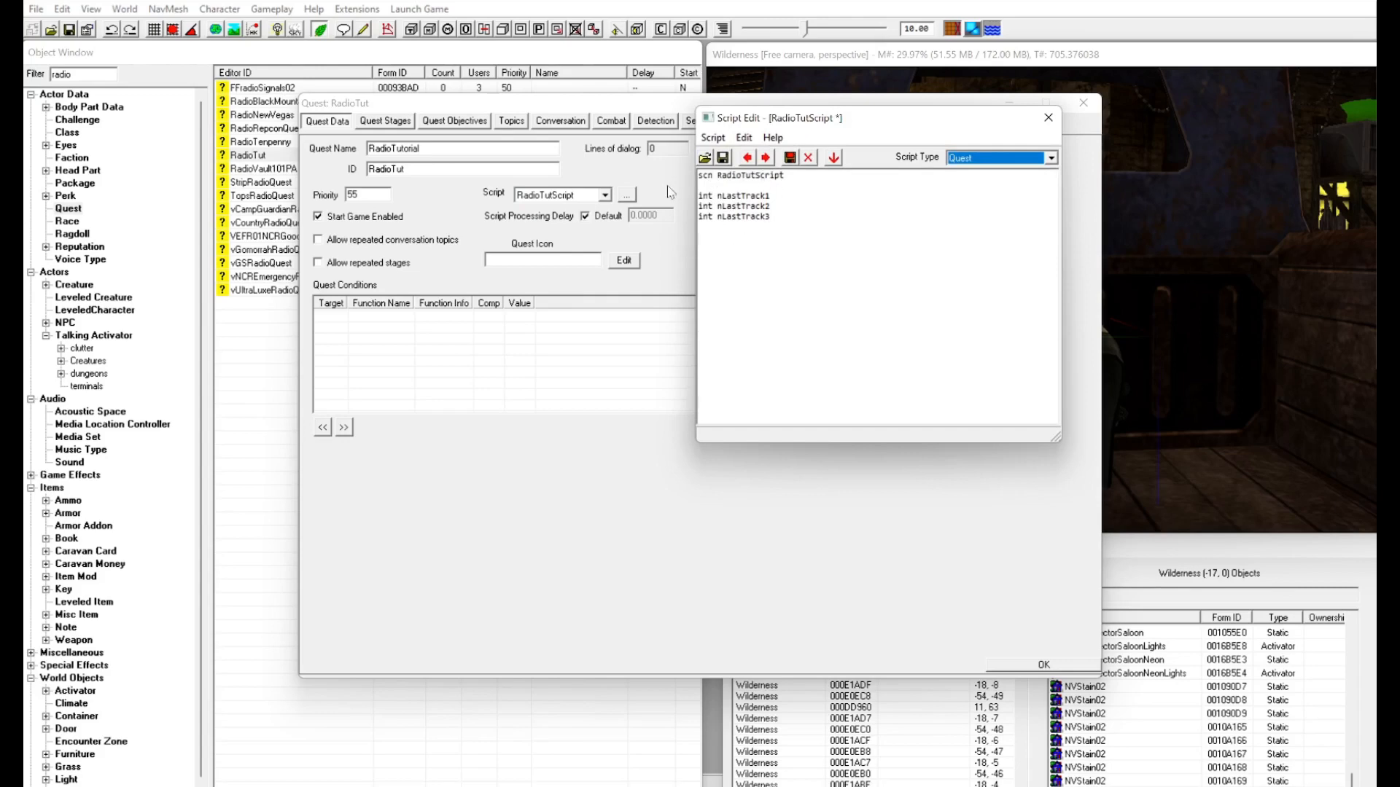
pyautogui.click(1048, 117)
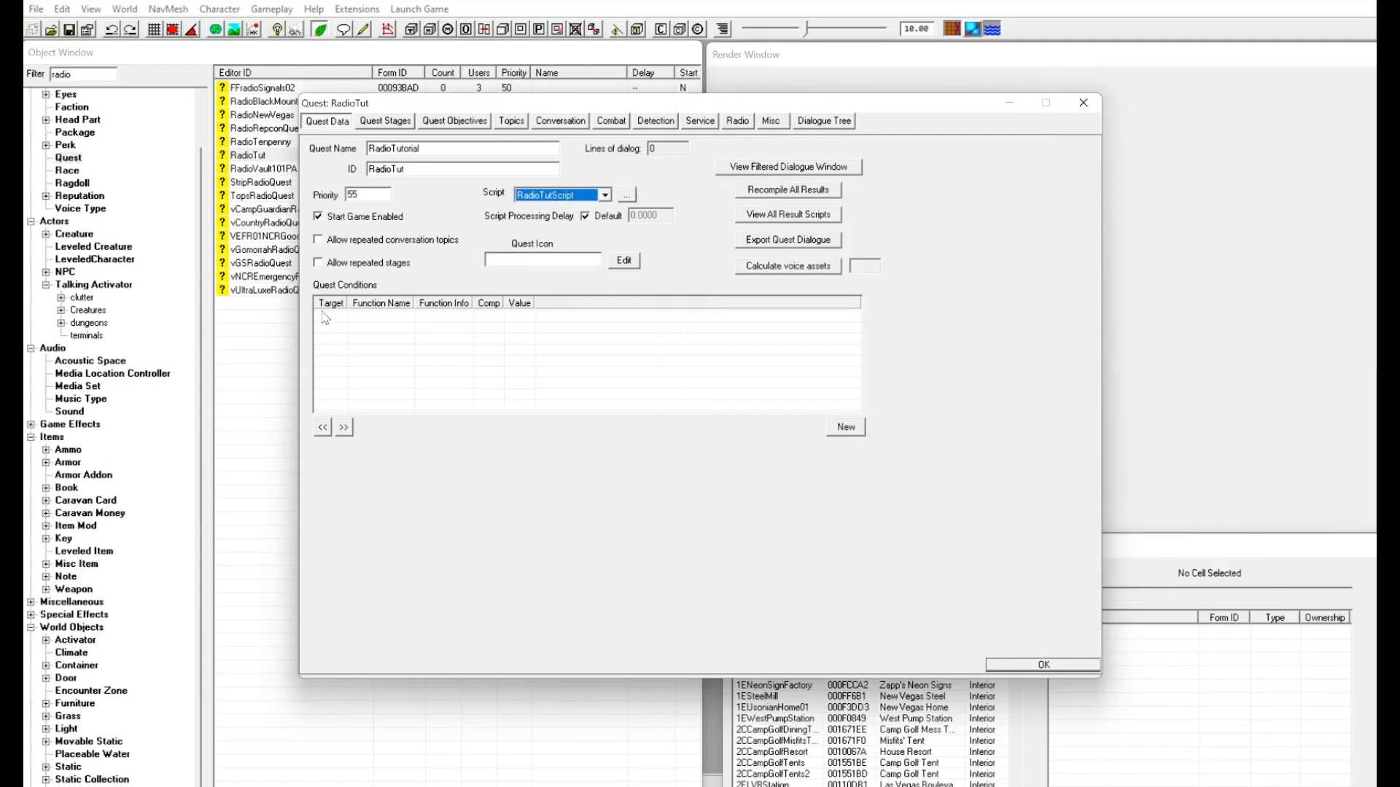
# Add a quest condition on the subject requiring GetIsID for the talking activator RadioTutAct to equal 1.
pyautogui.click(355, 319)
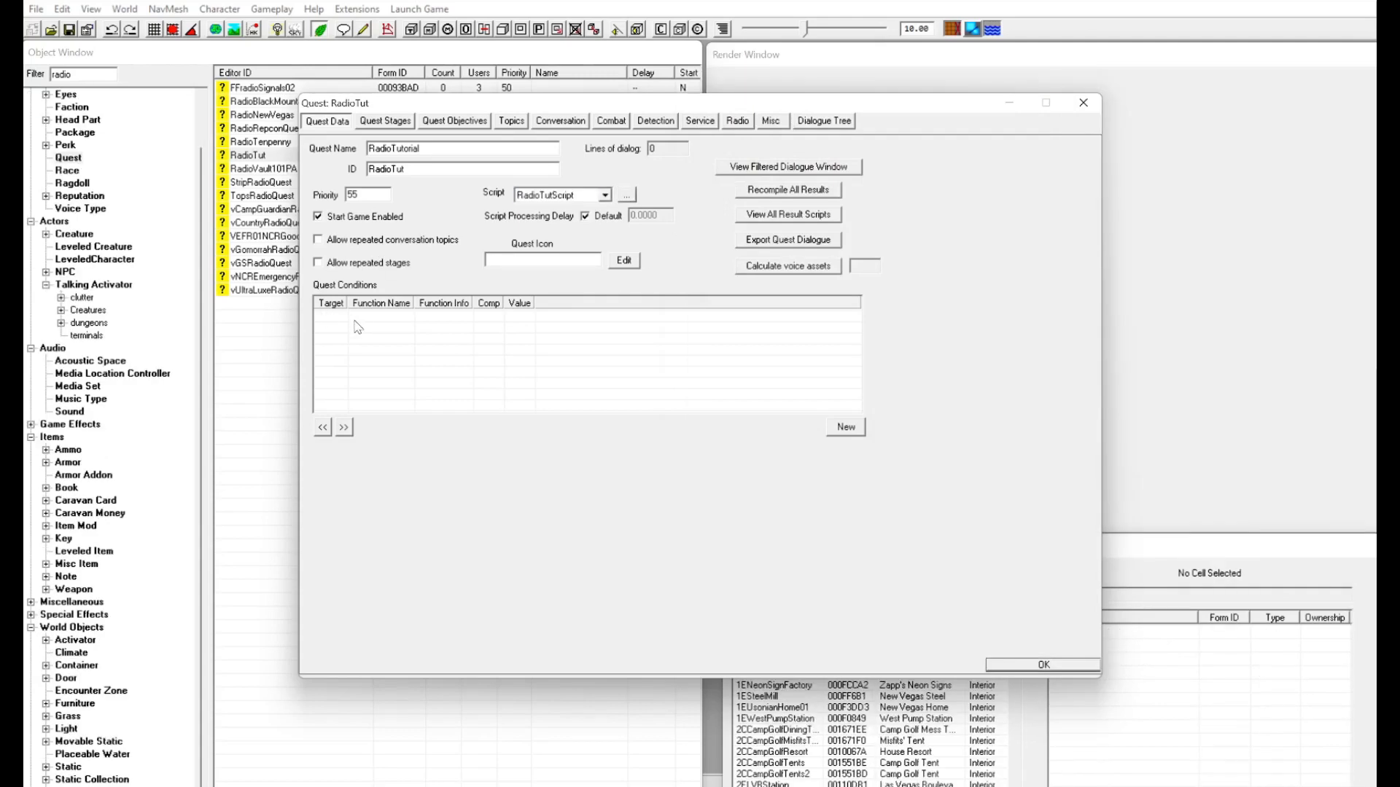
pyautogui.rightClick(396, 353)
pyautogui.click(451, 358)
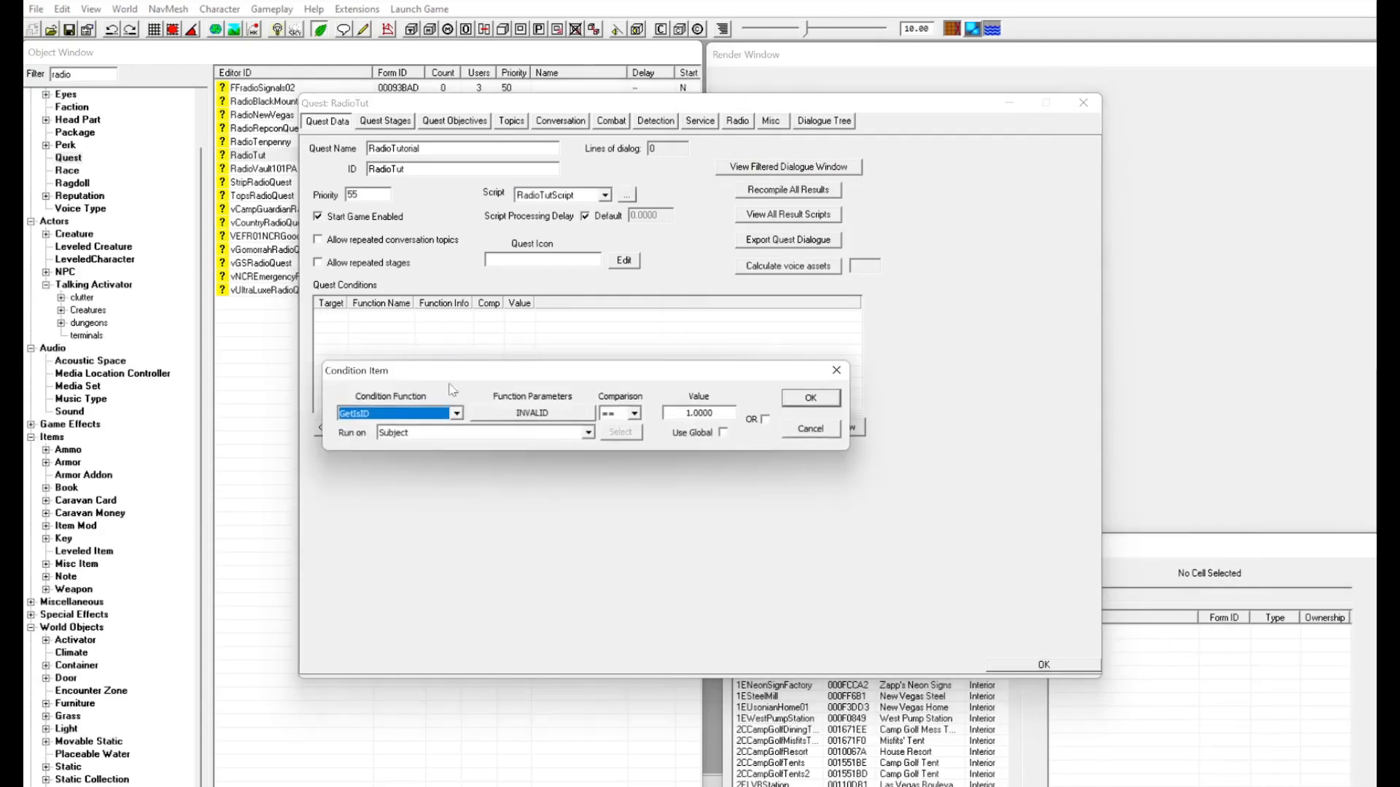
pyautogui.click(516, 414)
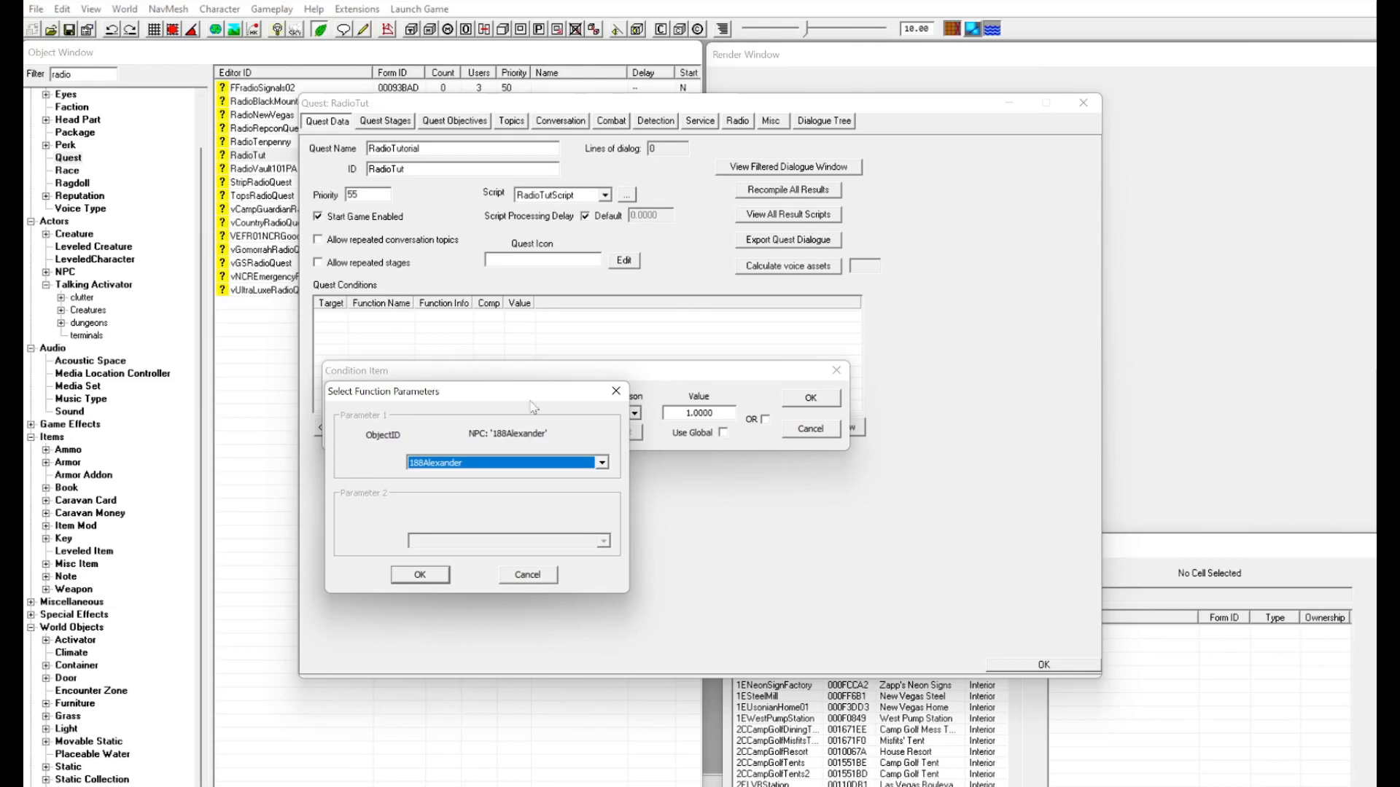
pyautogui.press('r')
pyautogui.press('Down')
pyautogui.press('Down')
pyautogui.press('Down')
pyautogui.press('Down')
pyautogui.press('Down')
pyautogui.press('Down')
pyautogui.press('Down')
pyautogui.press('Down')
pyautogui.press('Down')
pyautogui.press('Down')
pyautogui.press('Down')
pyautogui.press('Down')
pyautogui.press('Down')
pyautogui.press('Down')
pyautogui.press('Down')
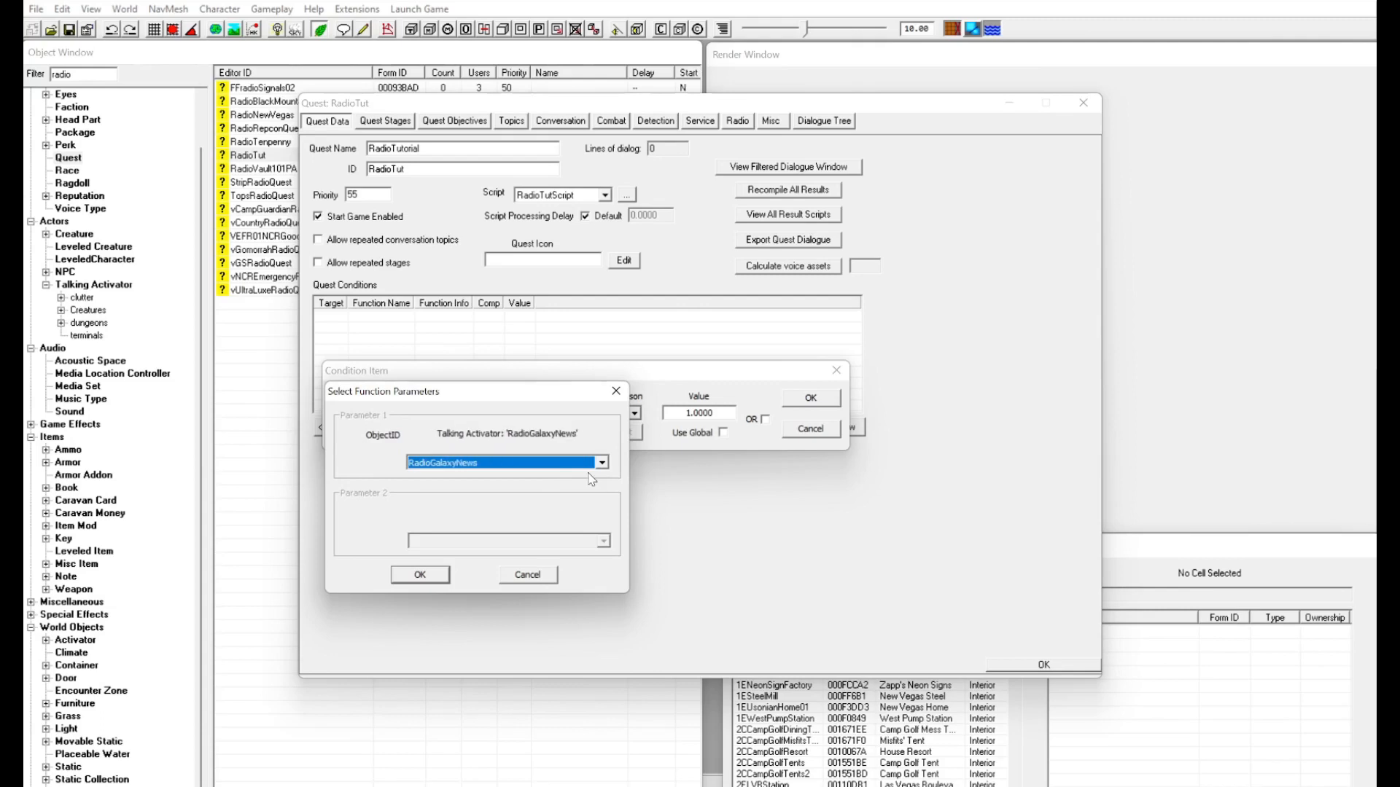
pyautogui.press('Down')
pyautogui.press('Down')
pyautogui.press('Down')
pyautogui.press('Down')
pyautogui.press('Down')
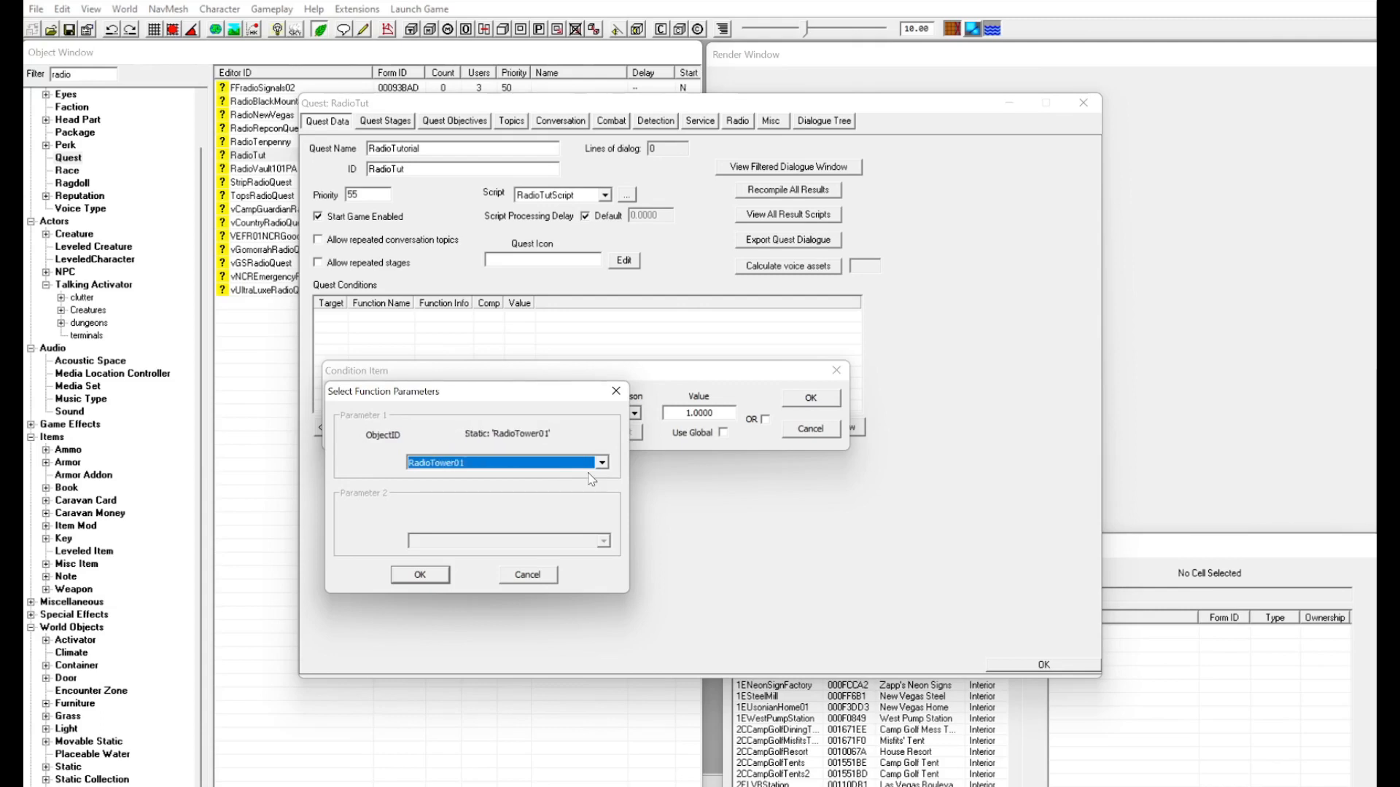
pyautogui.press('Down')
pyautogui.press('Down')
pyautogui.press('Down')
pyautogui.press('Down')
pyautogui.press('Down')
pyautogui.press('Down')
pyautogui.press('Up')
pyautogui.click(422, 575)
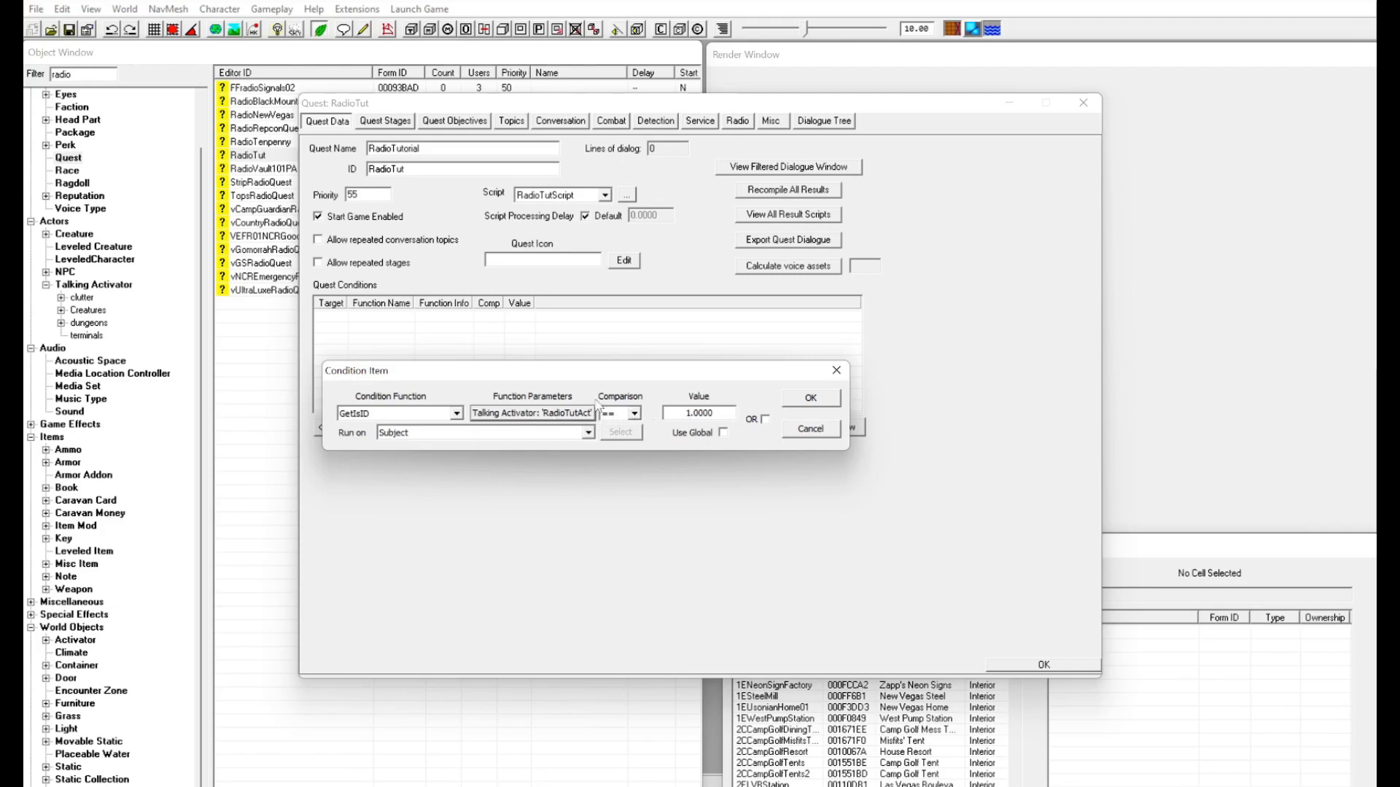
pyautogui.click(809, 398)
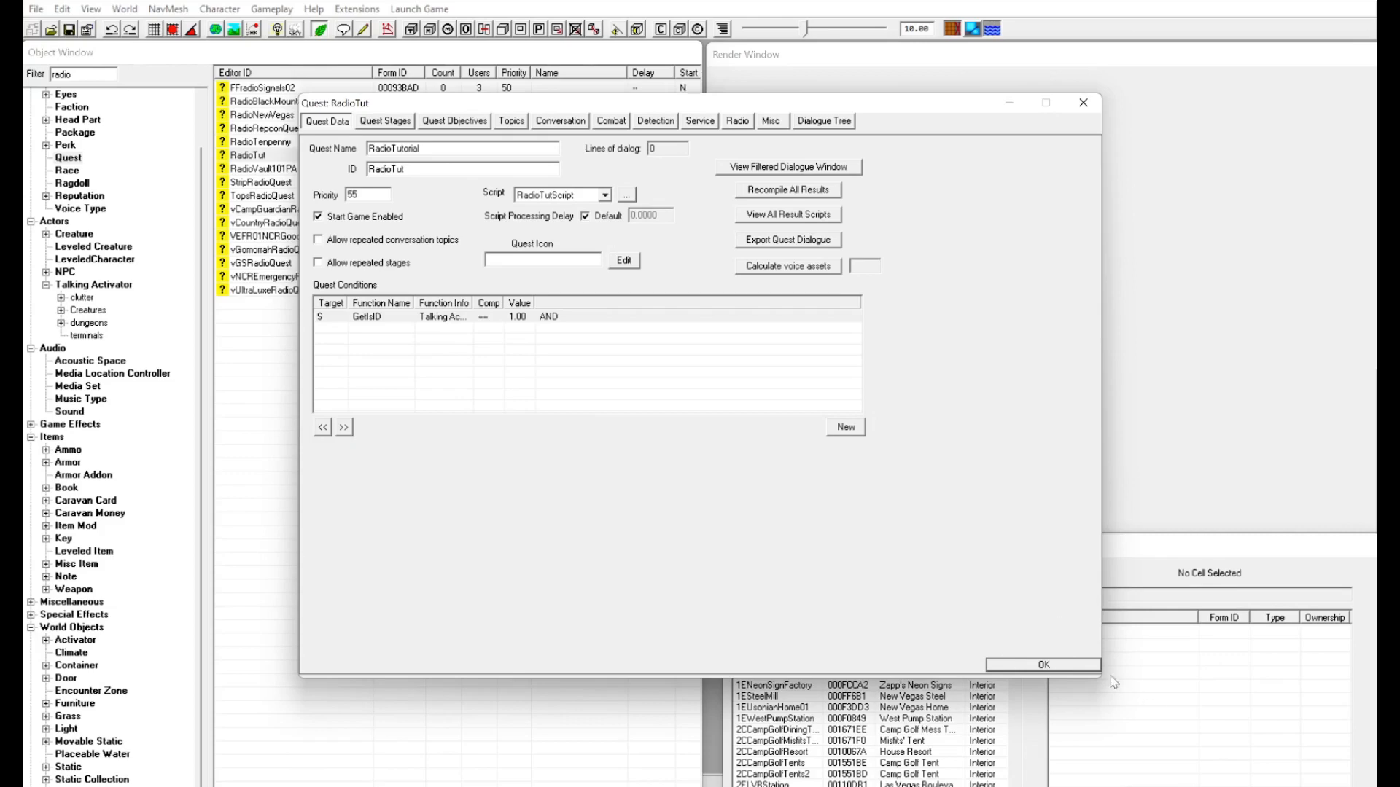
# Save and close the RadioTut quest, and reopen it at its radio topics.
pyautogui.click(1044, 665)
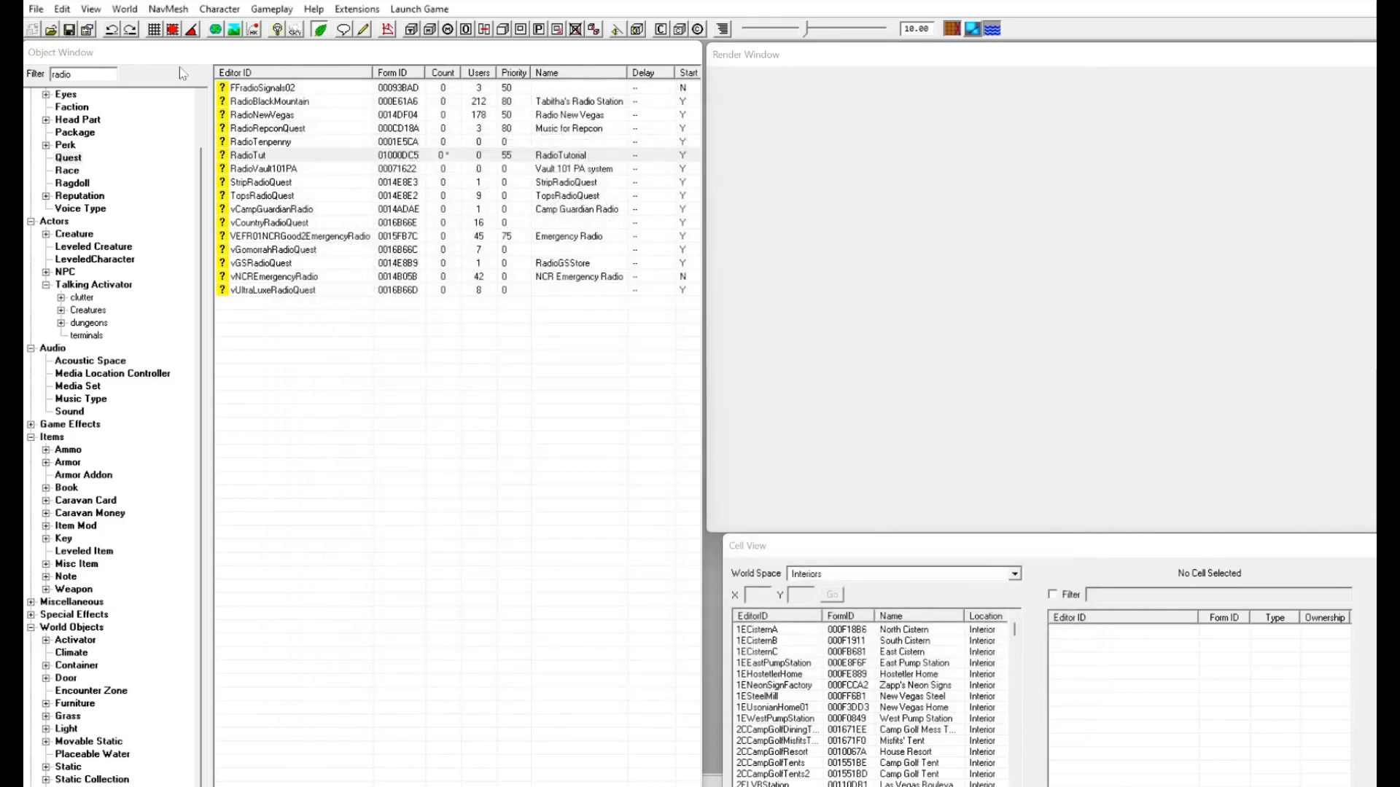
pyautogui.doubleClick(280, 155)
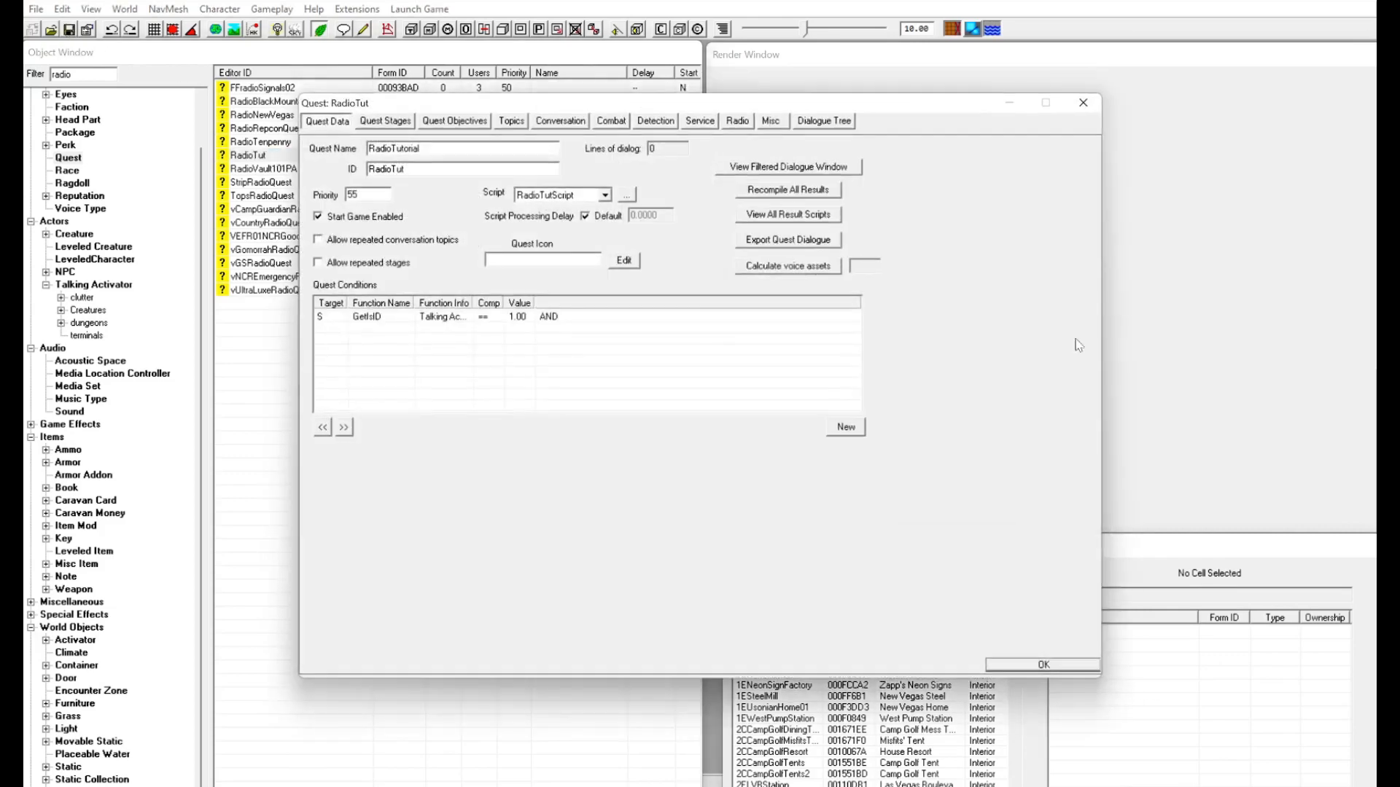
pyautogui.click(737, 121)
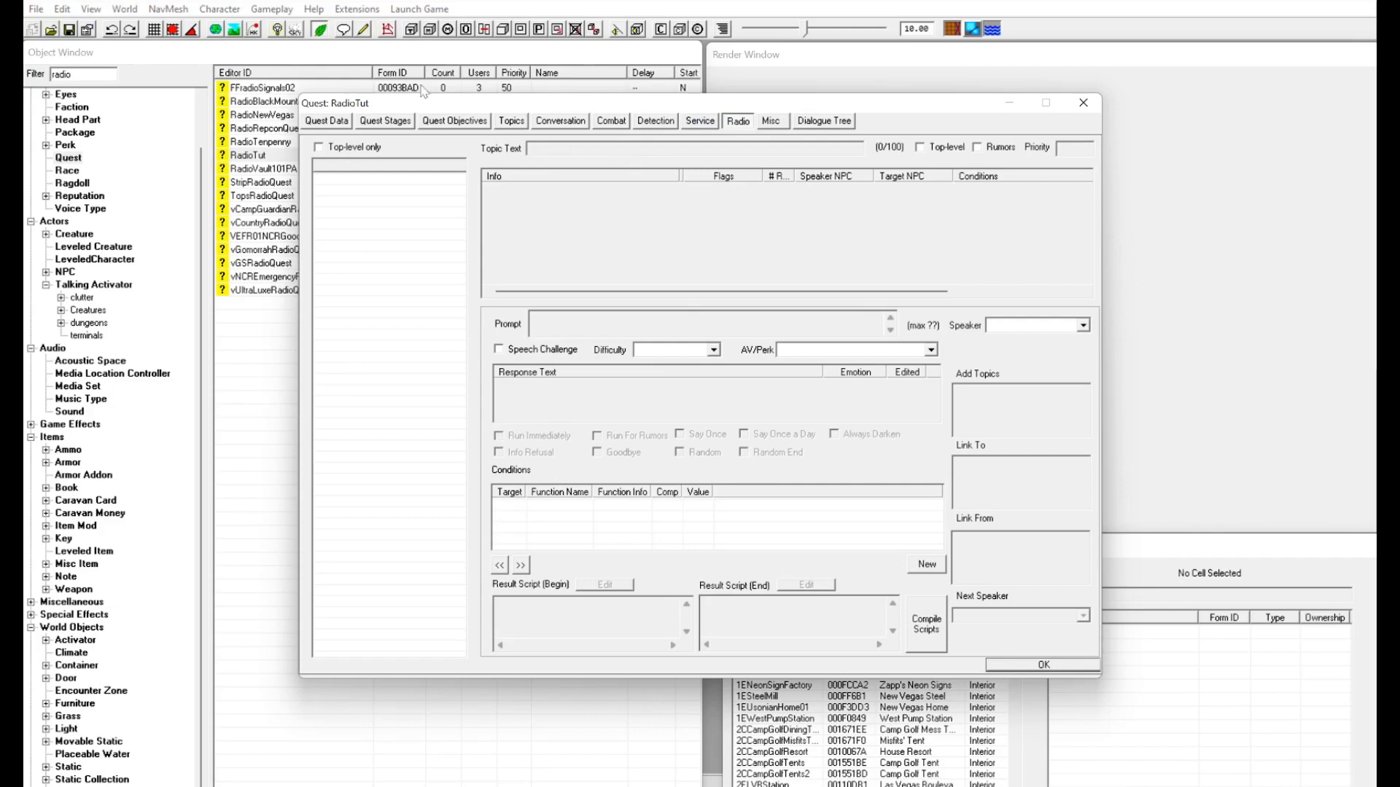
# Add the existing RadioHello topic to the RadioTut quest's radio topics.
pyautogui.moveTo(336, 168)
pyautogui.mouseDown()
pyautogui.moveTo(380, 169)
pyautogui.moveTo(314, 164)
pyautogui.mouseUp()
pyautogui.rightClick(378, 234)
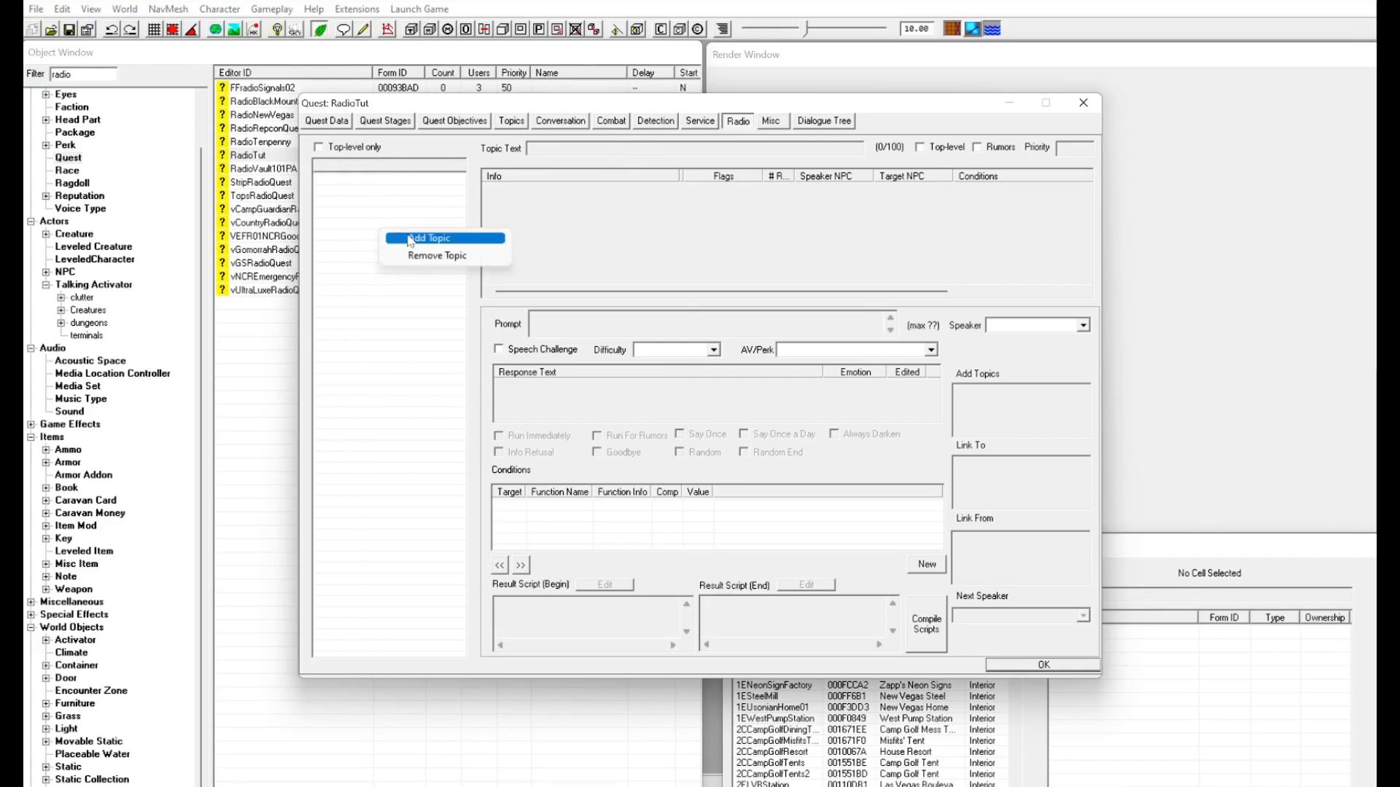
pyautogui.click(408, 238)
pyautogui.press('Down')
pyautogui.press('Down')
pyautogui.press('Down')
pyautogui.press('Down')
pyautogui.press('Down')
pyautogui.press('Down')
pyautogui.press('Down')
pyautogui.press('Down')
pyautogui.press('Down')
pyautogui.press('Down')
pyautogui.press('Down')
pyautogui.press('Down')
pyautogui.press('Down')
pyautogui.press('Down')
pyautogui.press('Down')
pyautogui.press('Down')
pyautogui.press('Down')
pyautogui.press('Down')
pyautogui.press('Down')
pyautogui.press('Down')
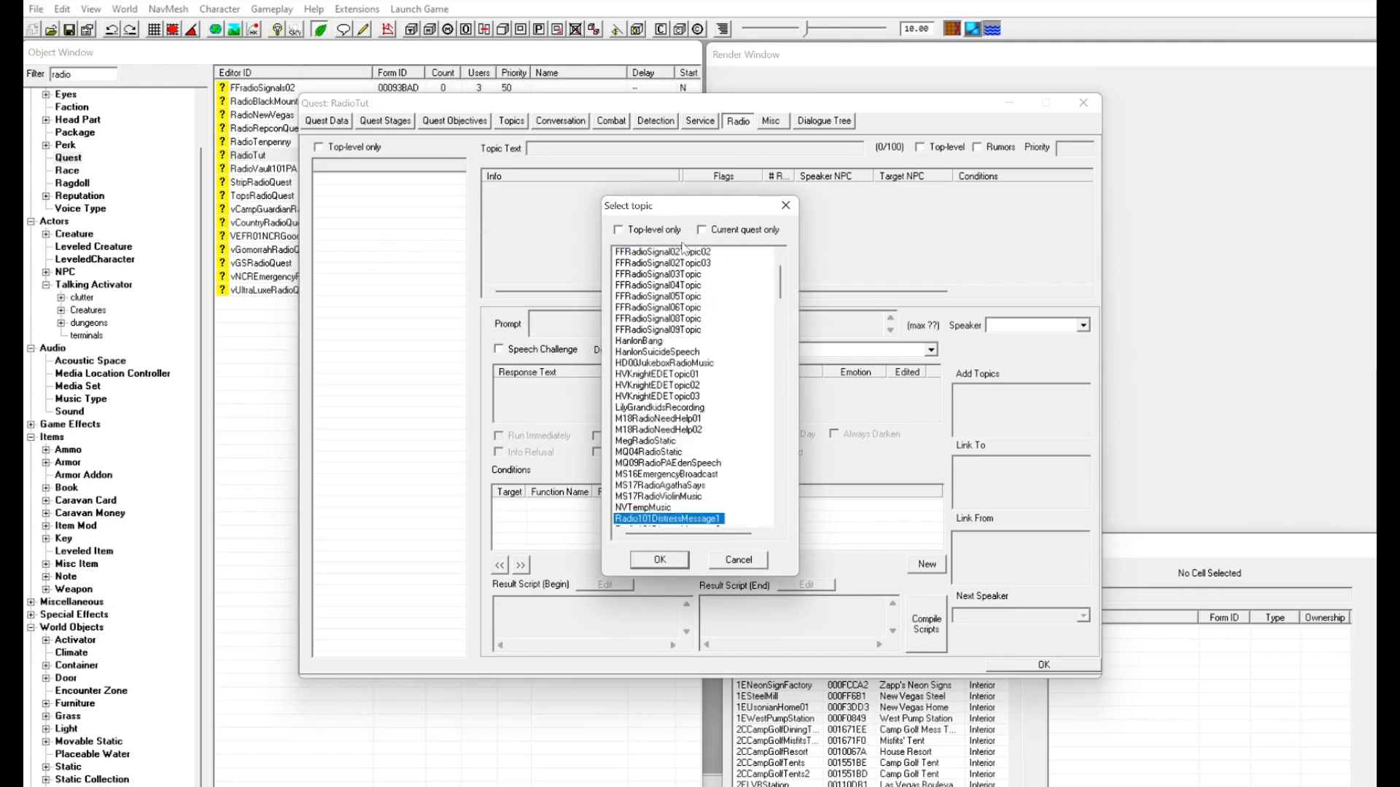
pyautogui.press('Down')
pyautogui.press('Down')
pyautogui.press('Down')
pyautogui.press('Down')
pyautogui.press('Down')
pyautogui.press('Down')
pyautogui.press('Down')
pyautogui.press('Down')
pyautogui.press('Down')
pyautogui.press('Down')
pyautogui.press('Down')
pyautogui.press('Down')
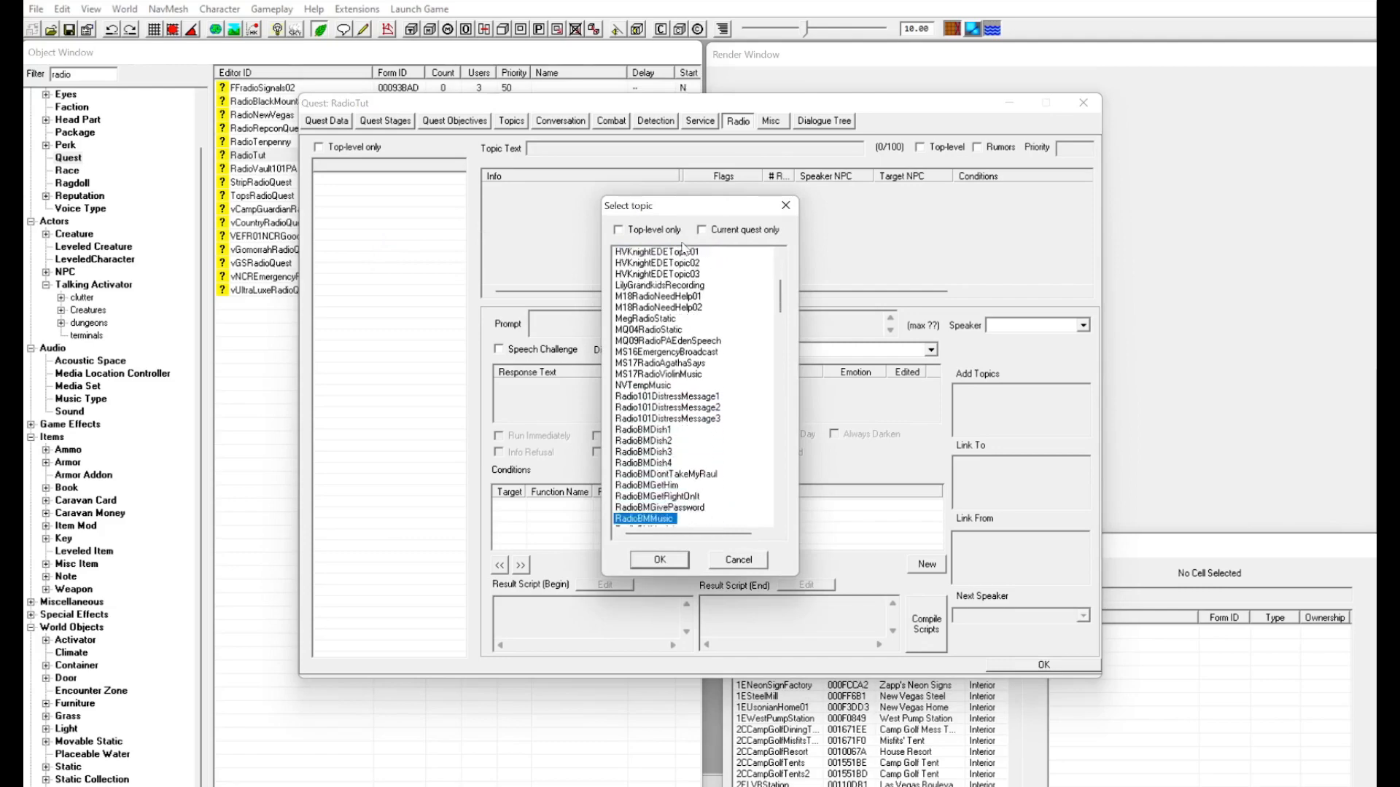
pyautogui.press('Down')
pyautogui.press('Down')
pyautogui.press('Down')
pyautogui.press('Down')
pyautogui.press('Down')
pyautogui.press('Down')
pyautogui.press('Down')
pyautogui.press('Down')
pyautogui.press('Down')
pyautogui.press('Down')
pyautogui.press('Down')
pyautogui.press('Down')
pyautogui.press('Down')
pyautogui.press('Down')
pyautogui.press('Down')
pyautogui.press('Down')
pyautogui.press('Down')
pyautogui.press('Down')
pyautogui.press('Down')
pyautogui.press('Down')
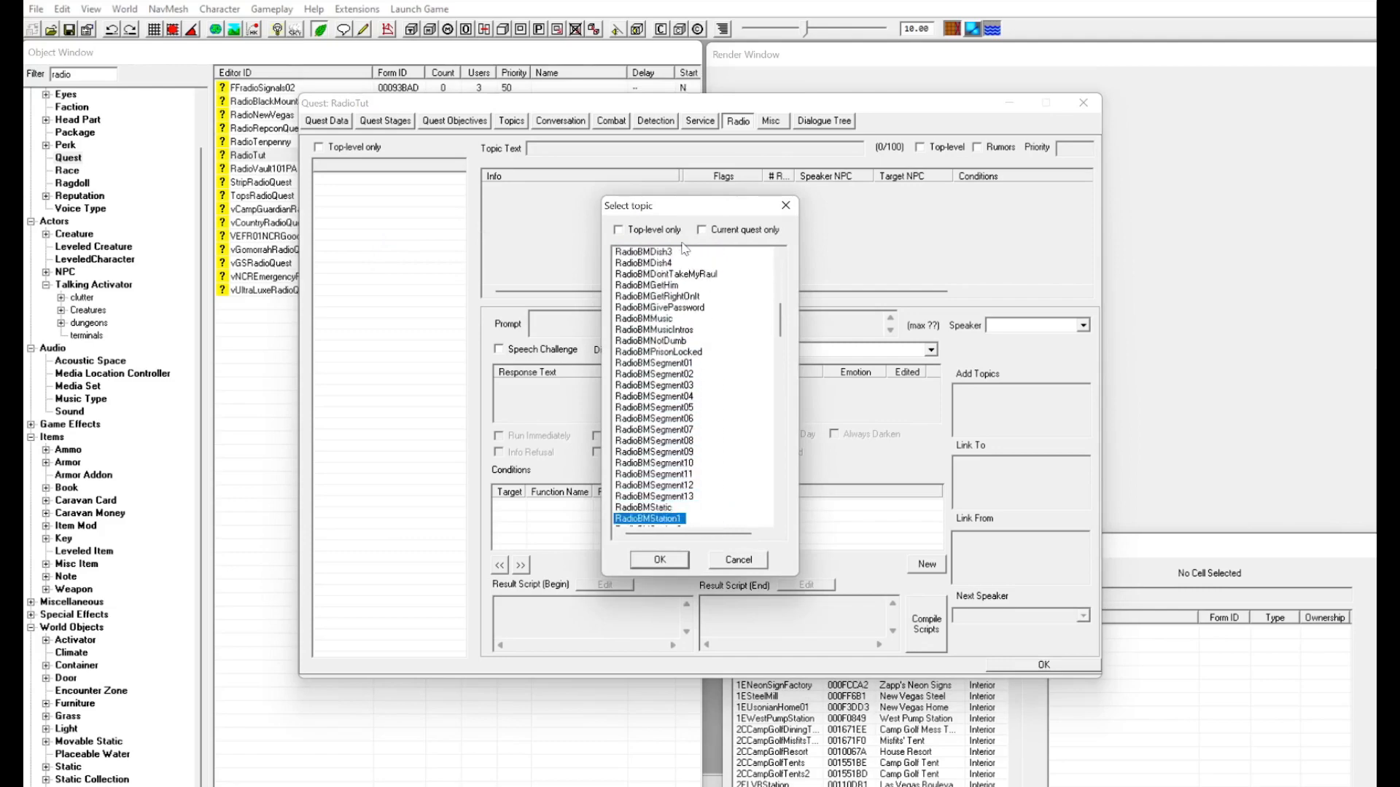
pyautogui.press('Down')
pyautogui.press('Down')
pyautogui.press('Down')
pyautogui.press('Down')
pyautogui.press('Down')
pyautogui.press('Down')
pyautogui.press('Down')
pyautogui.press('Down')
pyautogui.press('Down')
pyautogui.press('Down')
pyautogui.press('Down')
pyautogui.press('Down')
pyautogui.press('Down')
pyautogui.press('Down')
pyautogui.press('Down')
pyautogui.press('Down')
pyautogui.press('Down')
pyautogui.press('Down')
pyautogui.press('Down')
pyautogui.press('Down')
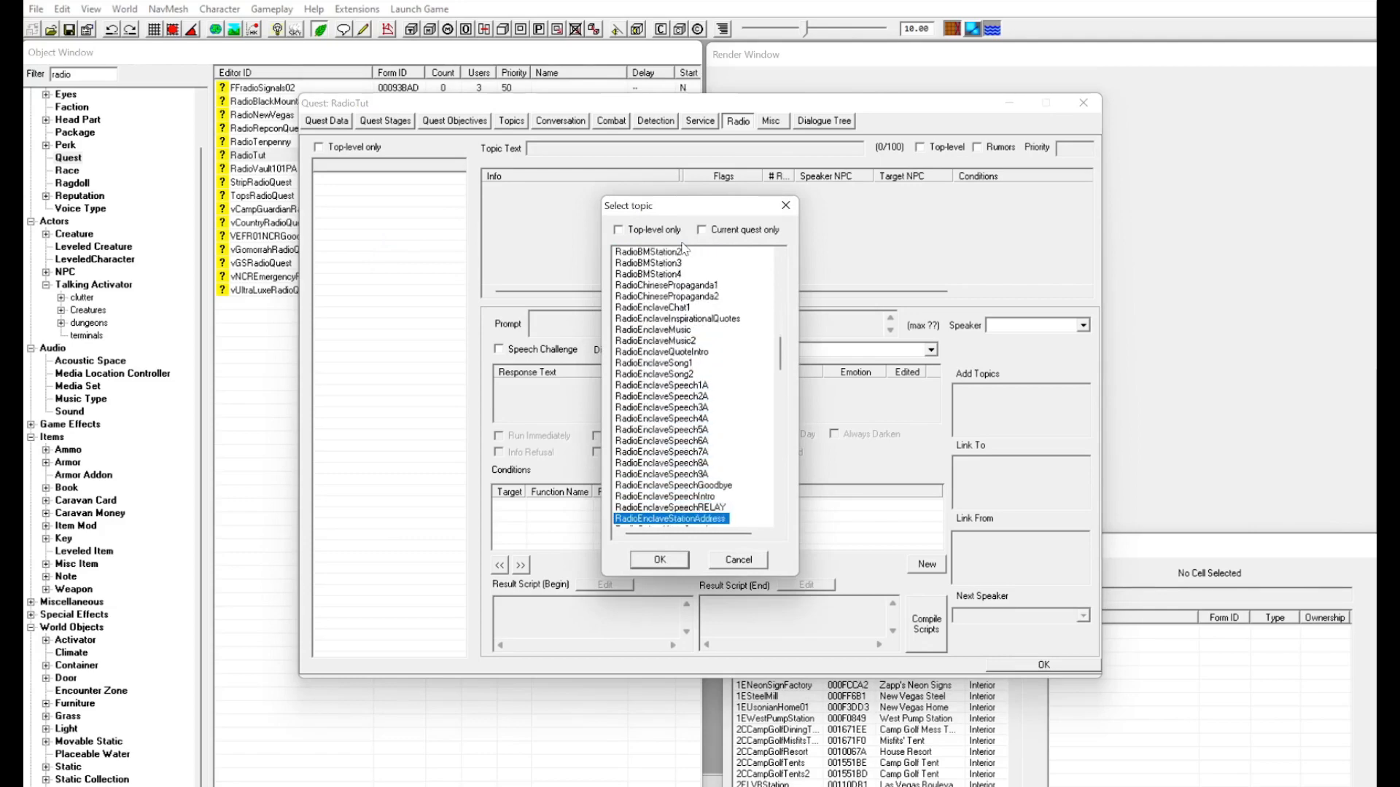
pyautogui.press('Down')
pyautogui.press('Down')
pyautogui.press('Down')
pyautogui.press('Down')
pyautogui.press('Down')
pyautogui.press('Down')
pyautogui.press('Down')
pyautogui.press('Down')
pyautogui.press('Down')
pyautogui.press('Down')
pyautogui.press('Down')
pyautogui.press('Down')
pyautogui.press('Down')
pyautogui.press('Down')
pyautogui.press('Down')
pyautogui.press('Down')
pyautogui.press('Down')
pyautogui.press('Down')
pyautogui.press('Down')
pyautogui.press('Down')
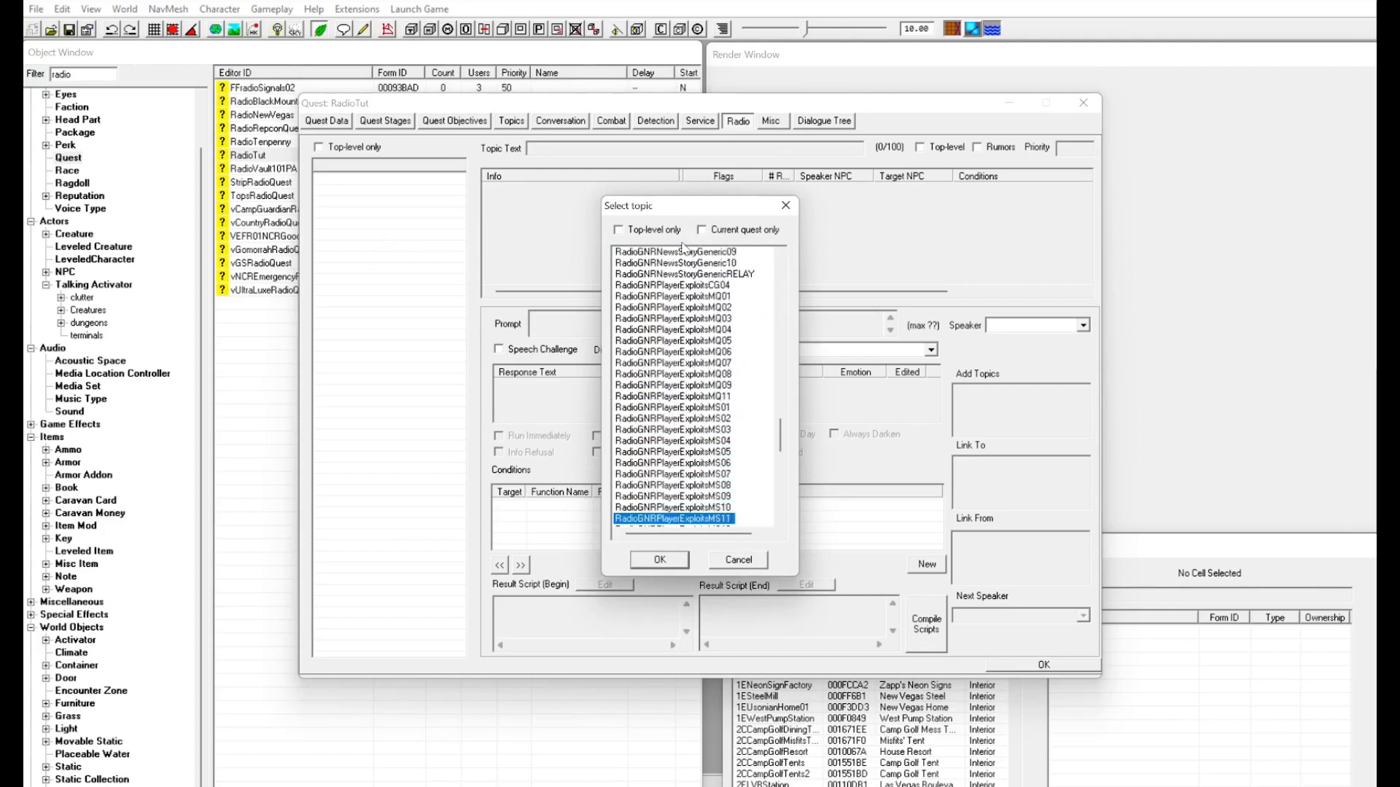
pyautogui.press('Up')
pyautogui.press('Up')
pyautogui.press('Up')
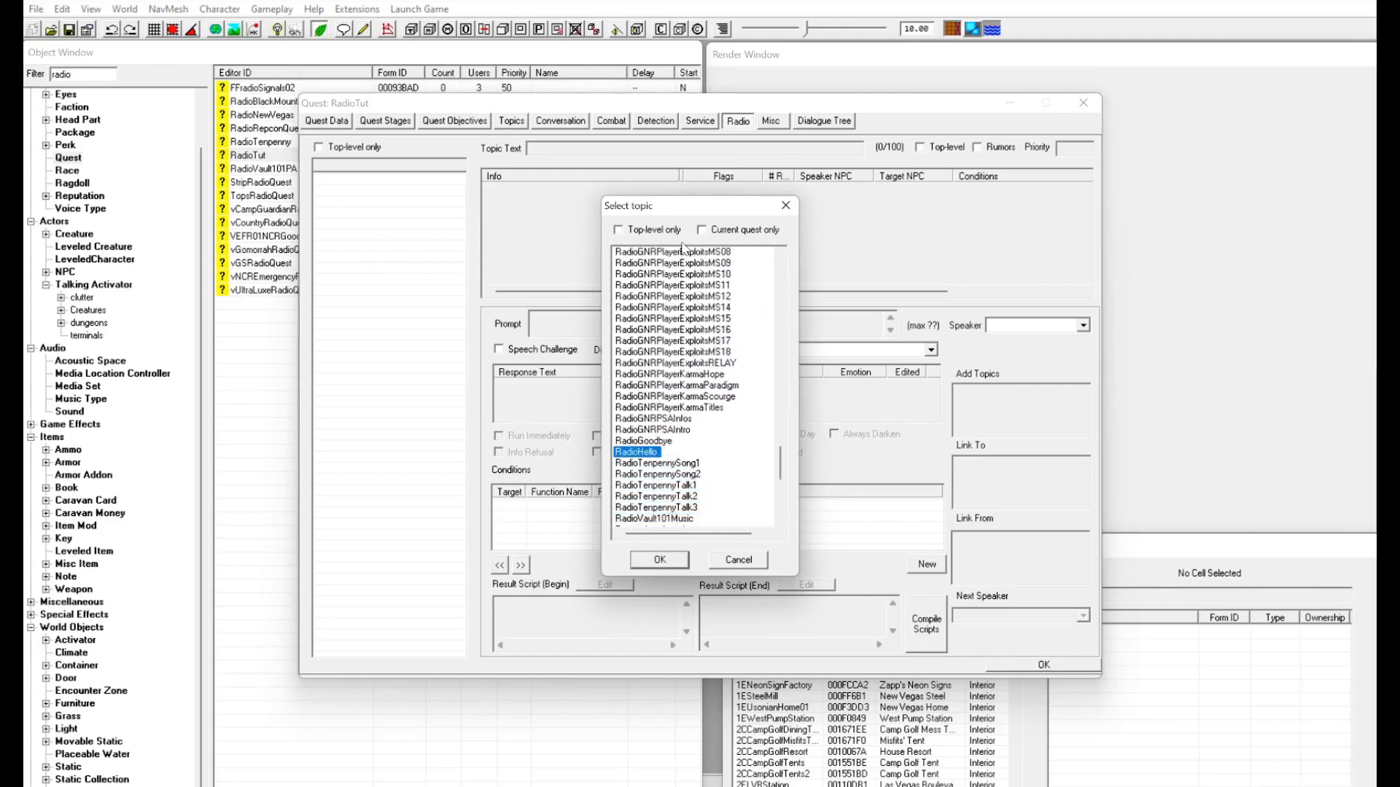
pyautogui.press('Return')
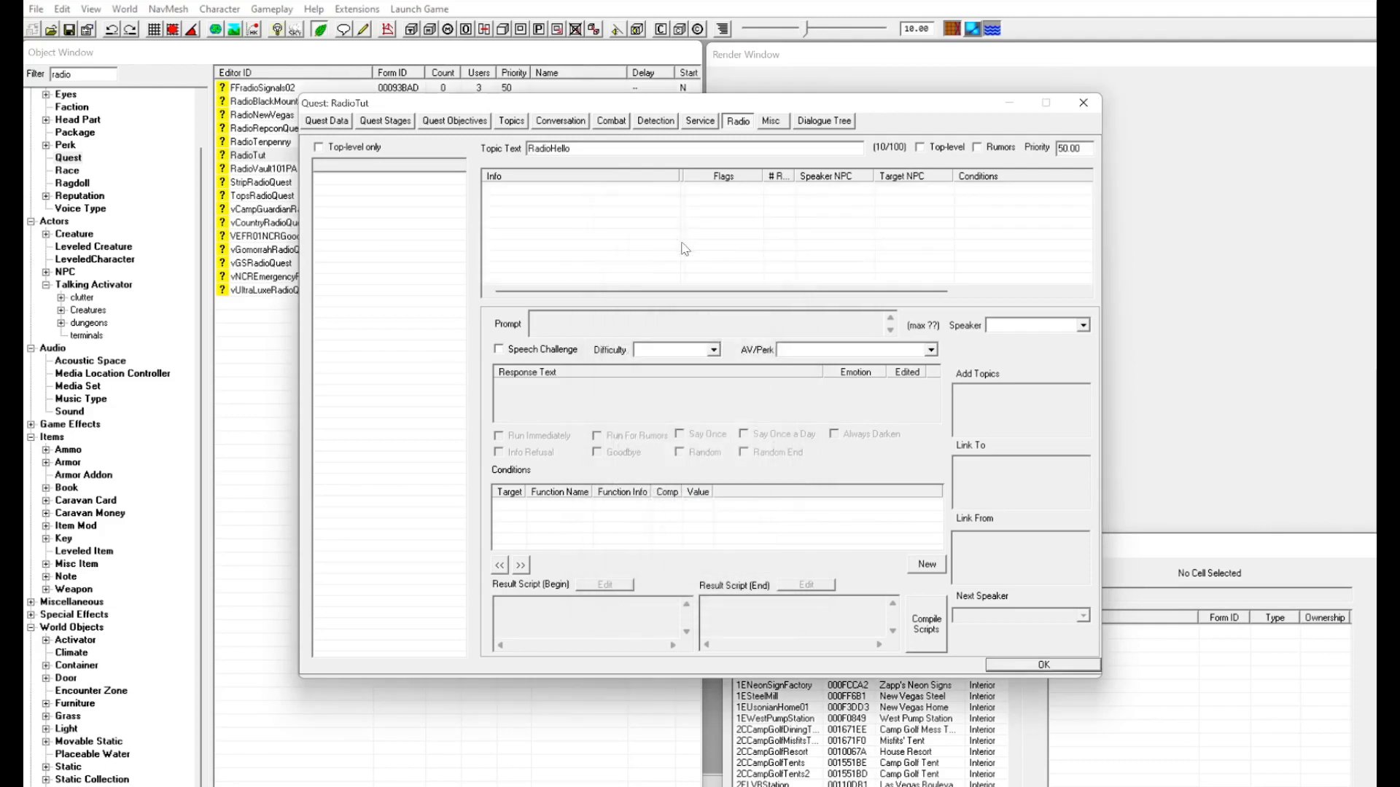
# Try to create a new info entry for the RadioHello topic, and save and close the quest.
pyautogui.rightClick(557, 209)
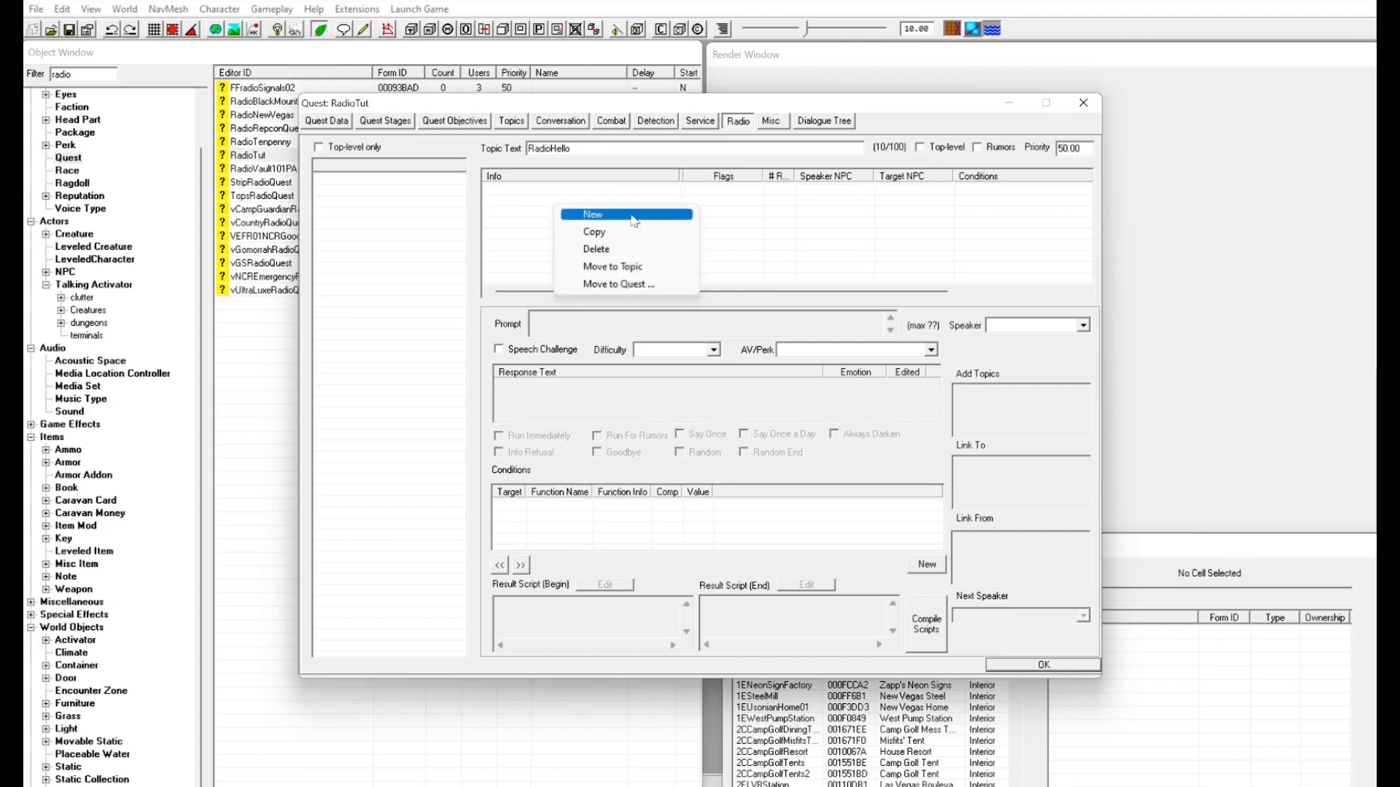
pyautogui.click(613, 216)
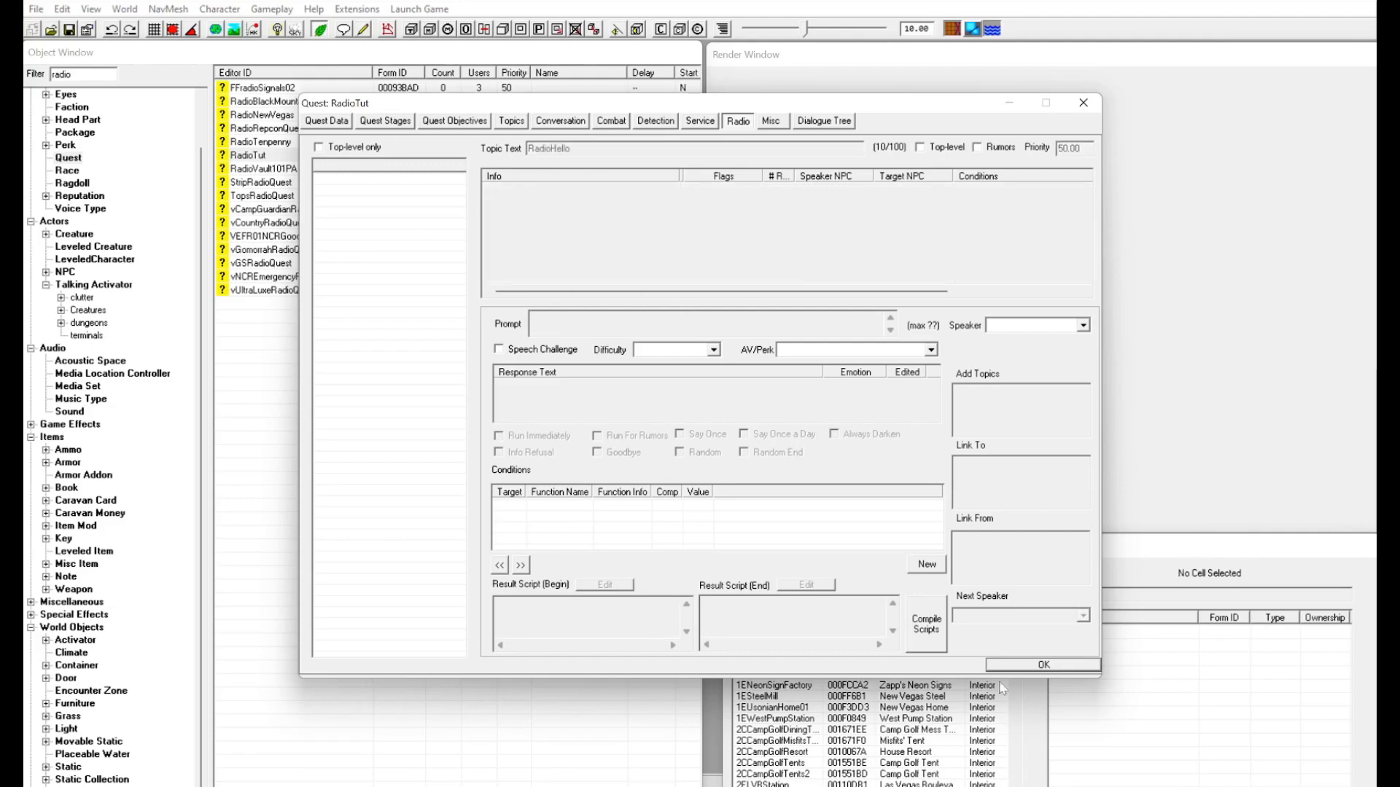
pyautogui.click(1032, 664)
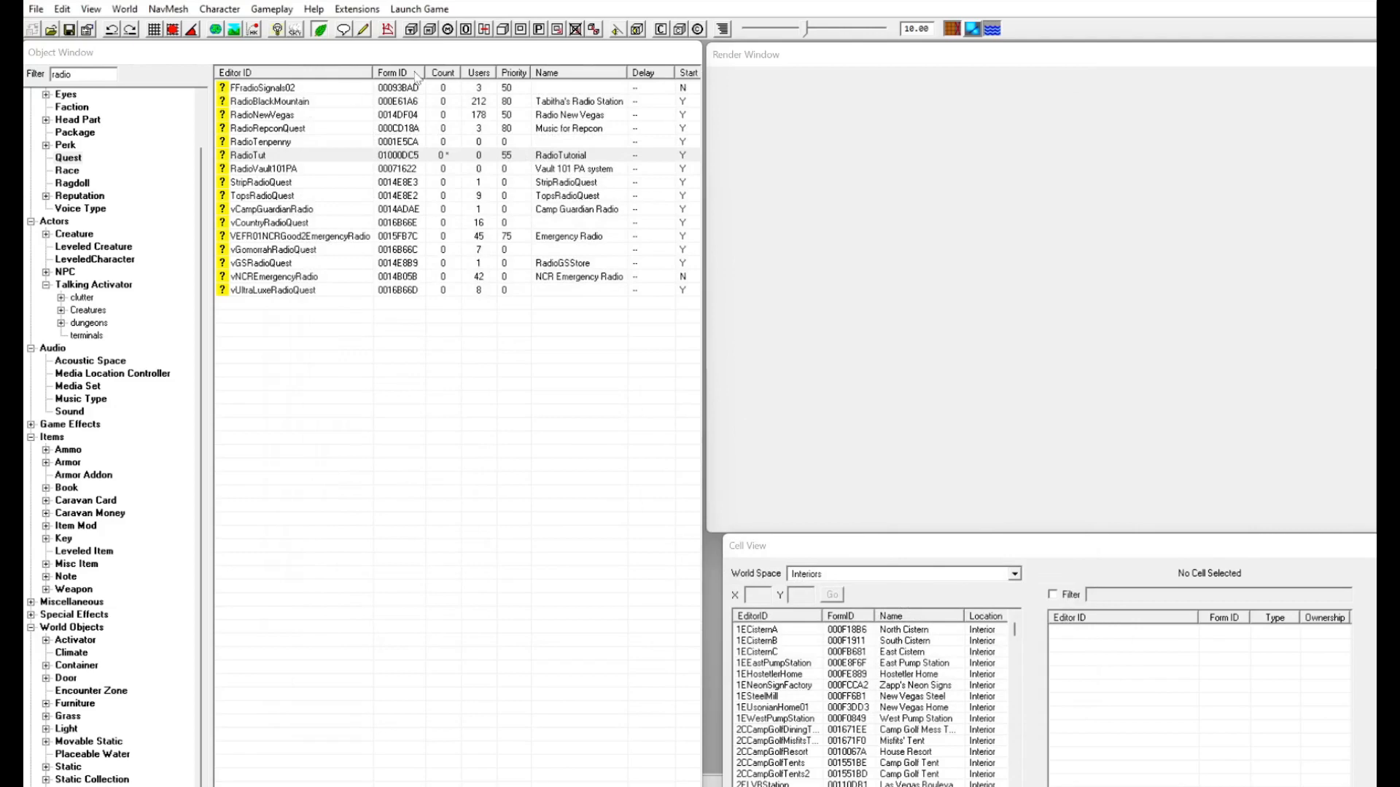
# Reopen the RadioTut quest at its radio topics and widen the Display Text column of the topic list.
pyautogui.doubleClick(307, 157)
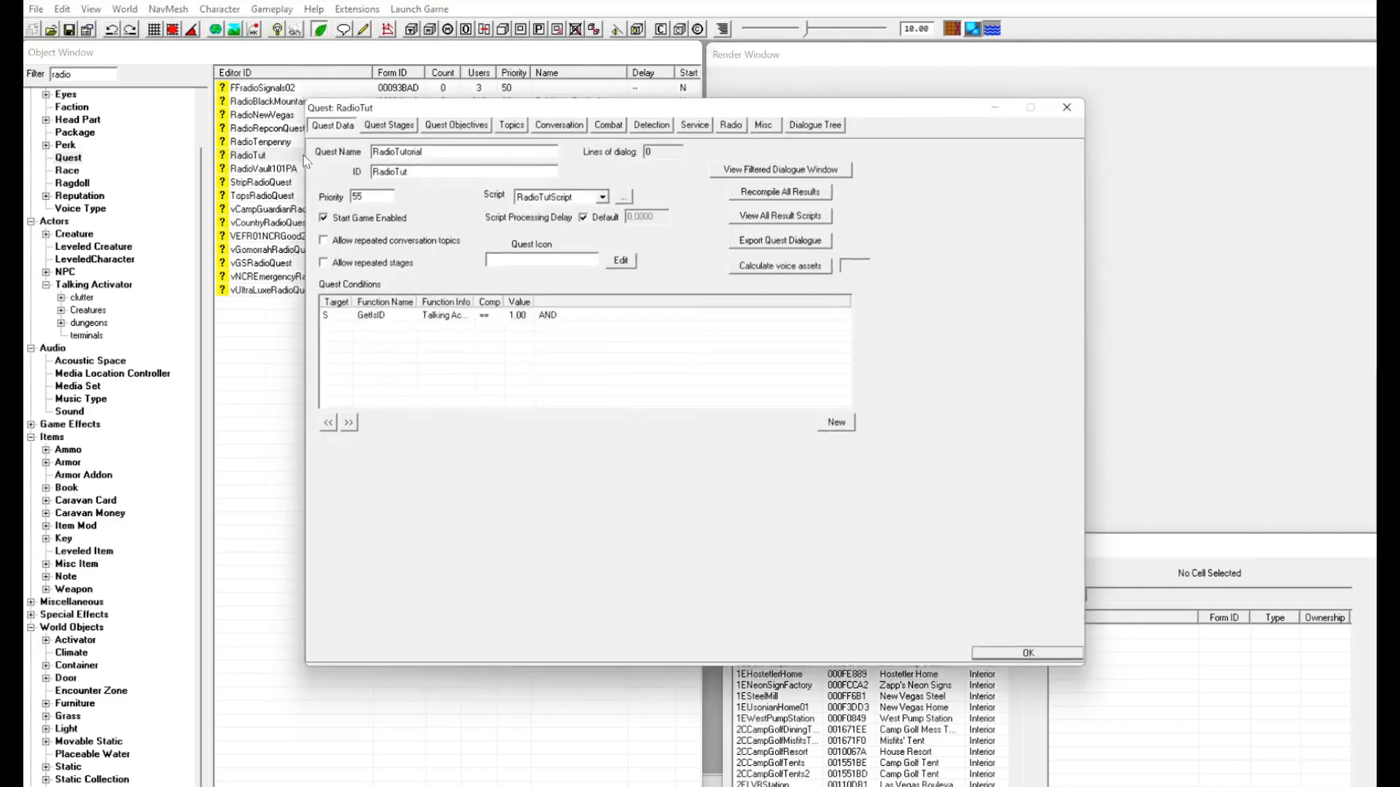
pyautogui.click(737, 121)
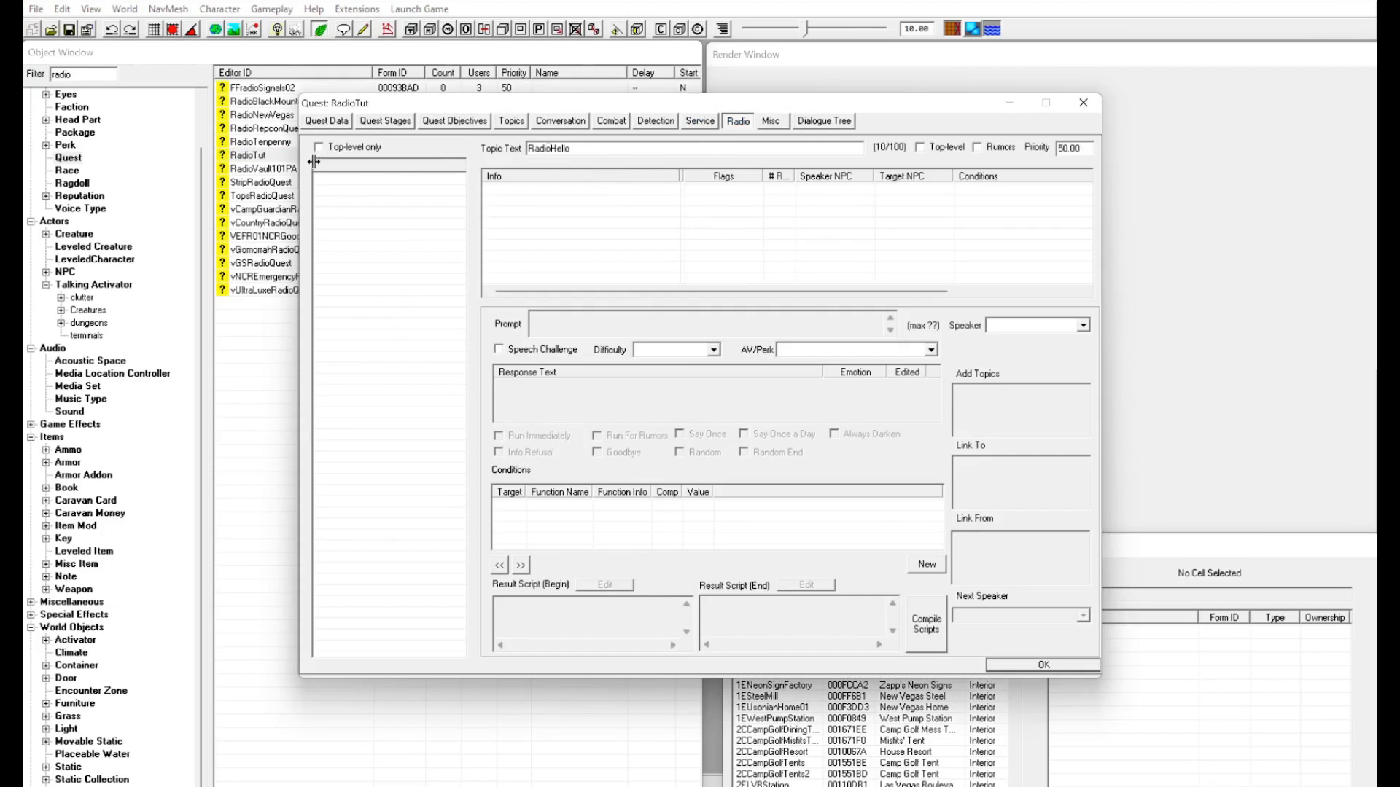
pyautogui.moveTo(314, 164); pyautogui.dragTo(435, 167)
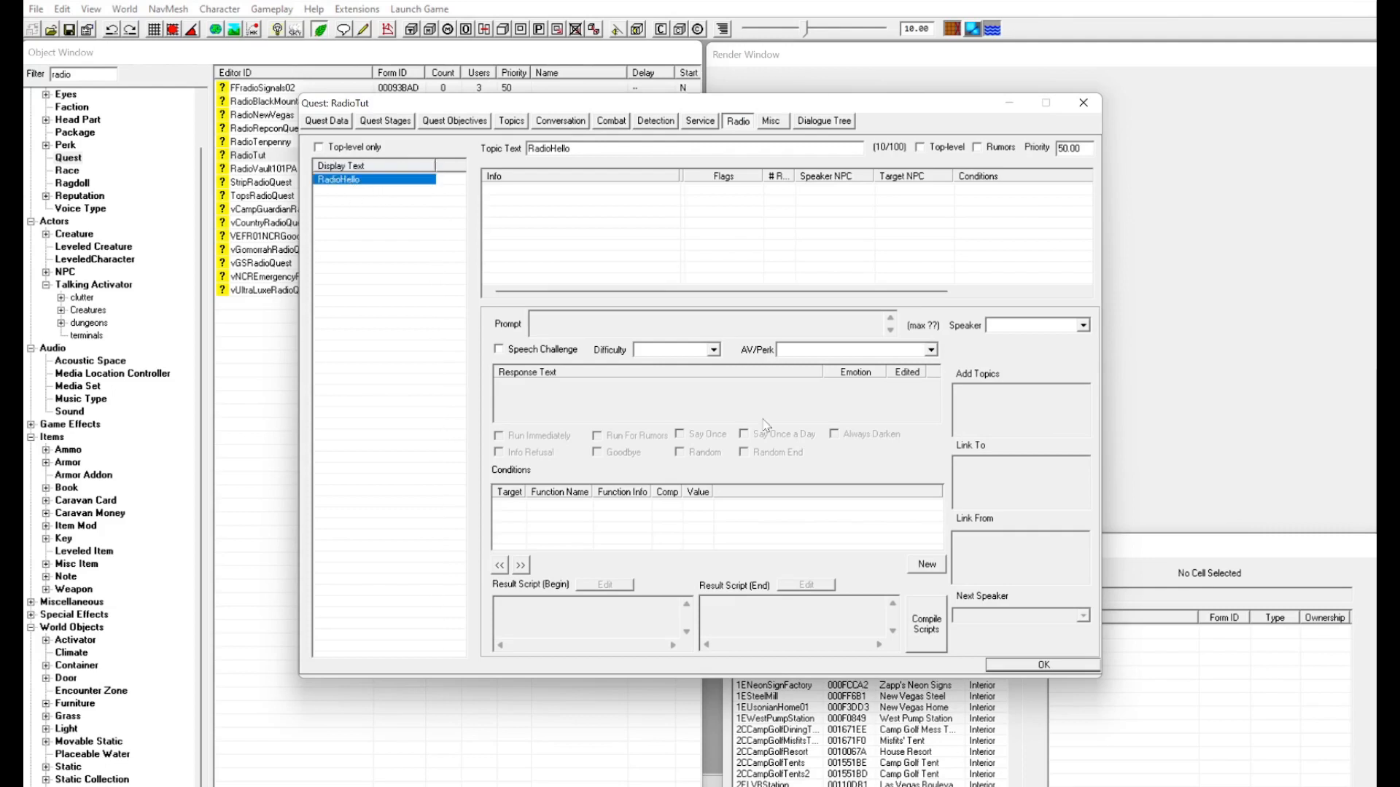
pyautogui.click(526, 210)
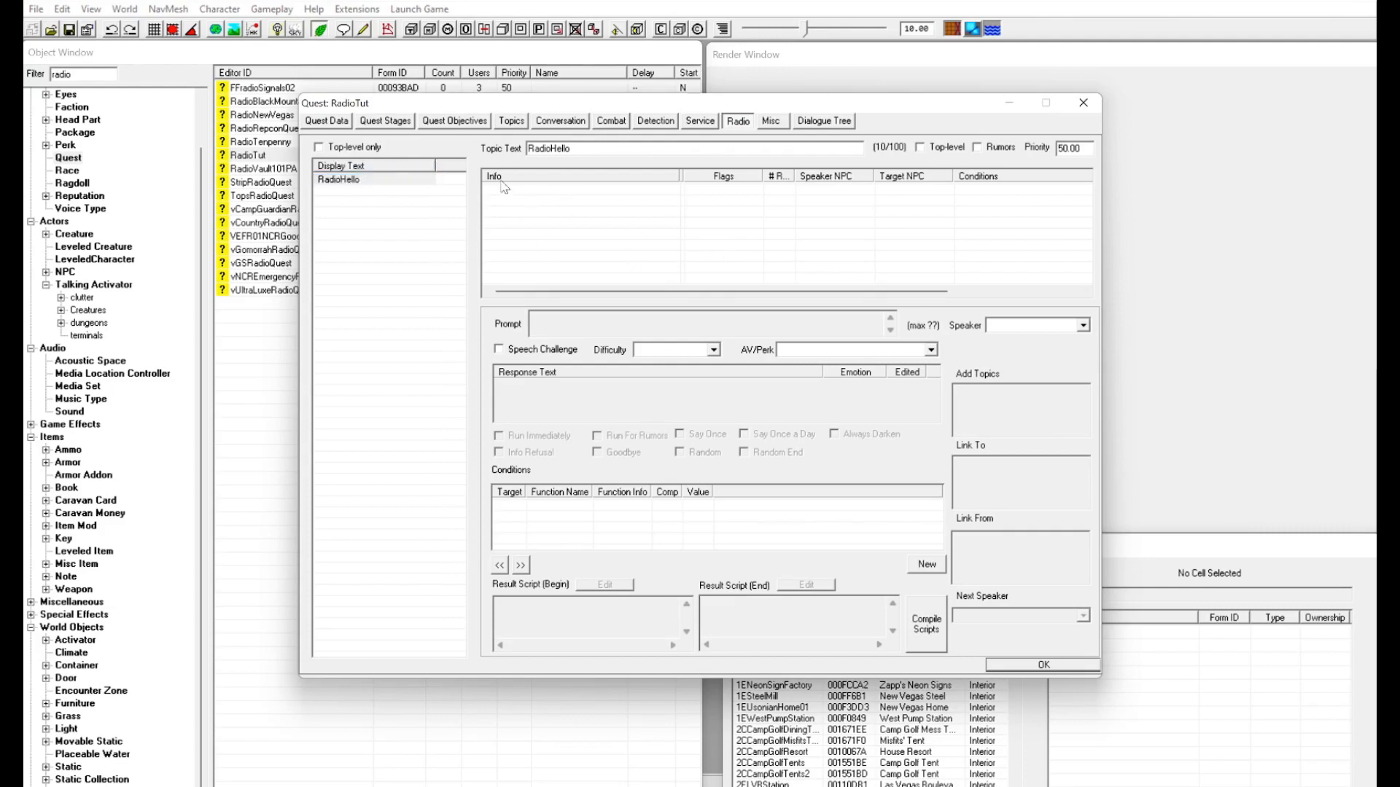
# Add a RadioHello response with the text {T1} and the sound aaRadTutTrack1, ignoring the spelling check.
pyautogui.rightClick(576, 206)
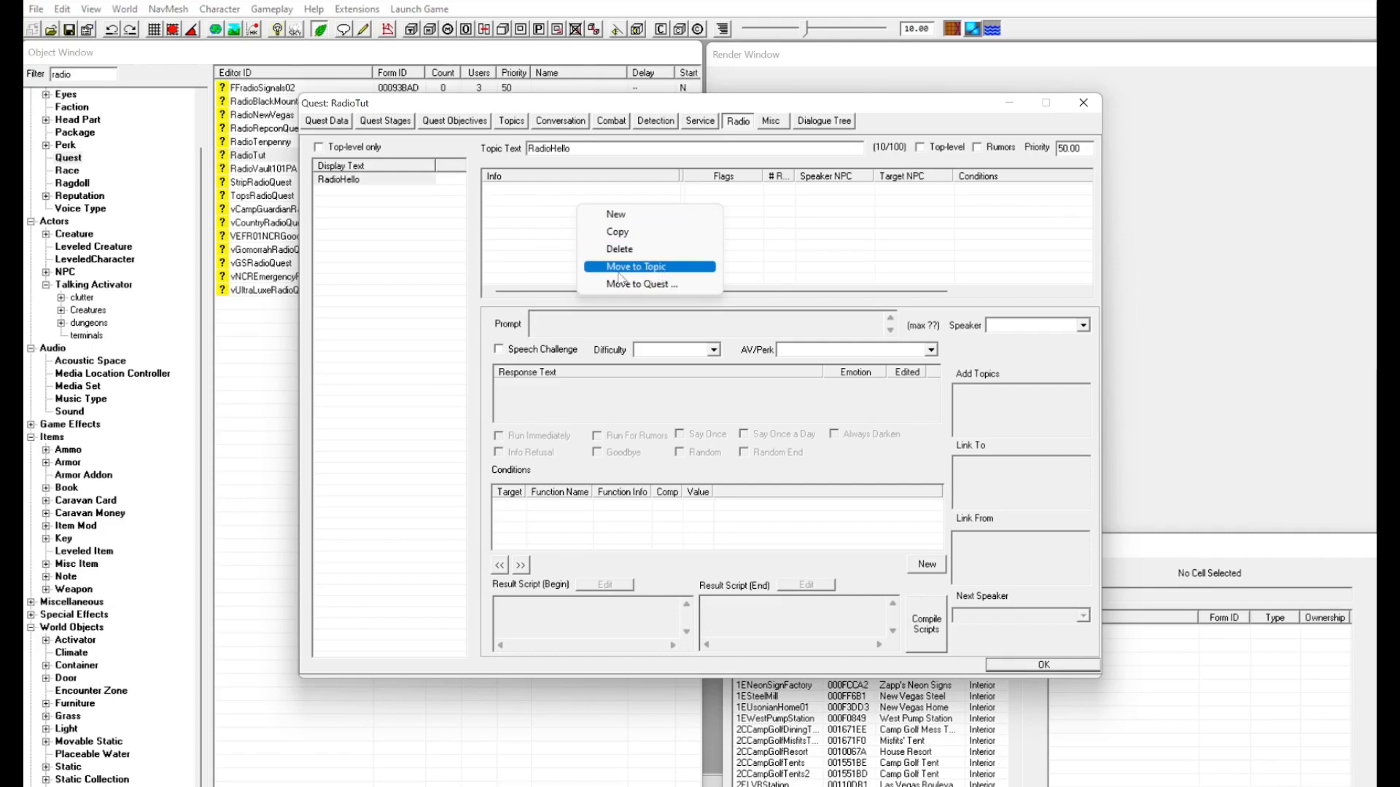
pyautogui.click(619, 214)
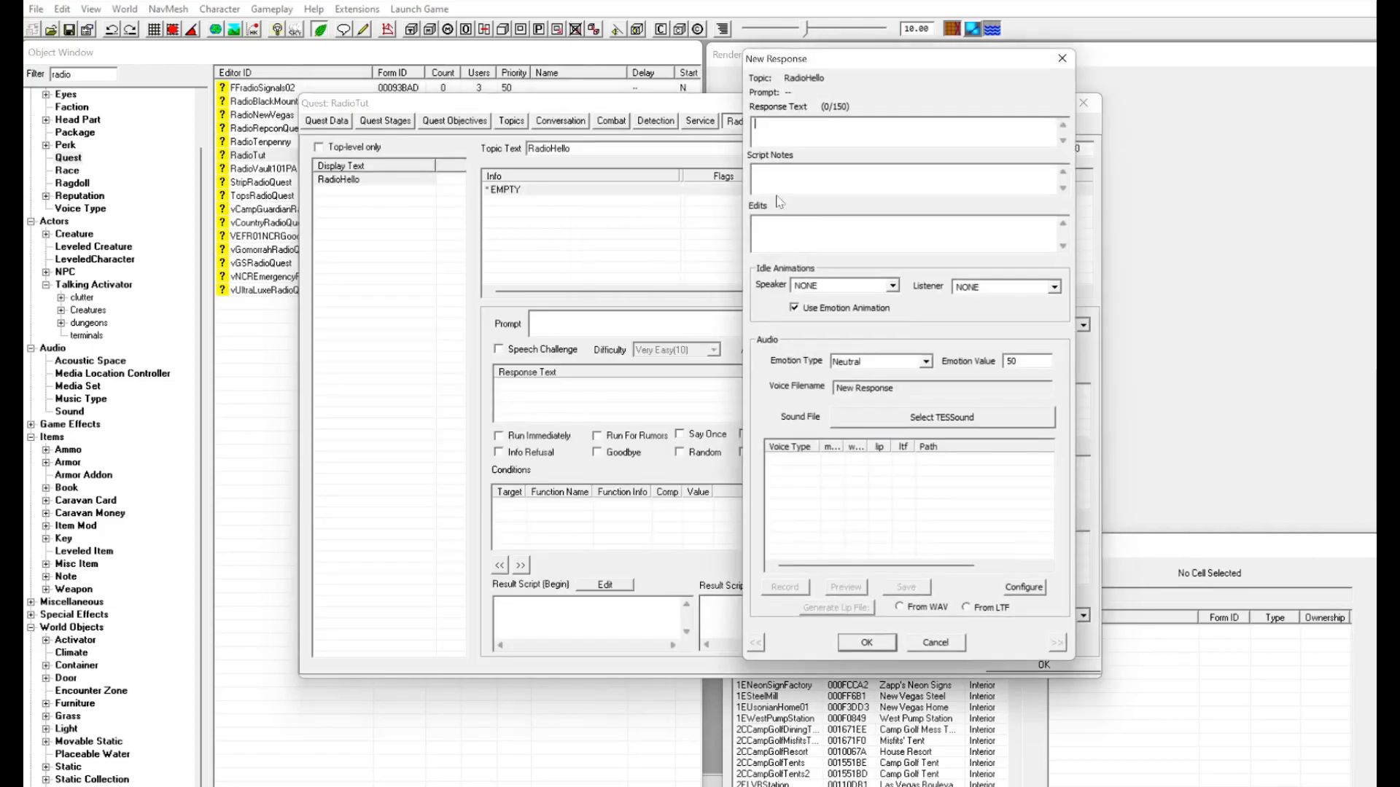
pyautogui.click(934, 421)
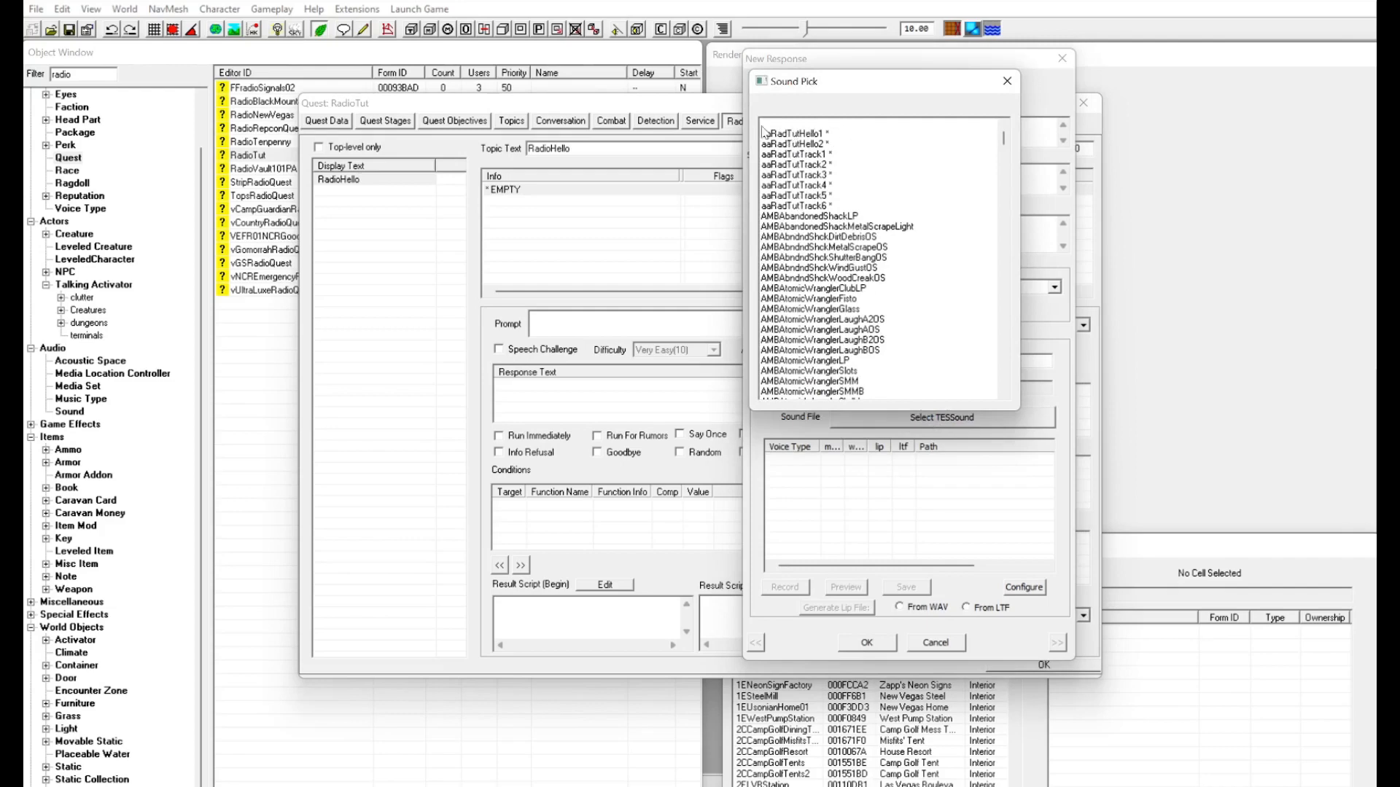
pyautogui.doubleClick(817, 155)
pyautogui.click(829, 132)
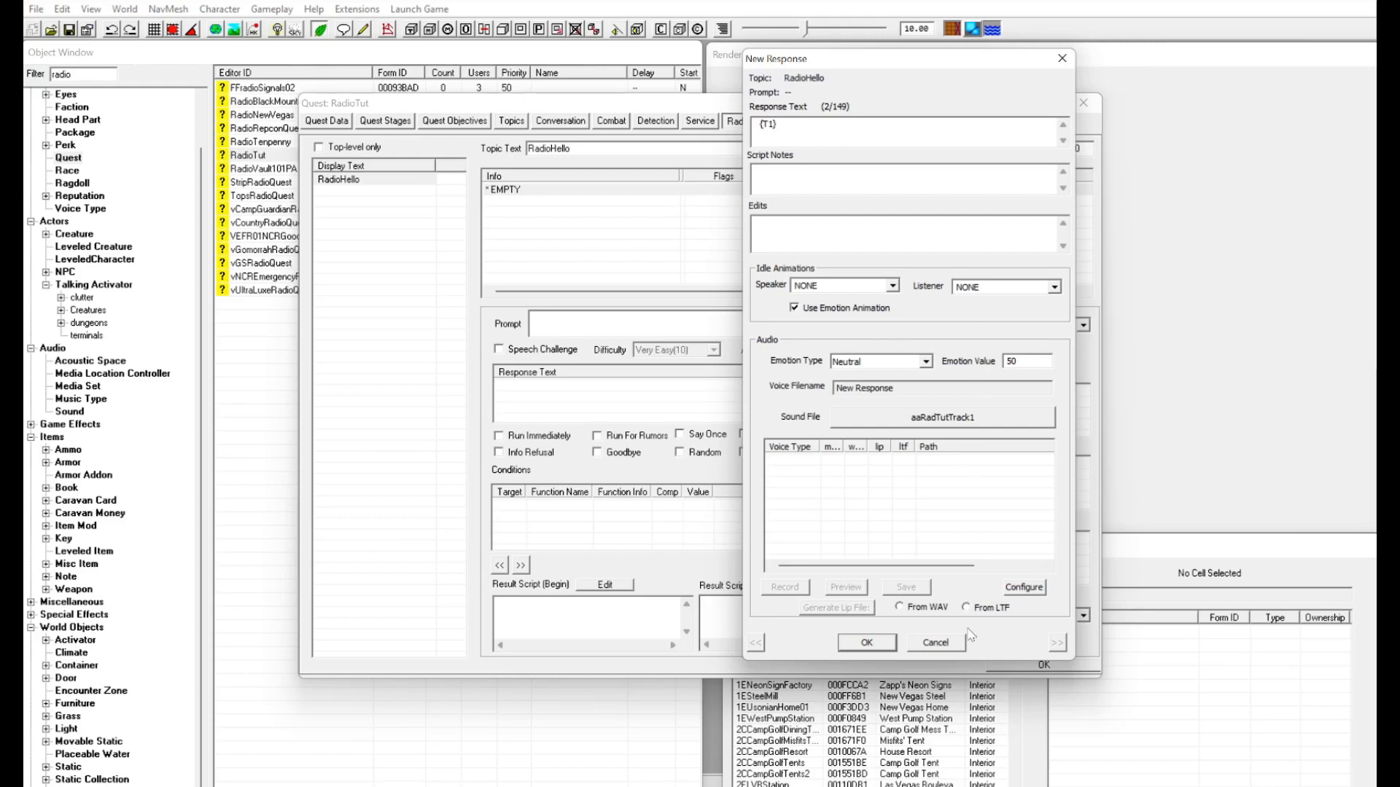
pyautogui.click(835, 250)
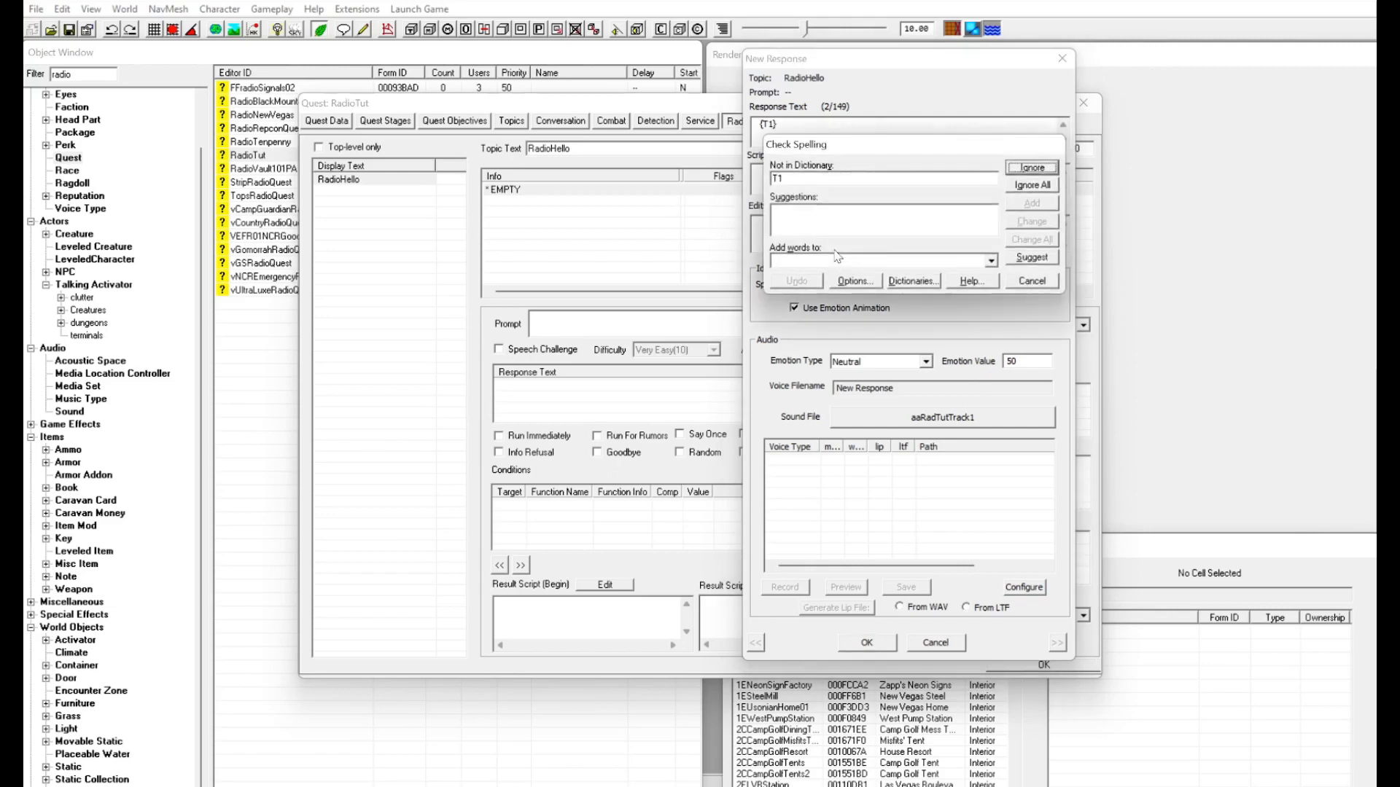
pyautogui.press('Return')
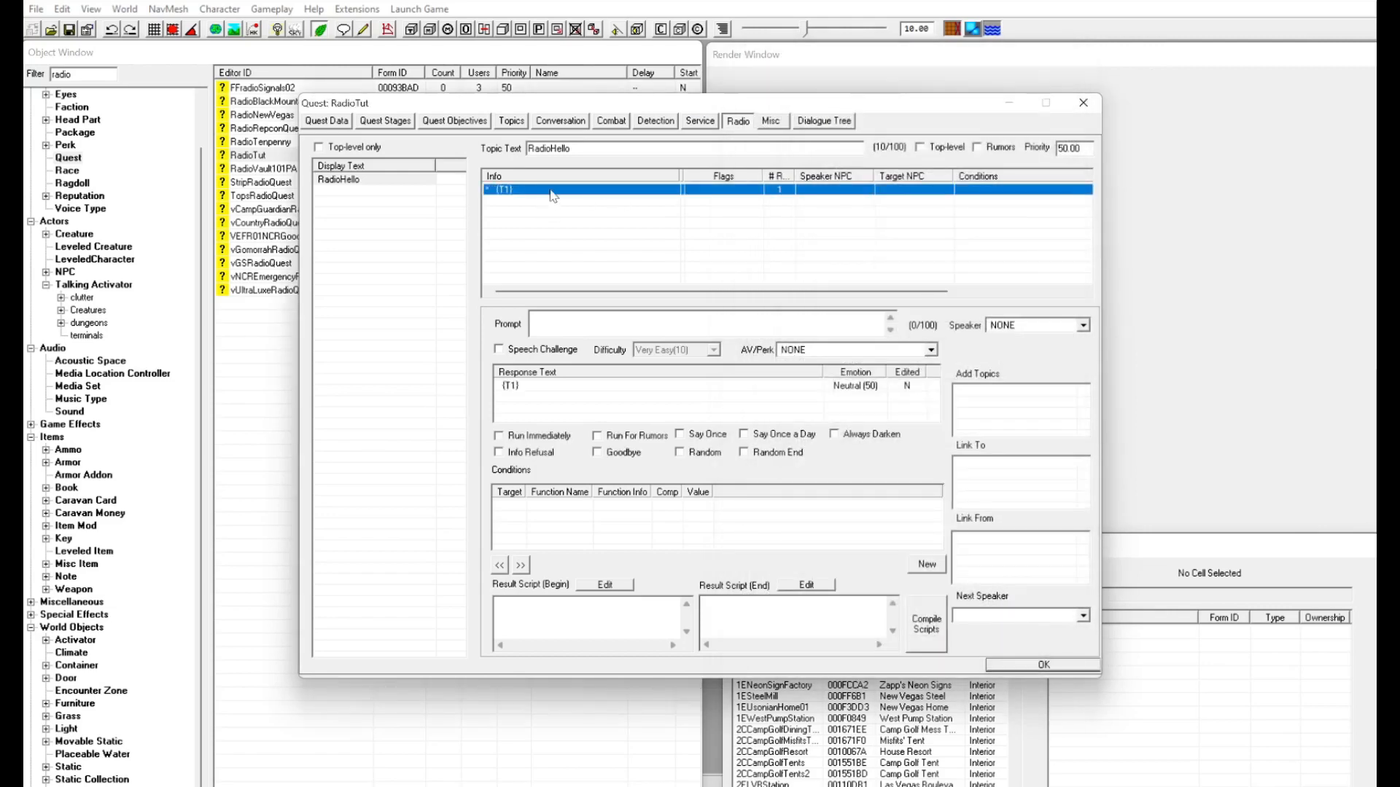
# Open the {T1} response to review its text and sound file, and close it without changes.
pyautogui.click(553, 218)
pyautogui.doubleClick(549, 190)
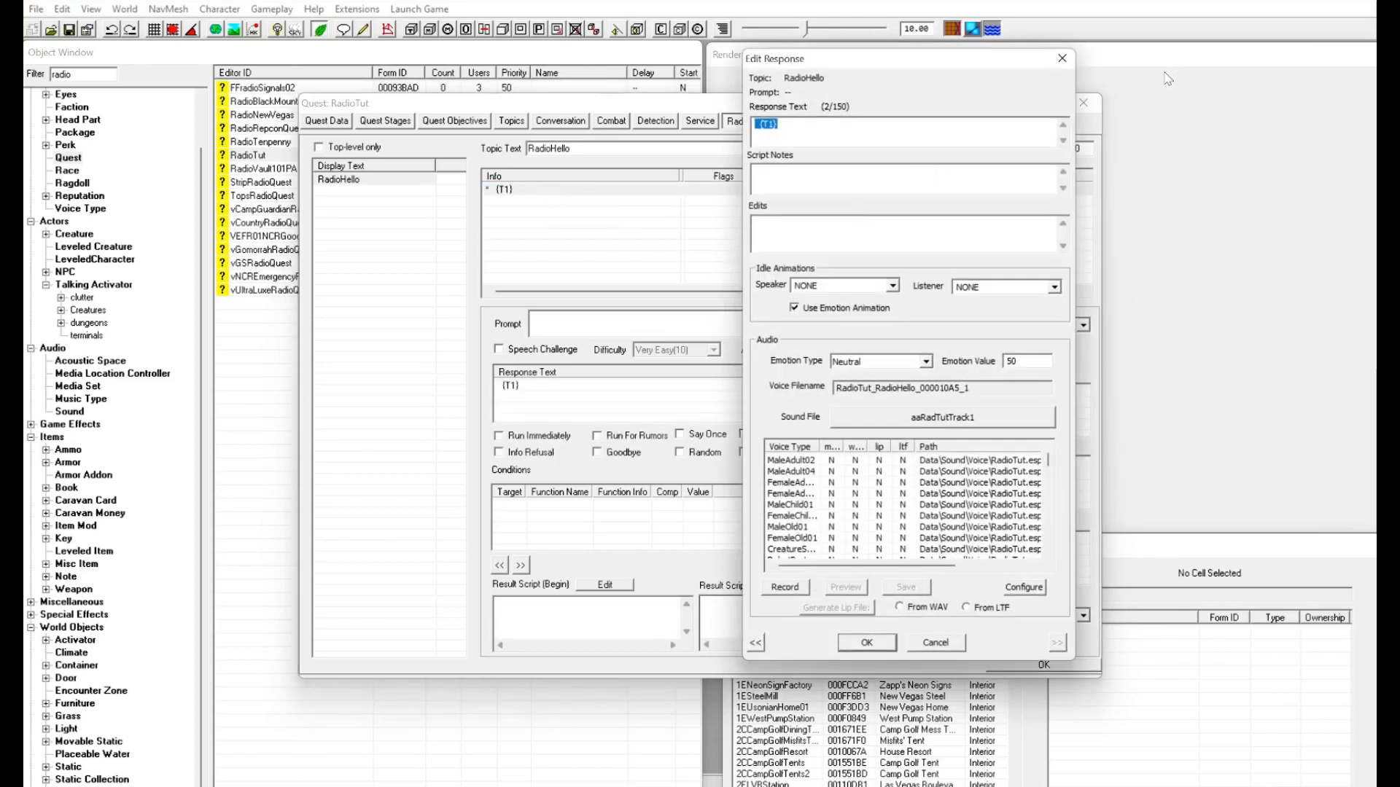
pyautogui.click(1062, 58)
# Add a second RadioHello response with the text {T2} and the sound aaRadTutTrack2, ignoring the spelling check.
pyautogui.rightClick(590, 230)
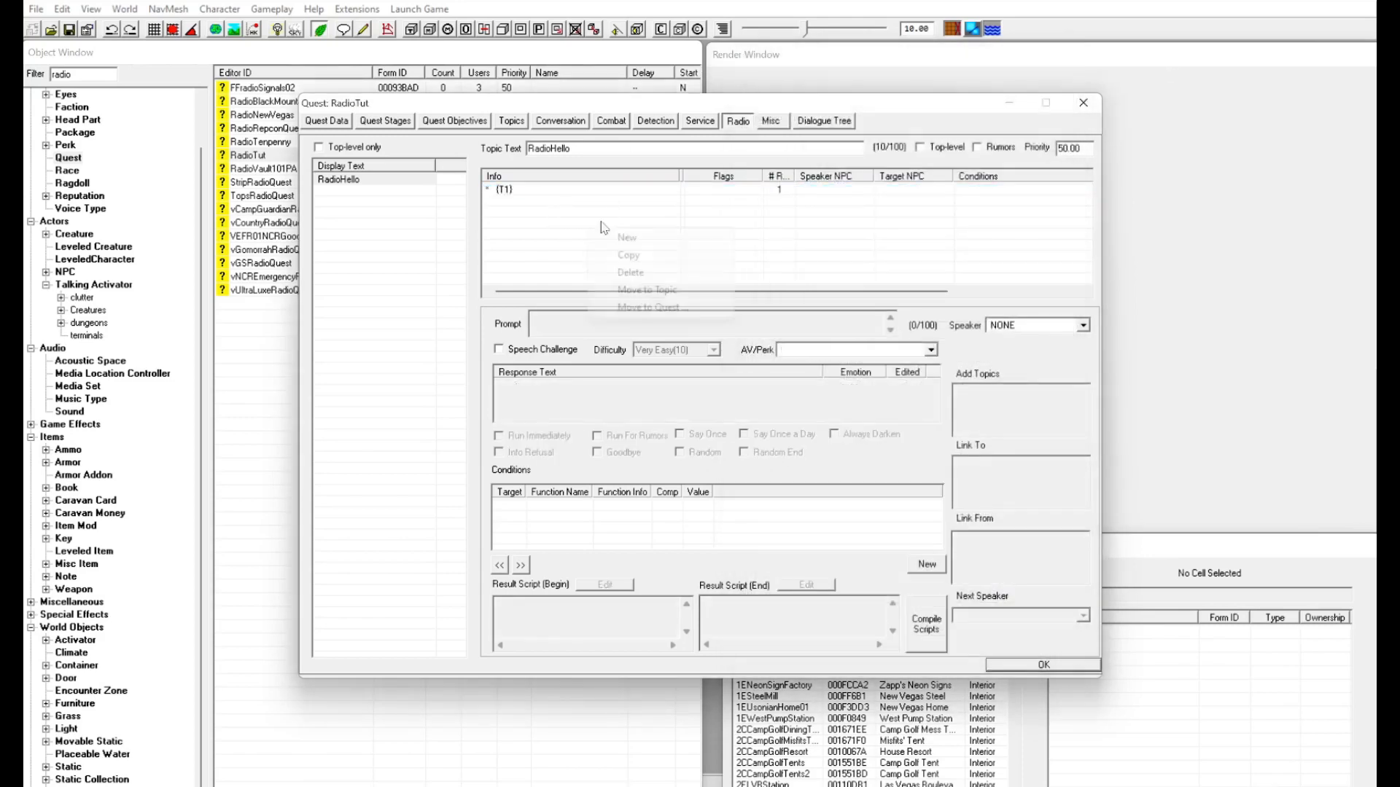
pyautogui.click(677, 238)
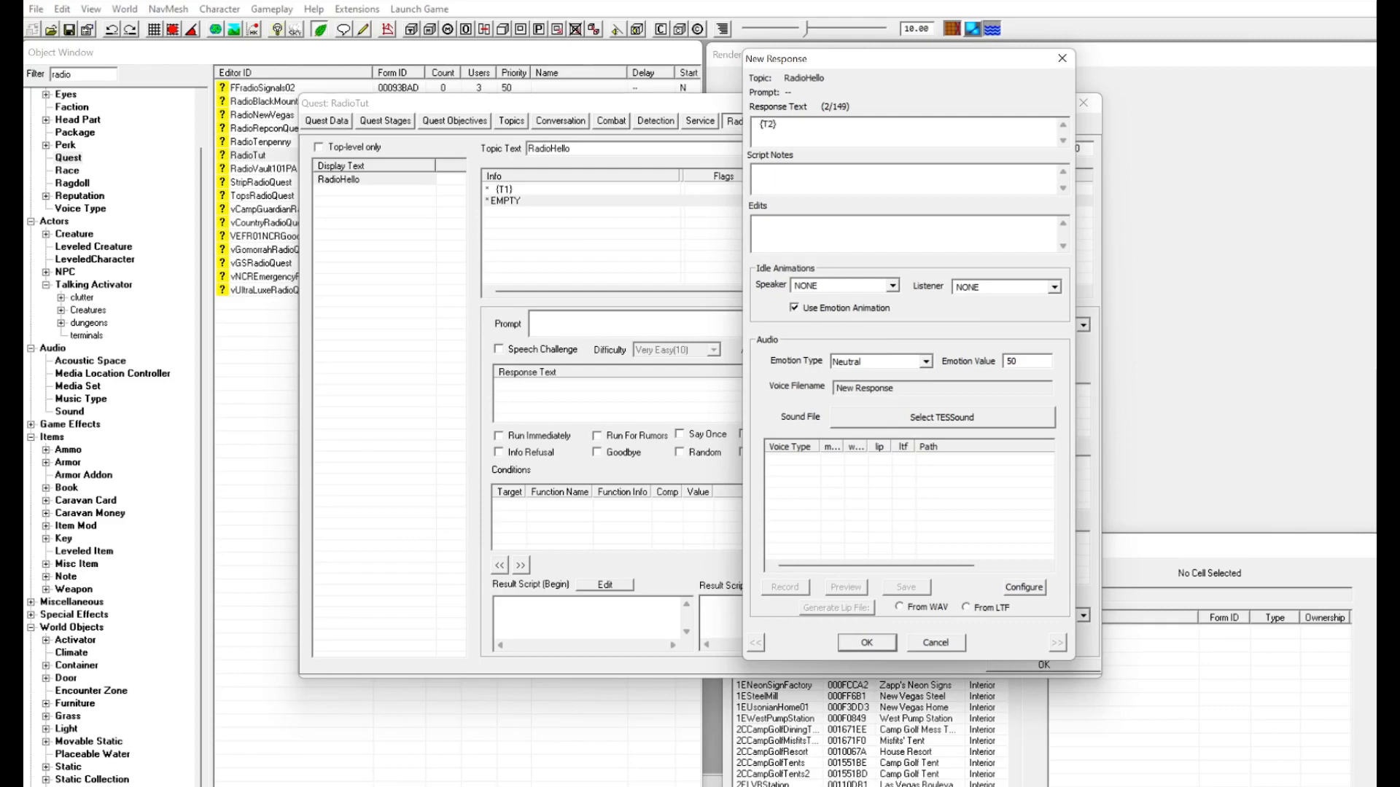
pyautogui.click(942, 414)
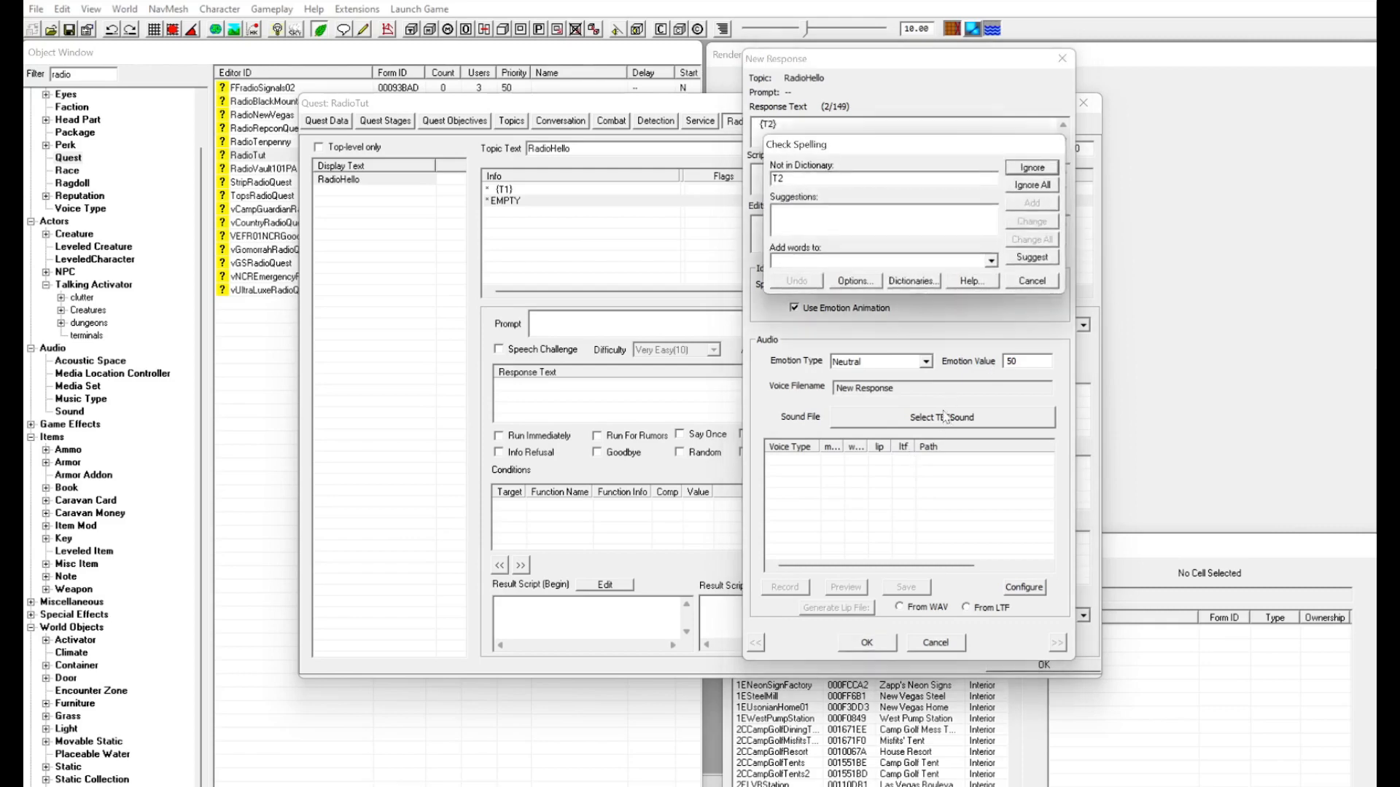
pyautogui.click(1027, 166)
pyautogui.click(922, 411)
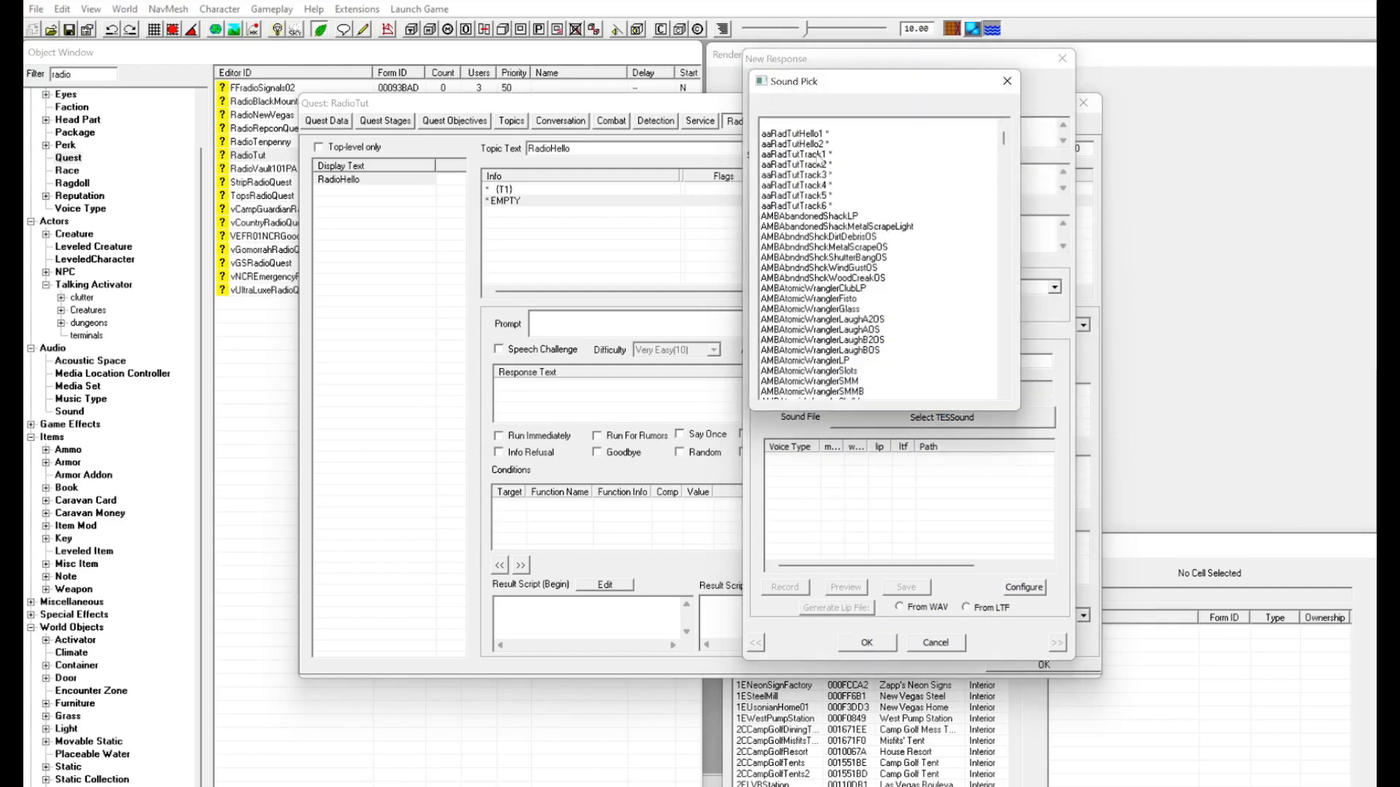
pyautogui.doubleClick(815, 166)
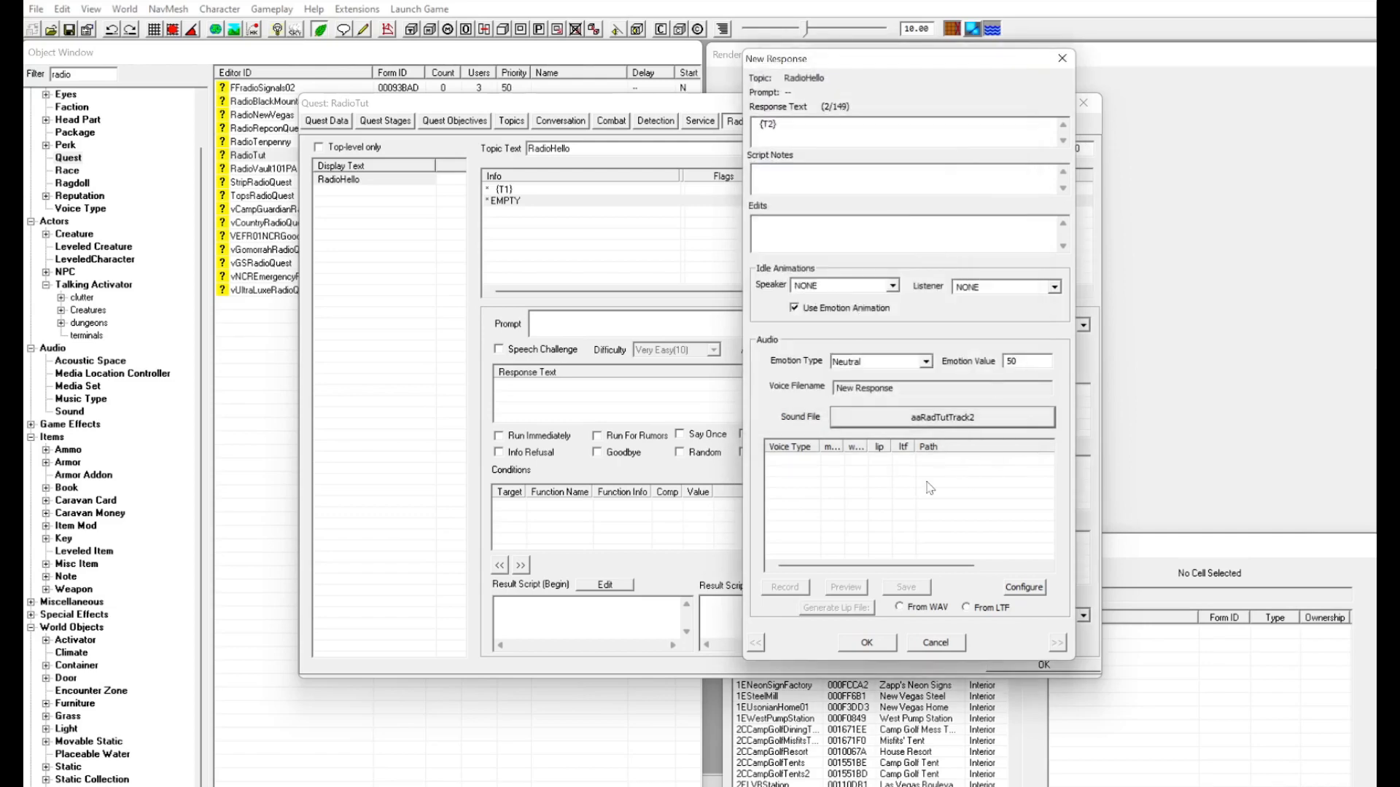
pyautogui.press('Return')
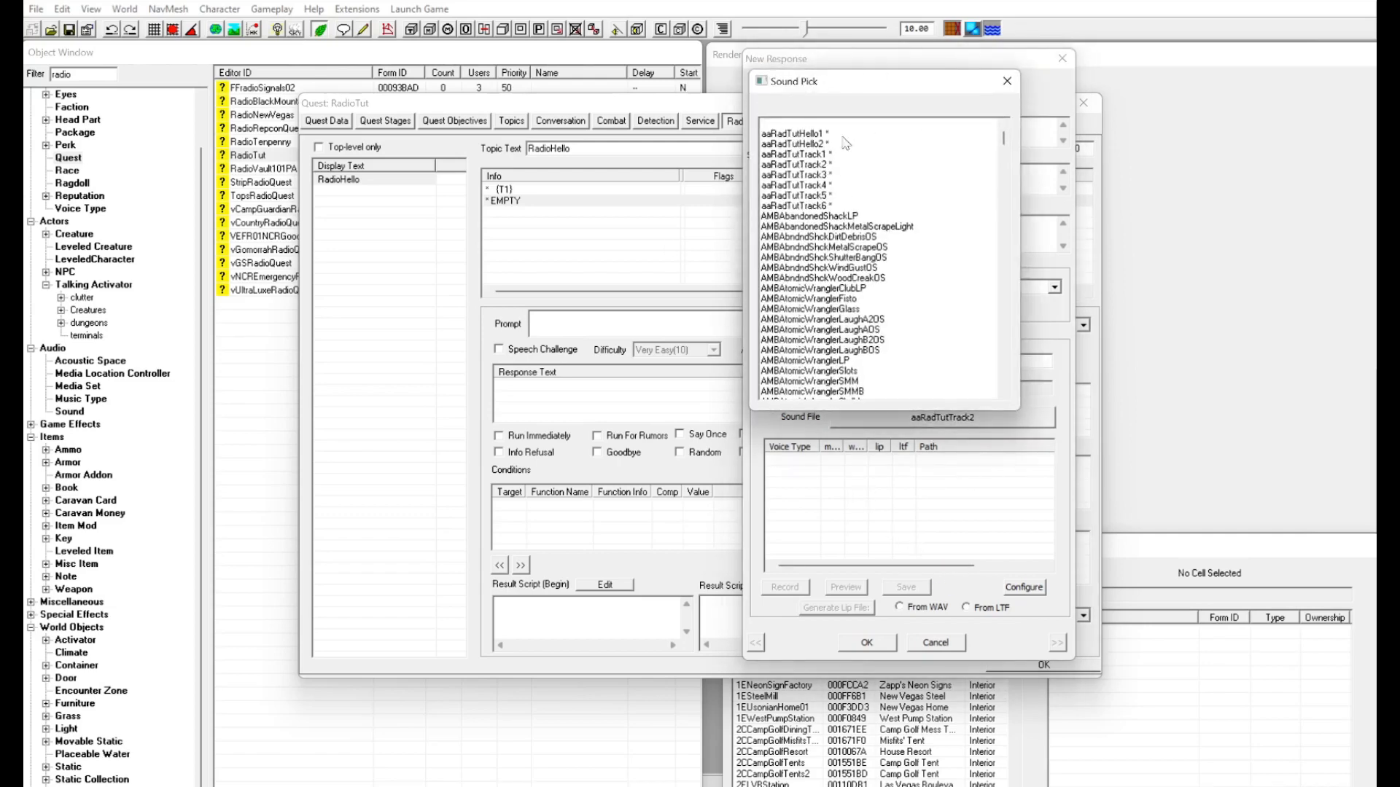
pyautogui.doubleClick(816, 165)
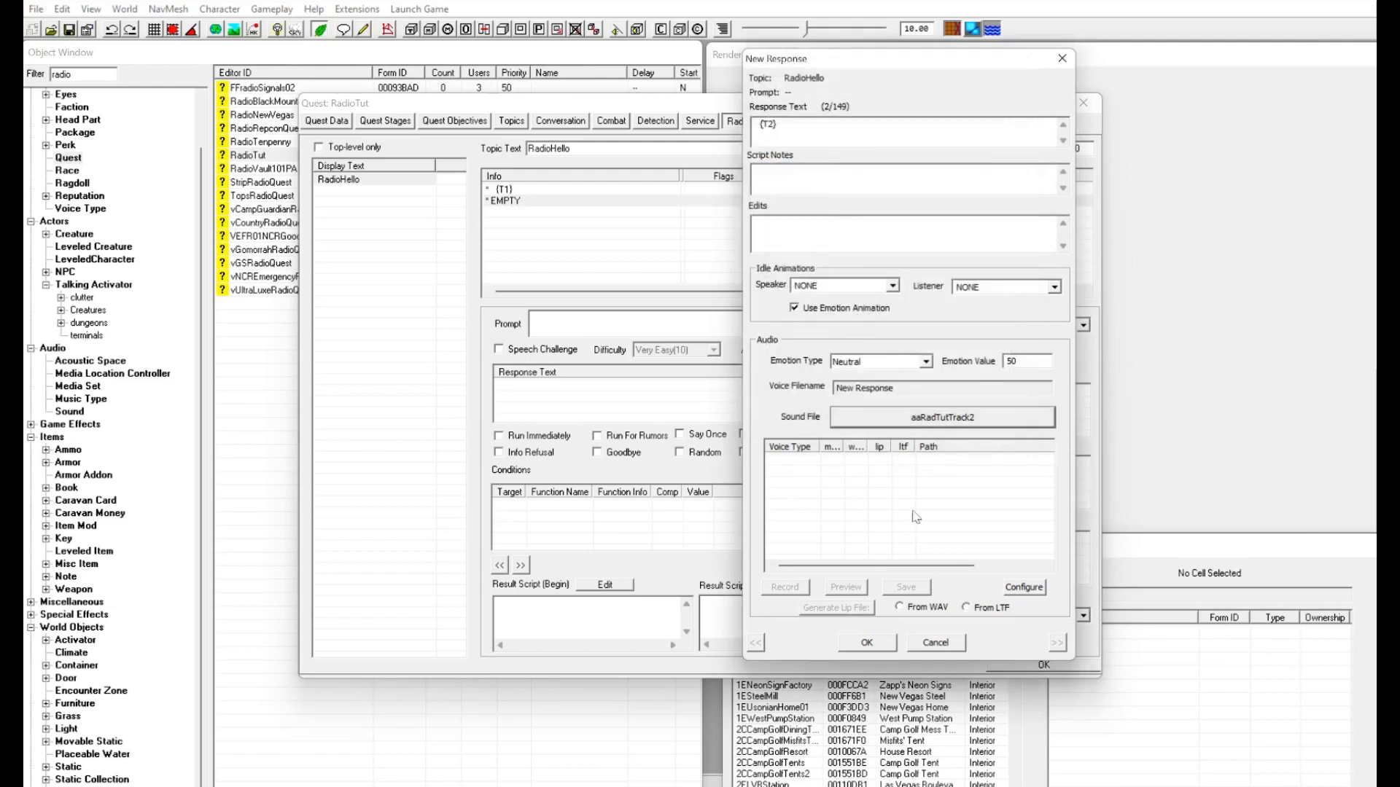
pyautogui.click(868, 644)
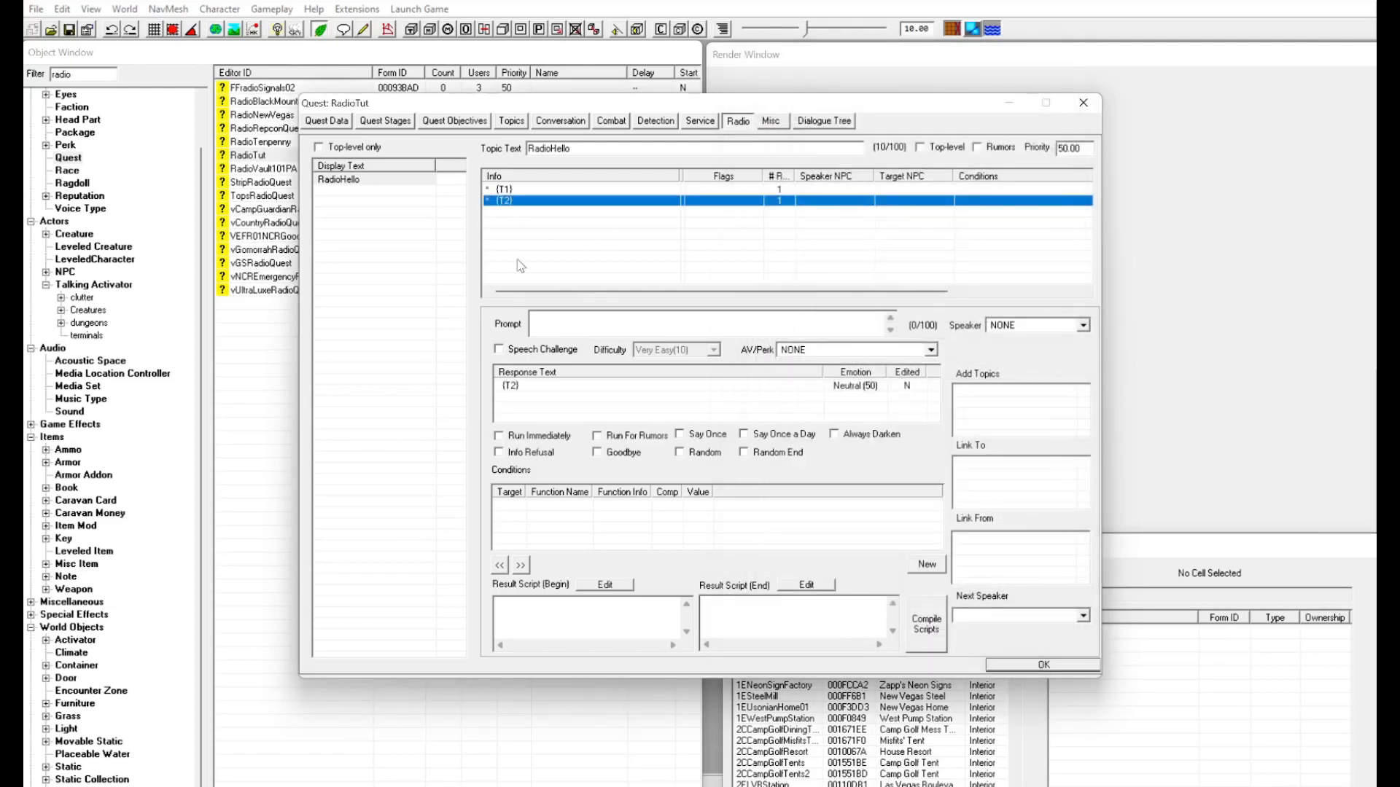
# Add a third RadioHello response with the text {T3} and the sound aaRadTutTrack3.
pyautogui.rightClick(537, 242)
pyautogui.click(616, 251)
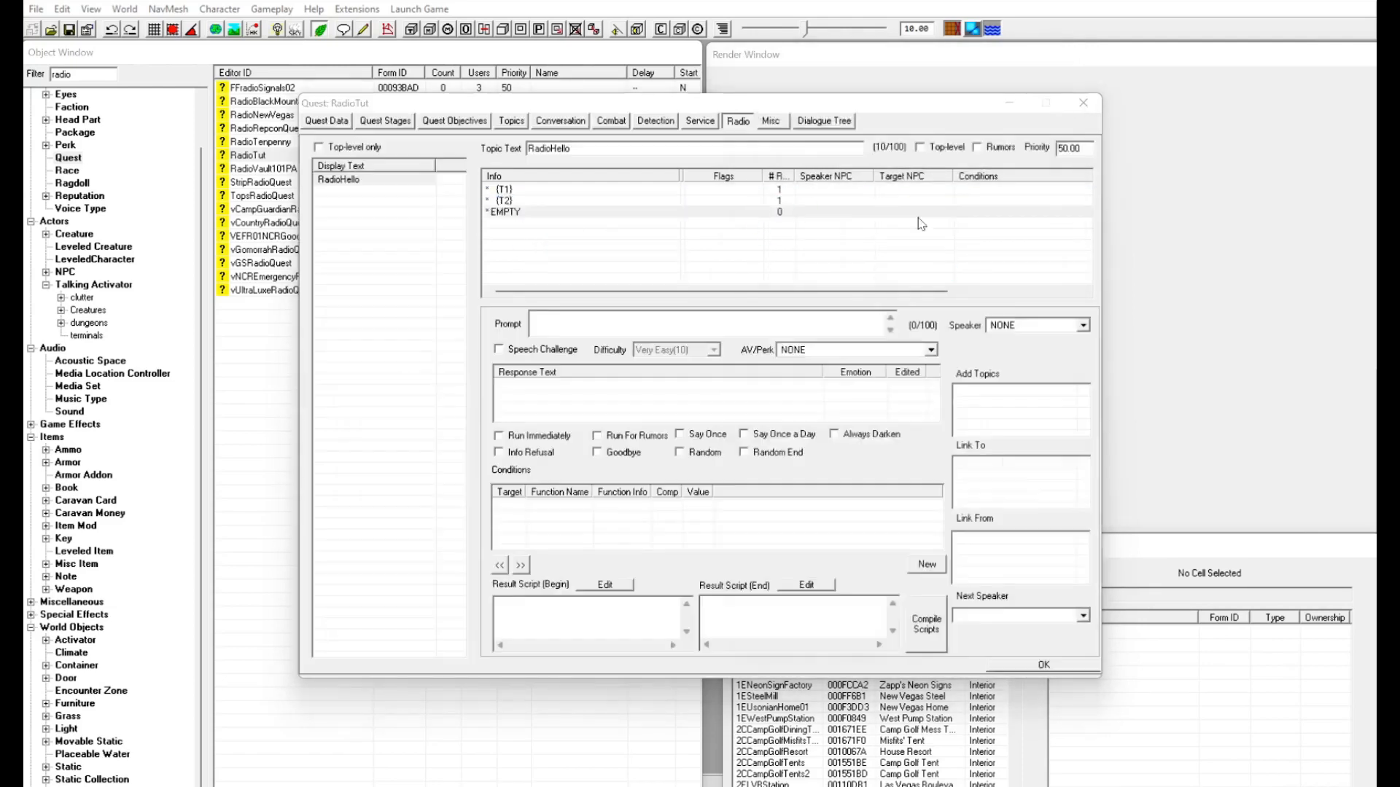
pyautogui.click(898, 421)
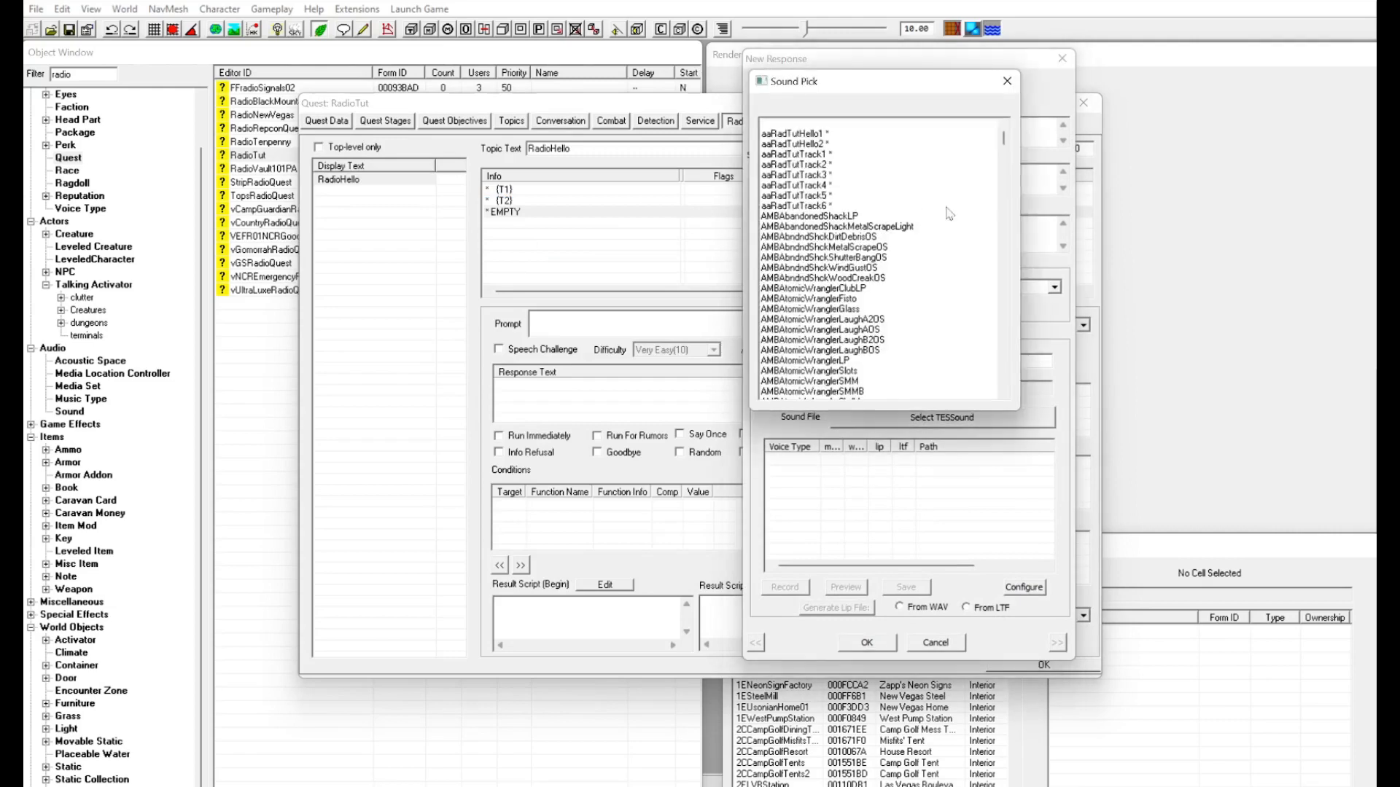
pyautogui.doubleClick(812, 175)
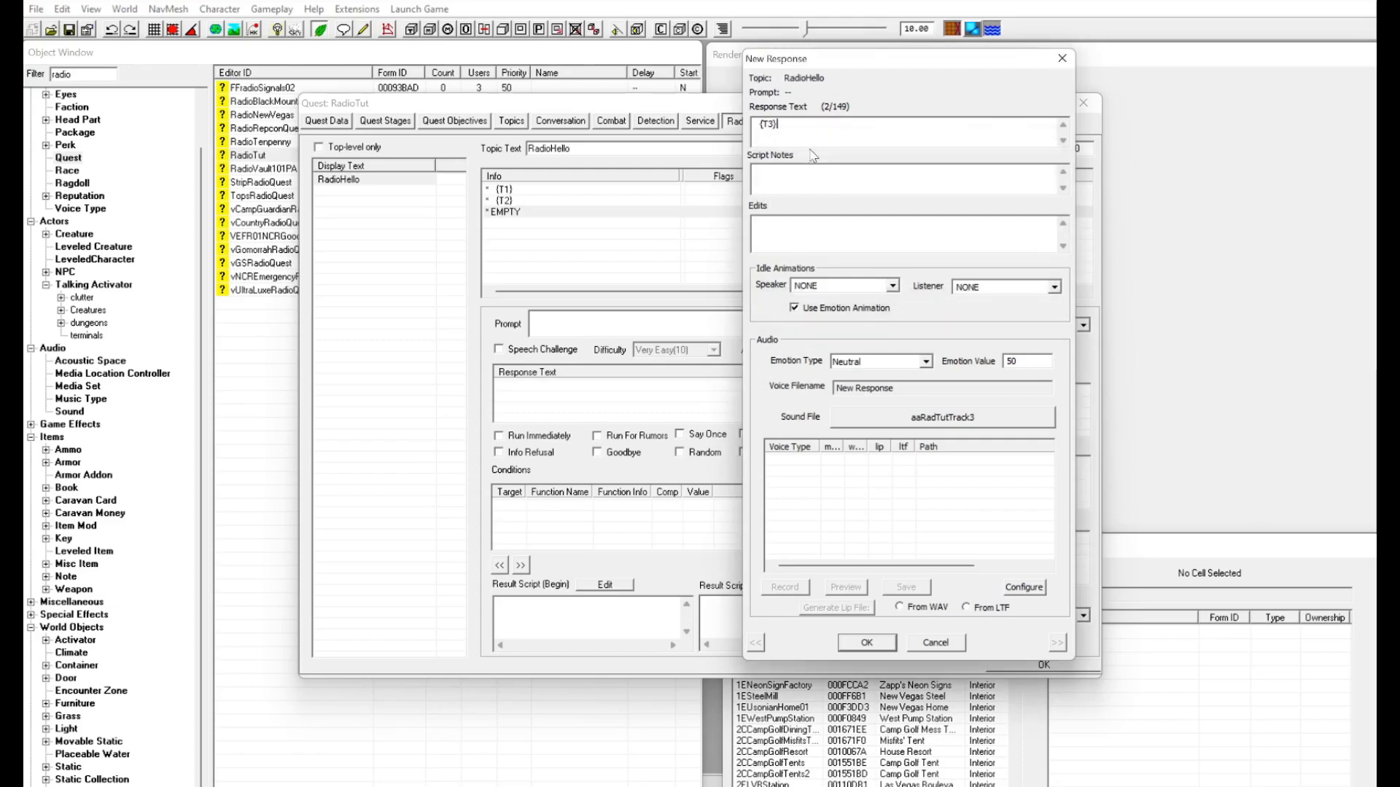
pyautogui.press('Return')
# Add the remaining RadioHello responses {T4}, {T5} and {T6}, and save the RadioTut quest.
pyautogui.rightClick(567, 251)
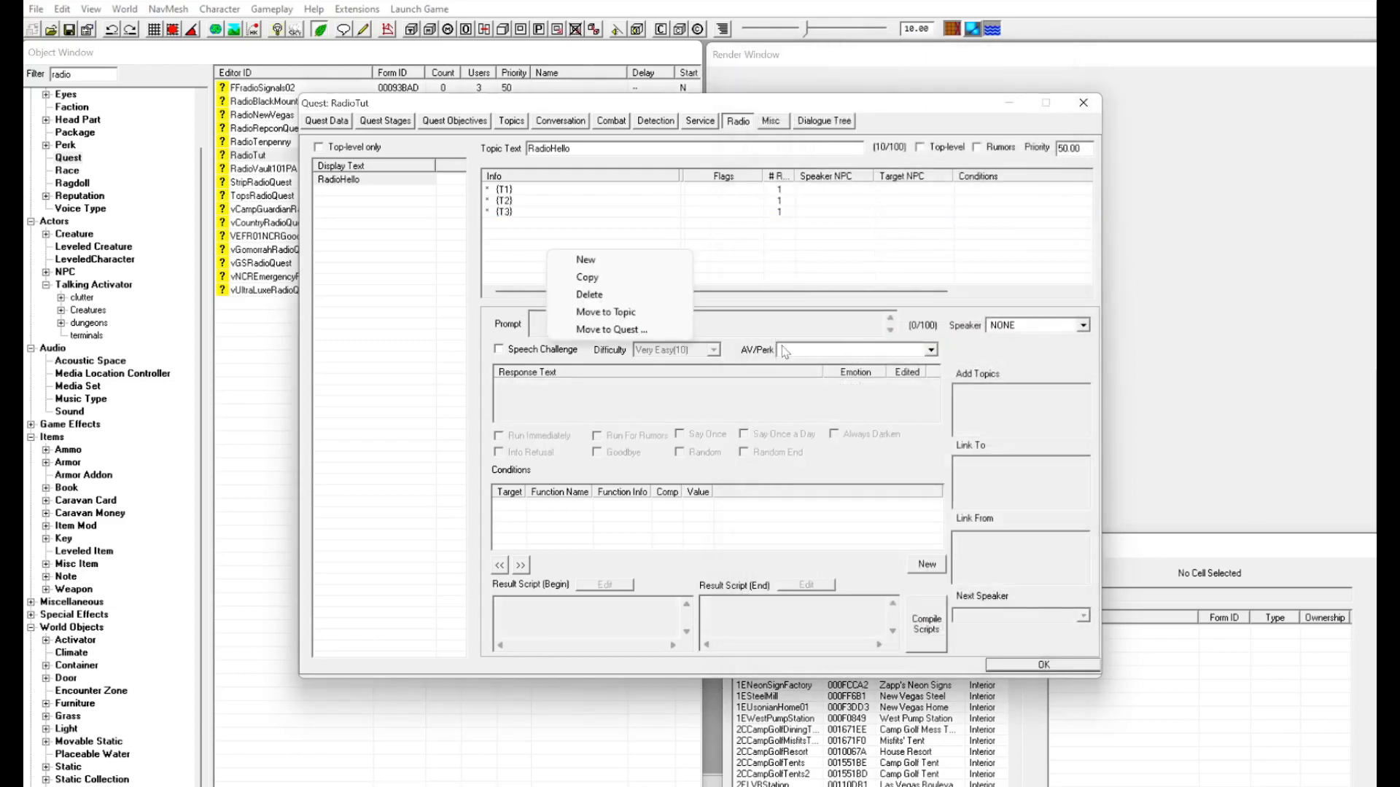
pyautogui.click(600, 276)
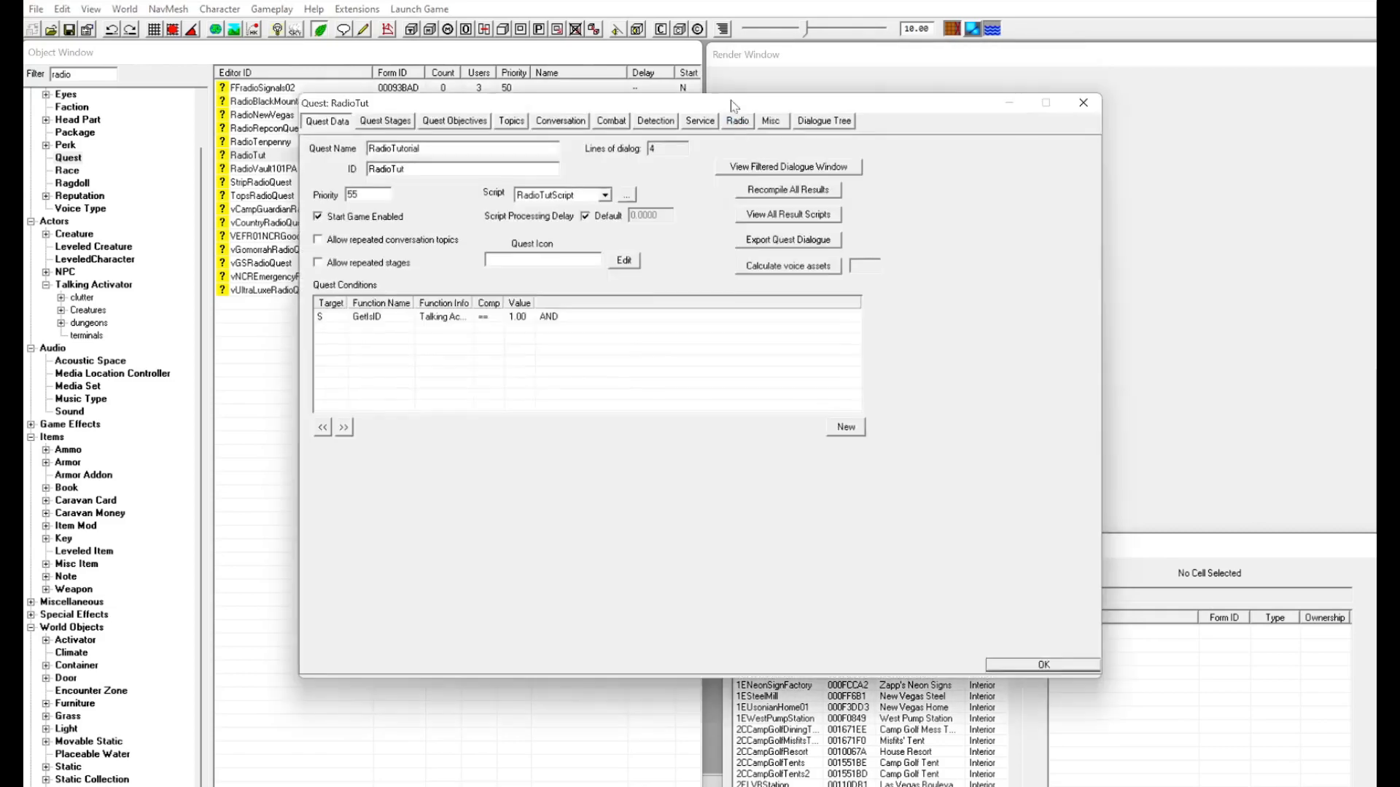
pyautogui.click(737, 121)
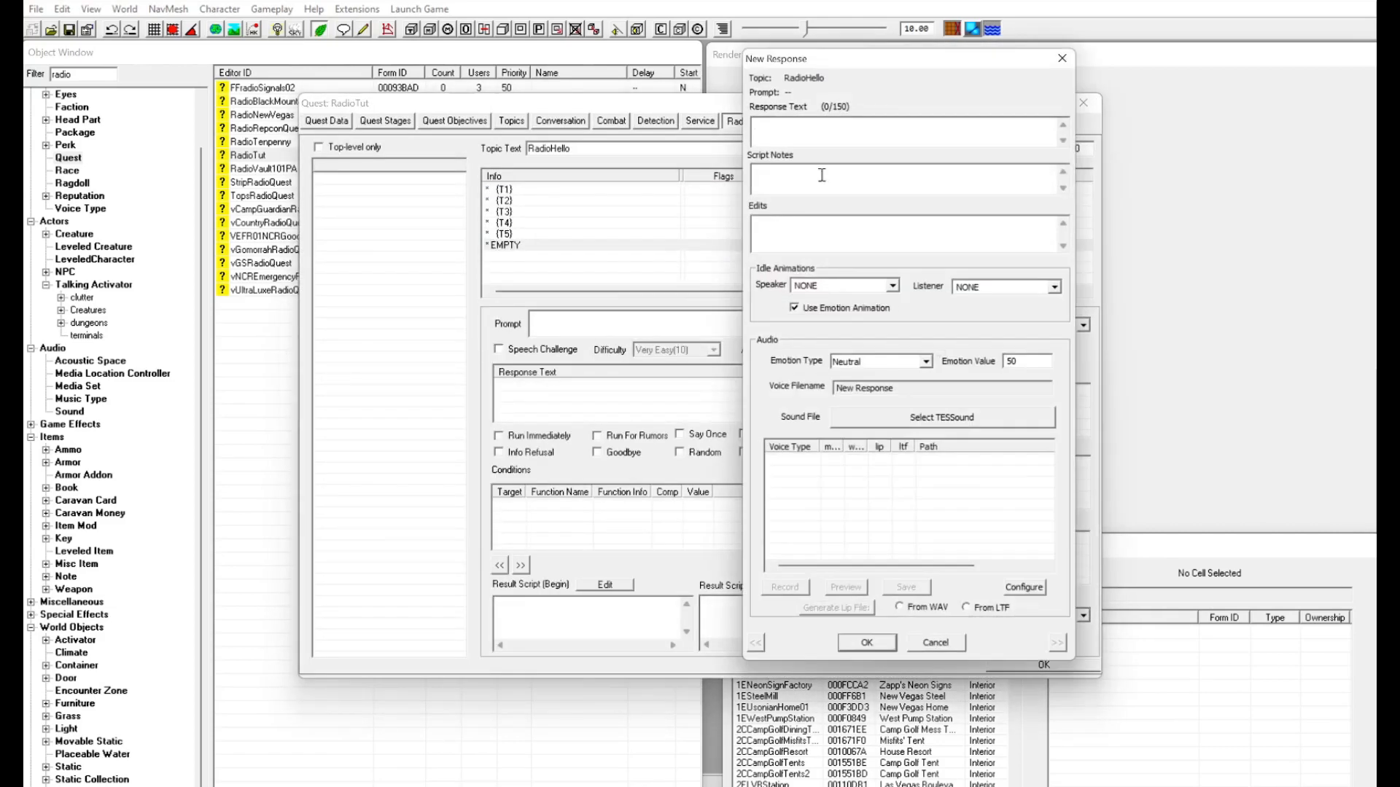
pyautogui.press('Return')
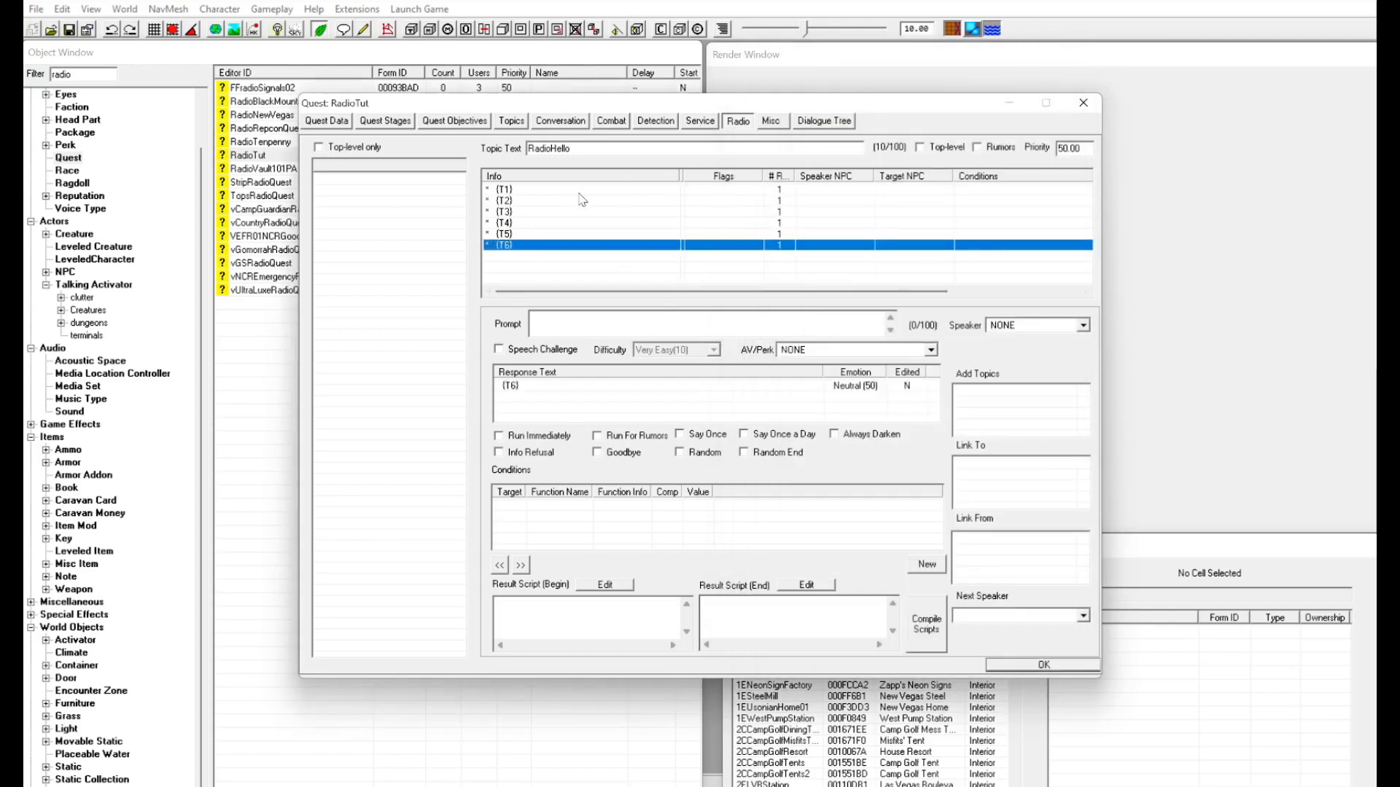
pyautogui.click(1023, 666)
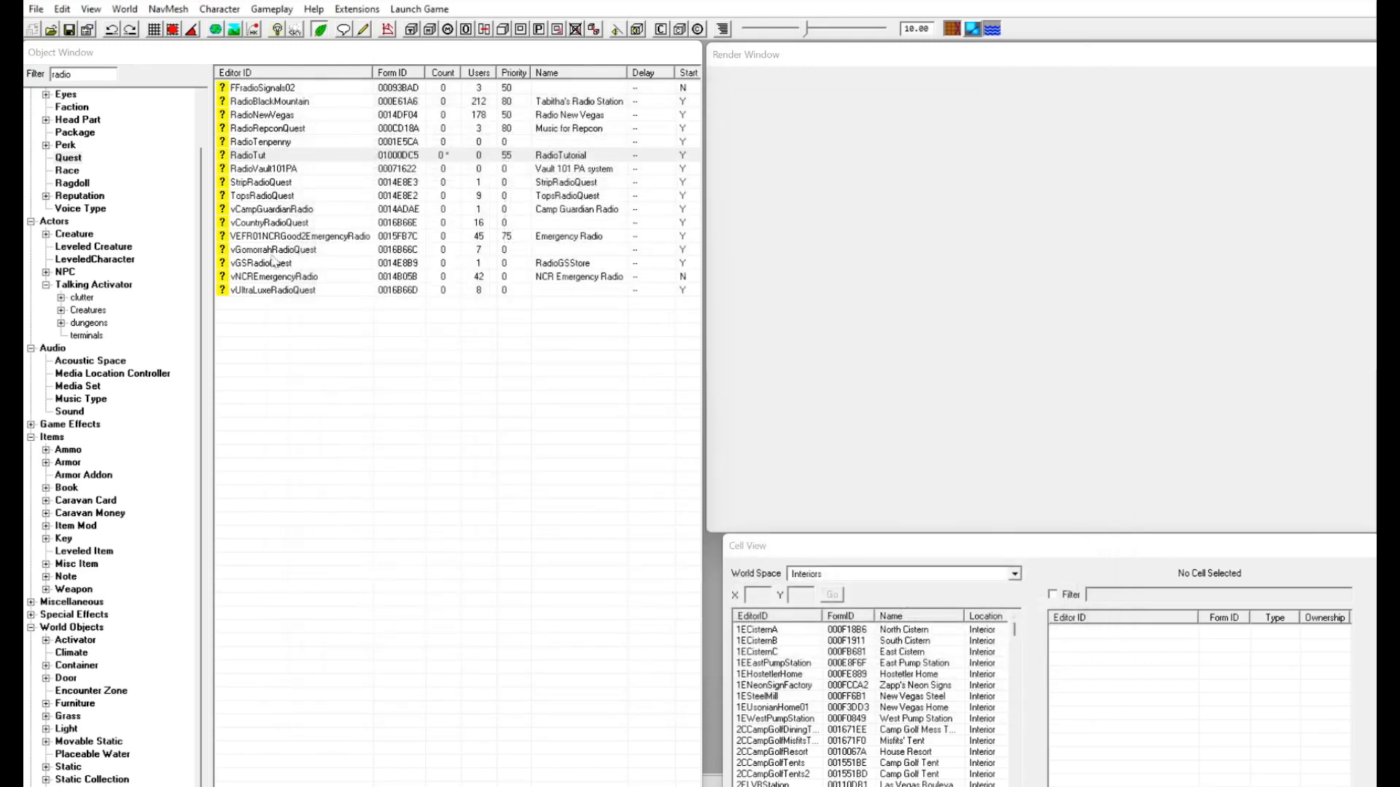
# Examine the RadioHello responses of vCountryRadioQuest, including the text and sound file of the Song 1 Goin Under response, and close the quest.
pyautogui.doubleClick(281, 223)
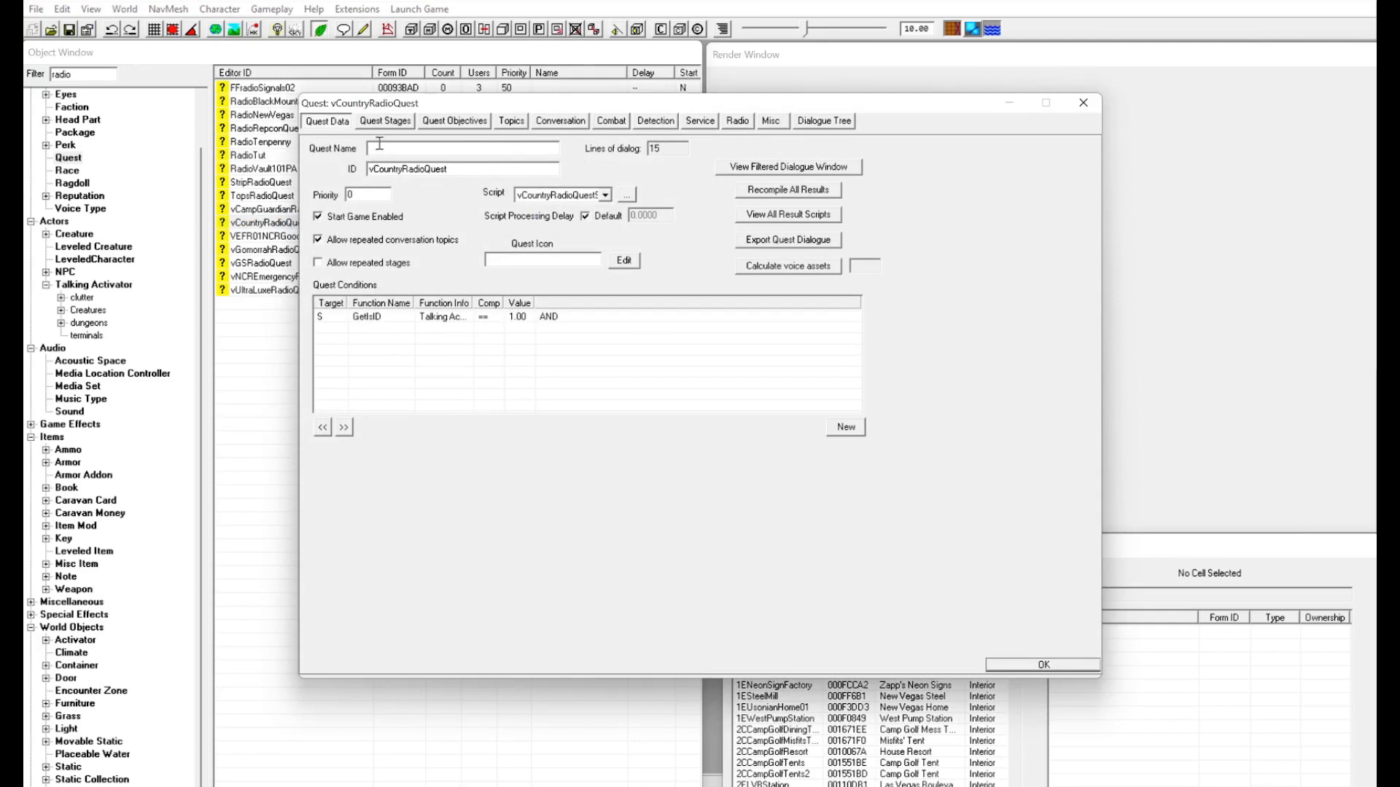
pyautogui.click(737, 121)
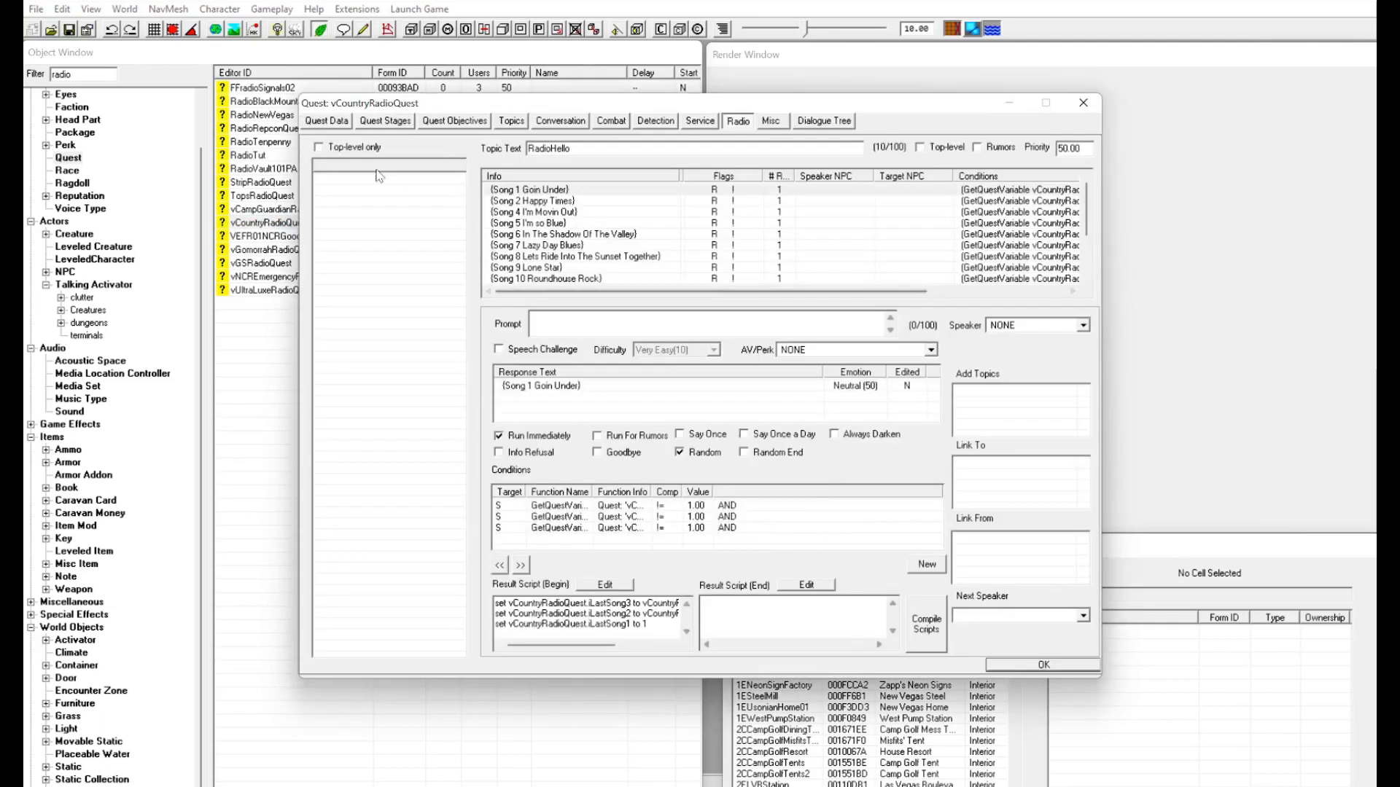
pyautogui.moveTo(315, 166); pyautogui.dragTo(370, 167)
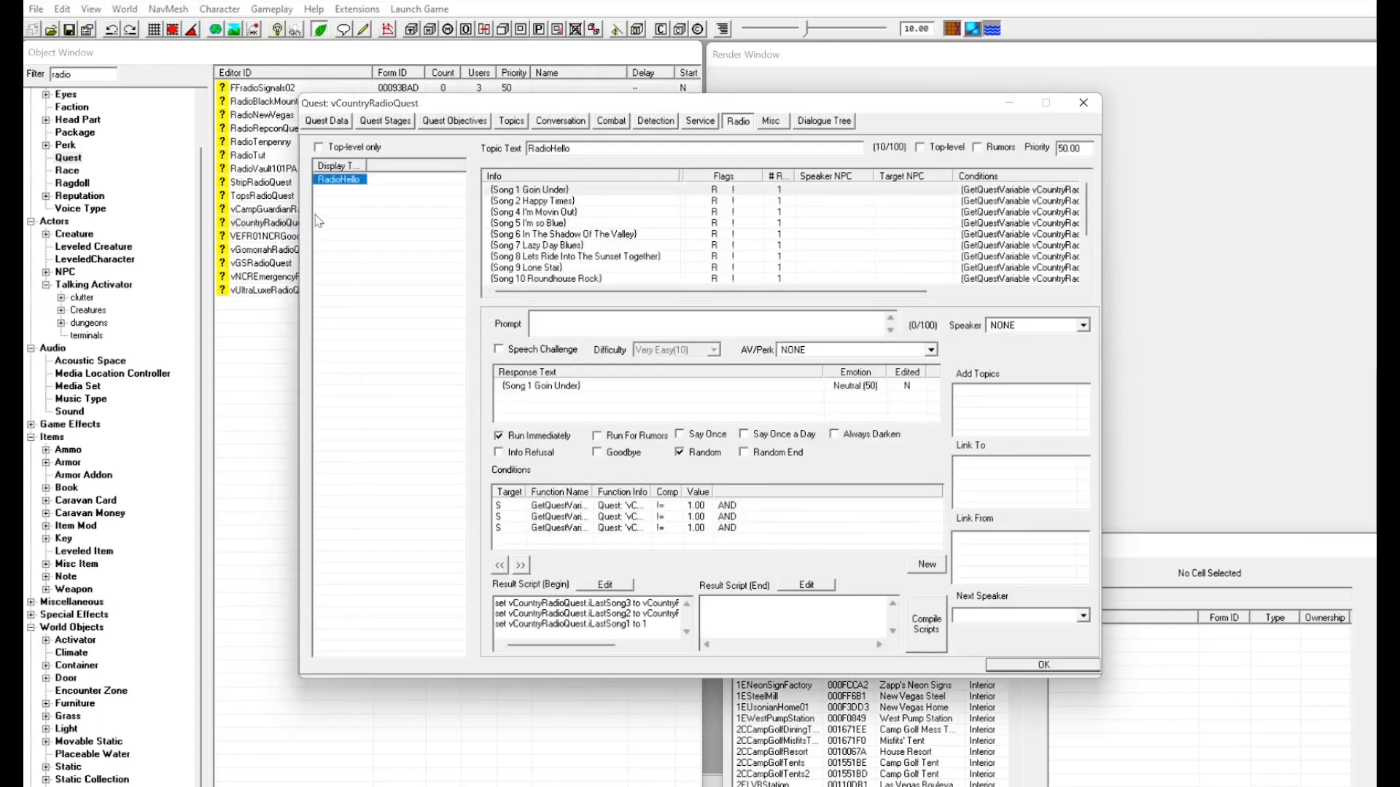
pyautogui.click(579, 190)
pyautogui.doubleClick(598, 191)
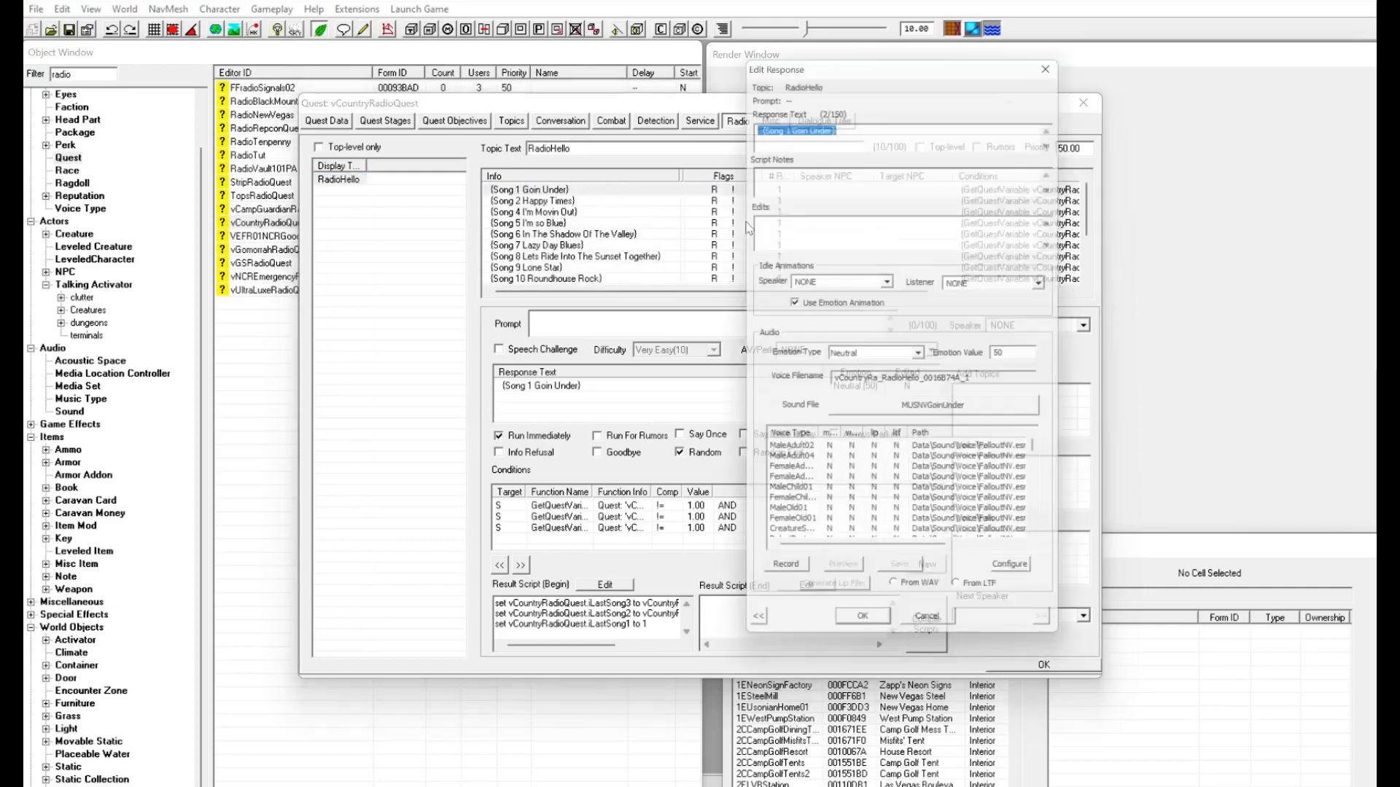
pyautogui.press('Left')
pyautogui.press('Left')
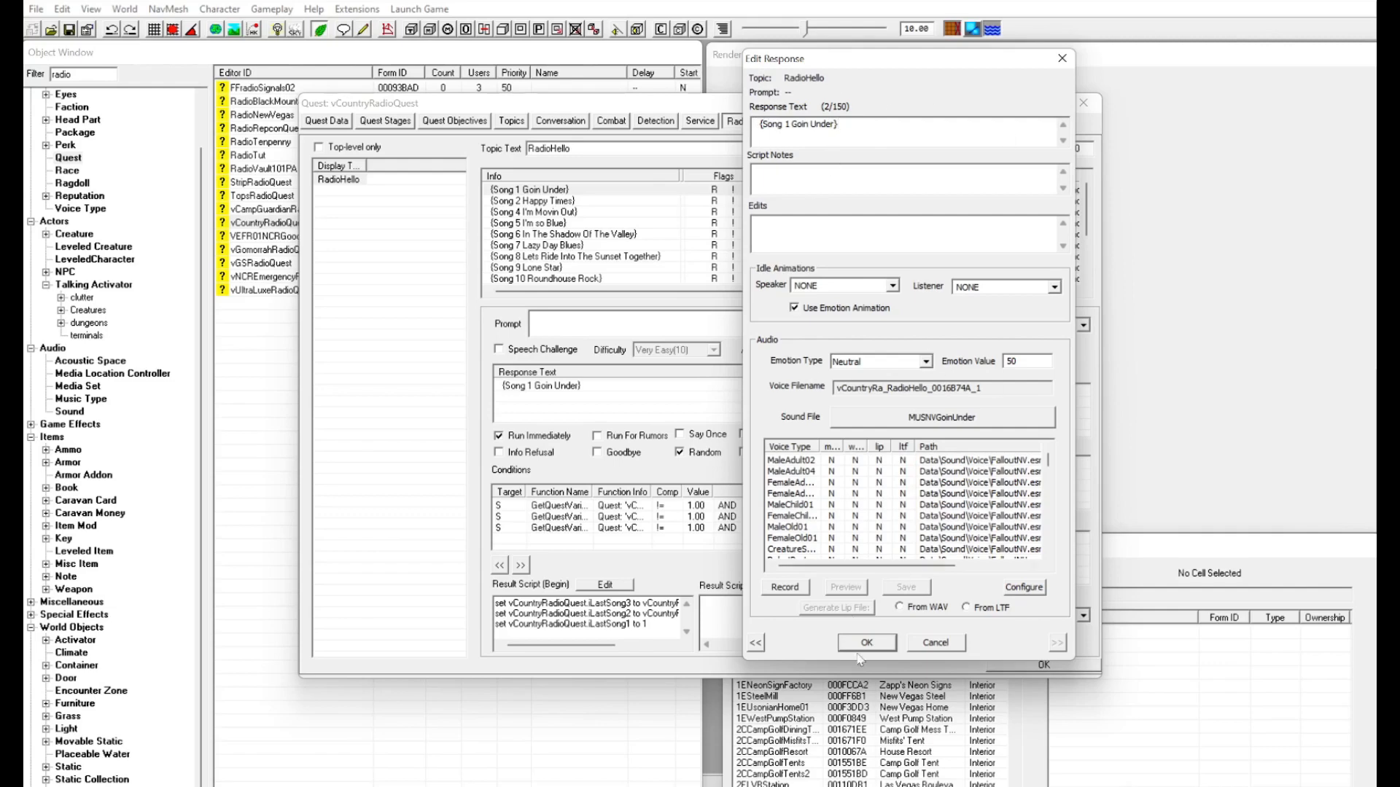
pyautogui.click(1061, 59)
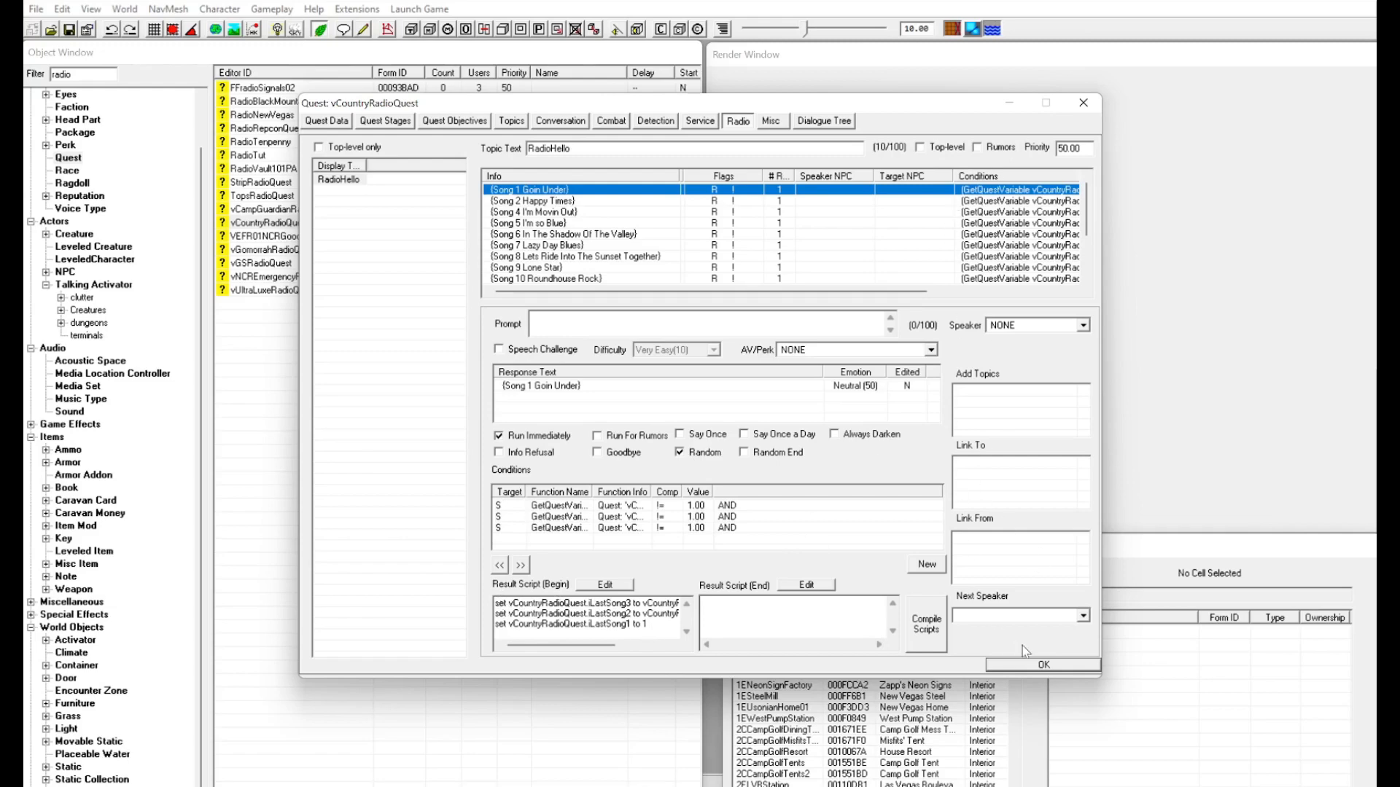
pyautogui.click(1029, 666)
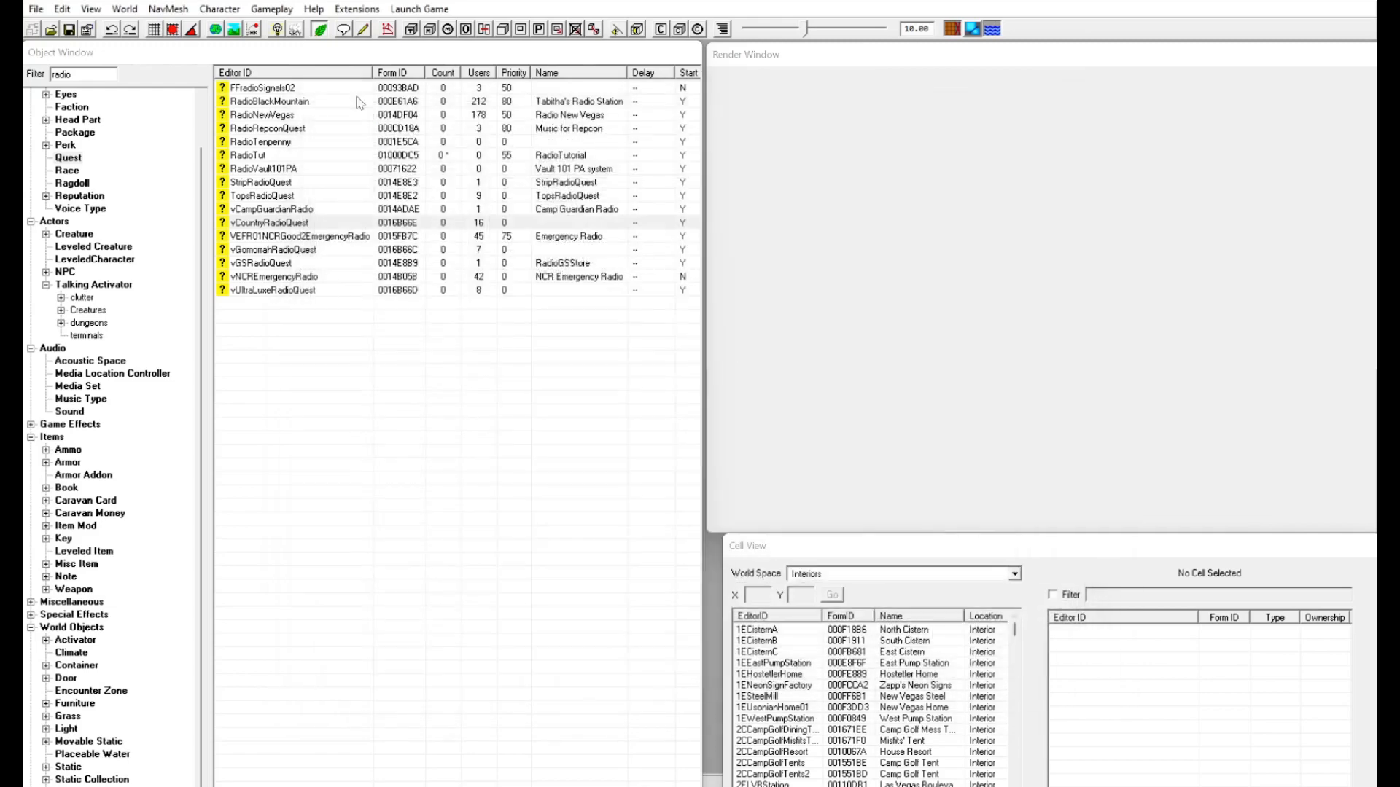
# Reopen the RadioTut quest at its radio topics and flag the {T1} response as Run Immediately and Random.
pyautogui.doubleClick(251, 156)
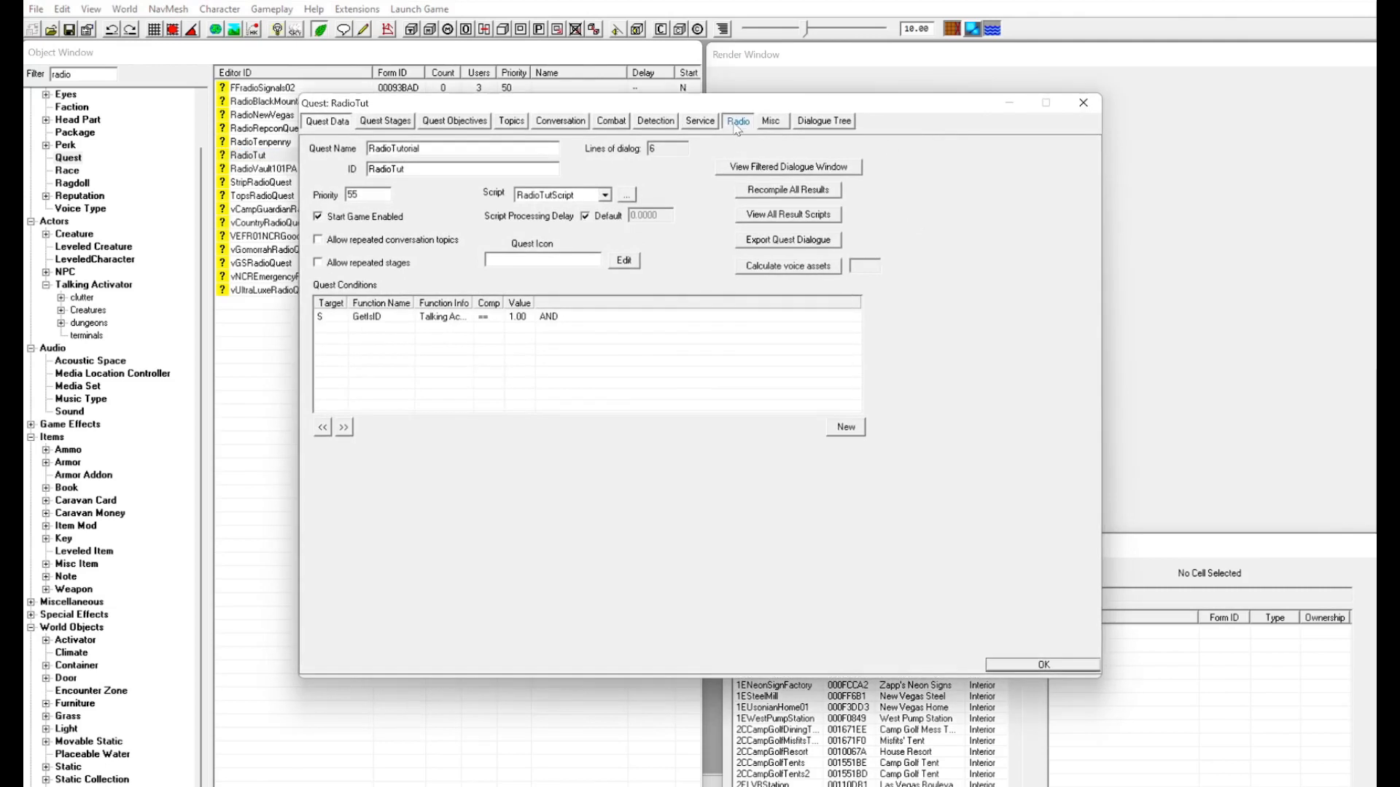
pyautogui.click(737, 123)
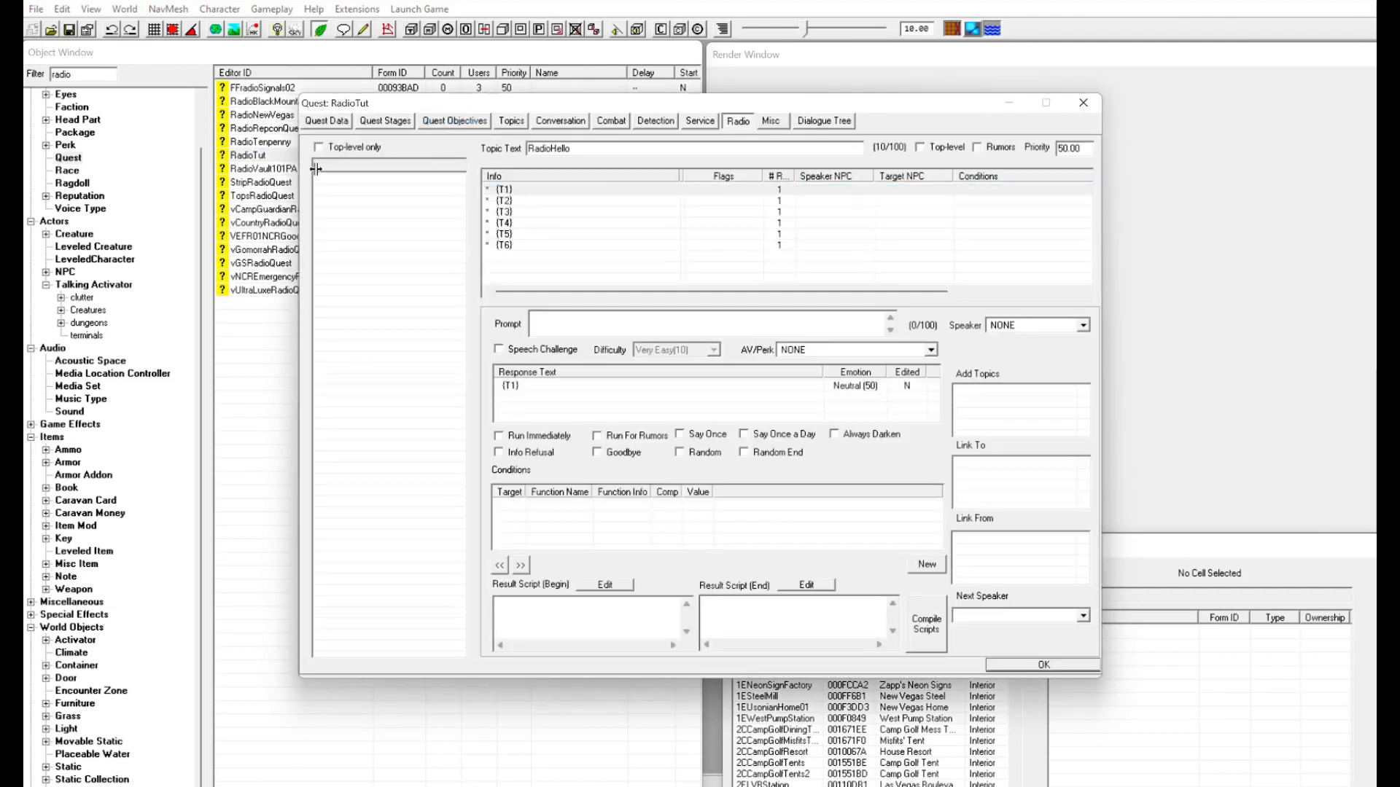
pyautogui.moveTo(315, 170); pyautogui.dragTo(376, 169)
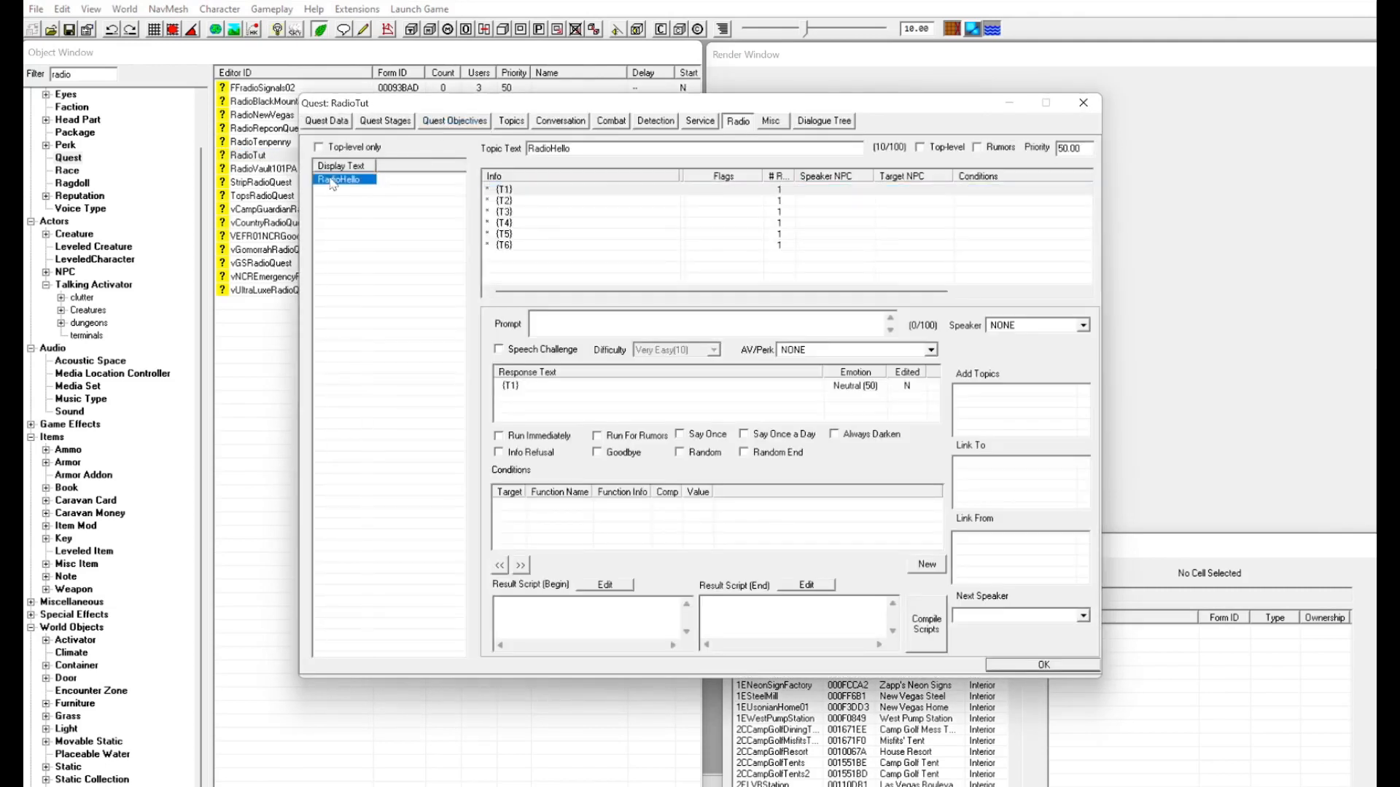
pyautogui.click(519, 190)
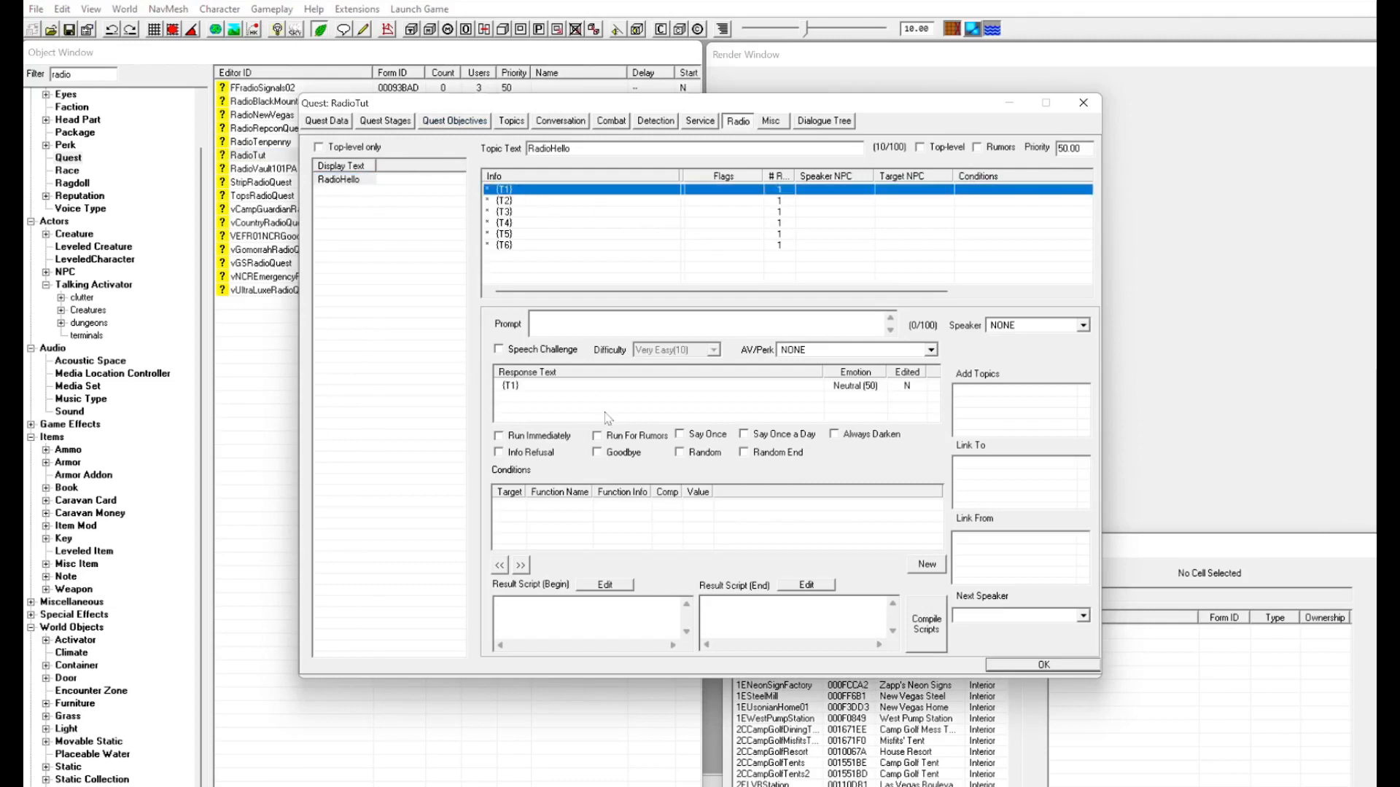
pyautogui.click(498, 436)
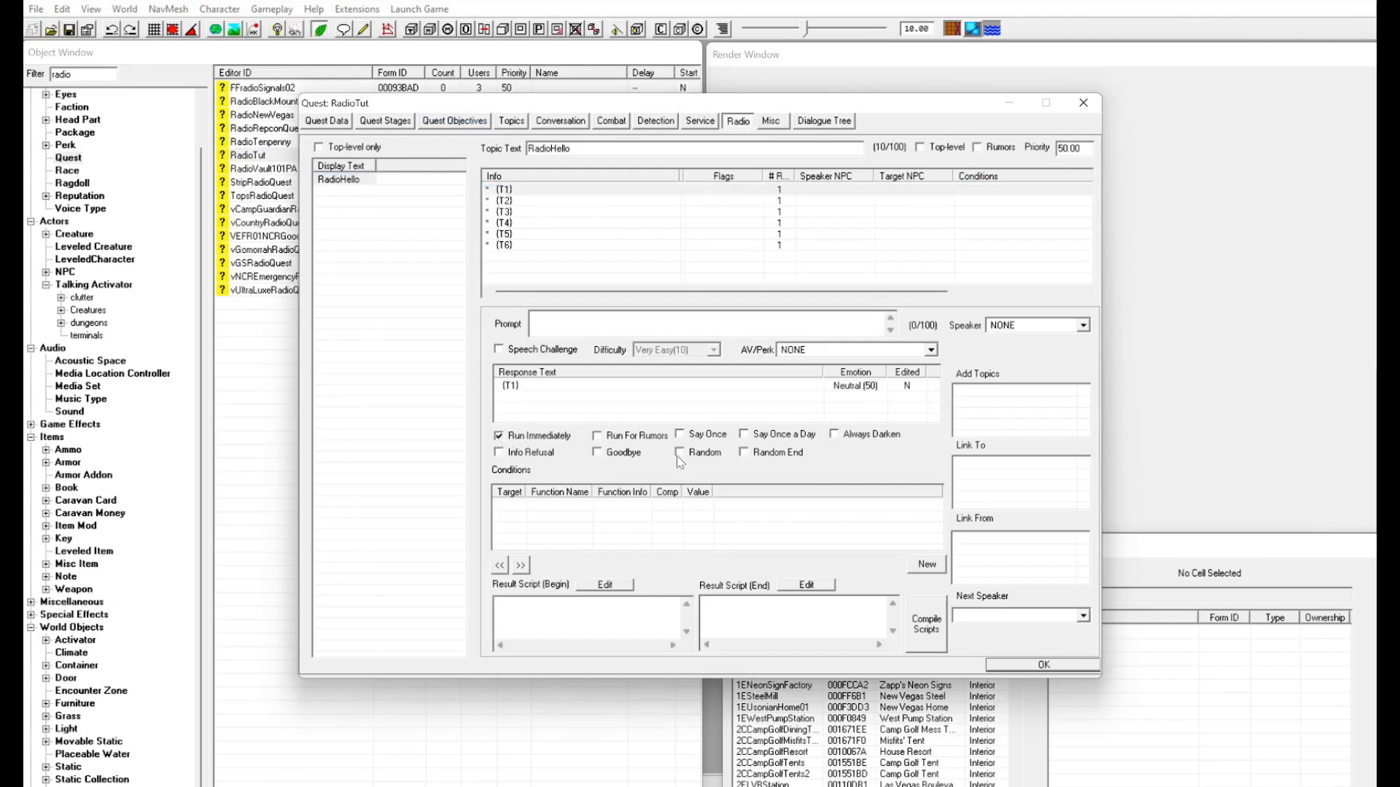
pyautogui.click(515, 210)
pyautogui.click(516, 192)
# Flag each of the responses {T2} through {T6} as Run Immediately and Random.
pyautogui.click(502, 203)
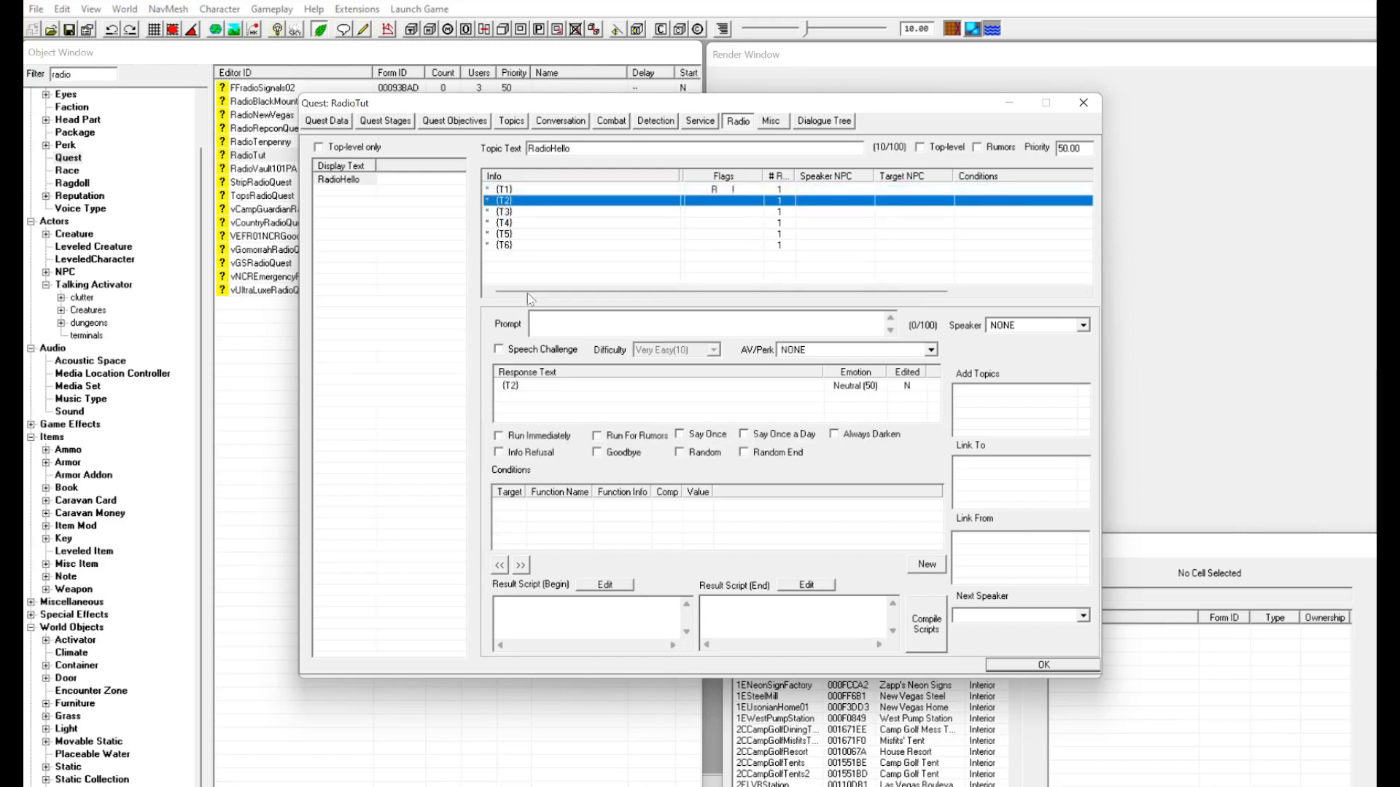
pyautogui.click(498, 436)
pyautogui.click(680, 453)
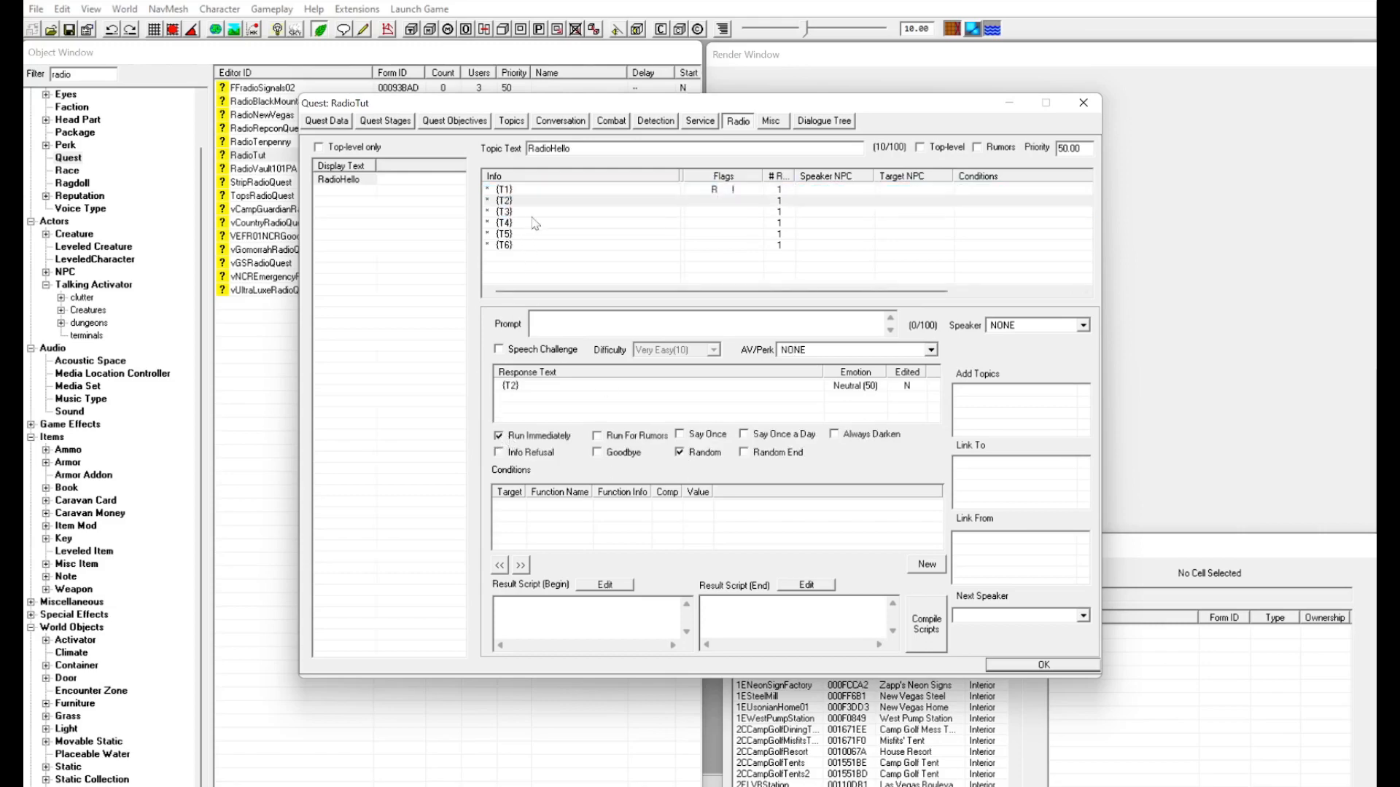
pyautogui.click(510, 212)
pyautogui.click(499, 436)
pyautogui.click(680, 453)
pyautogui.click(510, 223)
pyautogui.click(498, 436)
pyautogui.click(680, 453)
pyautogui.click(510, 234)
pyautogui.click(498, 436)
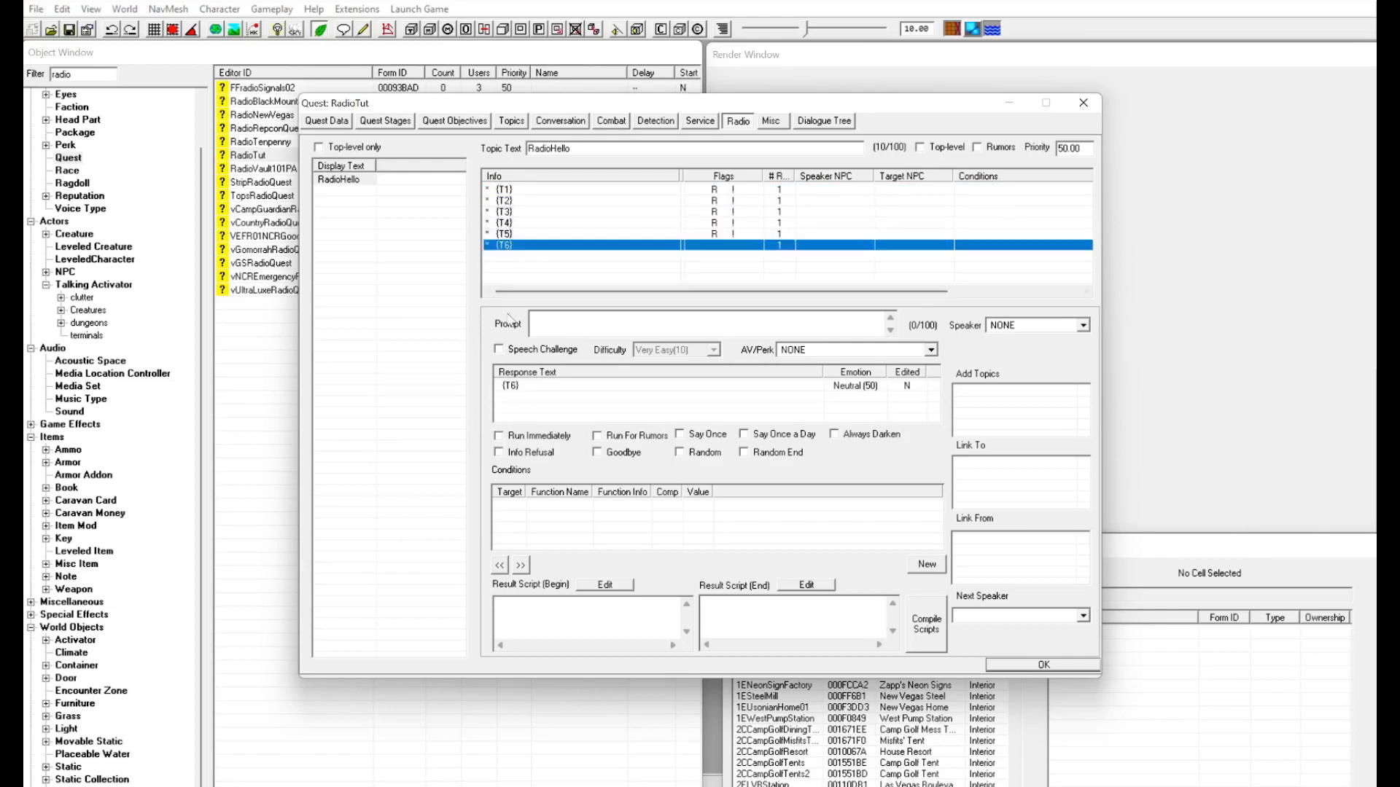
pyautogui.click(499, 436)
pyautogui.click(680, 453)
# Start a new condition on the {T1} response with GetQuestVariable as its function.
pyautogui.click(543, 189)
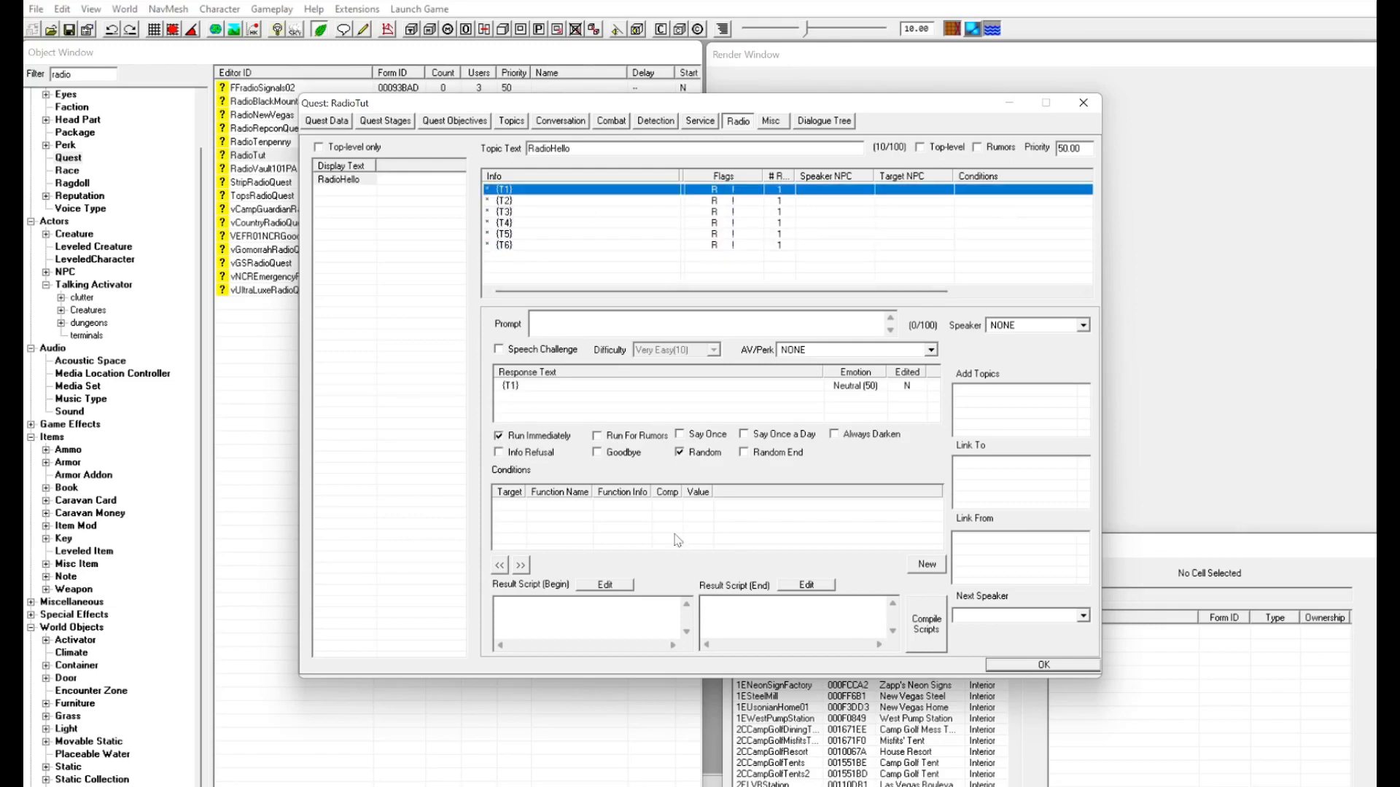
pyautogui.rightClick(592, 531)
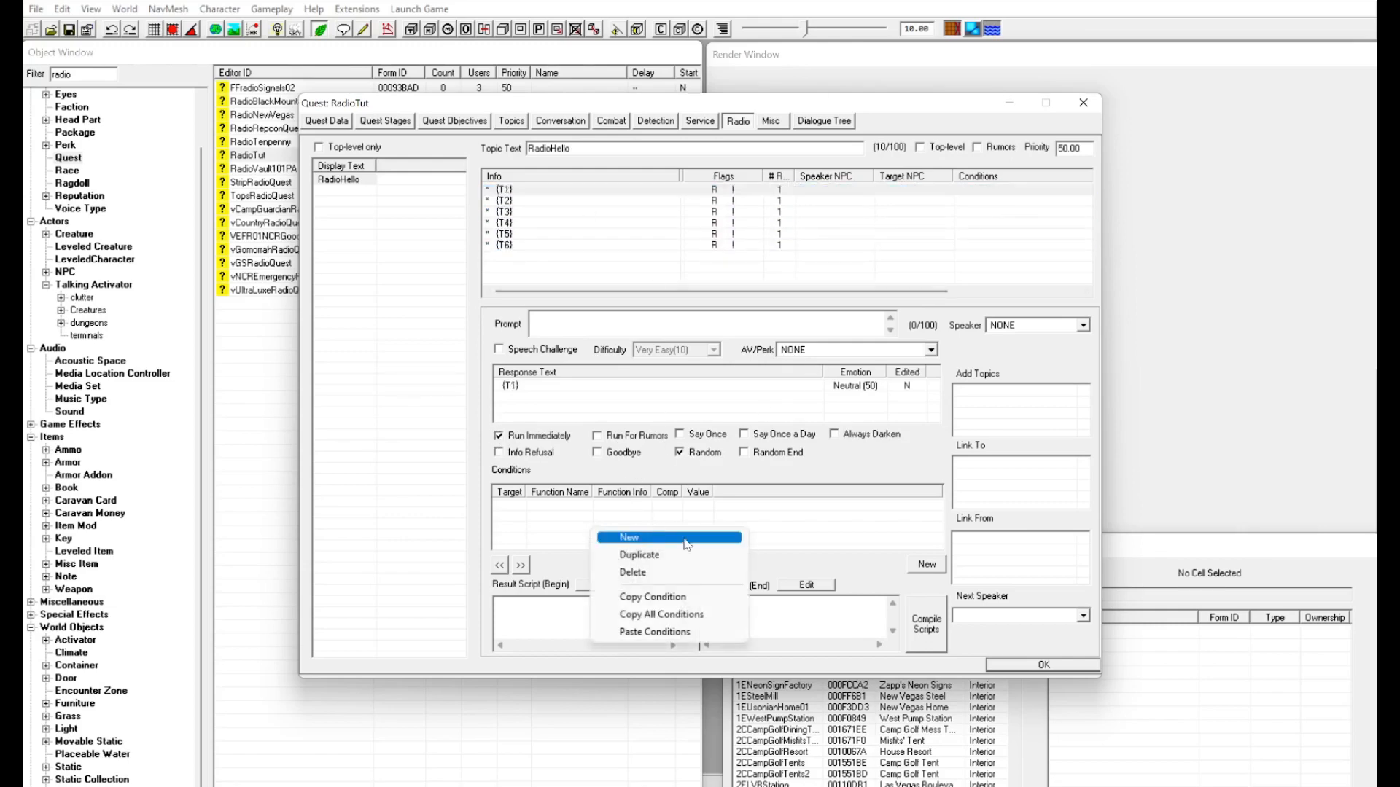
pyautogui.click(616, 538)
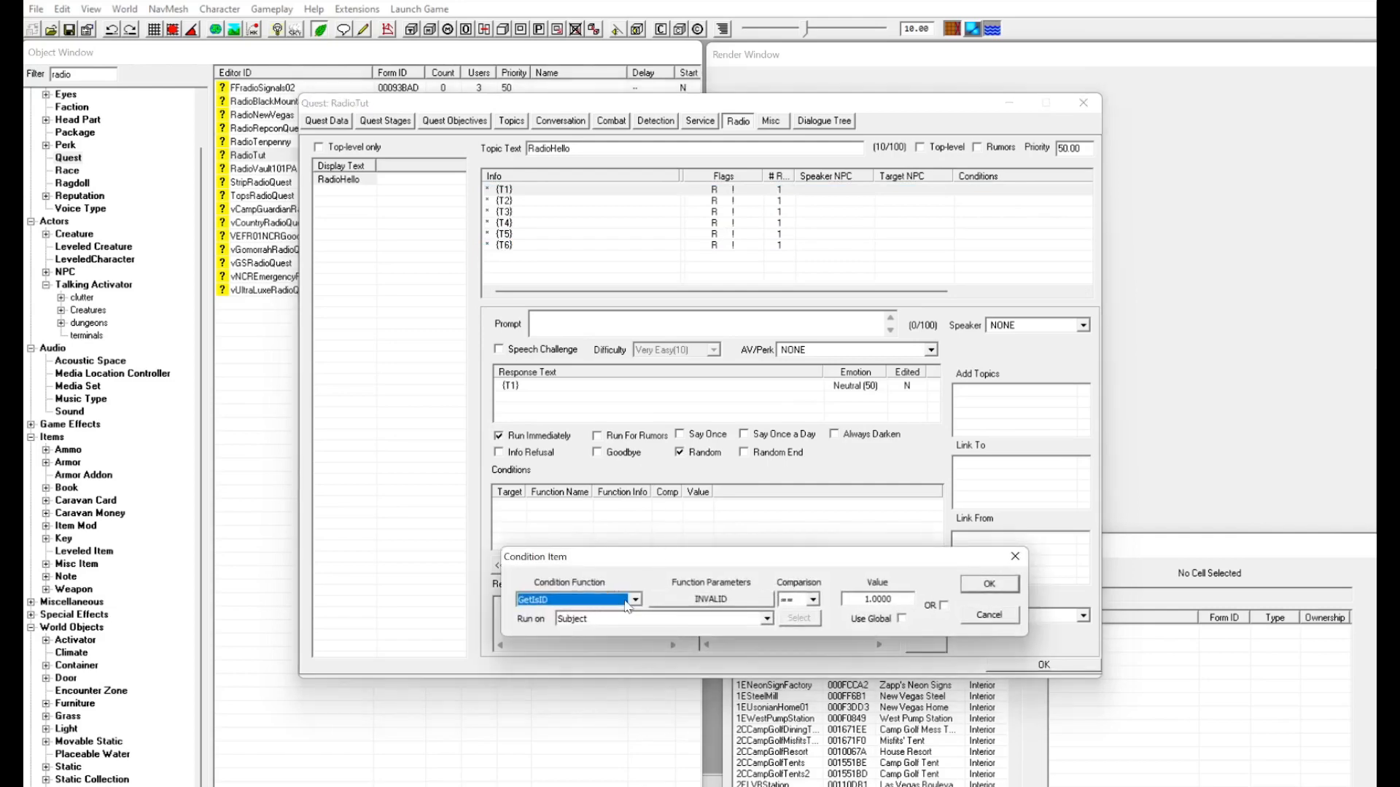
pyautogui.scroll(-20, 628, 607)
pyautogui.scroll(-12, 628, 606)
pyautogui.scroll(3, 628, 607)
pyautogui.scroll(-3, 628, 607)
pyautogui.scroll(1, 628, 606)
pyautogui.scroll(-1, 627, 607)
# Choose RadioTut as the quest parameter of the {T1} response's GetQuestVariable condition.
pyautogui.click(737, 601)
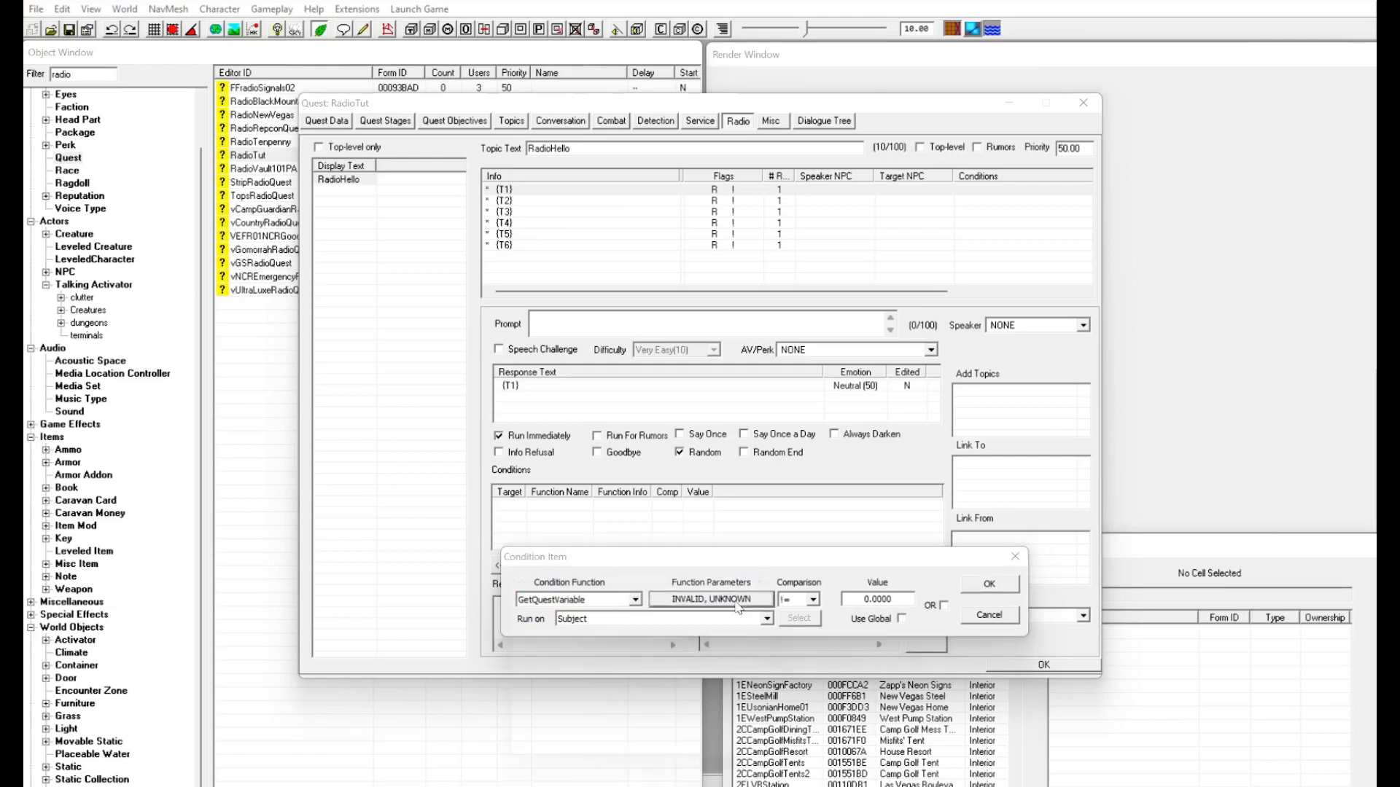
pyautogui.moveTo(650, 581); pyautogui.dragTo(701, 455)
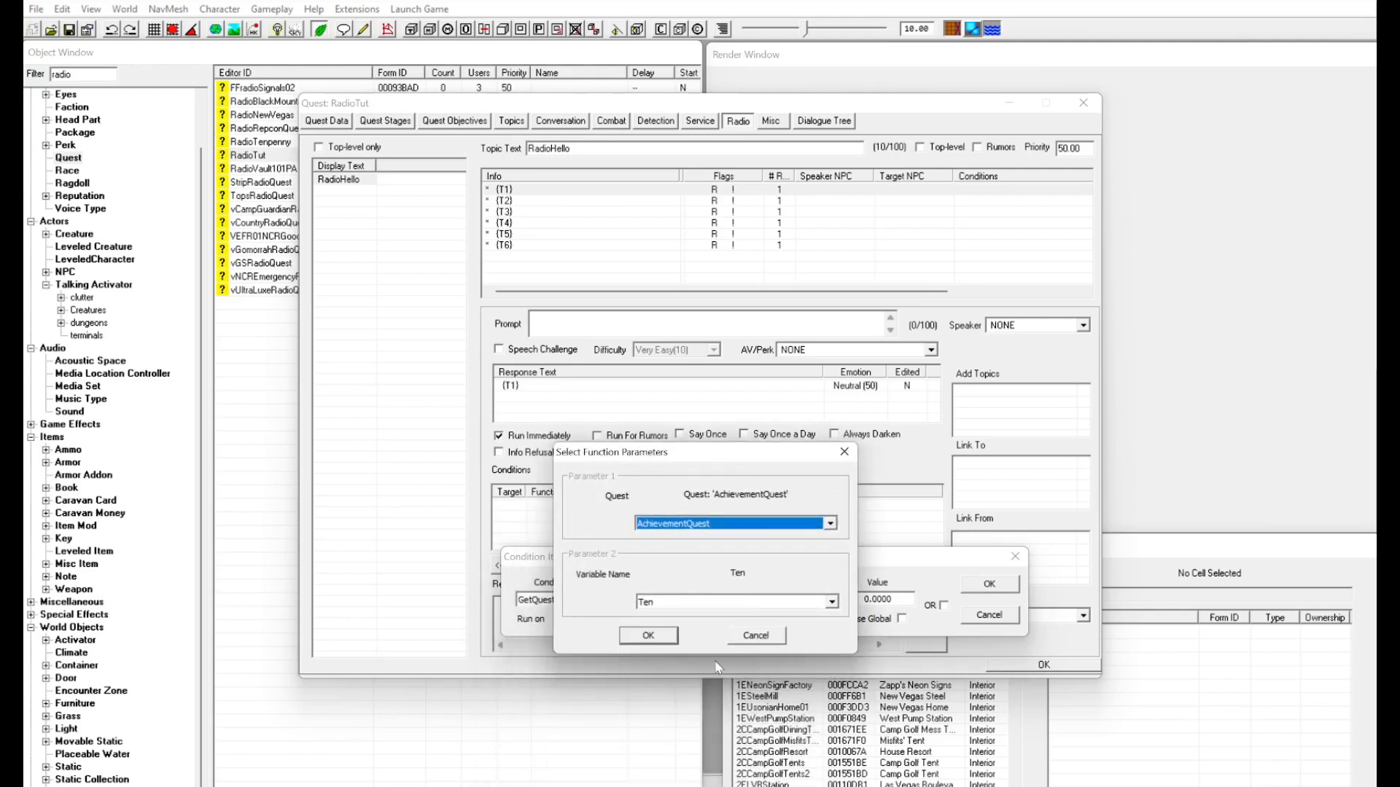
pyautogui.click(693, 602)
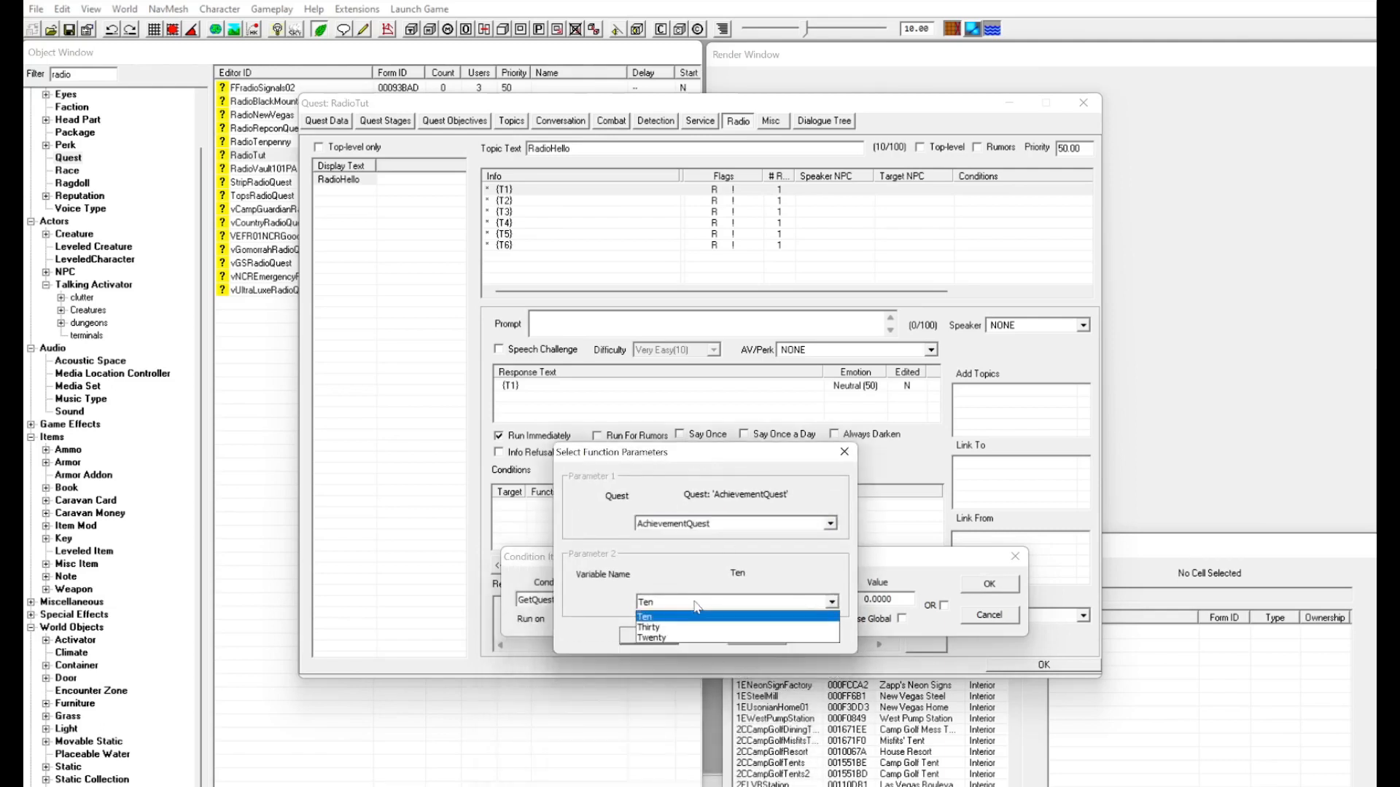
pyautogui.click(844, 453)
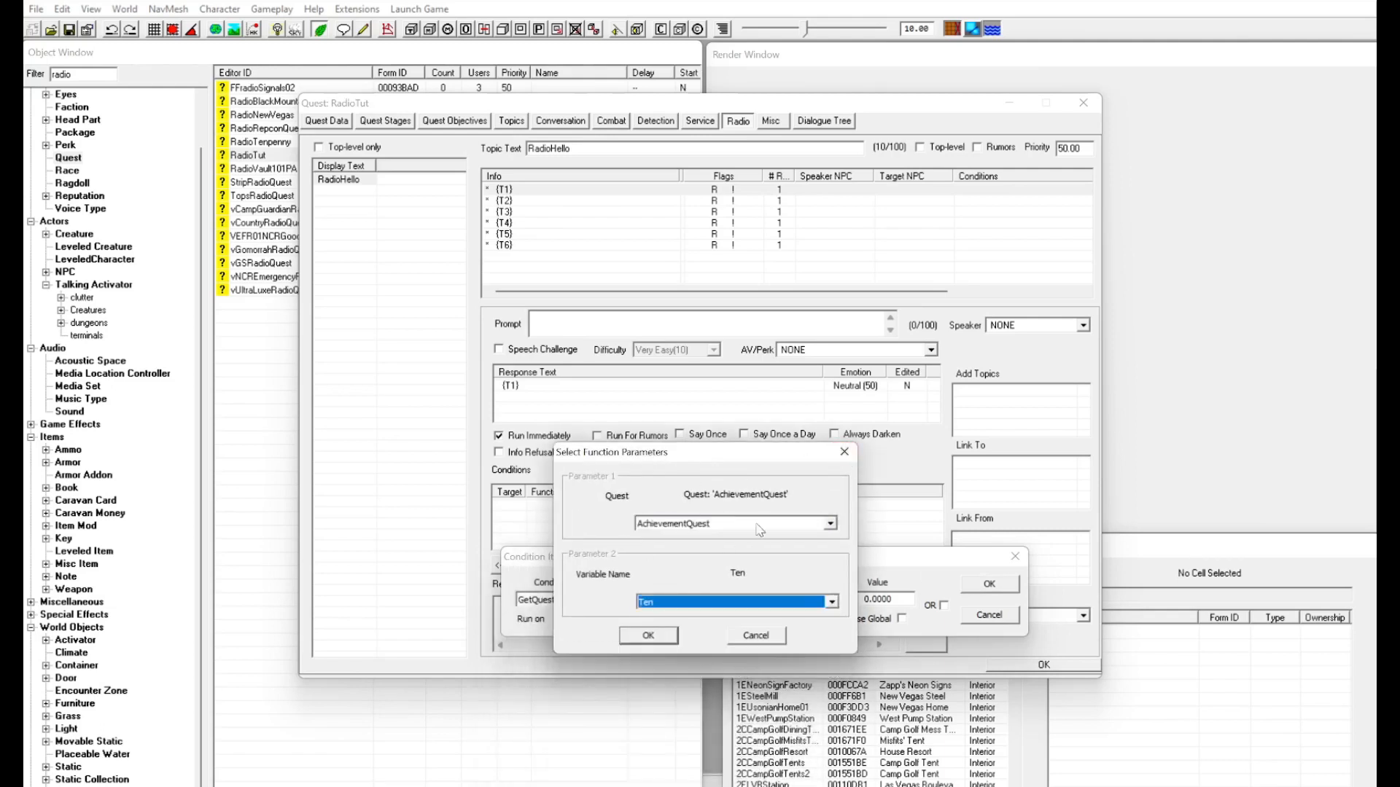
pyautogui.click(799, 523)
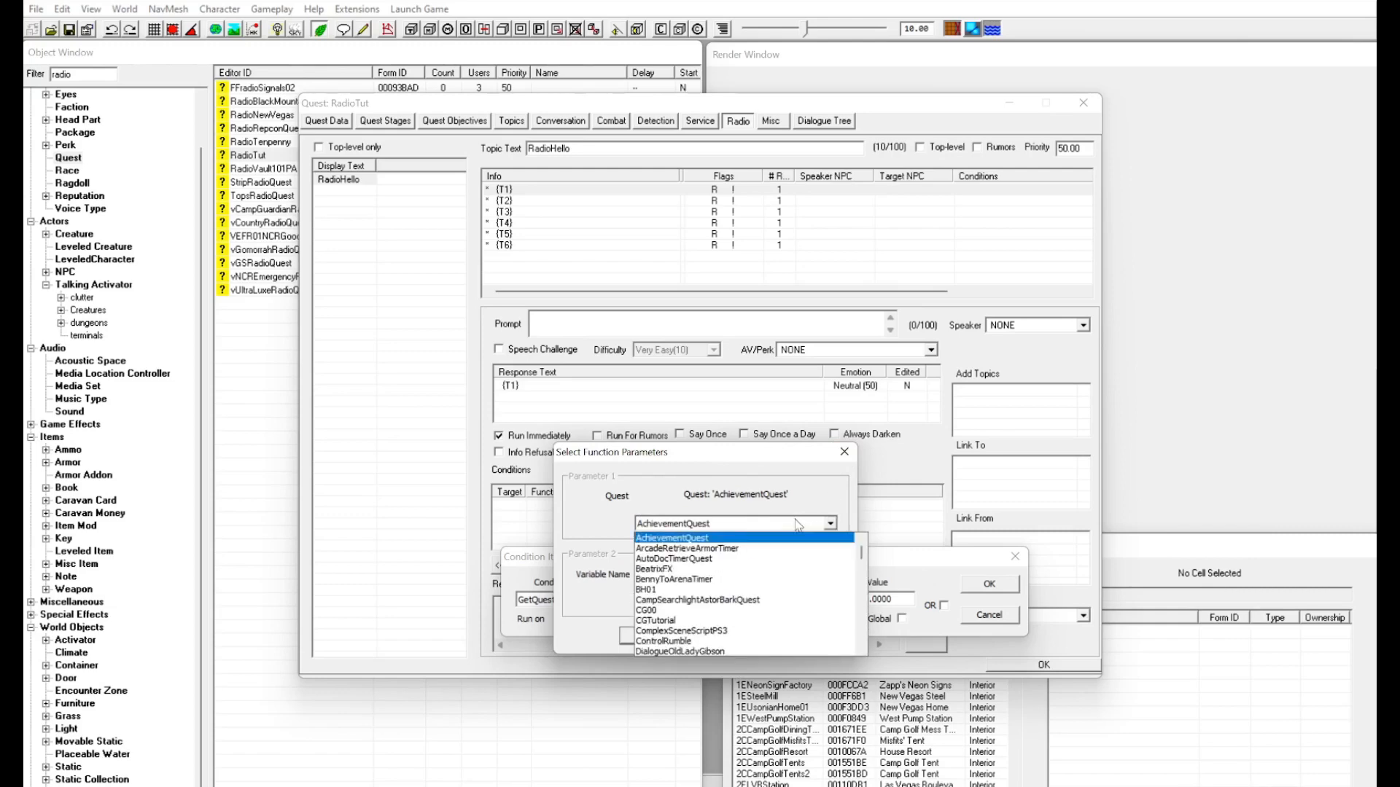
pyautogui.press('r')
pyautogui.press('Down')
pyautogui.press('Down')
pyautogui.press('Down')
pyautogui.press('Down')
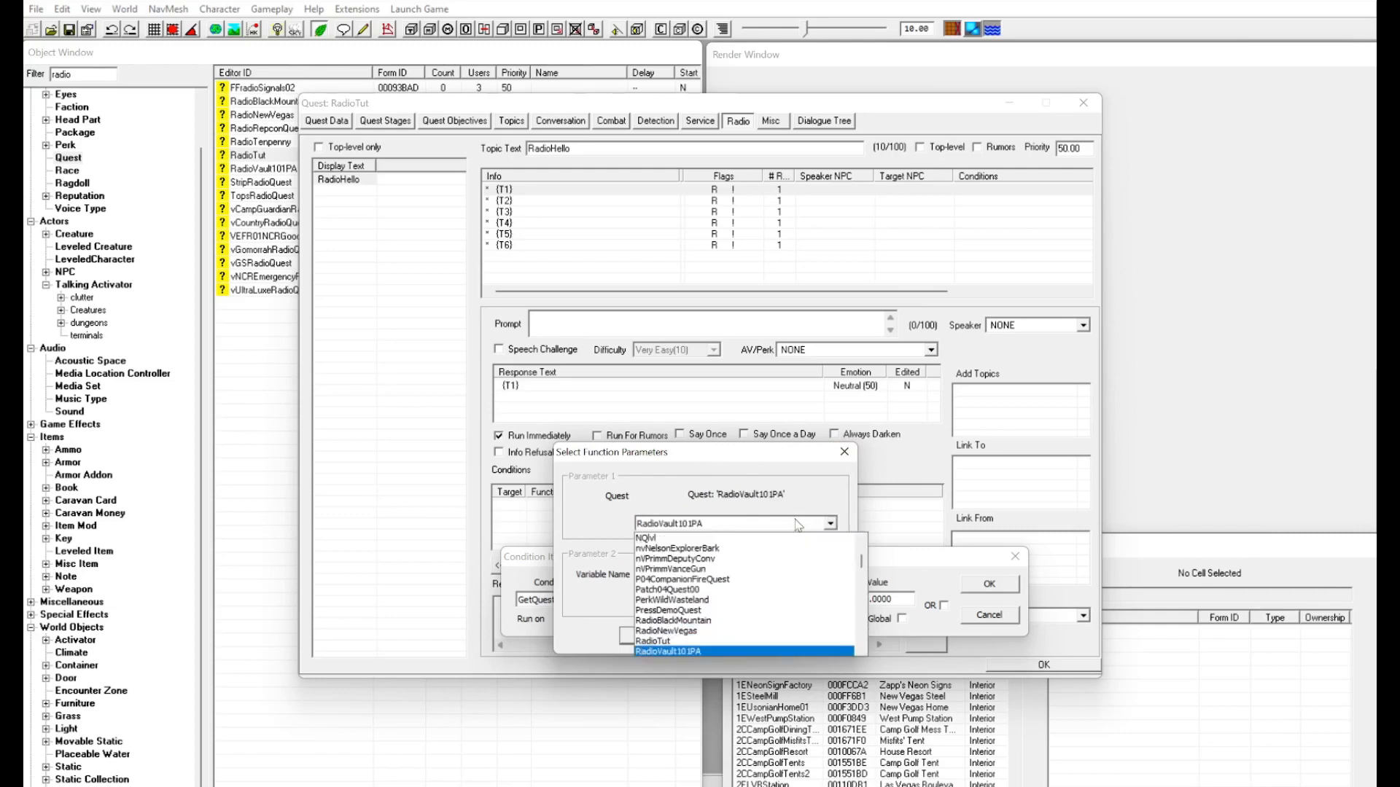
pyautogui.press('Up')
pyautogui.press('Up')
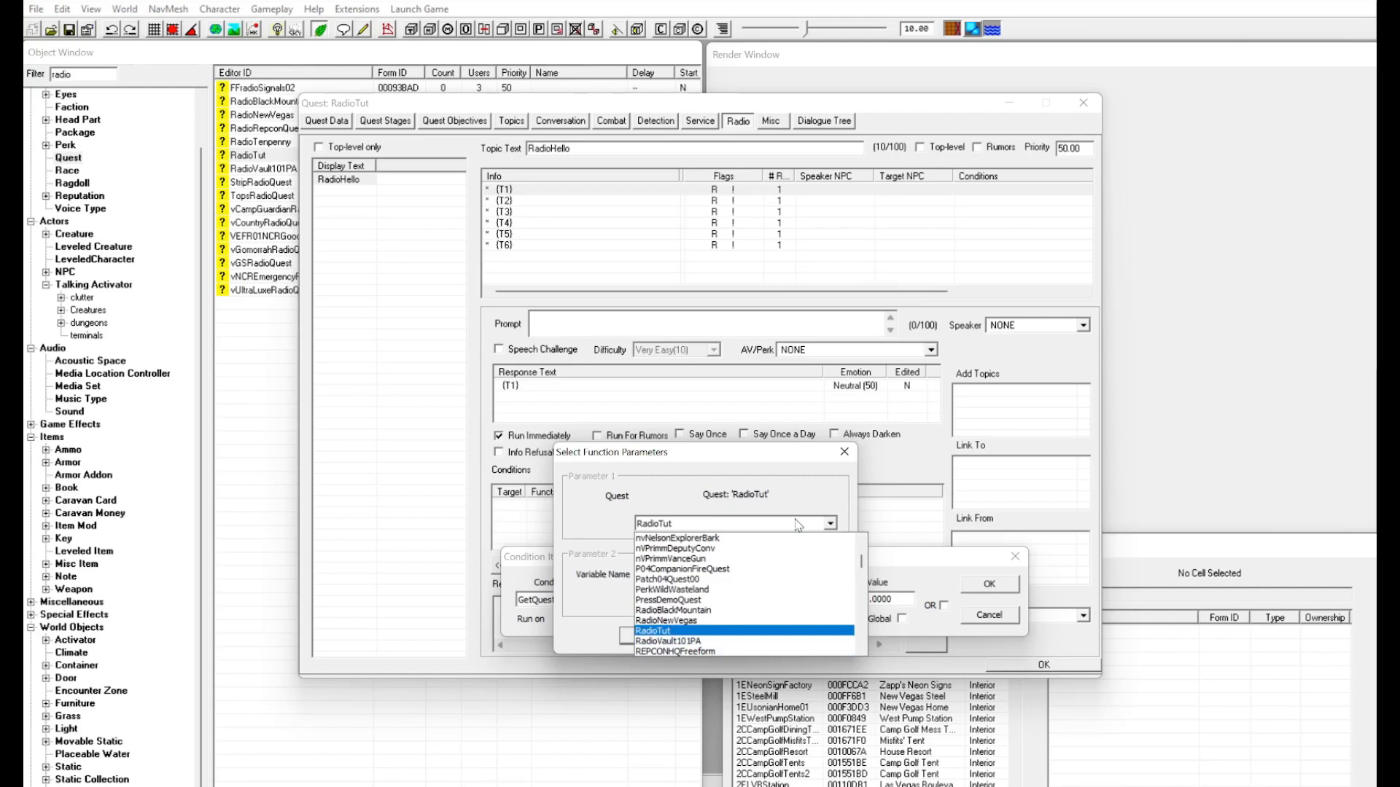
pyautogui.click(798, 525)
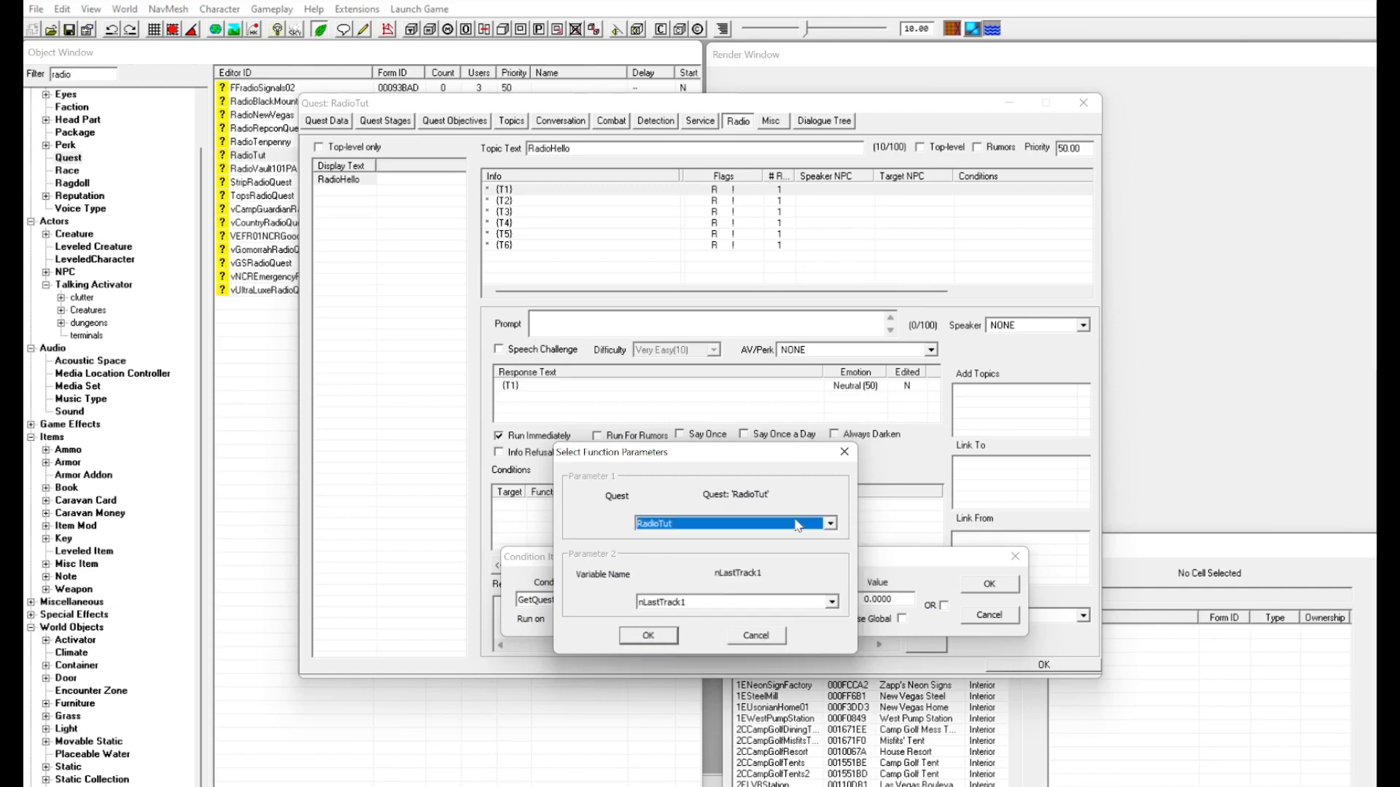
# Choose nLastTrack1 as the condition's variable, set its value to 1 and save the condition.
pyautogui.click(707, 603)
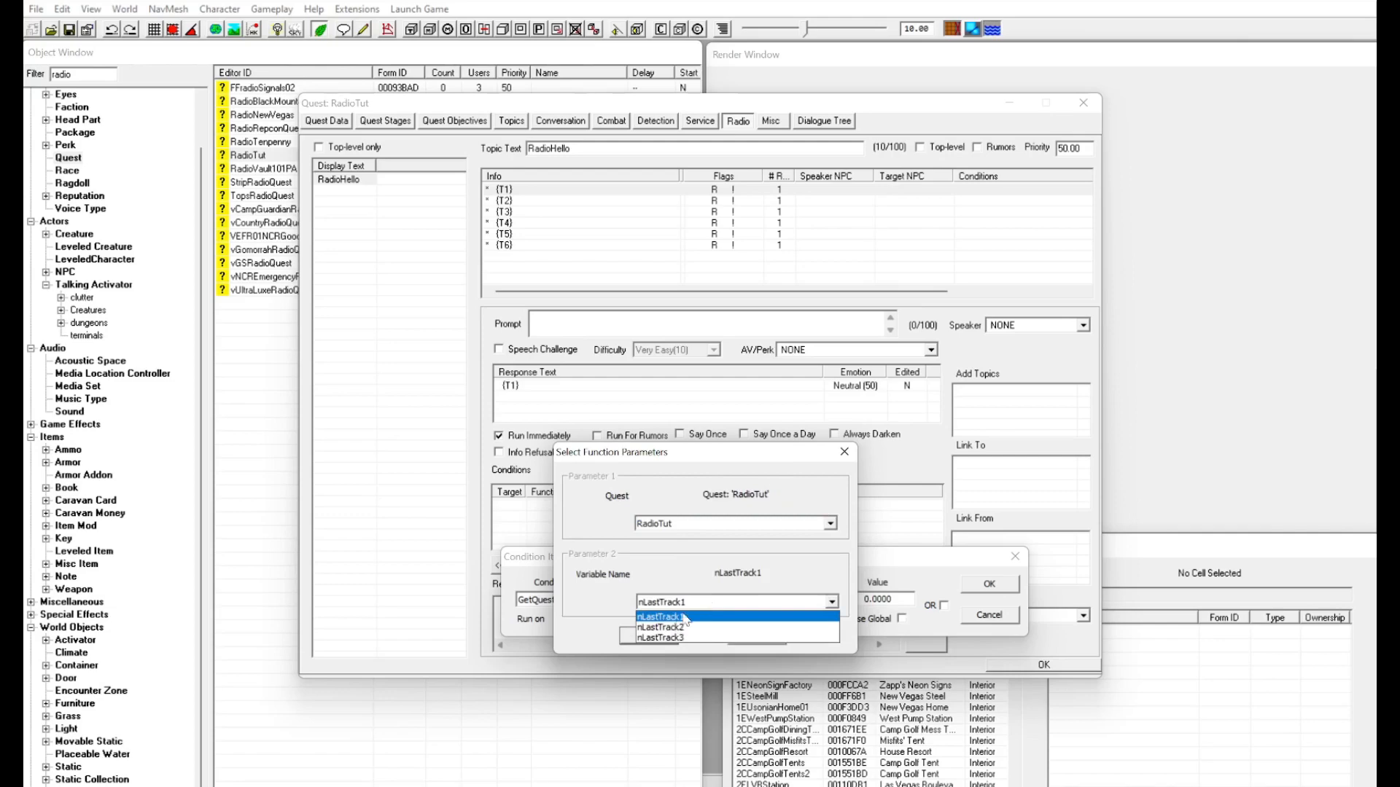
pyautogui.click(685, 618)
pyautogui.click(648, 636)
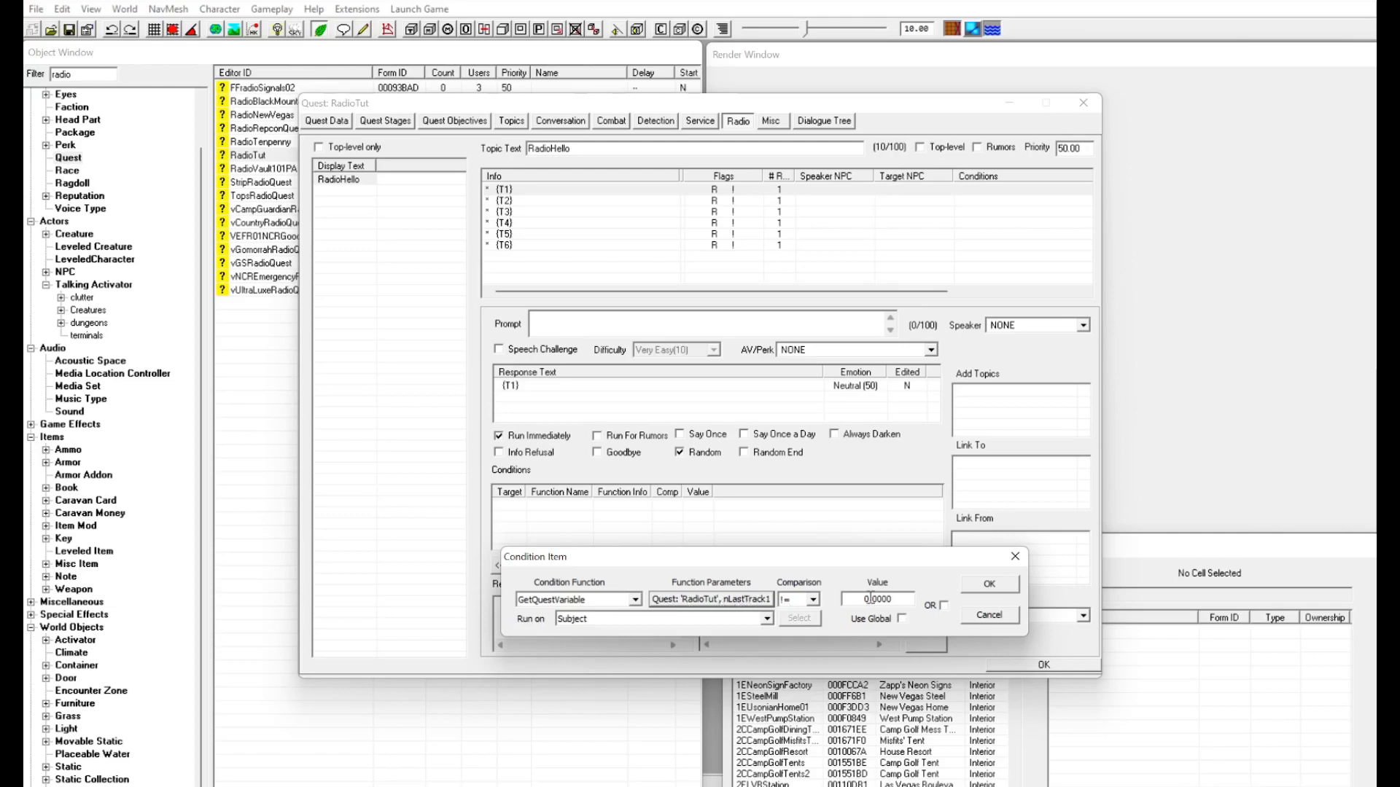
pyautogui.doubleClick(887, 602)
pyautogui.write('1')
pyautogui.click(990, 588)
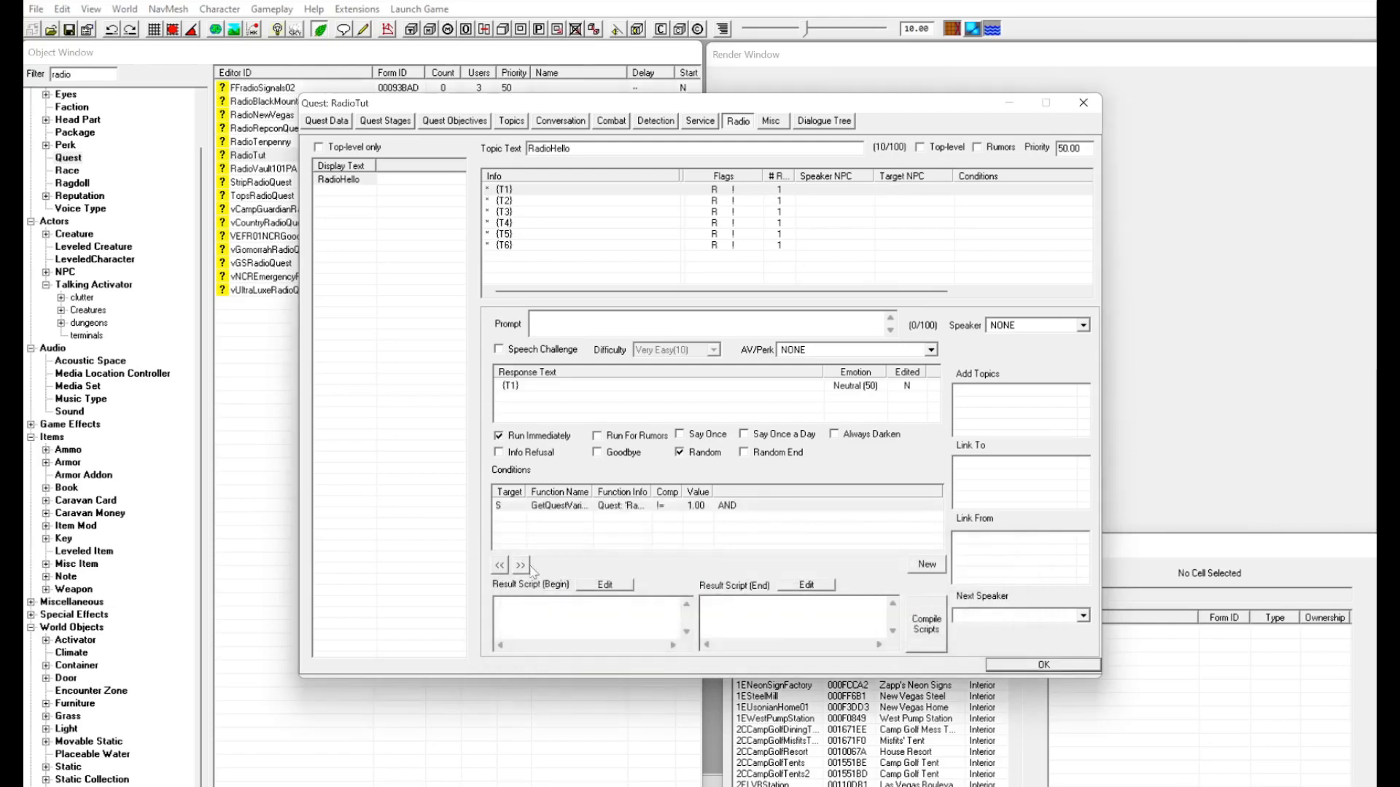
# Duplicate the nLastTrack1 condition and set the copy's variable to nLastTrack2.
pyautogui.click(596, 508)
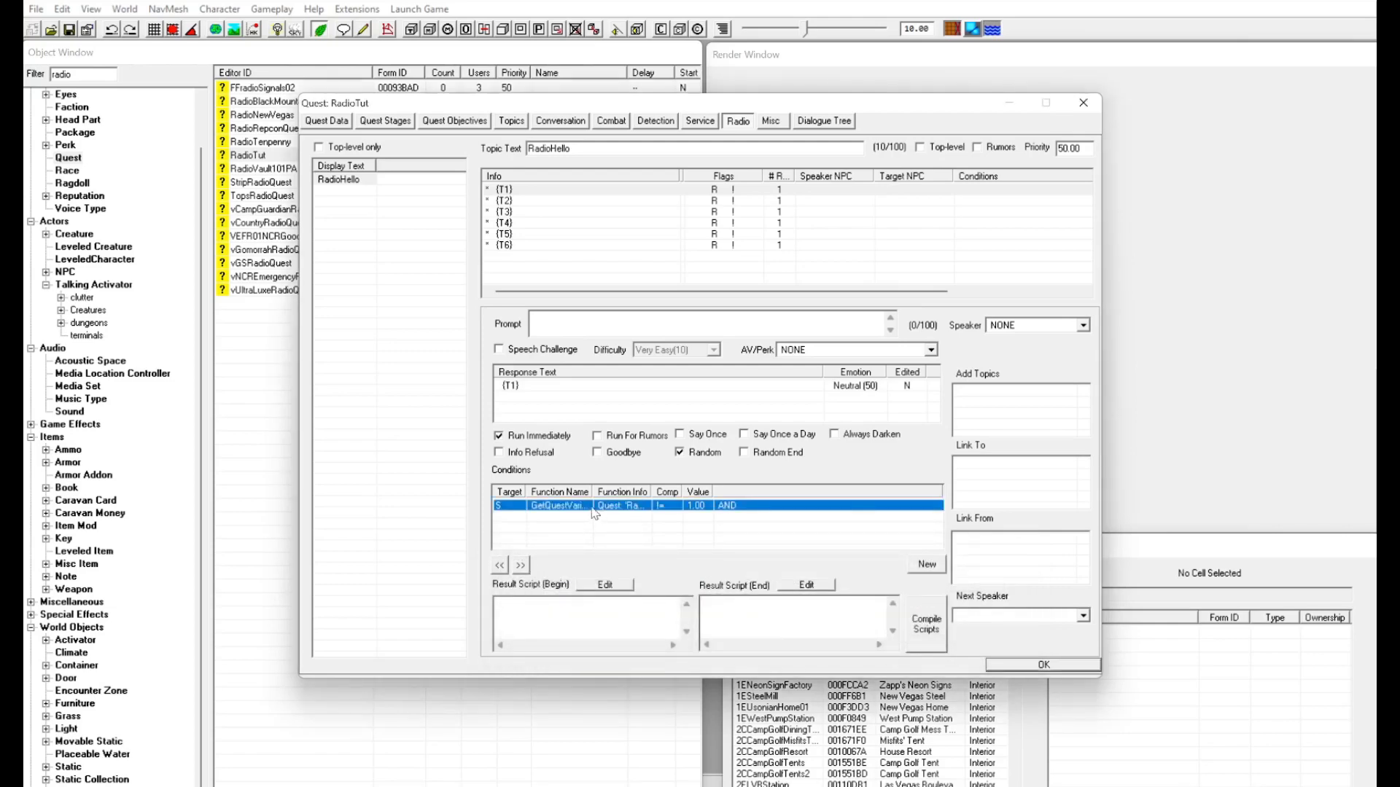
pyautogui.rightClick(598, 516)
pyautogui.click(645, 540)
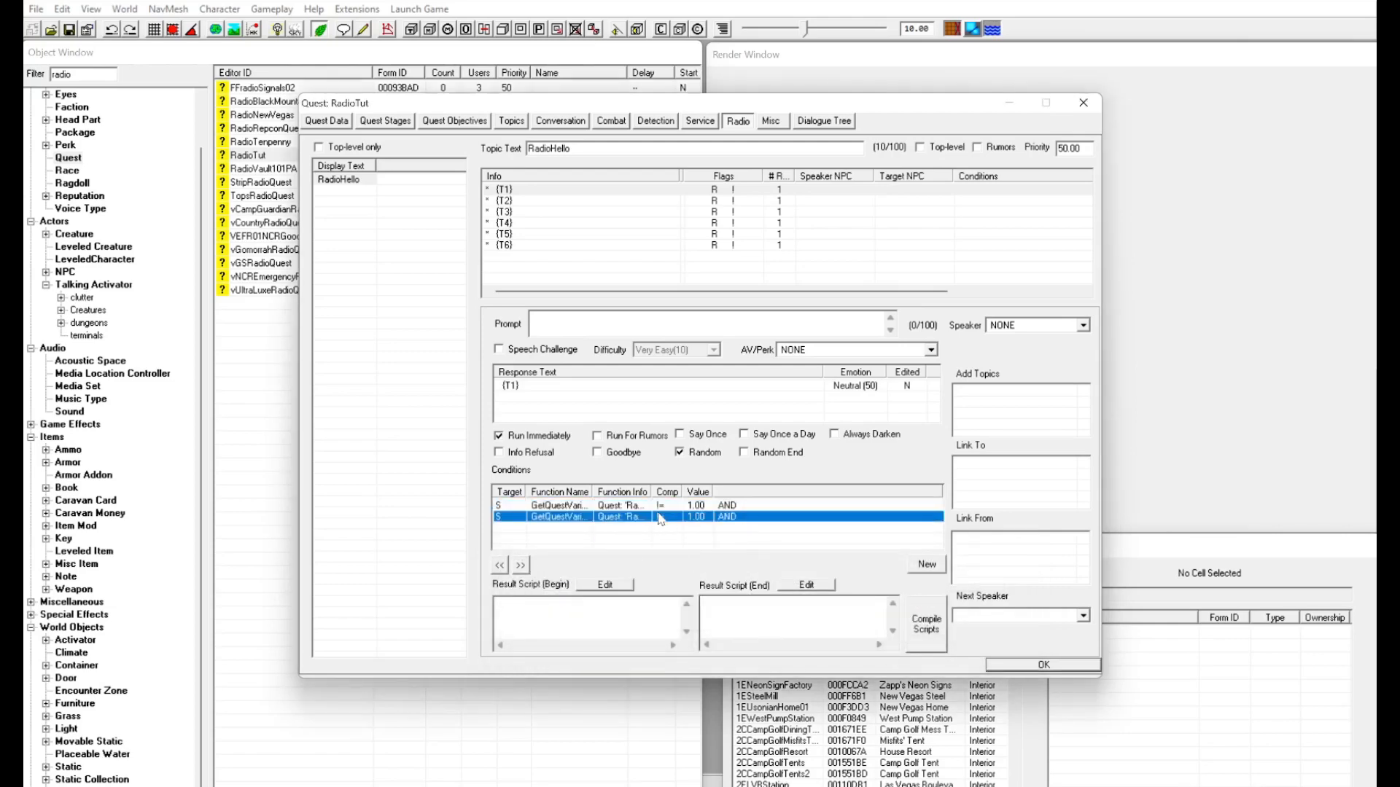
pyautogui.doubleClick(661, 518)
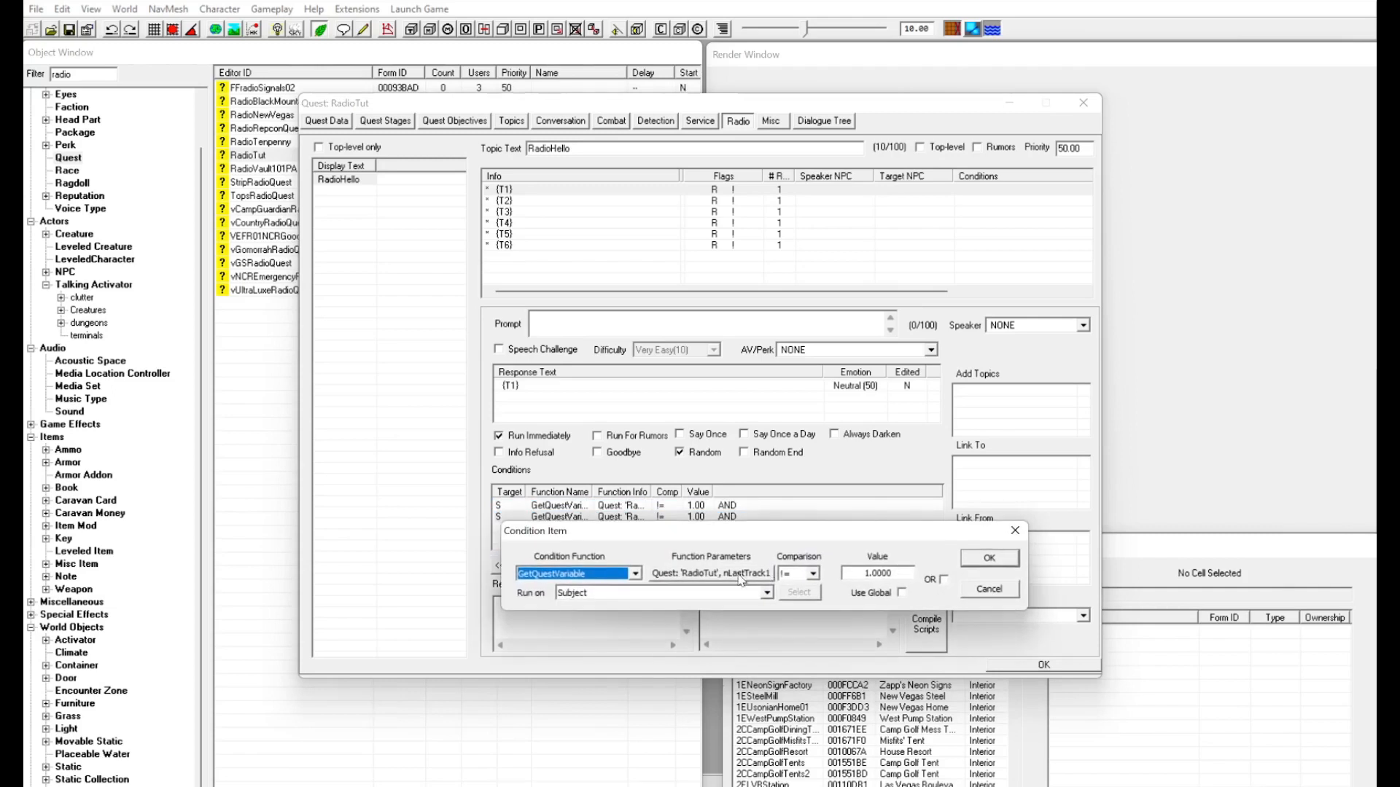
pyautogui.click(769, 574)
pyautogui.click(668, 702)
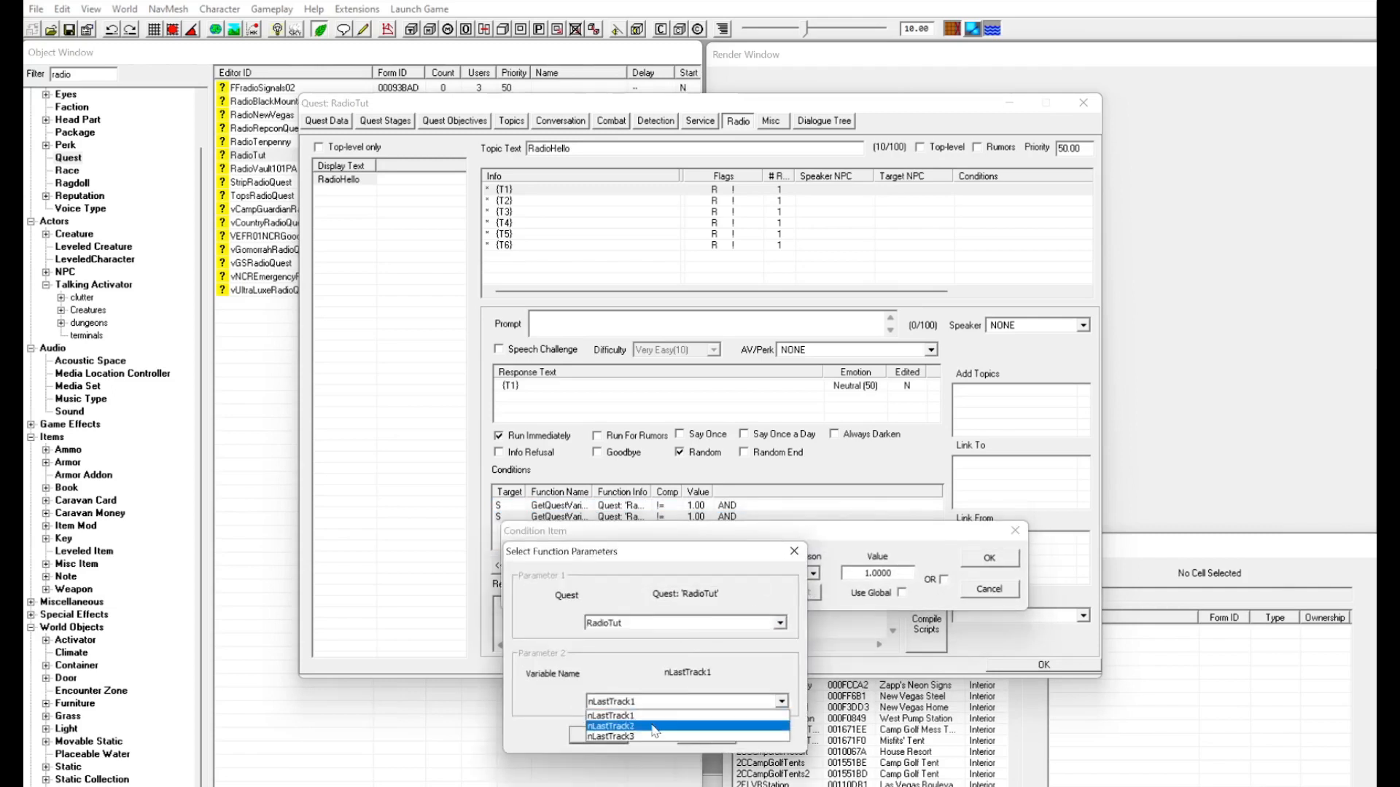
pyautogui.click(669, 726)
pyautogui.click(603, 737)
pyautogui.click(989, 559)
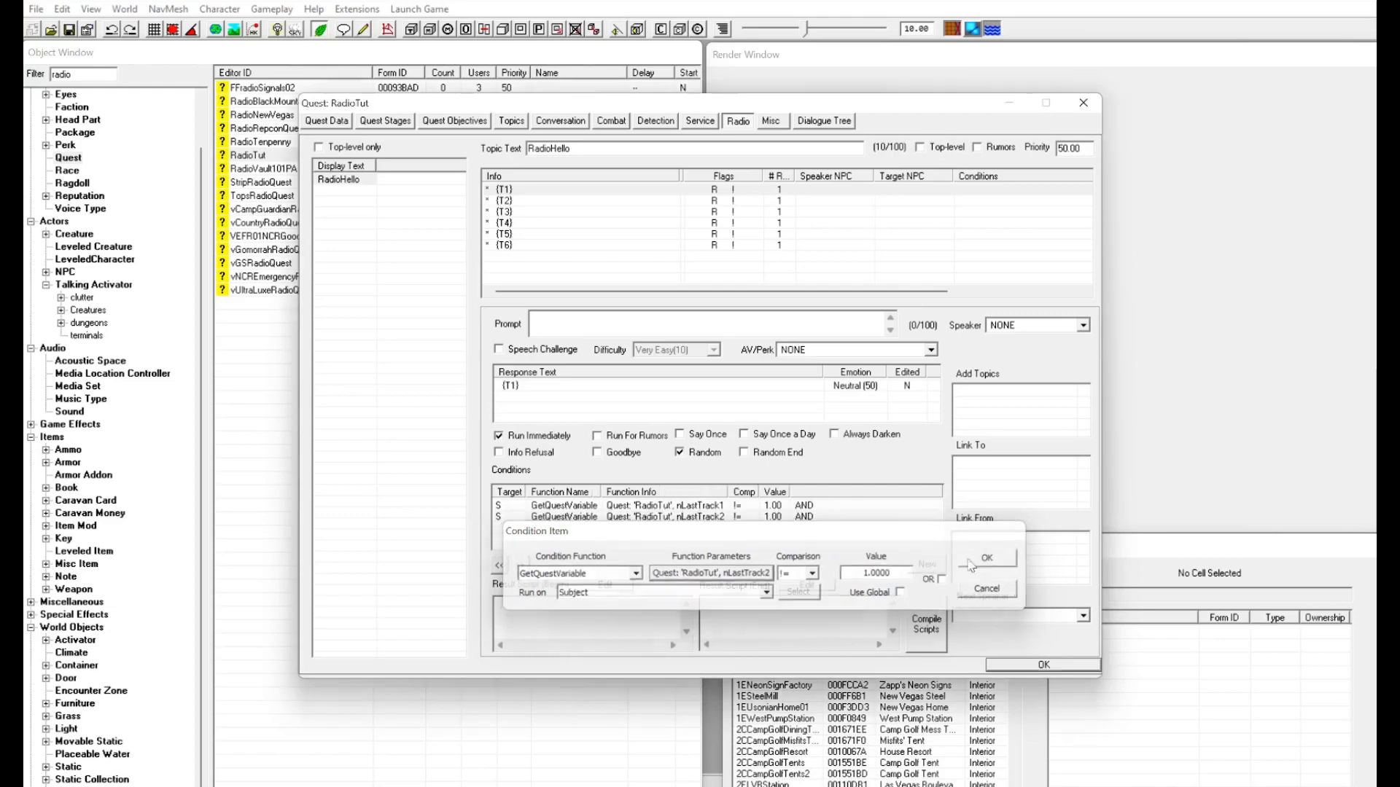
# Change the variable of the second {T1} condition to nLastTrack3.
pyautogui.doubleClick(718, 517)
pyautogui.click(742, 576)
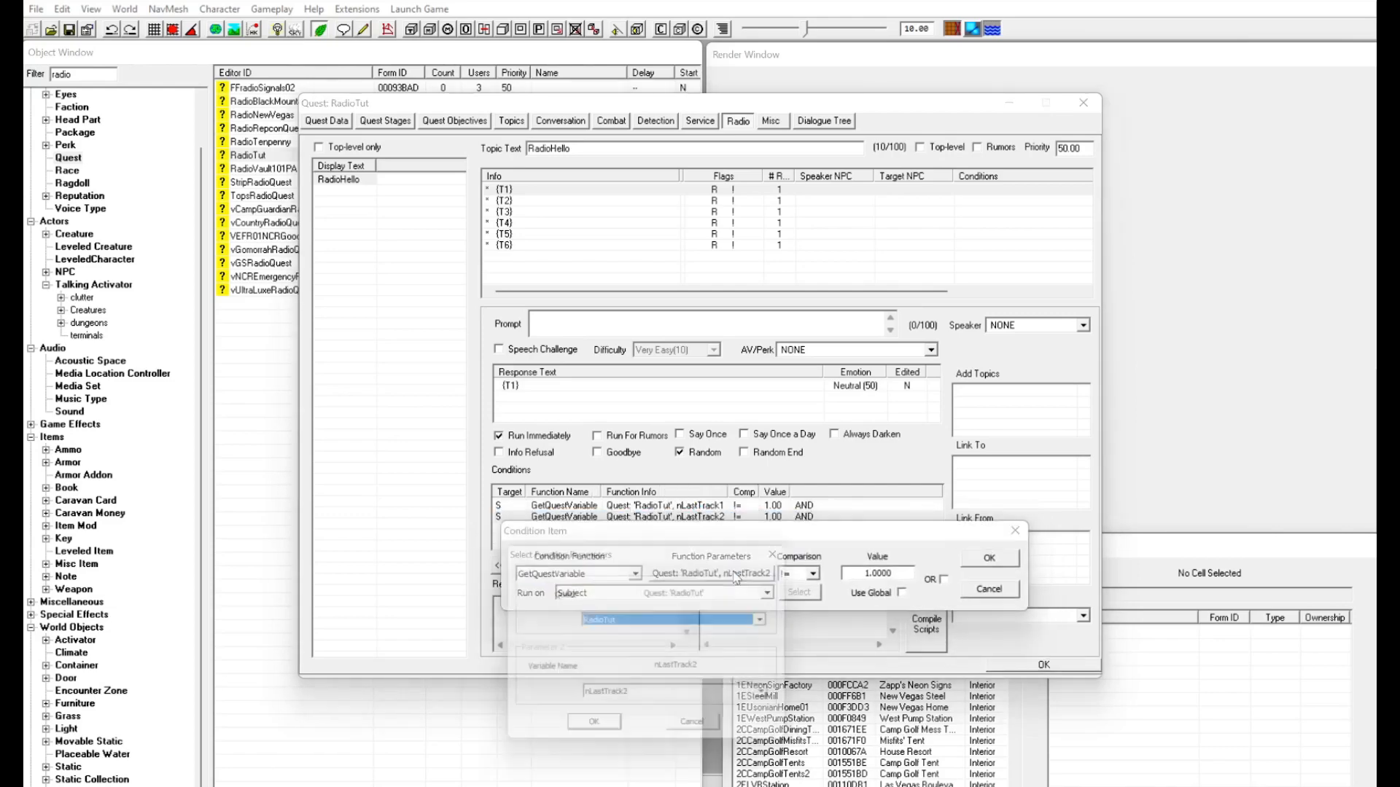
pyautogui.click(634, 702)
pyautogui.click(615, 738)
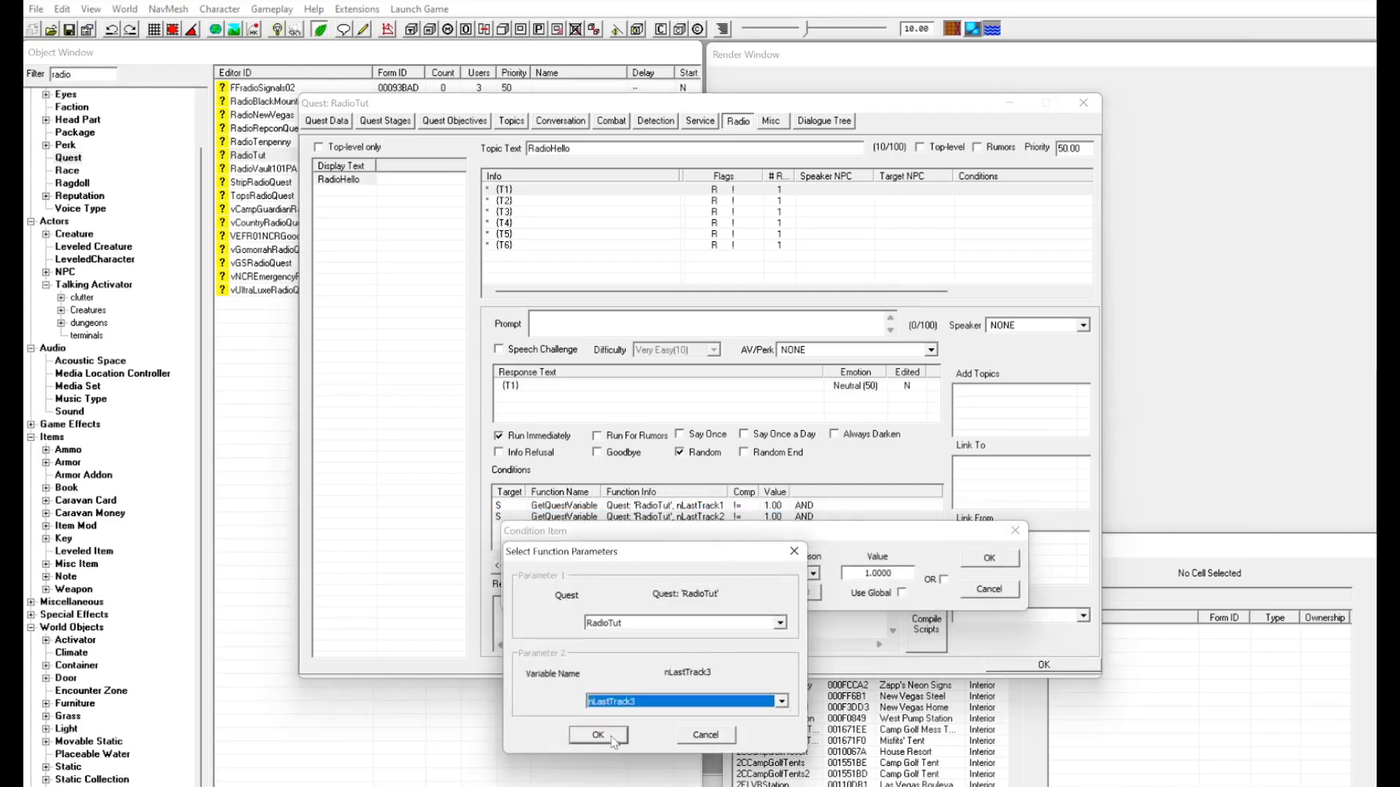
pyautogui.click(601, 738)
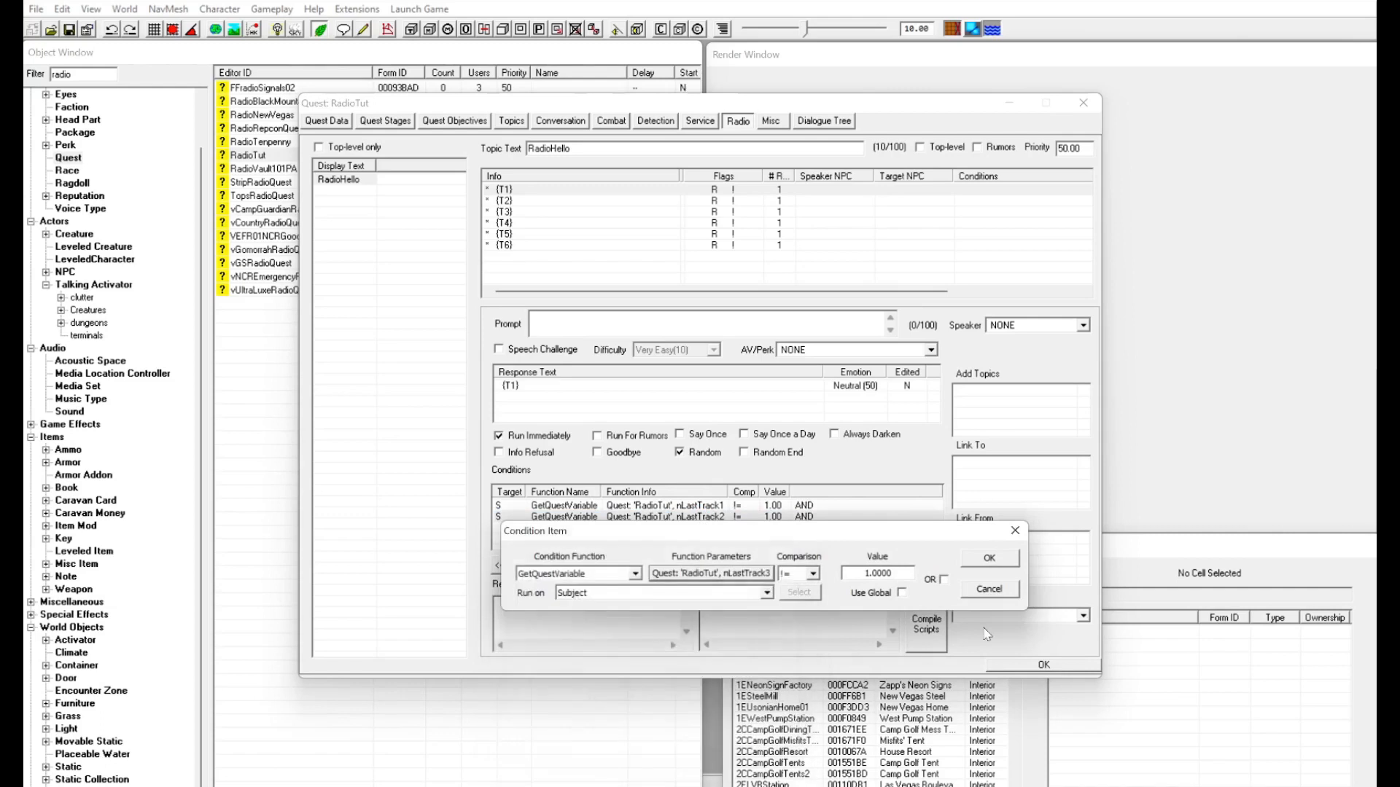
pyautogui.click(992, 563)
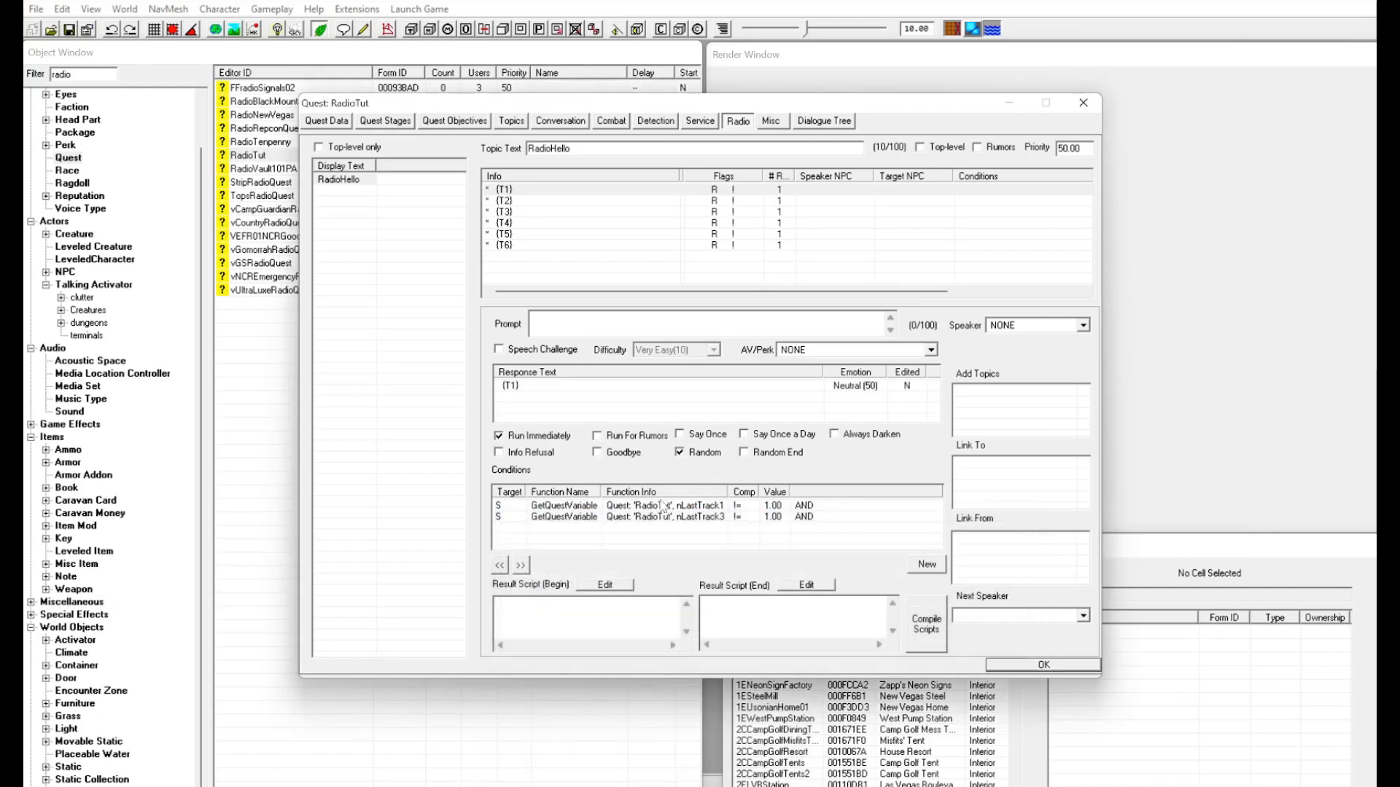
# Duplicate the nLastTrack3 condition and set one of the two to variable nLastTrack2.
pyautogui.doubleClick(660, 505)
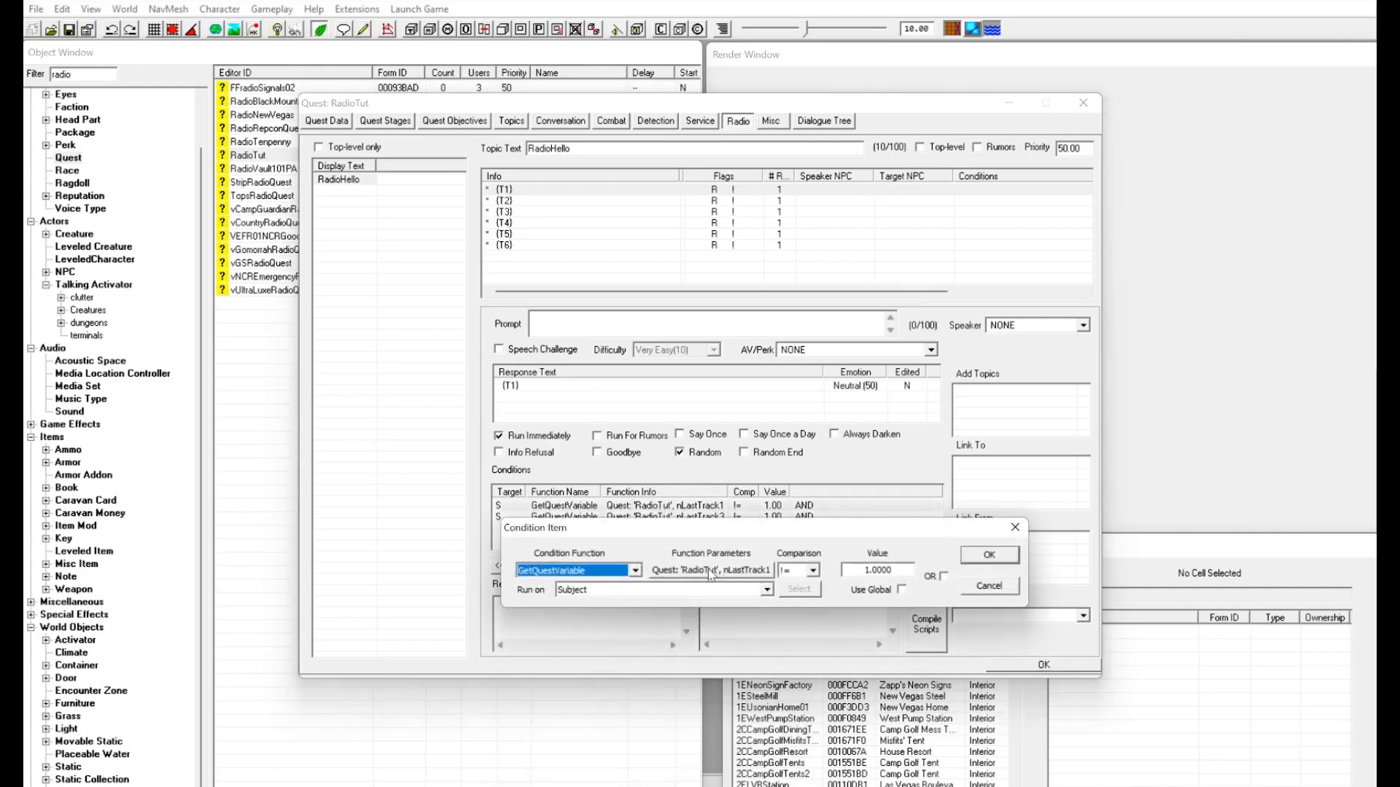
pyautogui.click(1015, 527)
pyautogui.rightClick(689, 518)
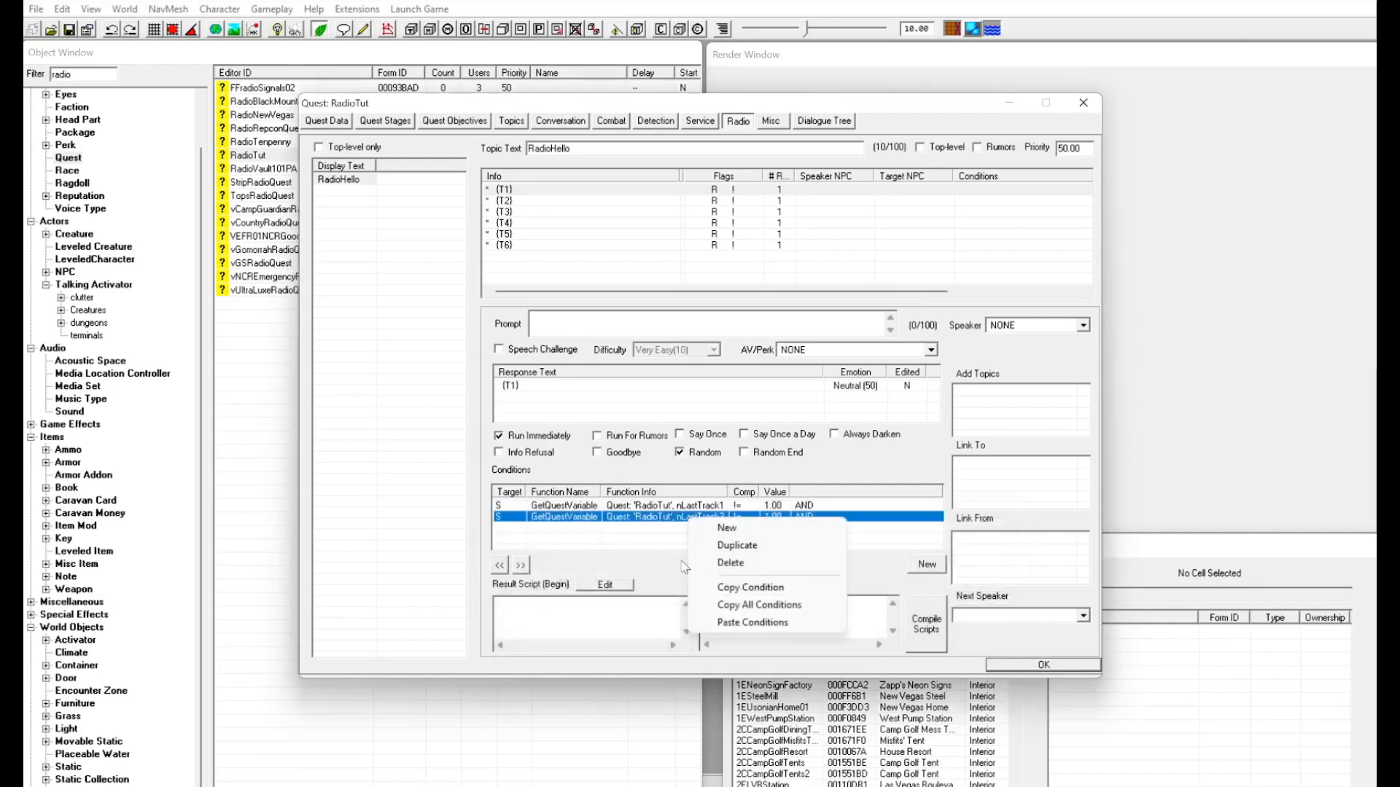
pyautogui.click(736, 545)
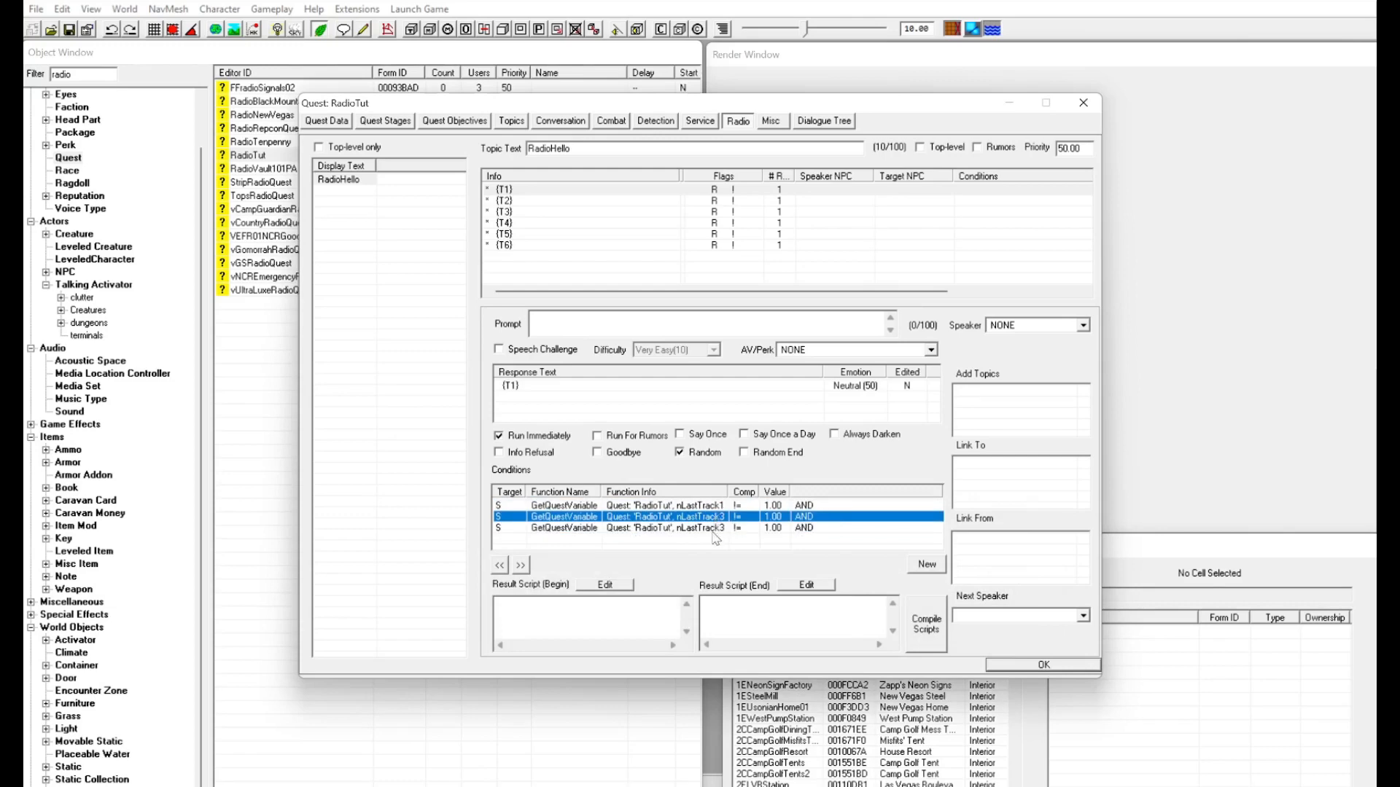
pyautogui.doubleClick(717, 525)
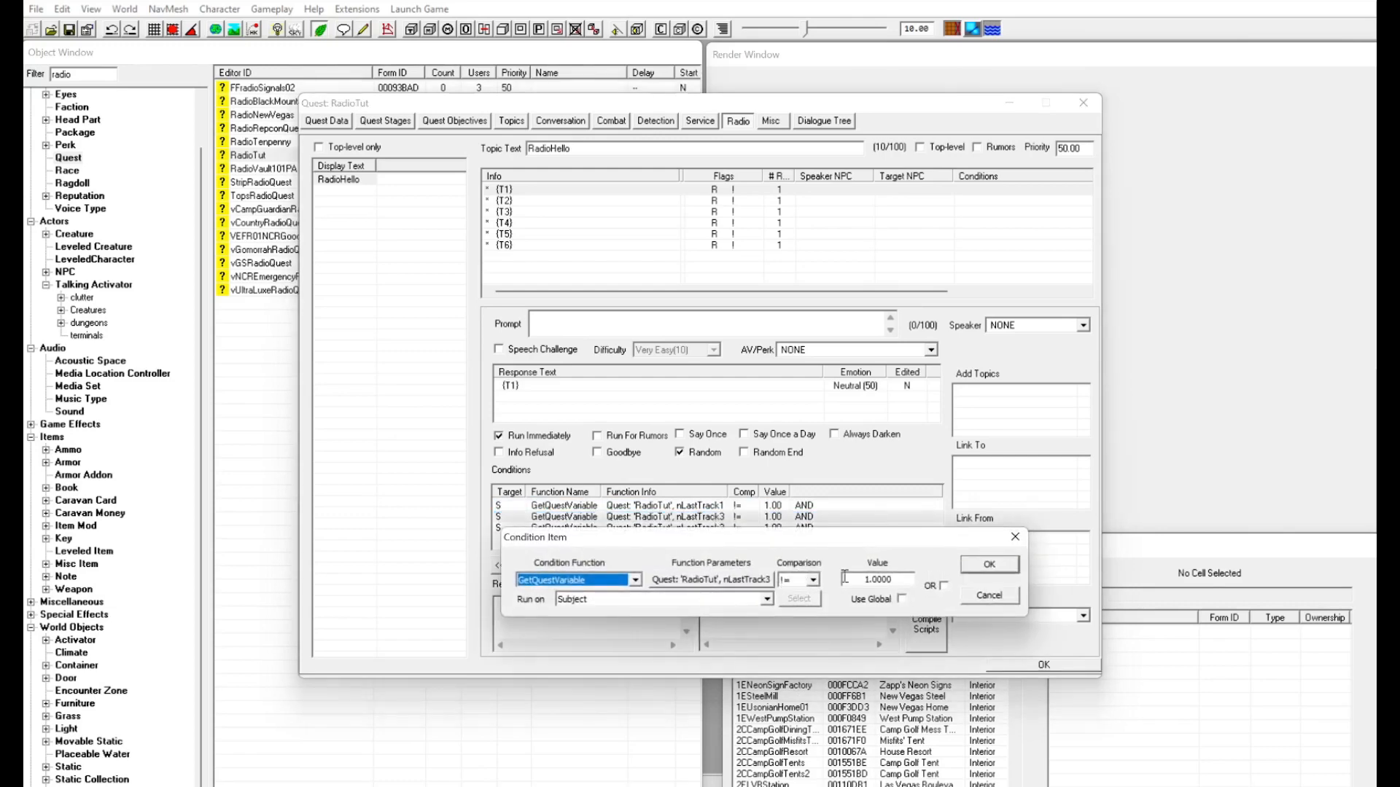
pyautogui.click(755, 580)
pyautogui.click(631, 711)
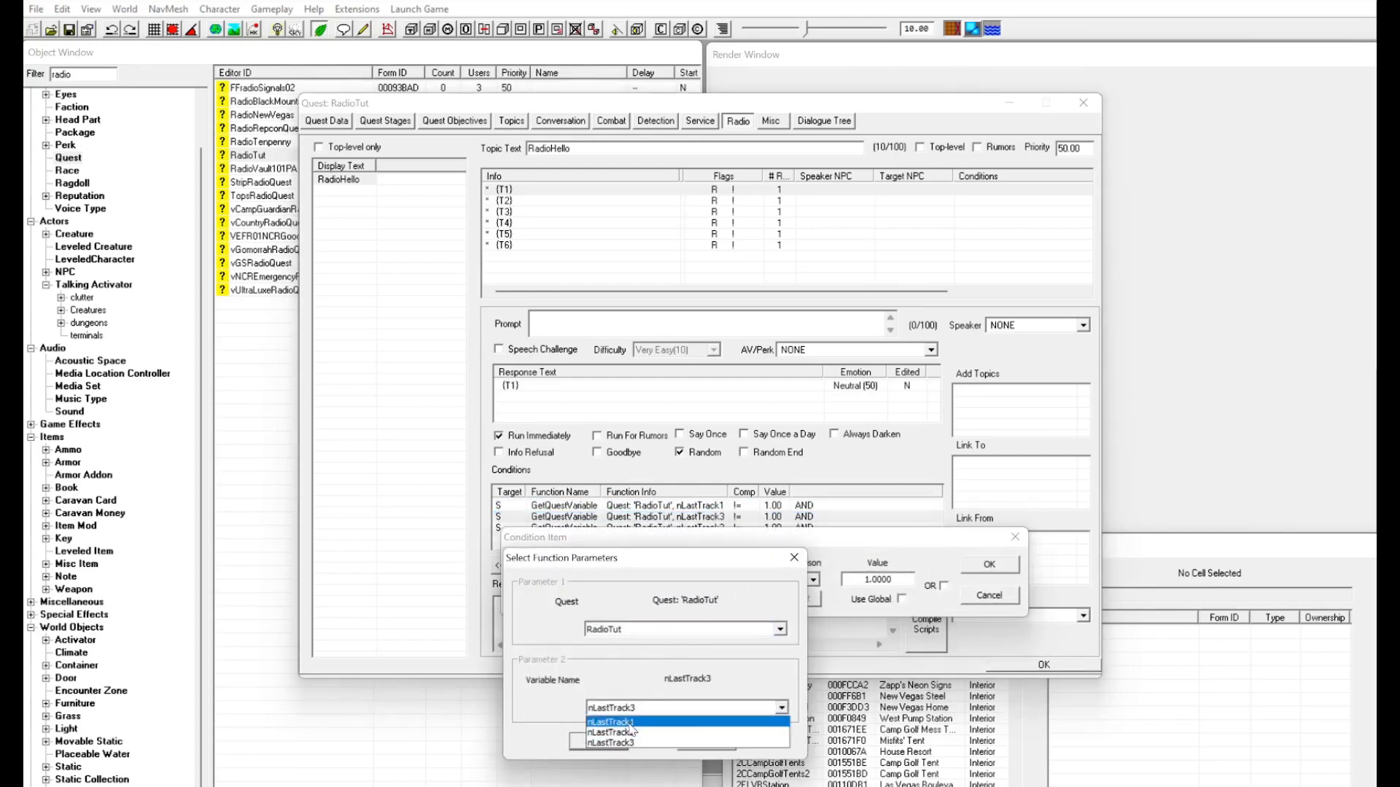
pyautogui.click(625, 734)
pyautogui.click(616, 740)
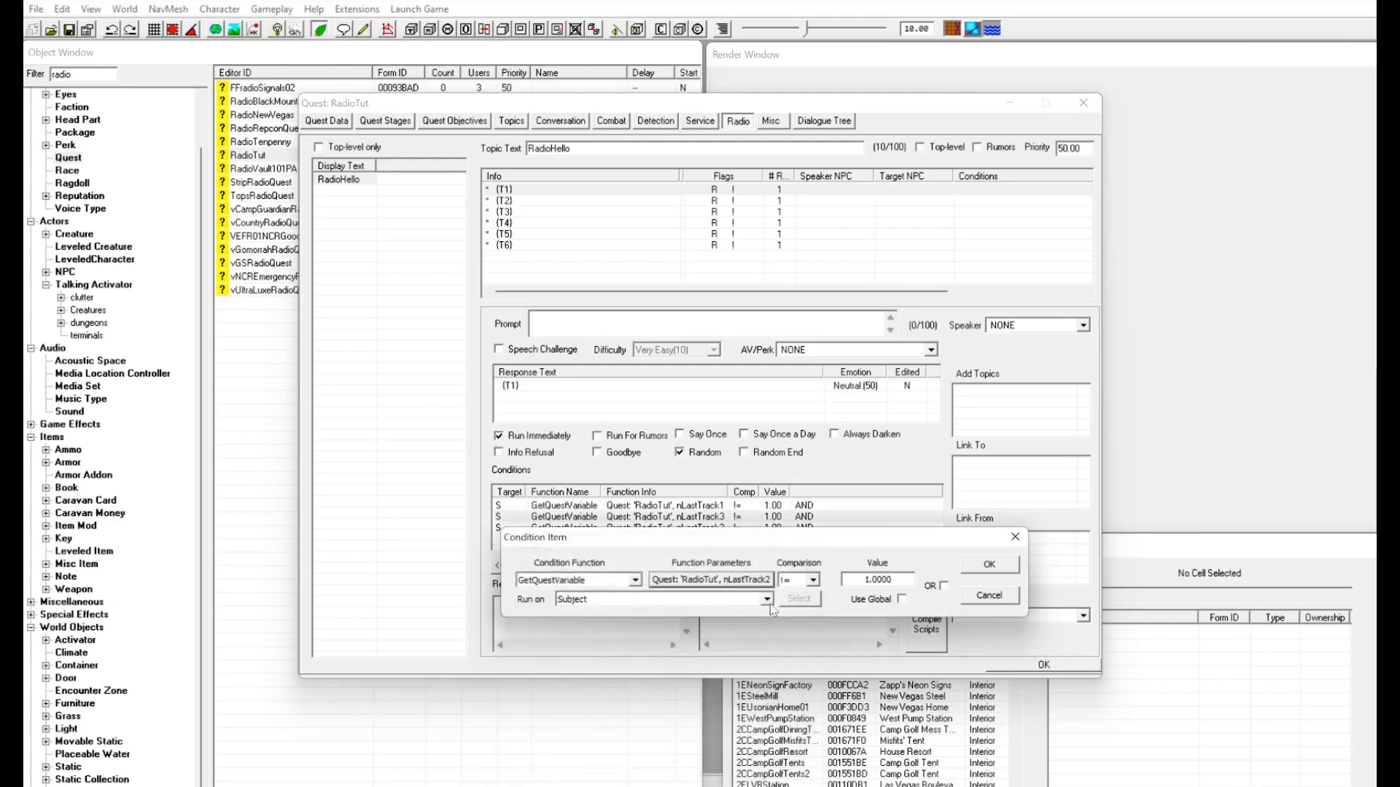
pyautogui.click(988, 566)
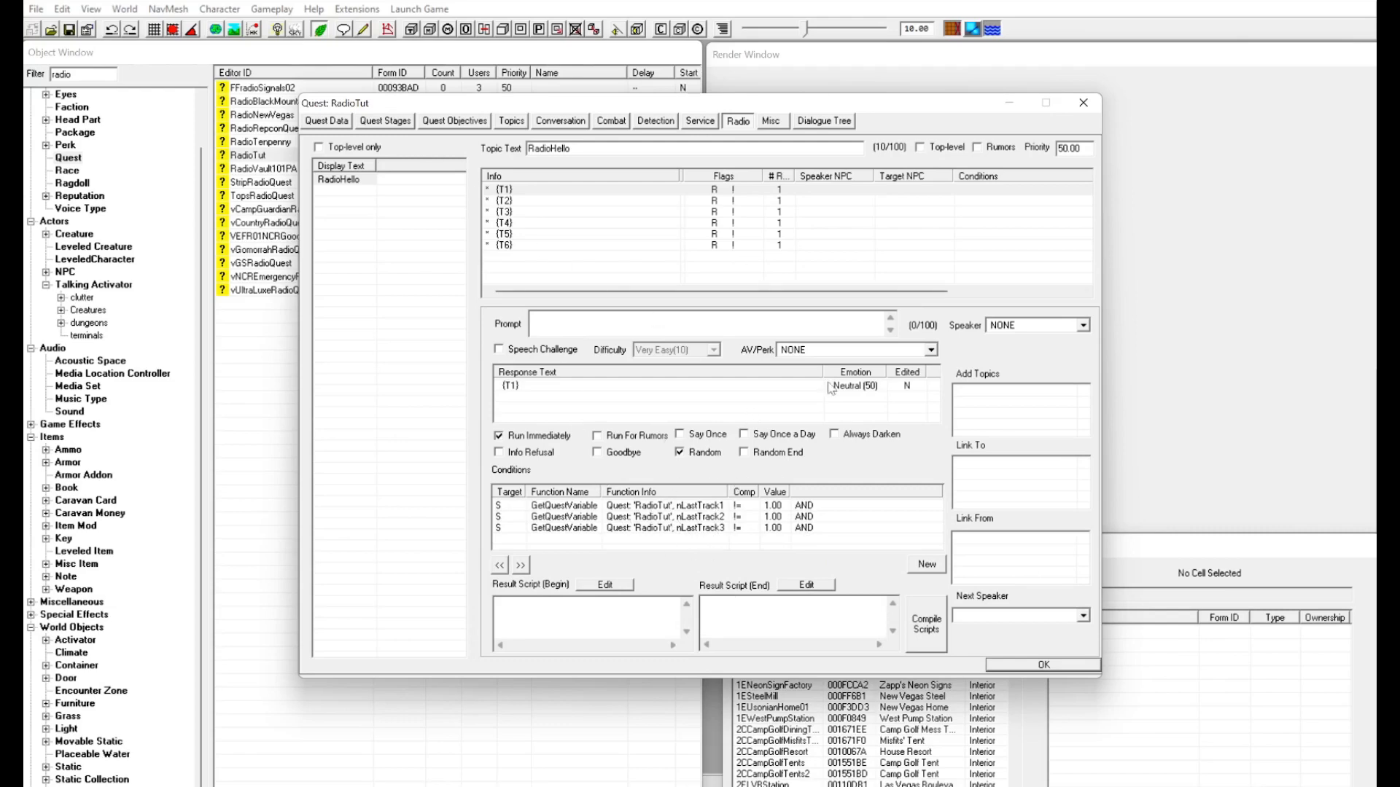
# Review the settings of the {T1} response's nLastTrack1 condition.
pyautogui.doubleClick(642, 505)
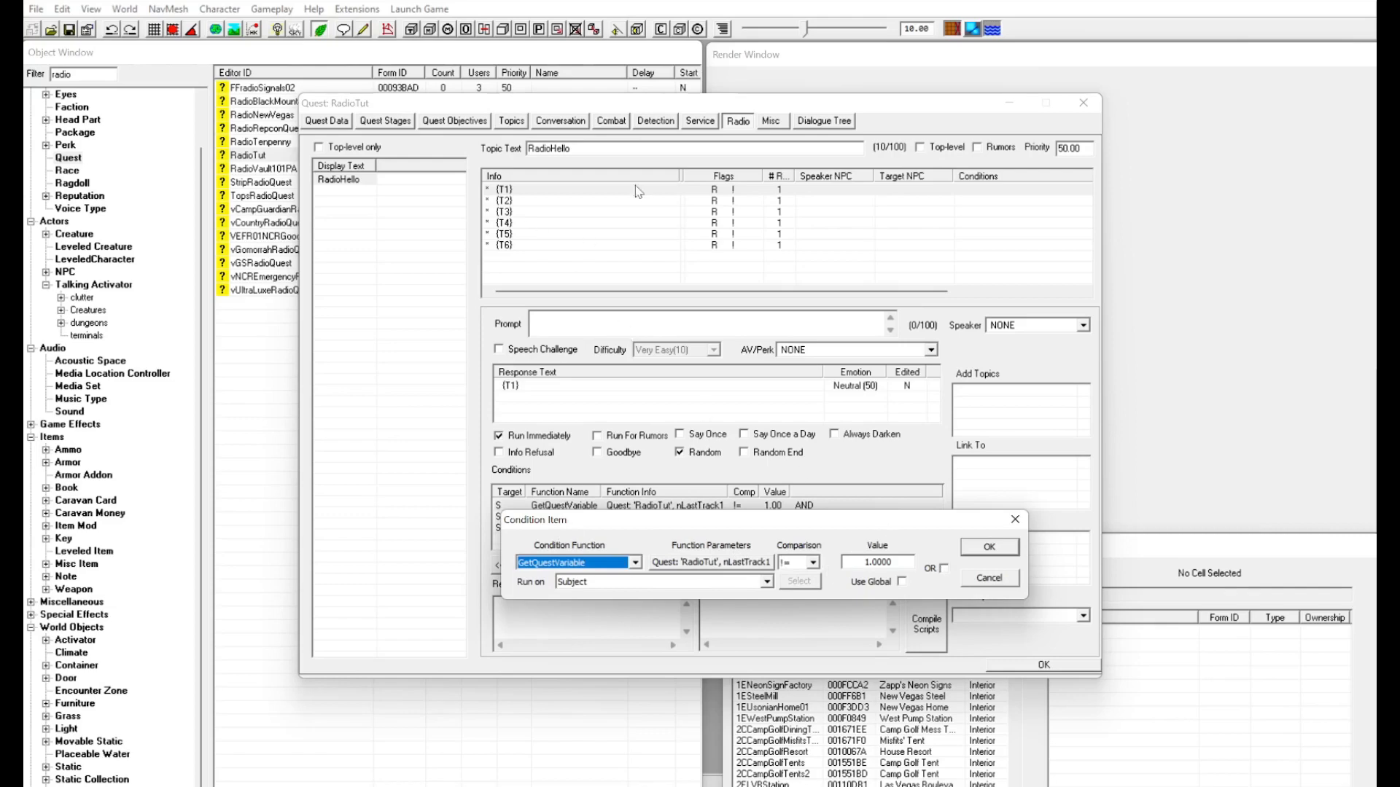
pyautogui.click(1002, 547)
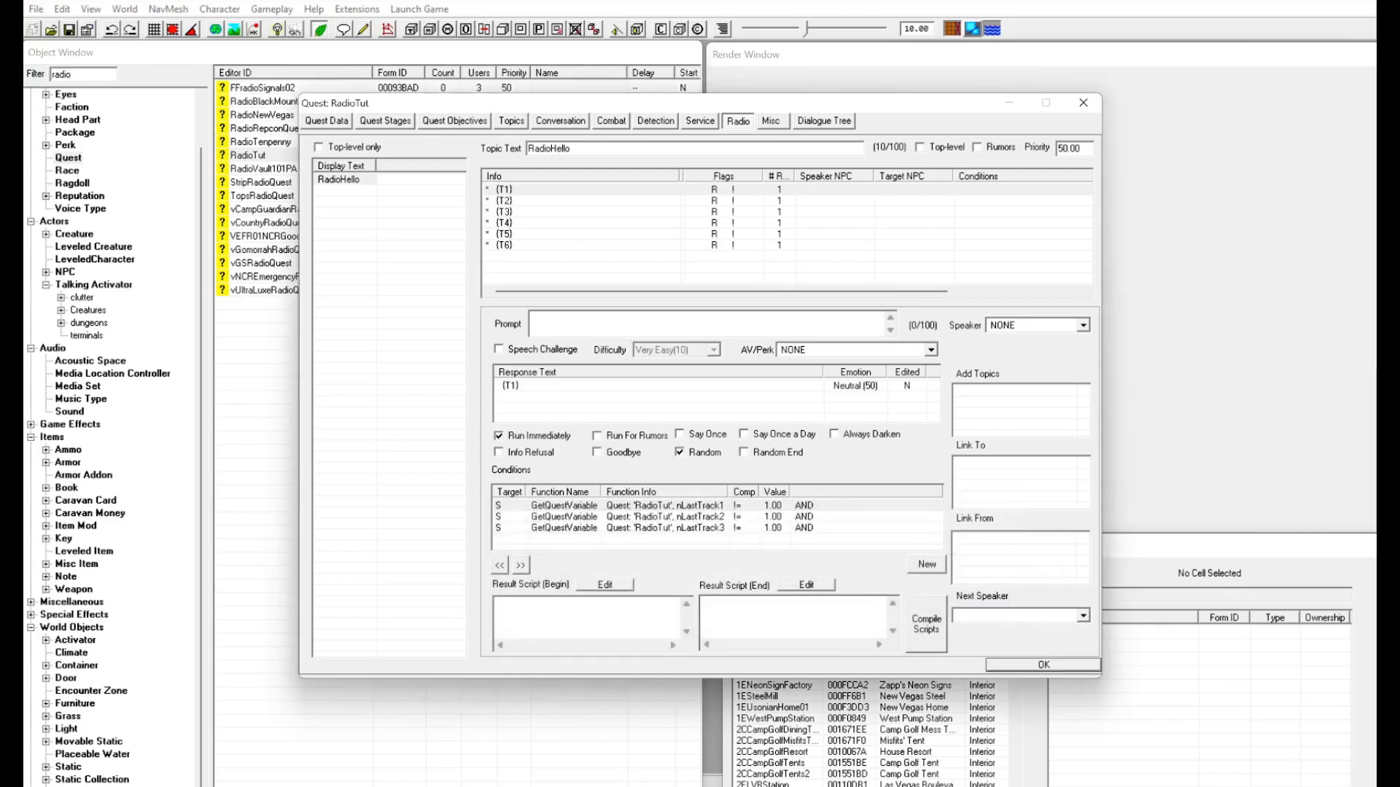
pyautogui.click(849, 505)
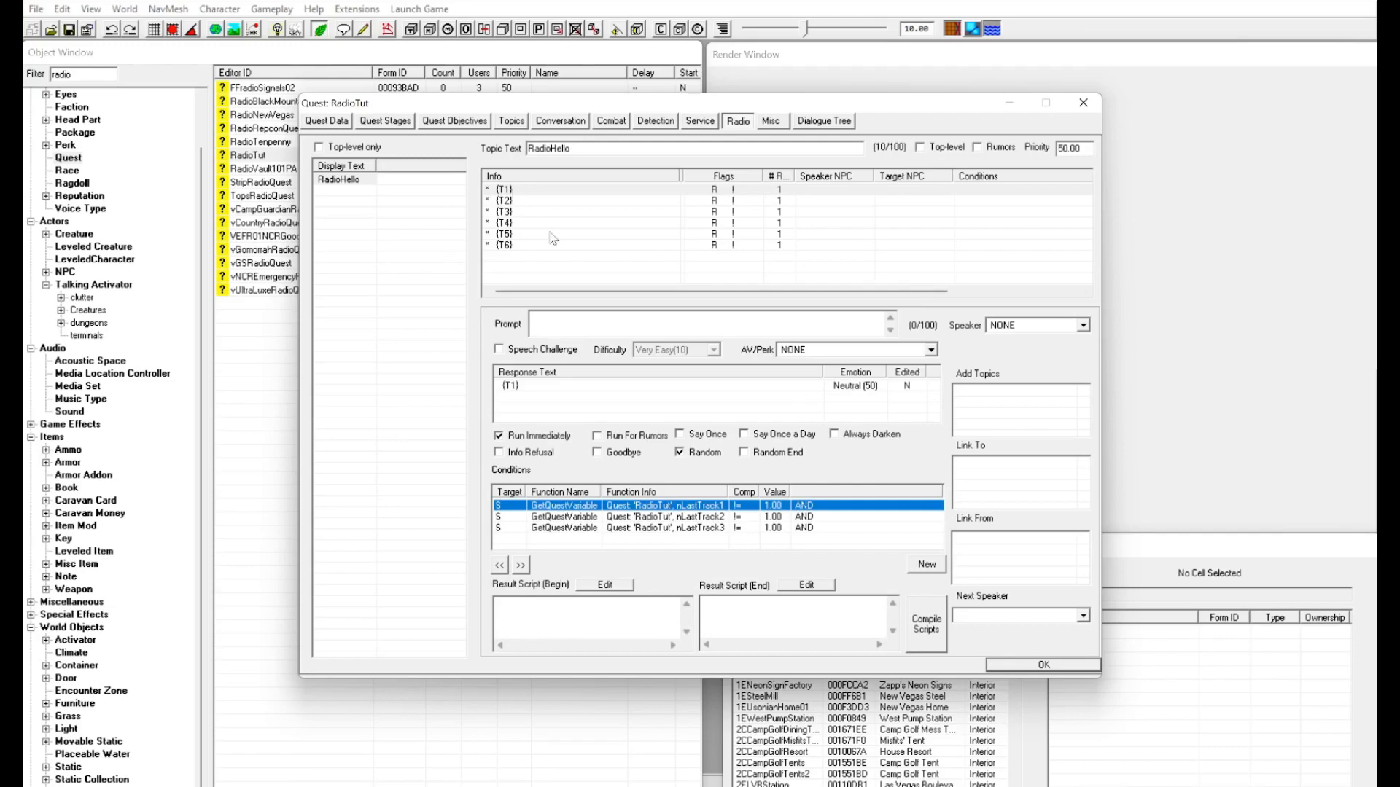
# Enter "Set RadioTut.nLastTrack3 to RadioTut.nLastTrack2" in the begin result script of the {T1} response.
pyautogui.click(543, 610)
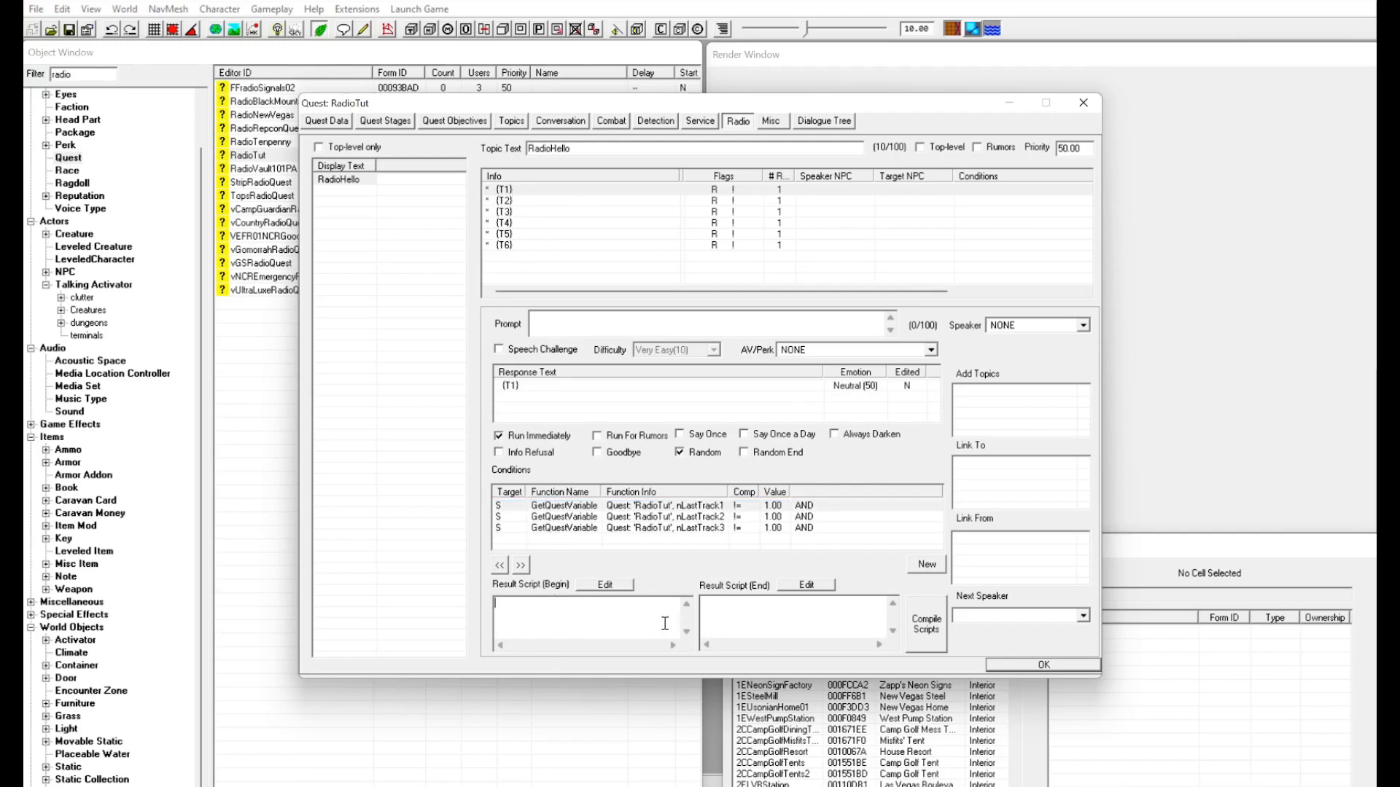
pyautogui.write('Set')
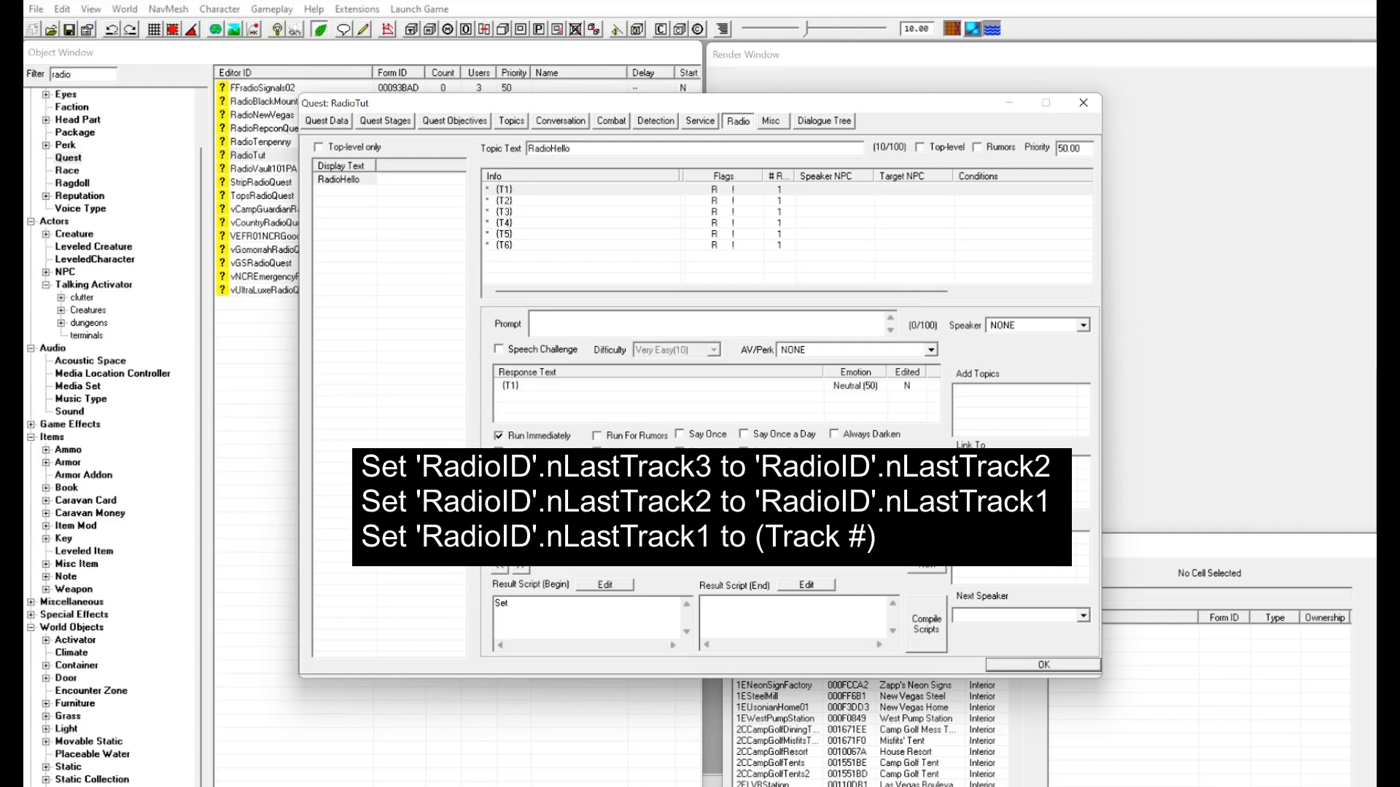
pyautogui.write('R')
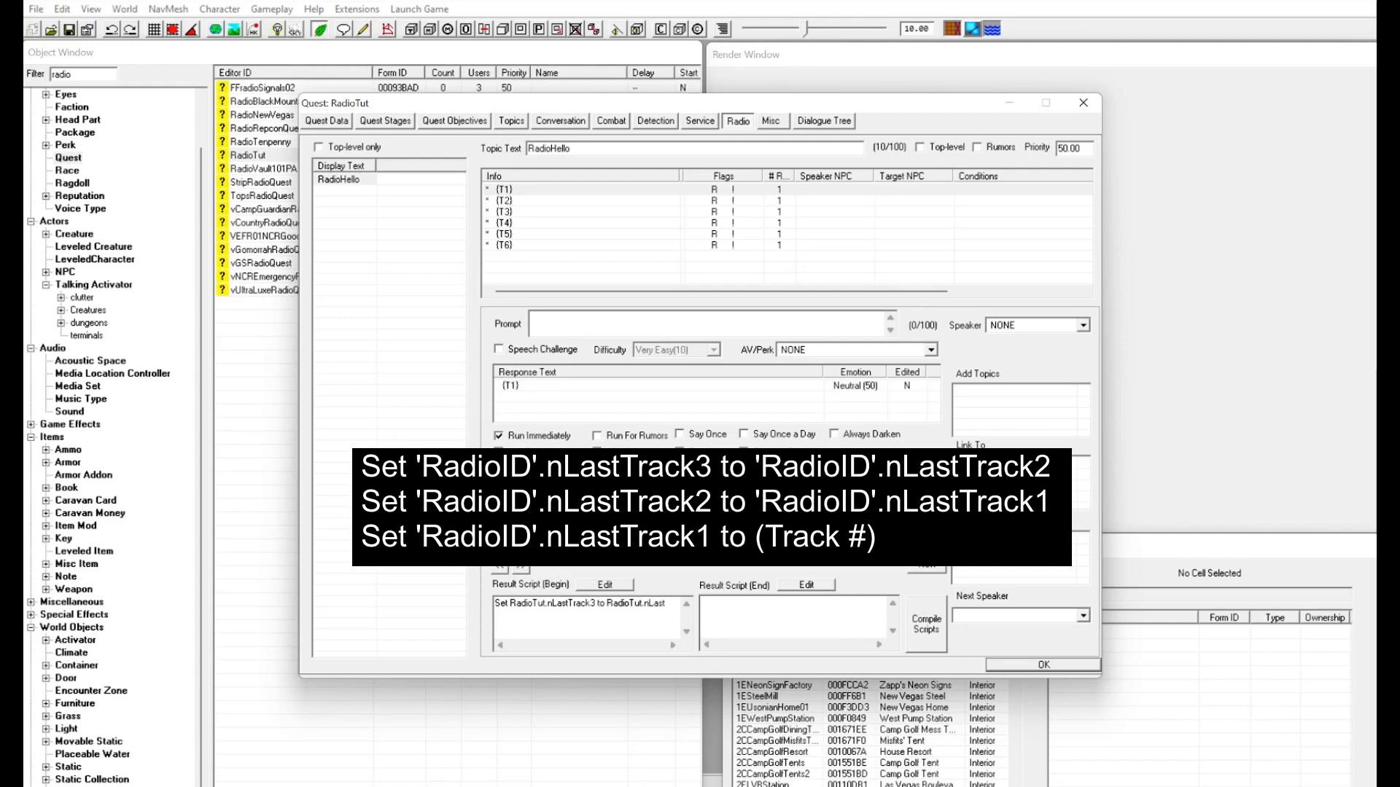
pyautogui.write('ack2')
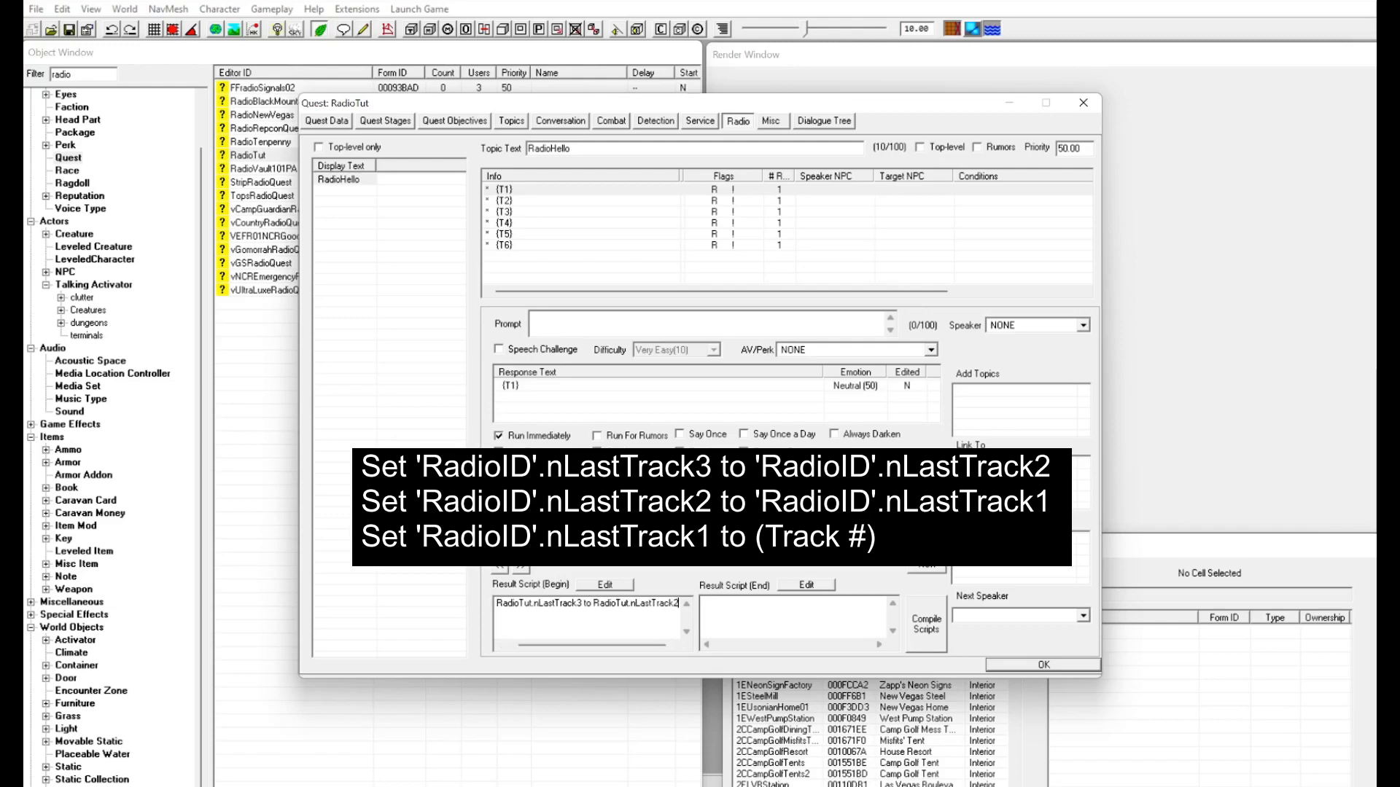
# Copy the entire nLastTrack3 line from the begin result script of the {T1} response.
pyautogui.hotkey('shift', 'Left')
pyautogui.hotkey('shift', 'Left')
pyautogui.hotkey('shift', 'Left')
pyautogui.hotkey('shift', 'Left')
pyautogui.hotkey('shift', 'Left')
pyautogui.hotkey('shift', 'Left')
pyautogui.hotkey('shift', 'Left')
pyautogui.hotkey('shift', 'Left')
pyautogui.hotkey('shift', 'Left')
pyautogui.hotkey('shift', 'Left')
pyautogui.hotkey('shift', 'Left')
pyautogui.hotkey('shift', 'Left')
pyautogui.hotkey('shift', 'Left')
pyautogui.hotkey('shift', 'Left')
pyautogui.hotkey('shift', 'Left')
pyautogui.hotkey('shift', 'Left')
pyautogui.hotkey('shift', 'Left')
pyautogui.hotkey('shift', 'Left')
pyautogui.hotkey('shift', 'Left')
pyautogui.hotkey('shift', 'Left')
pyautogui.hotkey('ctrl', 'c')
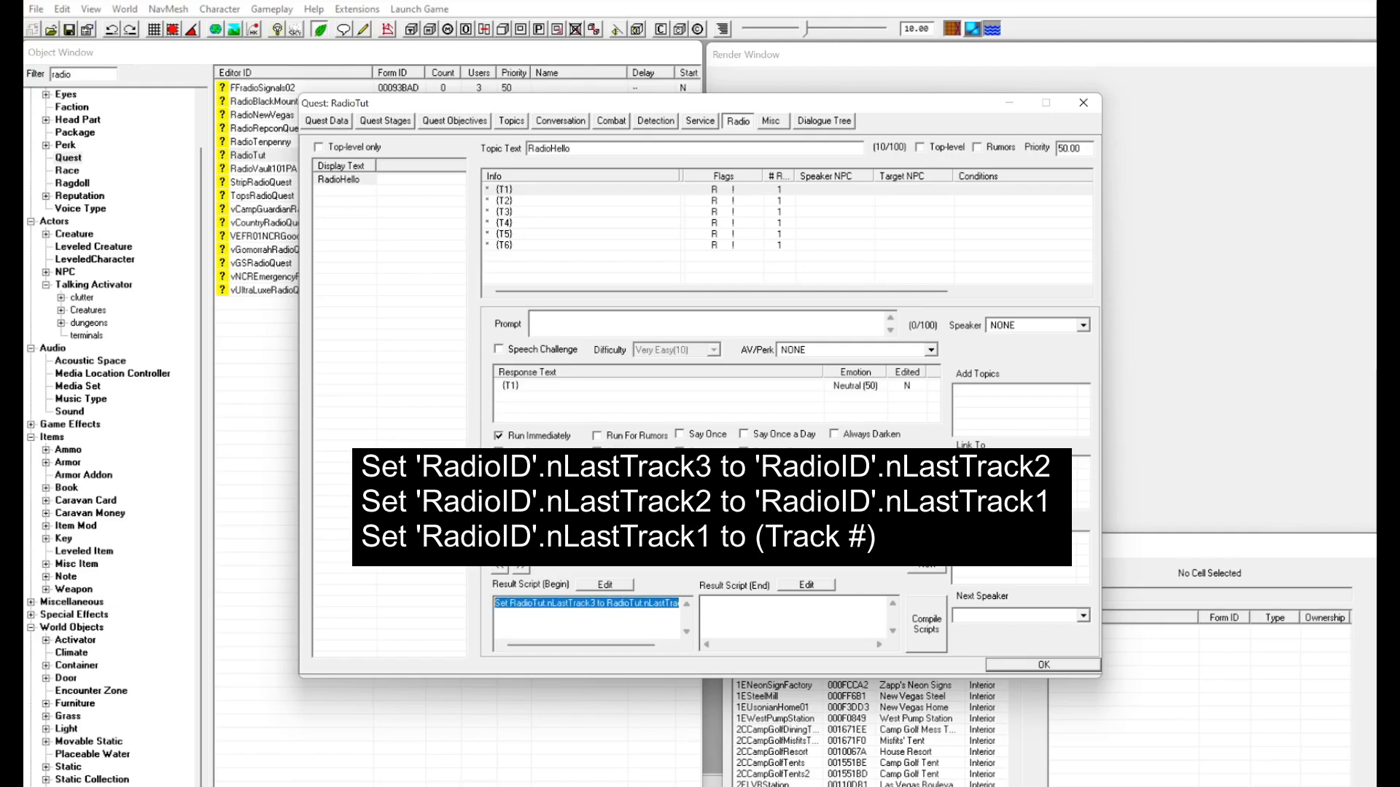
# Clear the begin result script of the {T1} response and paste the copied nLastTrack3 line back in.
pyautogui.press('Right')
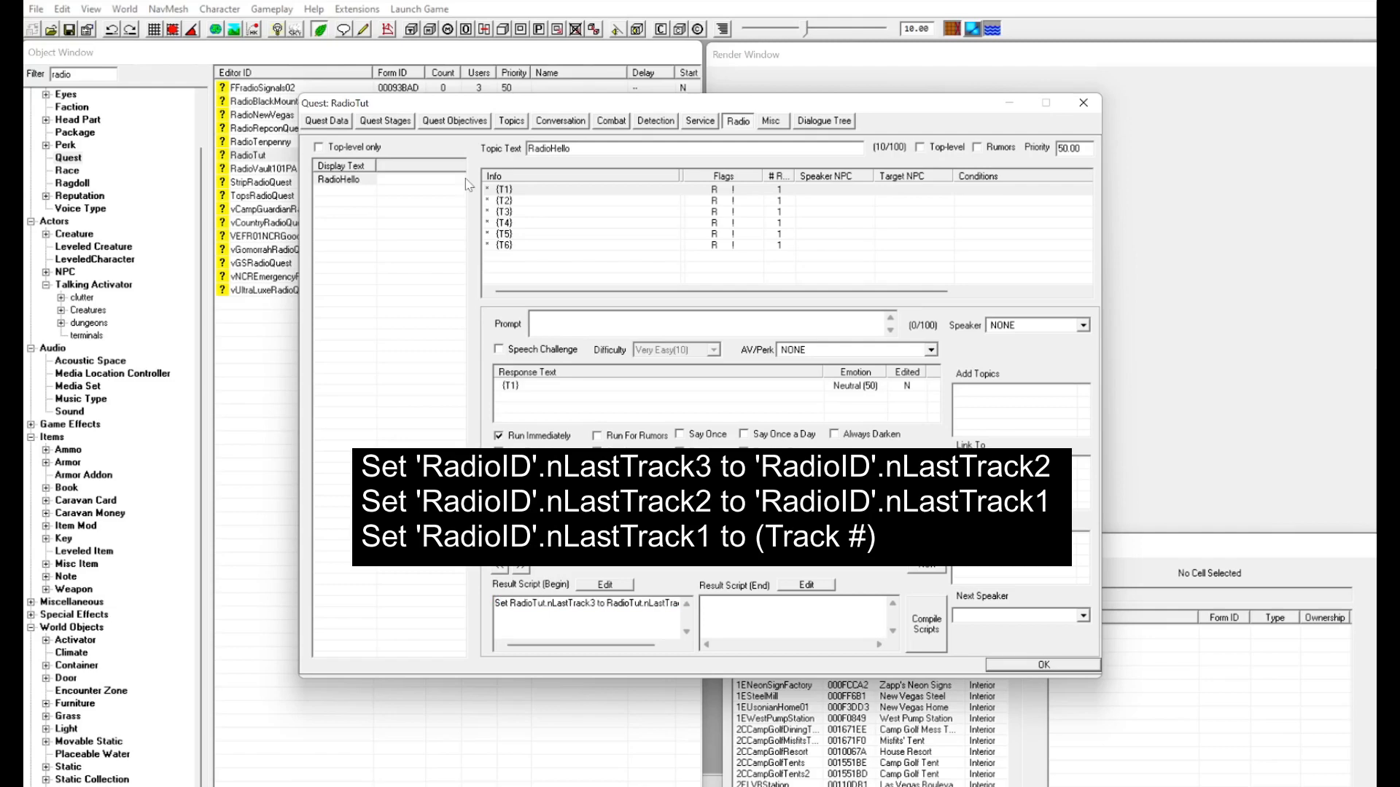
pyautogui.press('End')
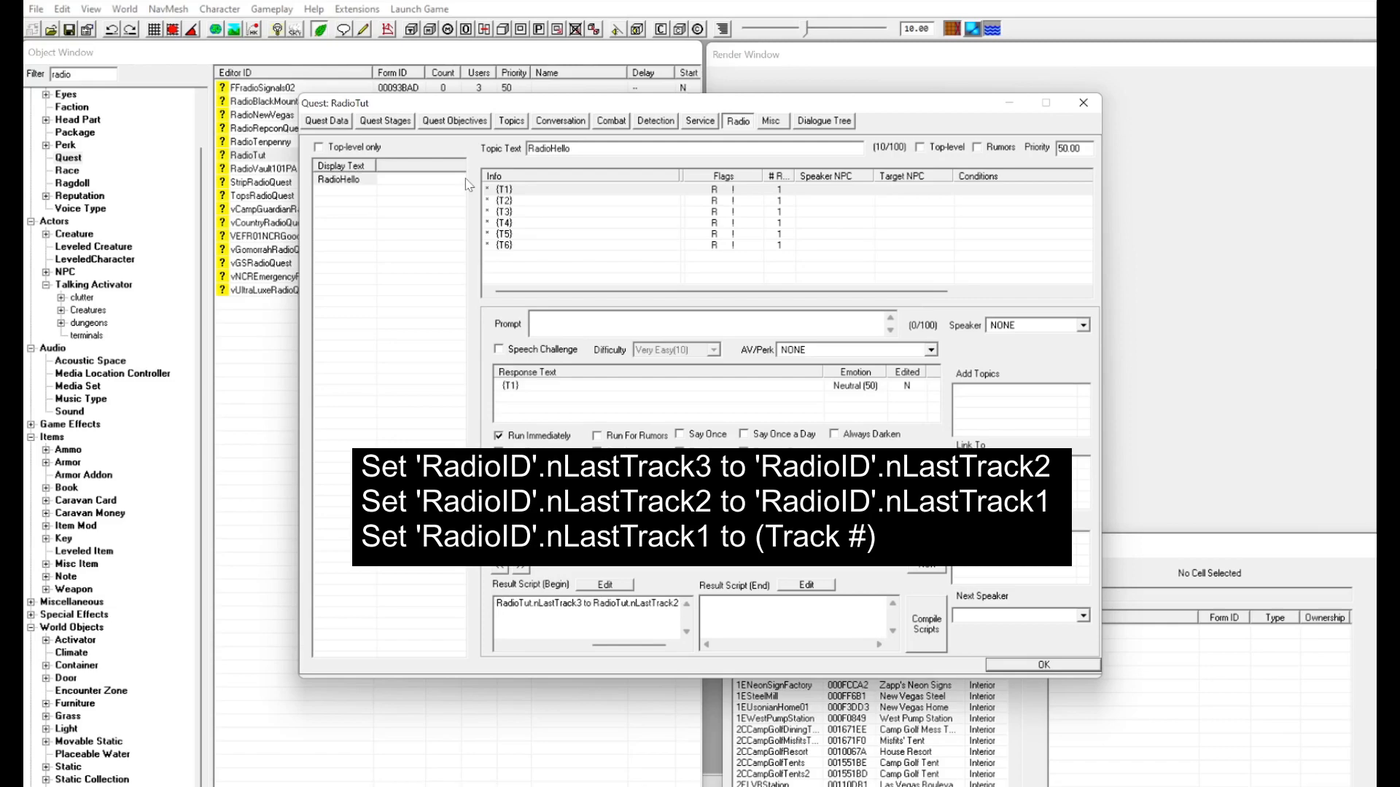
pyautogui.hotkey('ctrl', 'z')
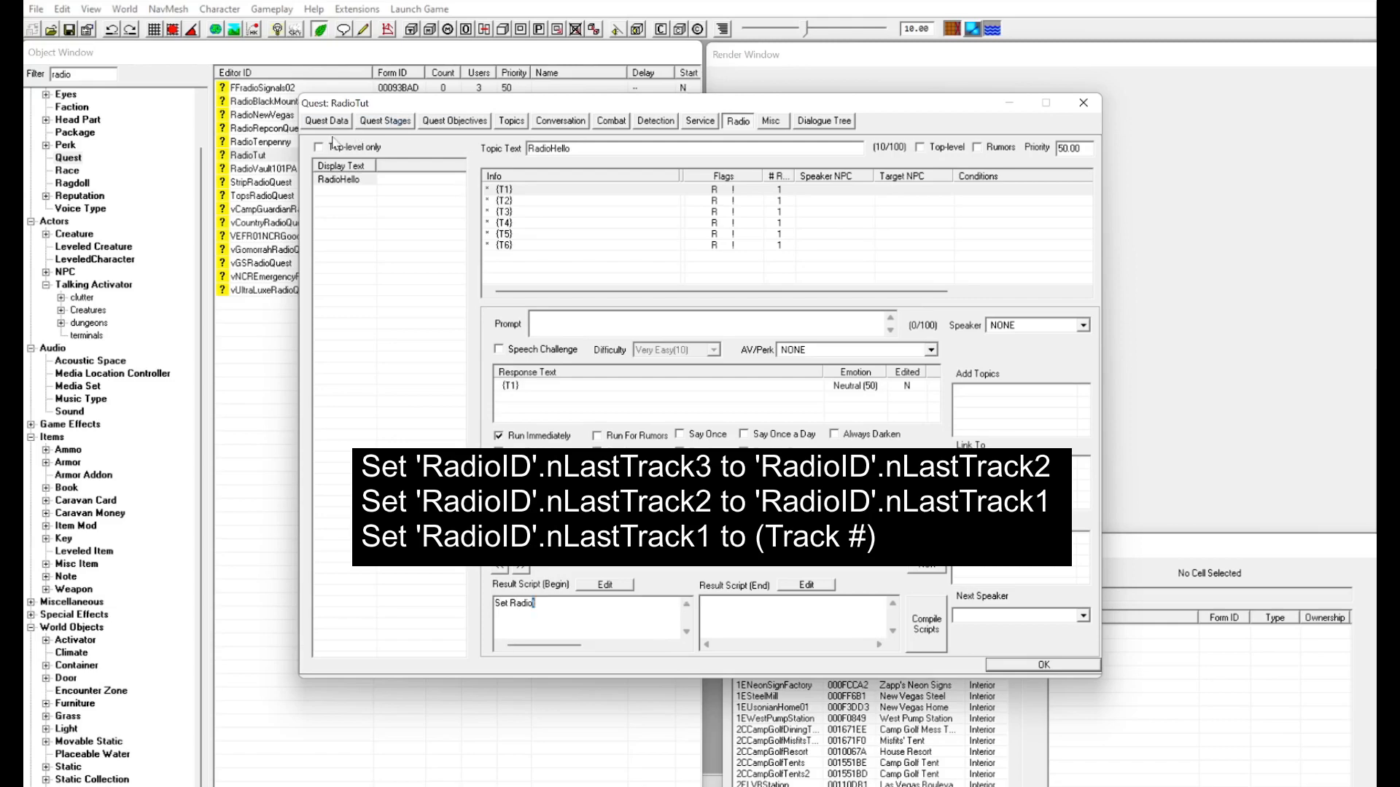
pyautogui.press('BackSpace')
pyautogui.press('BackSpace')
pyautogui.press('BackSpace')
pyautogui.press('BackSpace')
pyautogui.press('BackSpace')
pyautogui.hotkey('ctrl', 'v')
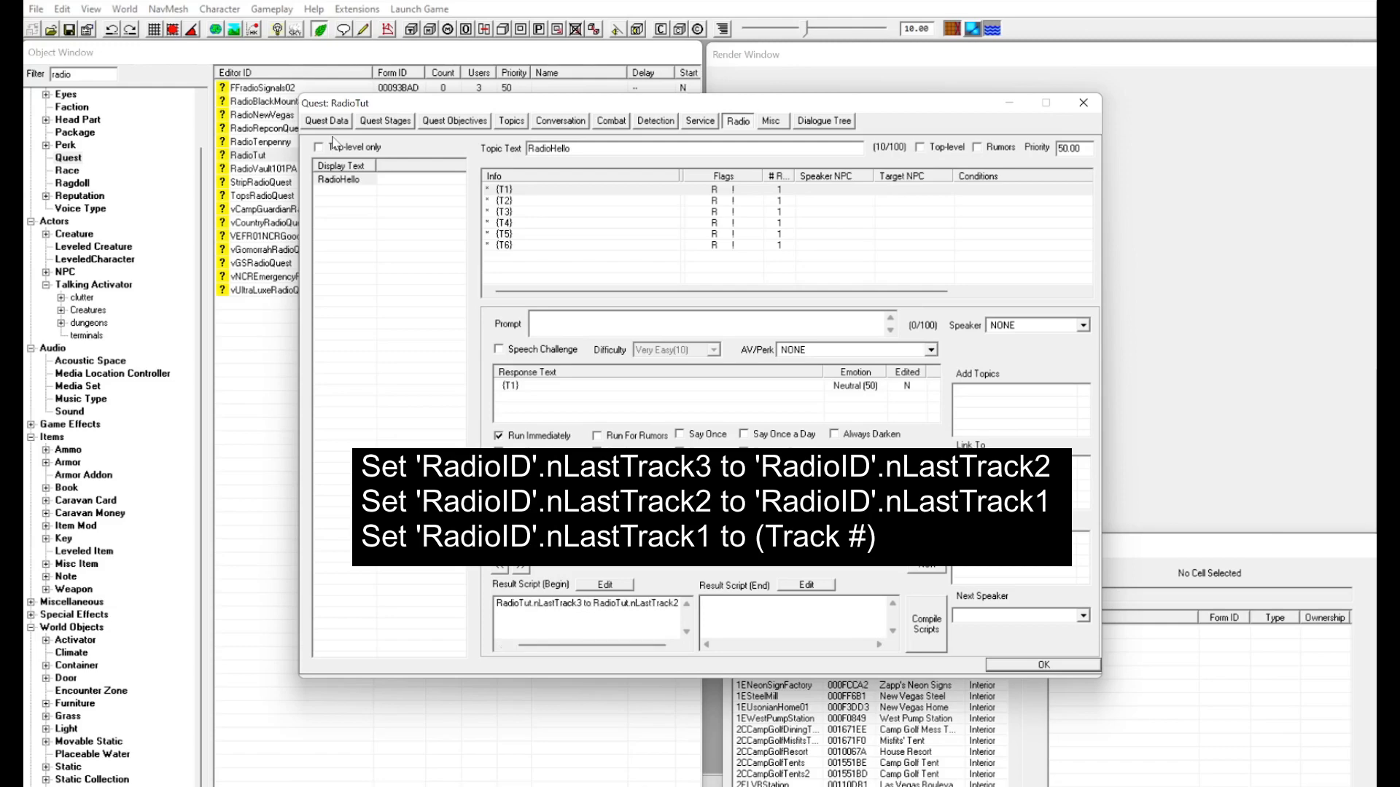
# Add a second line to the {T1} begin result script: "Set RadioTut.nLastTrack2 to RadioTut.nLastTrack1".
pyautogui.press('Return')
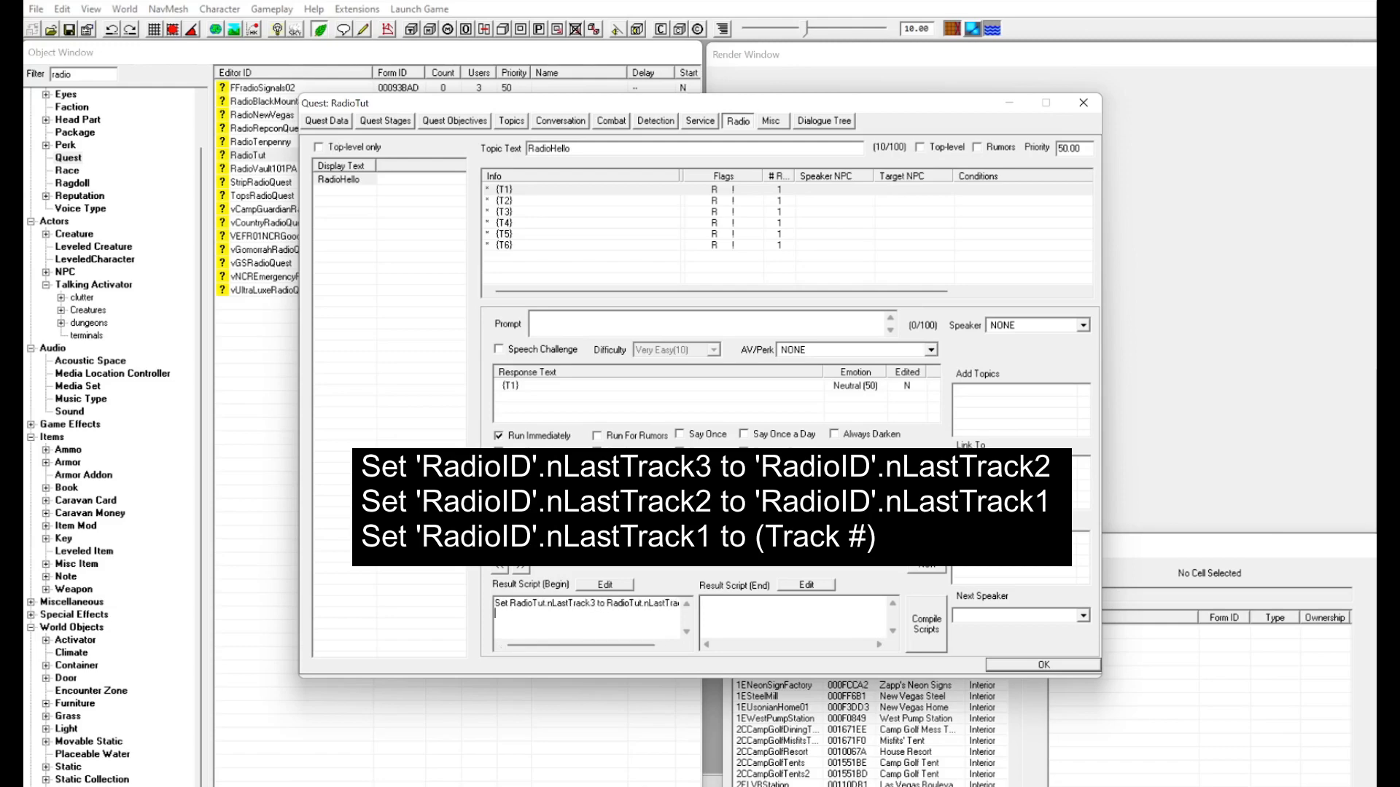
pyautogui.hotkey('ctrl', 'v')
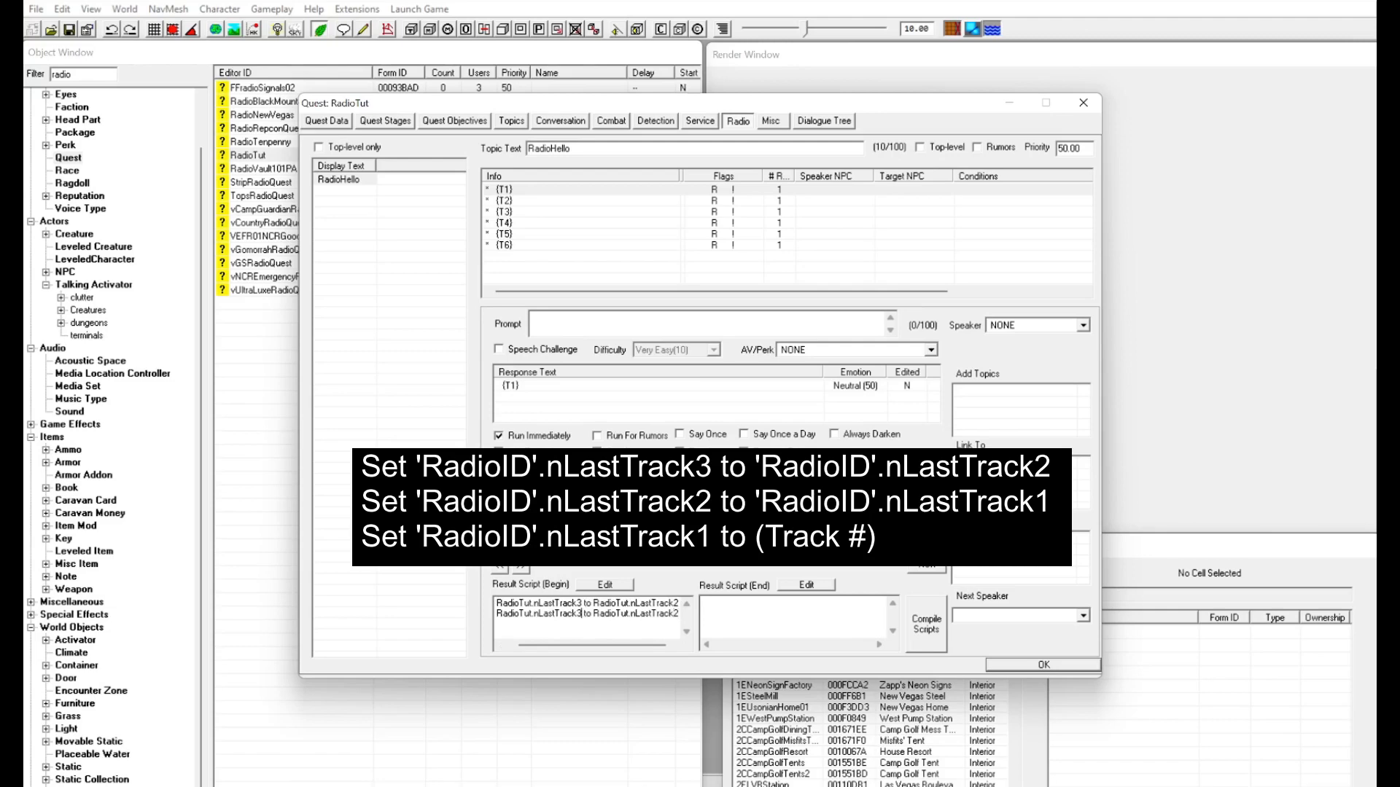
pyautogui.press('BackSpace')
pyautogui.write('2')
# Add a third line to the {T1} begin result script: "Set RadioTut.nLastTrack1 to 1".
pyautogui.press('Return')
pyautogui.hotkey('ctrl', 'v')
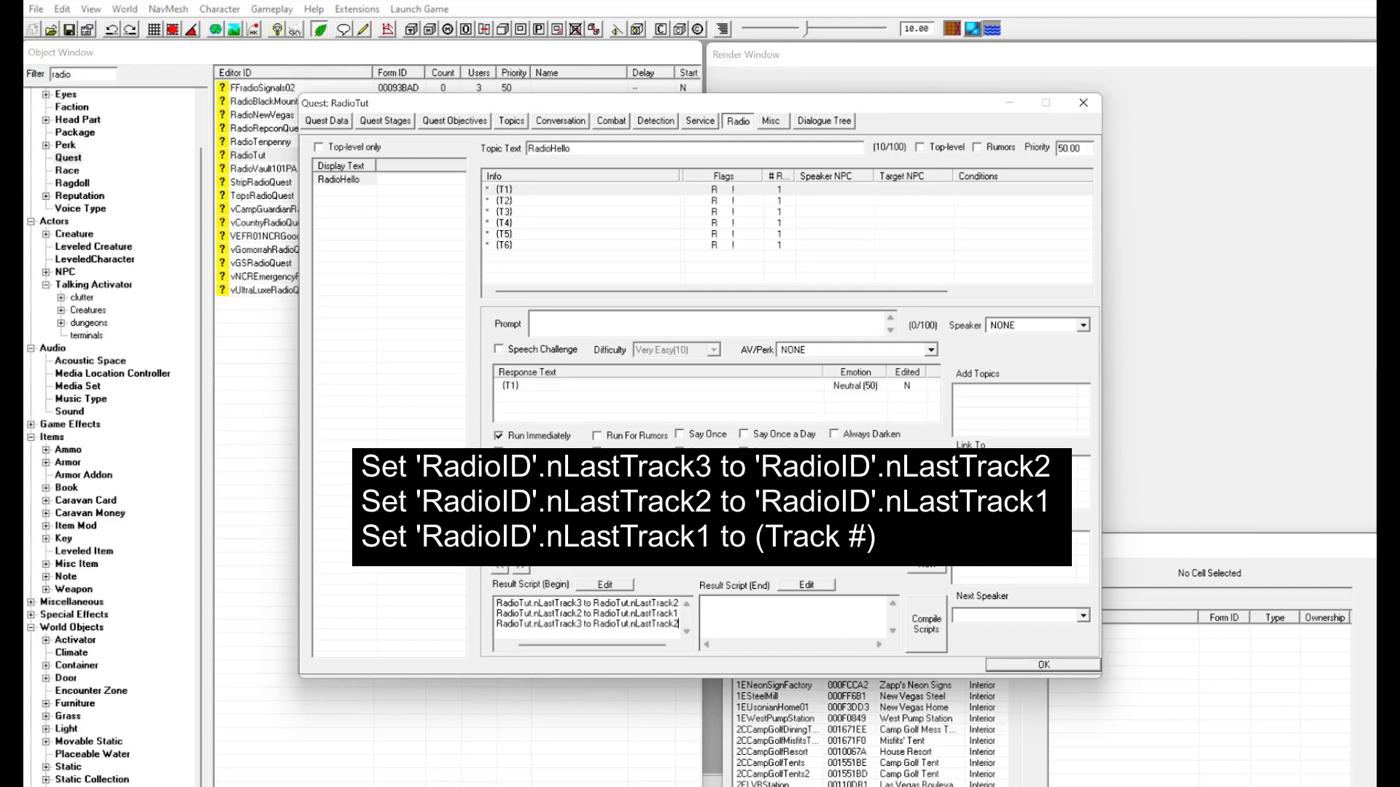
pyautogui.press('BackSpace')
pyautogui.press('BackSpace')
pyautogui.press('BackSpace')
pyautogui.press('BackSpace')
pyautogui.press('BackSpace')
pyautogui.press('BackSpace')
pyautogui.press('BackSpace')
pyautogui.press('BackSpace')
pyautogui.press('BackSpace')
pyautogui.press('BackSpace')
pyautogui.press('BackSpace')
pyautogui.press('BackSpace')
pyautogui.press('BackSpace')
pyautogui.press('BackSpace')
pyautogui.press('BackSpace')
pyautogui.press('BackSpace')
pyautogui.press('BackSpace')
pyautogui.press('BackSpace')
pyautogui.write('1')
pyautogui.press('Right')
pyautogui.press('Right')
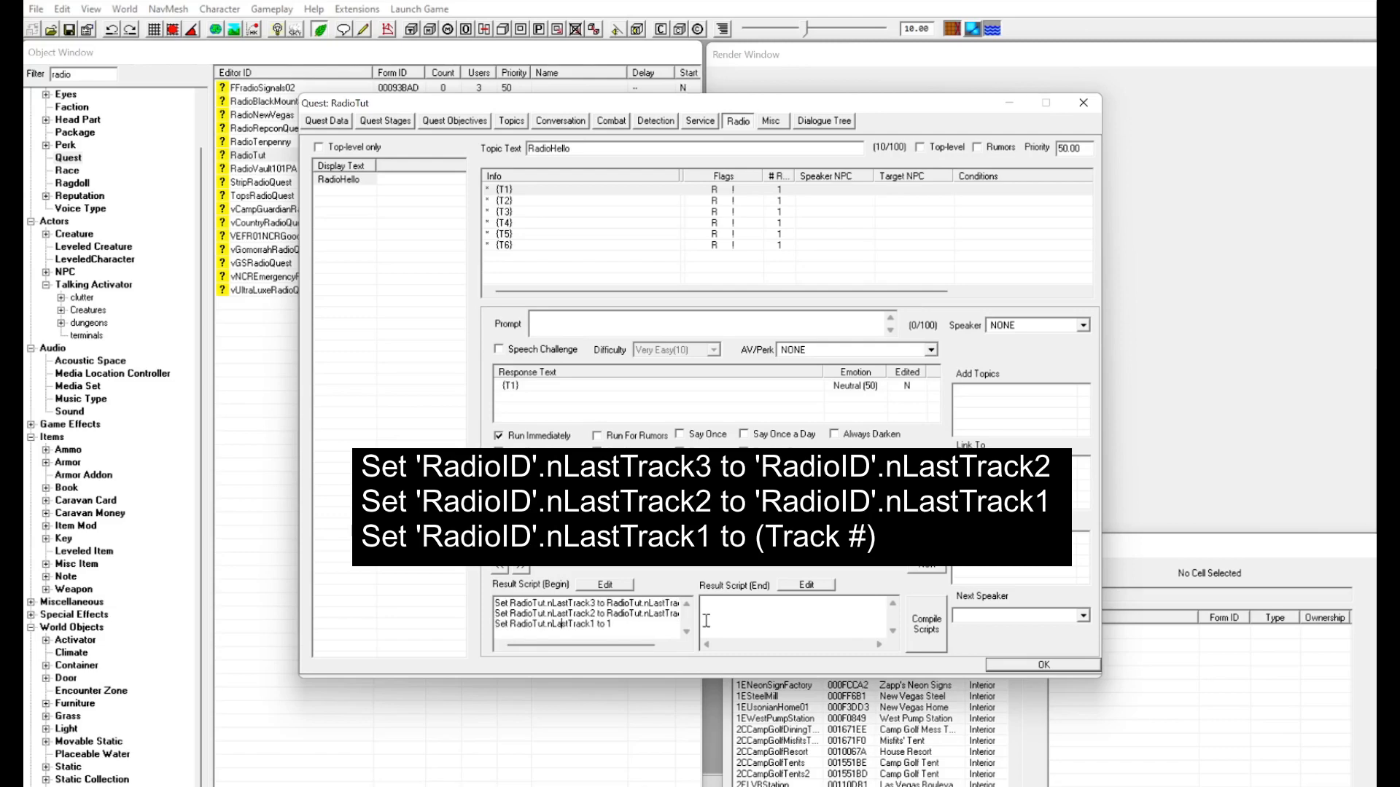
pyautogui.moveTo(620, 646); pyautogui.dragTo(665, 646)
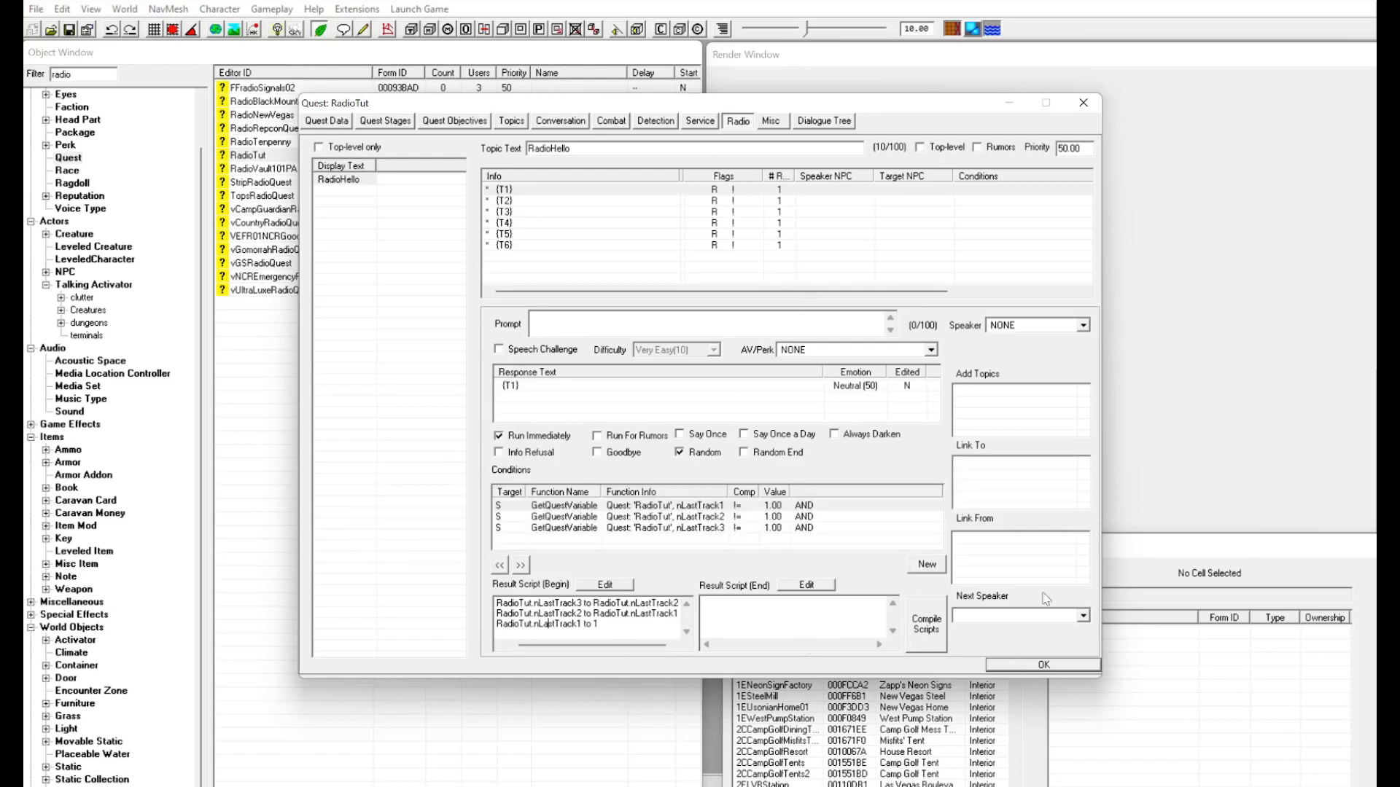
# Accept the RadioTut quest edits and save the plugin.
pyautogui.click(1049, 663)
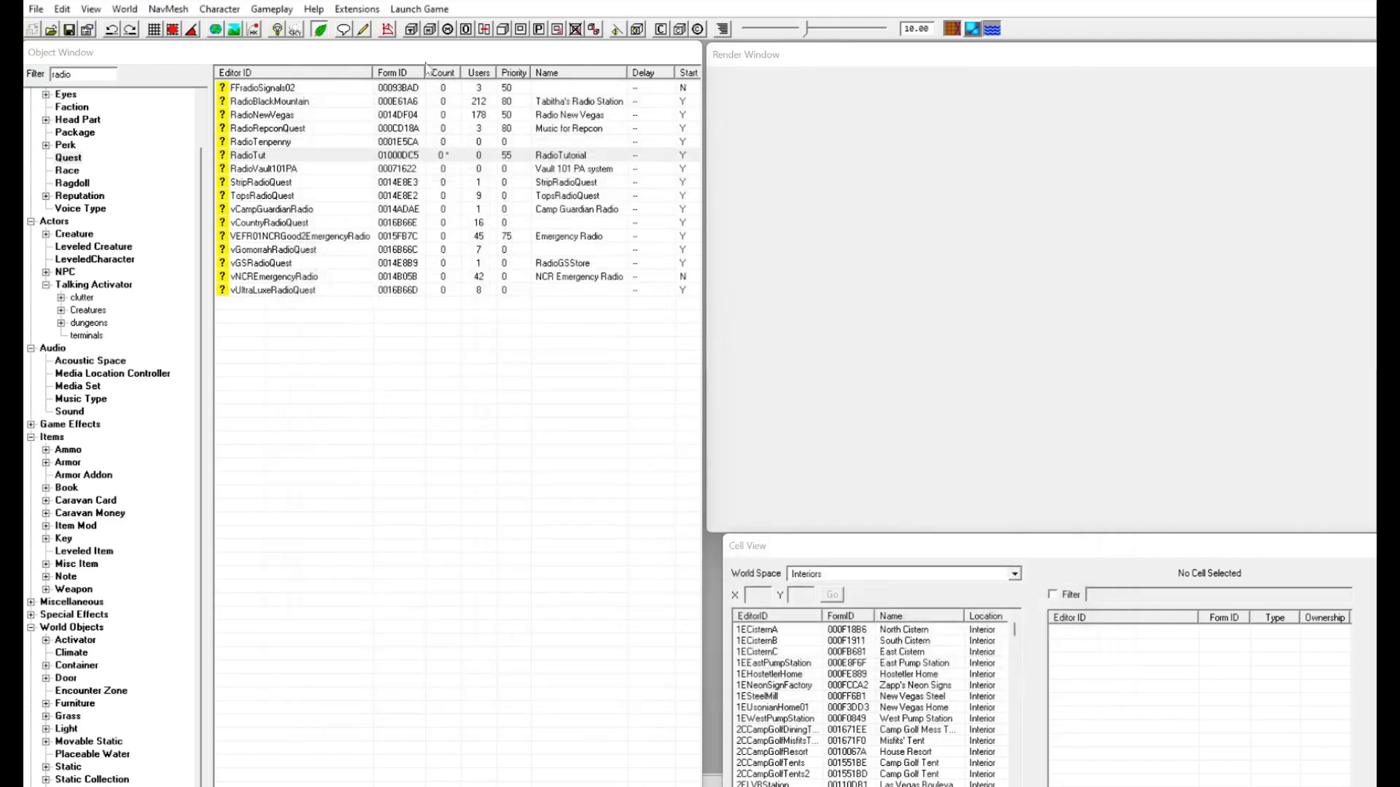
pyautogui.click(307, 158)
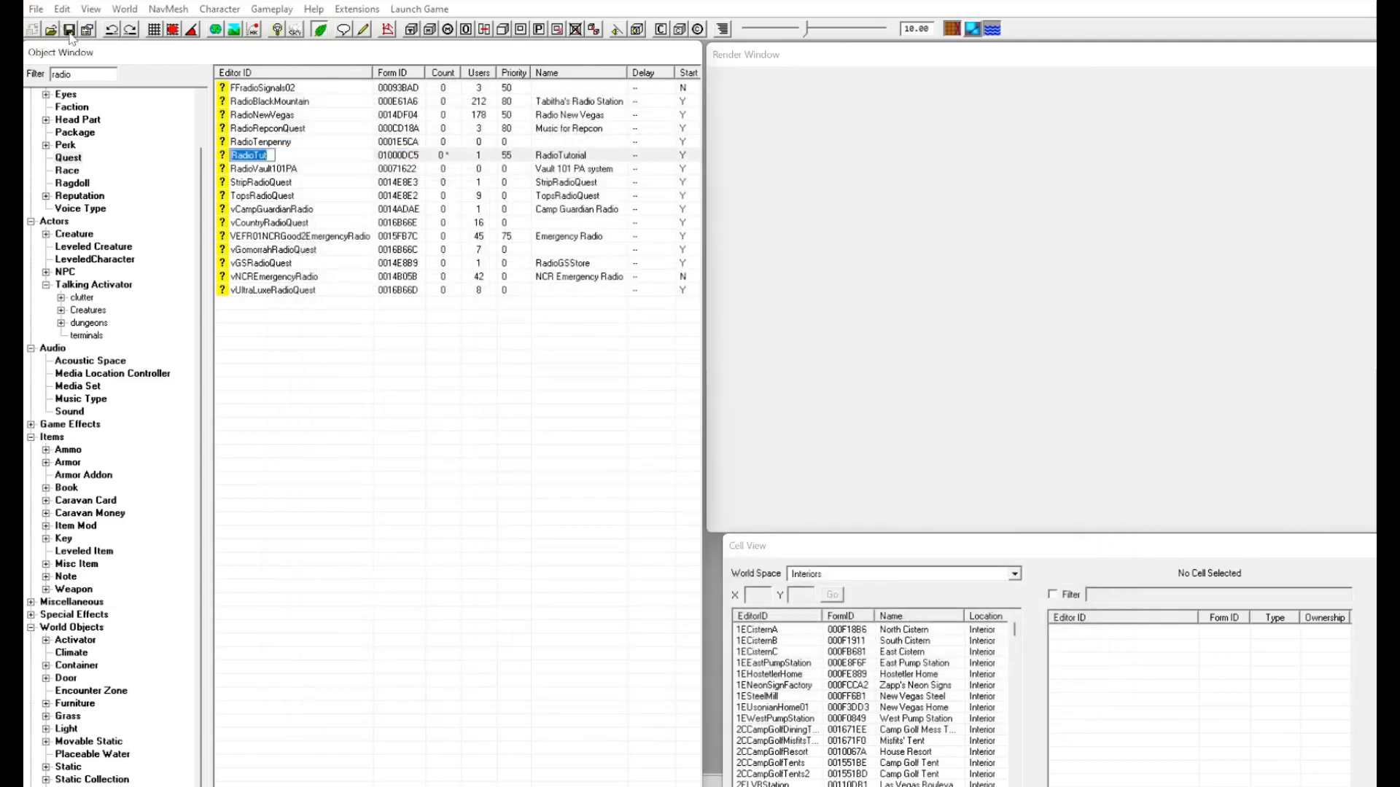
pyautogui.click(69, 31)
# Reopen the RadioTut quest's radio responses and copy all conditions of the {T1} response to the {T2} response.
pyautogui.doubleClick(333, 156)
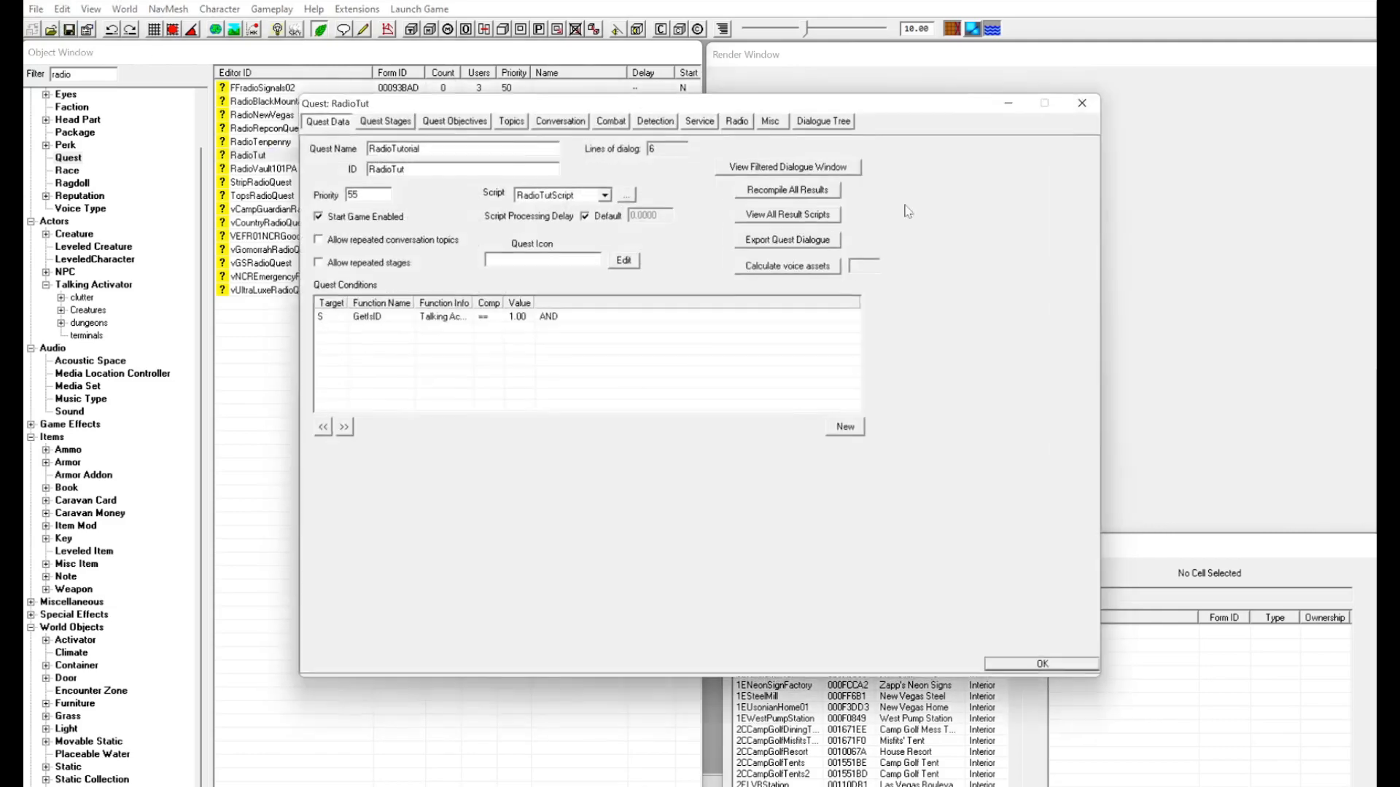
pyautogui.click(737, 121)
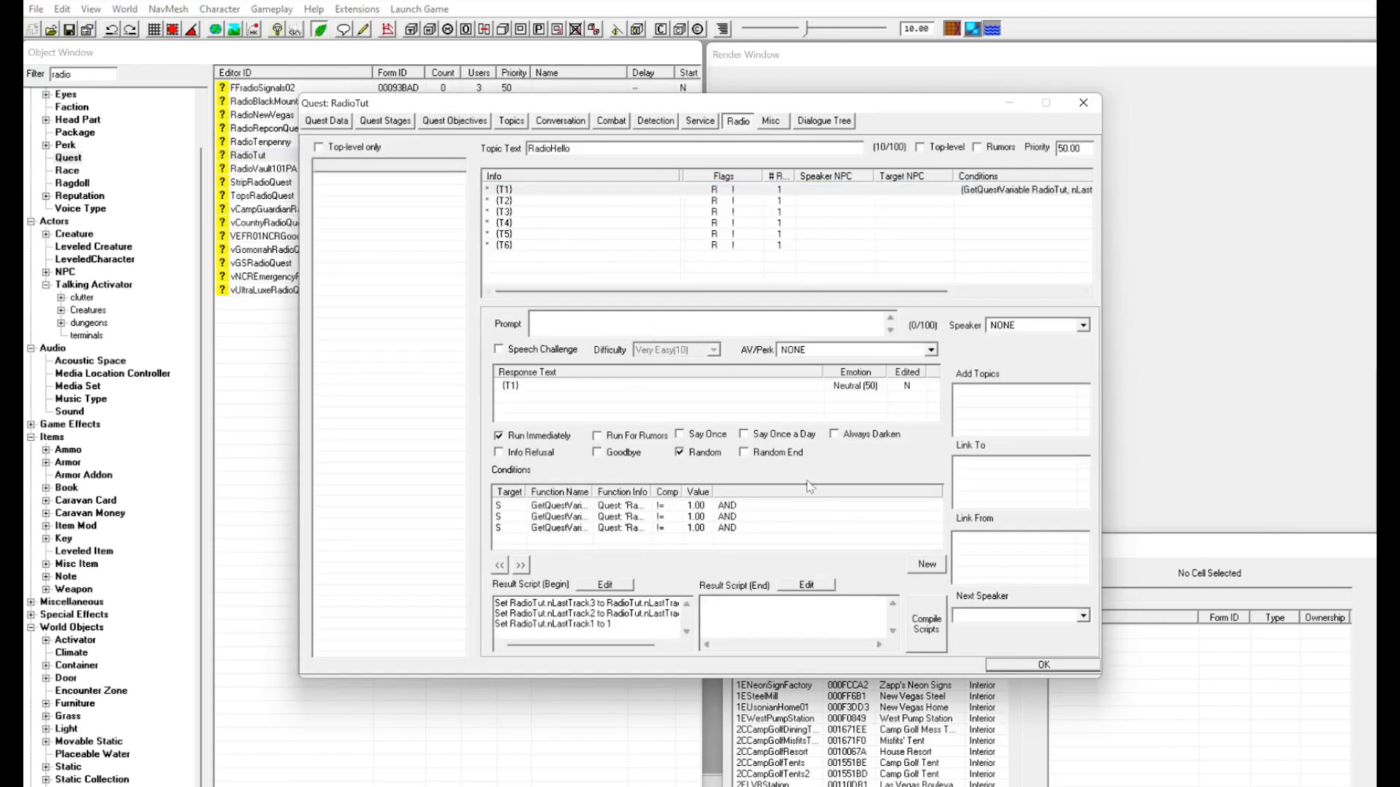
pyautogui.rightClick(593, 543)
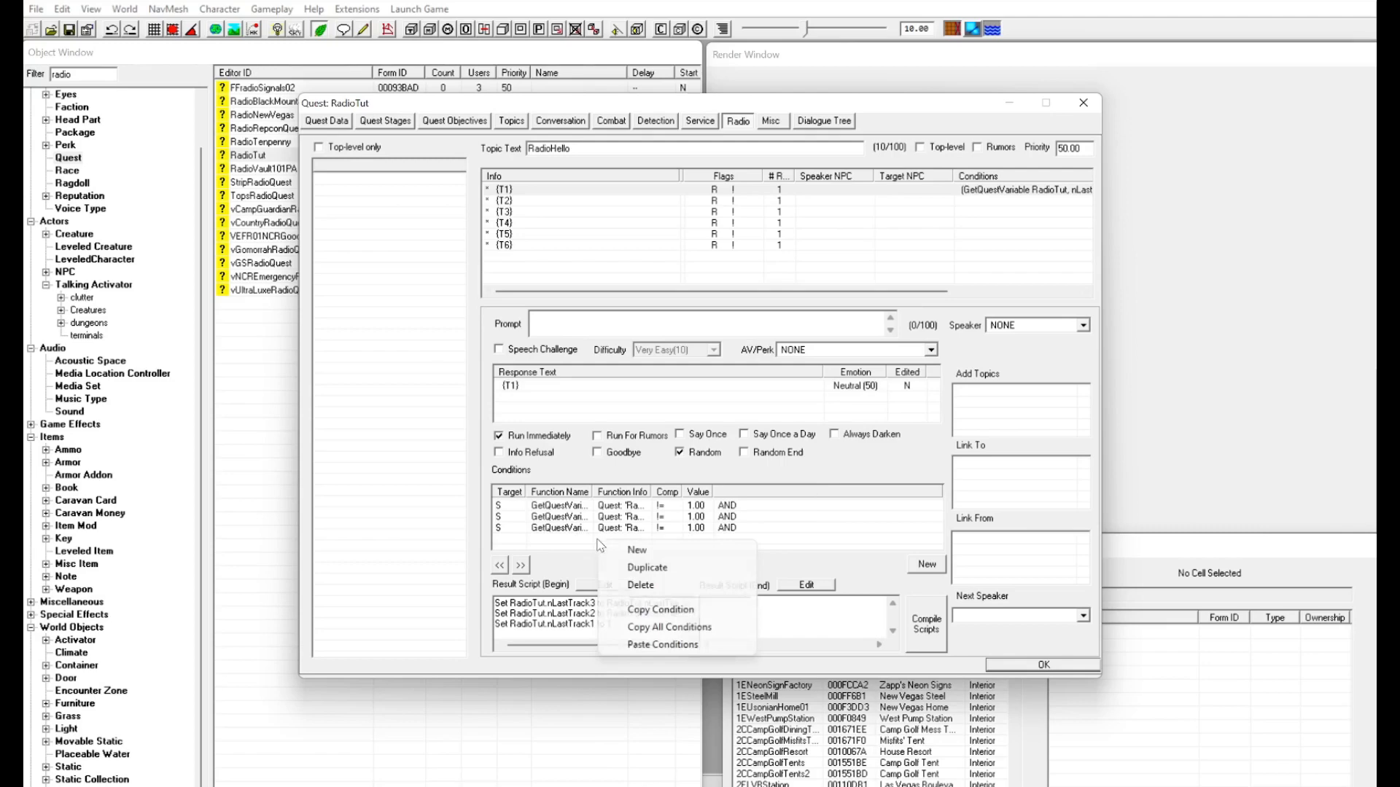
pyautogui.click(682, 628)
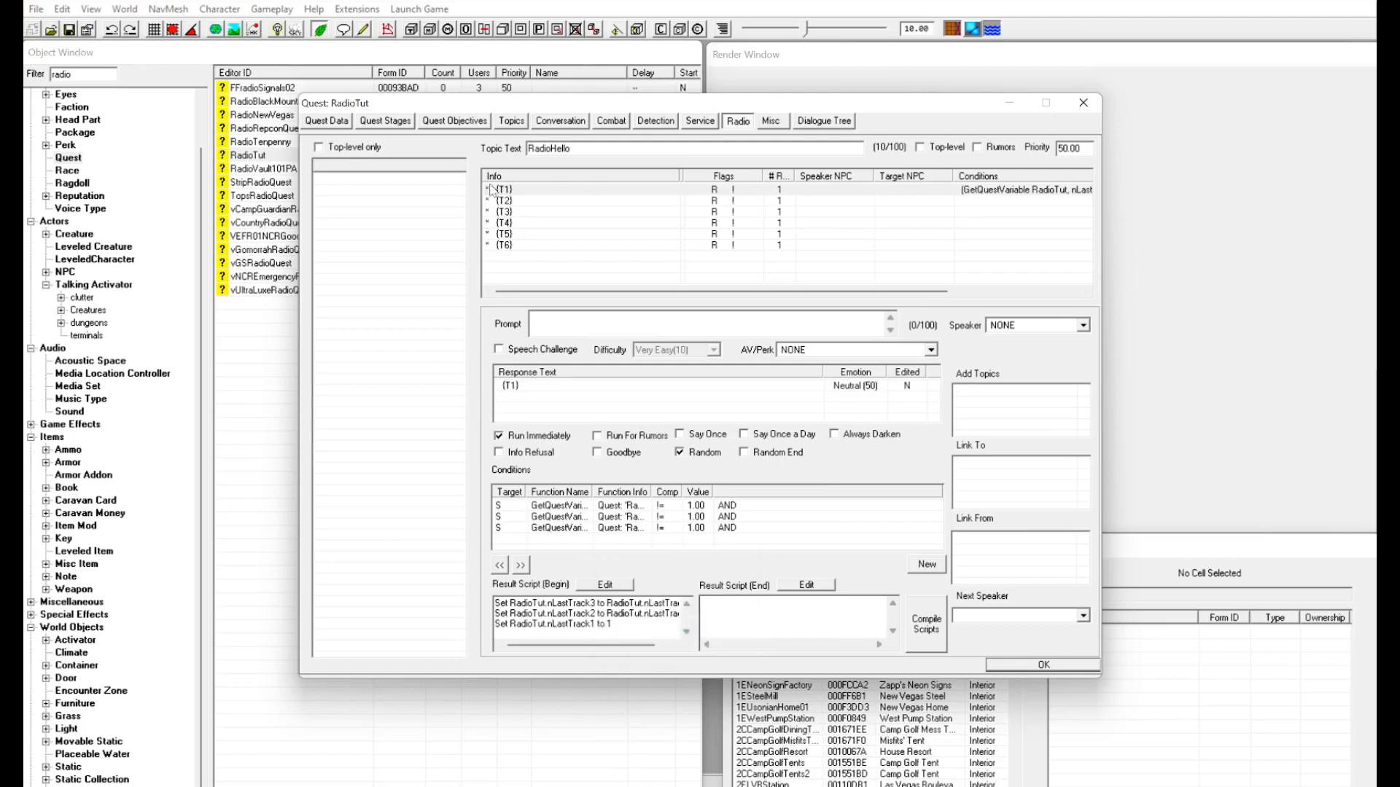
pyautogui.click(519, 202)
pyautogui.rightClick(586, 536)
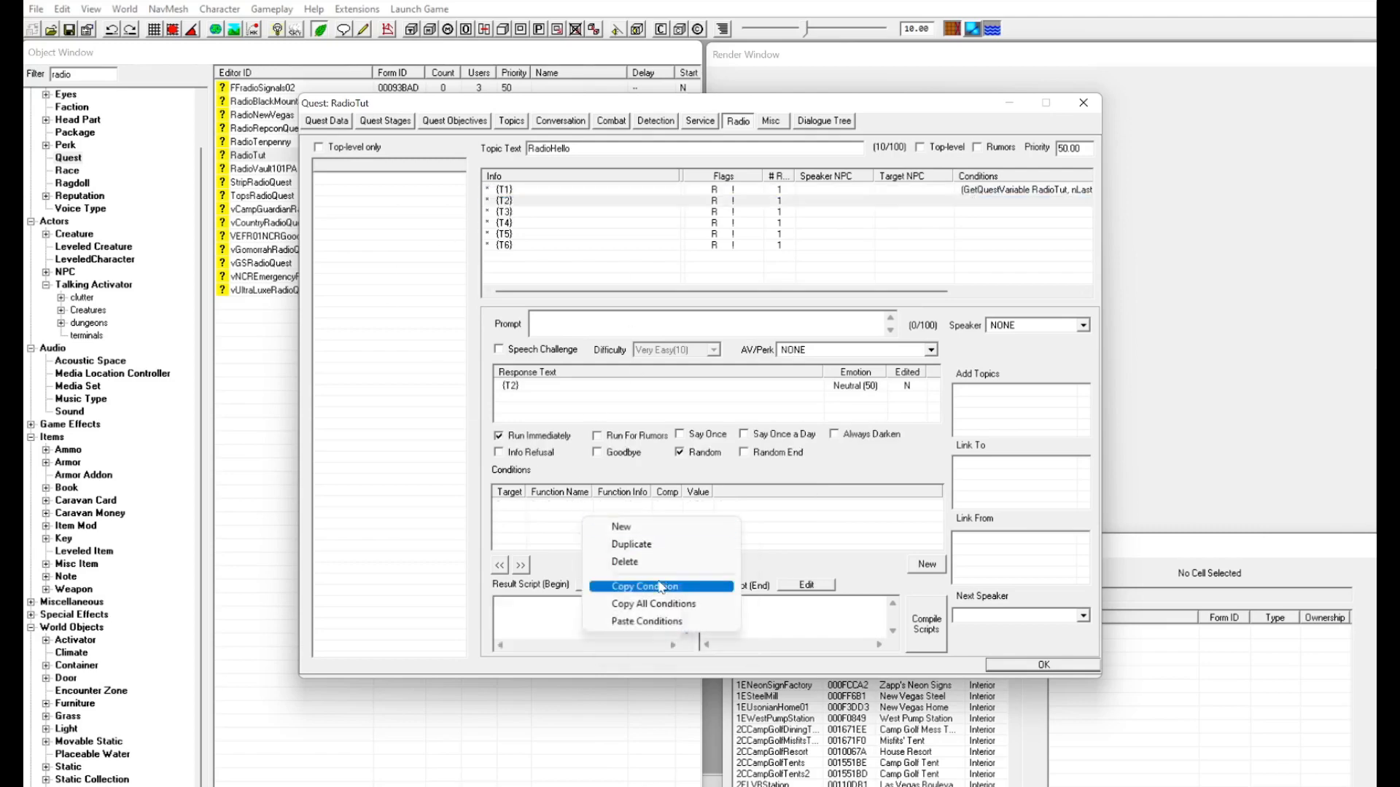
pyautogui.click(655, 622)
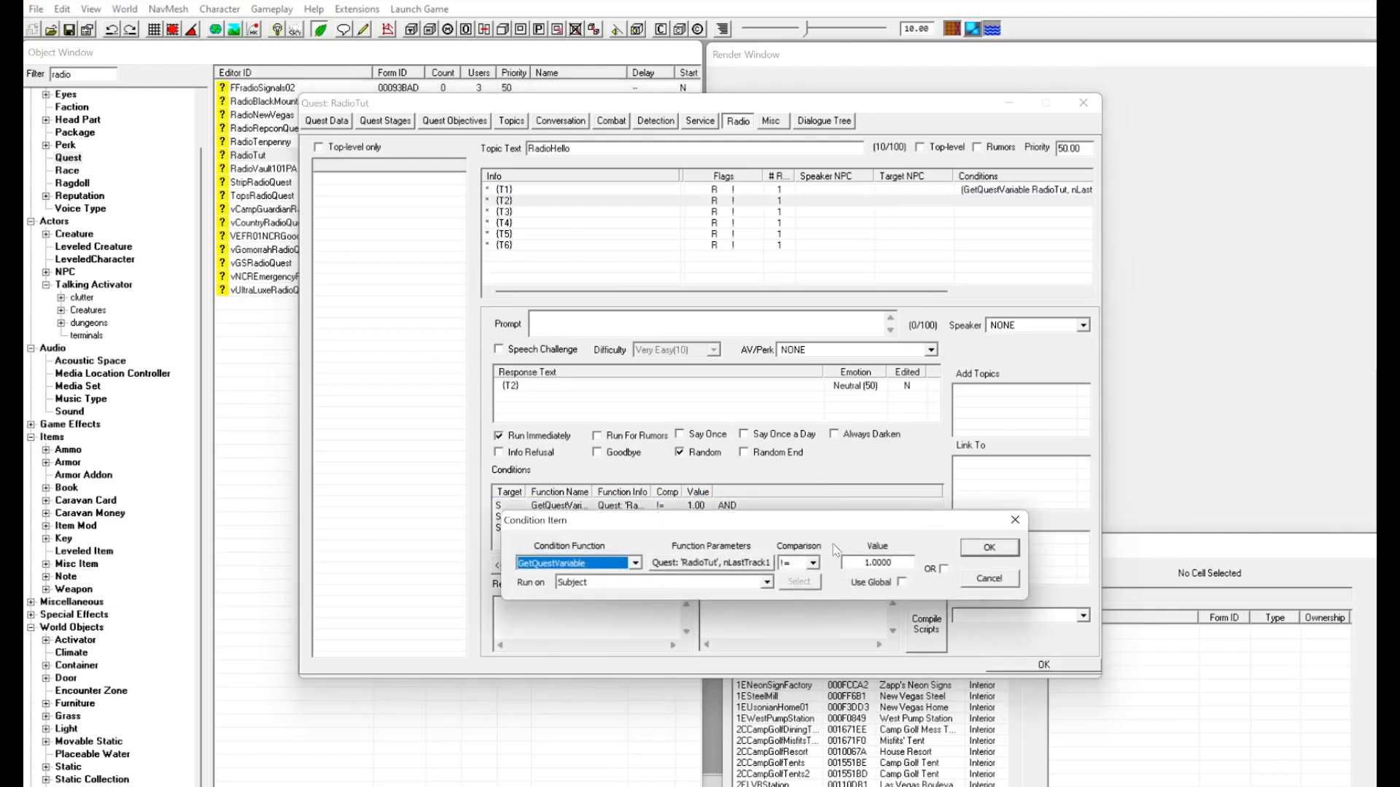
# Set the value of the nLastTrack1, nLastTrack2 and nLastTrack3 conditions of the {T2} response to 2.
pyautogui.doubleClick(876, 562)
pyautogui.write('2')
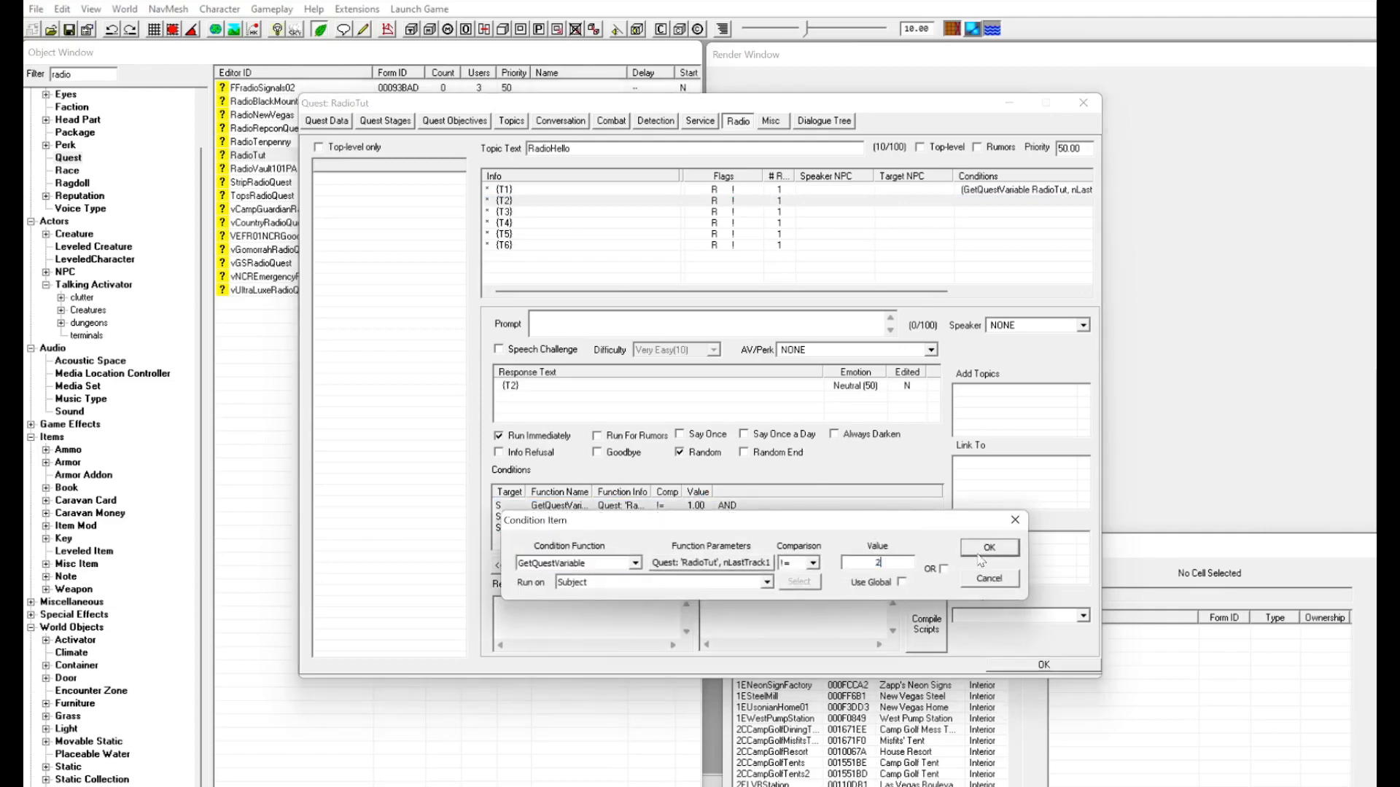
pyautogui.click(981, 551)
pyautogui.doubleClick(790, 518)
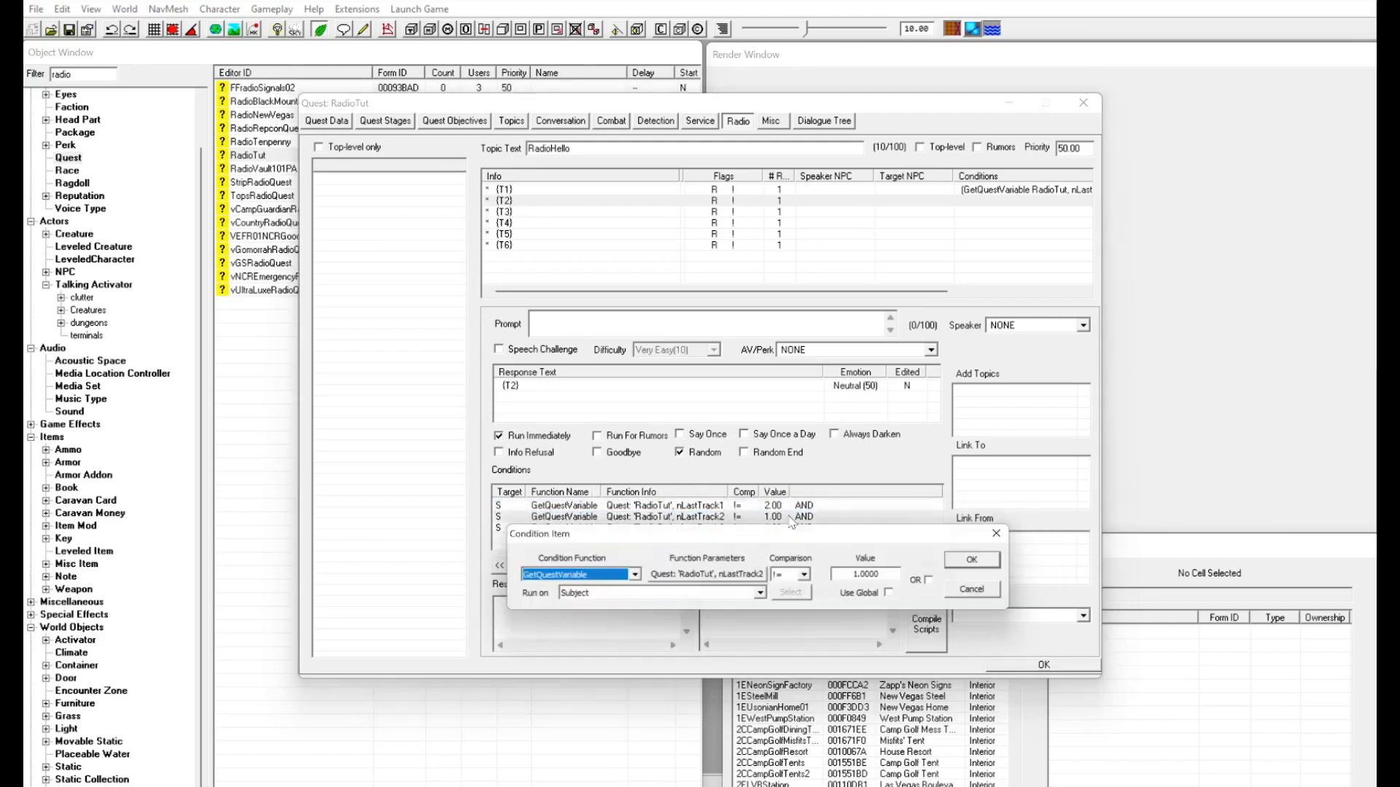
pyautogui.click(872, 576)
pyautogui.click(981, 561)
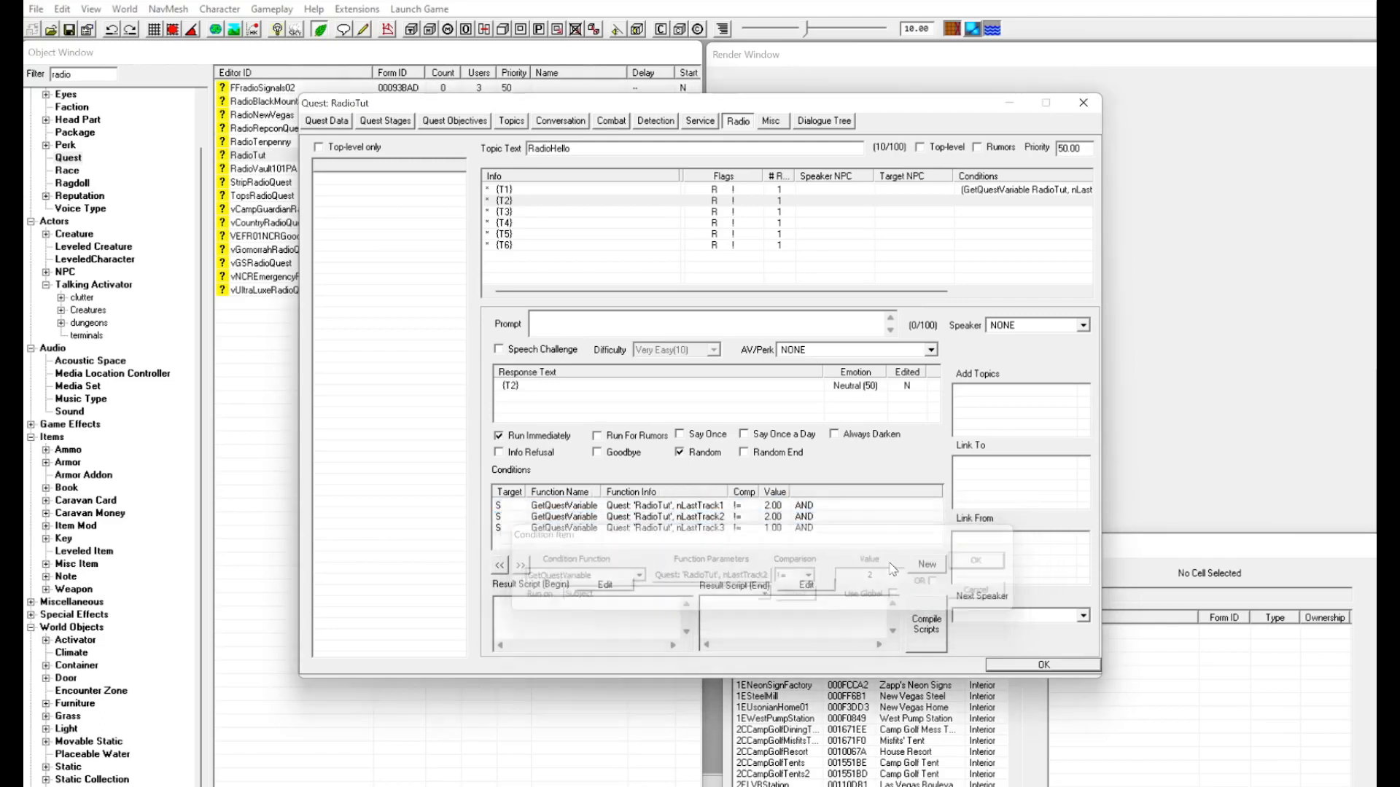
pyautogui.doubleClick(790, 527)
pyautogui.click(872, 592)
pyautogui.write('2')
pyautogui.click(989, 576)
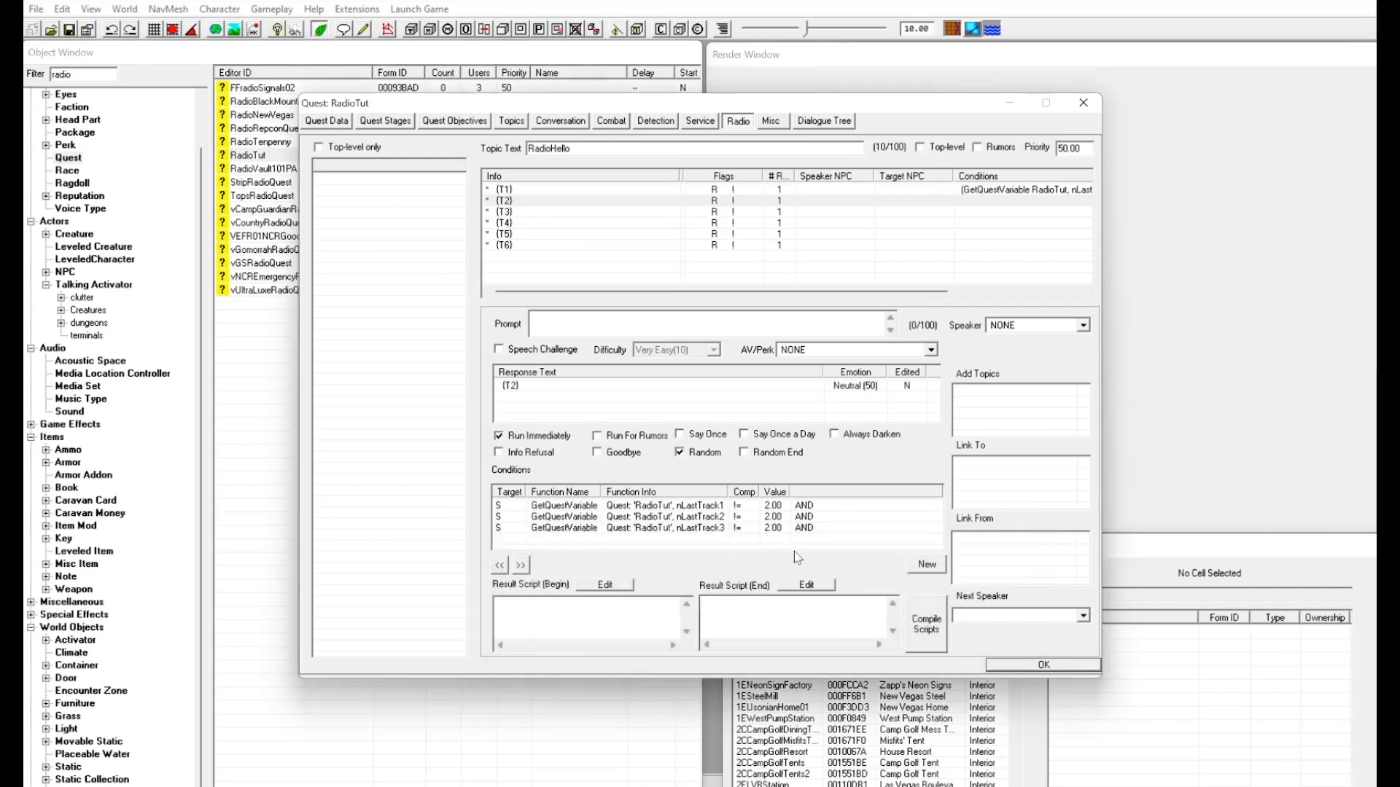
# Paste the copied conditions into the {T3} response and set their values to 3.
pyautogui.click(506, 211)
pyautogui.rightClick(654, 514)
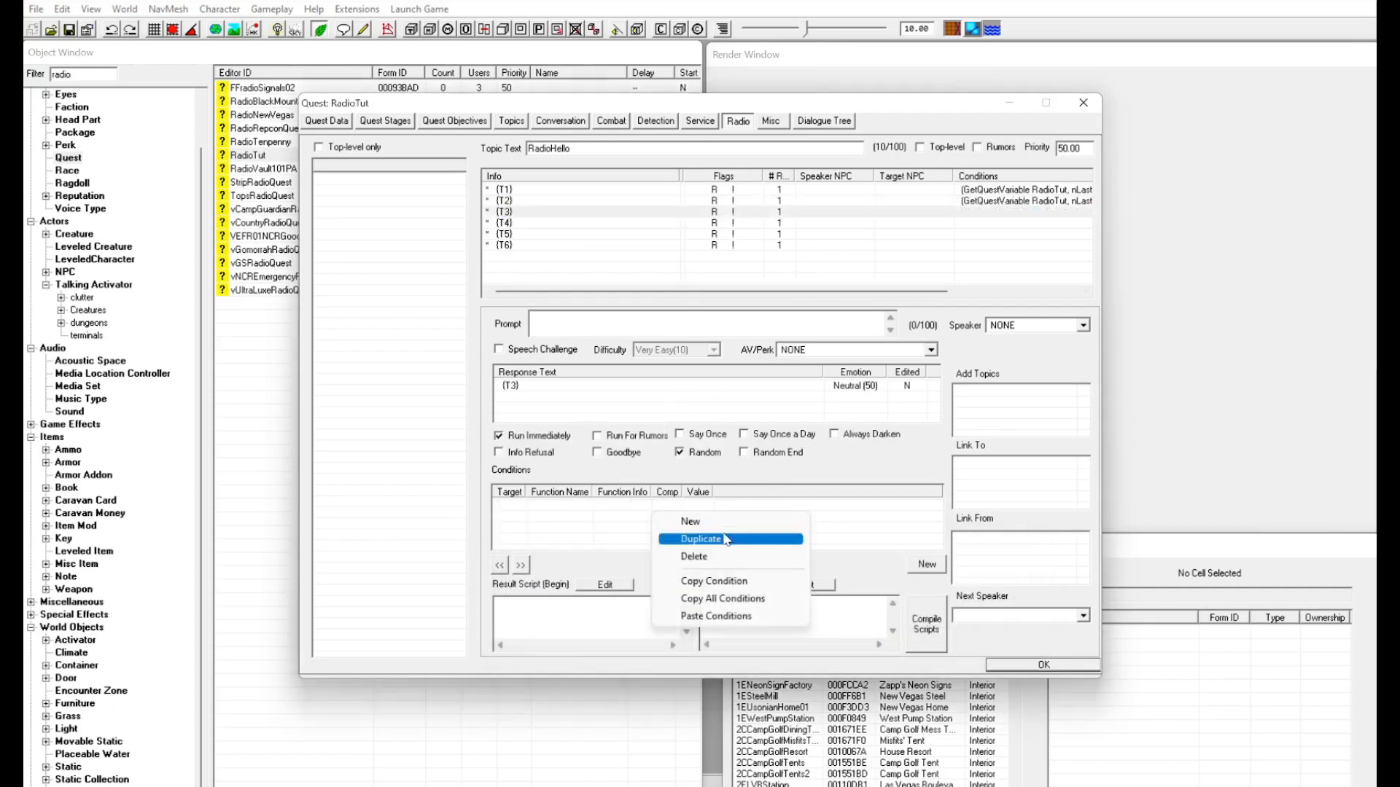
pyautogui.click(716, 617)
pyautogui.doubleClick(718, 506)
pyautogui.doubleClick(874, 562)
pyautogui.write('3')
pyautogui.click(989, 548)
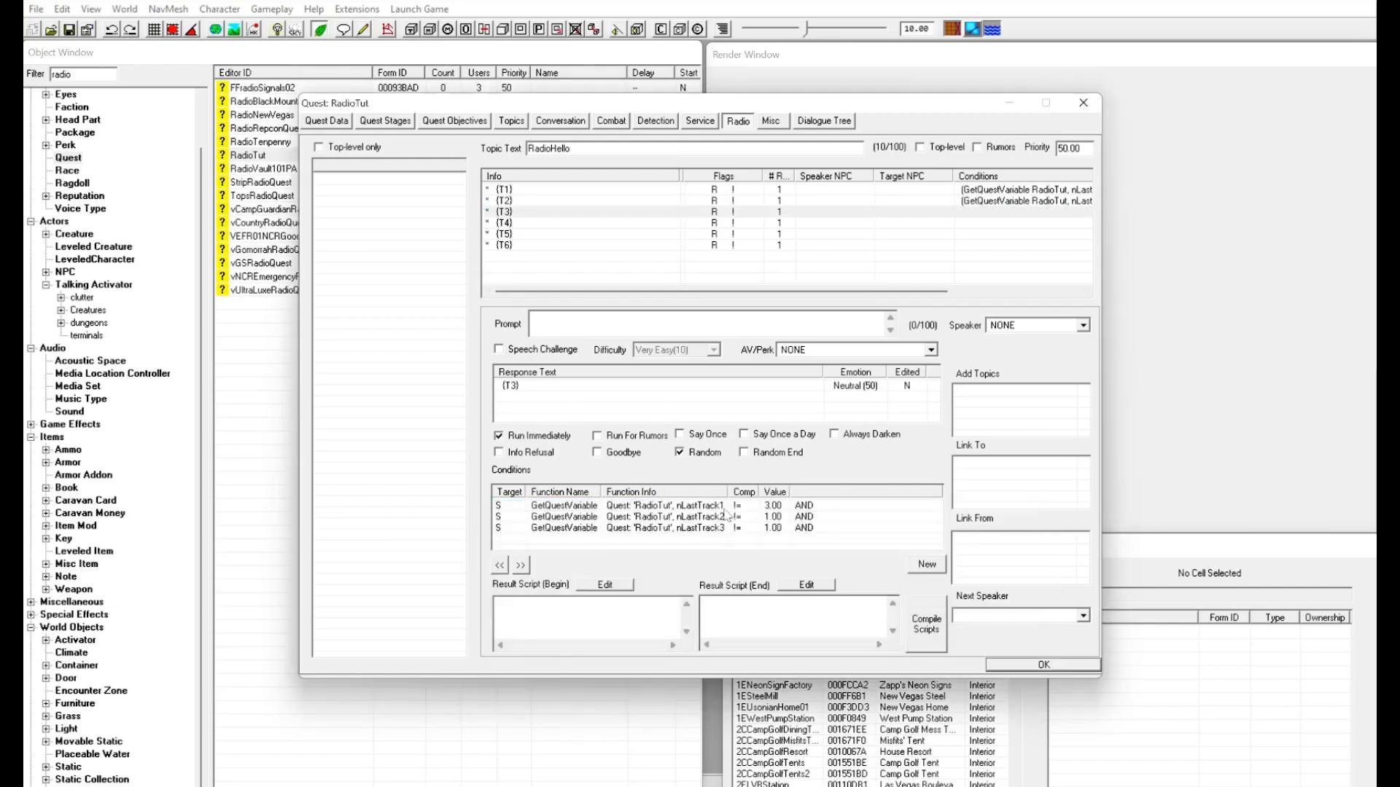
pyautogui.doubleClick(718, 517)
pyautogui.click(989, 573)
# Paste the copied conditions into the {T4} response and set their values to 4.
pyautogui.click(505, 223)
pyautogui.rightClick(670, 548)
pyautogui.click(722, 622)
pyautogui.doubleClick(688, 504)
pyautogui.click(982, 546)
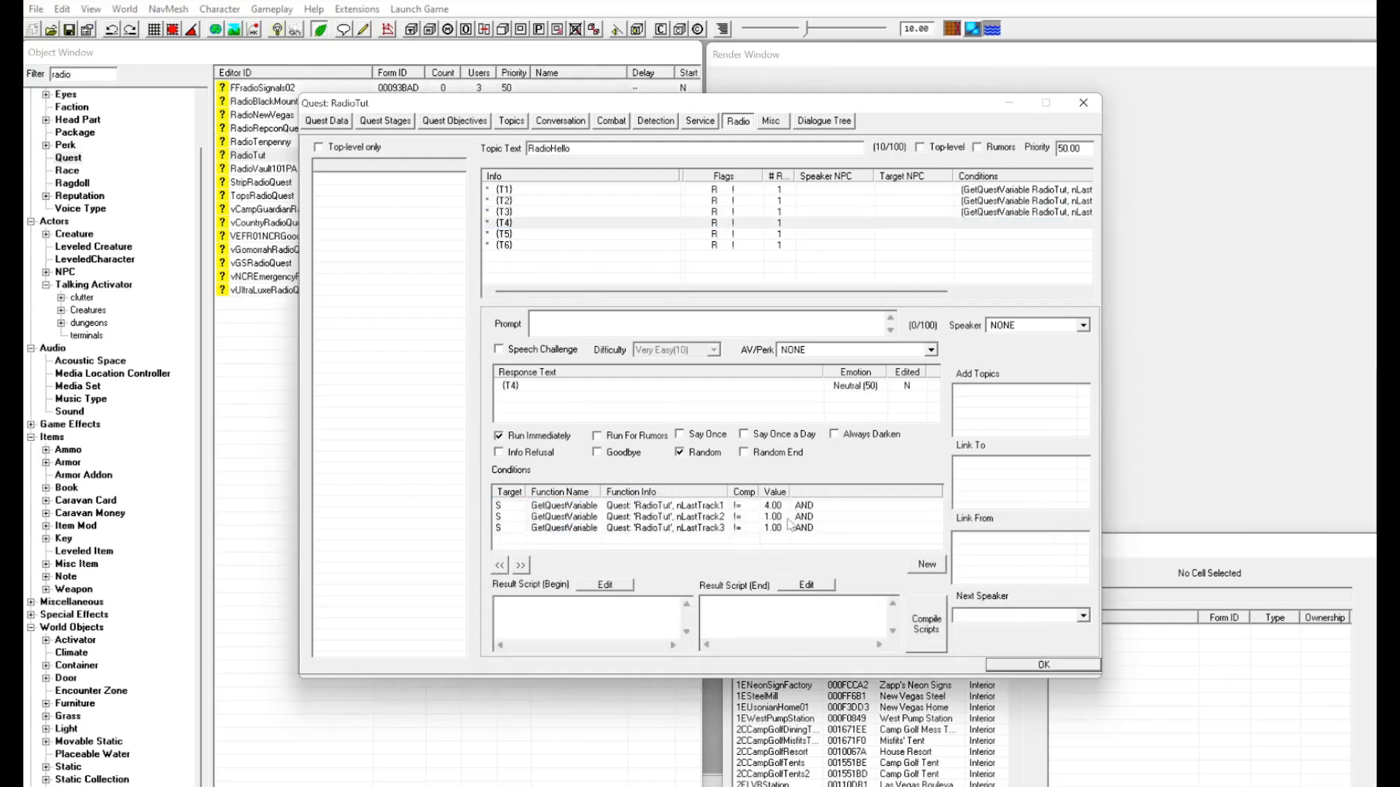
pyautogui.doubleClick(714, 529)
pyautogui.click(984, 574)
# Paste the copied conditions into the {T5} response and set their values to 5.
pyautogui.click(505, 234)
pyautogui.rightClick(745, 550)
pyautogui.click(791, 623)
pyautogui.doubleClick(714, 505)
pyautogui.doubleClick(874, 561)
pyautogui.write('5')
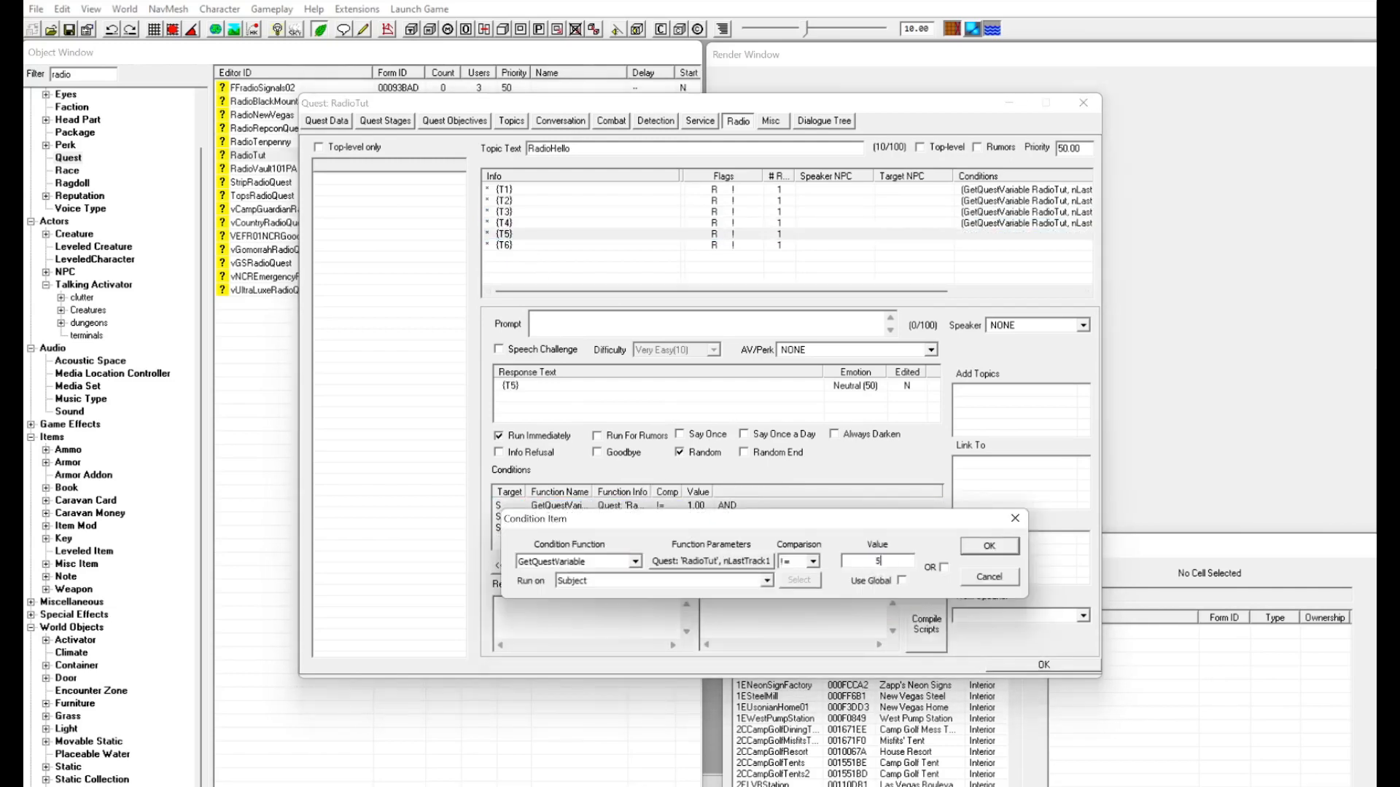
pyautogui.click(983, 547)
pyautogui.doubleClick(715, 517)
pyautogui.doubleClick(715, 529)
pyautogui.click(985, 572)
# Paste the copied conditions into the {T6} response and set their values to 6.
pyautogui.click(505, 245)
pyautogui.rightClick(711, 522)
pyautogui.click(775, 625)
pyautogui.doubleClick(714, 506)
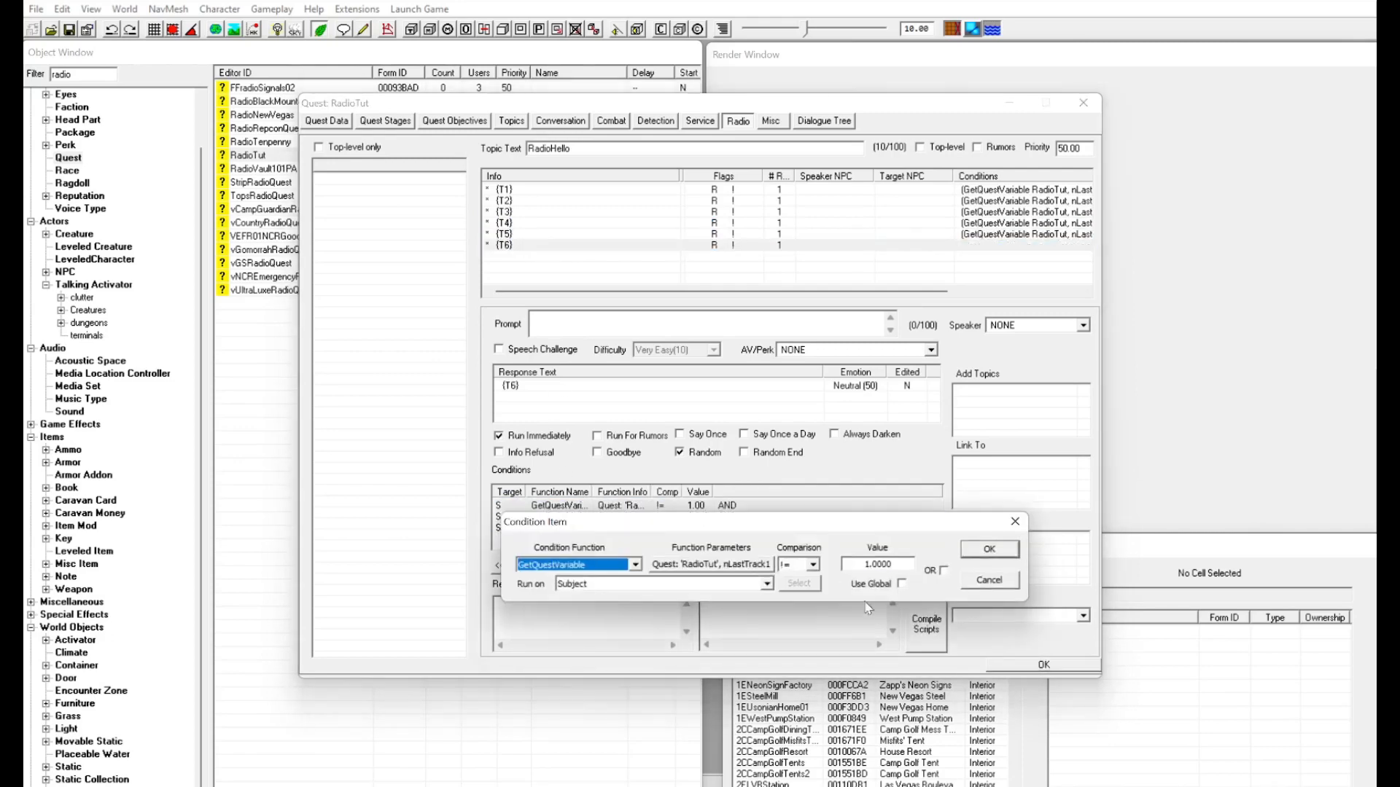
pyautogui.doubleClick(874, 564)
pyautogui.write('6')
pyautogui.click(986, 548)
pyautogui.doubleClick(715, 517)
pyautogui.doubleClick(715, 528)
pyautogui.click(988, 574)
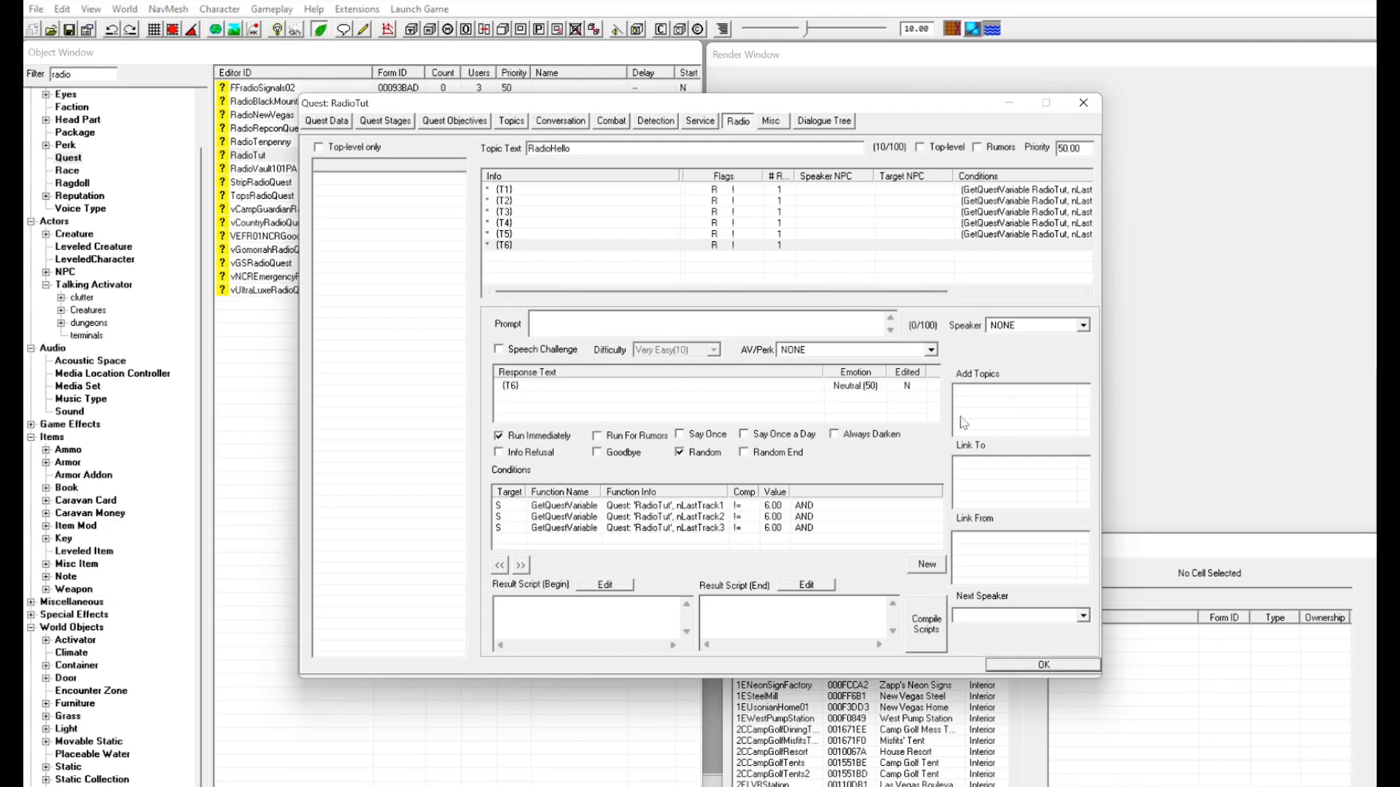
# Copy the {T1} begin result script to the {T2} response with nLastTrack1 set to 2, and accept the quest edits.
pyautogui.click(524, 190)
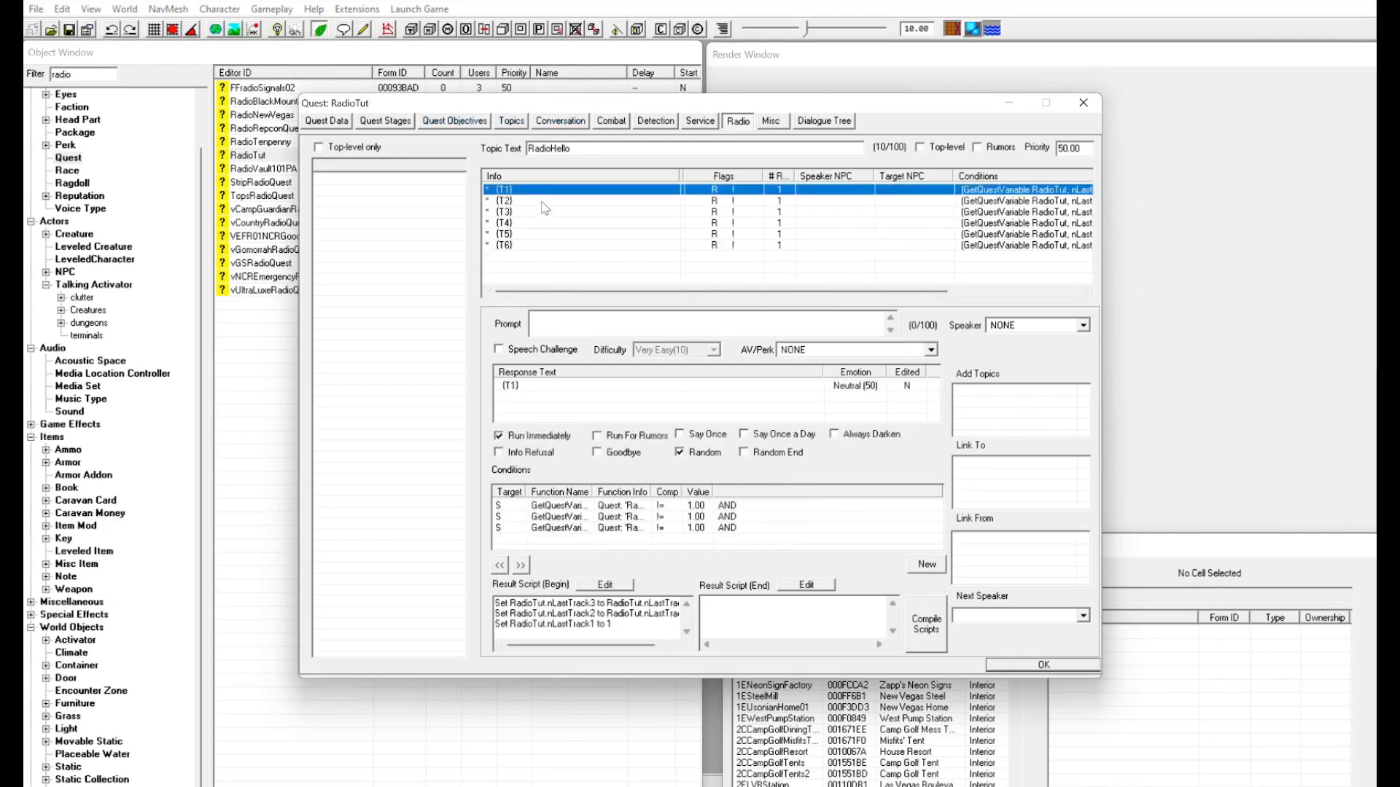
pyautogui.click(627, 622)
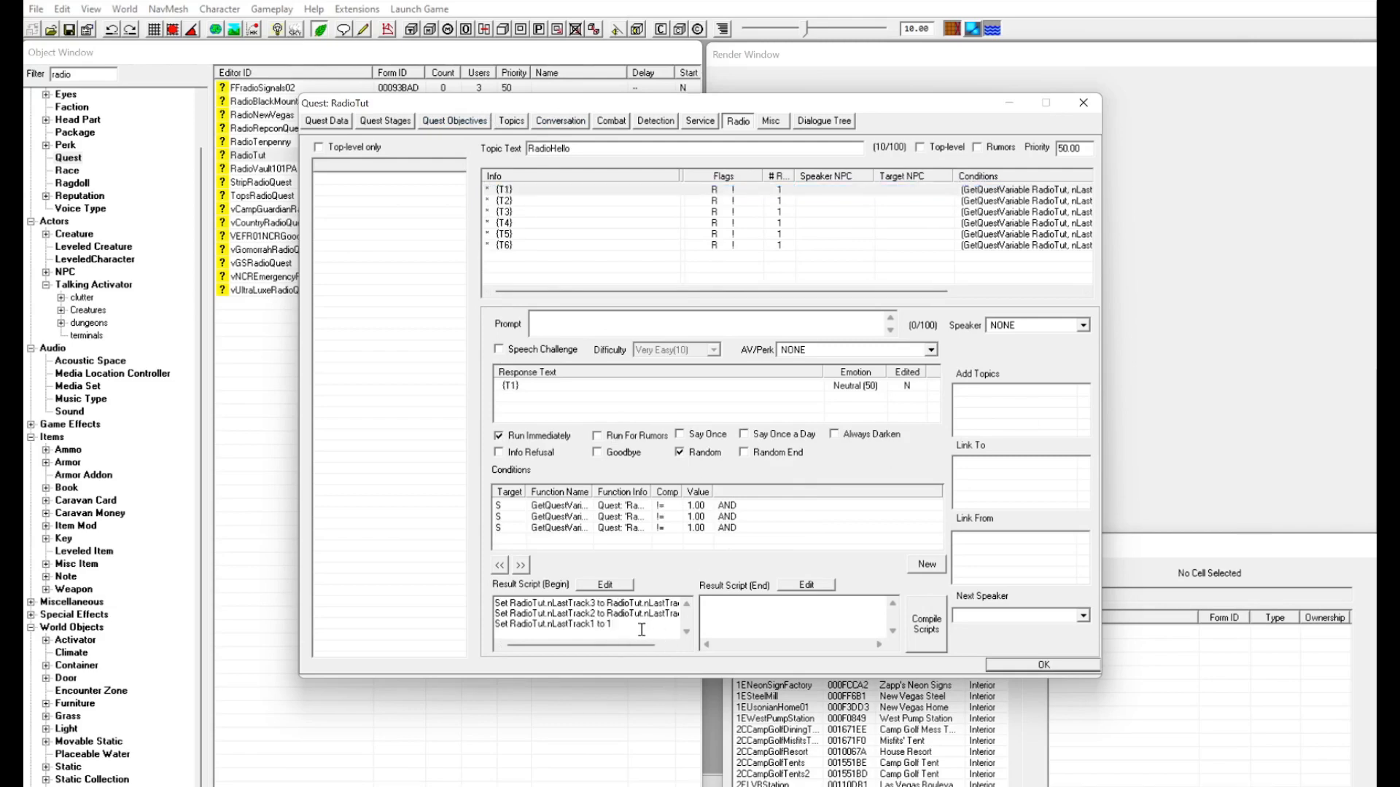
pyautogui.hotkey('ctrl', 'a')
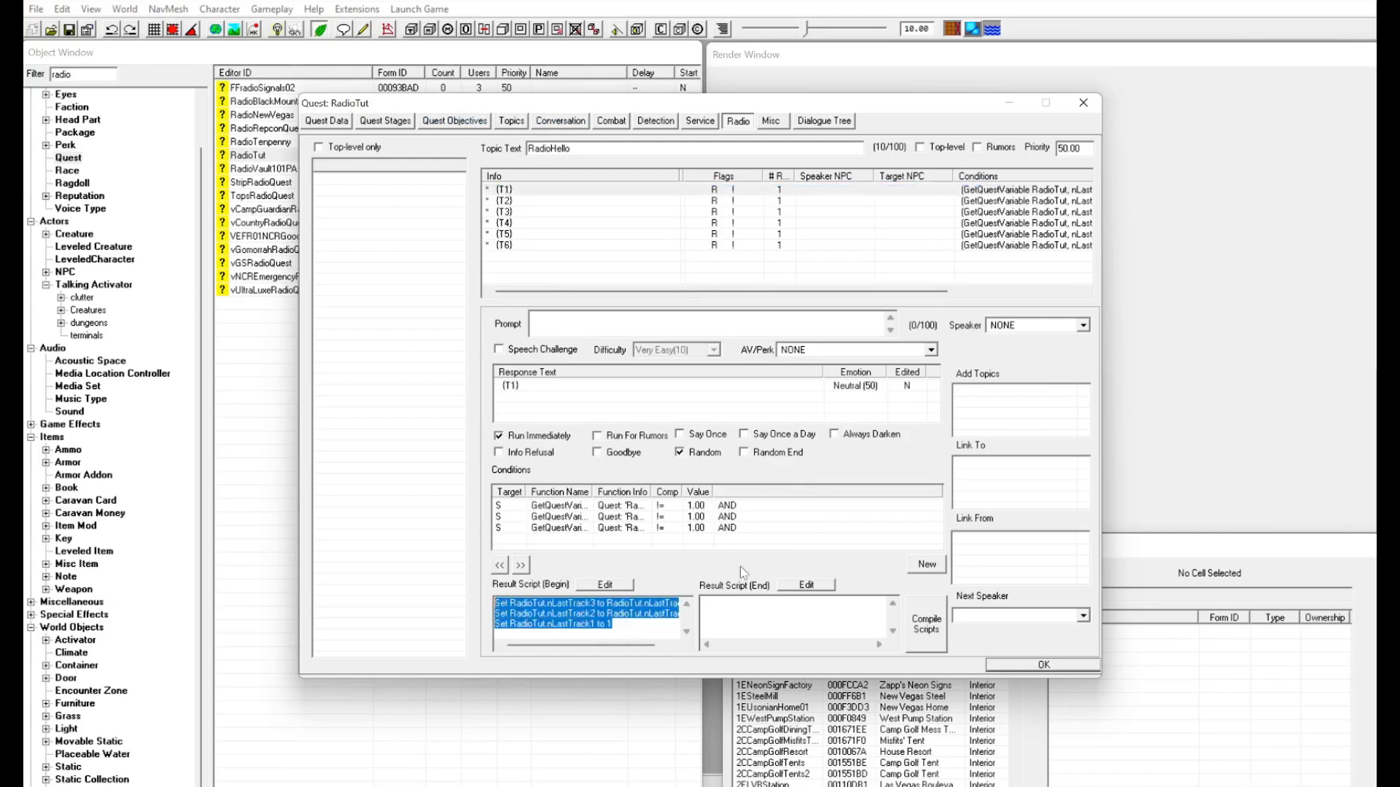
pyautogui.click(526, 201)
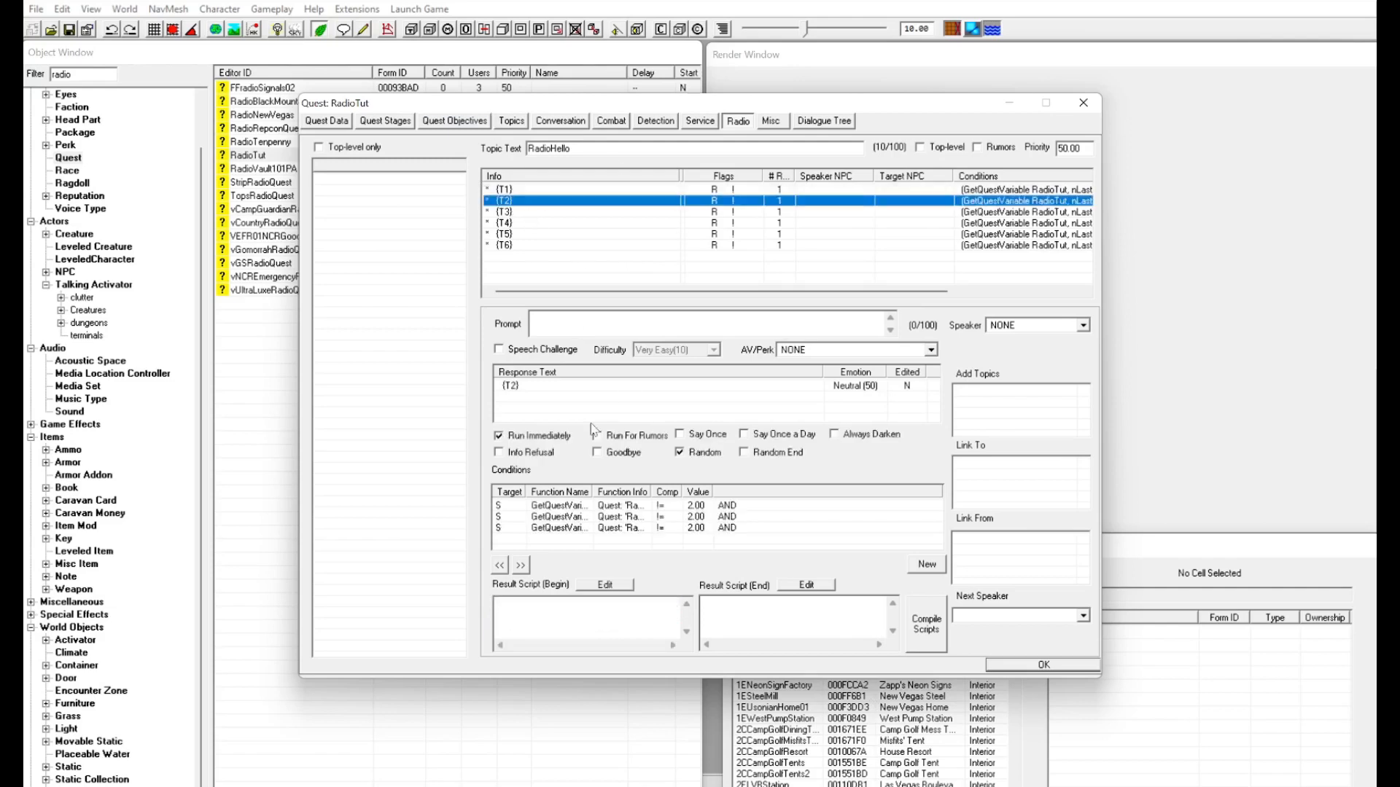
pyautogui.click(541, 616)
pyautogui.write('Set RadioTut.nLastTrack3 to RadioTut.nLastTrack2 Set RadioTut.nLastTrack2 to RadioTut.nLastTrack1 Set RadioTut.nLastTrack1 to 1')
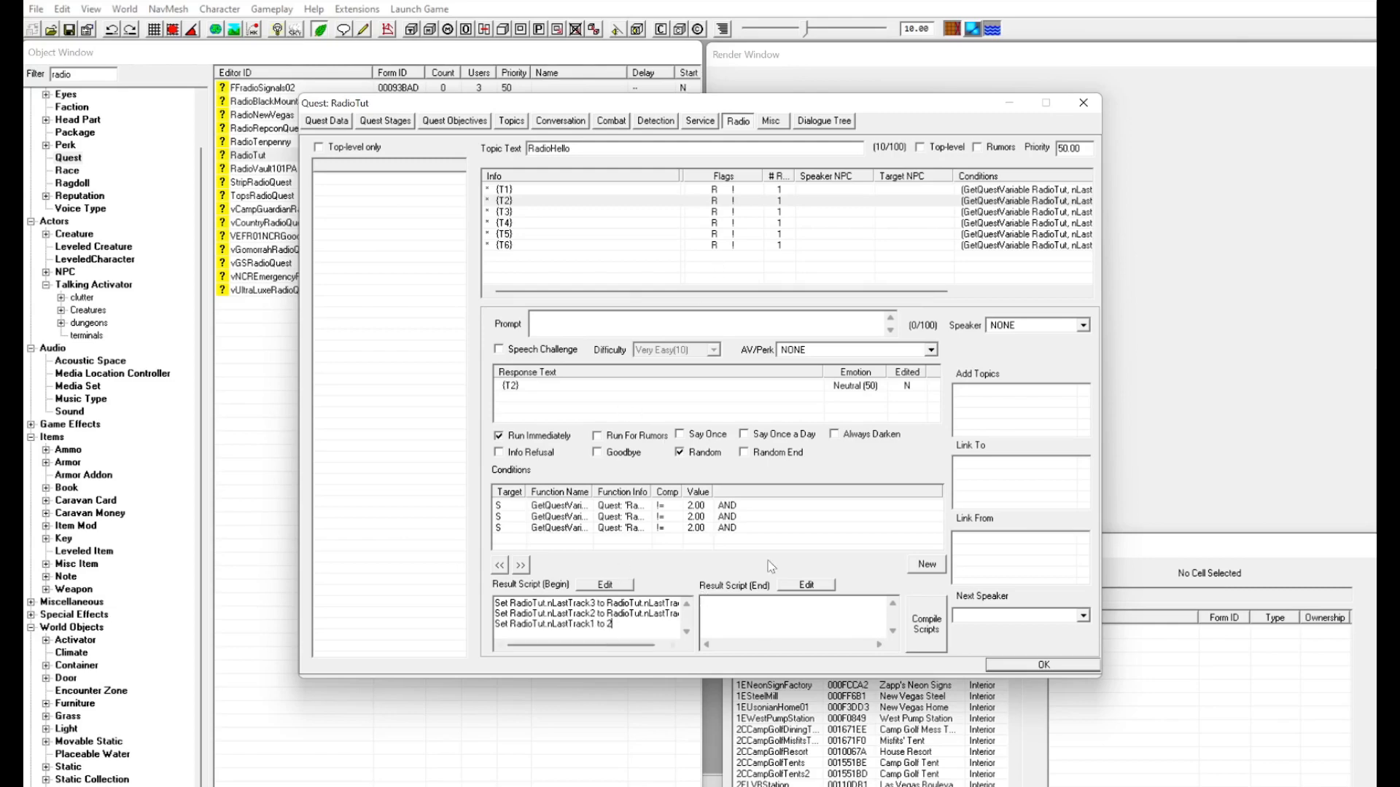
pyautogui.click(1044, 665)
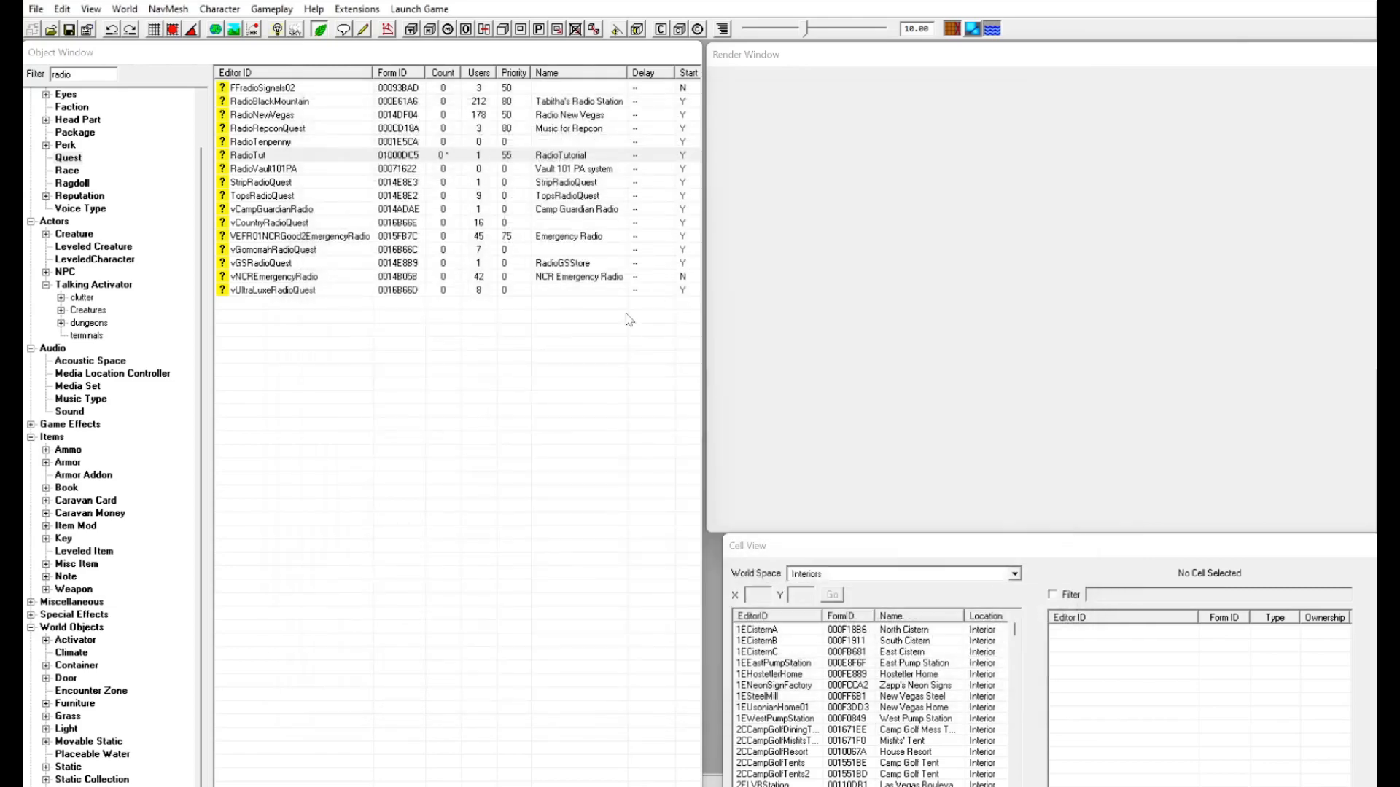
# Reopen the RadioTut quest and go through the radio responses {T3} to {T6}.
pyautogui.doubleClick(248, 155)
pyautogui.click(503, 212)
pyautogui.press('Down')
pyautogui.press('Down')
pyautogui.press('Down')
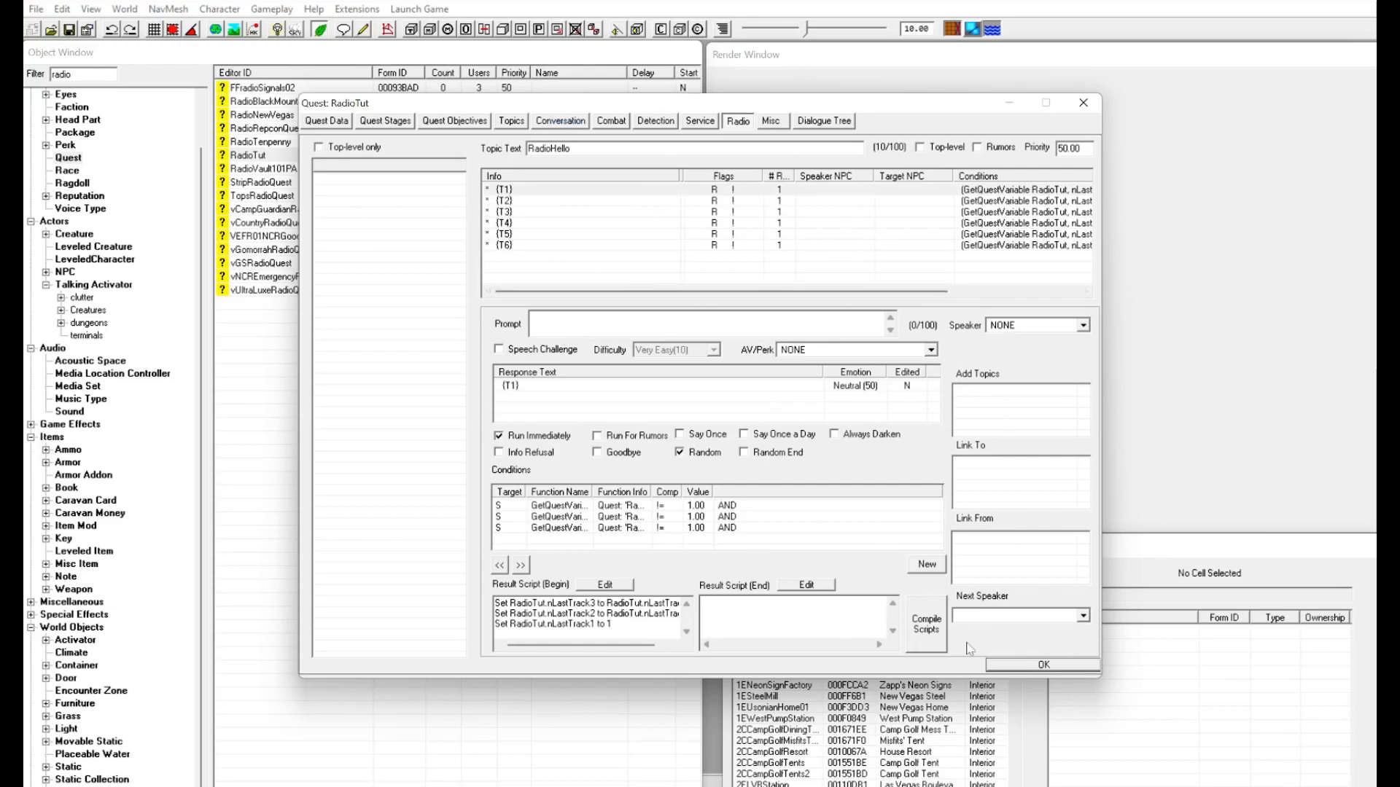
# Try to save the plugin, then accept the RadioTut quest edits and close the quest.
pyautogui.click(67, 31)
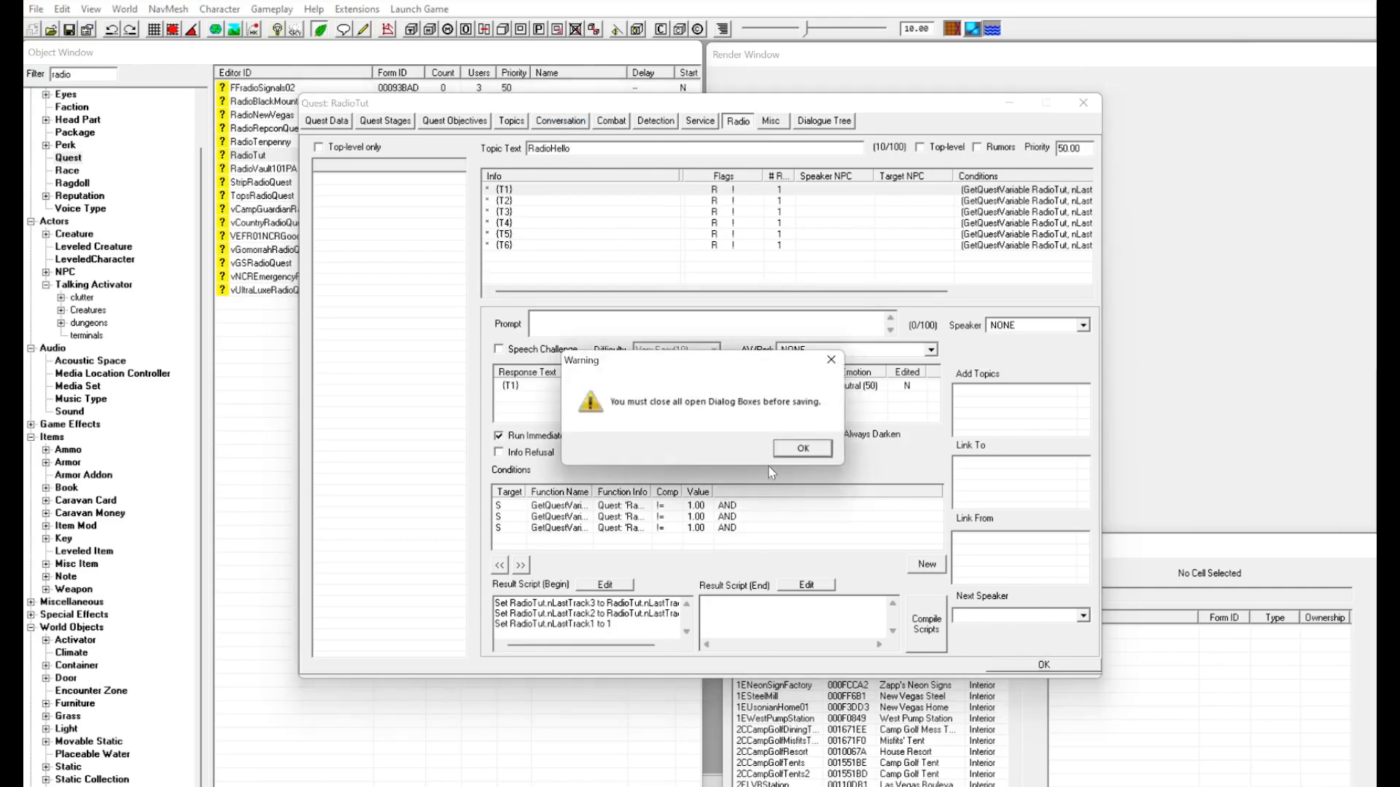
pyautogui.click(803, 449)
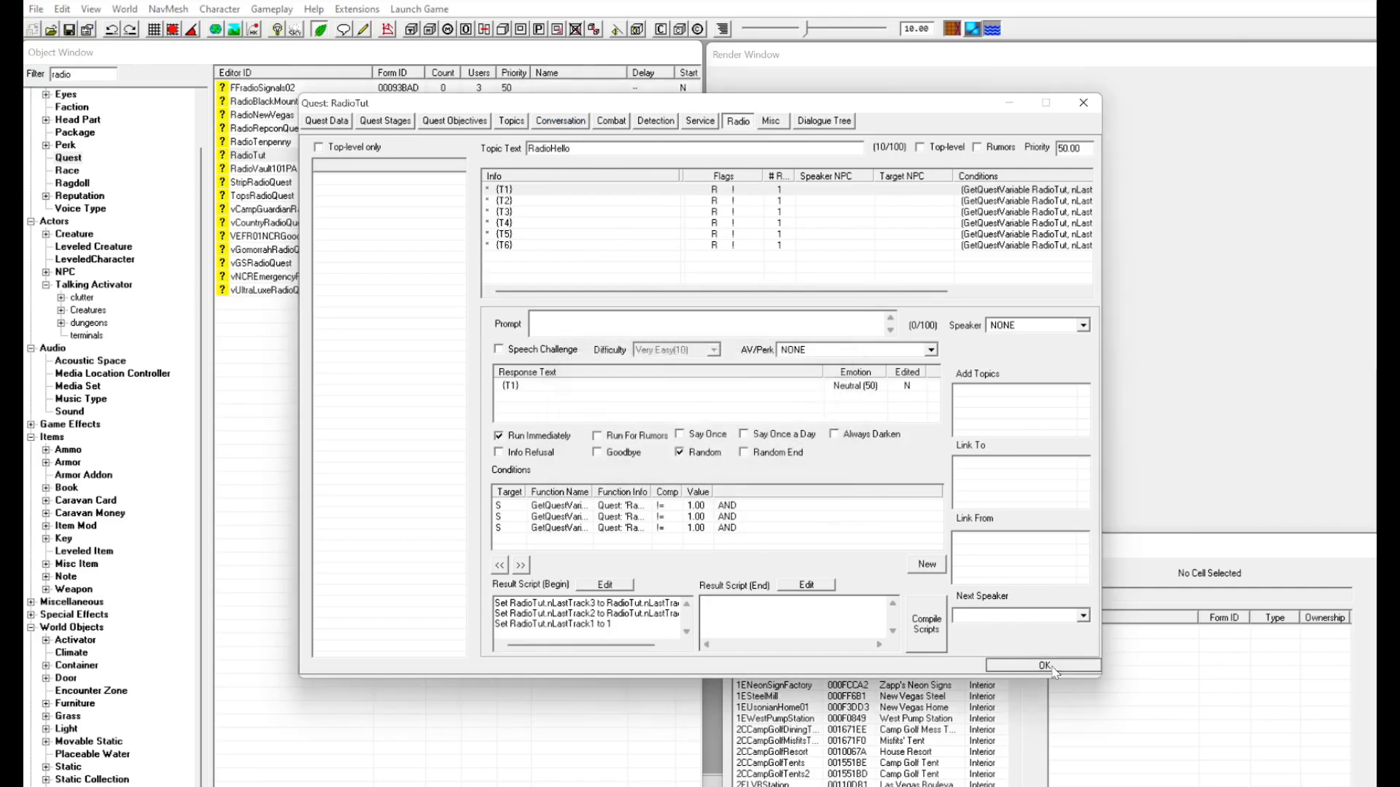
pyautogui.click(1044, 665)
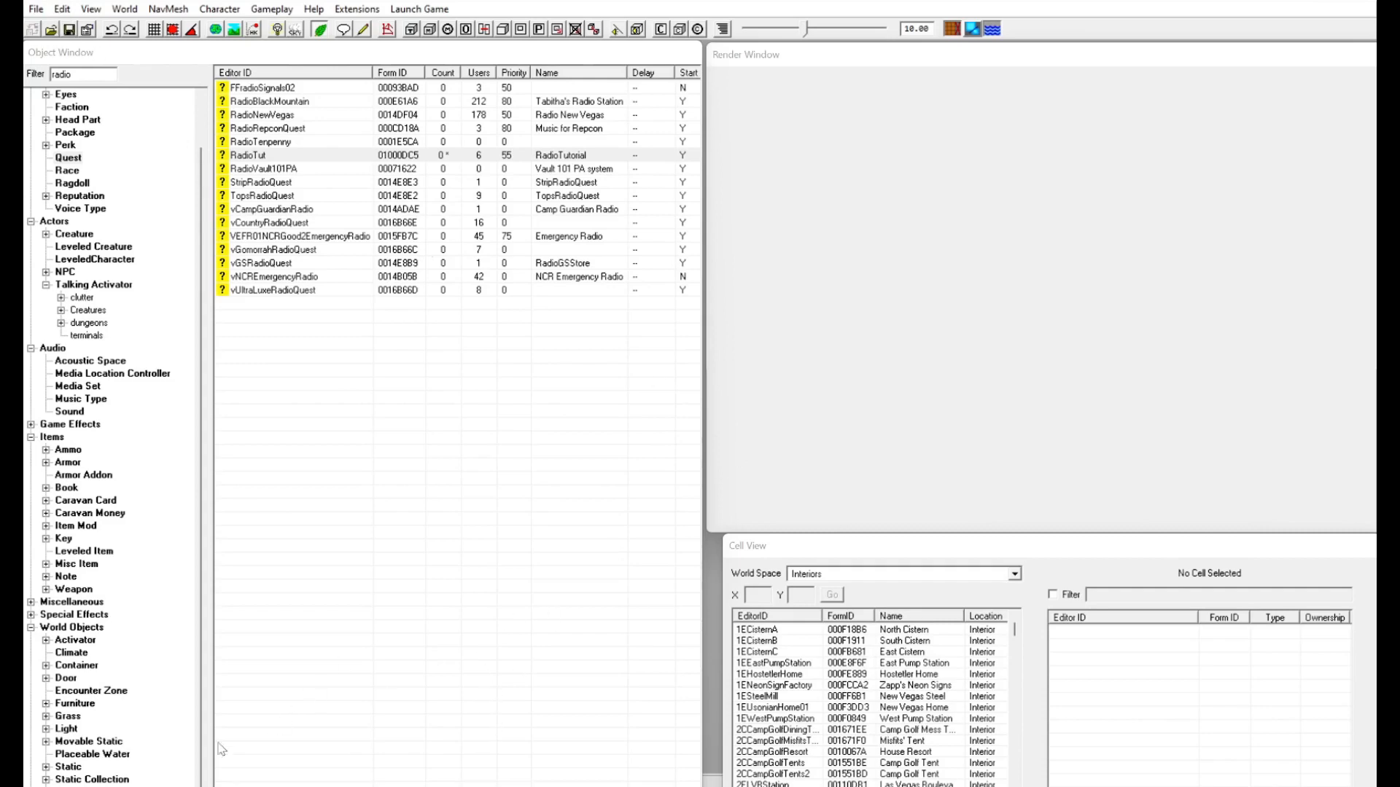
# Switch to Mod Organizer, activate the RadioTut.esp plugin, and deactivate RadioNukWav.esp, RadioIDM.esp and RadioFG.esp.
pyautogui.press('super')
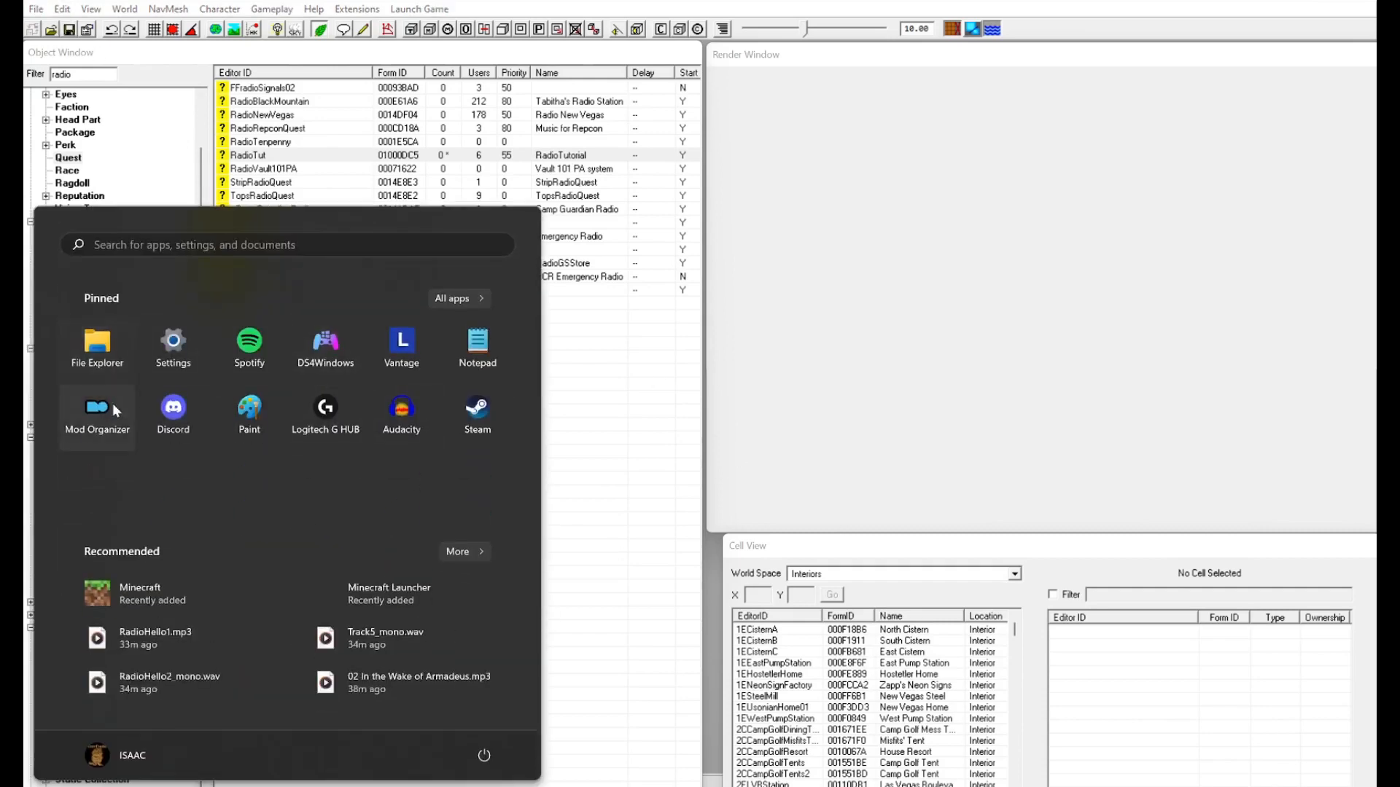
pyautogui.press('super')
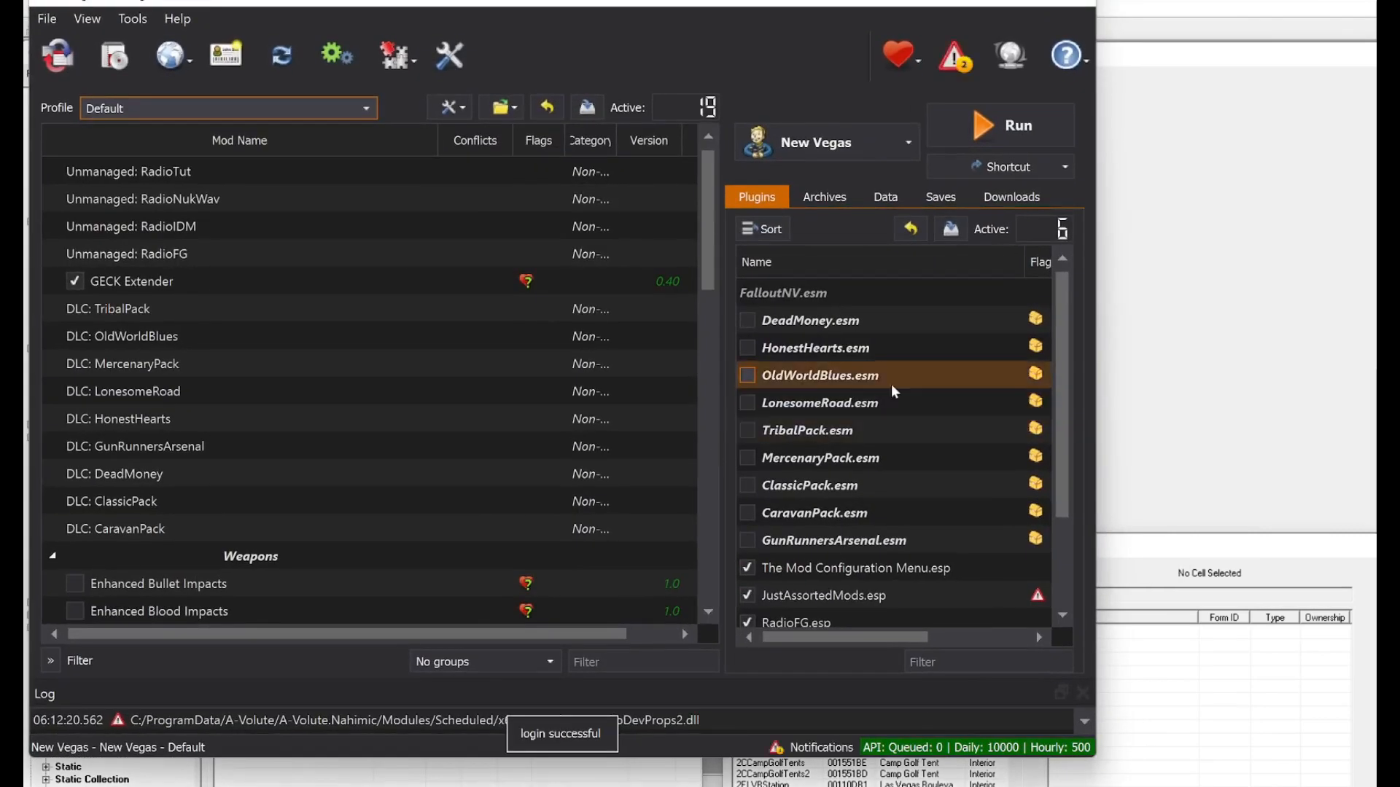
pyautogui.scroll(-2, 837, 474)
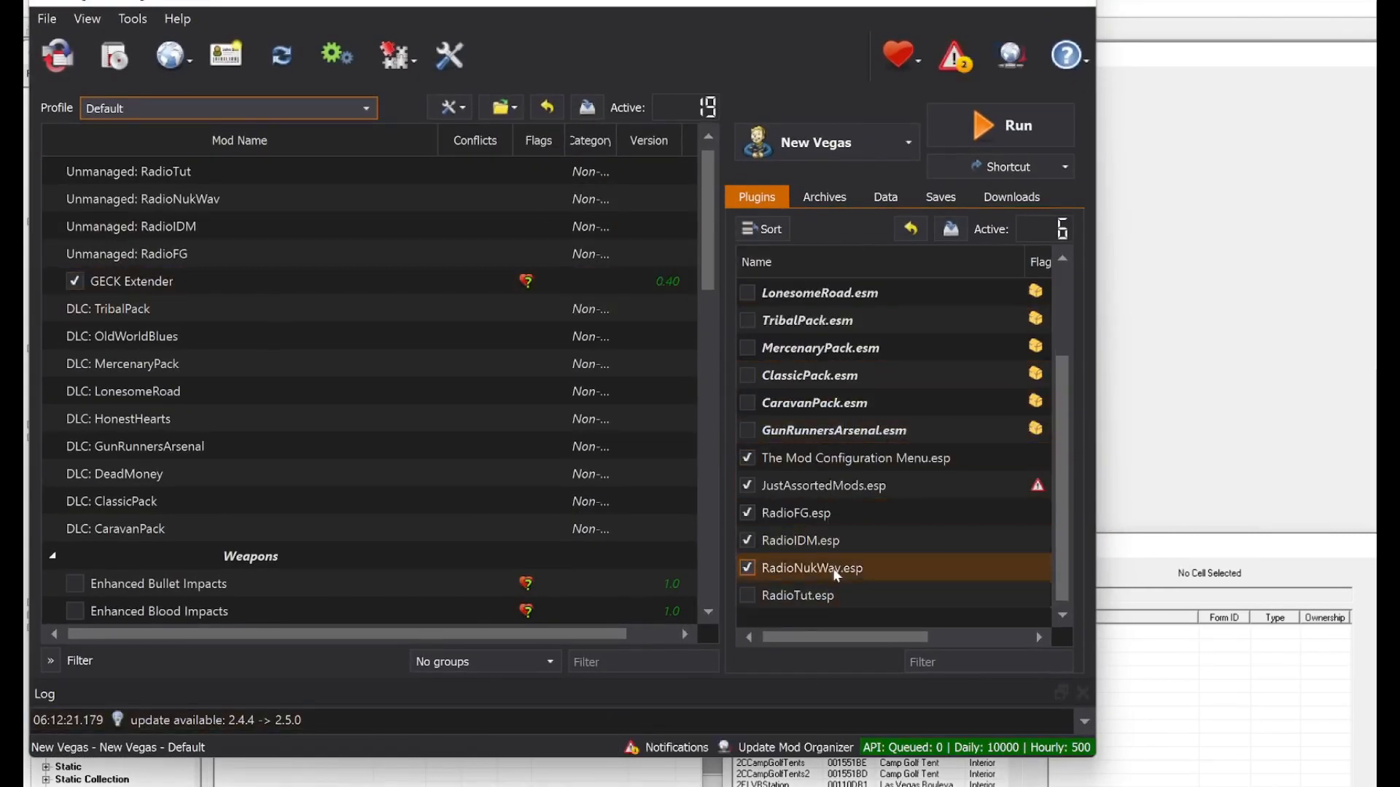
pyautogui.click(747, 596)
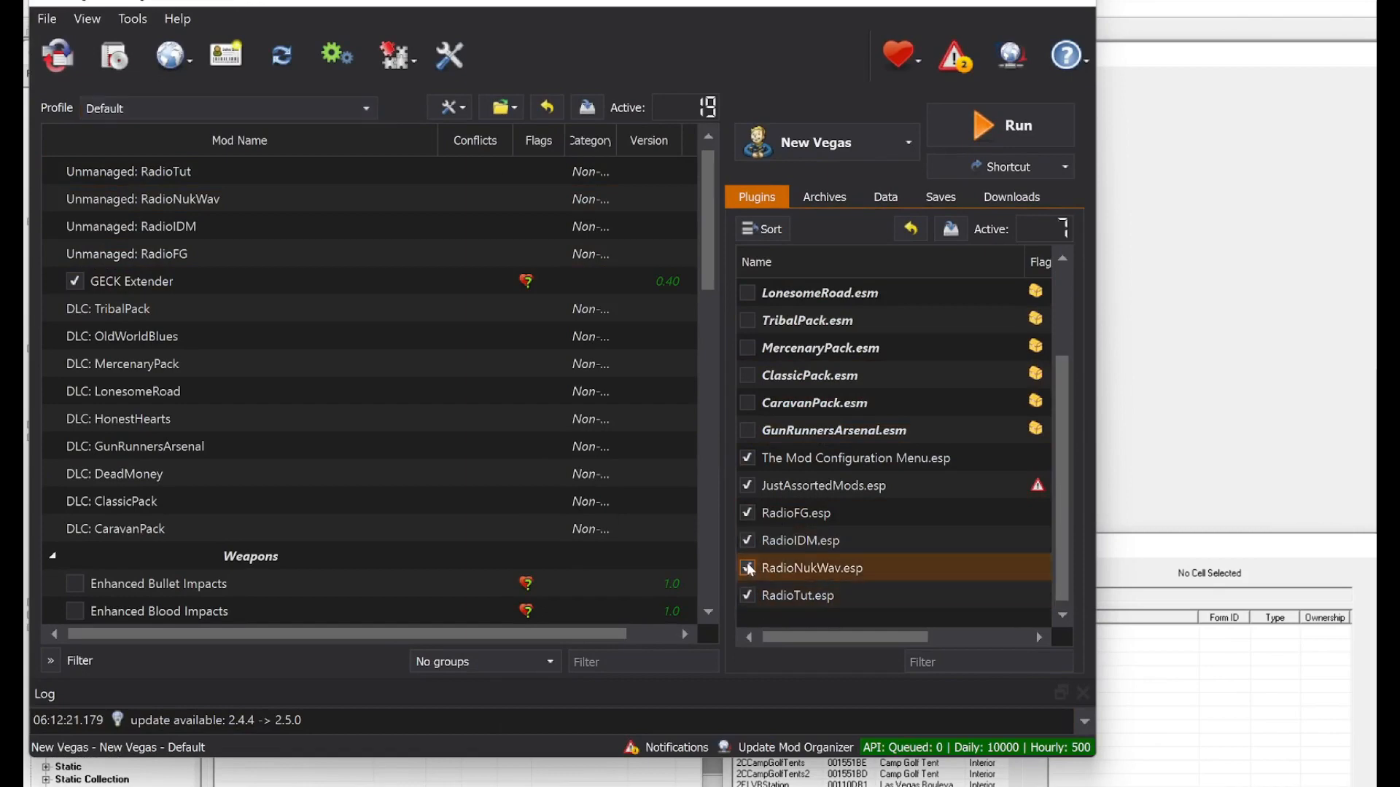
pyautogui.click(748, 568)
pyautogui.click(747, 540)
pyautogui.click(748, 512)
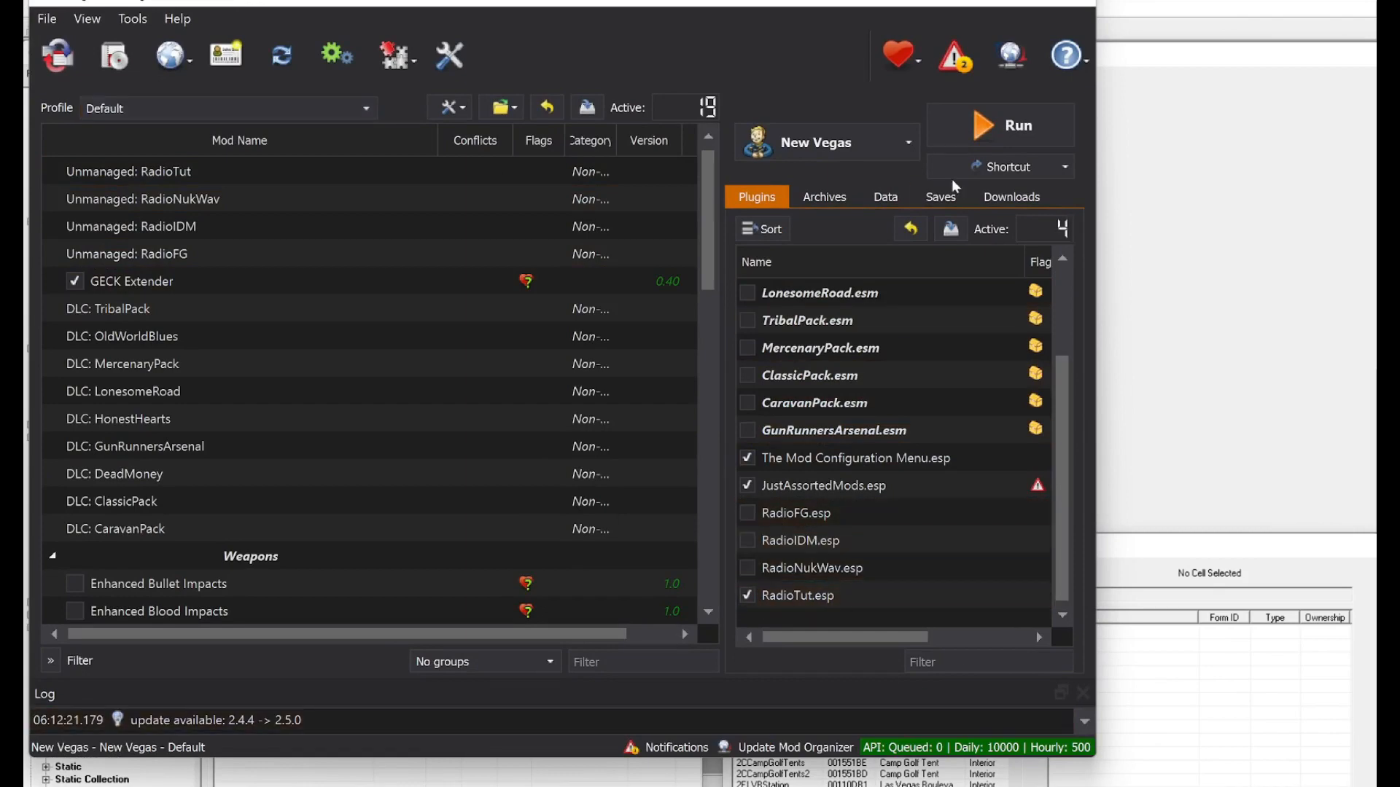
# Run New Vegas and tune the Pip-Boy radio to the Tutorial Radio station.
pyautogui.click(1009, 123)
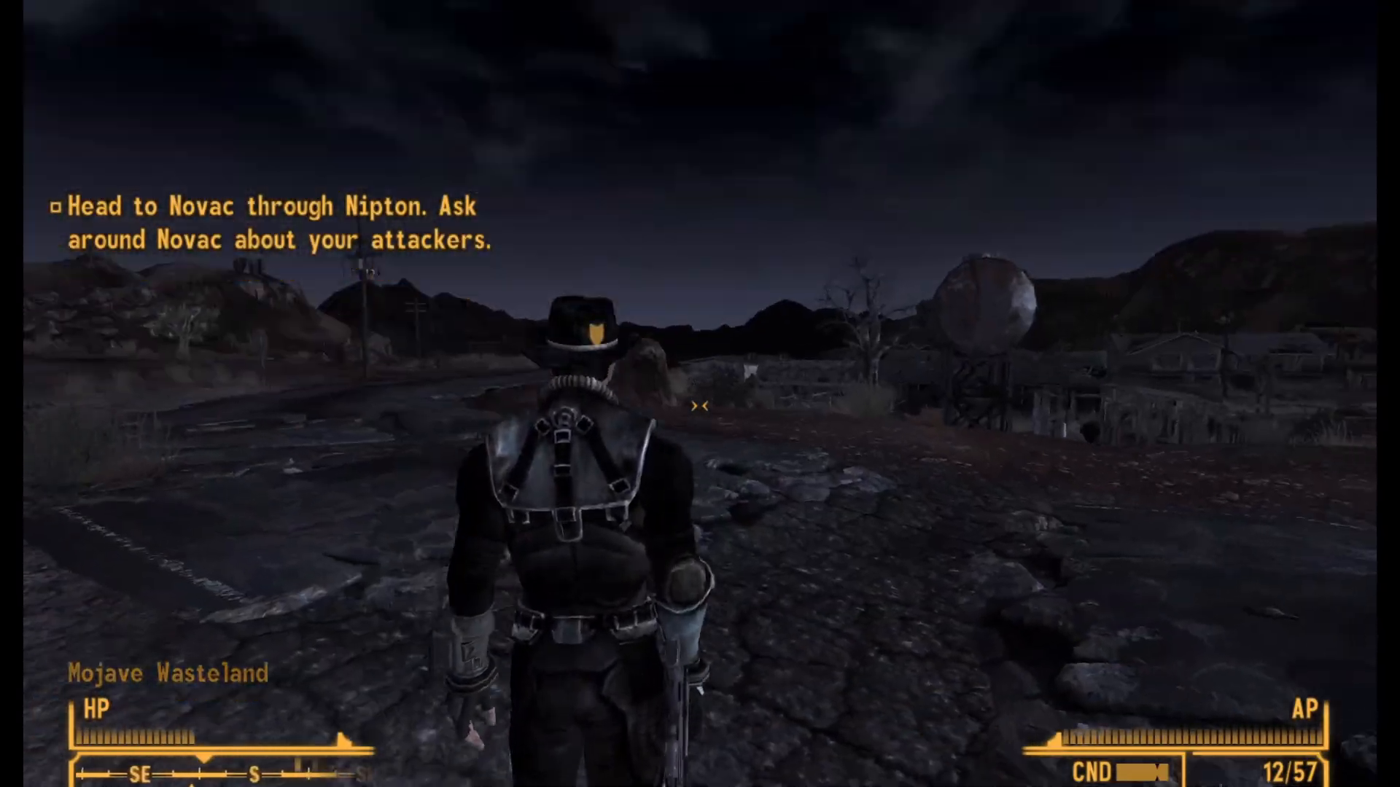
pyautogui.press('Tab')
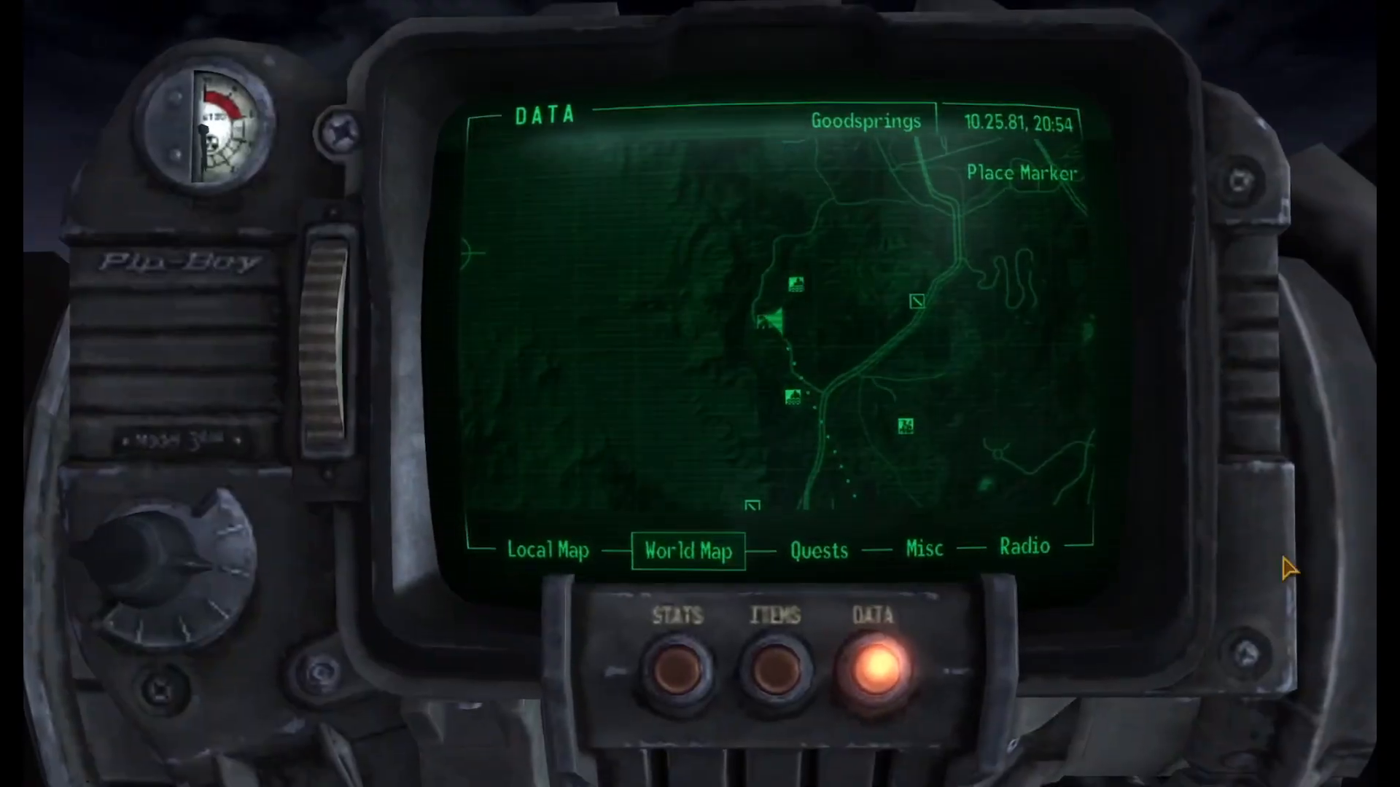
pyautogui.click(1024, 551)
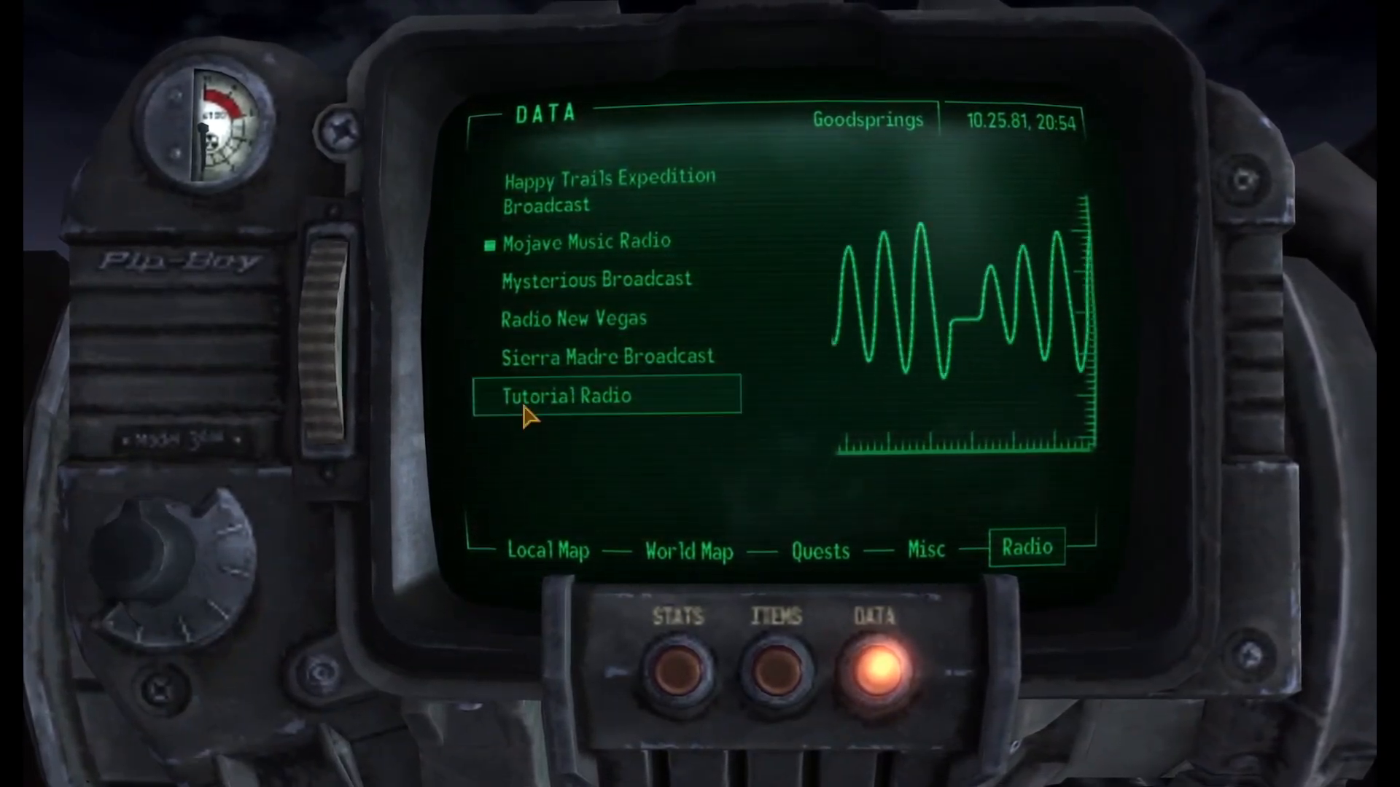
pyautogui.click(598, 407)
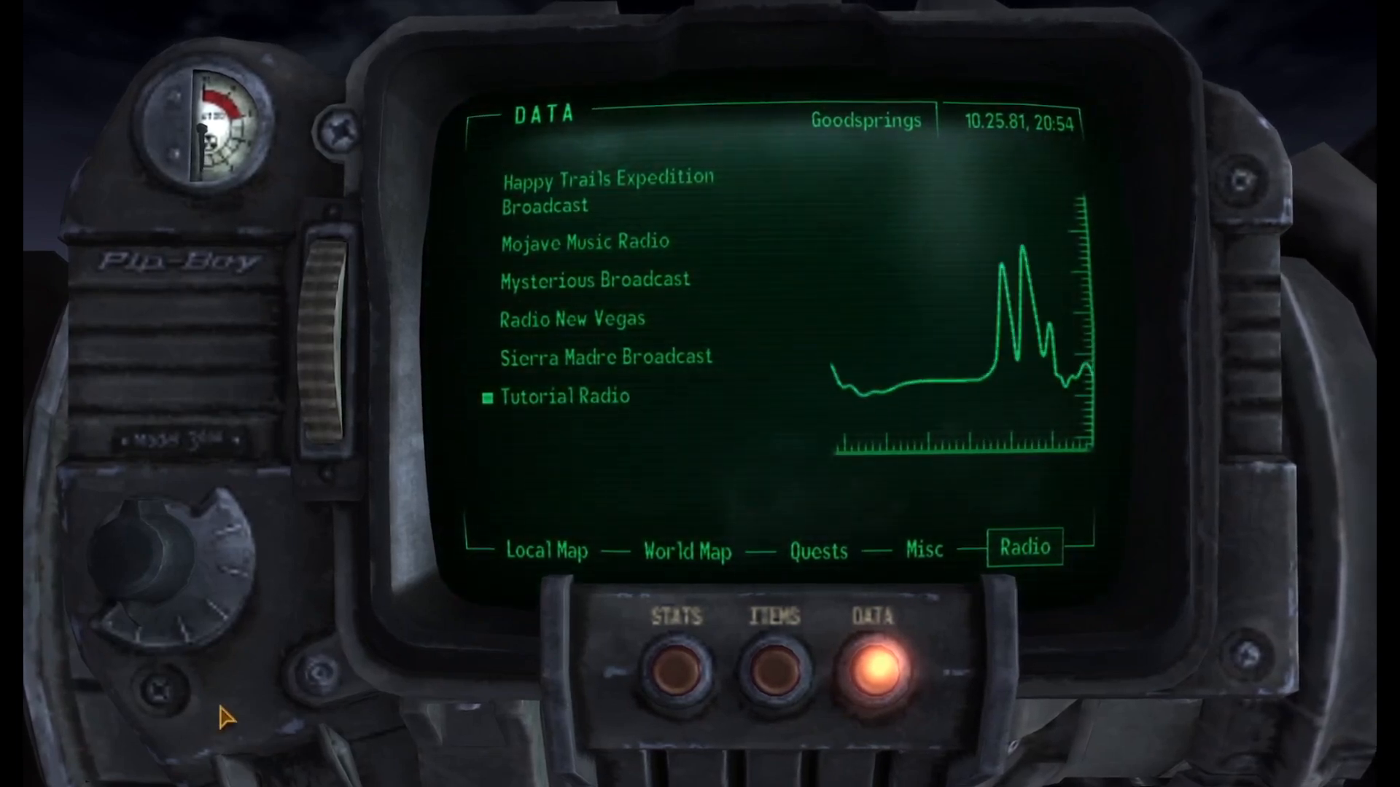
pyautogui.press('Escape')
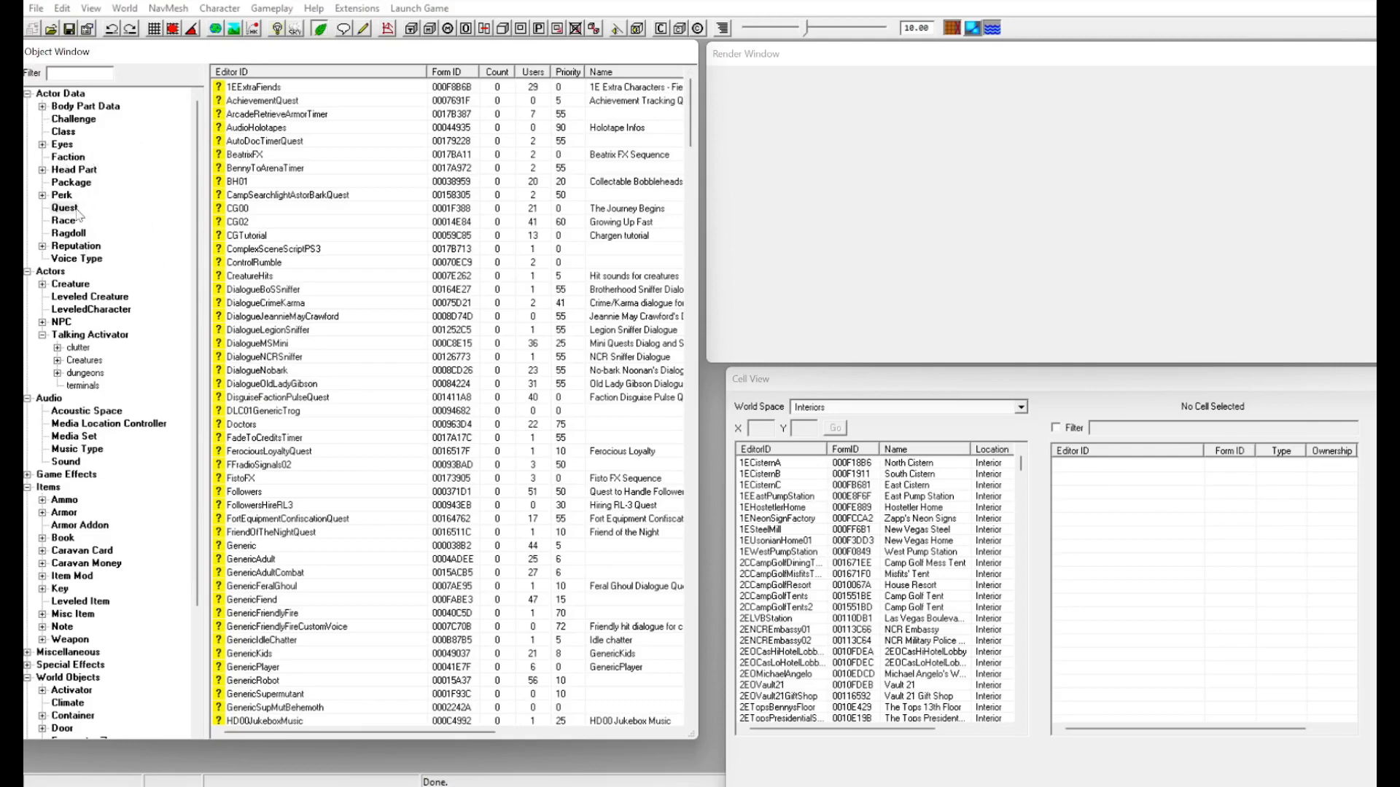
# Back in the GECK, filter the quests by radio, open the RadioTut quest and examine the variables in its RadioTutScript.
pyautogui.click(60, 210)
pyautogui.click(74, 76)
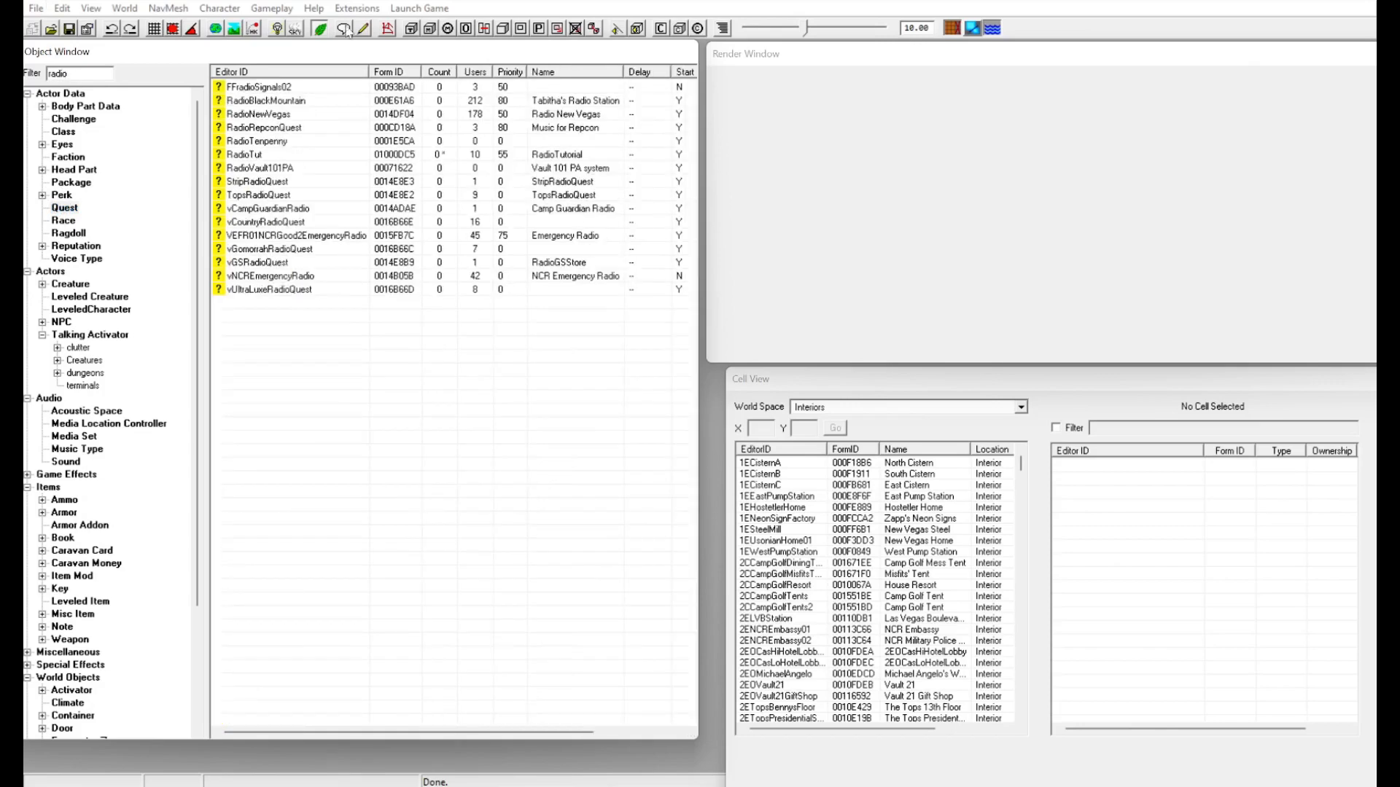
pyautogui.doubleClick(272, 156)
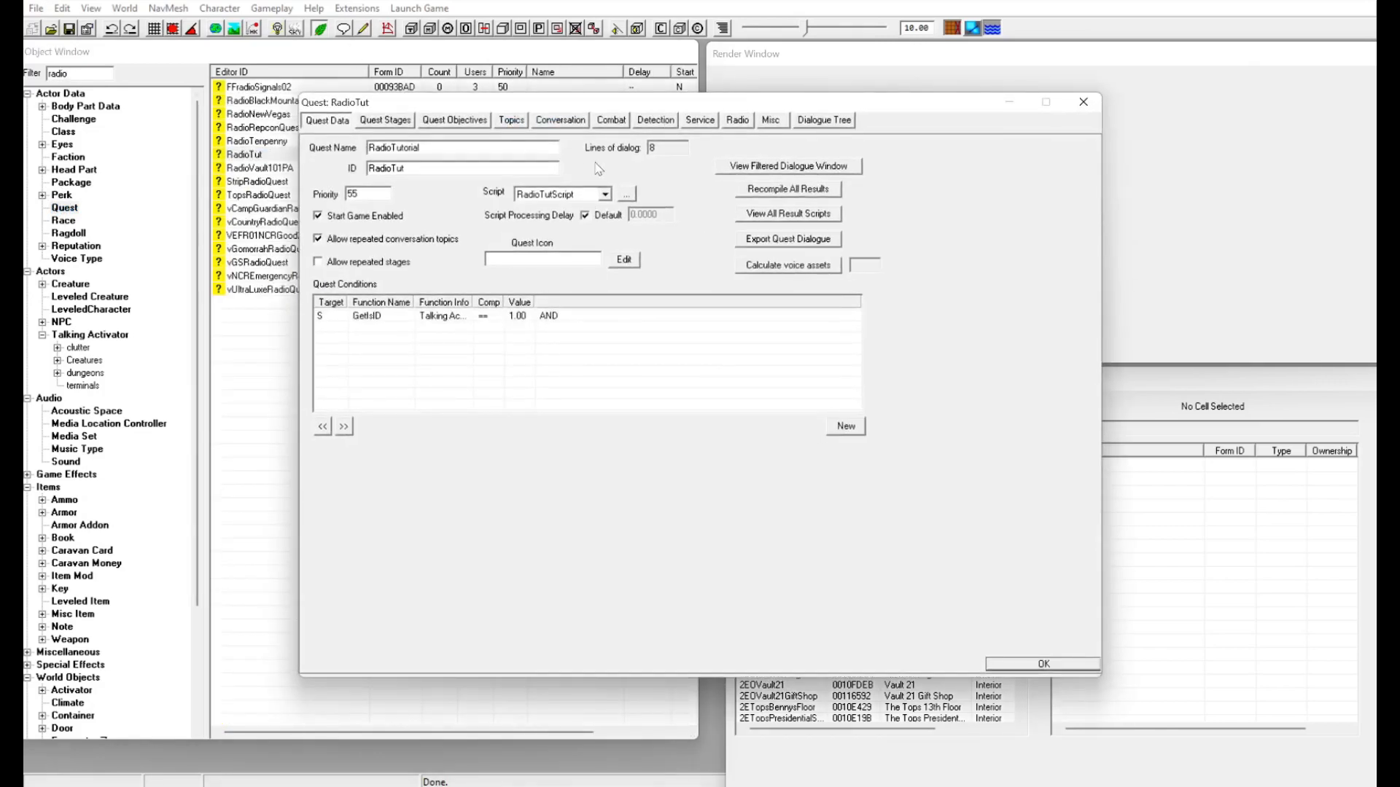
pyautogui.click(627, 194)
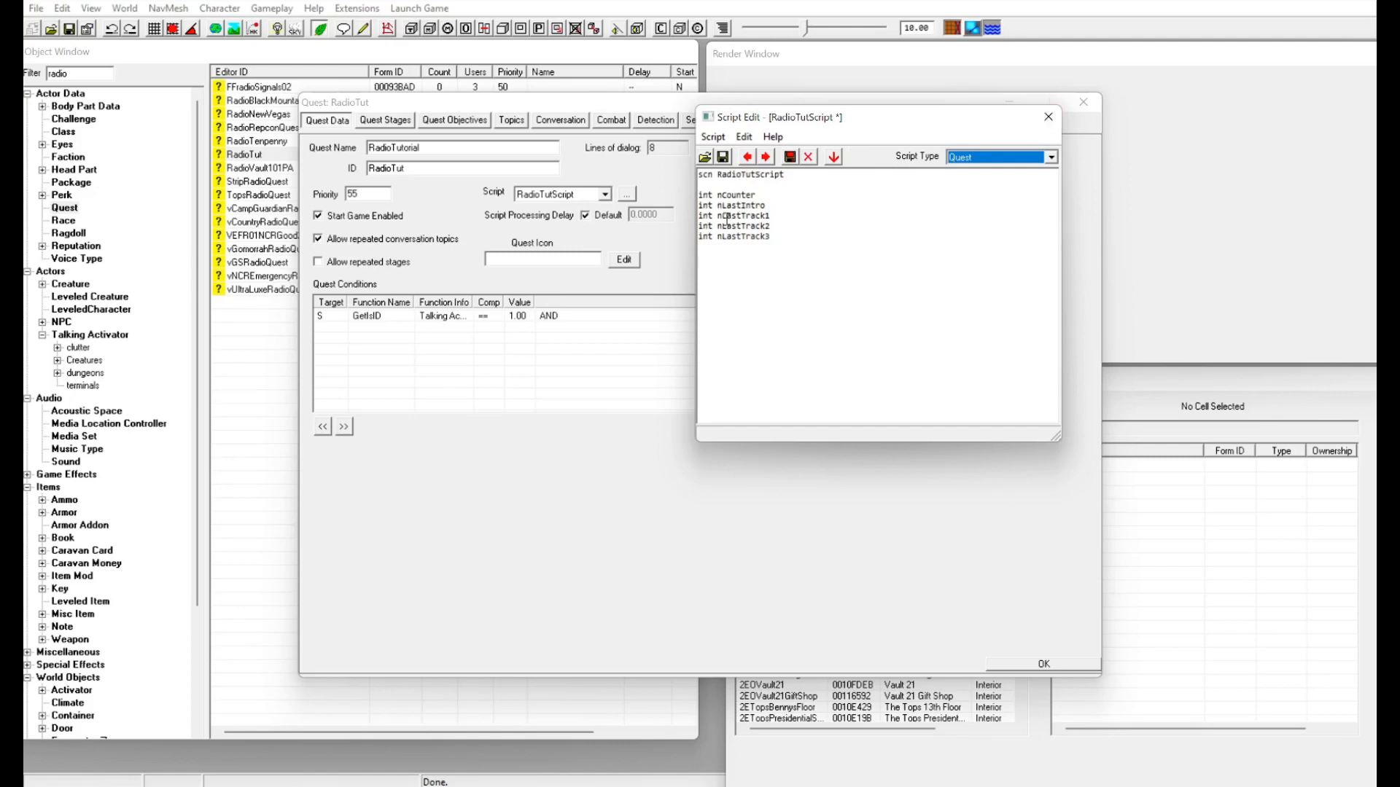
pyautogui.click(1048, 117)
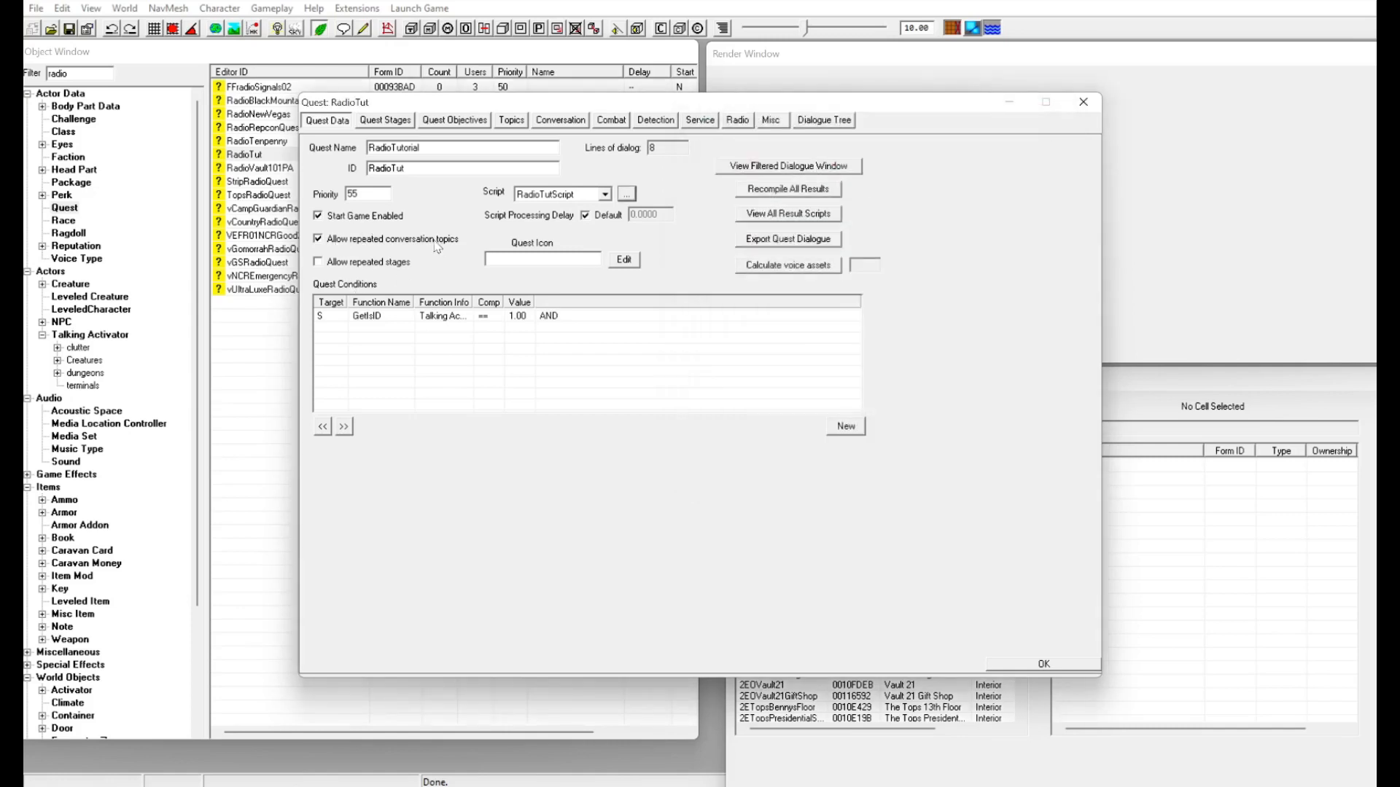
# Reveal the names in the radio topic list and examine the condition on the RadioHello topic's {Hello1} response.
pyautogui.click(737, 119)
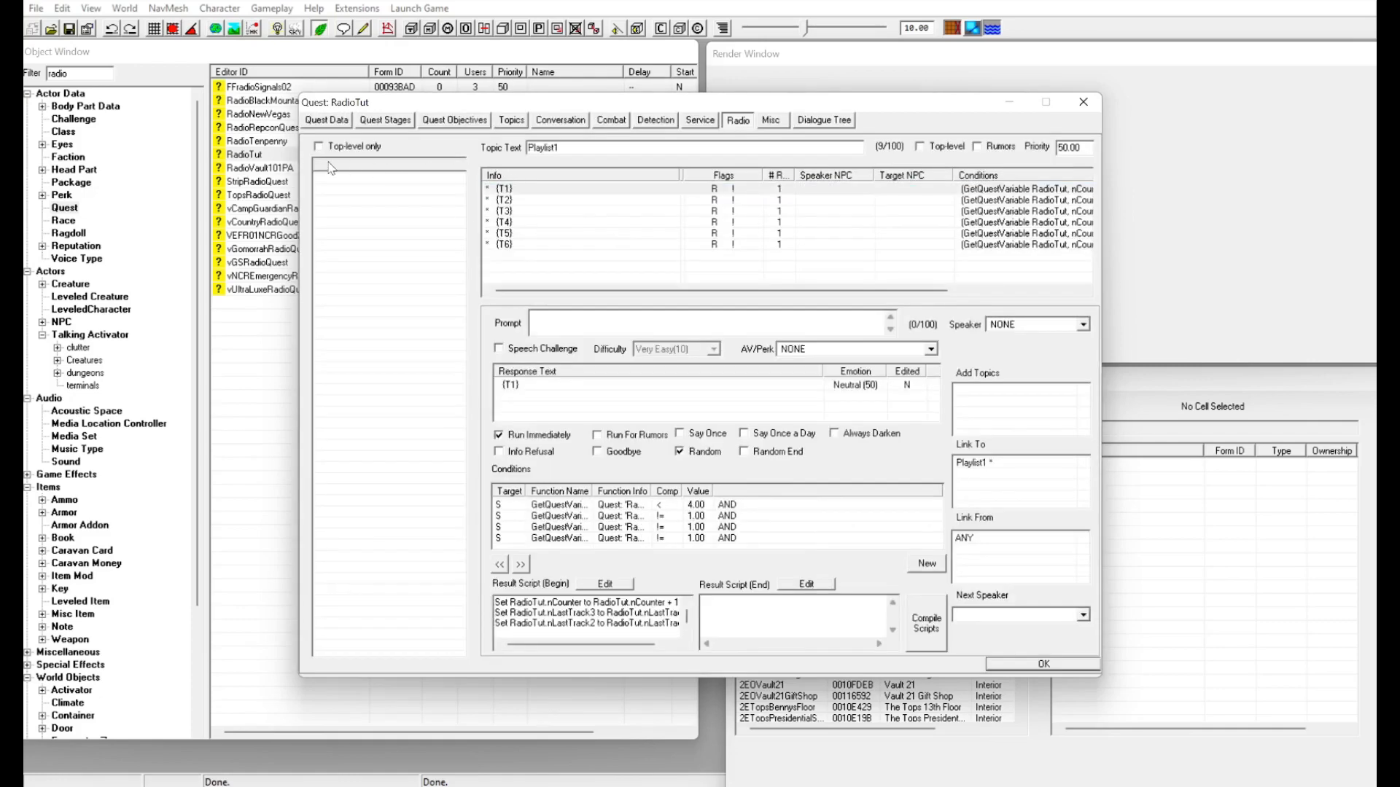
pyautogui.moveTo(315, 163); pyautogui.dragTo(423, 167)
pyautogui.click(343, 190)
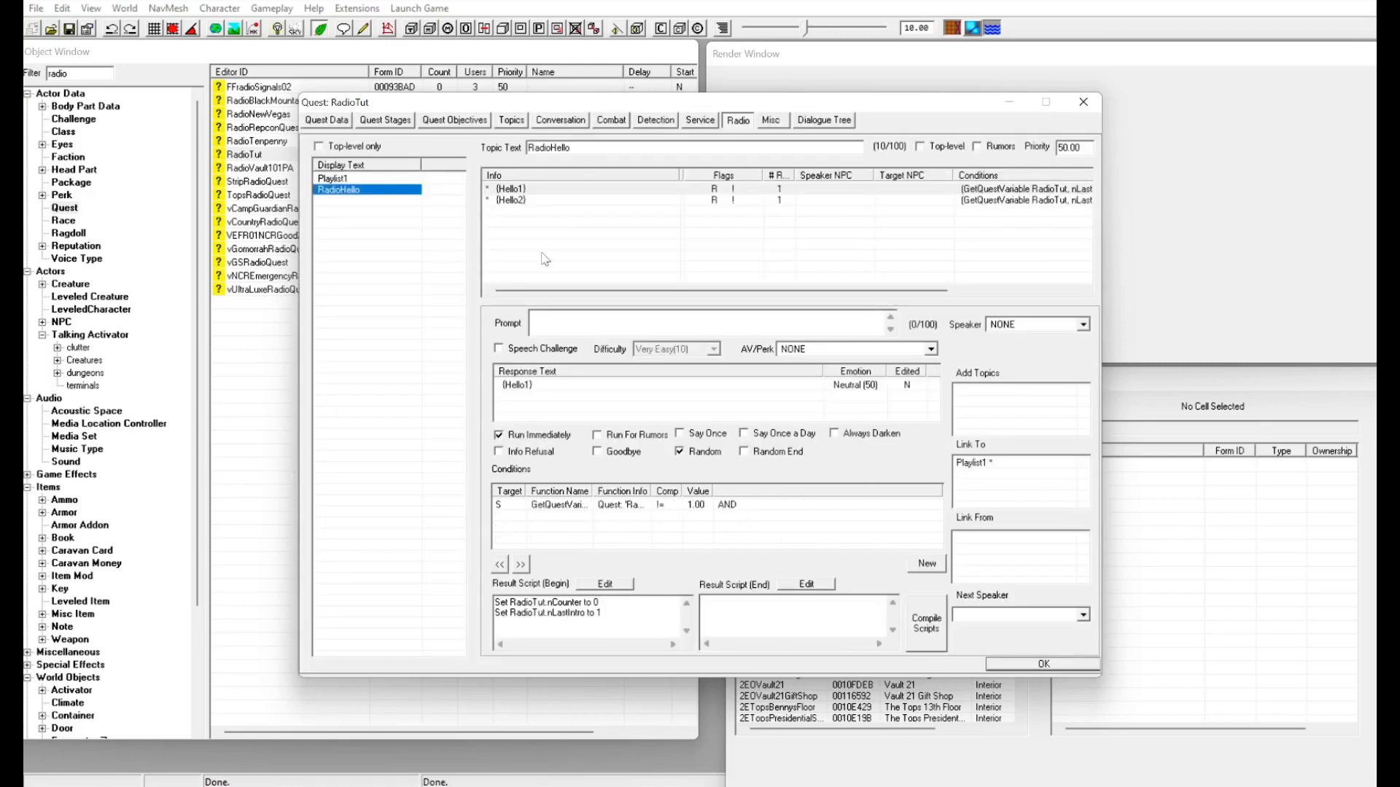
pyautogui.click(601, 191)
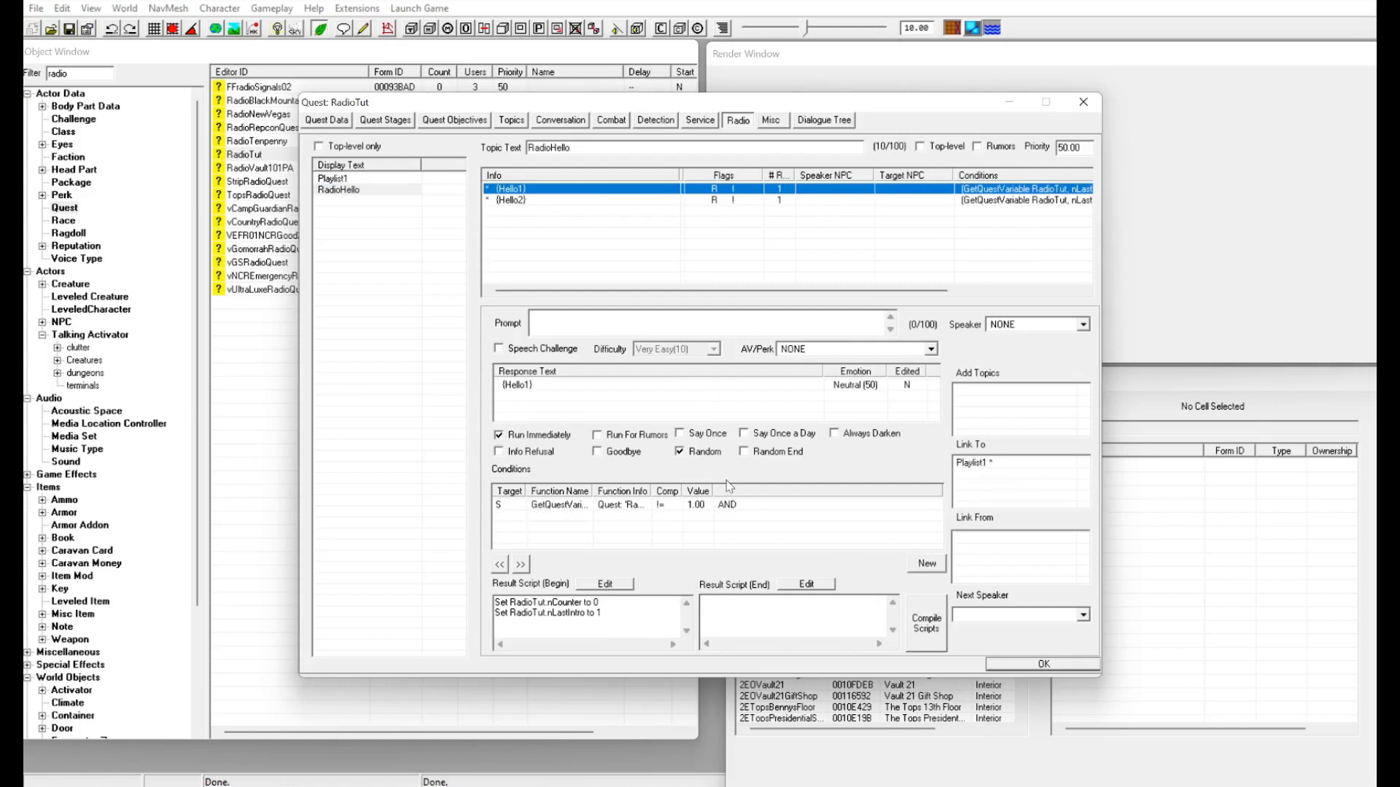
pyautogui.doubleClick(611, 510)
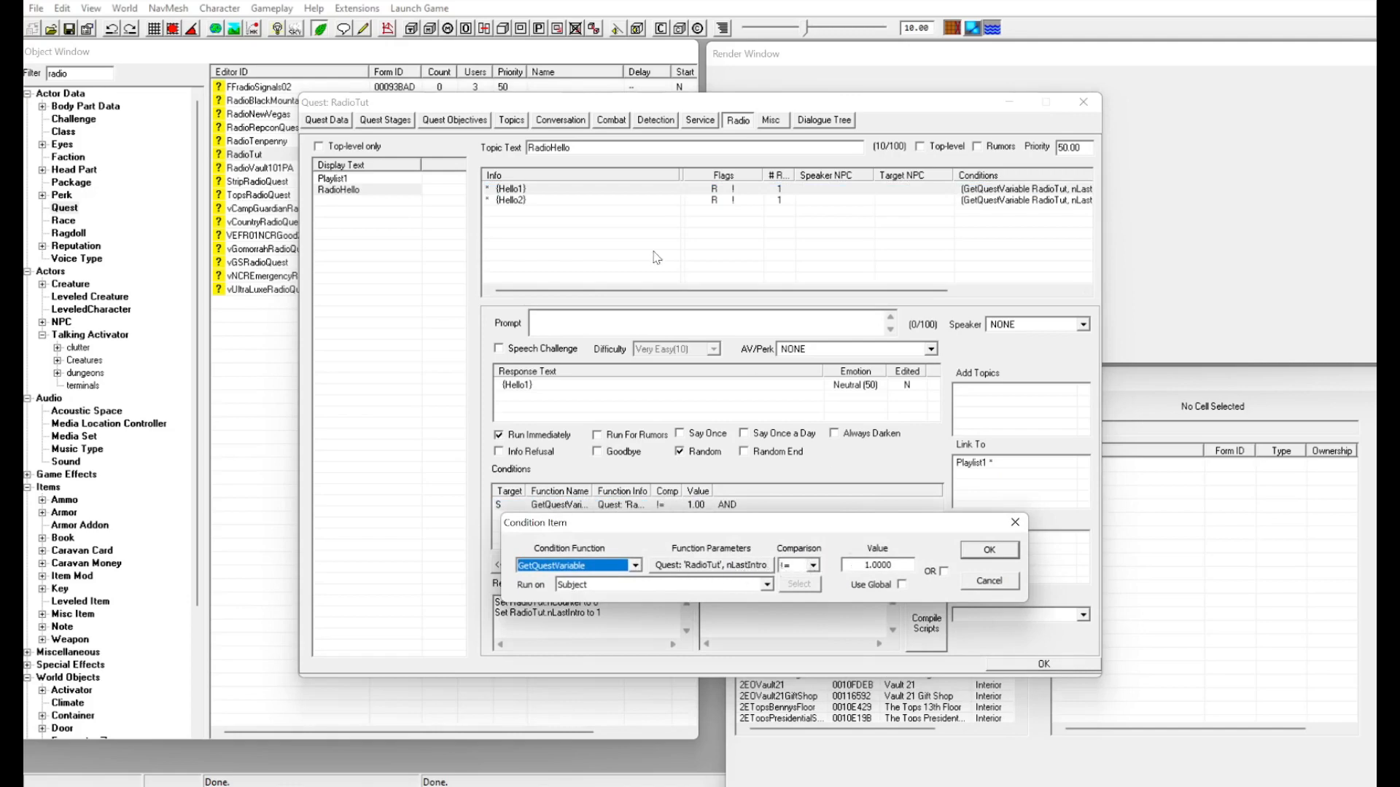
pyautogui.click(985, 552)
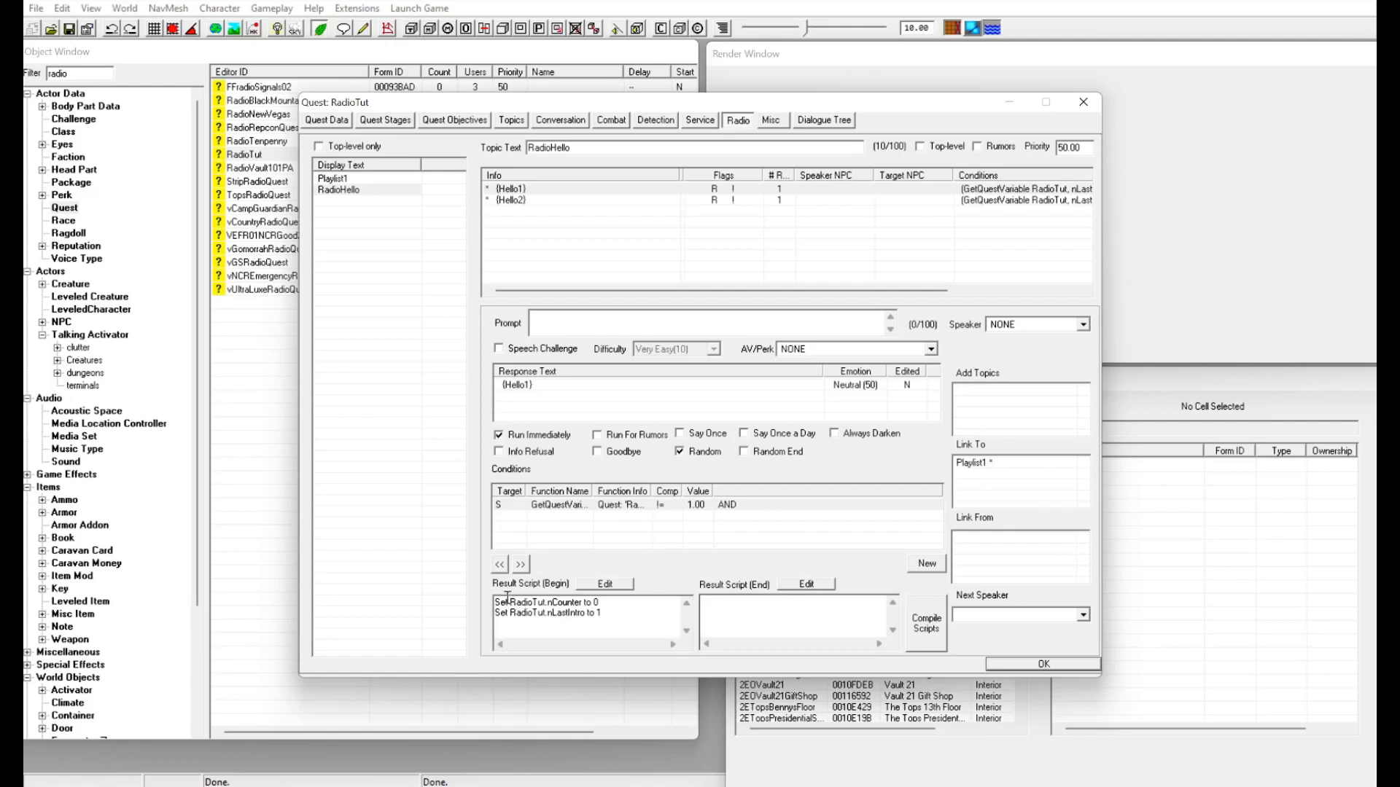
# Examine the begin result scripts of the {Hello1} and {Hello2} responses.
pyautogui.moveTo(497, 602); pyautogui.dragTo(610, 605)
pyautogui.click(581, 625)
pyautogui.click(522, 202)
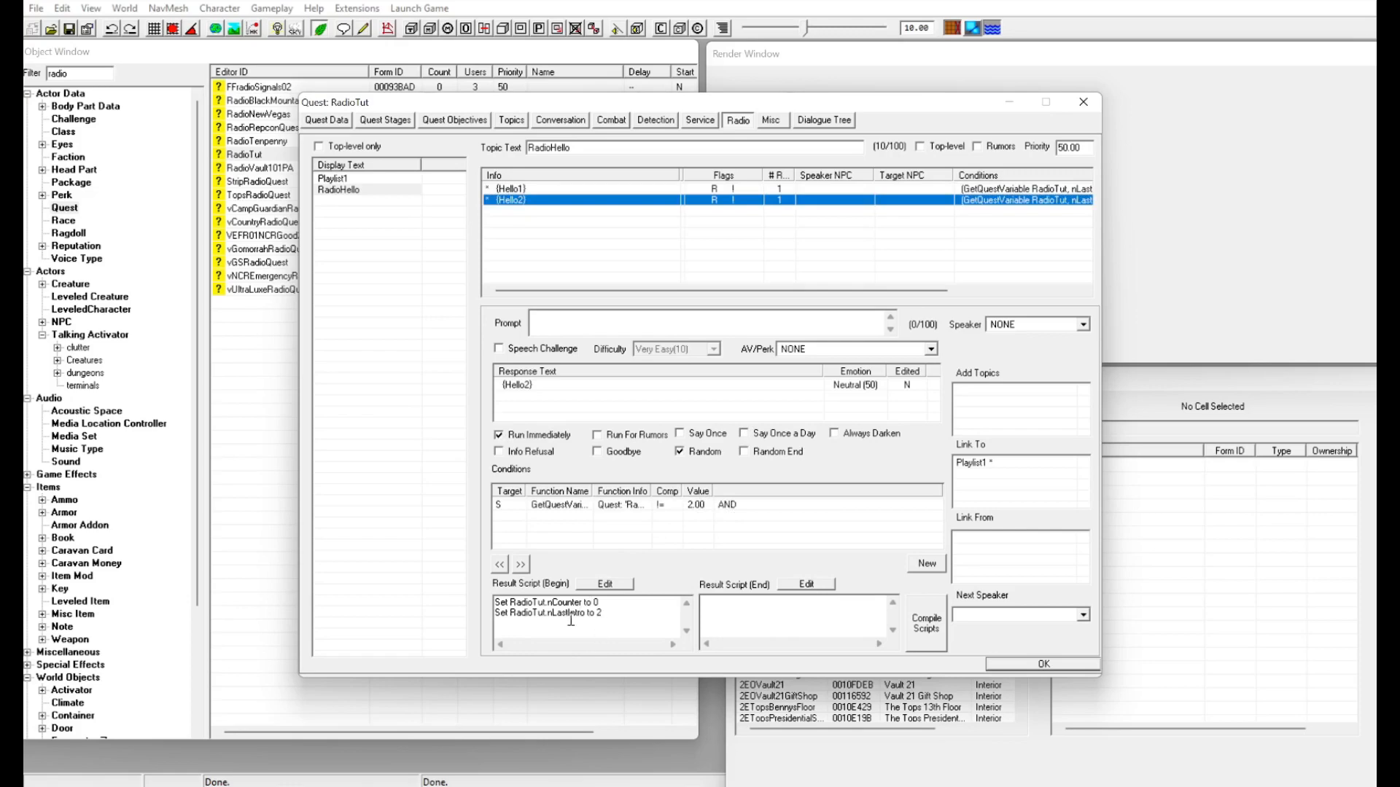
pyautogui.click(622, 620)
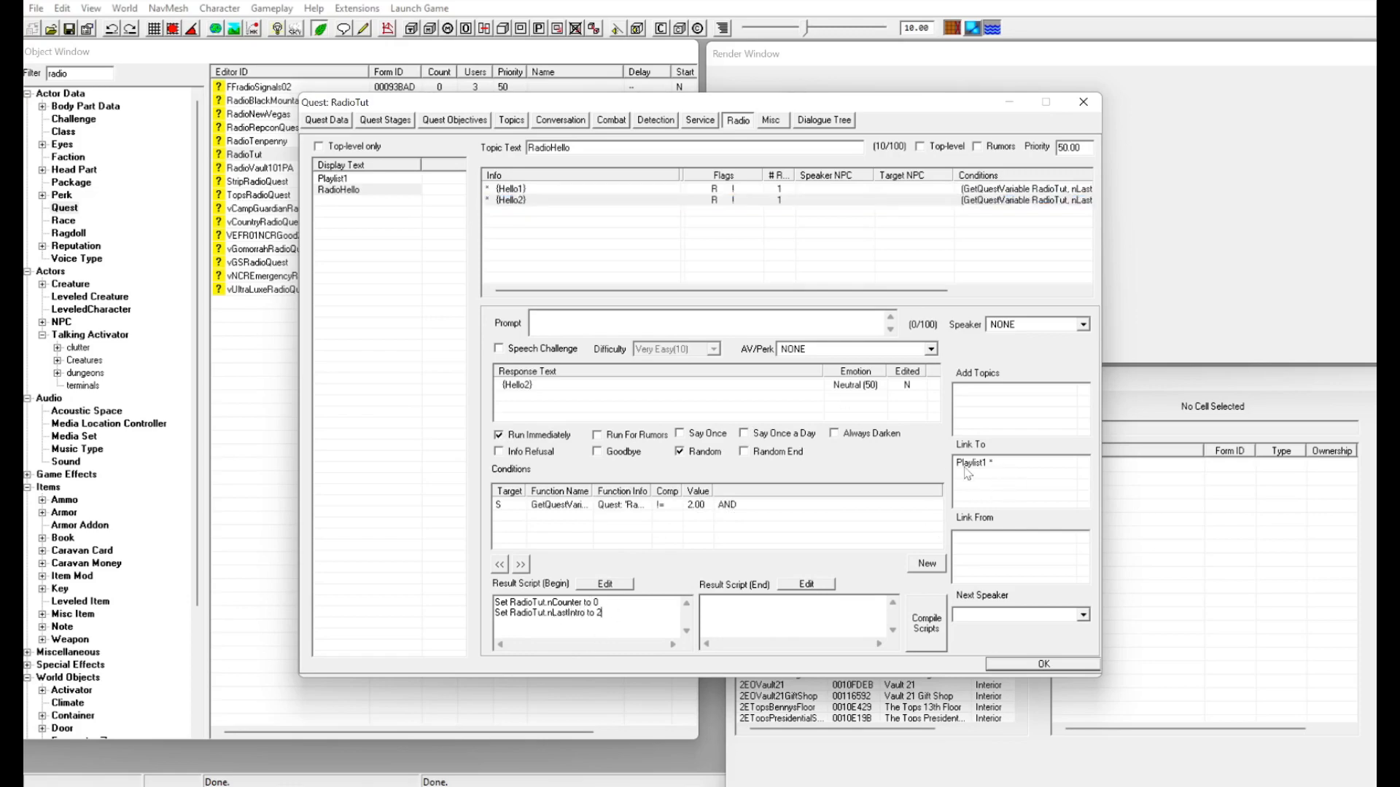
# Examine the first condition of the Playlist1 topic's {T1} response, including its quest variable, comparison and value.
pyautogui.click(340, 179)
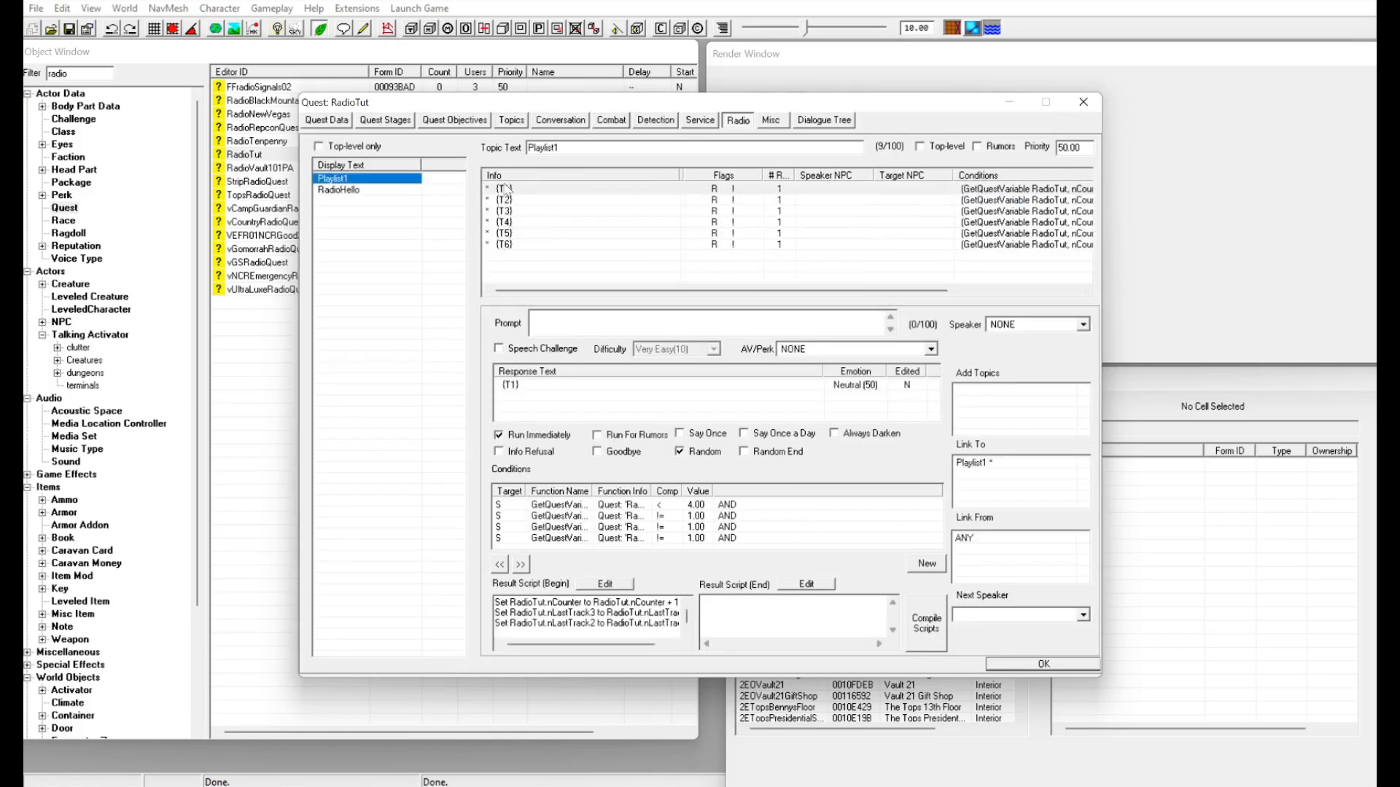
pyautogui.click(505, 188)
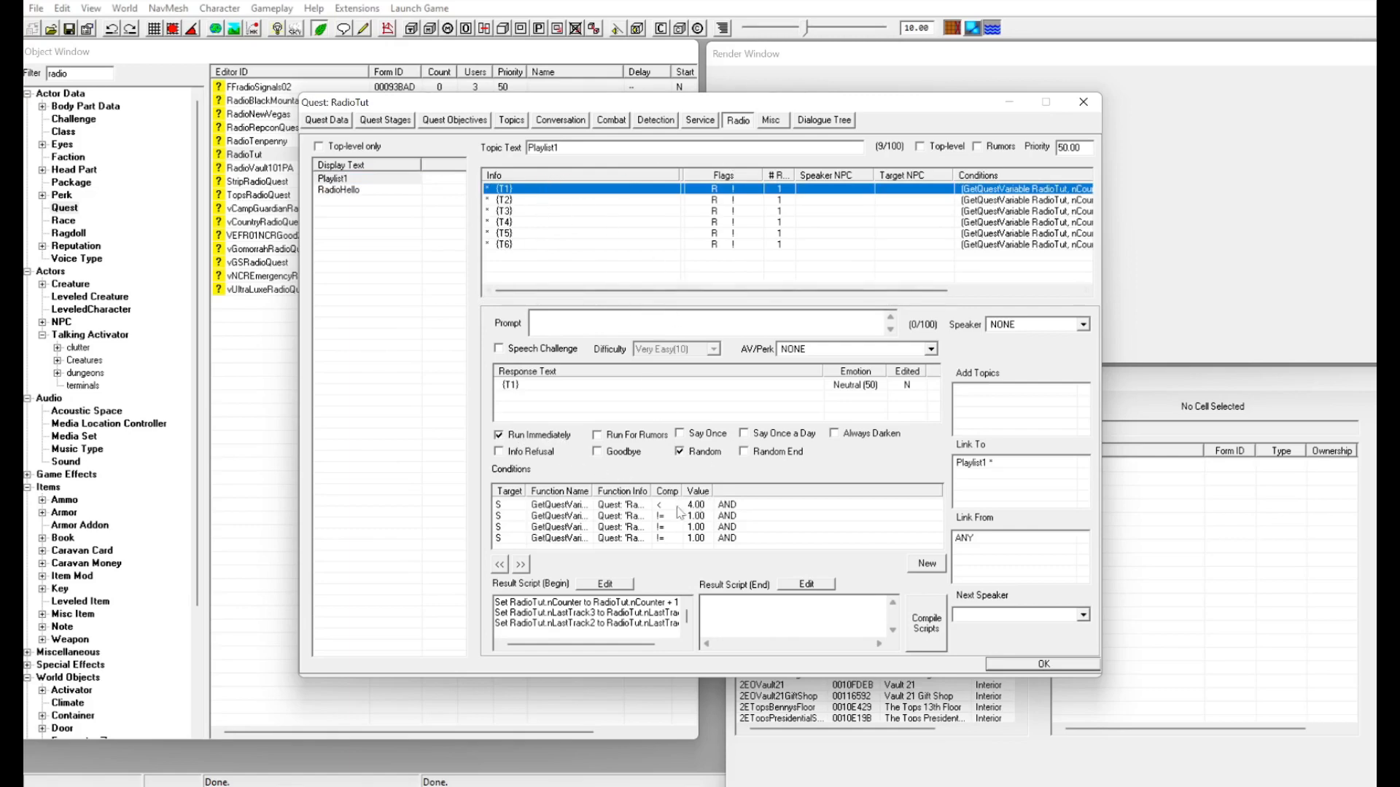
pyautogui.doubleClick(537, 506)
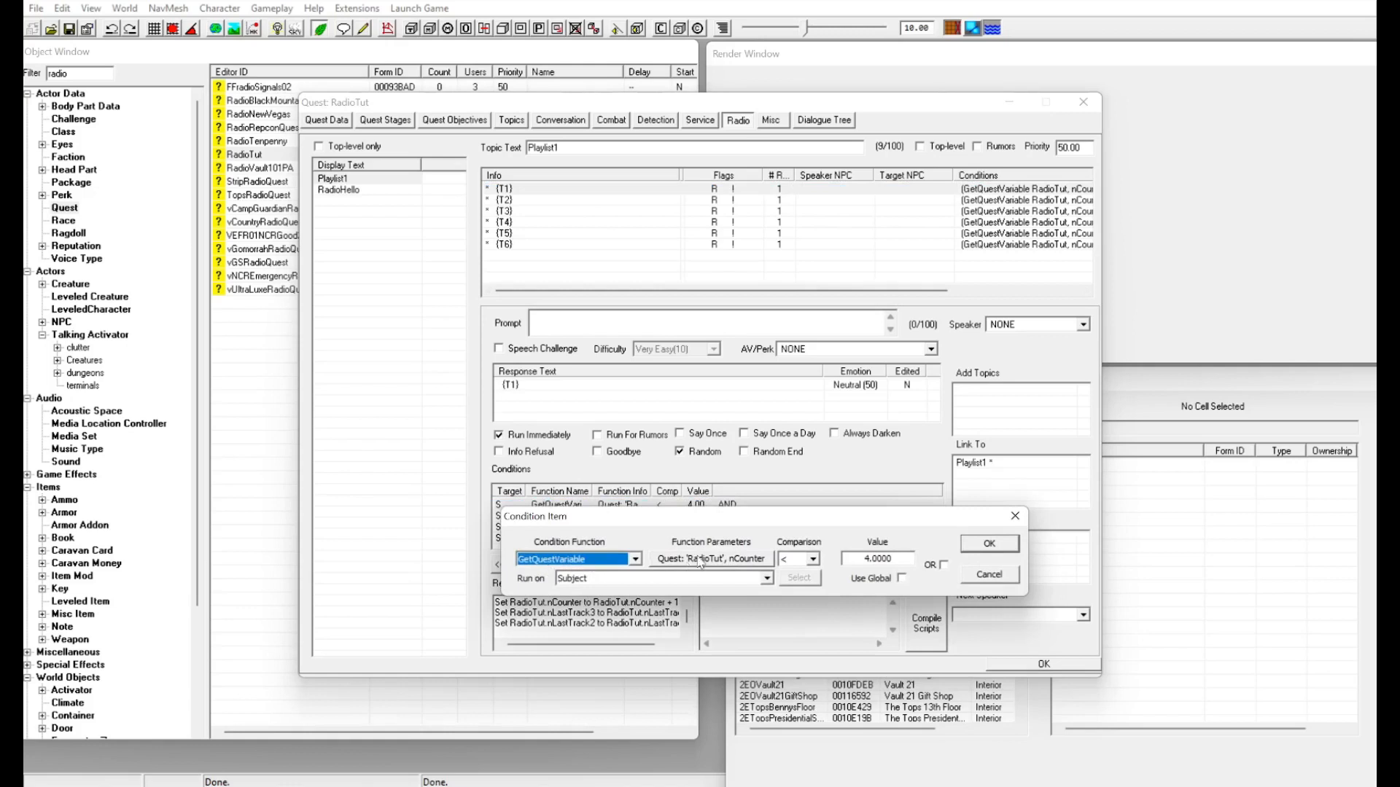
pyautogui.click(699, 559)
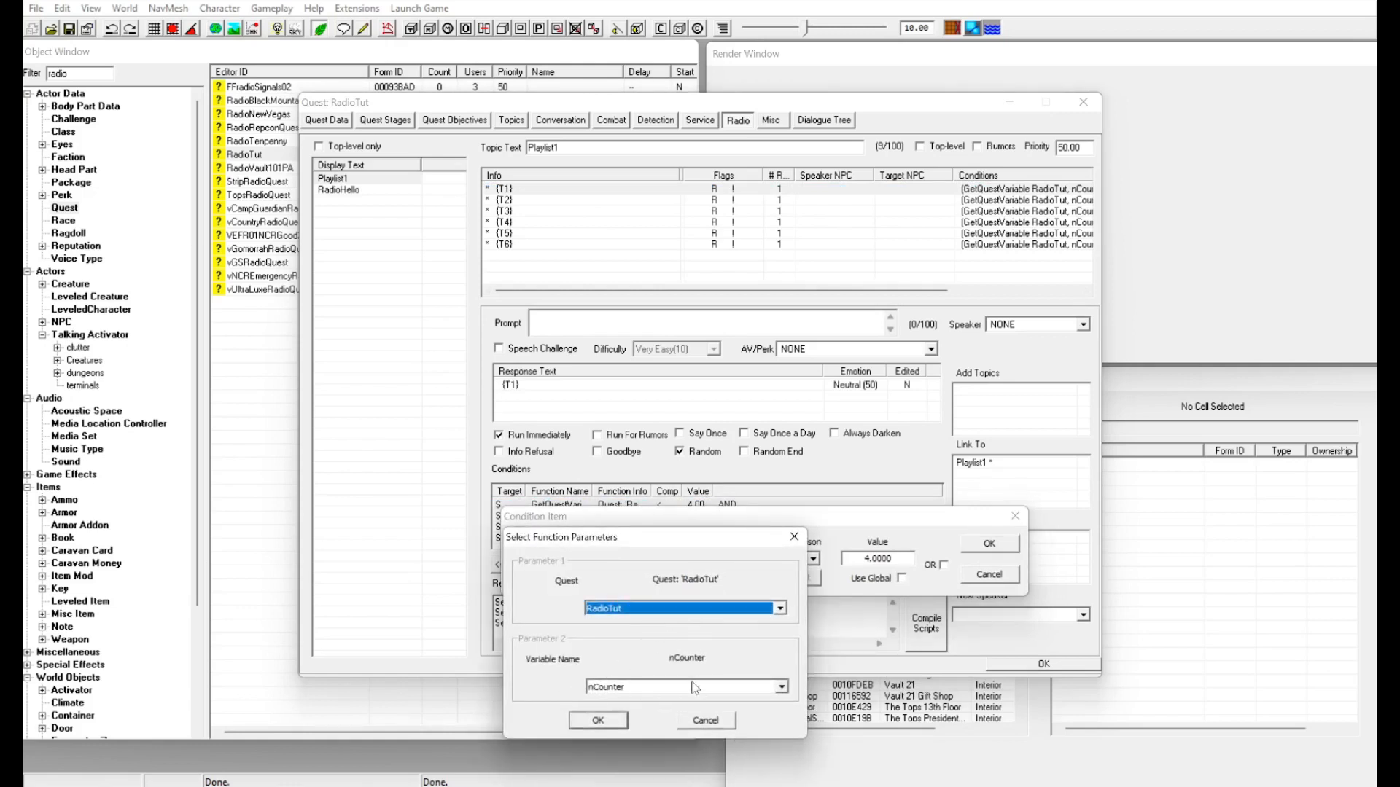
pyautogui.click(701, 717)
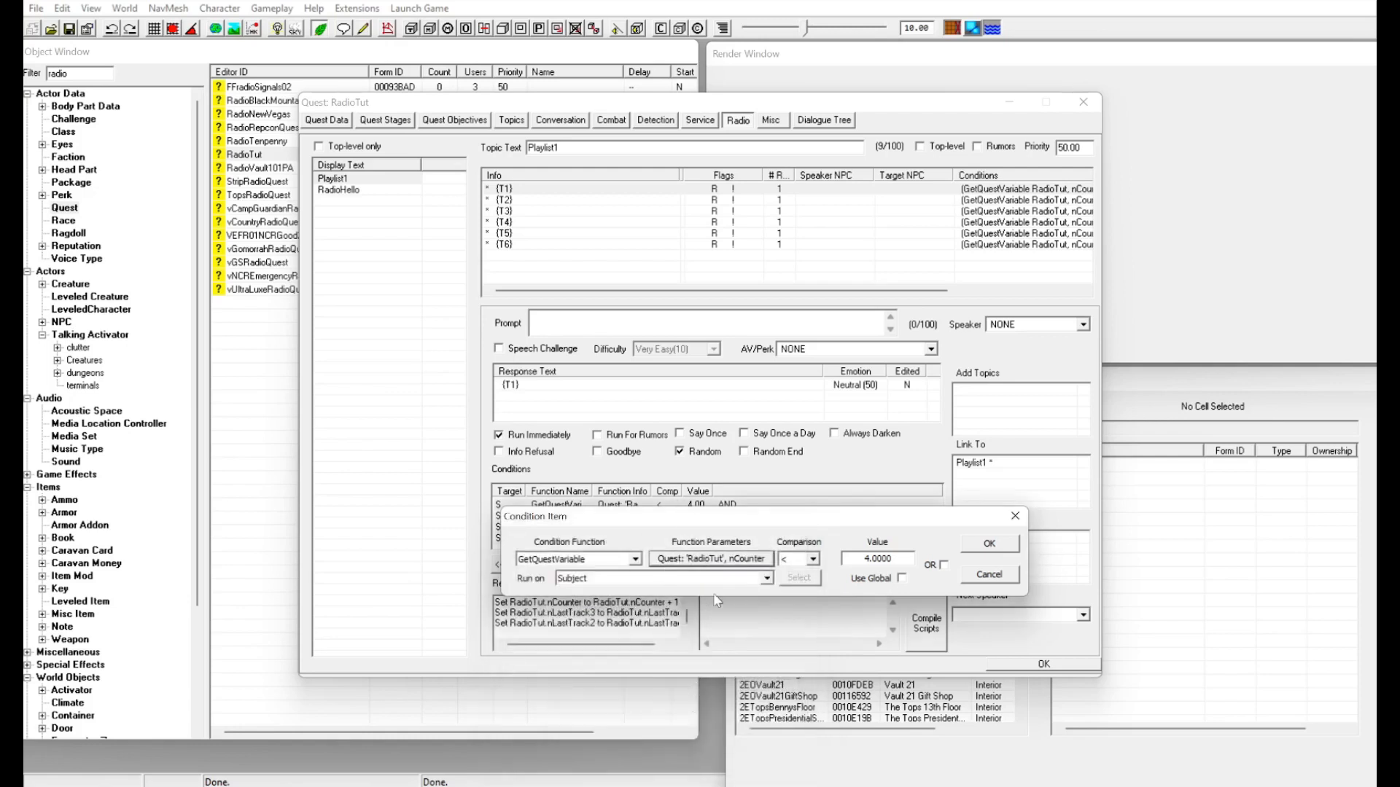
pyautogui.click(813, 560)
pyautogui.click(784, 532)
pyautogui.doubleClick(862, 558)
pyautogui.click(989, 543)
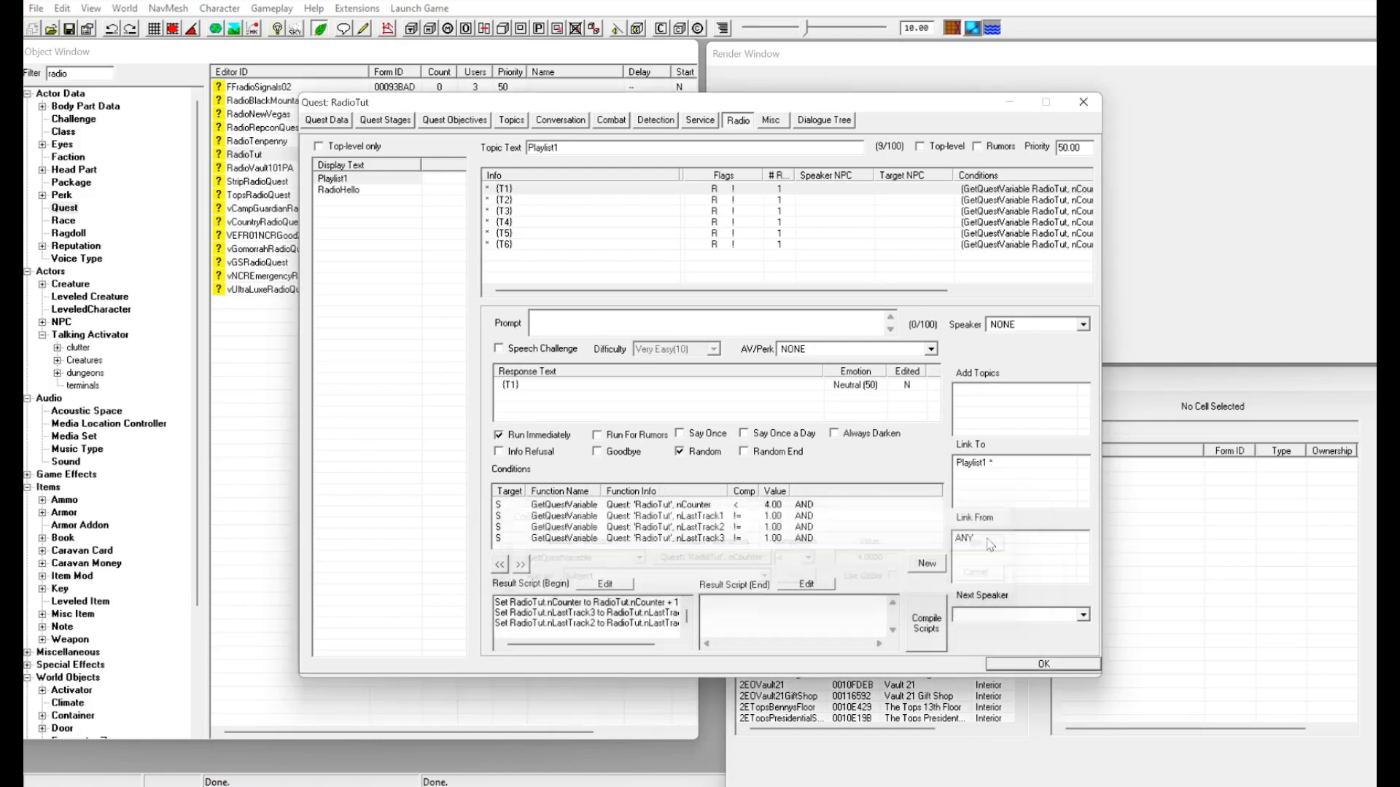
# Examine the {T1} response's last-track conditions, its topic links and its begin result script.
pyautogui.click(681, 518)
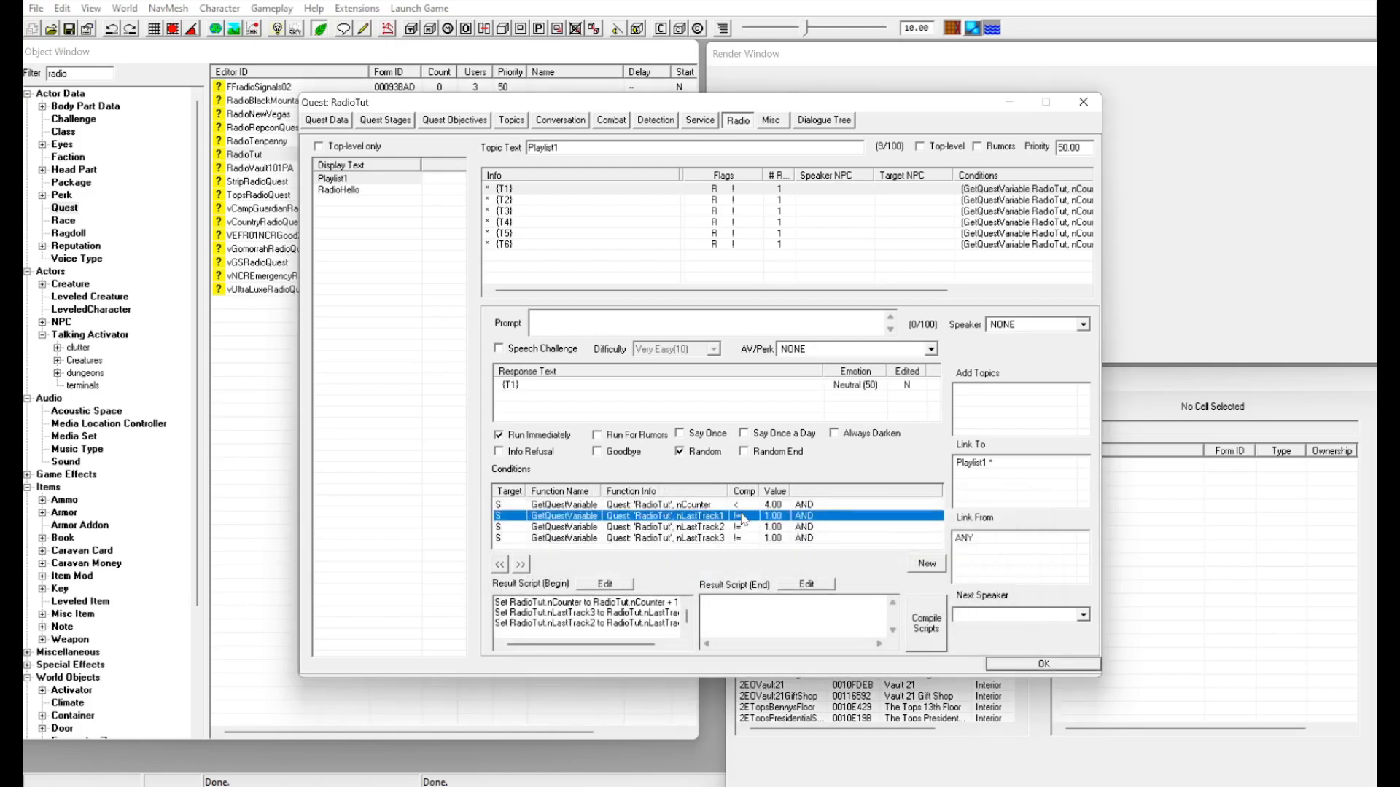
pyautogui.press('Down')
pyautogui.press('Down')
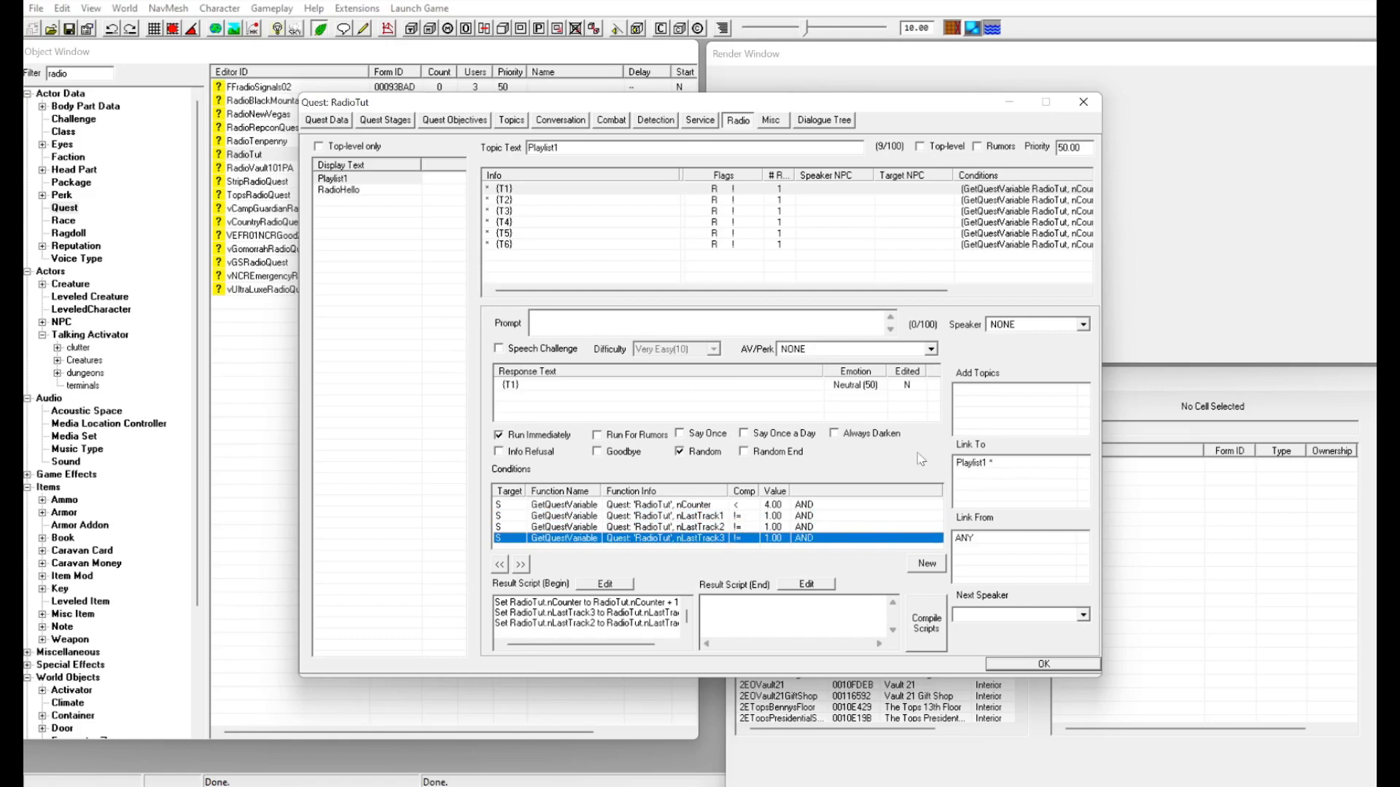
pyautogui.click(978, 462)
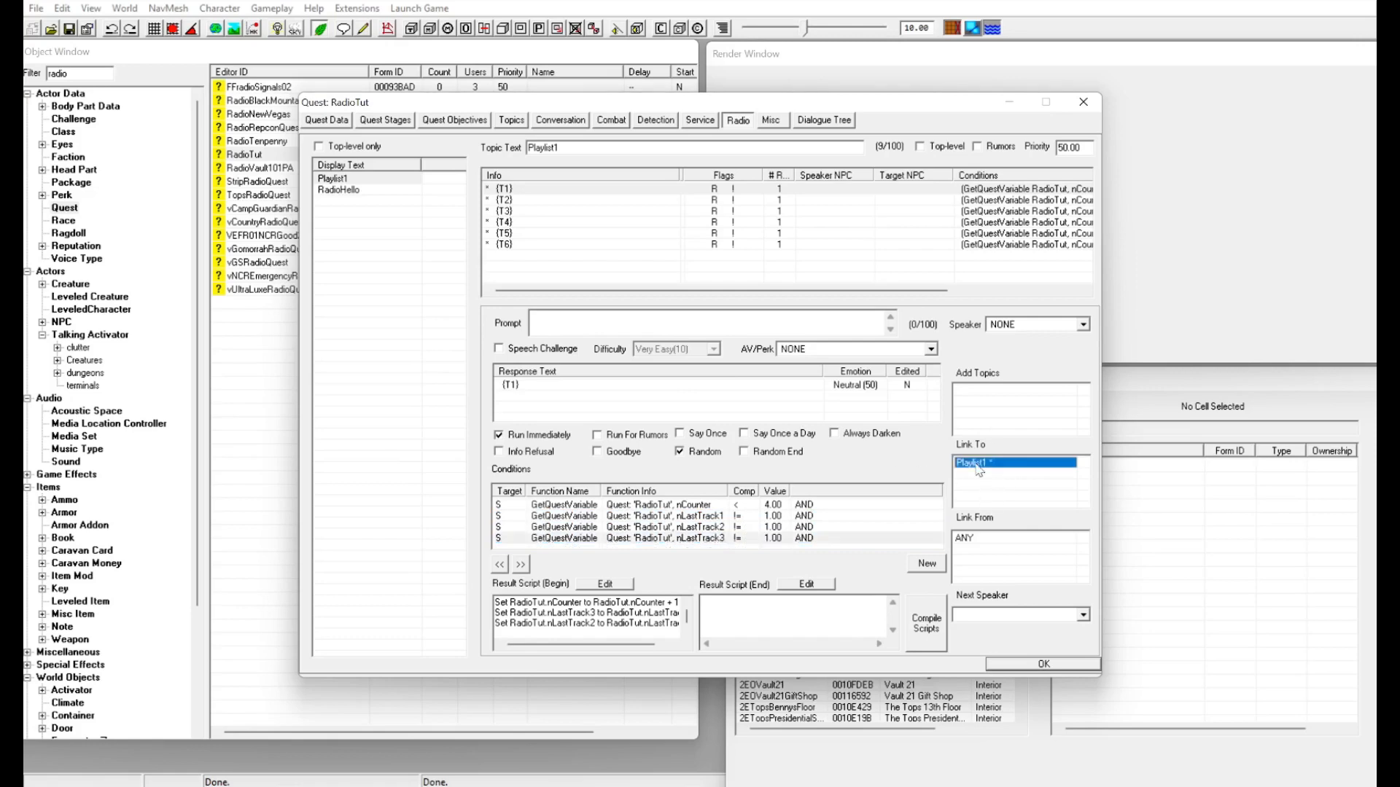
pyautogui.click(982, 539)
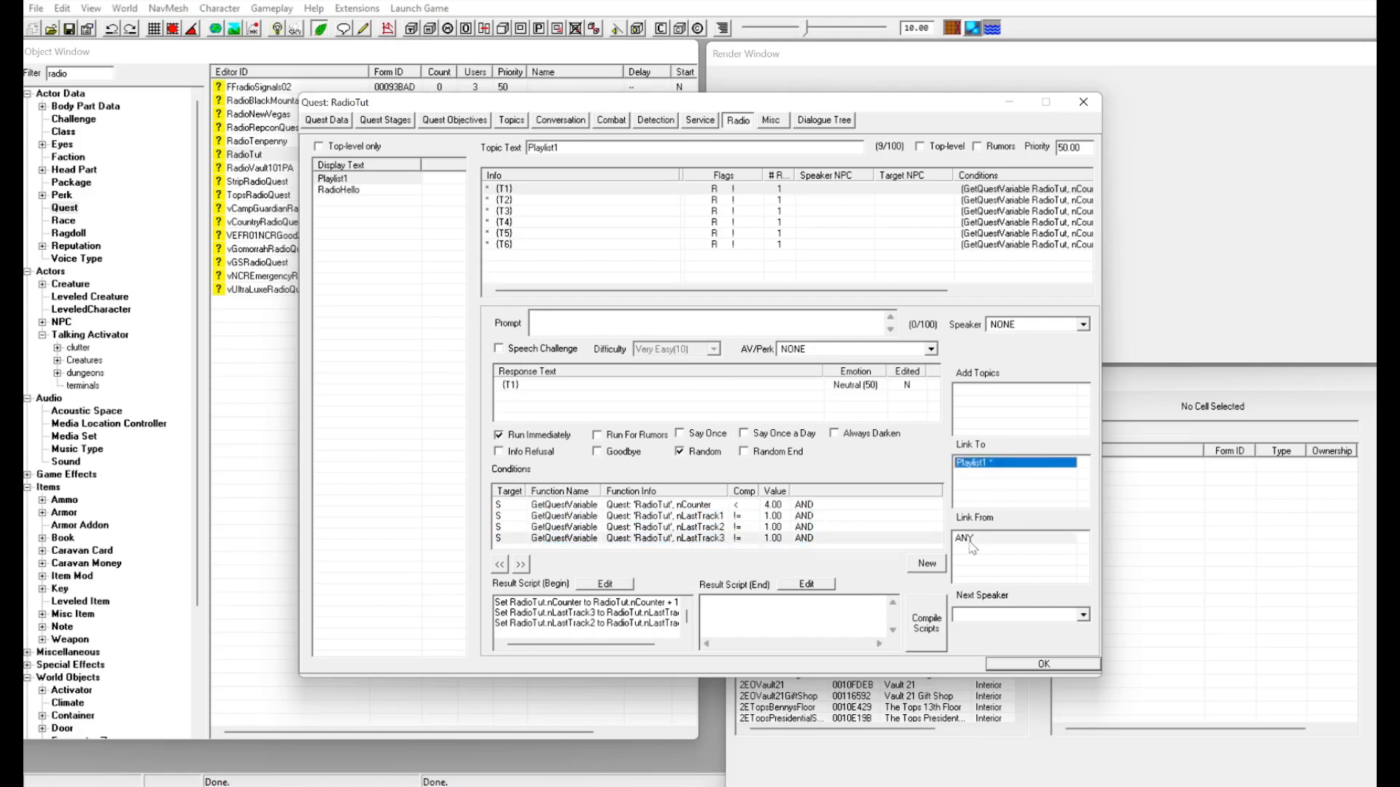
pyautogui.click(501, 602)
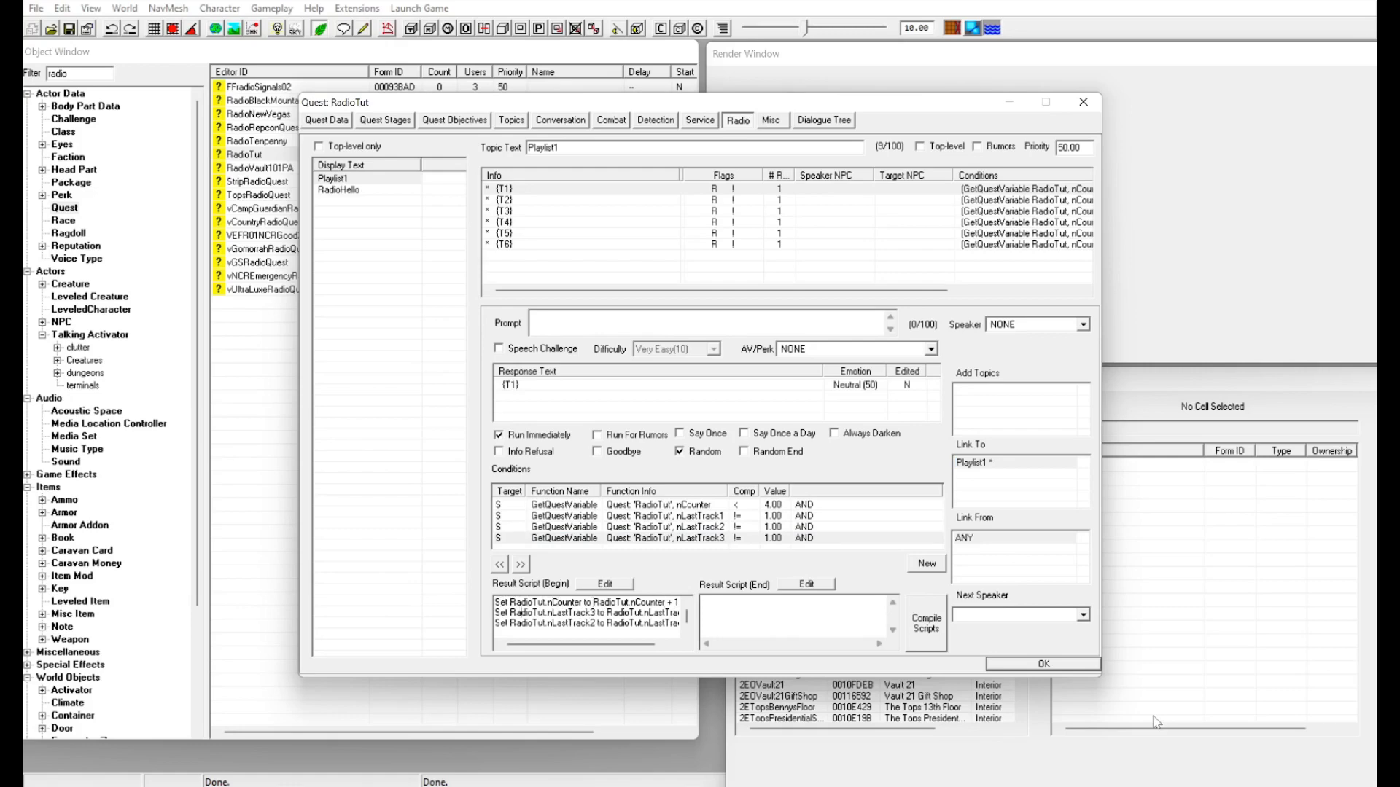
# Read through the last-track lines of the {T1} response's begin result script.
pyautogui.press('Down')
pyautogui.press('Down')
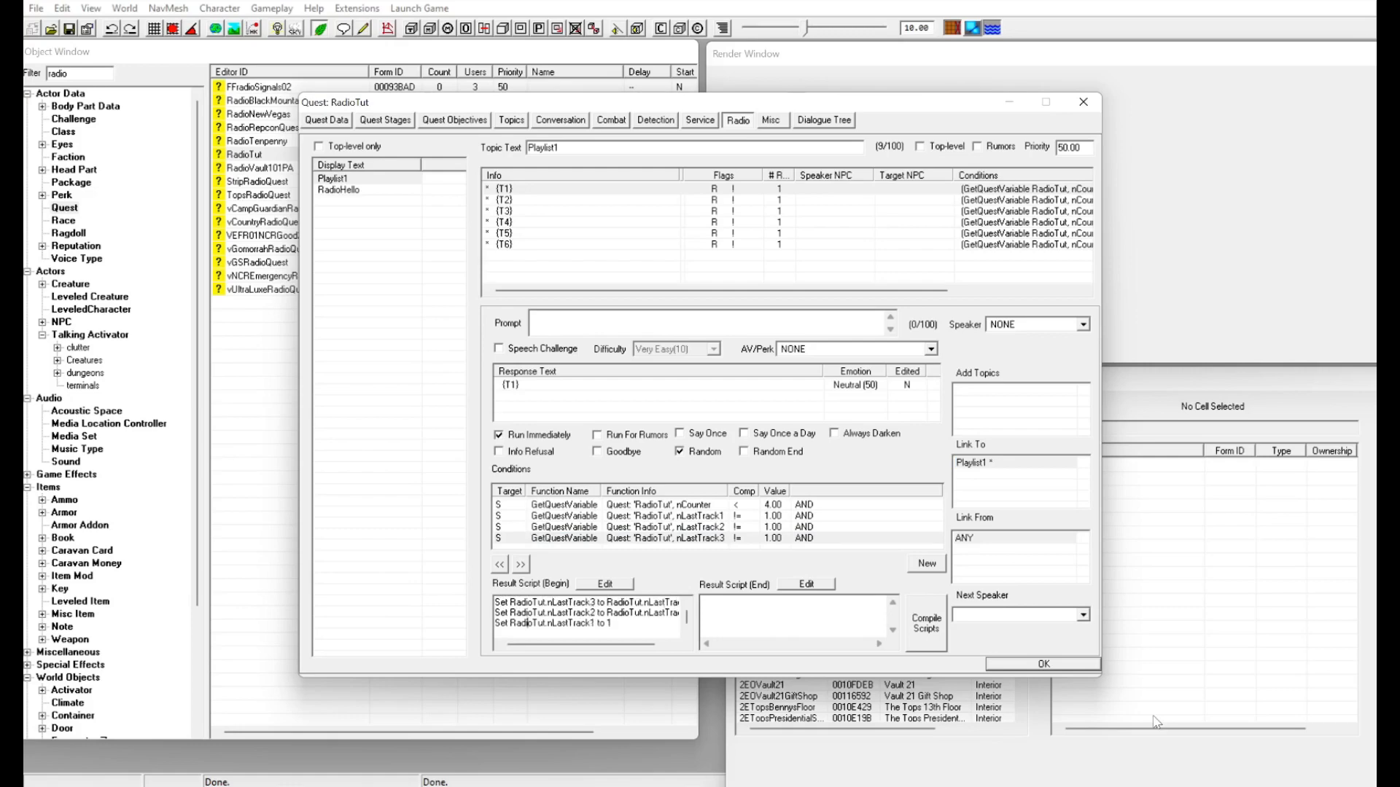
pyautogui.press('Up')
pyautogui.press('Up')
pyautogui.press('Down')
# Check the {T2}, {T4} and {T6} responses of Playlist1 and examine the {T6} response's nCounter condition.
pyautogui.click(508, 201)
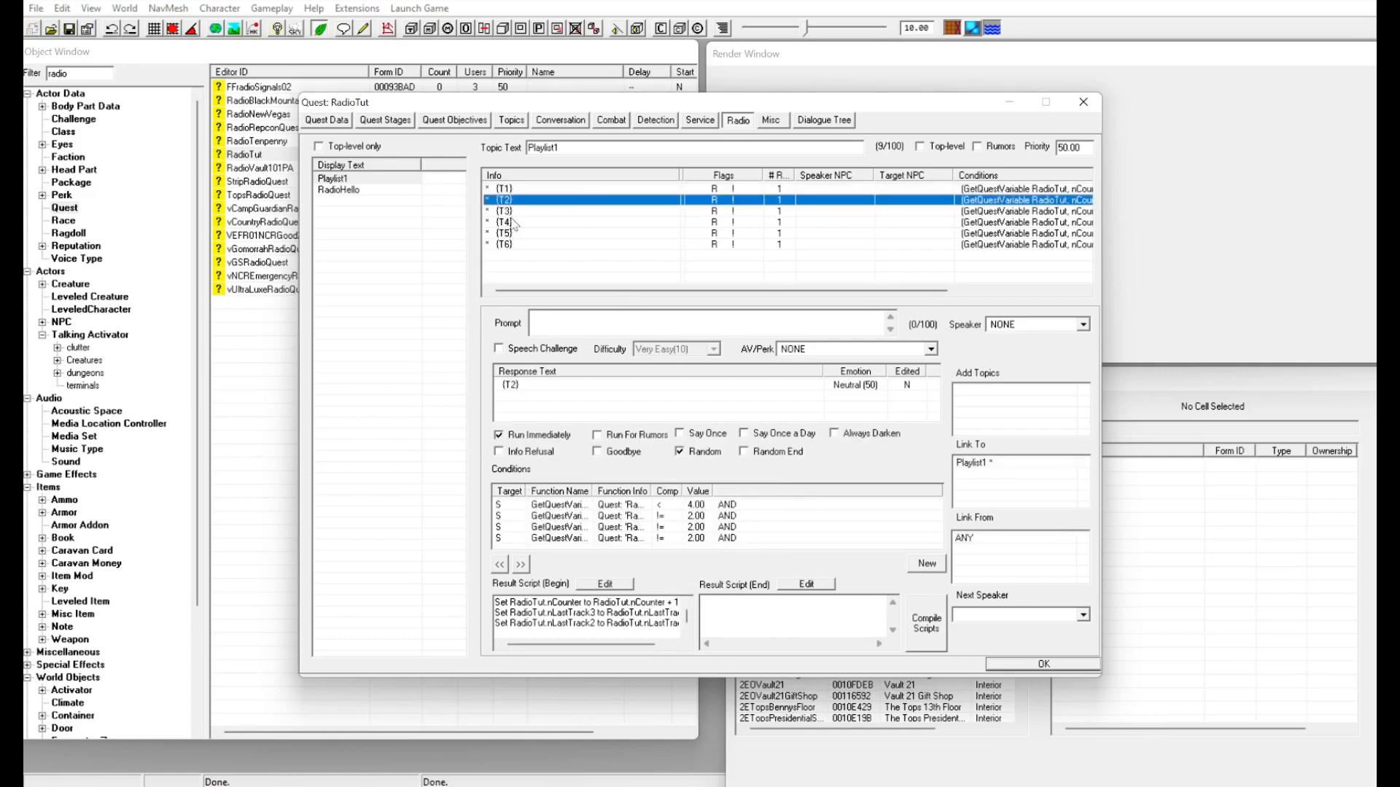
pyautogui.click(511, 222)
pyautogui.click(508, 245)
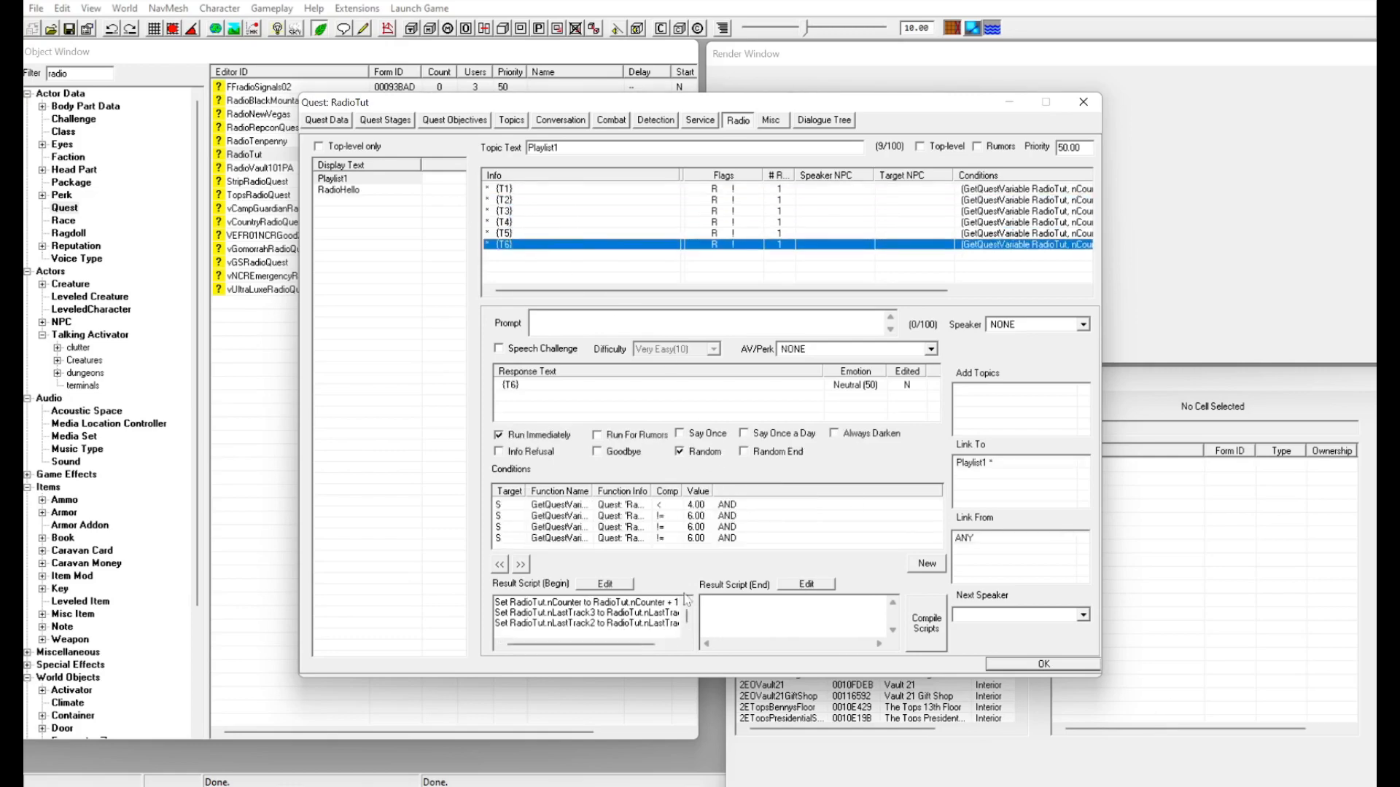
pyautogui.doubleClick(625, 505)
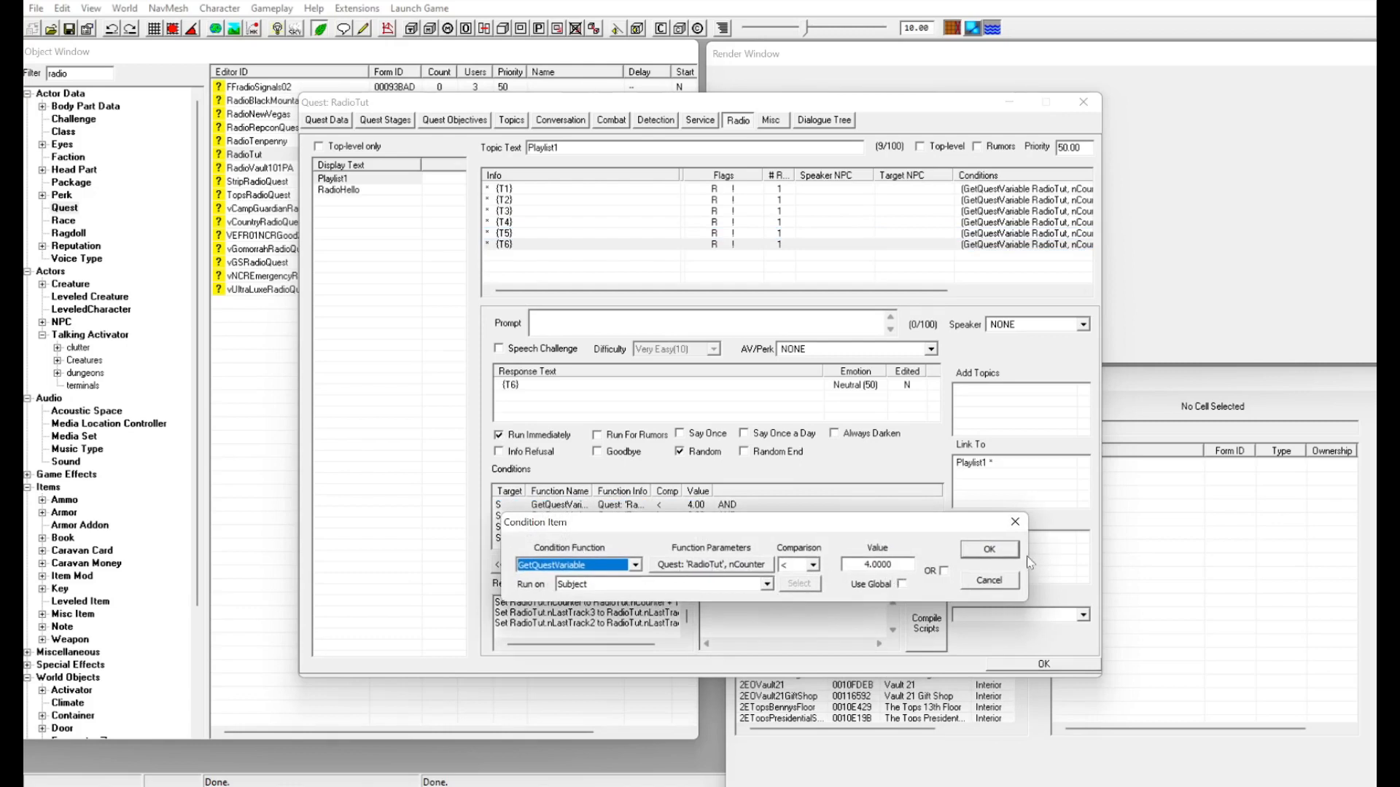
pyautogui.click(989, 549)
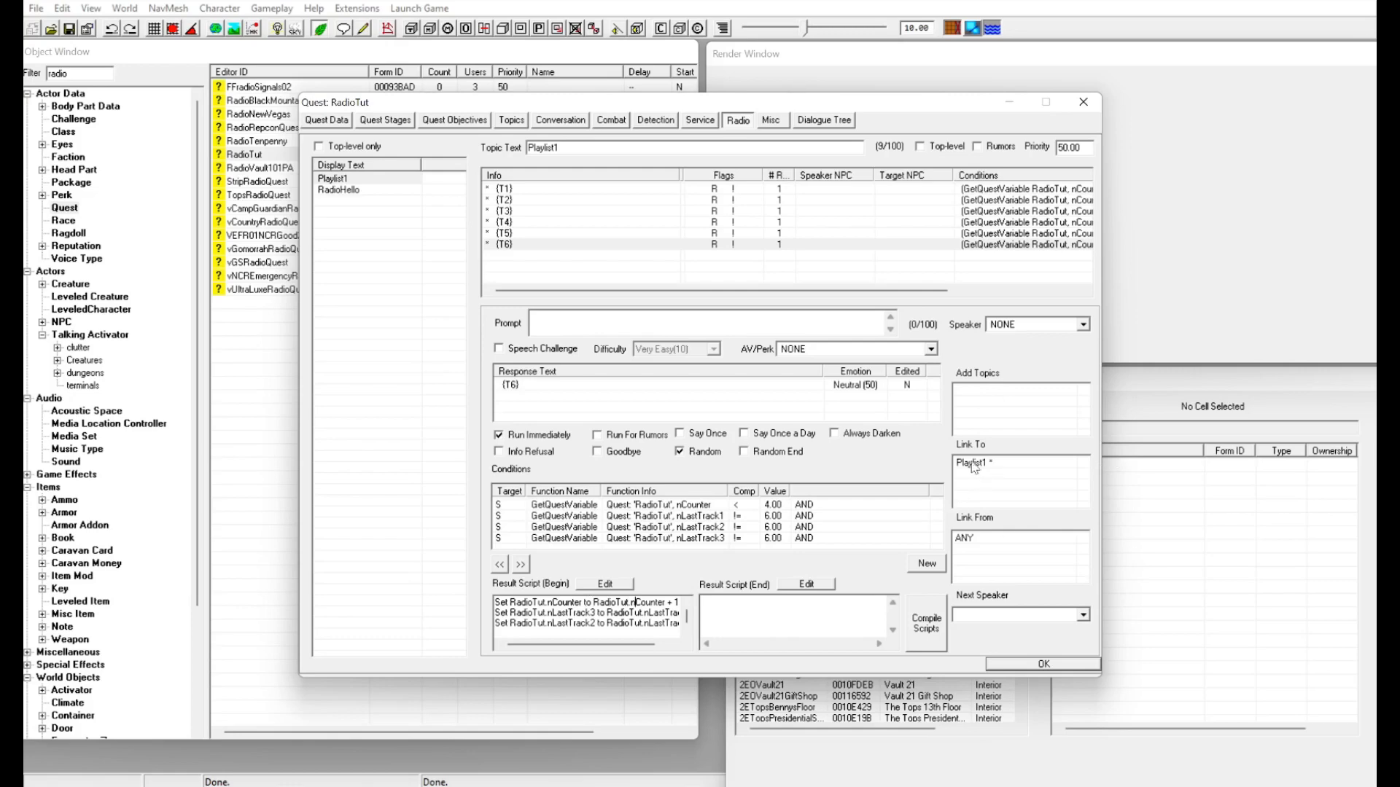
# Review the {T1} and {T5} responses, the RadioHello topic and the quest's general data.
pyautogui.click(584, 190)
pyautogui.click(626, 234)
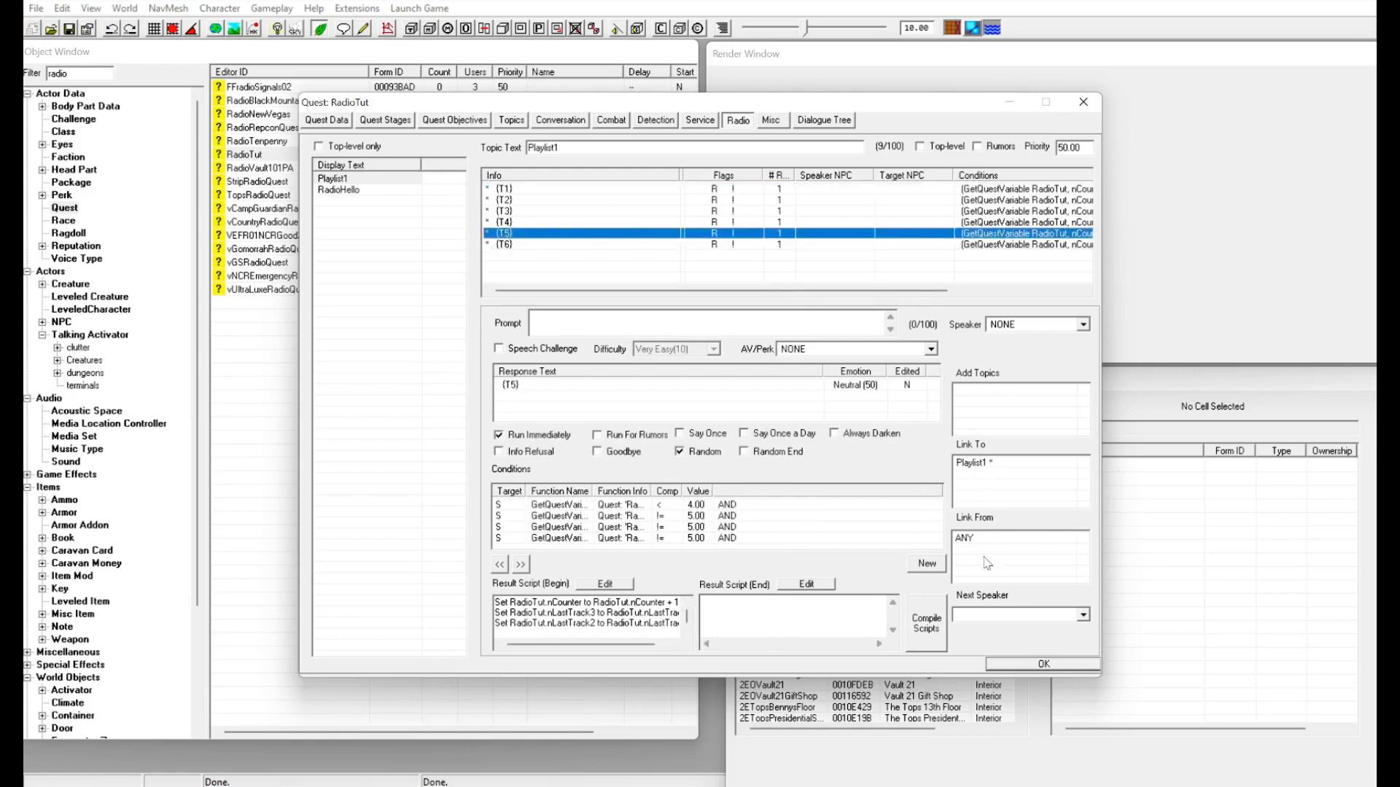
pyautogui.click(339, 190)
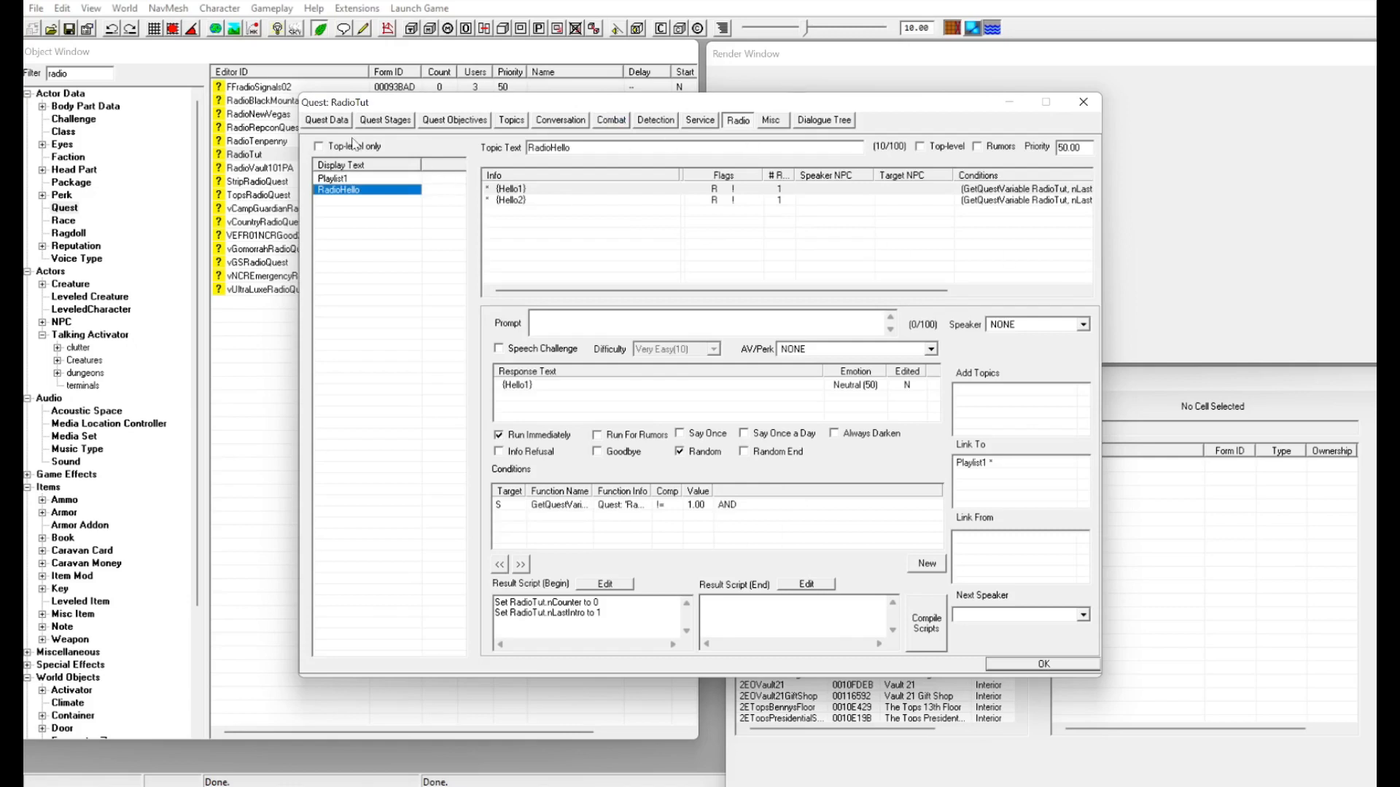
pyautogui.click(335, 124)
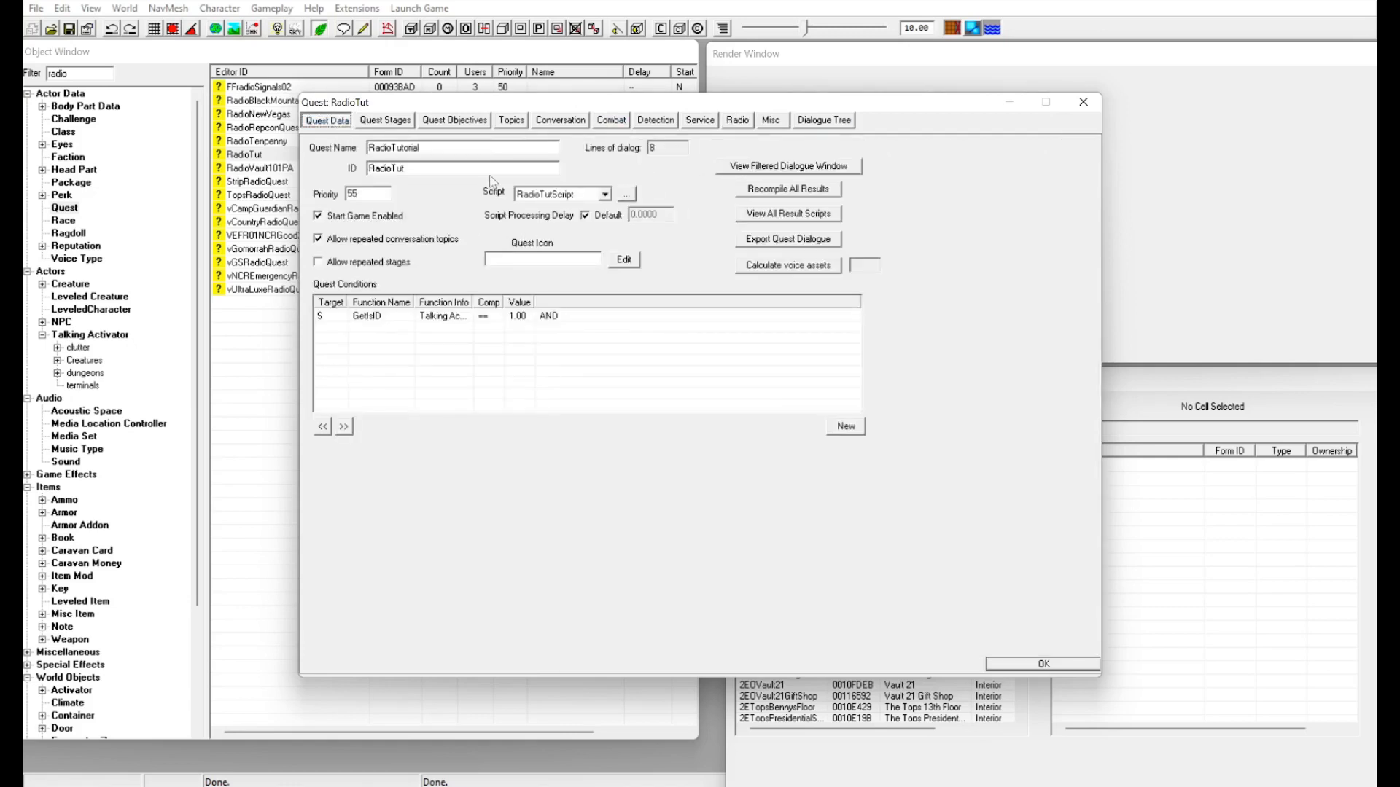
# Switch to Fallout: New Vegas, continue the game, and test Tutorial Radio on the Pip-Boy by tuning in and switching it off.
pyautogui.moveTo(541, 786)
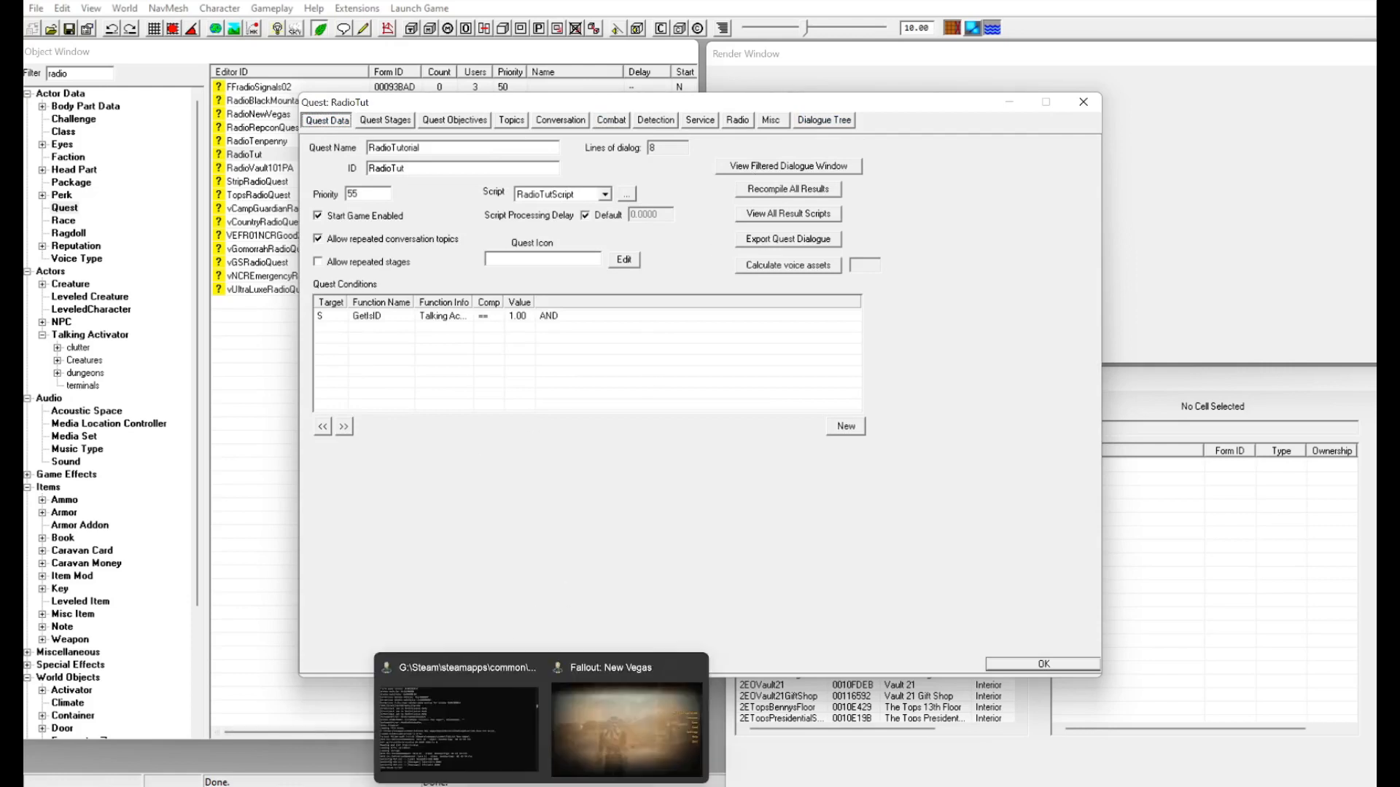
pyautogui.click(580, 761)
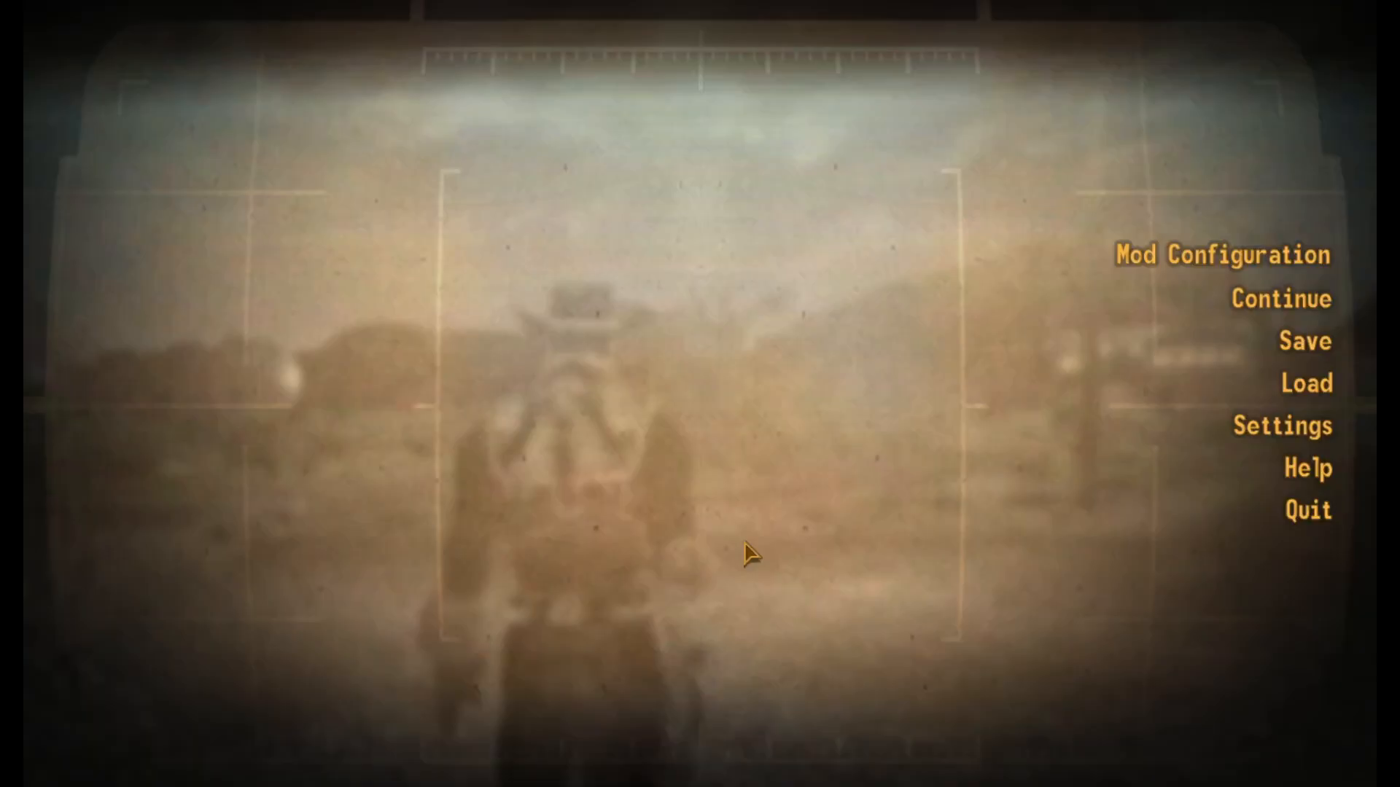
pyautogui.click(1275, 299)
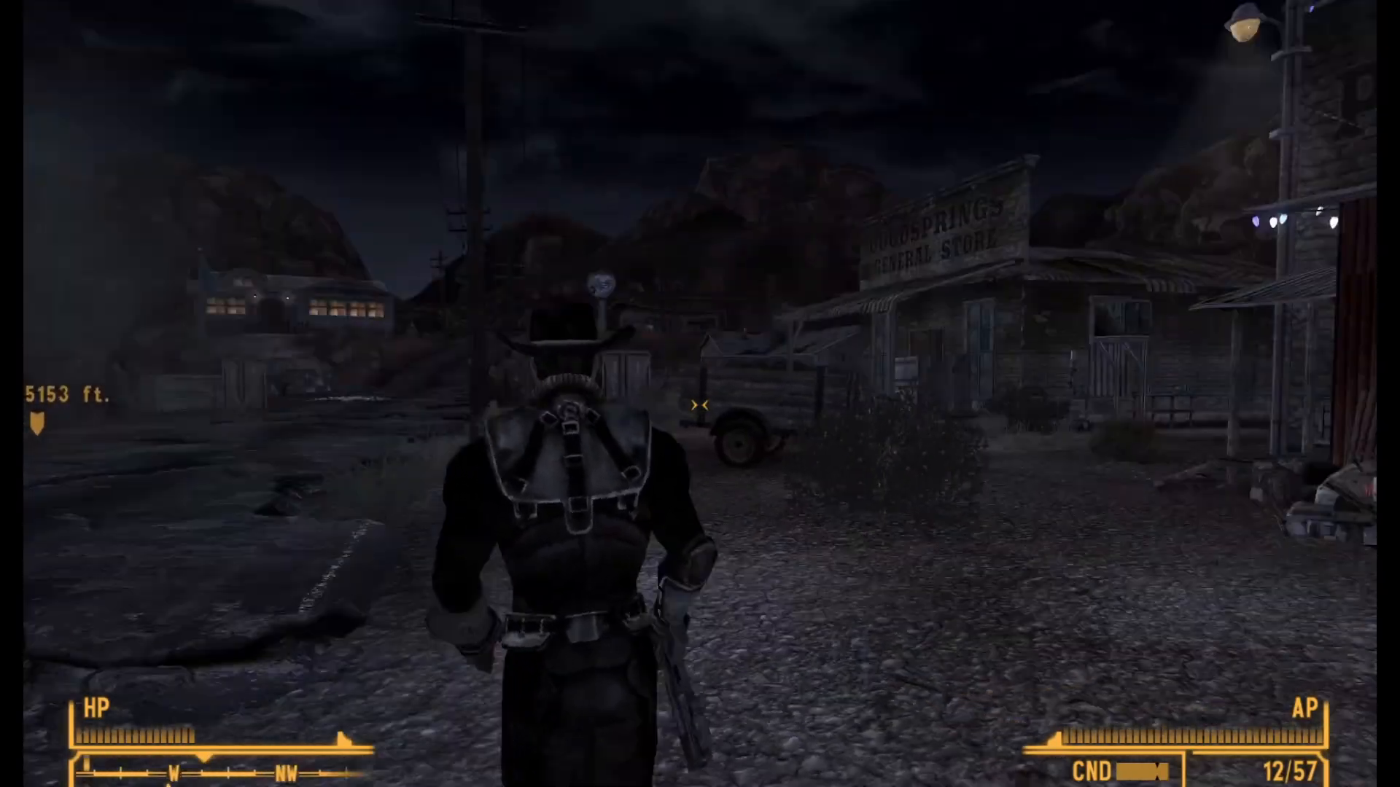
pyautogui.press('Tab')
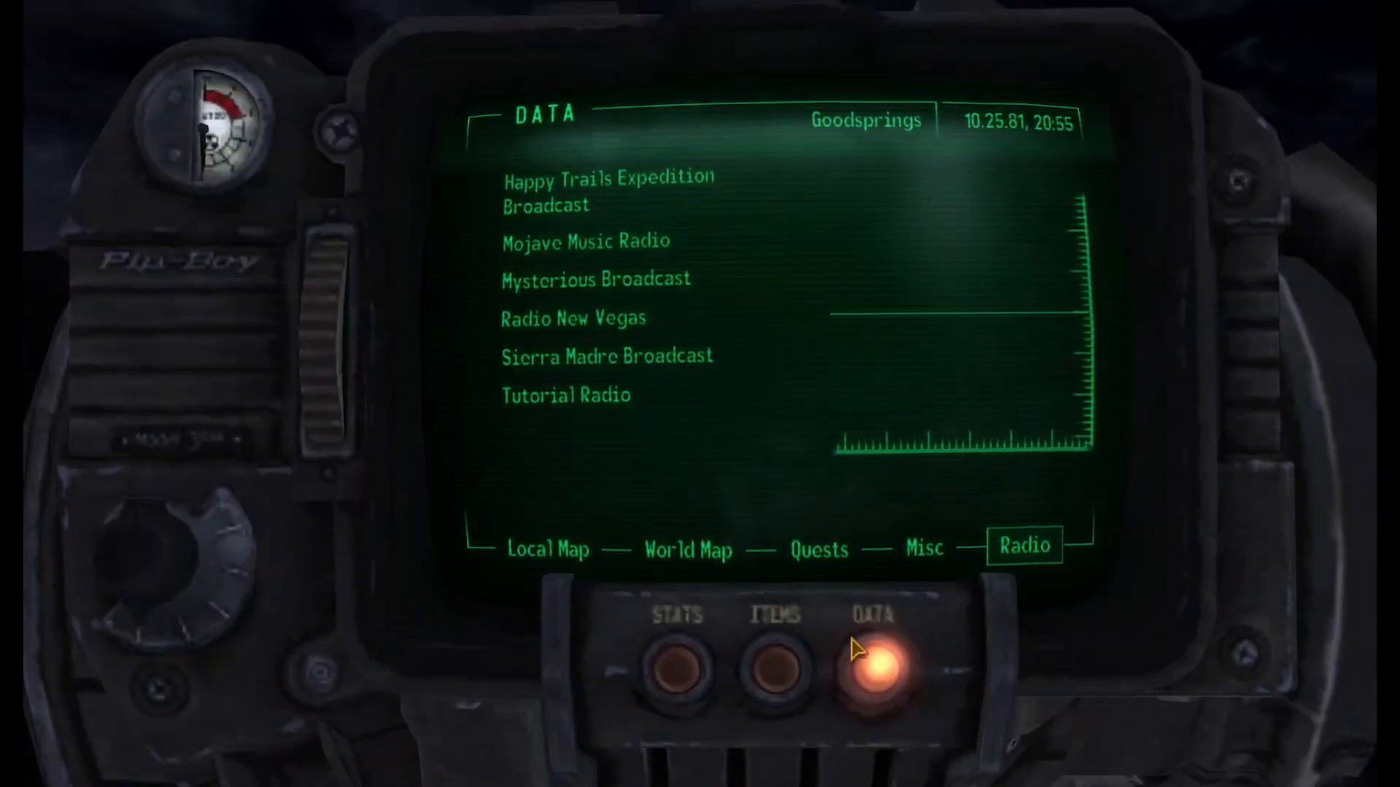
pyautogui.click(620, 409)
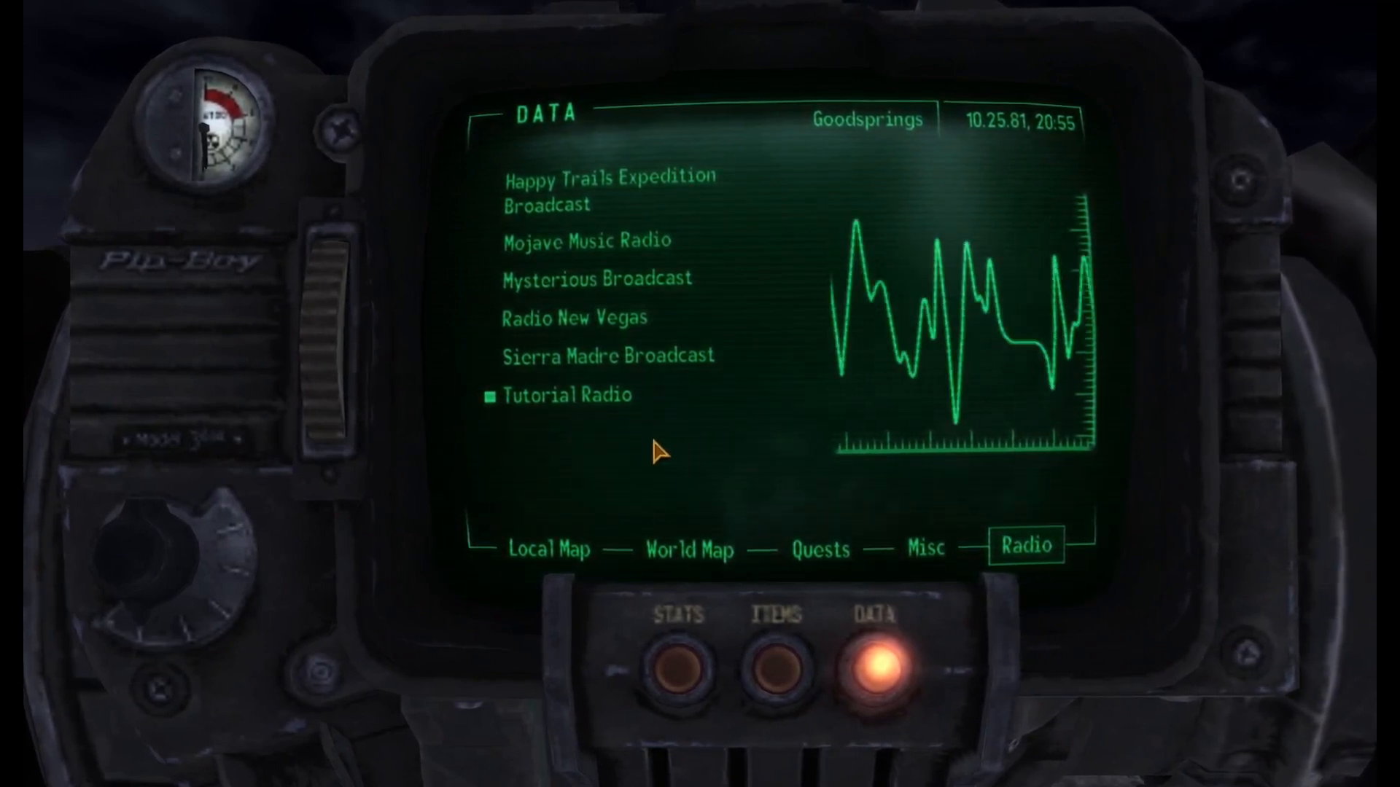
pyautogui.click(567, 406)
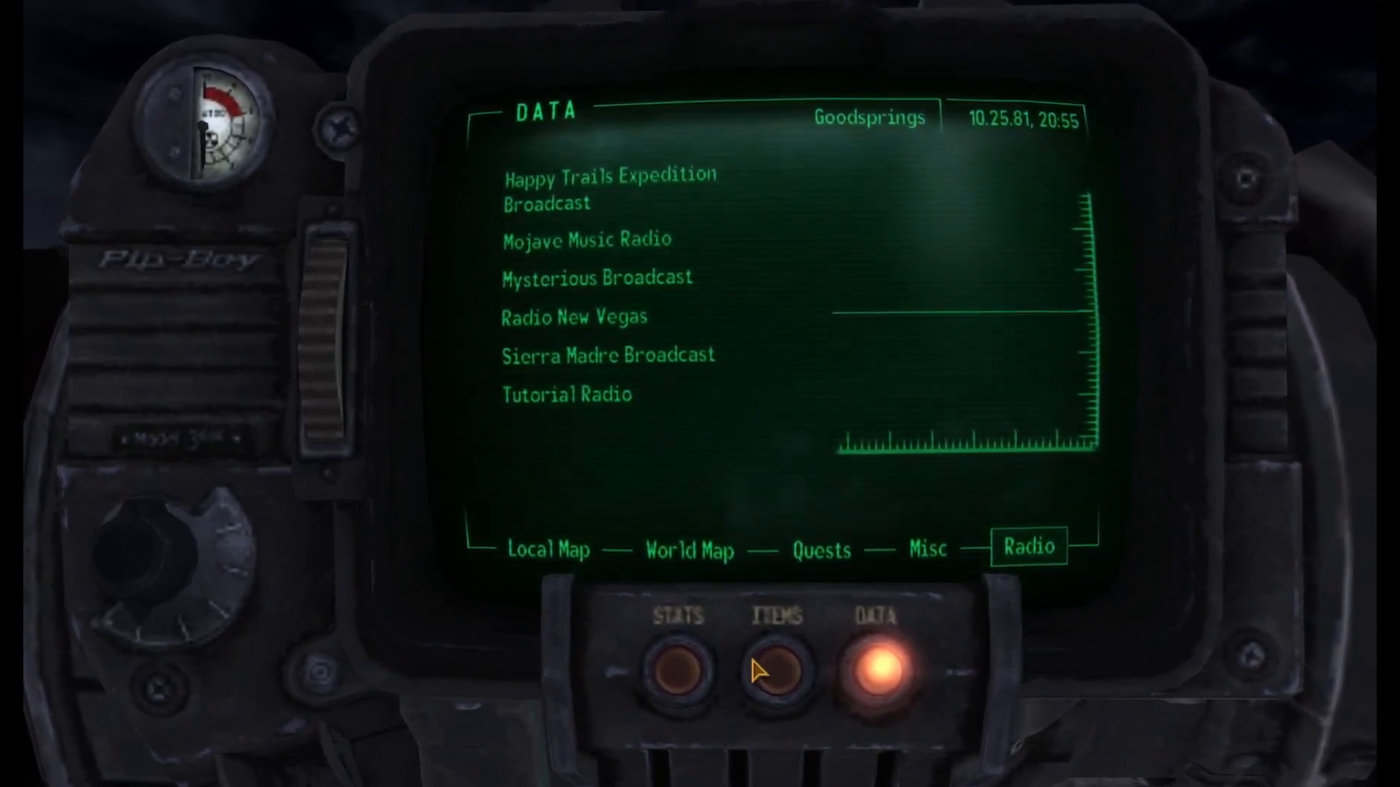
# Switch back to the Garden of Eden Creation Kit and open the RadioTut quest.
pyautogui.hotkey('alt', 'Tab')
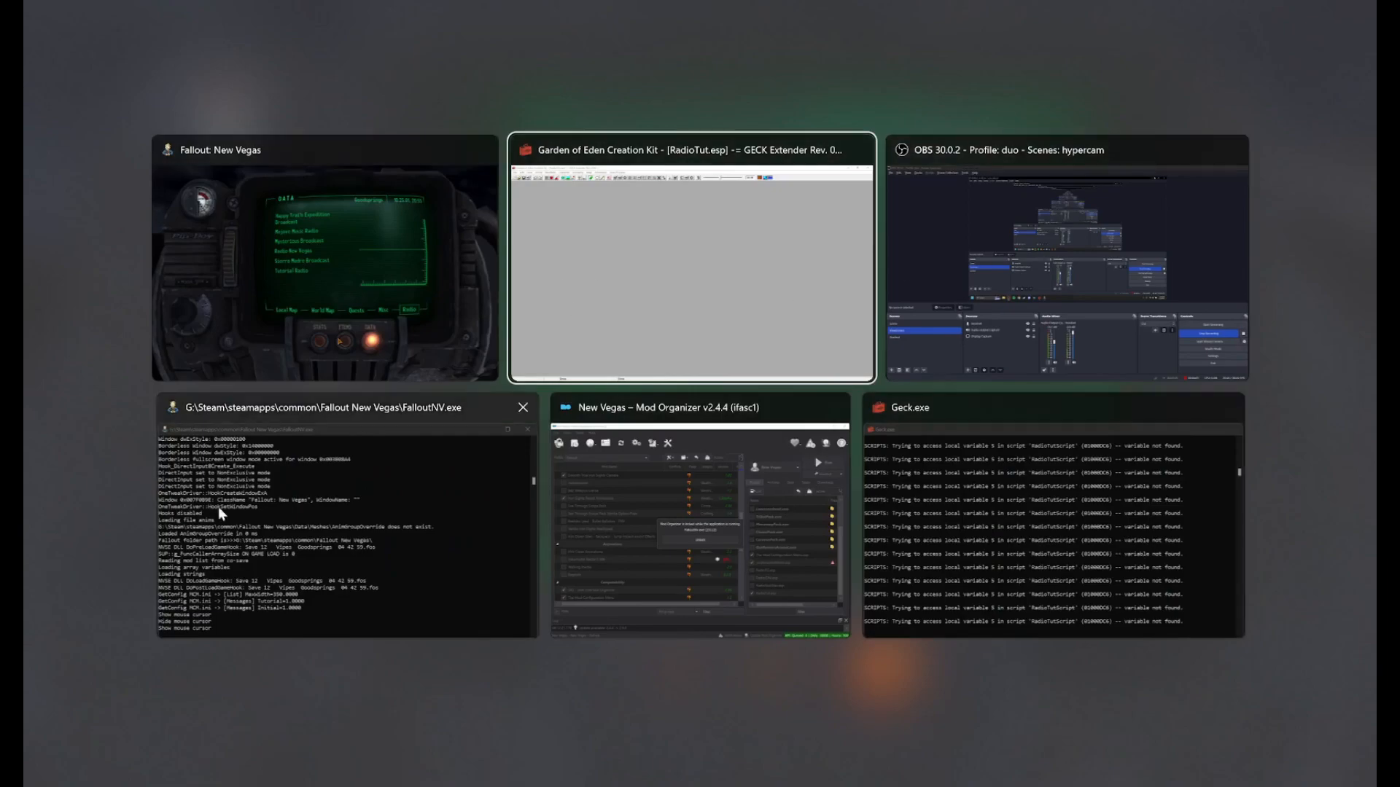
pyautogui.click(680, 318)
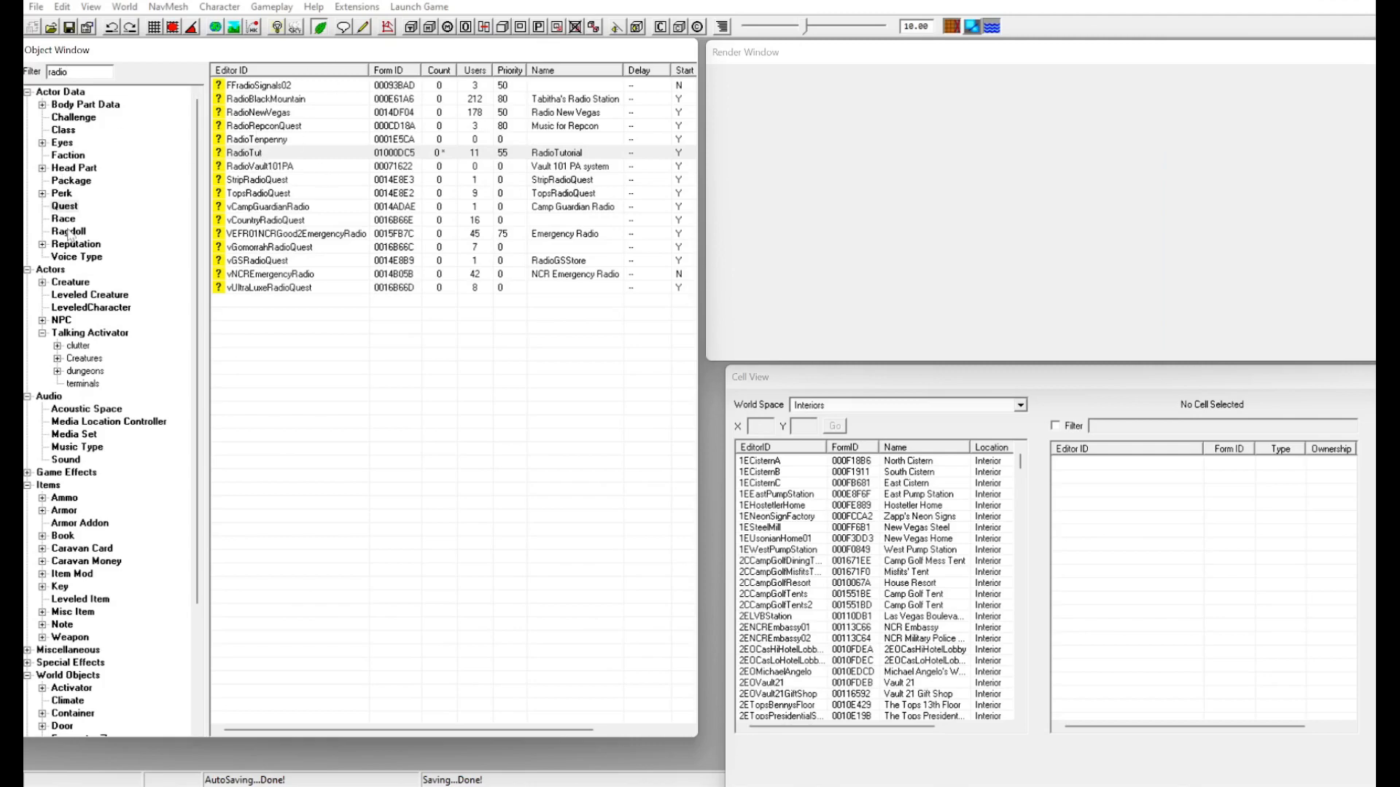
pyautogui.click(66, 207)
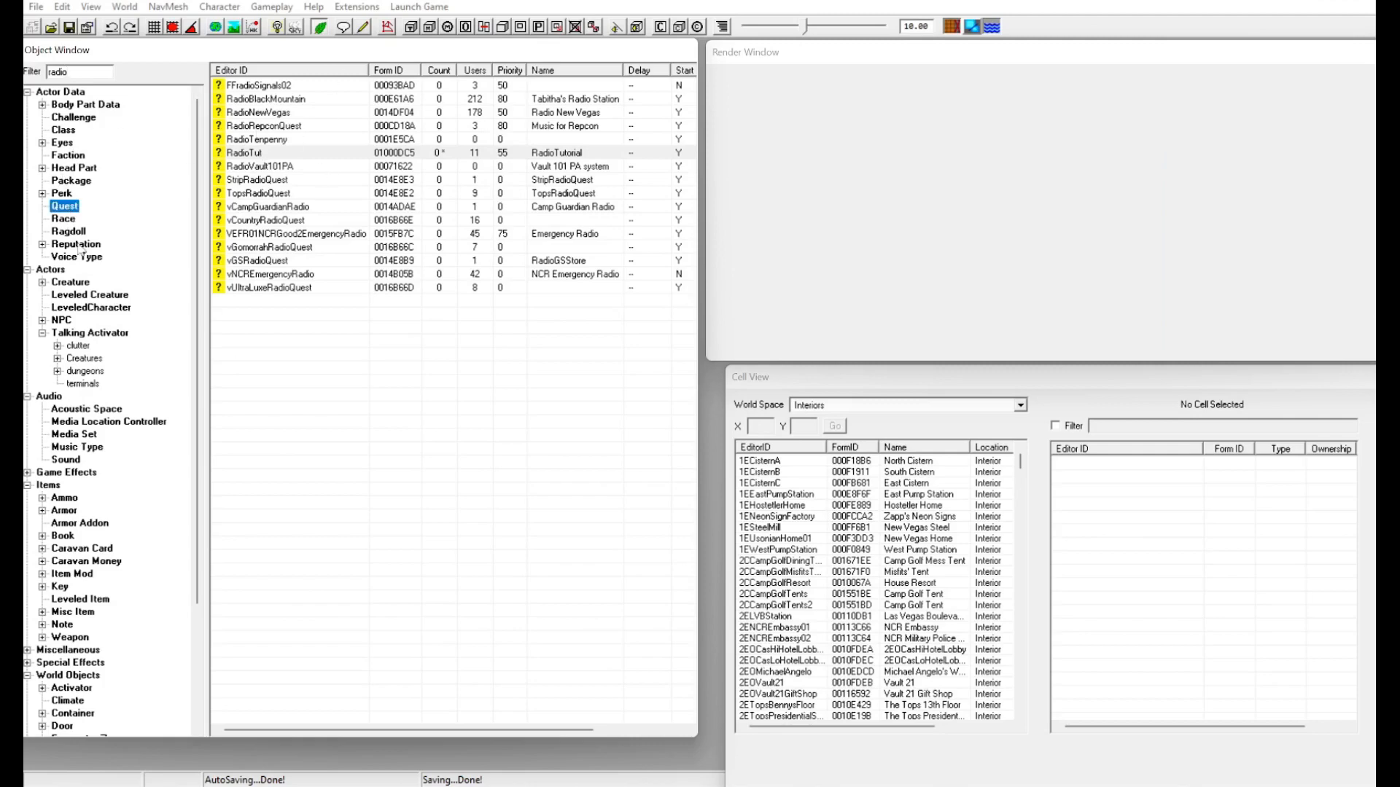
pyautogui.doubleClick(296, 154)
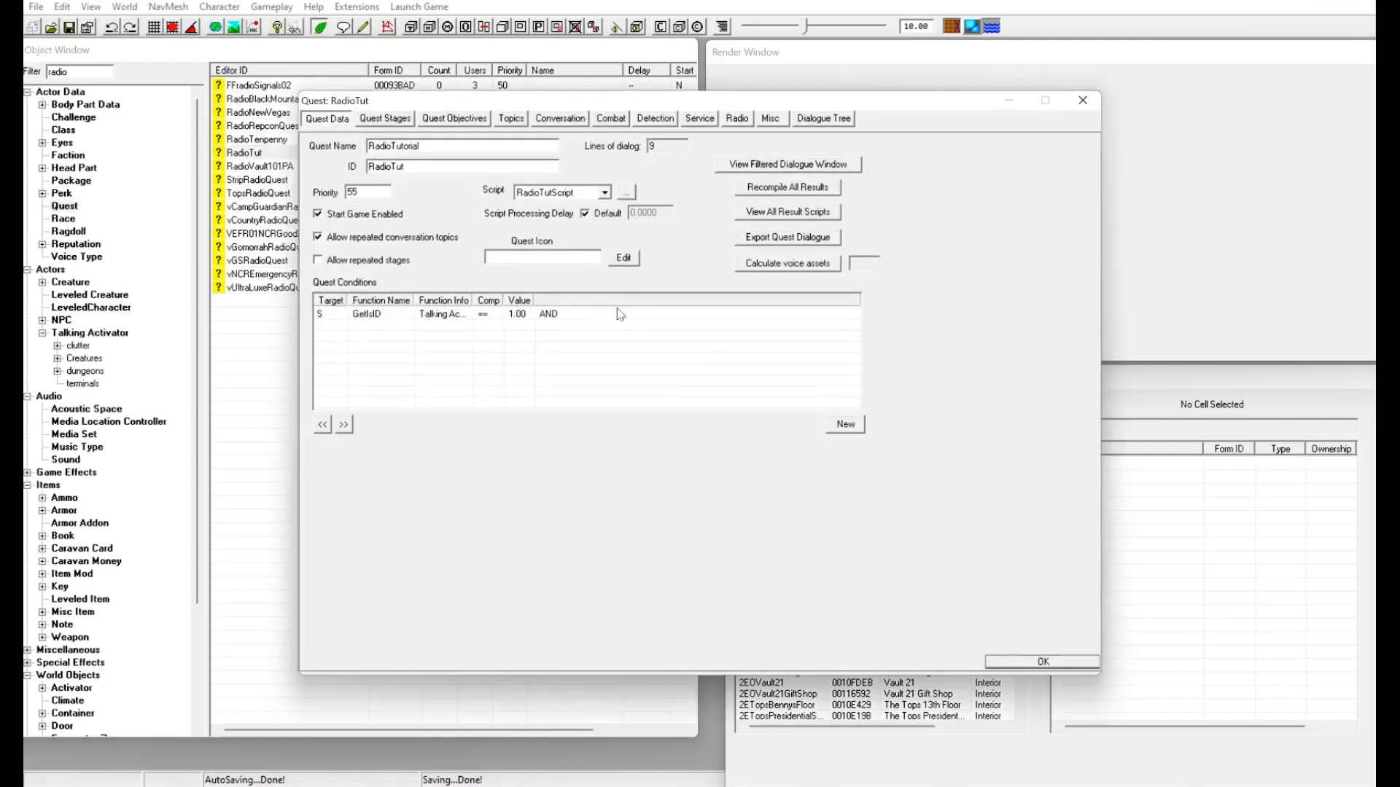
# Examine the script name line and the integer variable declarations in the quest's RadioTutScript.
pyautogui.click(627, 193)
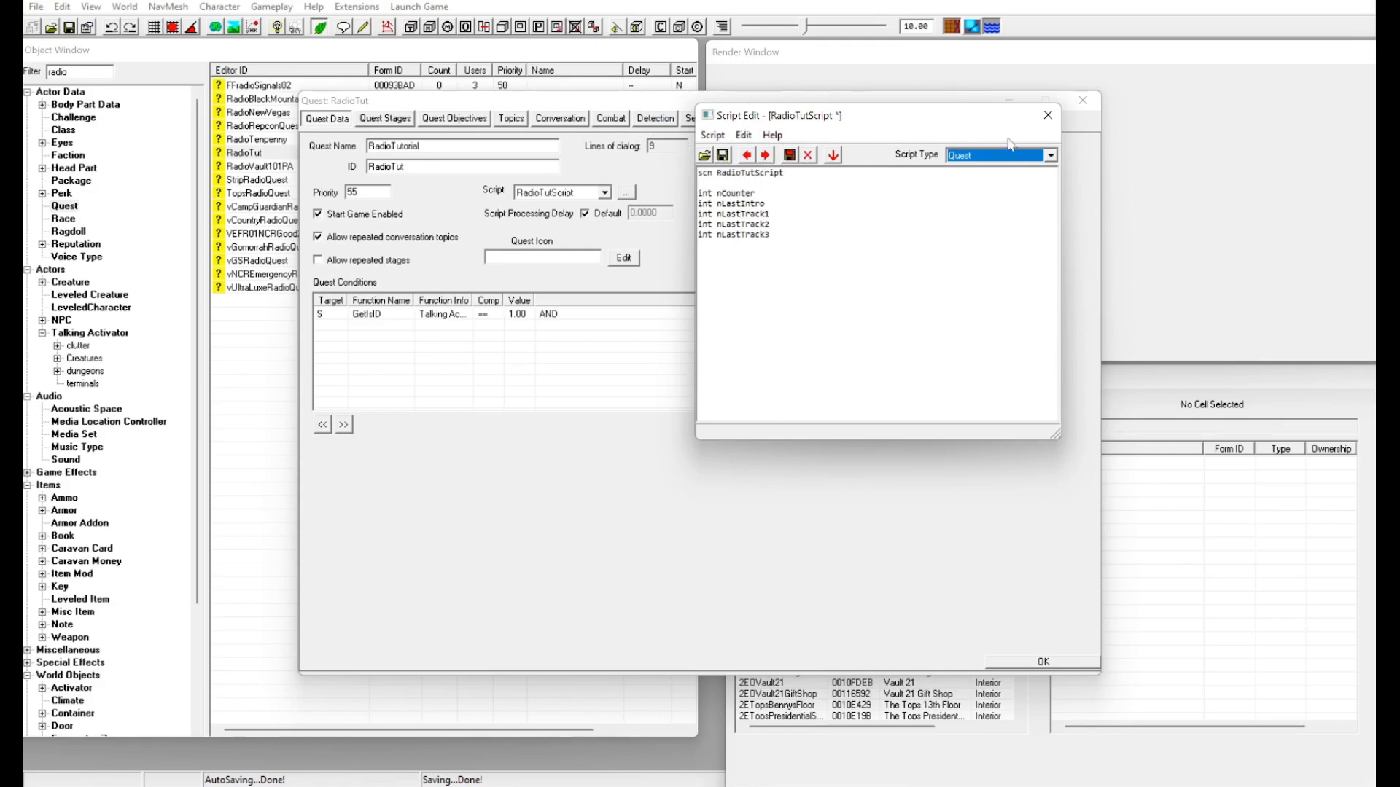
pyautogui.moveTo(716, 174); pyautogui.dragTo(689, 173)
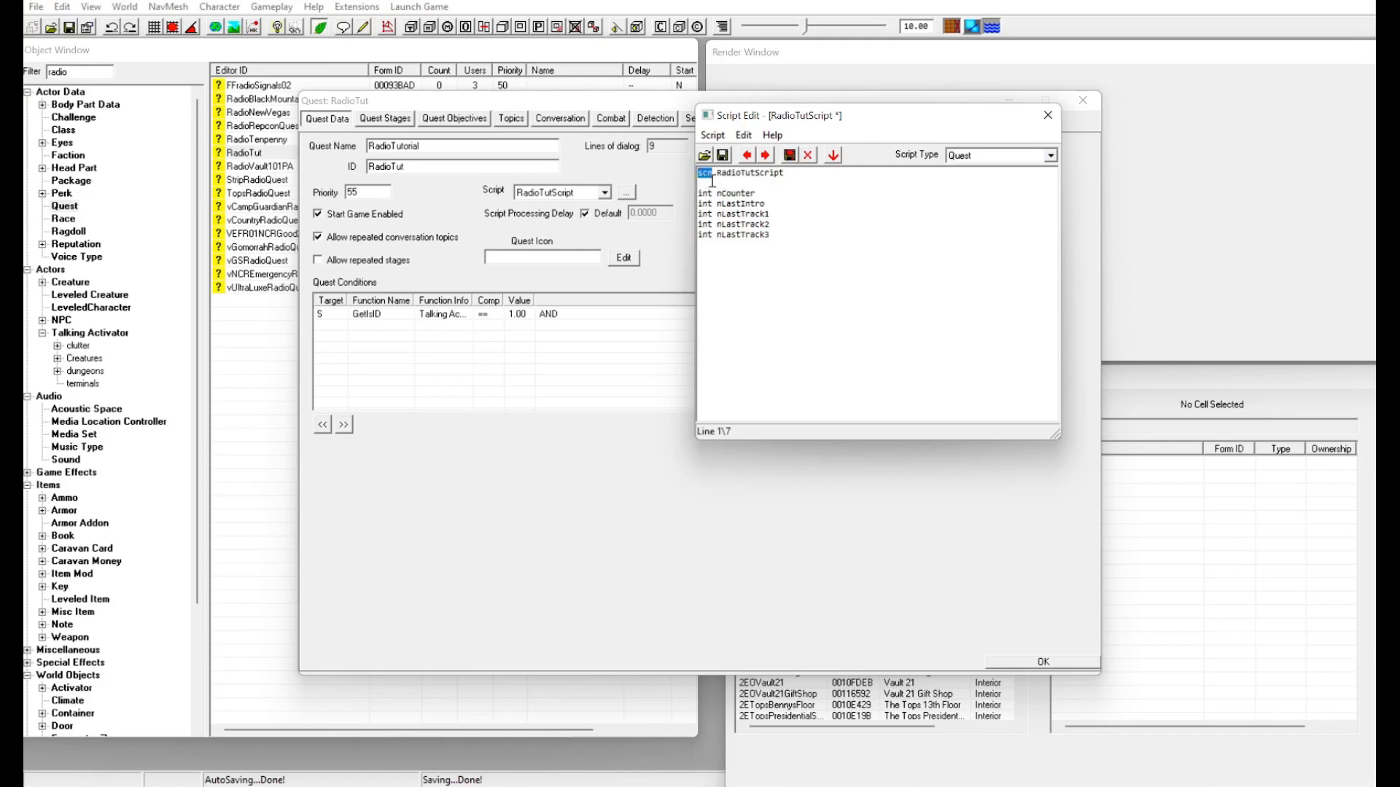
pyautogui.moveTo(717, 173); pyautogui.dragTo(789, 175)
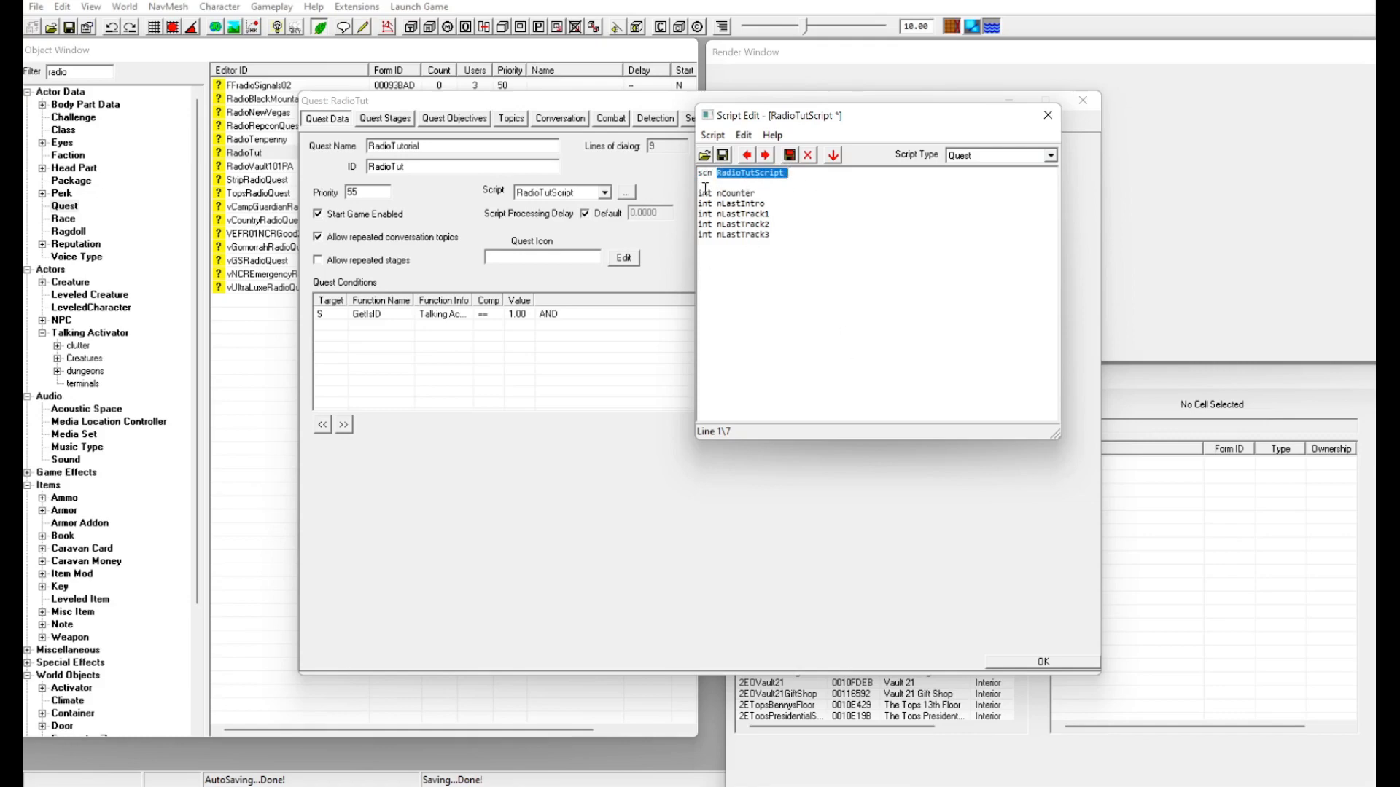
pyautogui.moveTo(699, 194)
pyautogui.mouseDown()
pyautogui.moveTo(712, 234)
pyautogui.moveTo(700, 195)
pyautogui.mouseUp()
pyautogui.click(787, 226)
pyautogui.click(1048, 116)
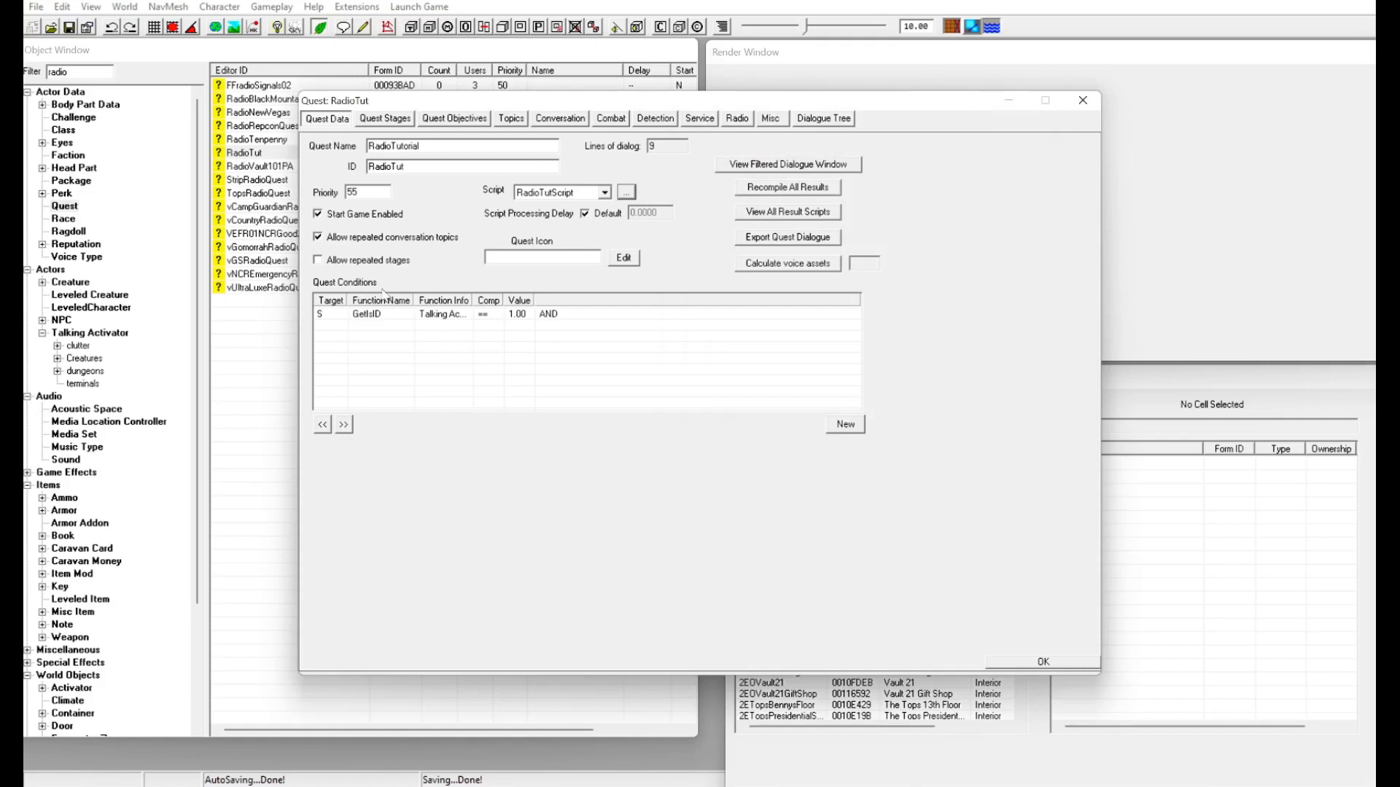
# Compare the quest's RadioHello and Playlist1 radio topics and inspect the {Hello2} and {Hello3to1} responses.
pyautogui.click(337, 240)
pyautogui.click(731, 119)
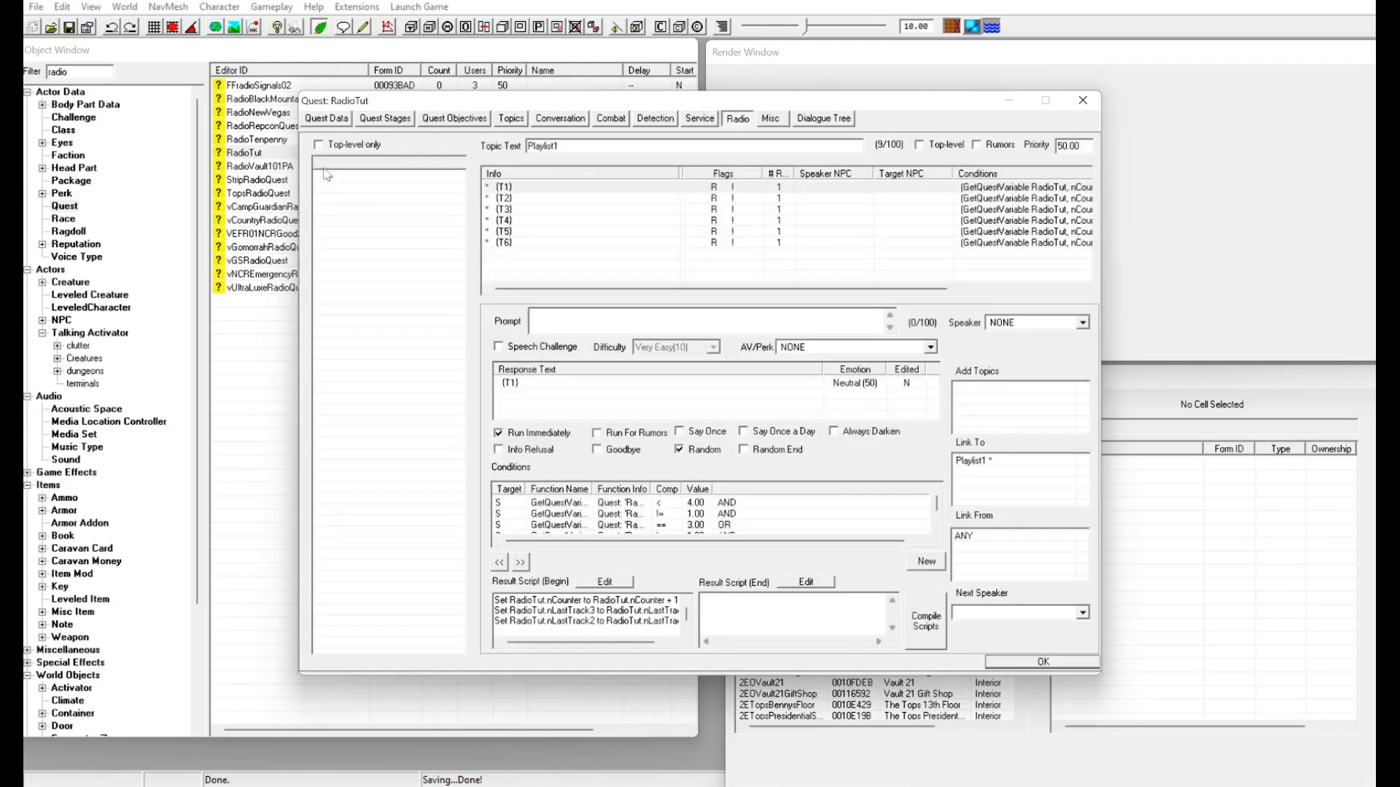
pyautogui.click(343, 188)
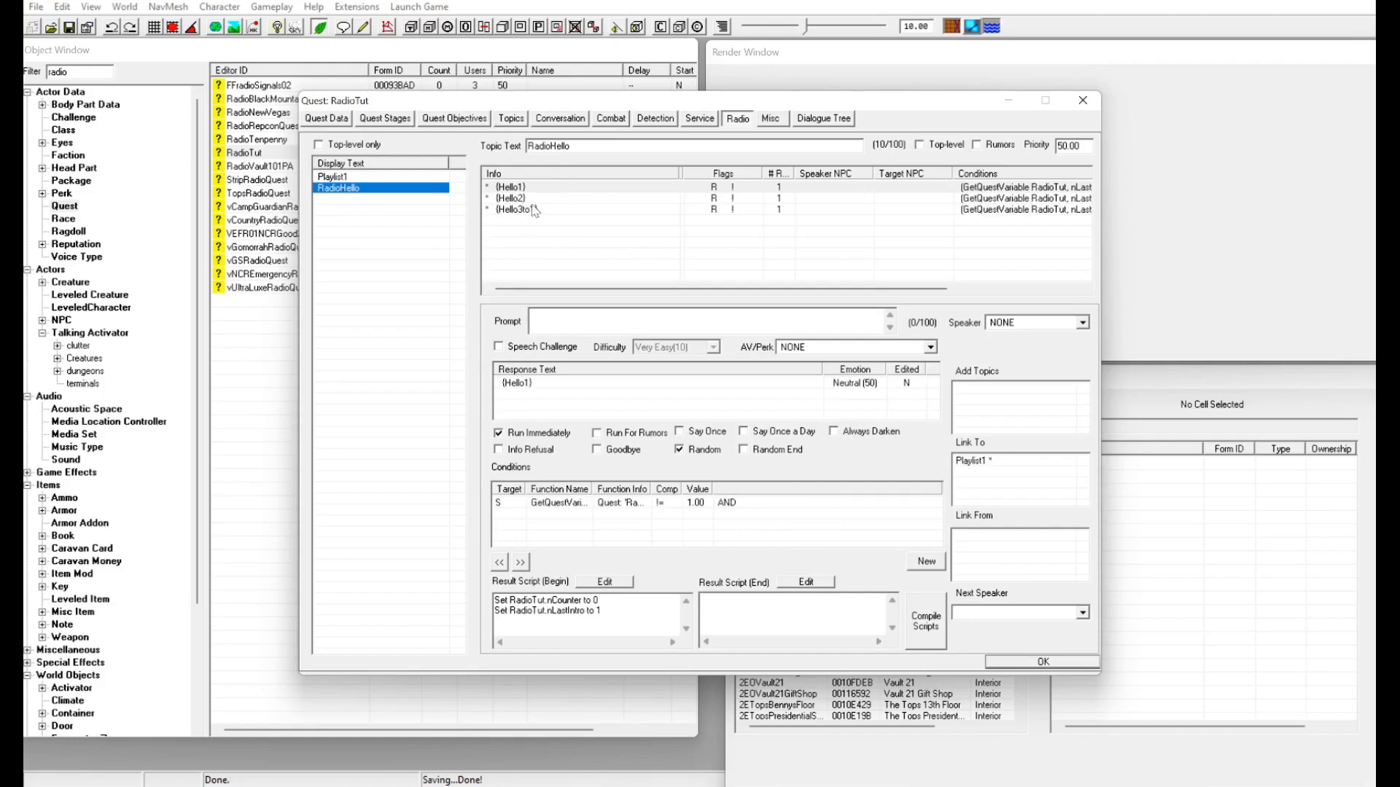
pyautogui.click(397, 176)
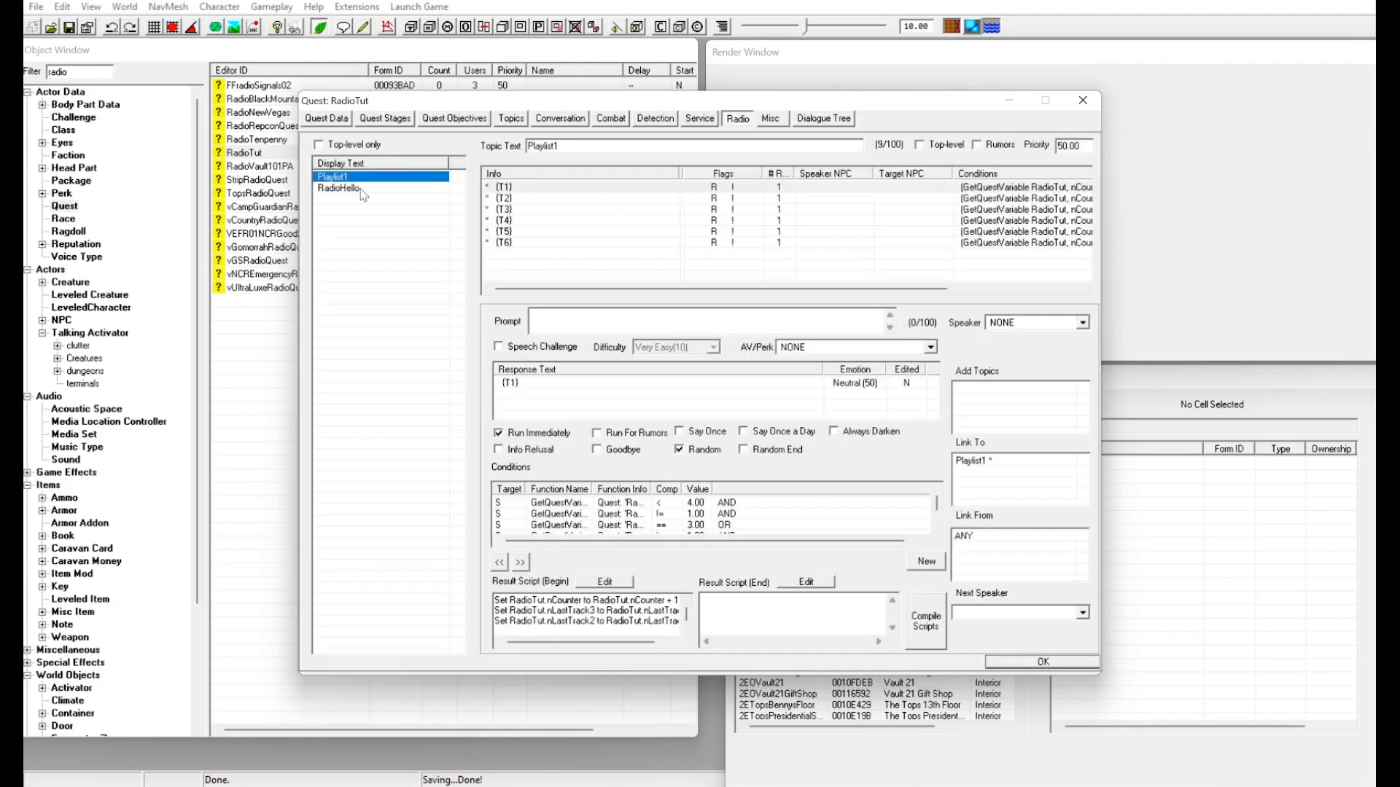
pyautogui.click(384, 189)
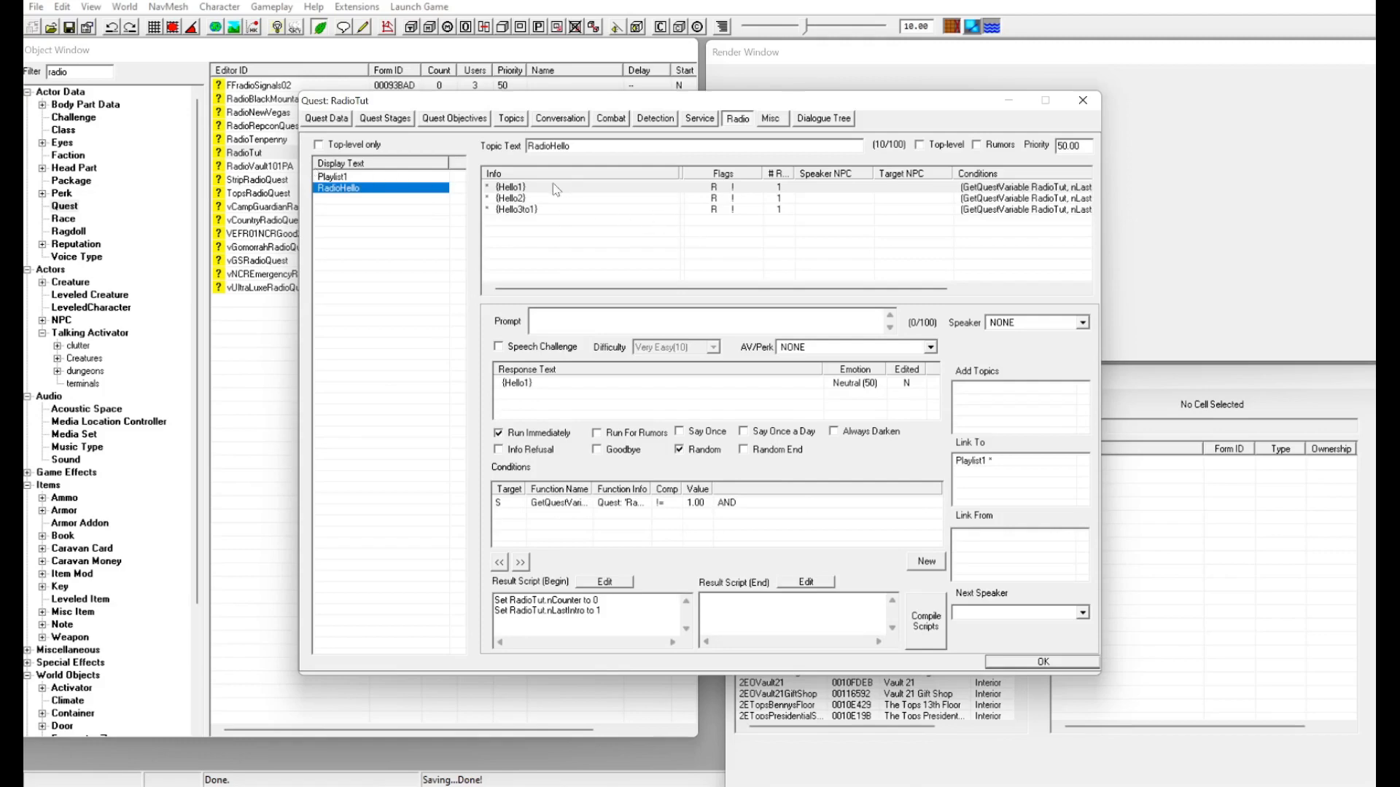
pyautogui.click(407, 178)
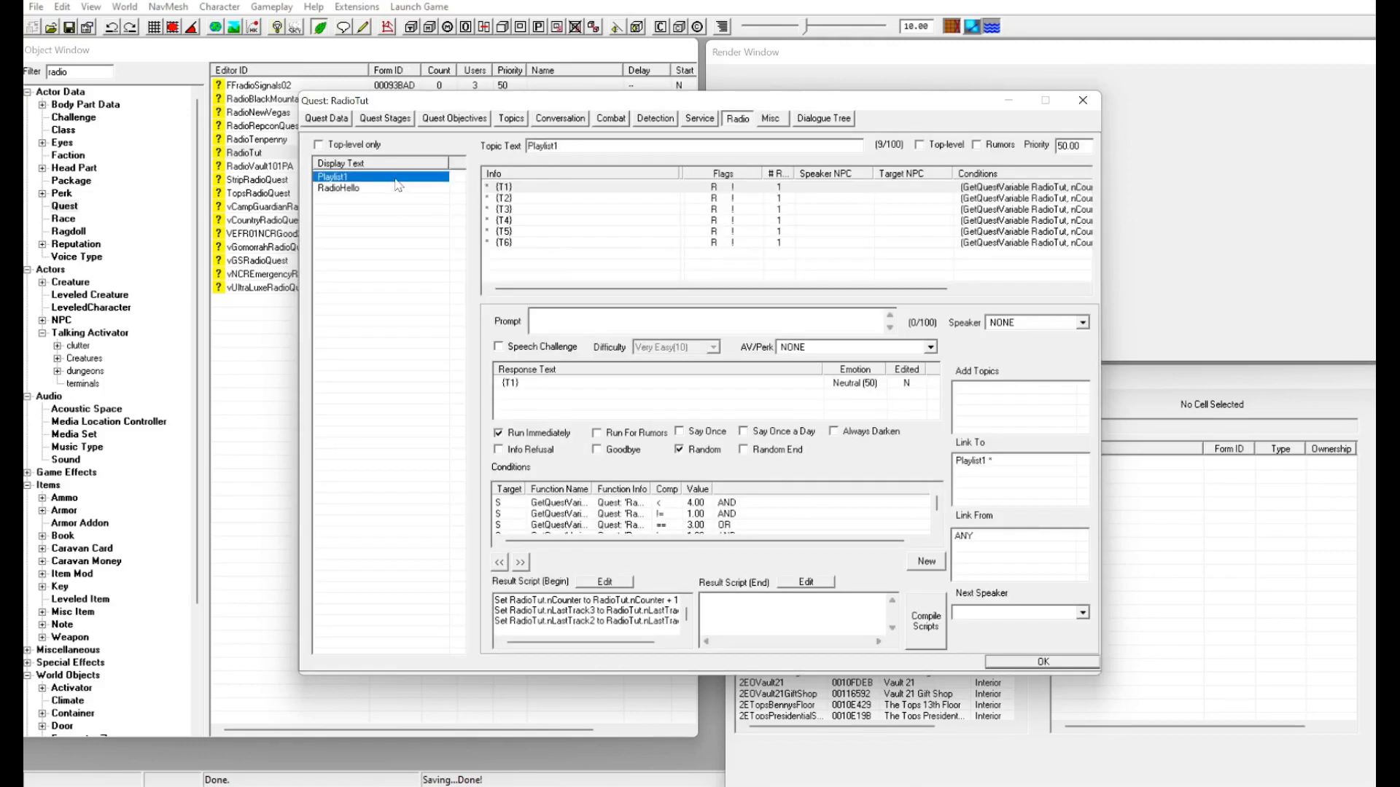
pyautogui.click(351, 189)
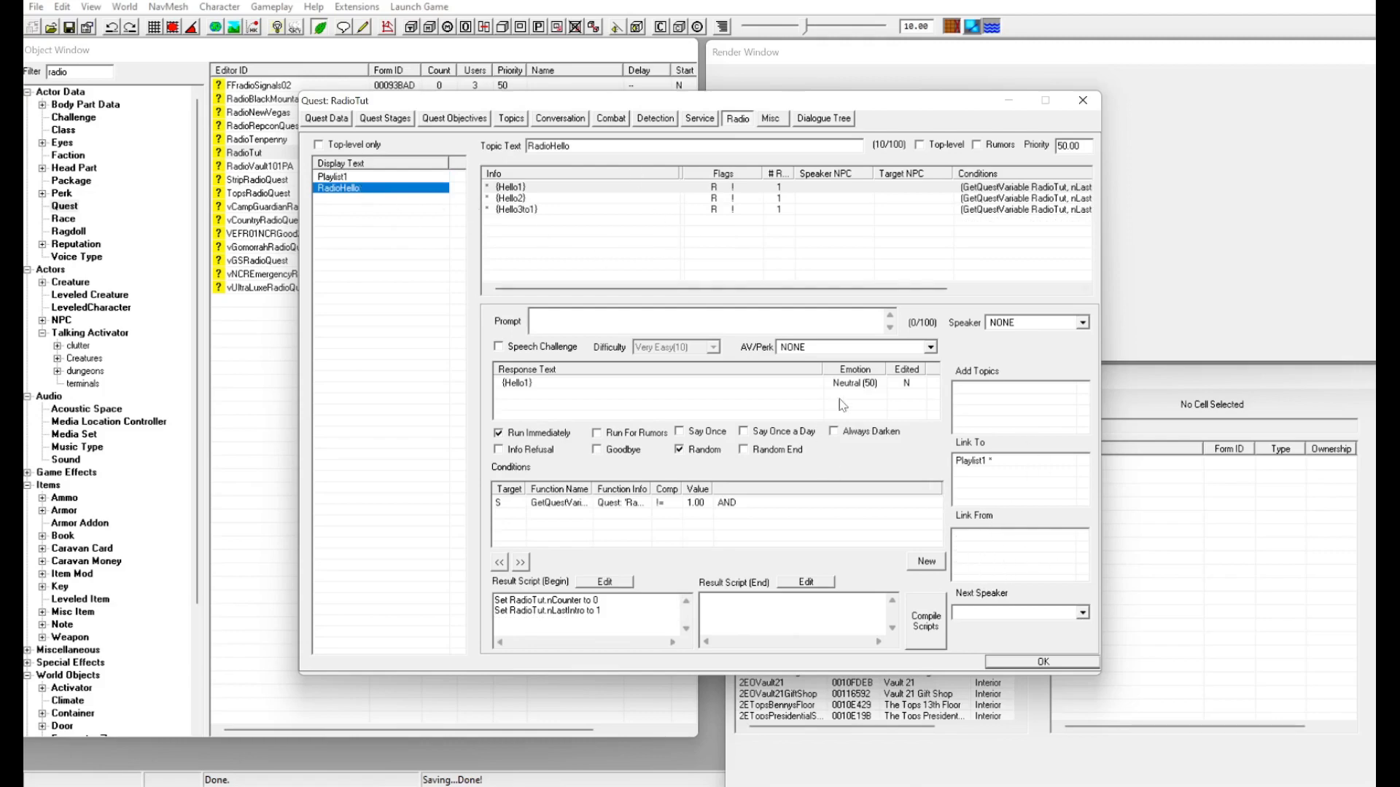
pyautogui.click(511, 198)
pyautogui.click(532, 210)
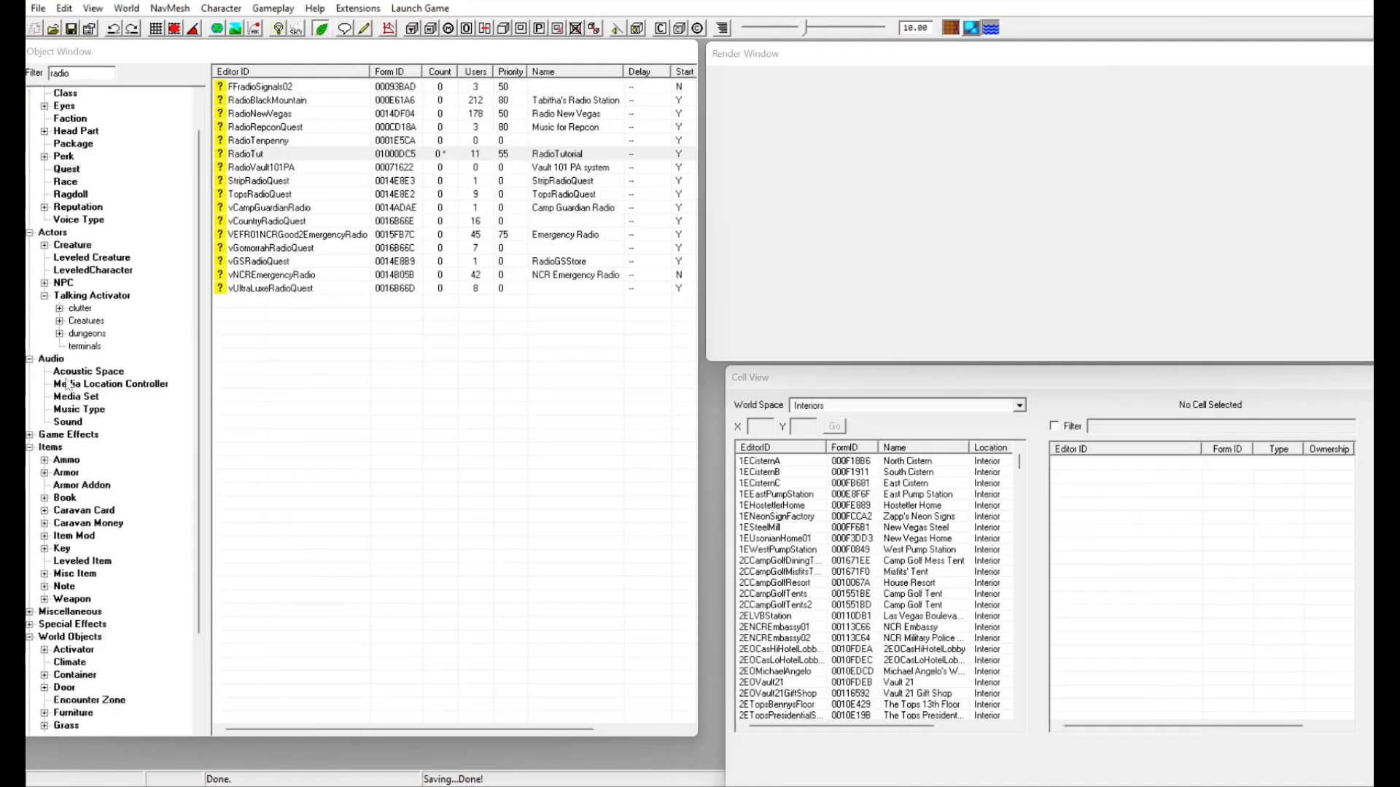
# Review the radio-filtered terminal talking activators, quests and voice types in the object list.
pyautogui.scroll(-3, 67, 386)
pyautogui.scroll(4, 146, 202)
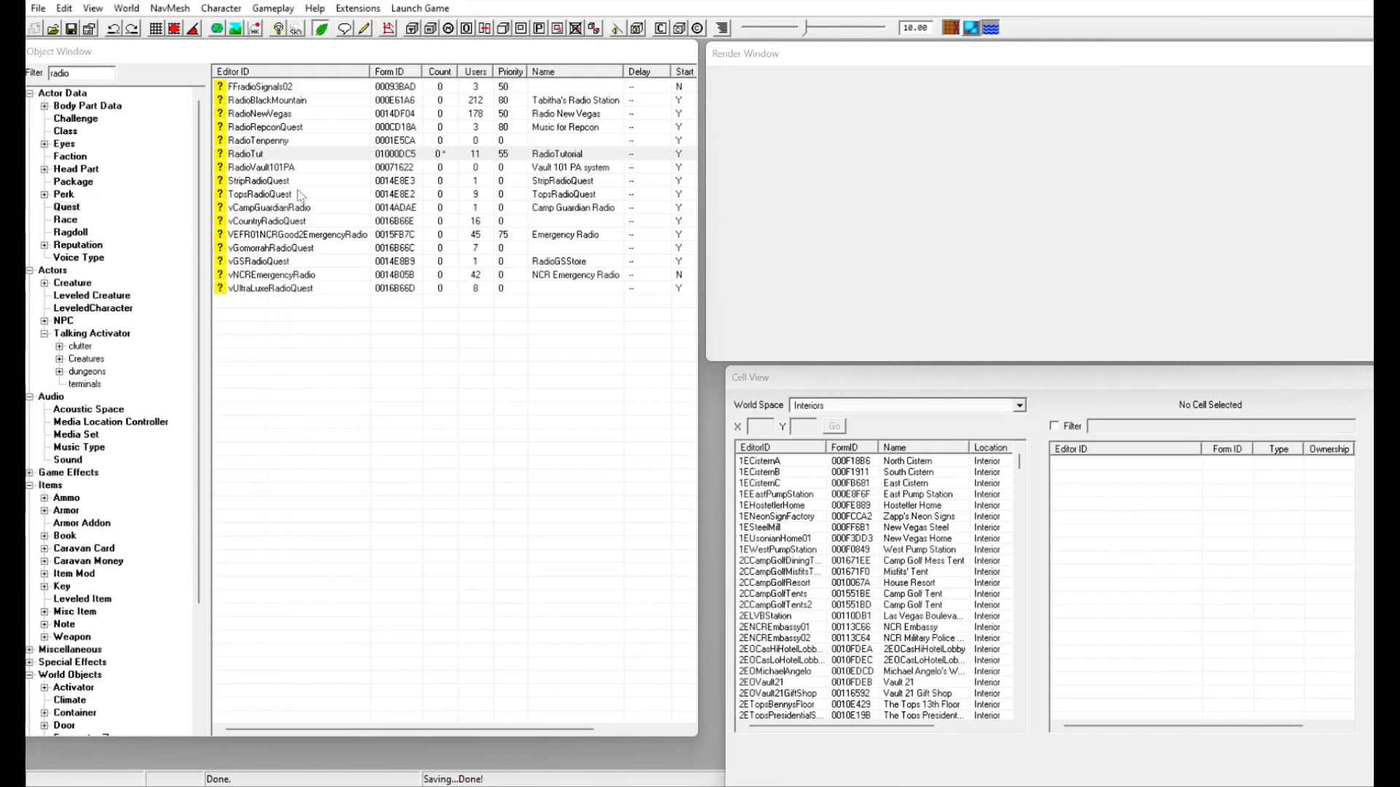
pyautogui.moveTo(206, 53); pyautogui.dragTo(207, 54)
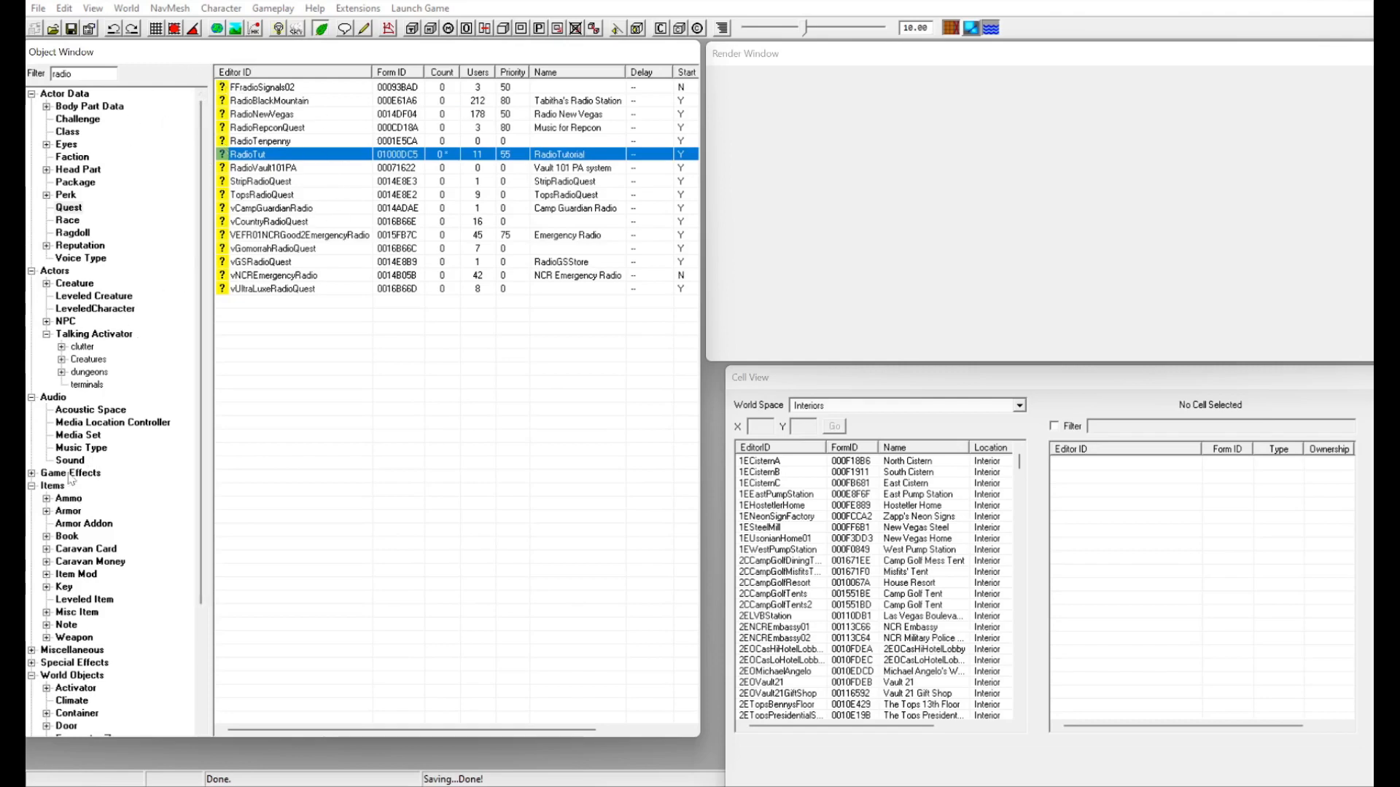
pyautogui.click(88, 385)
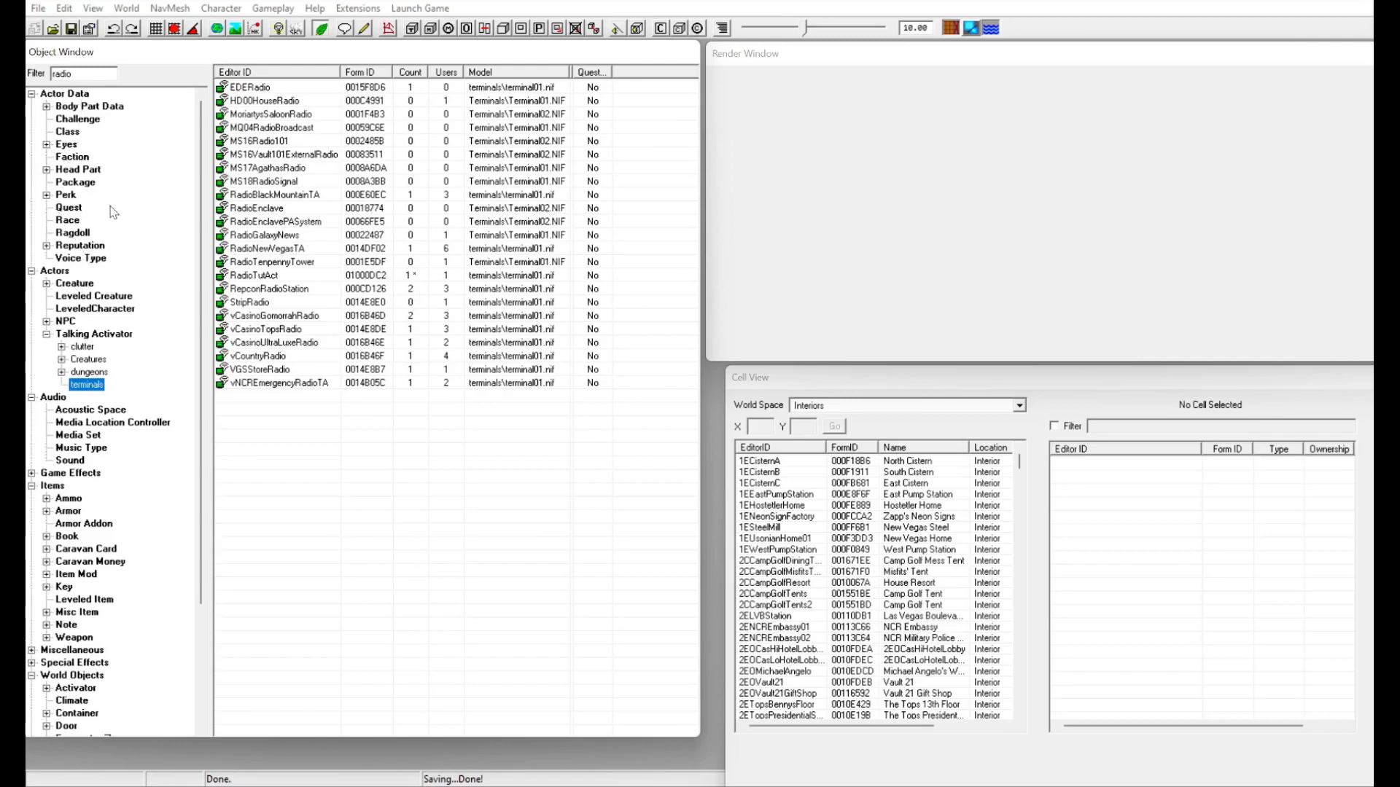
pyautogui.click(68, 207)
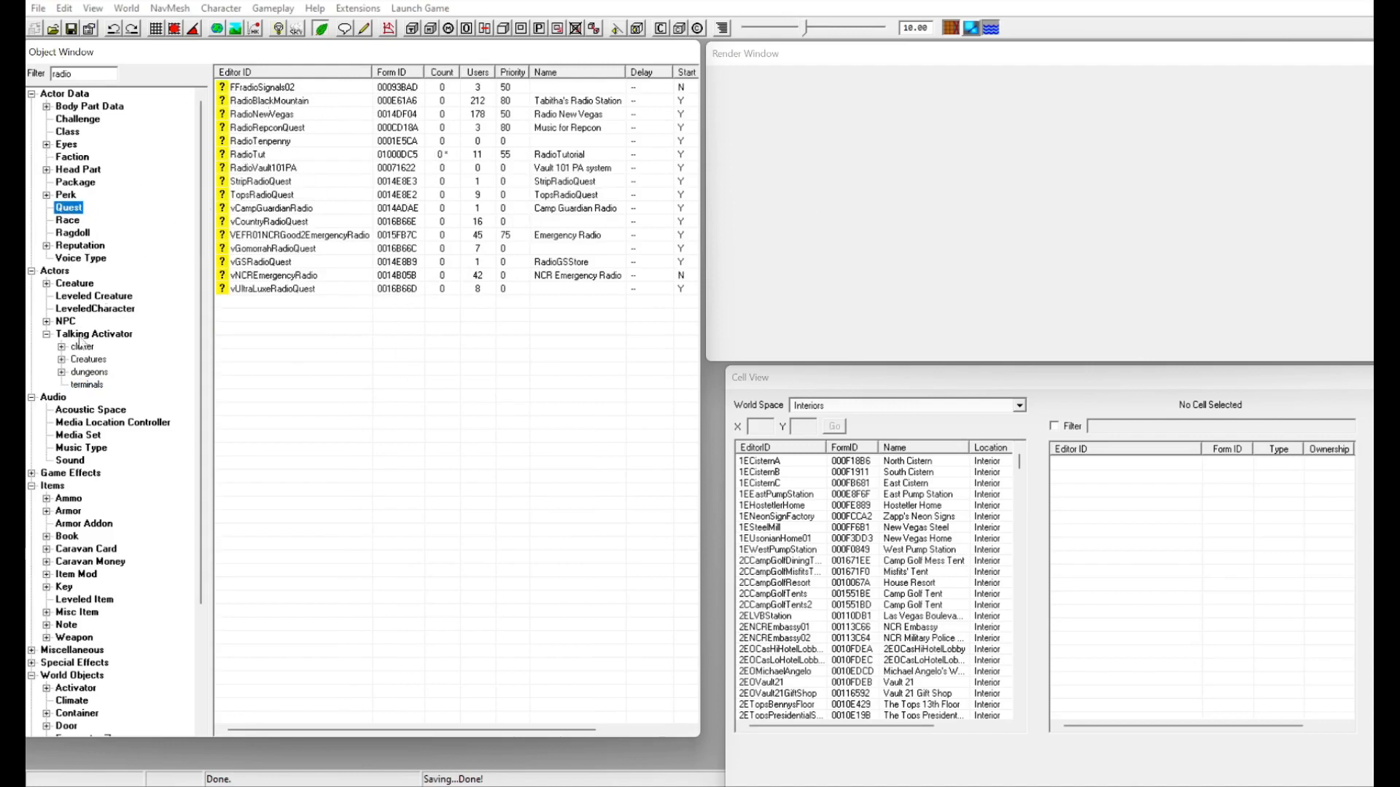
pyautogui.click(85, 259)
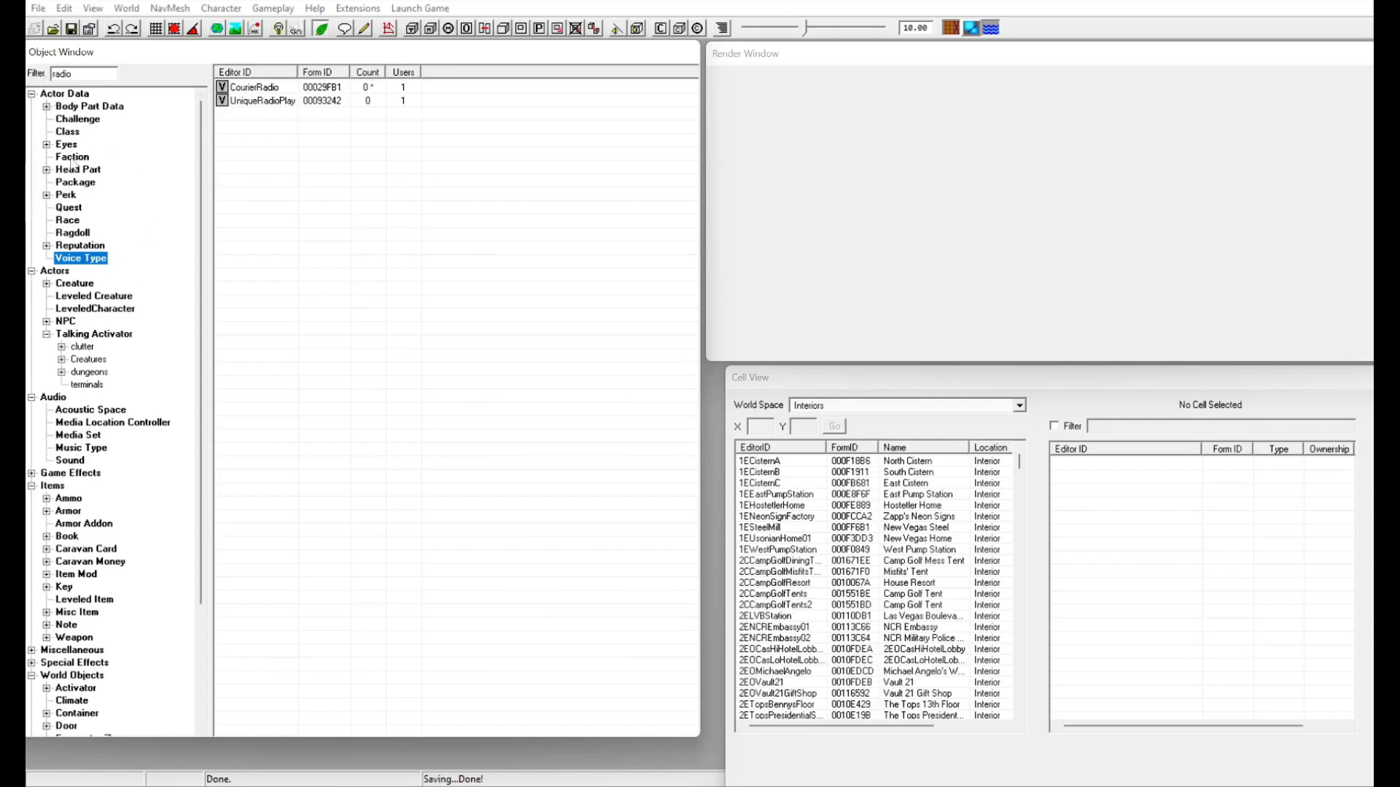
pyautogui.scroll(-4, 113, 335)
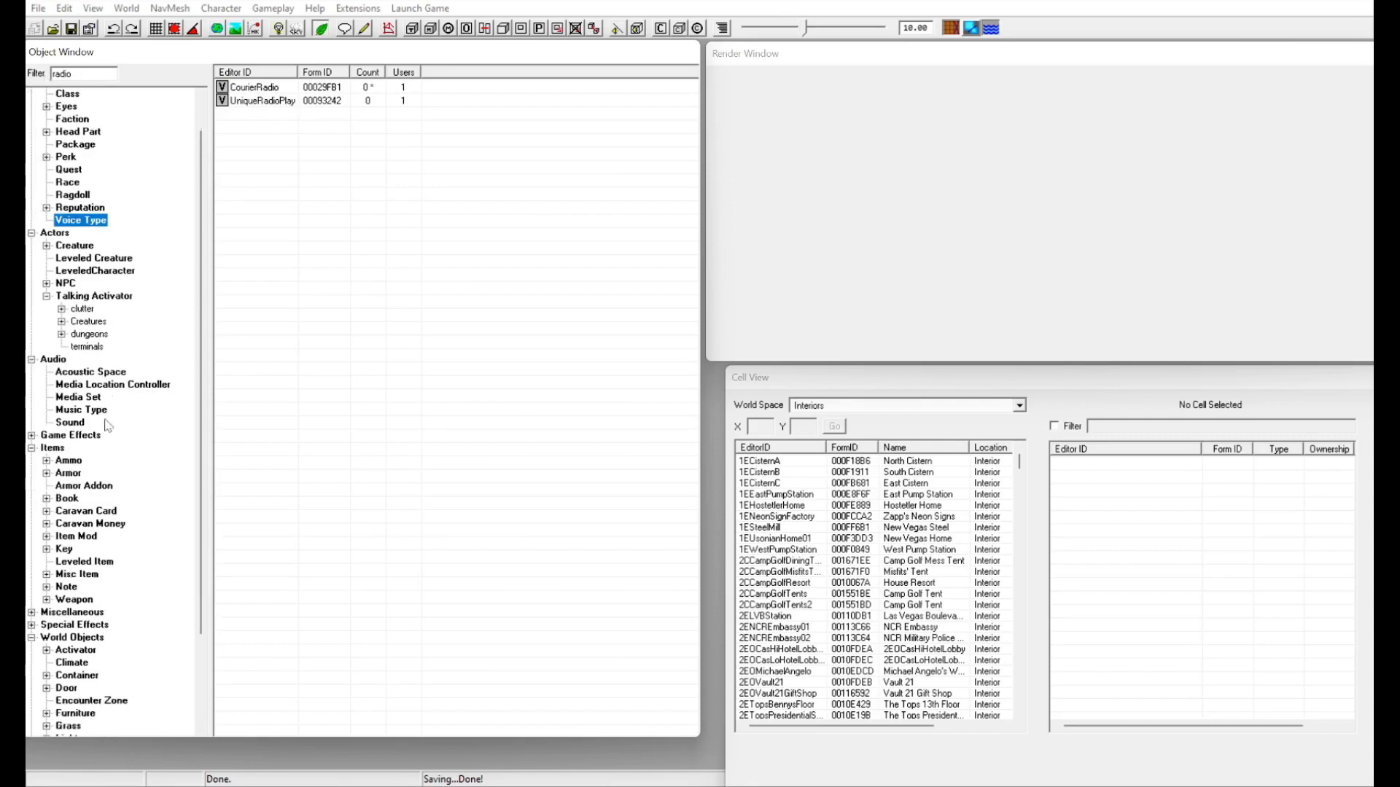
# Compare the radio-filtered terminals talking activators, voice types and quests in the object list once more.
pyautogui.scroll(4, 93, 514)
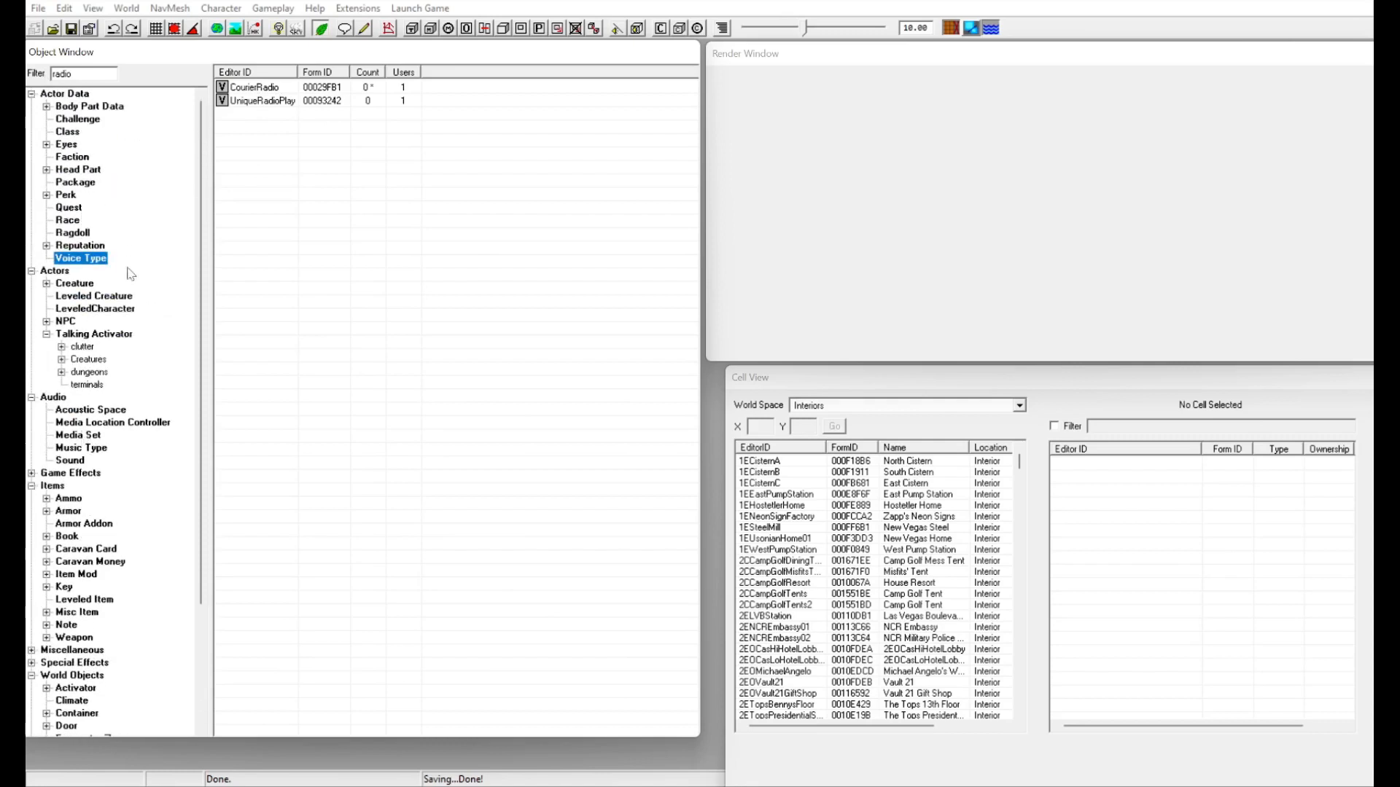
pyautogui.click(89, 384)
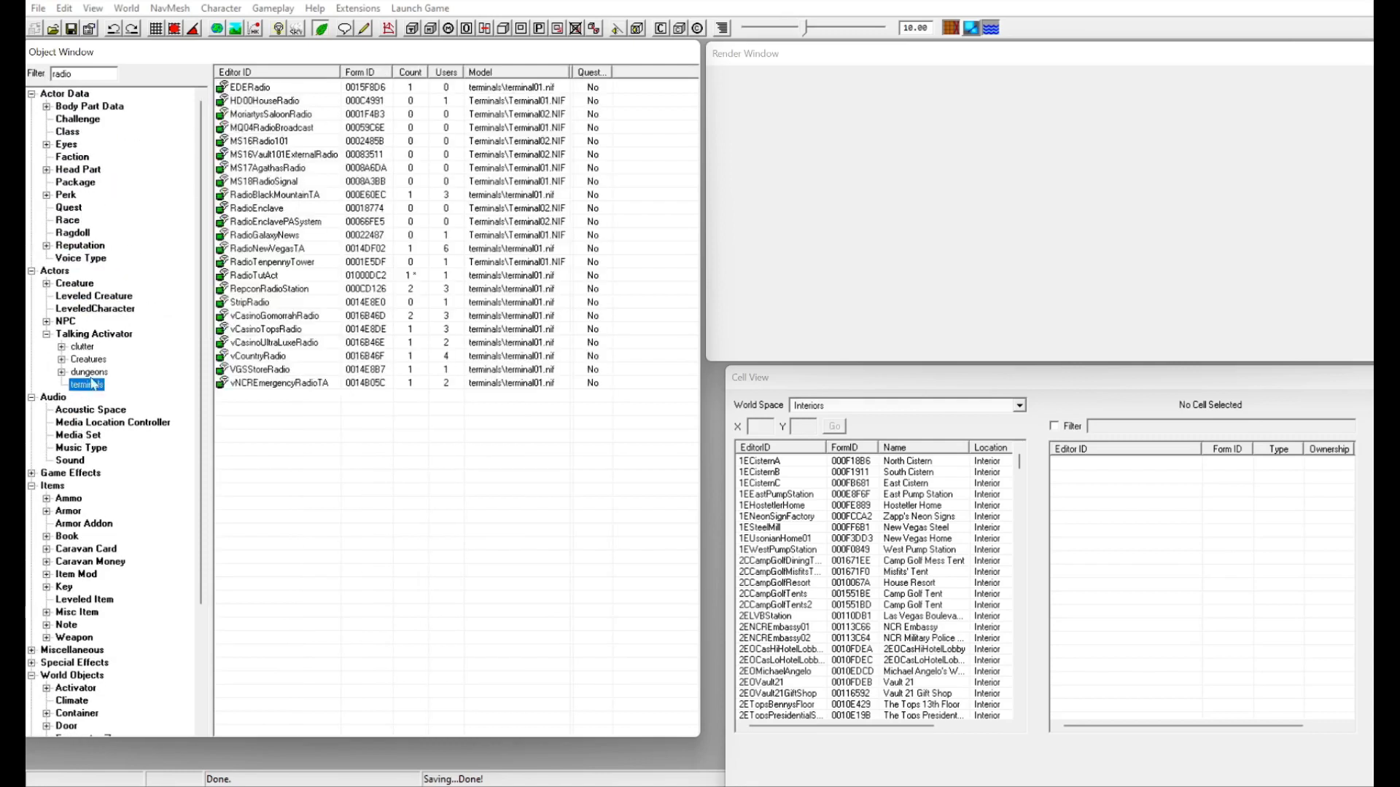
pyautogui.click(69, 249)
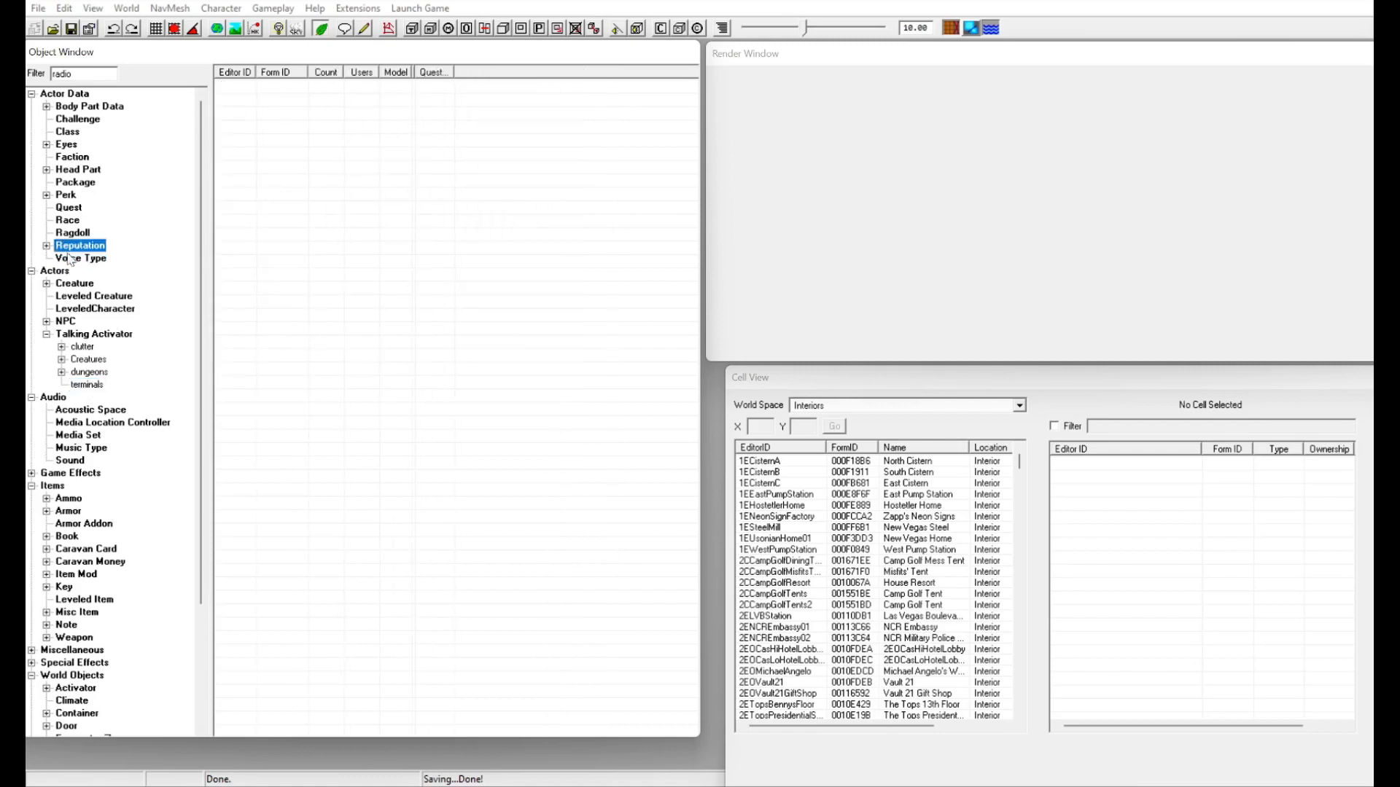
pyautogui.click(71, 260)
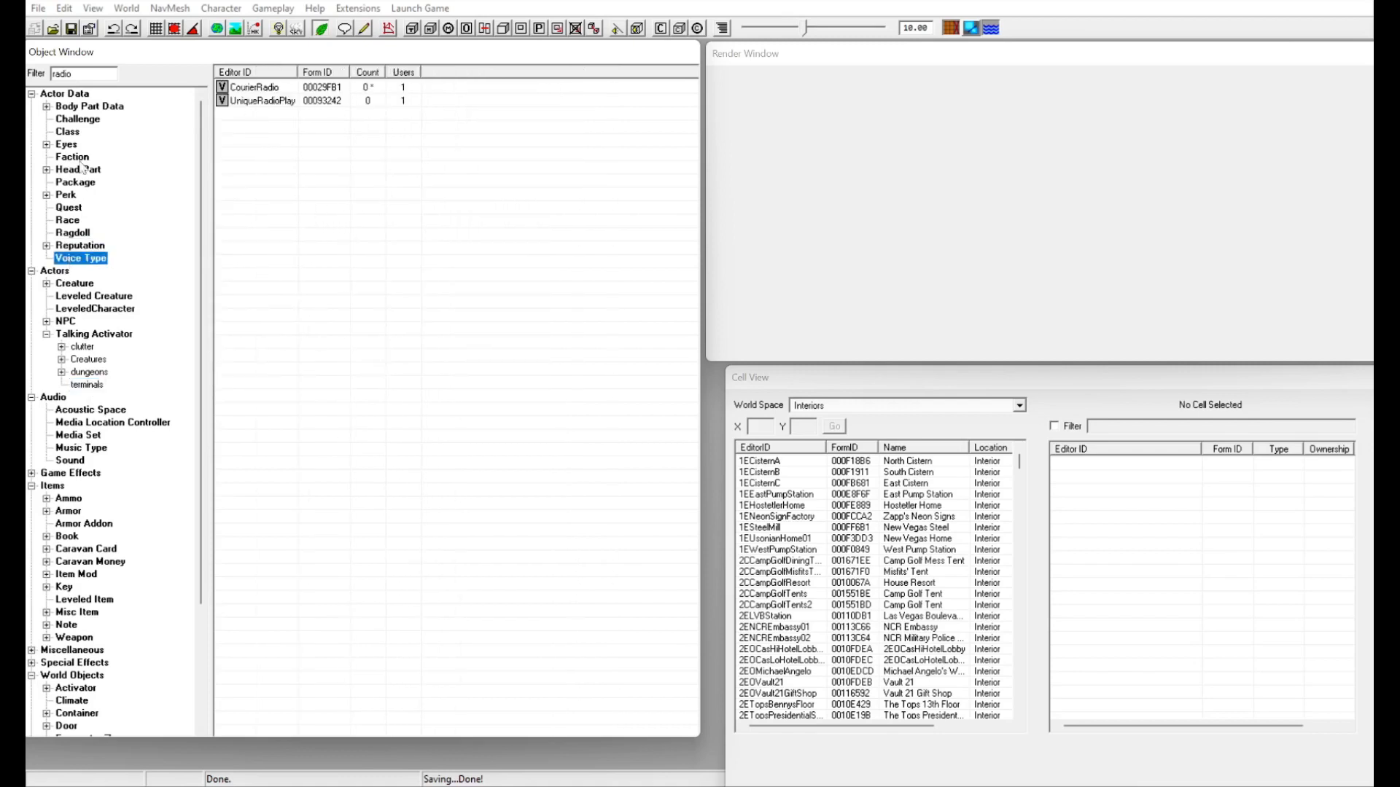
pyautogui.click(64, 209)
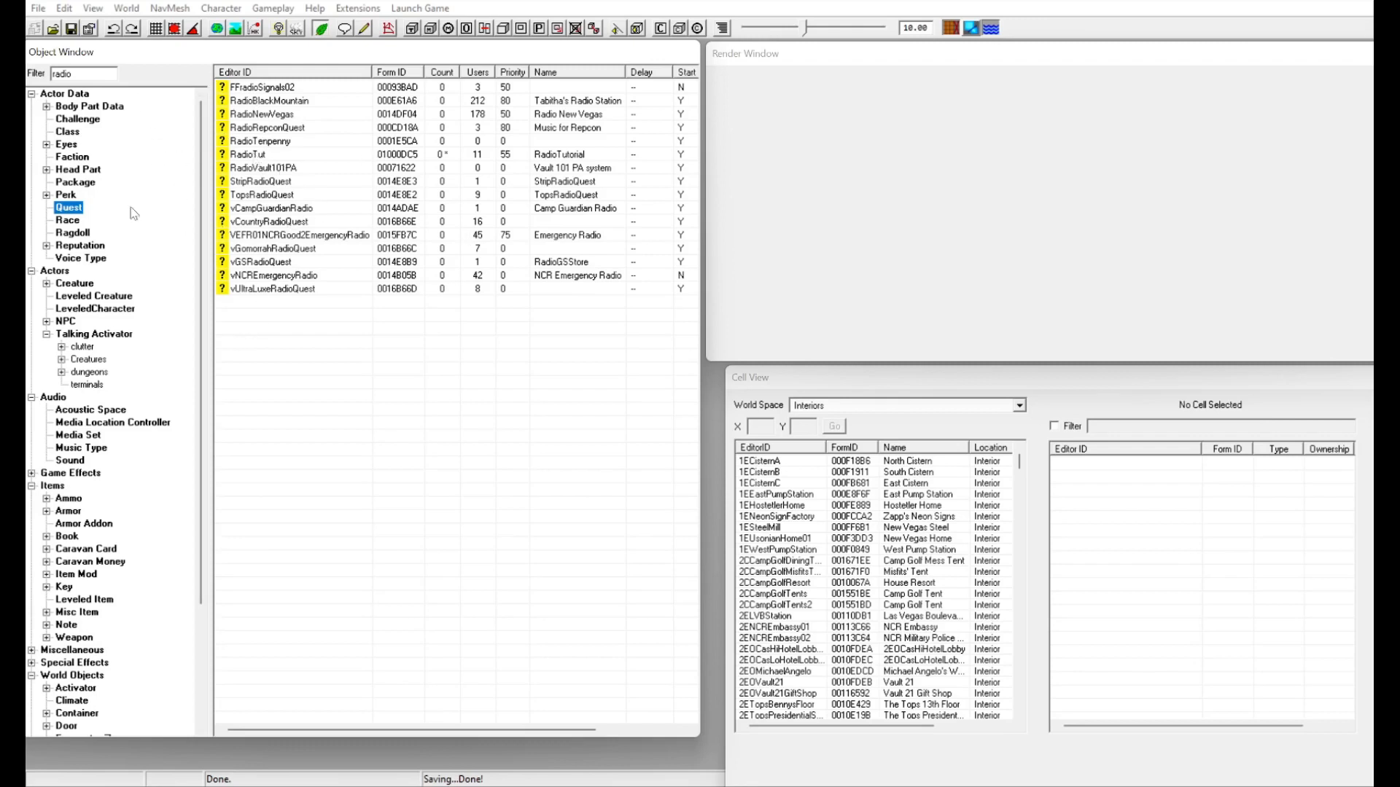
pyautogui.click(78, 246)
pyautogui.click(80, 258)
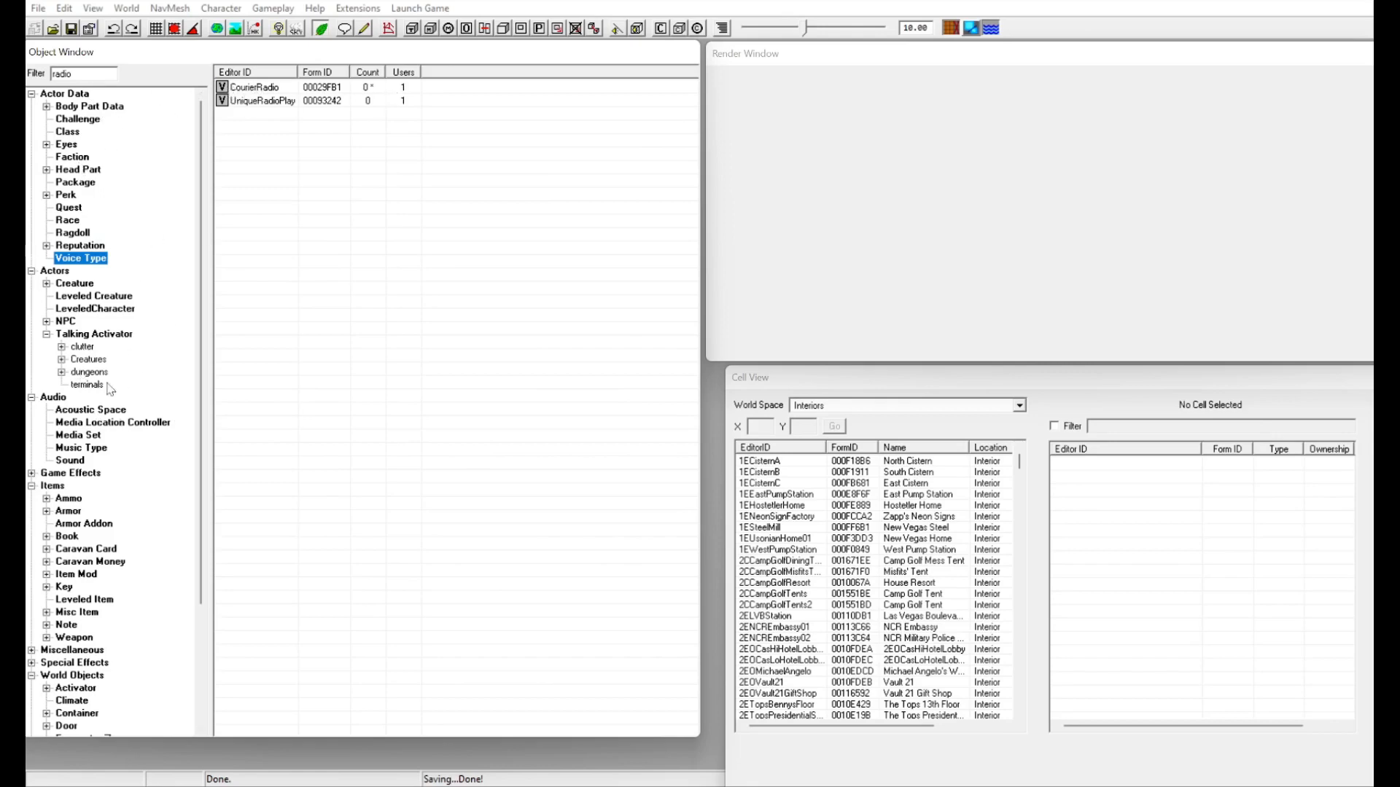
pyautogui.click(100, 385)
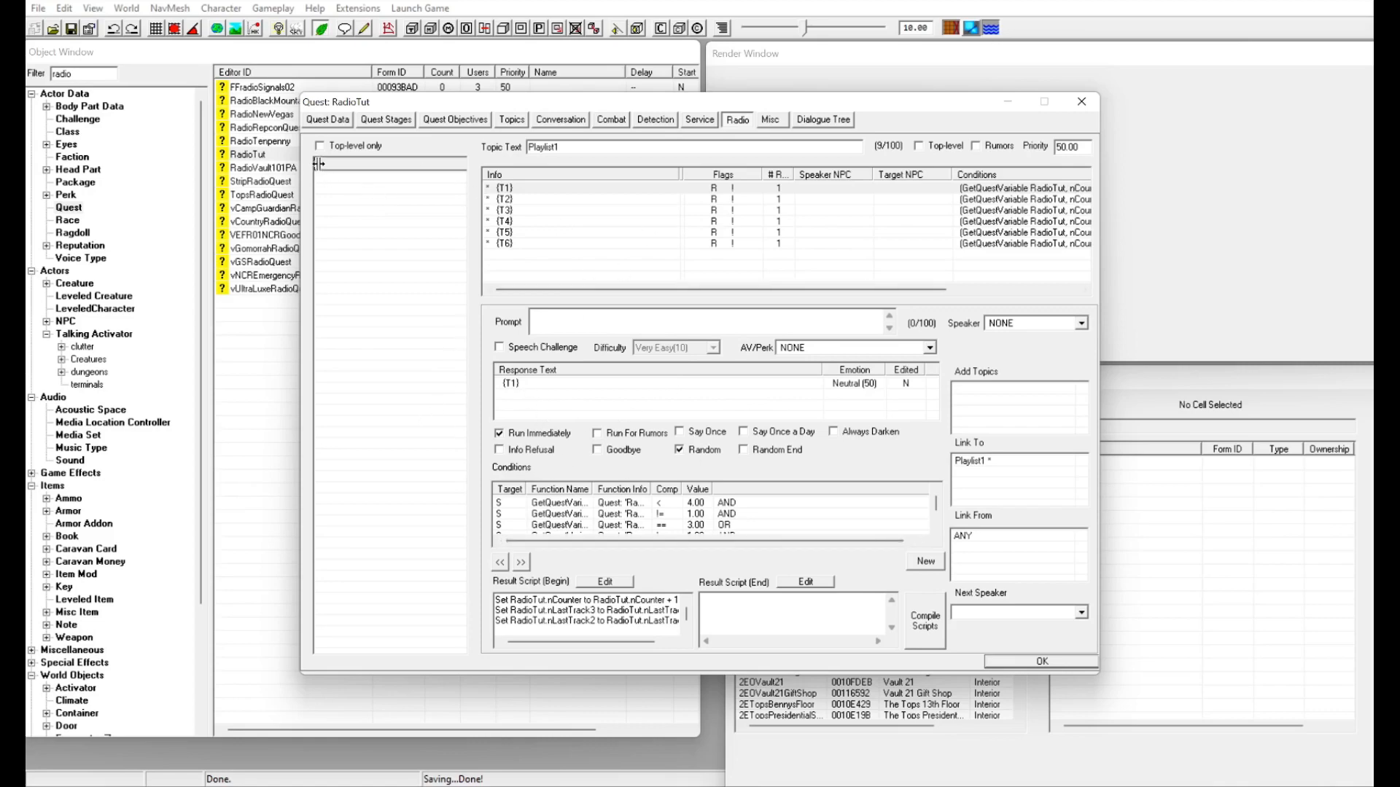
# Widen the Display Text column of the RadioTut quest's radio topic list to reveal the topic names.
pyautogui.moveTo(319, 163); pyautogui.dragTo(415, 163)
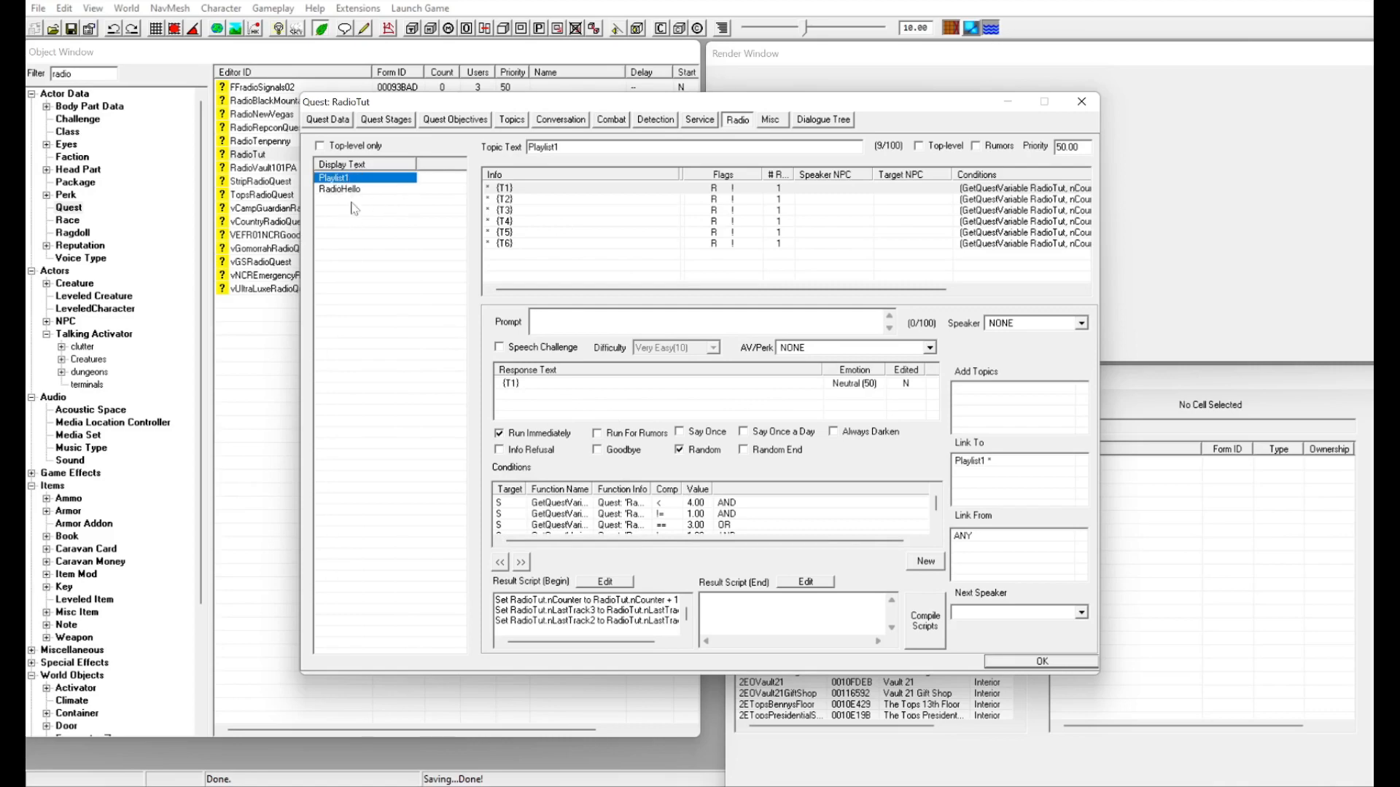
pyautogui.scroll(-1, 526, 511)
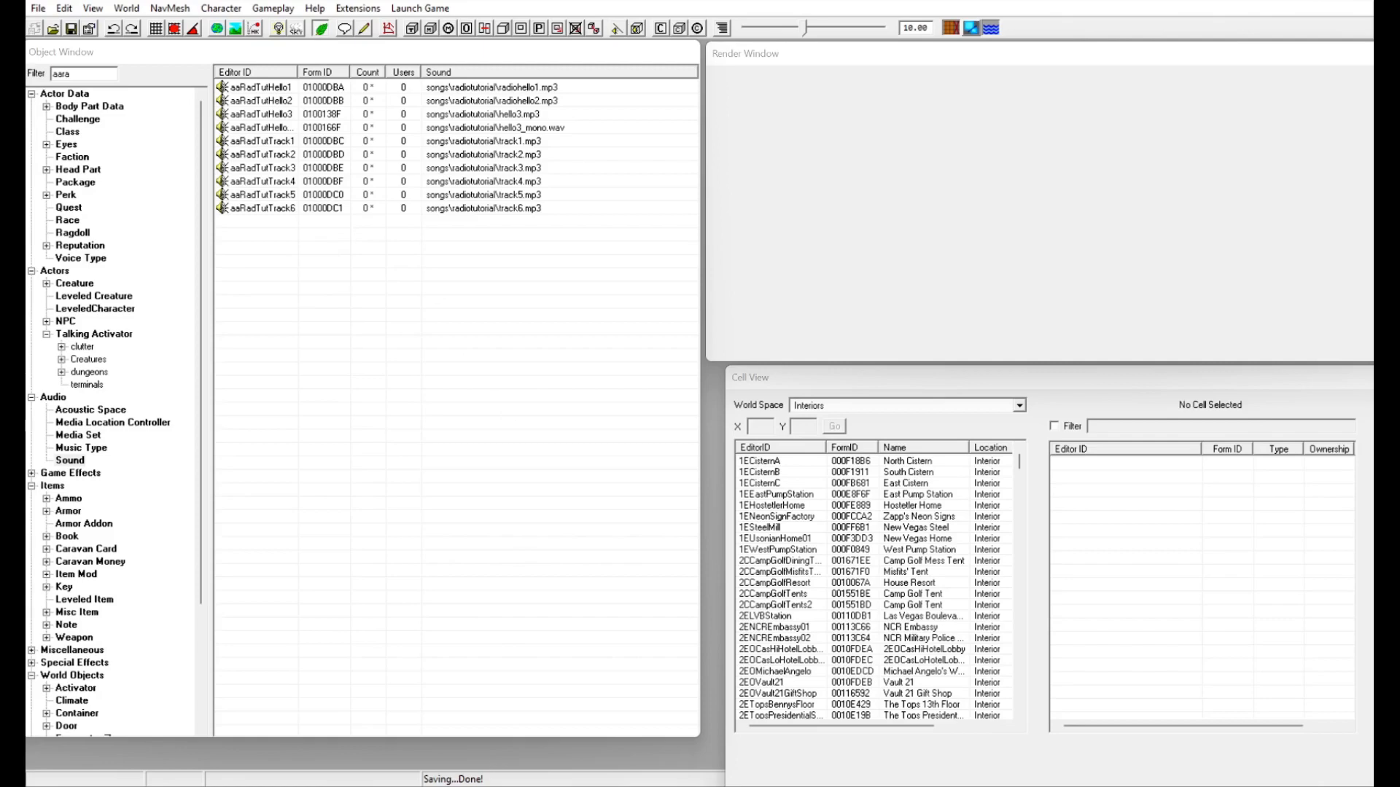
# Switch to Mod Organizer and enable the RadioFG.esp, RadioIDM.esp and RadioNukWav.esp plugins.
pyautogui.click(472, 786)
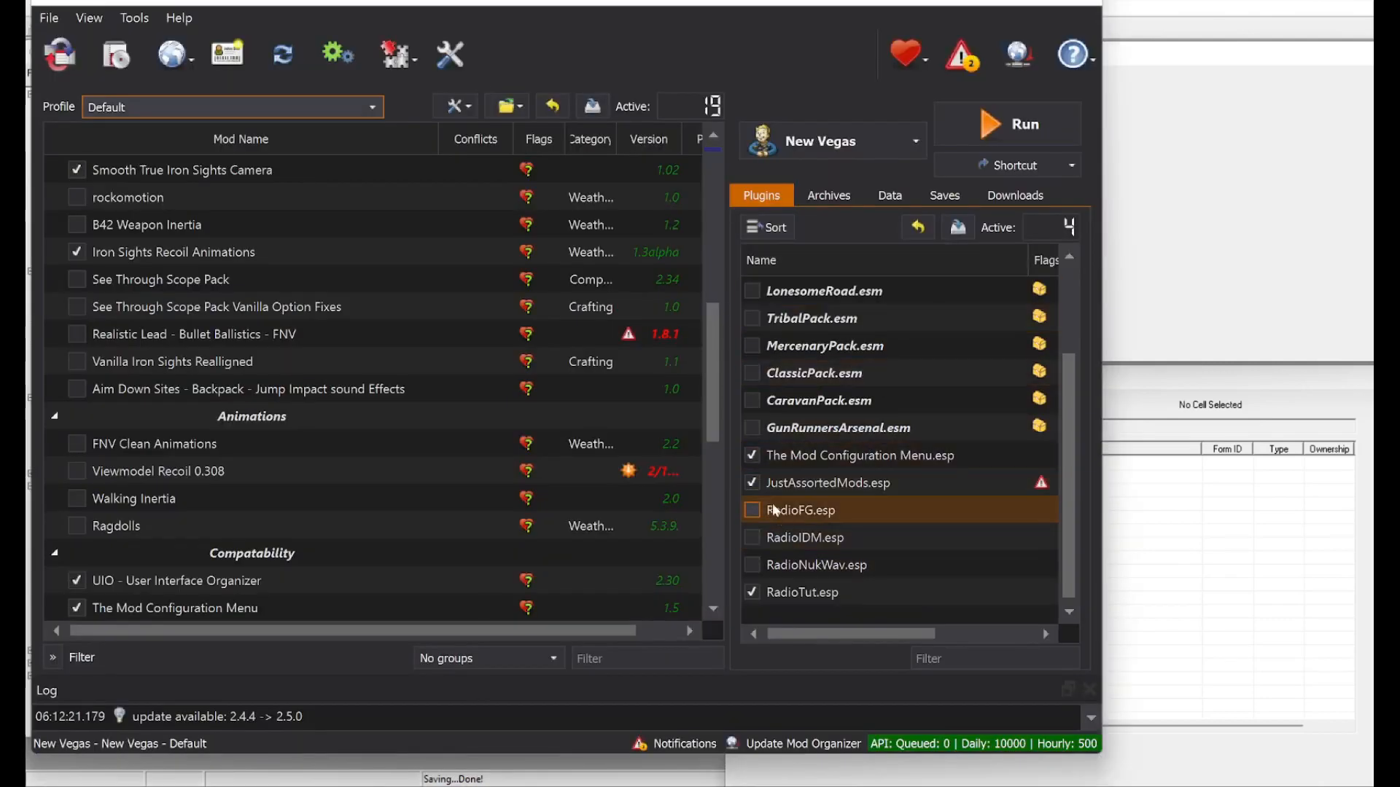
pyautogui.click(752, 510)
pyautogui.click(753, 537)
pyautogui.click(753, 564)
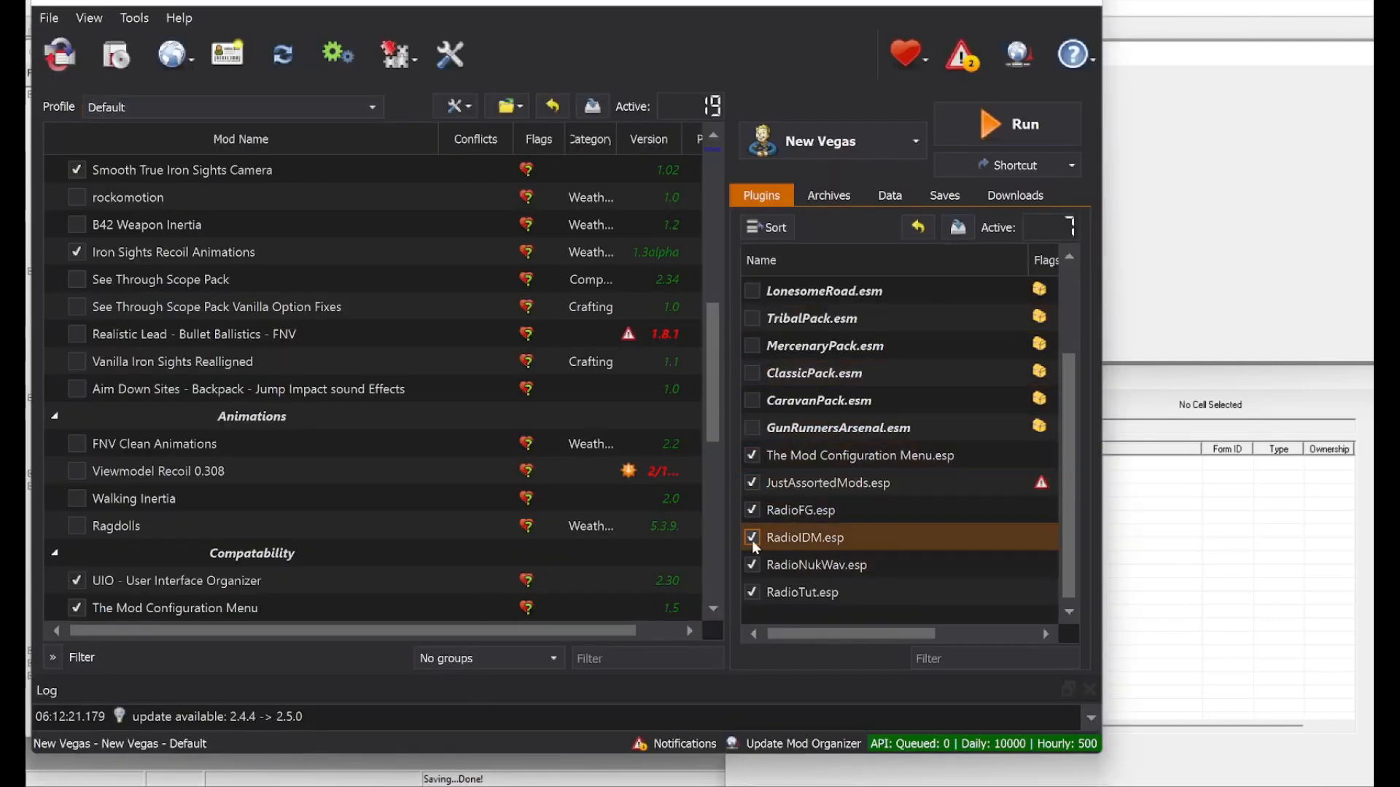
# Disable the RadioIDM.esp, RadioFG.esp and RadioNukWav.esp plugins again, keeping RadioTut.esp active, and look through the mod list.
pyautogui.click(752, 540)
pyautogui.click(752, 510)
pyautogui.click(752, 565)
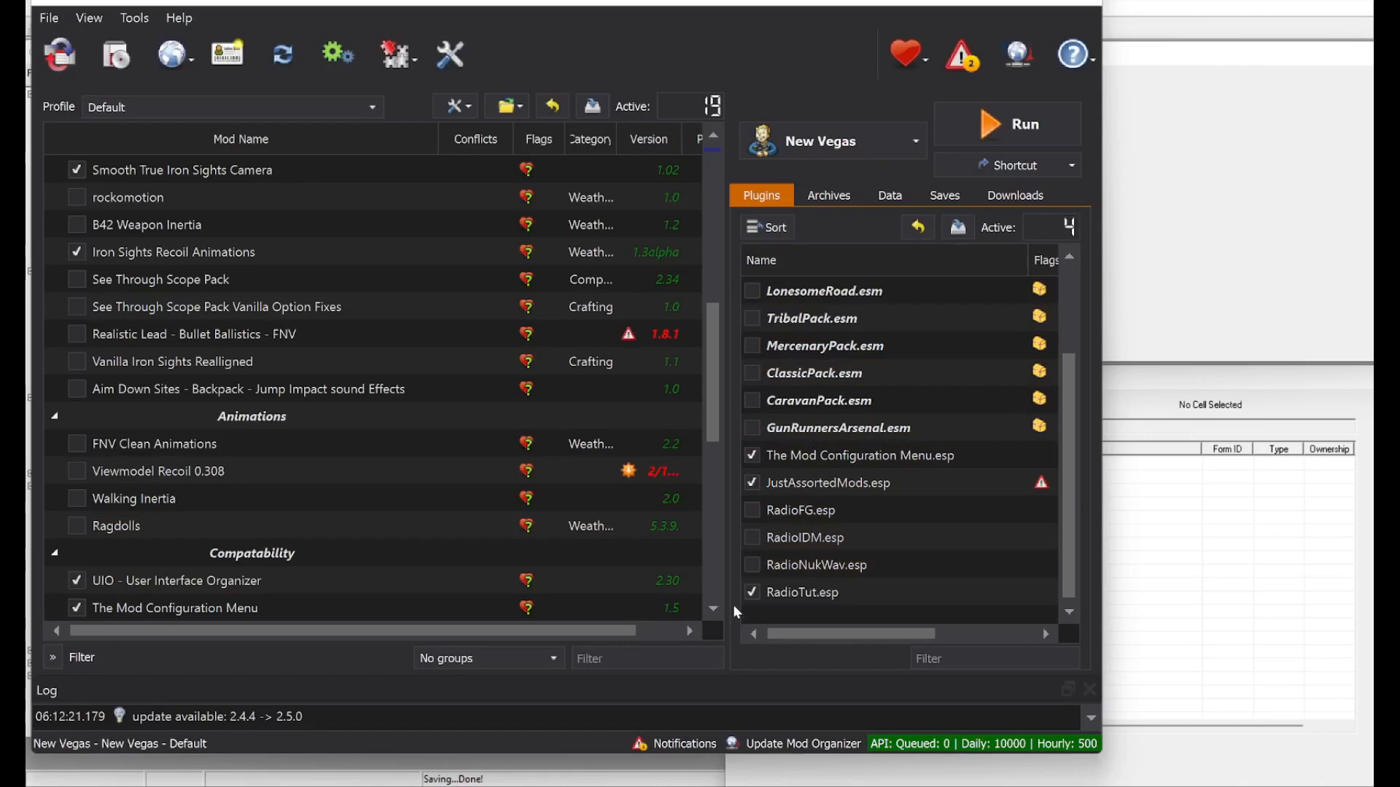
pyautogui.scroll(3, 474, 336)
pyautogui.scroll(-5, 597, 361)
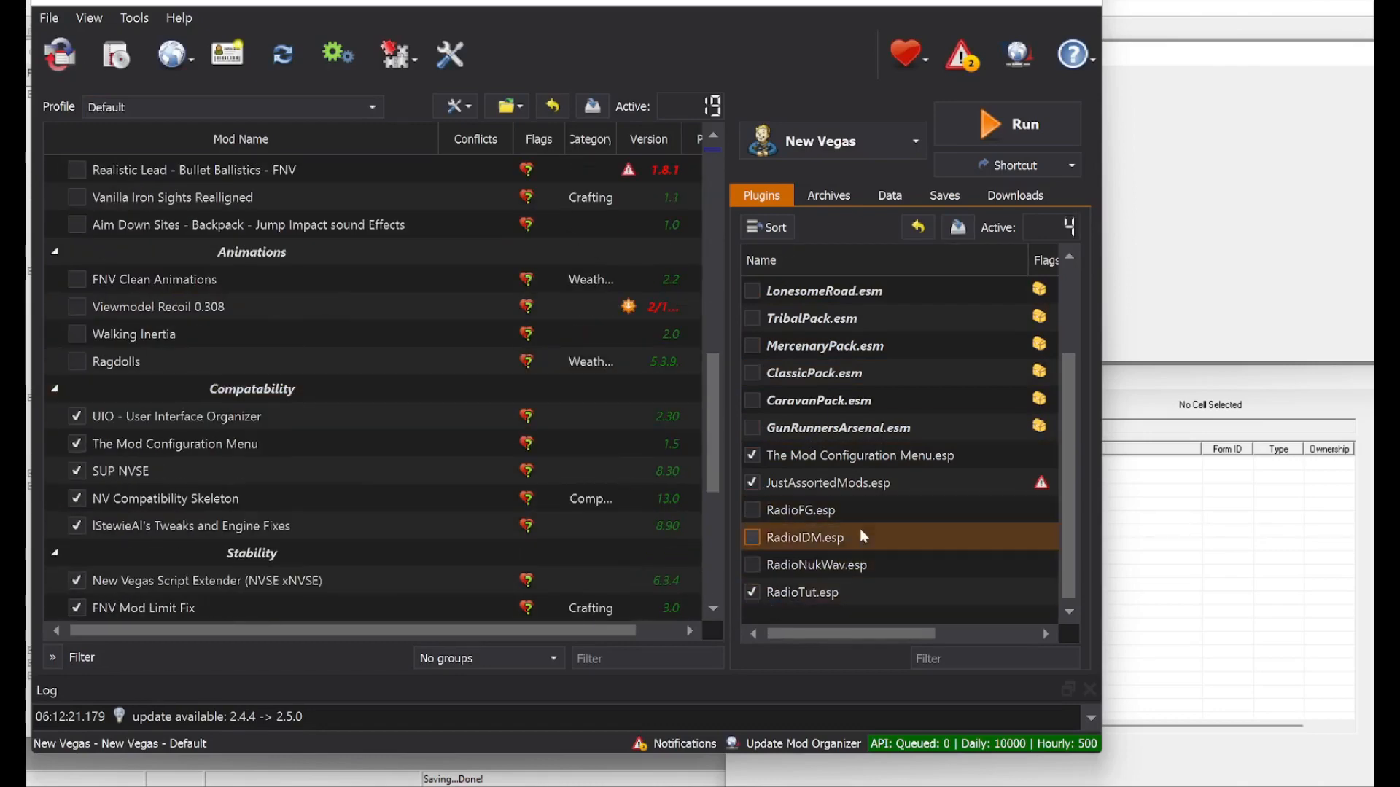